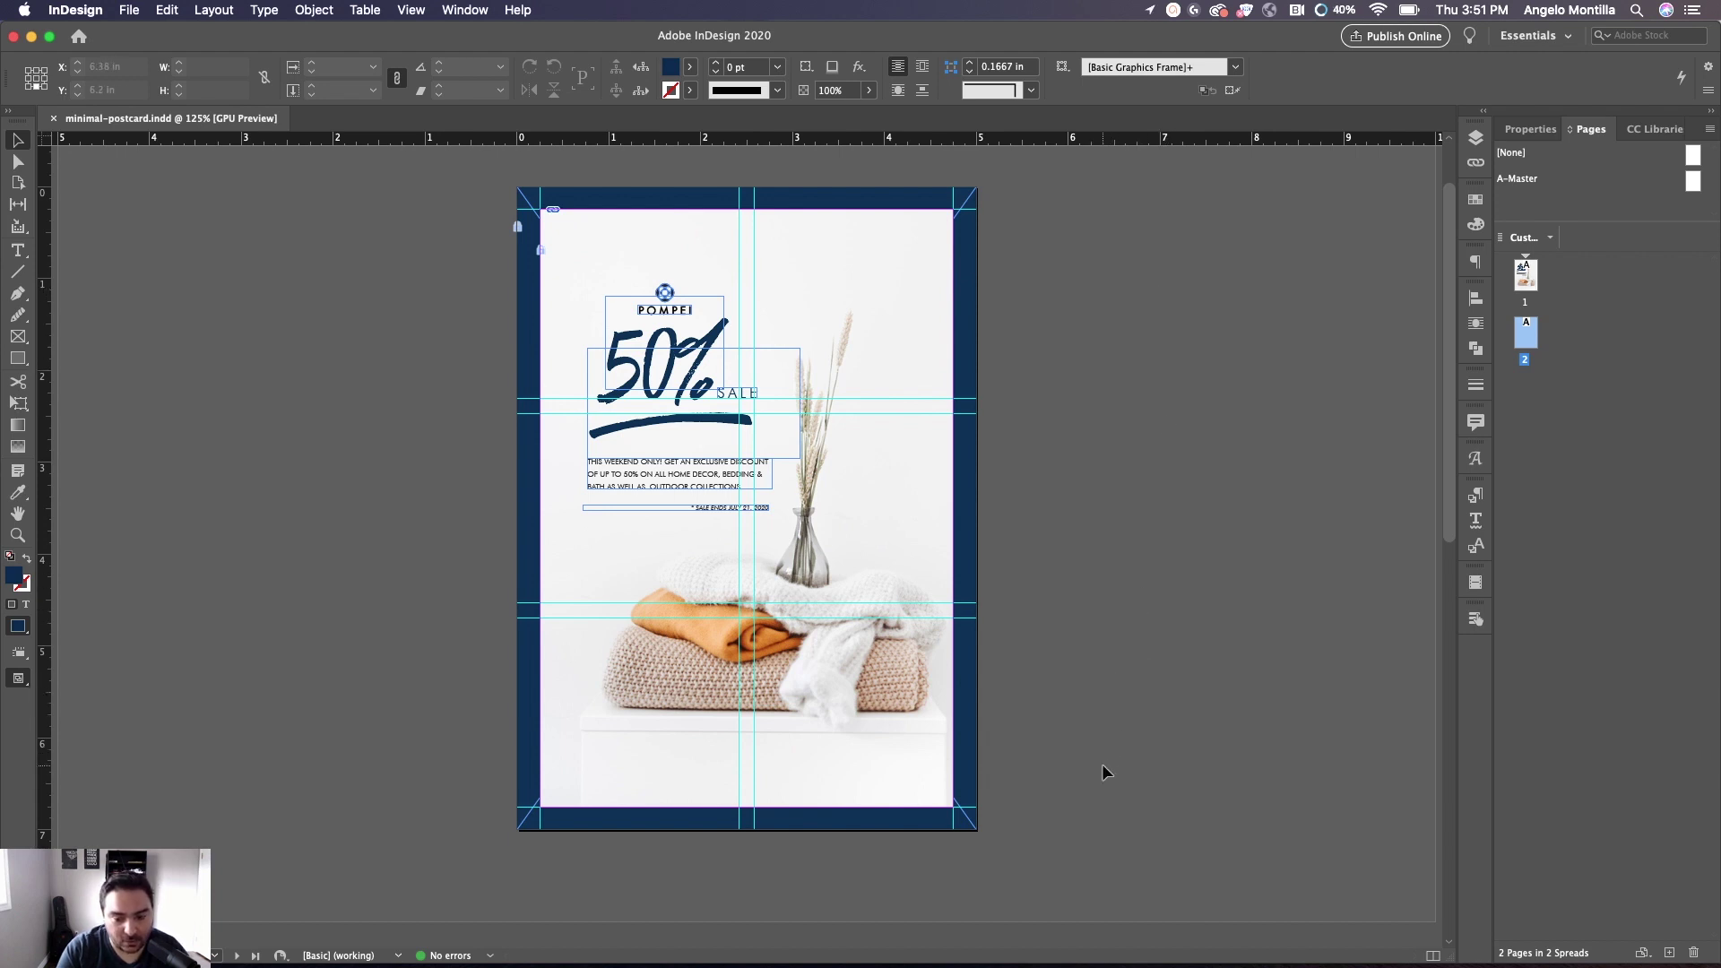
Place main_image.jpg from the Content folder on the blank second page, from the top-left margin corner, about 4.93 by 6.5 in
left_click_drag(1106, 765, 1120, 282)
left_click_drag(1106, 592, 1132, 363)
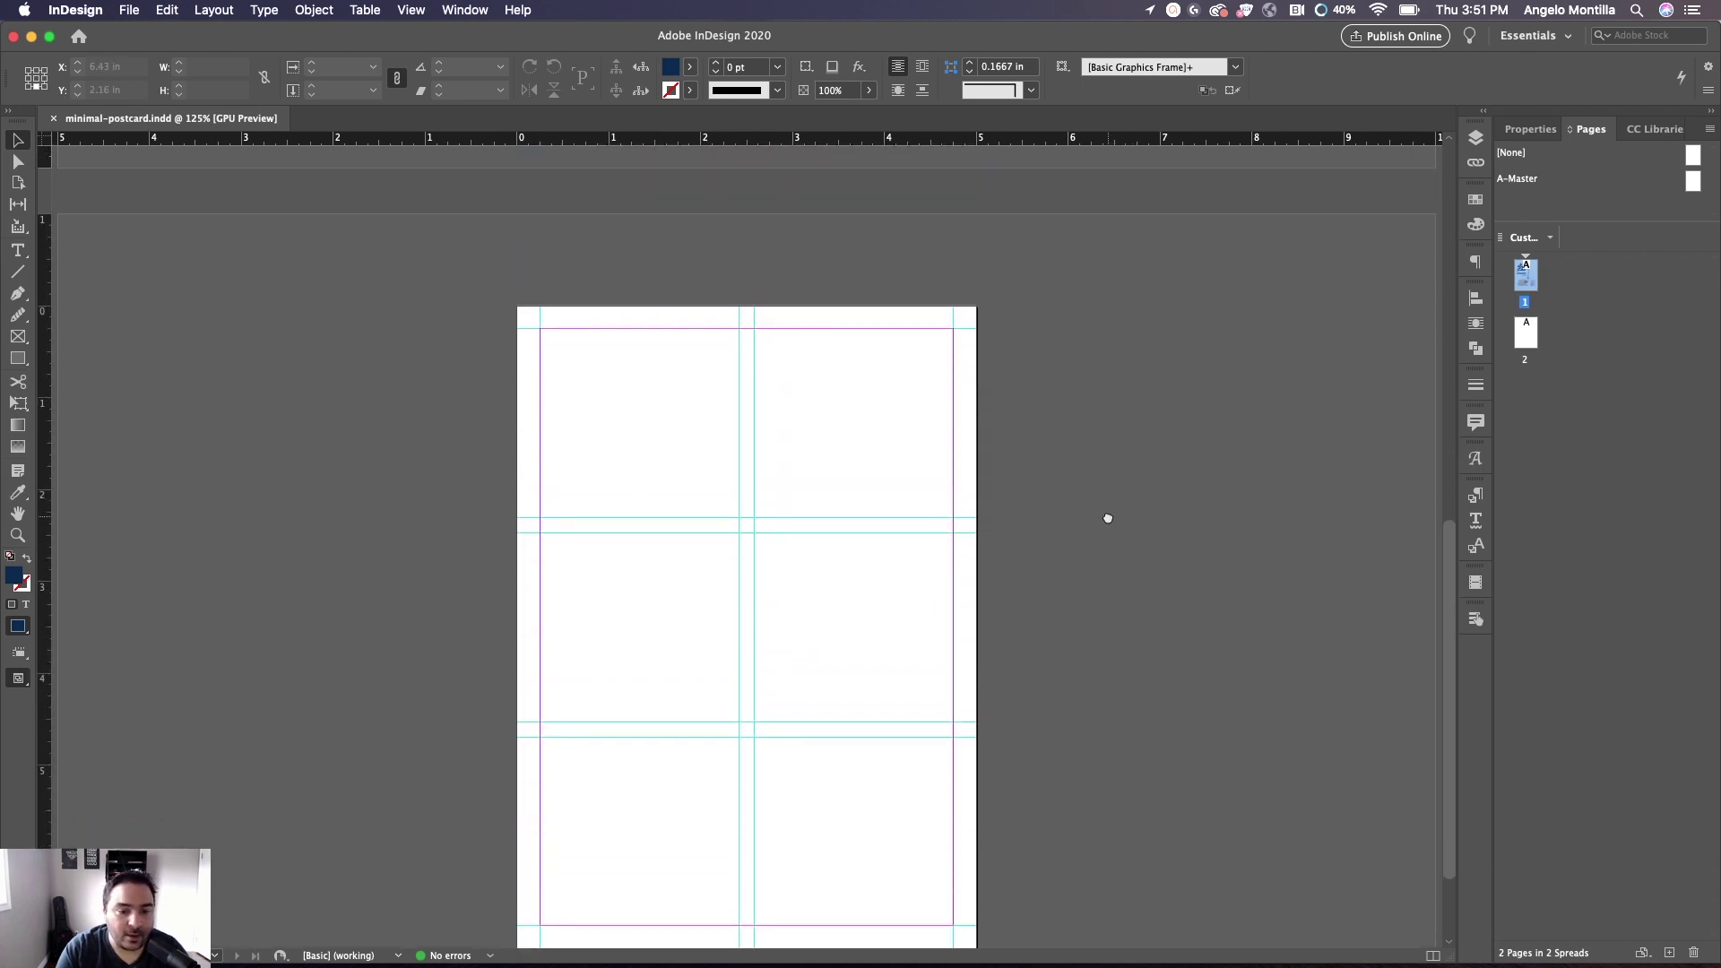
left_click_drag(1106, 514, 1106, 453)
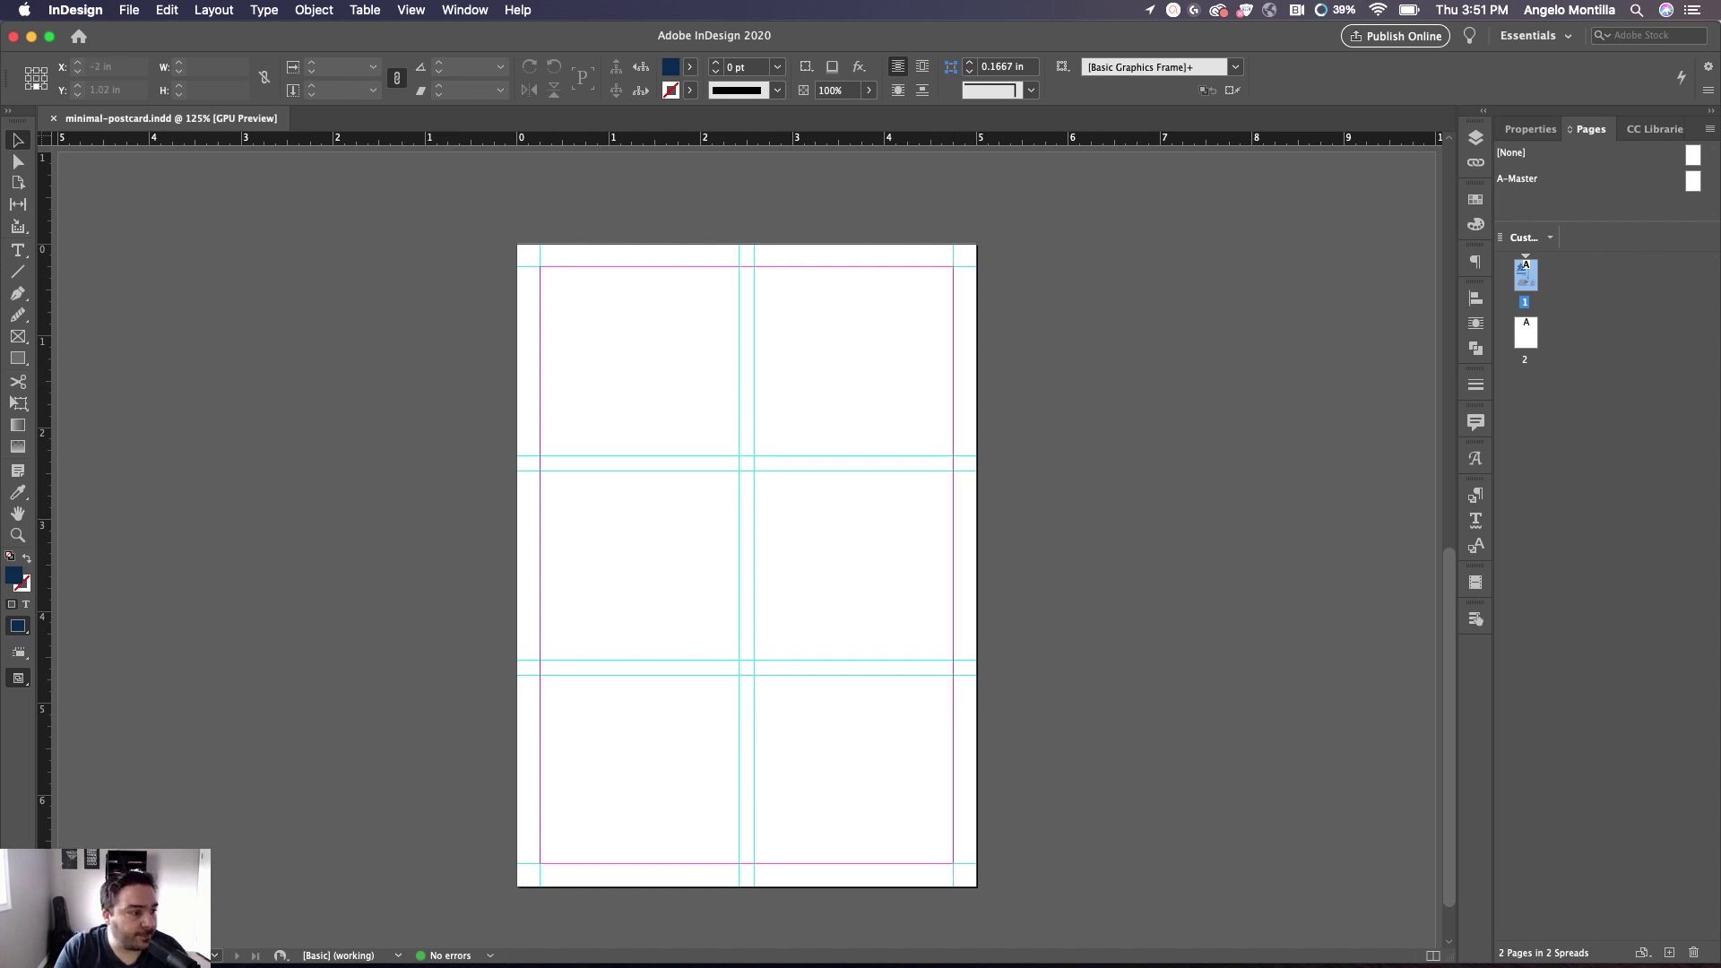
key("super+Tab")
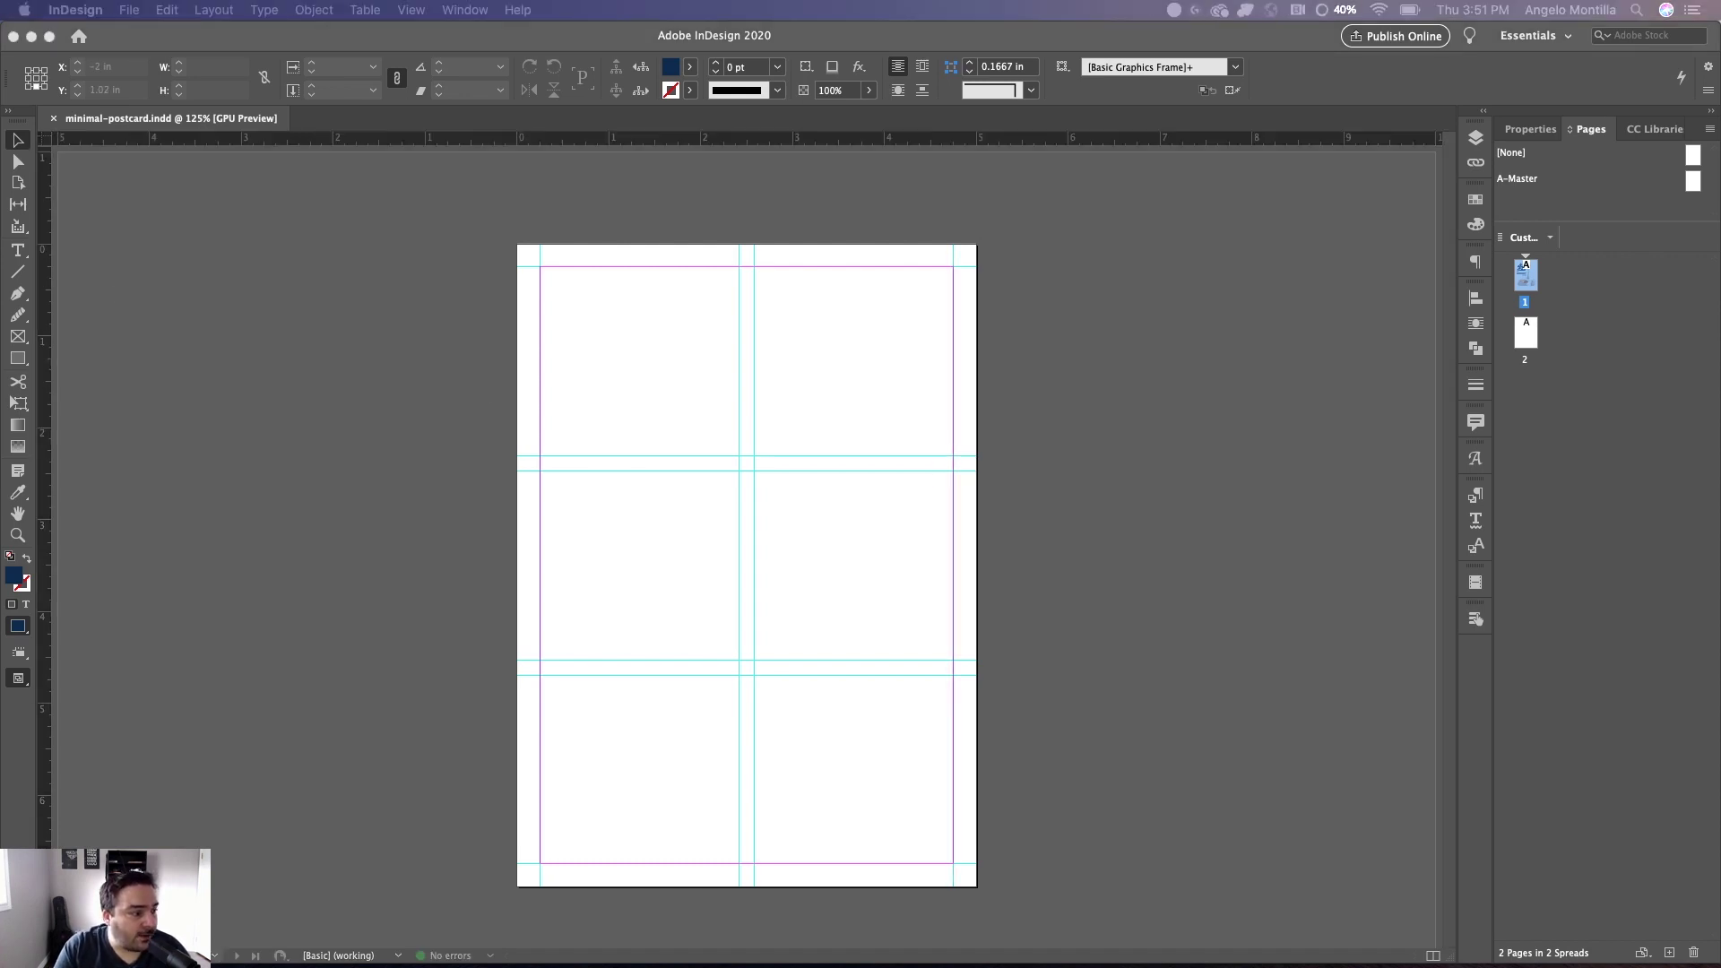
left_click(608, 339)
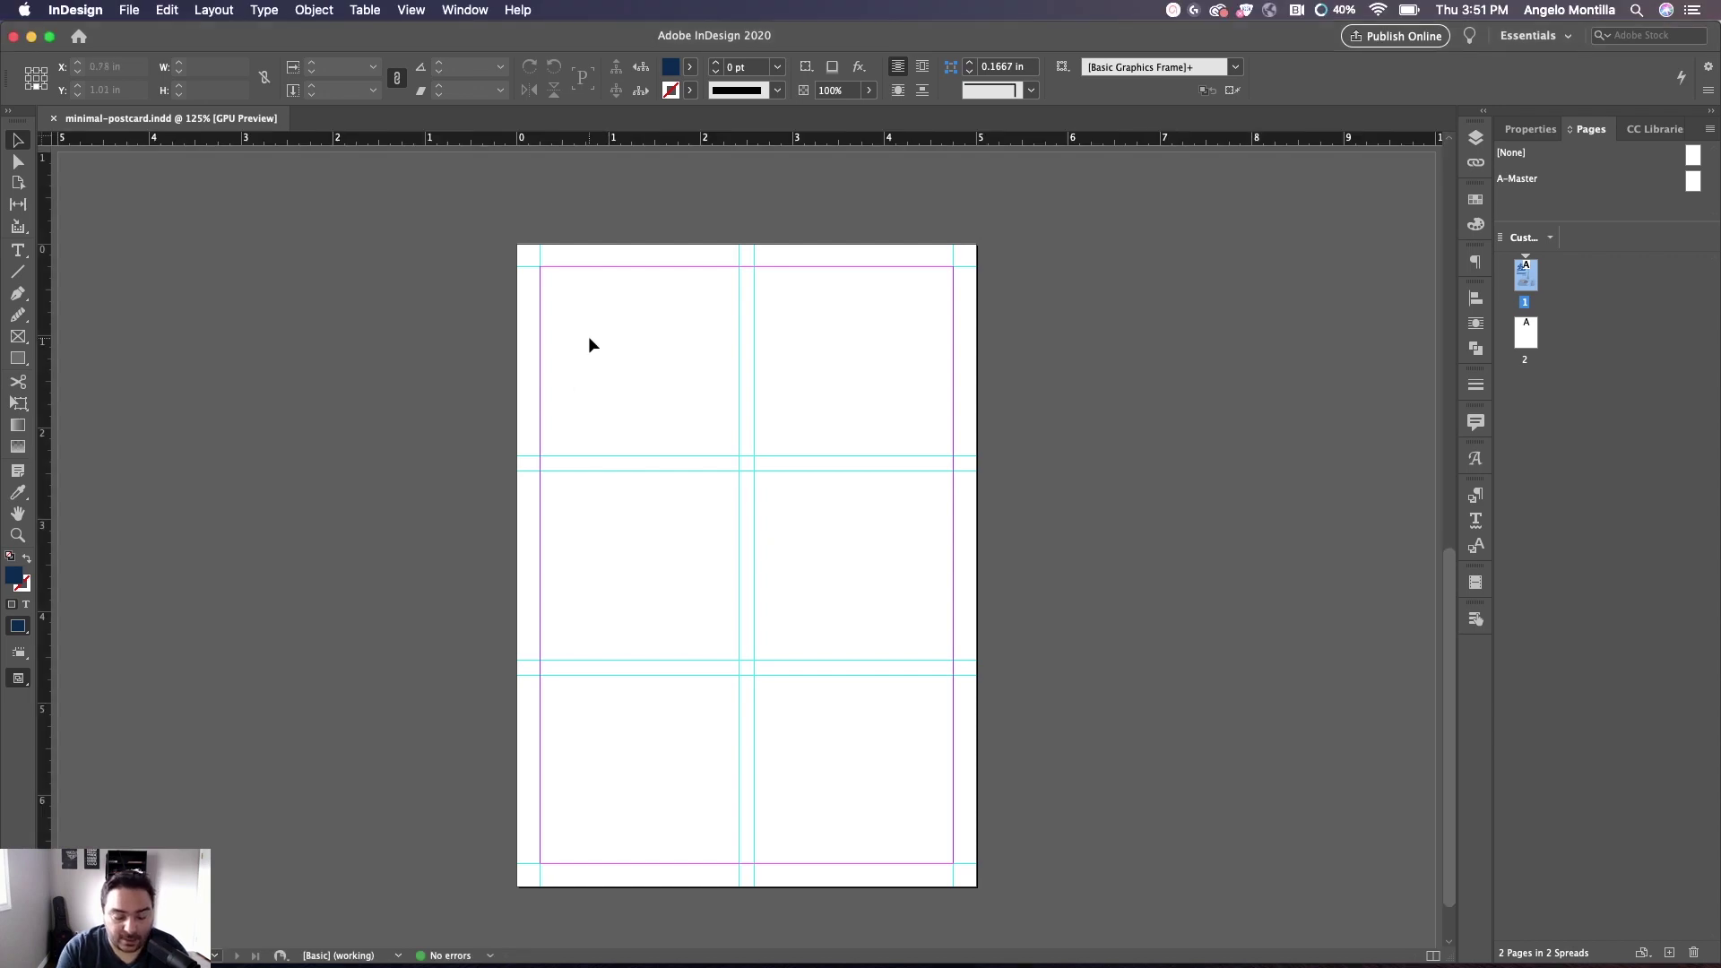
key("super+d")
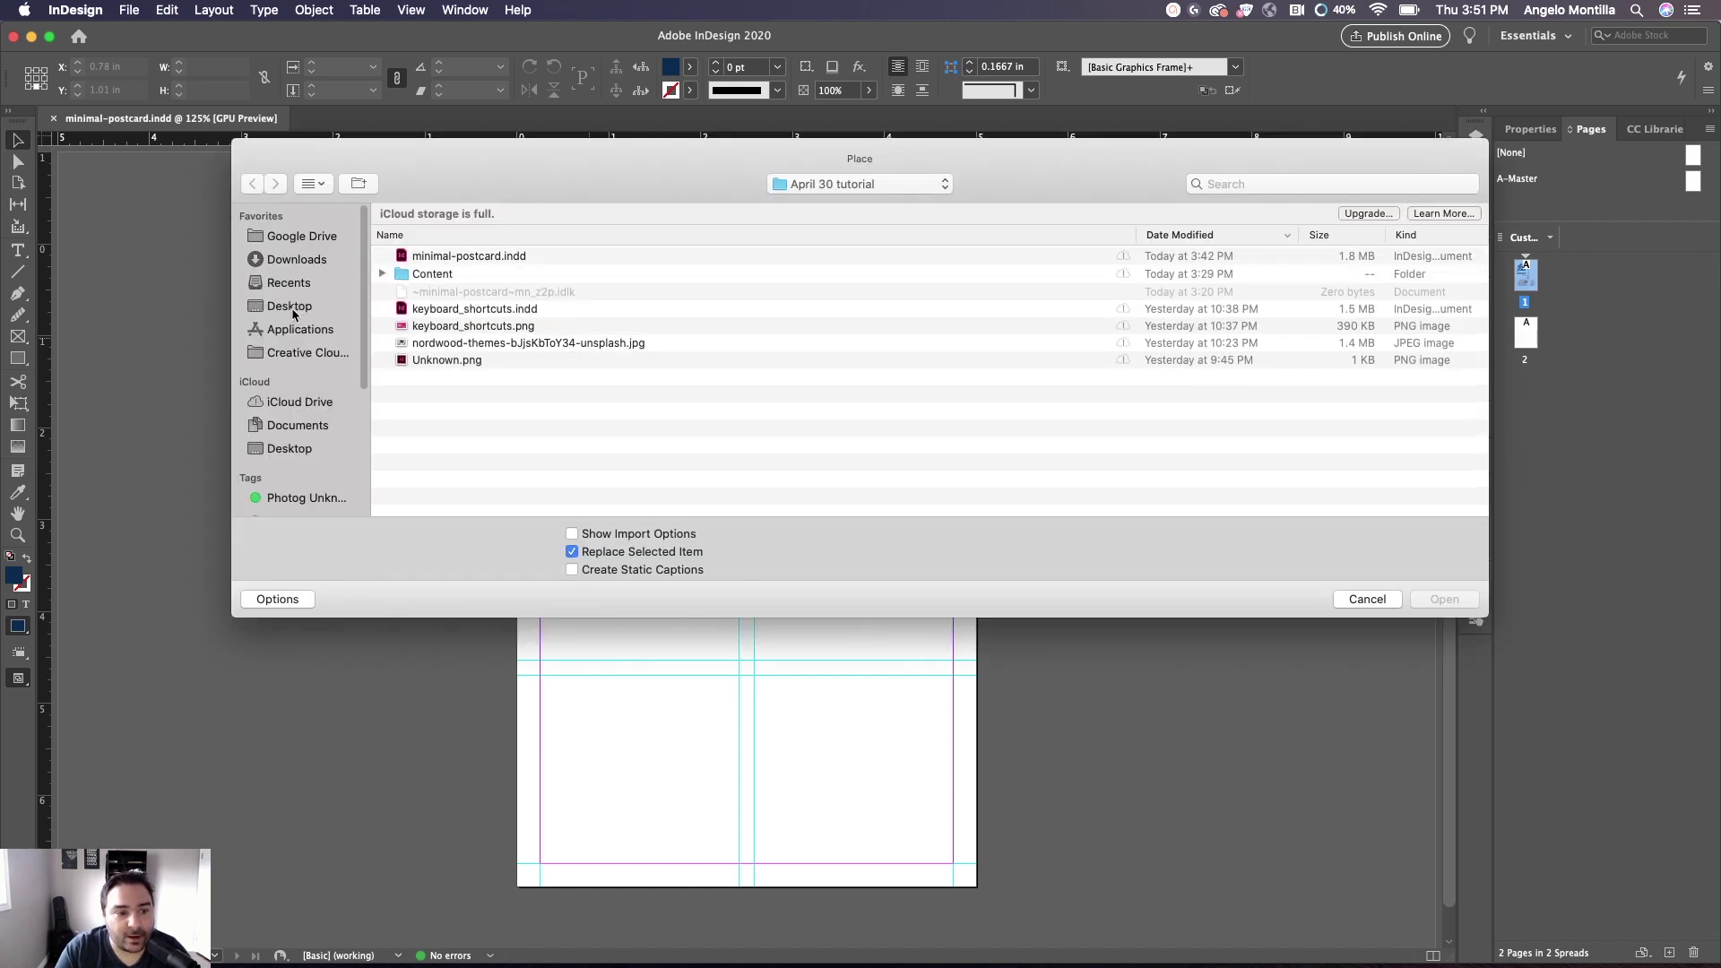
left_click(409, 276)
double_click(433, 275)
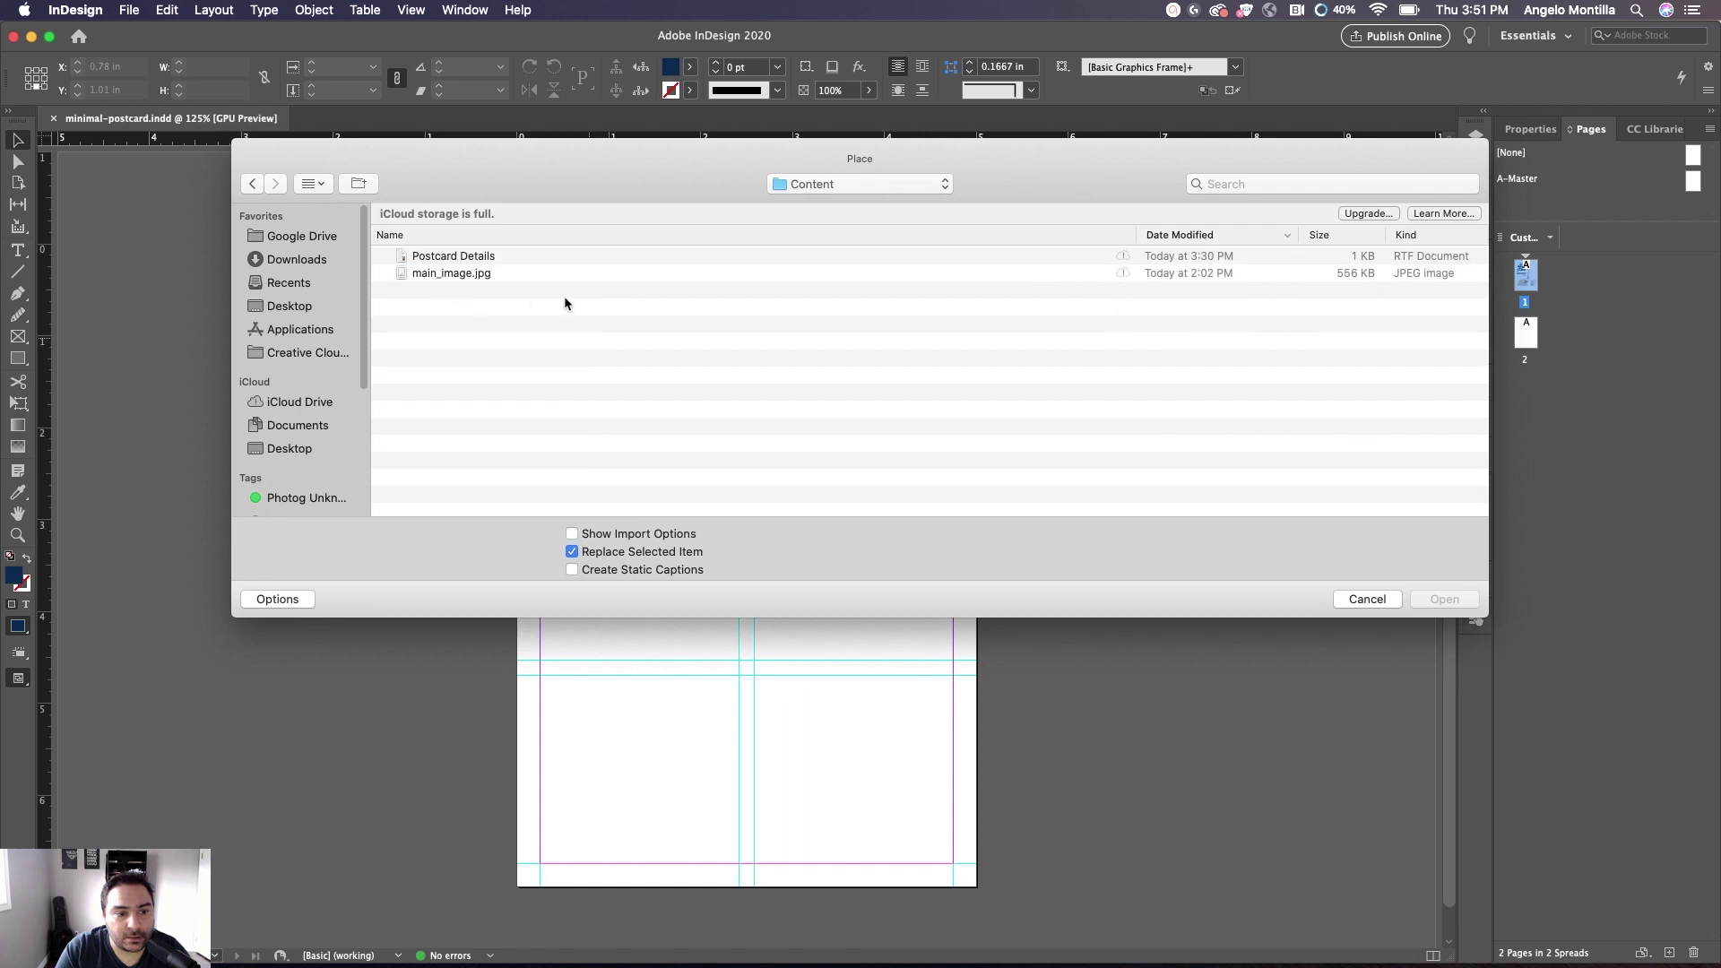
left_click(437, 274)
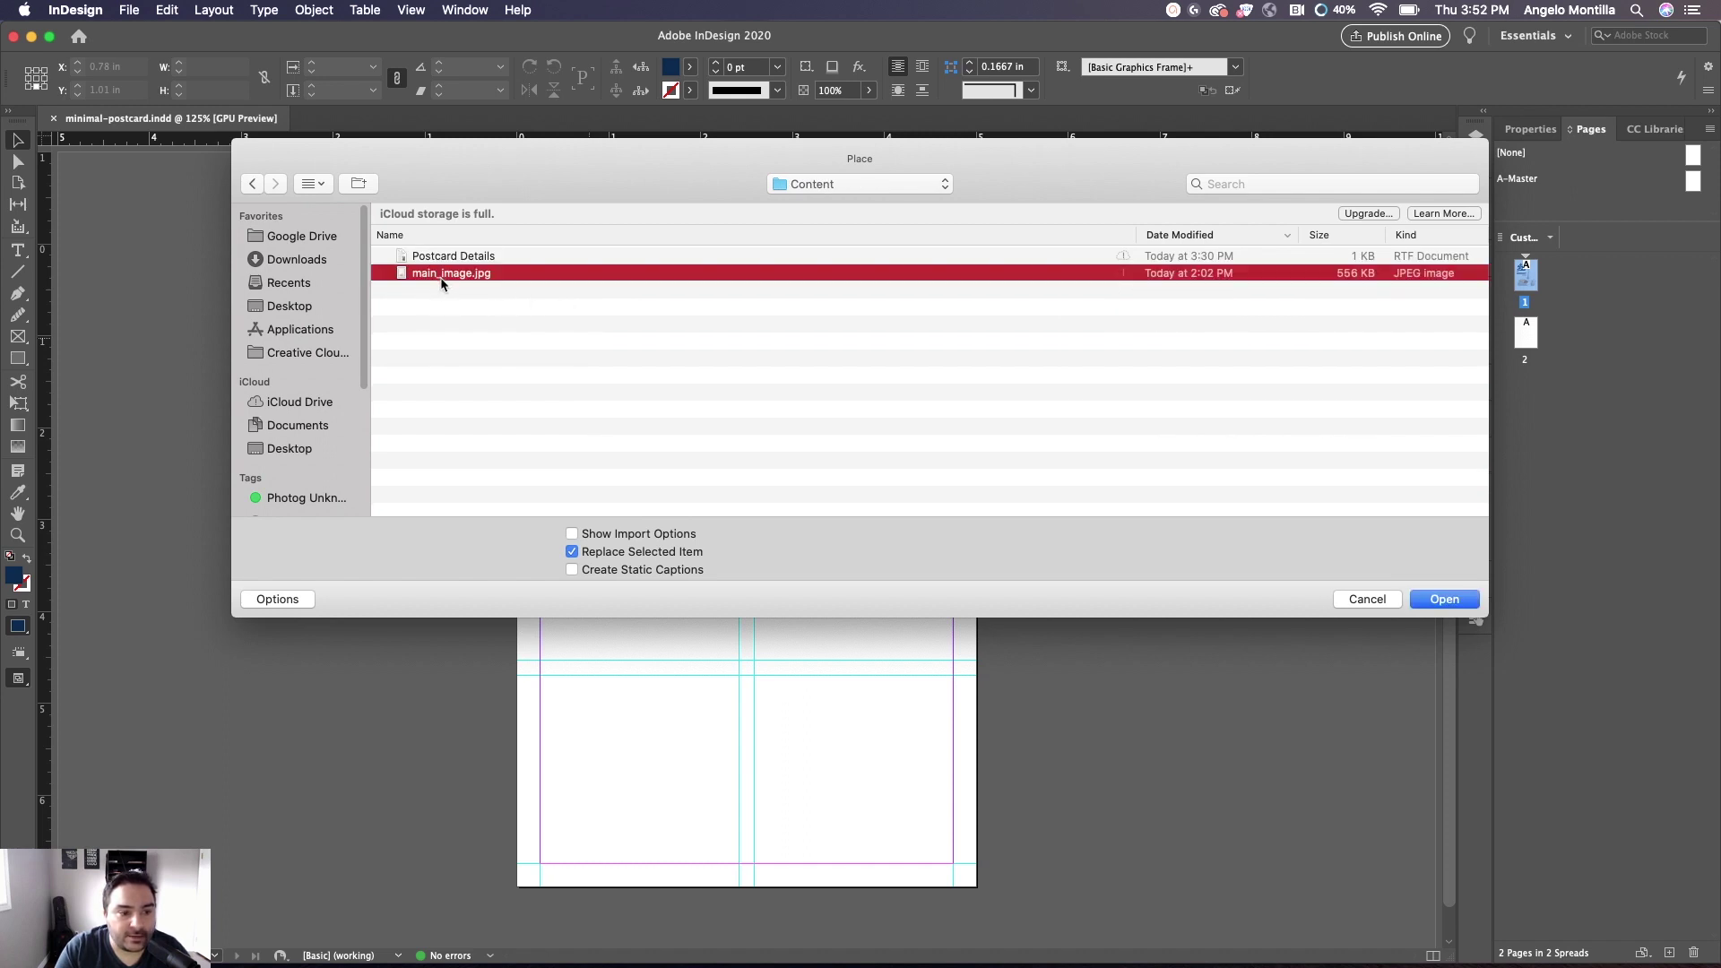
left_click(1450, 601)
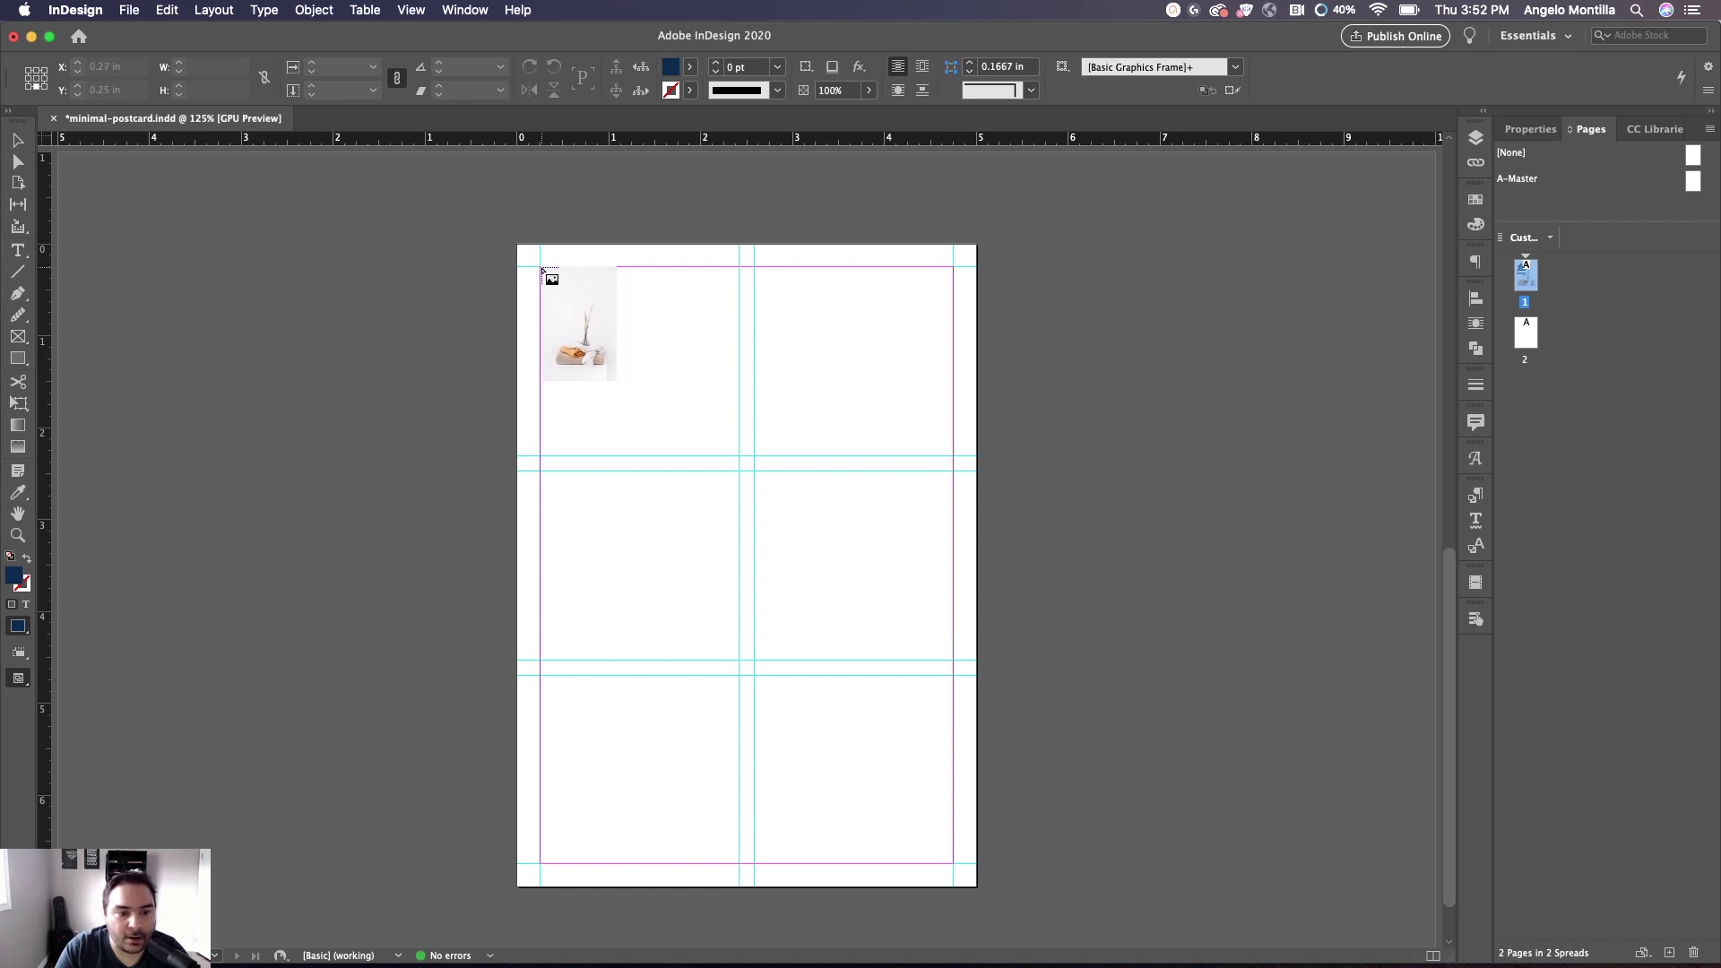
left_click_drag(541, 267, 992, 863)
Narrow the image frame to 4.5 in wide so its right edge meets the page margin
left_click(18, 141)
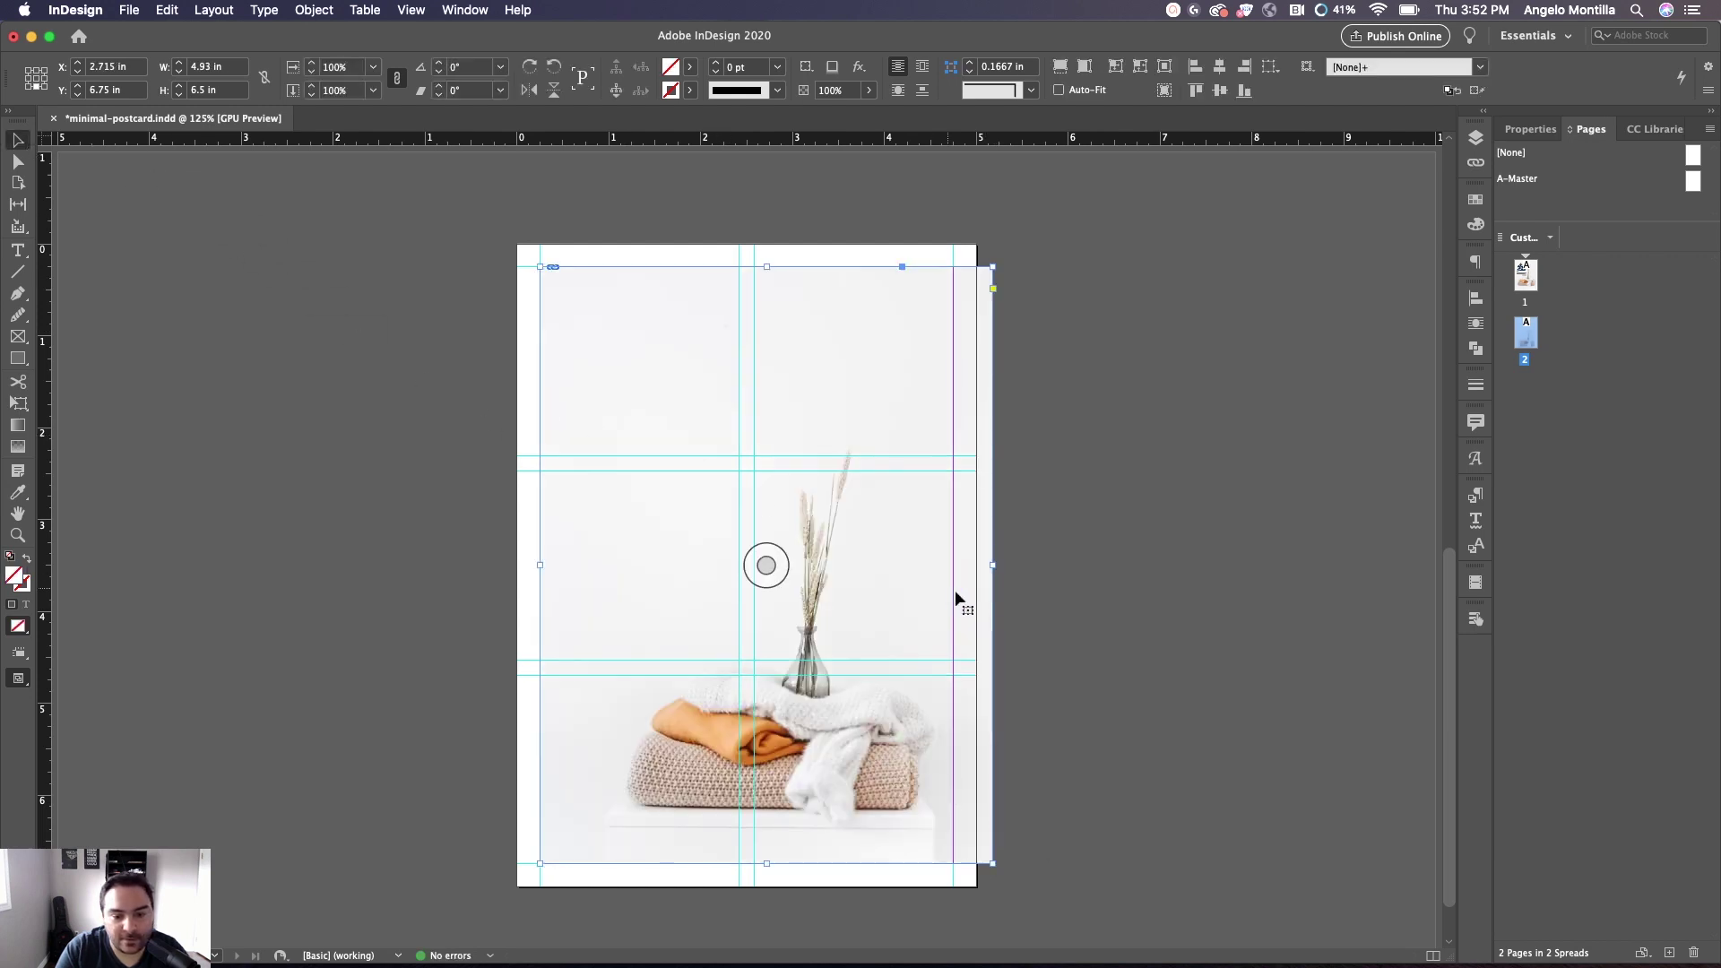
left_click_drag(992, 564, 952, 565)
left_click(746, 565)
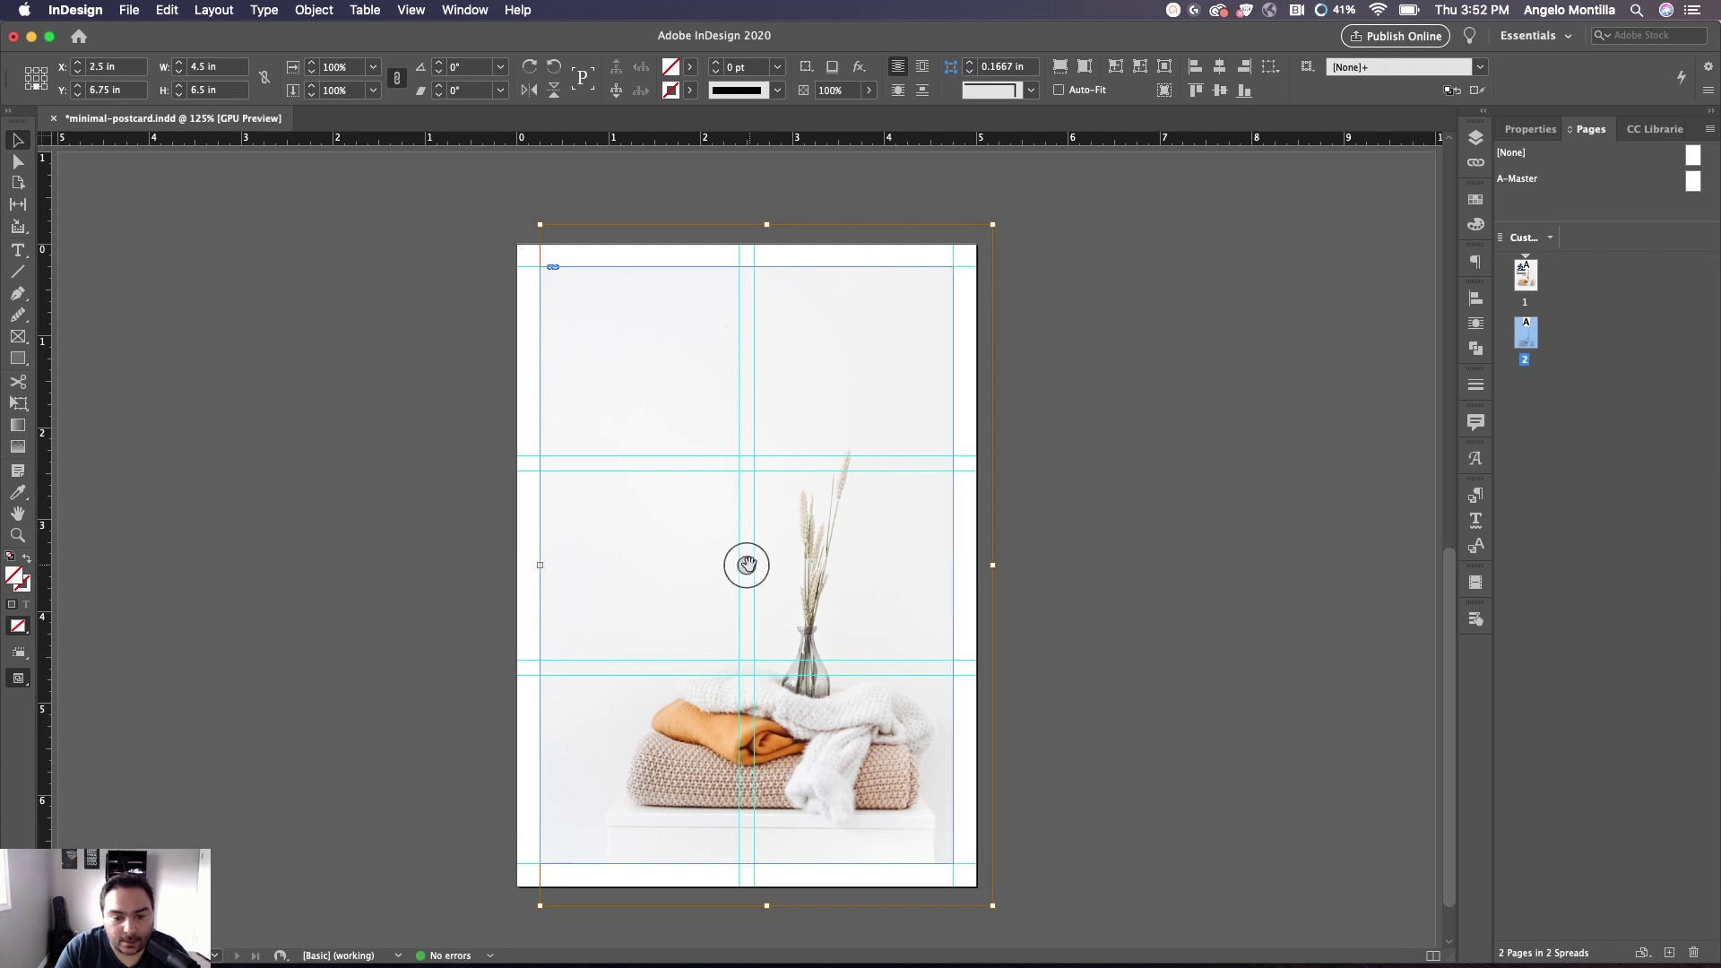
left_click(1149, 599)
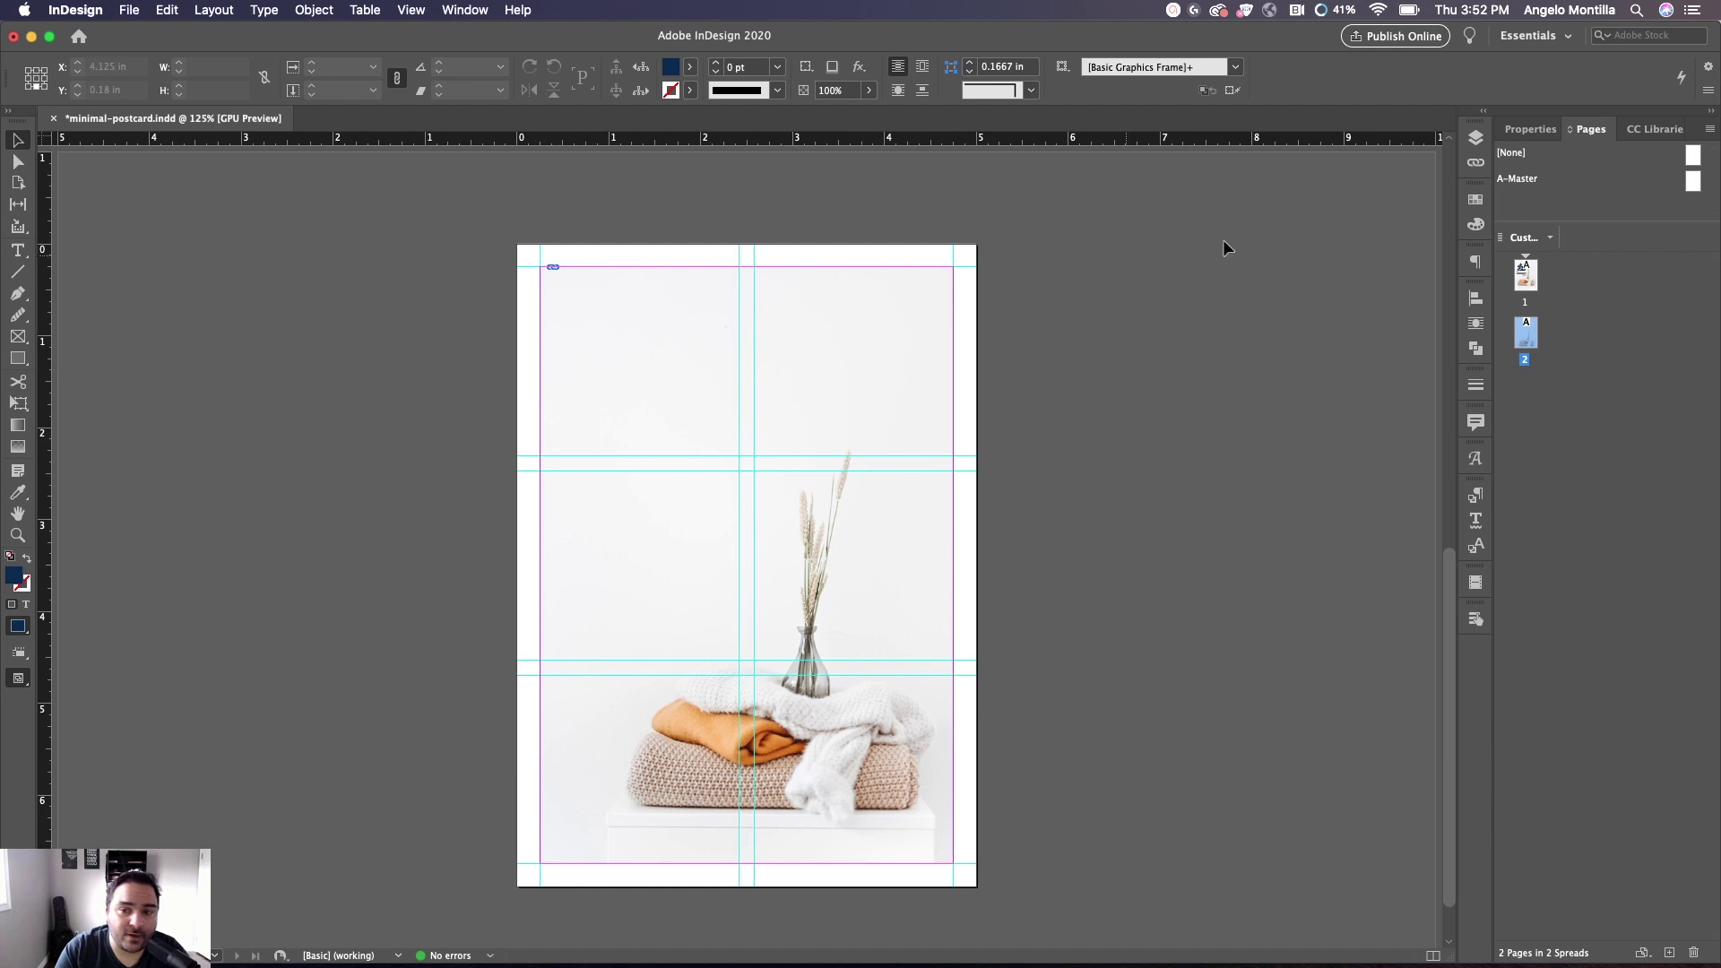
Show the object properties and shrink the image content inside its frame to about 7.8% scale
left_click(1526, 132)
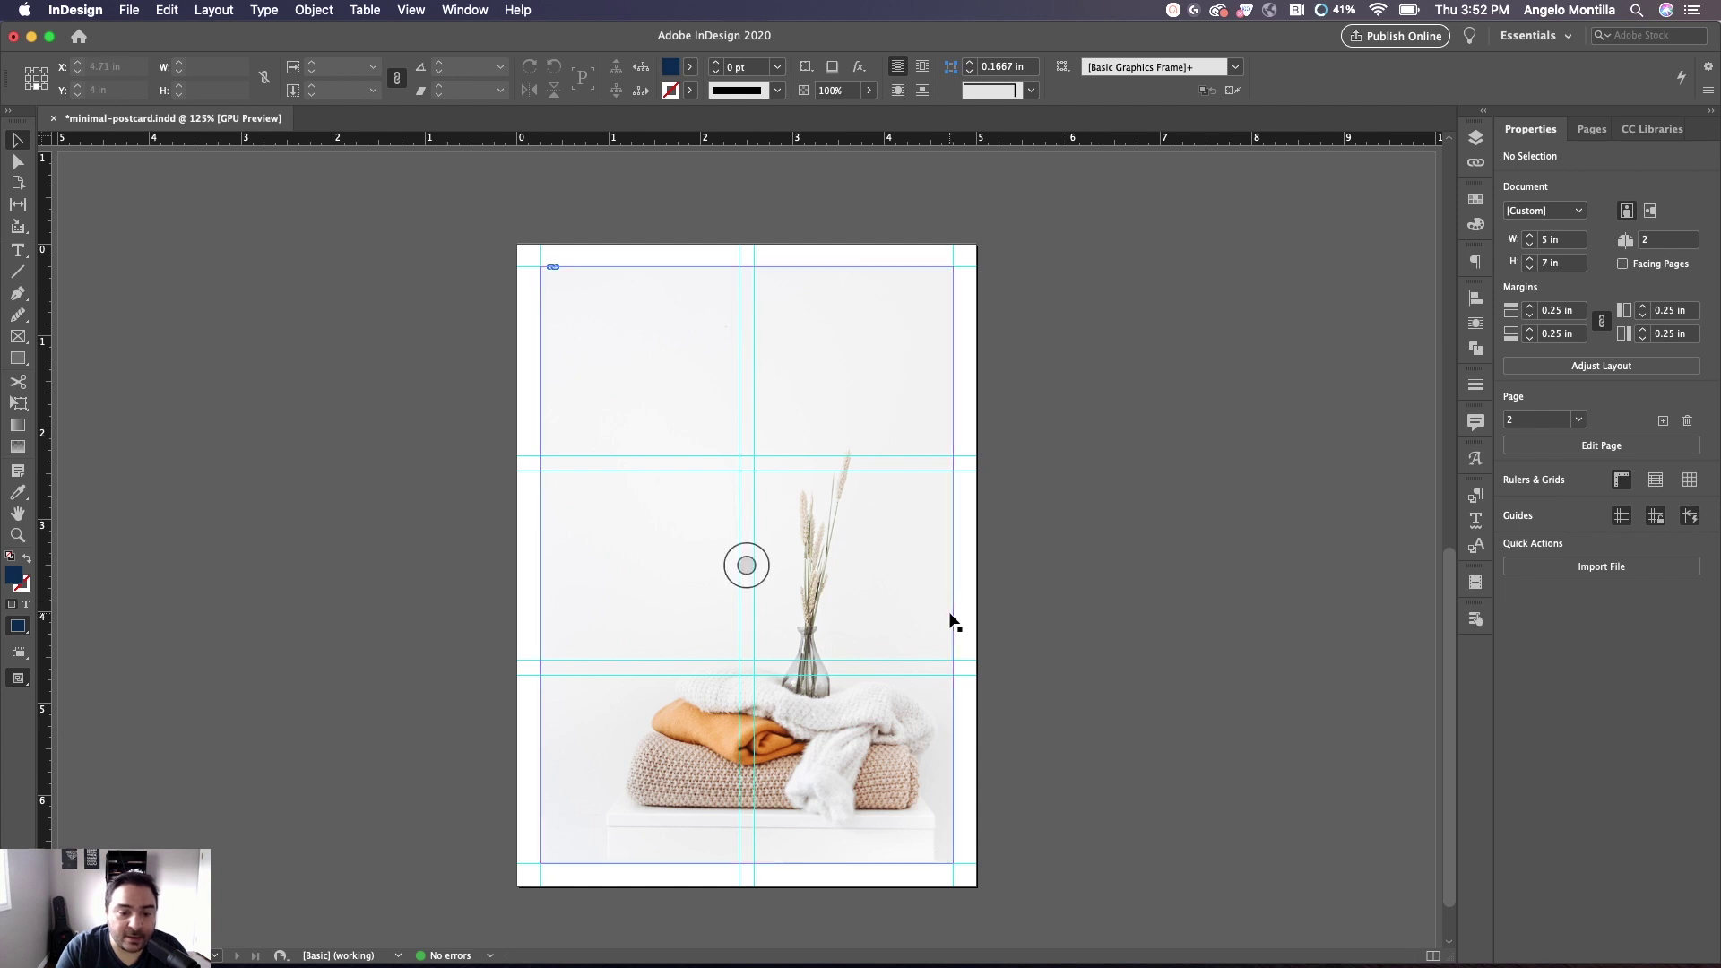
left_click(846, 508)
left_click(998, 585)
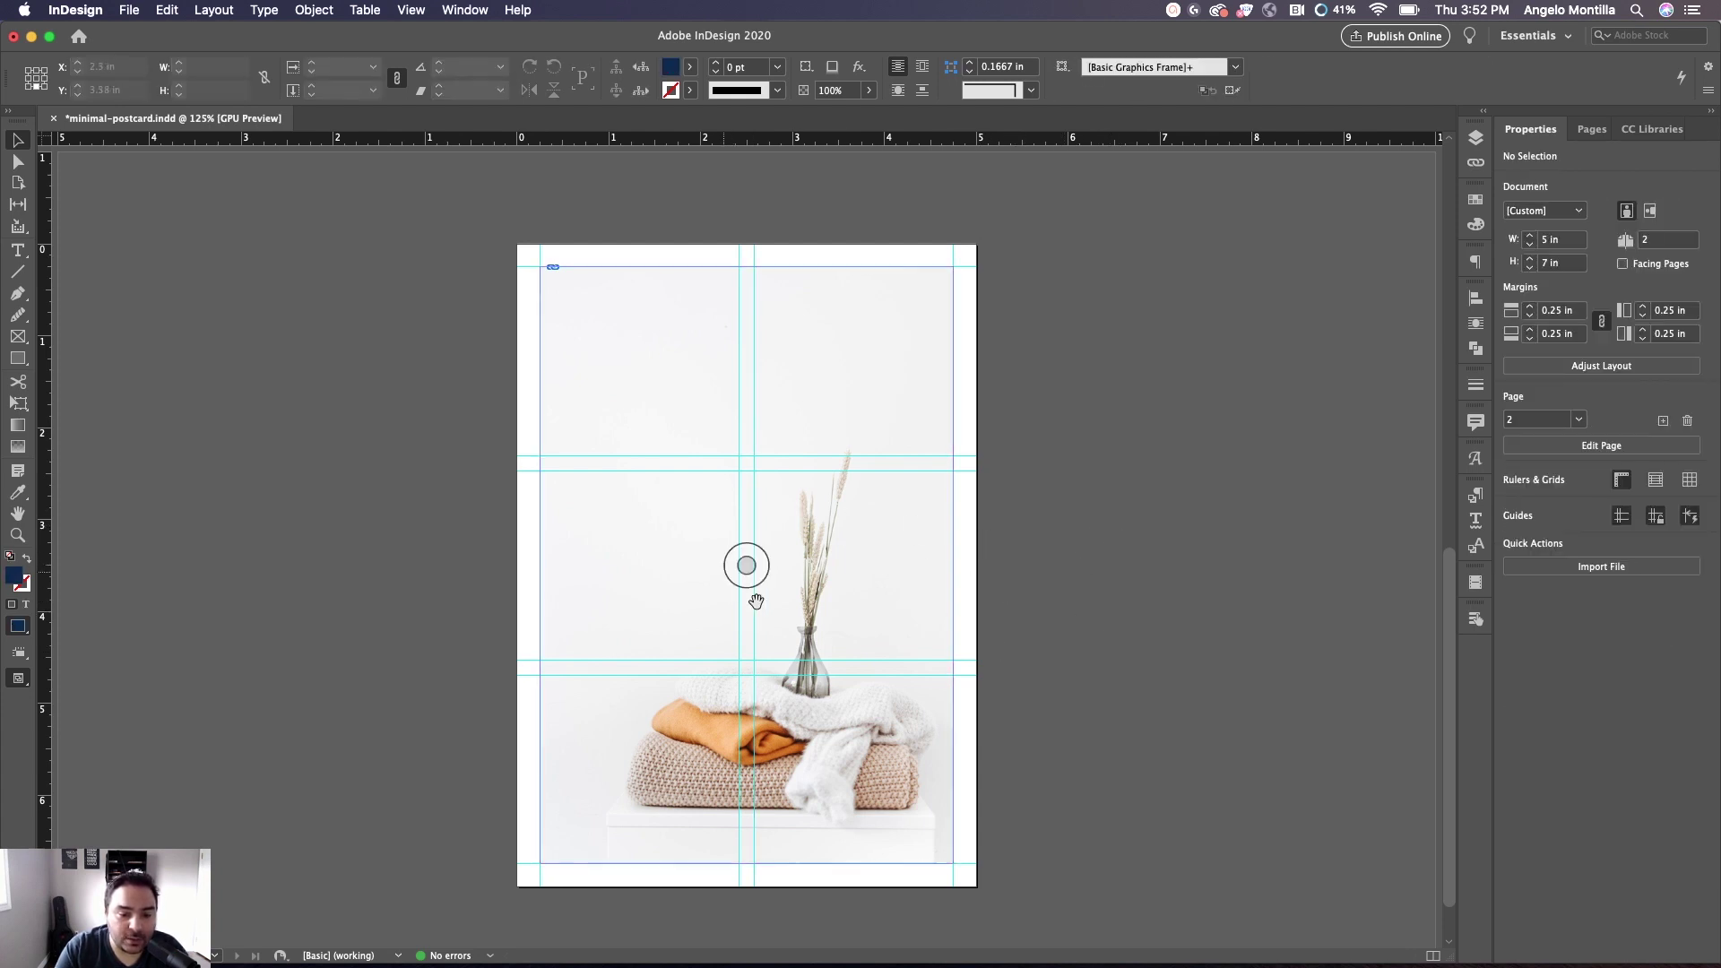
left_click(745, 564)
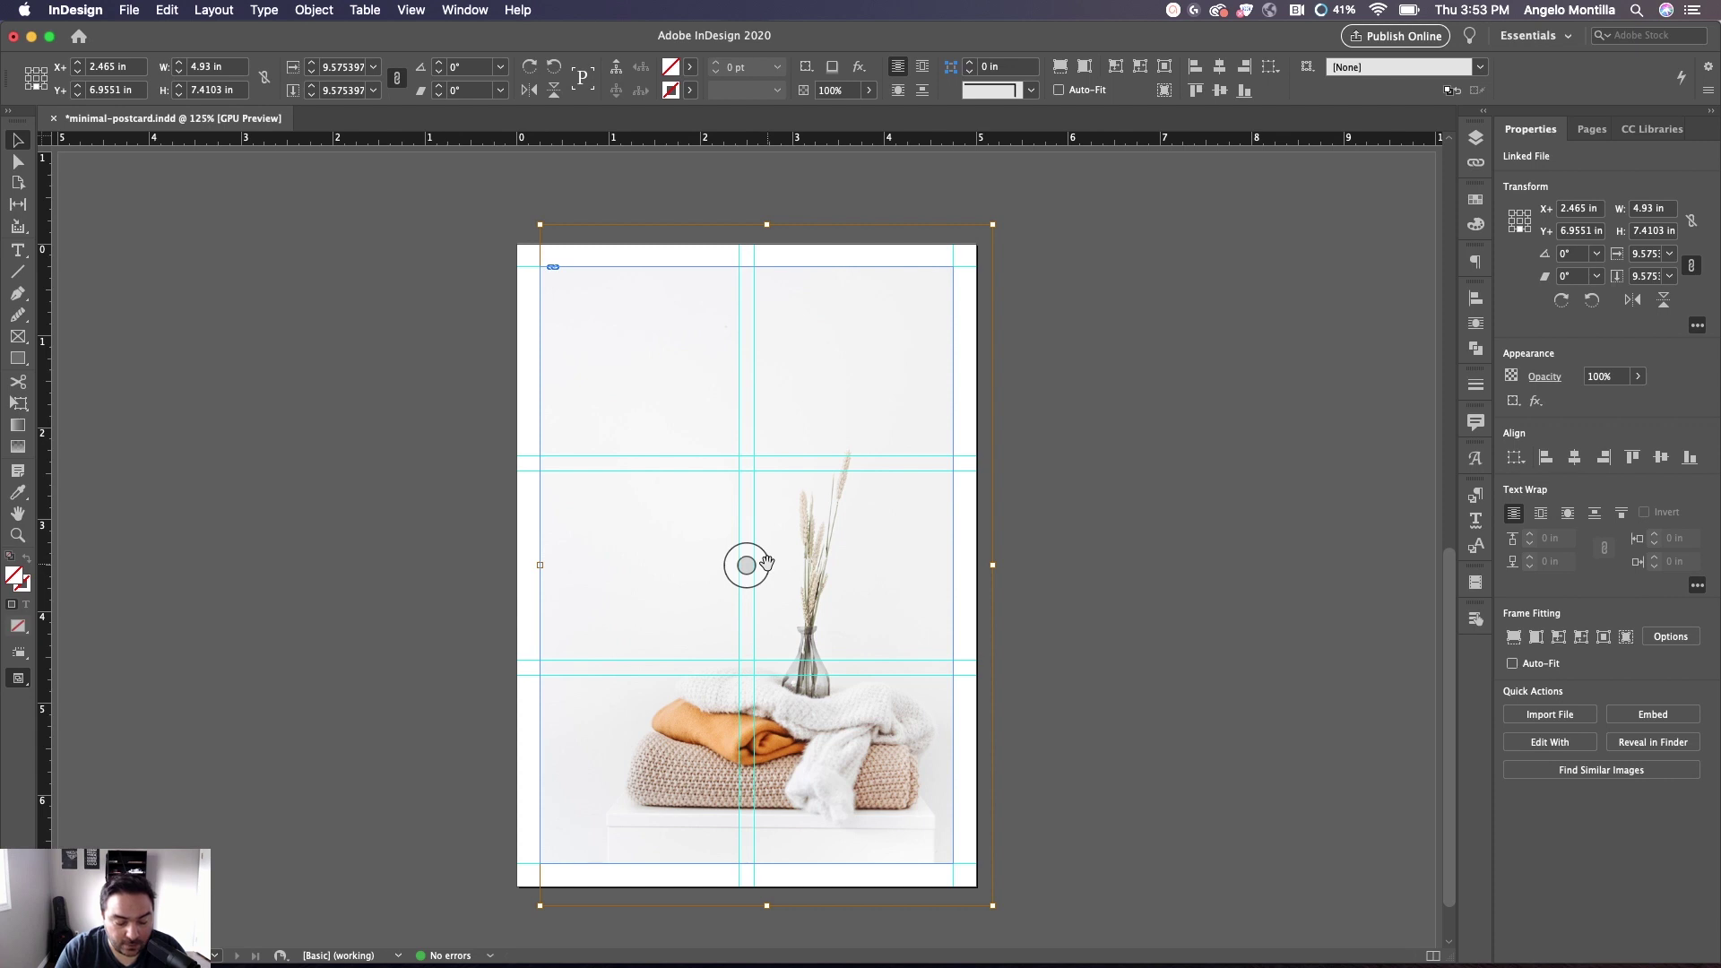
key("super+alt+comma")
key("super+alt+comma")
key("super+alt+comma")
key("super+alt+comma")
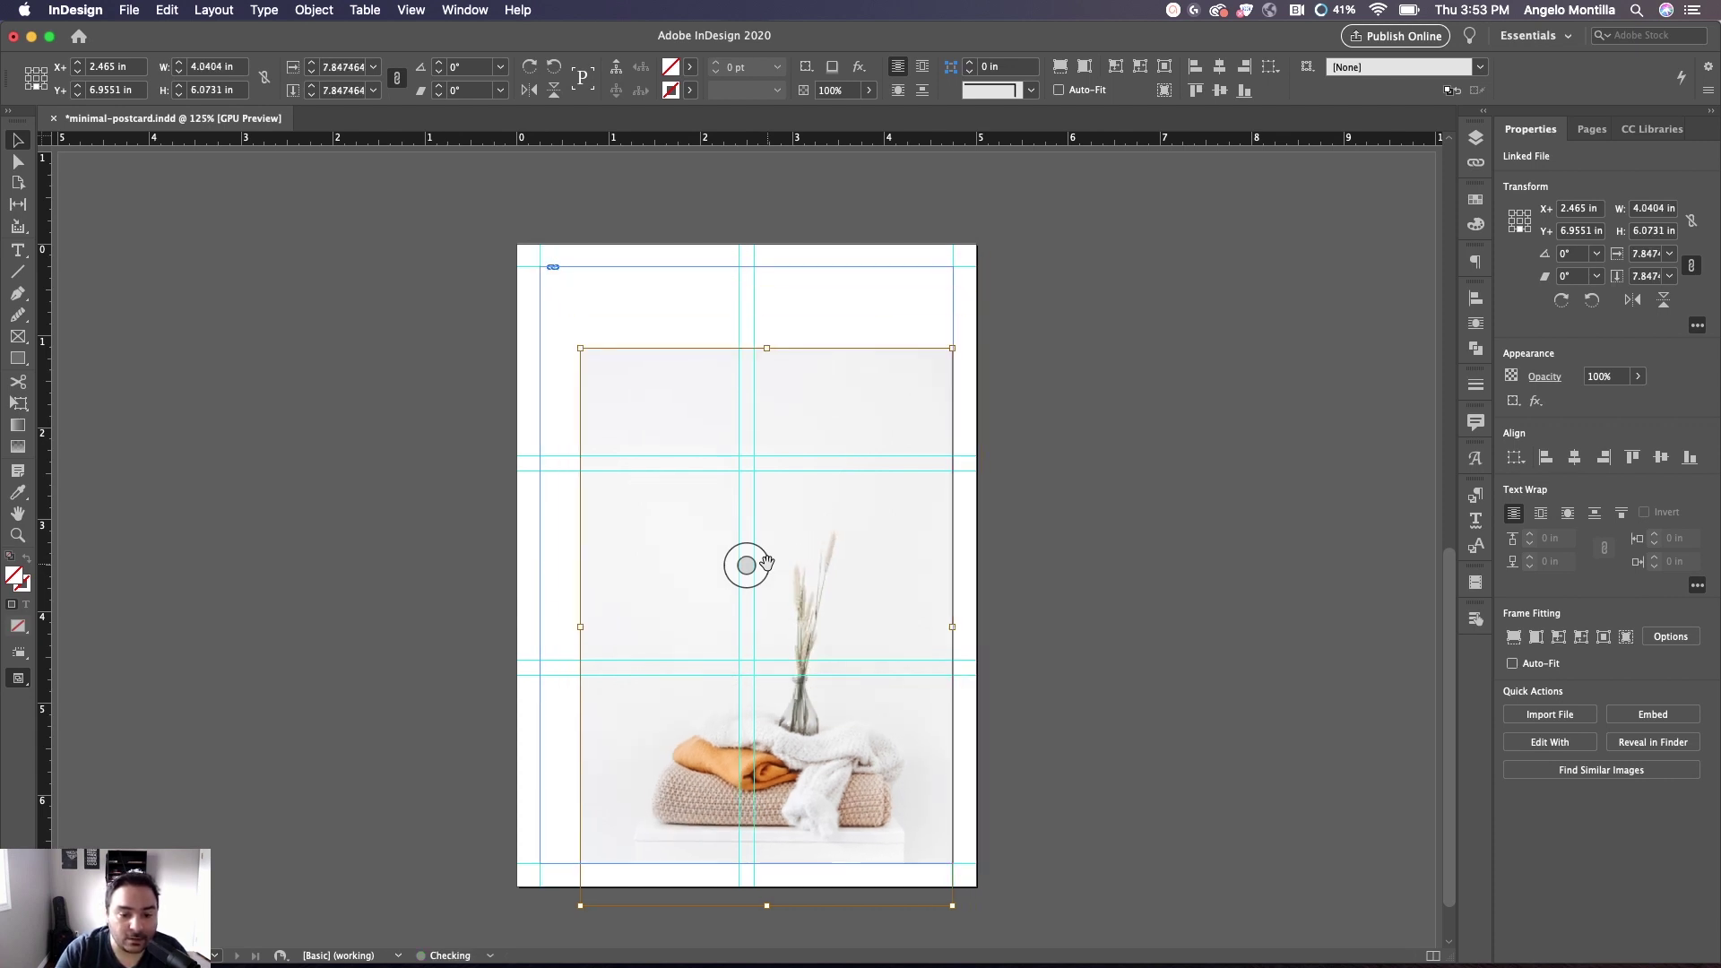
Enlarge the image content inside its frame to about 11.7% scale
key("super+alt+period")
key("super+alt+period")
key("super+alt+period")
key("super+alt+period")
key("super+alt+period")
key("super+alt+period")
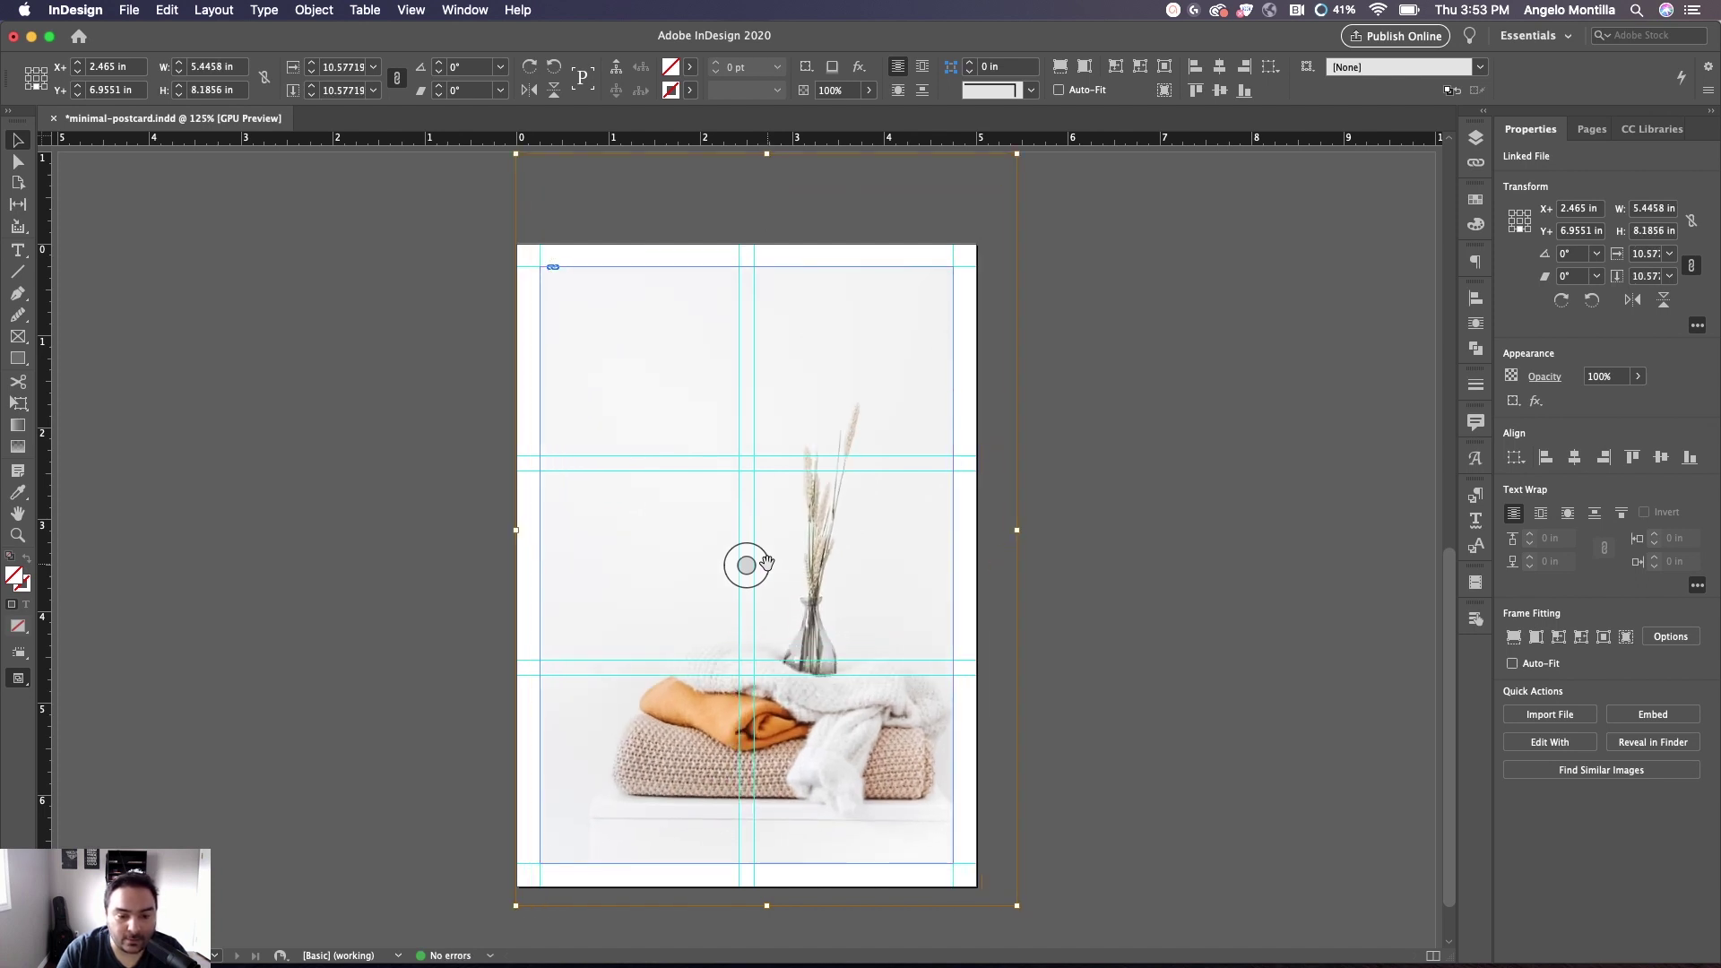
key("super+alt+period")
key("super+alt+period")
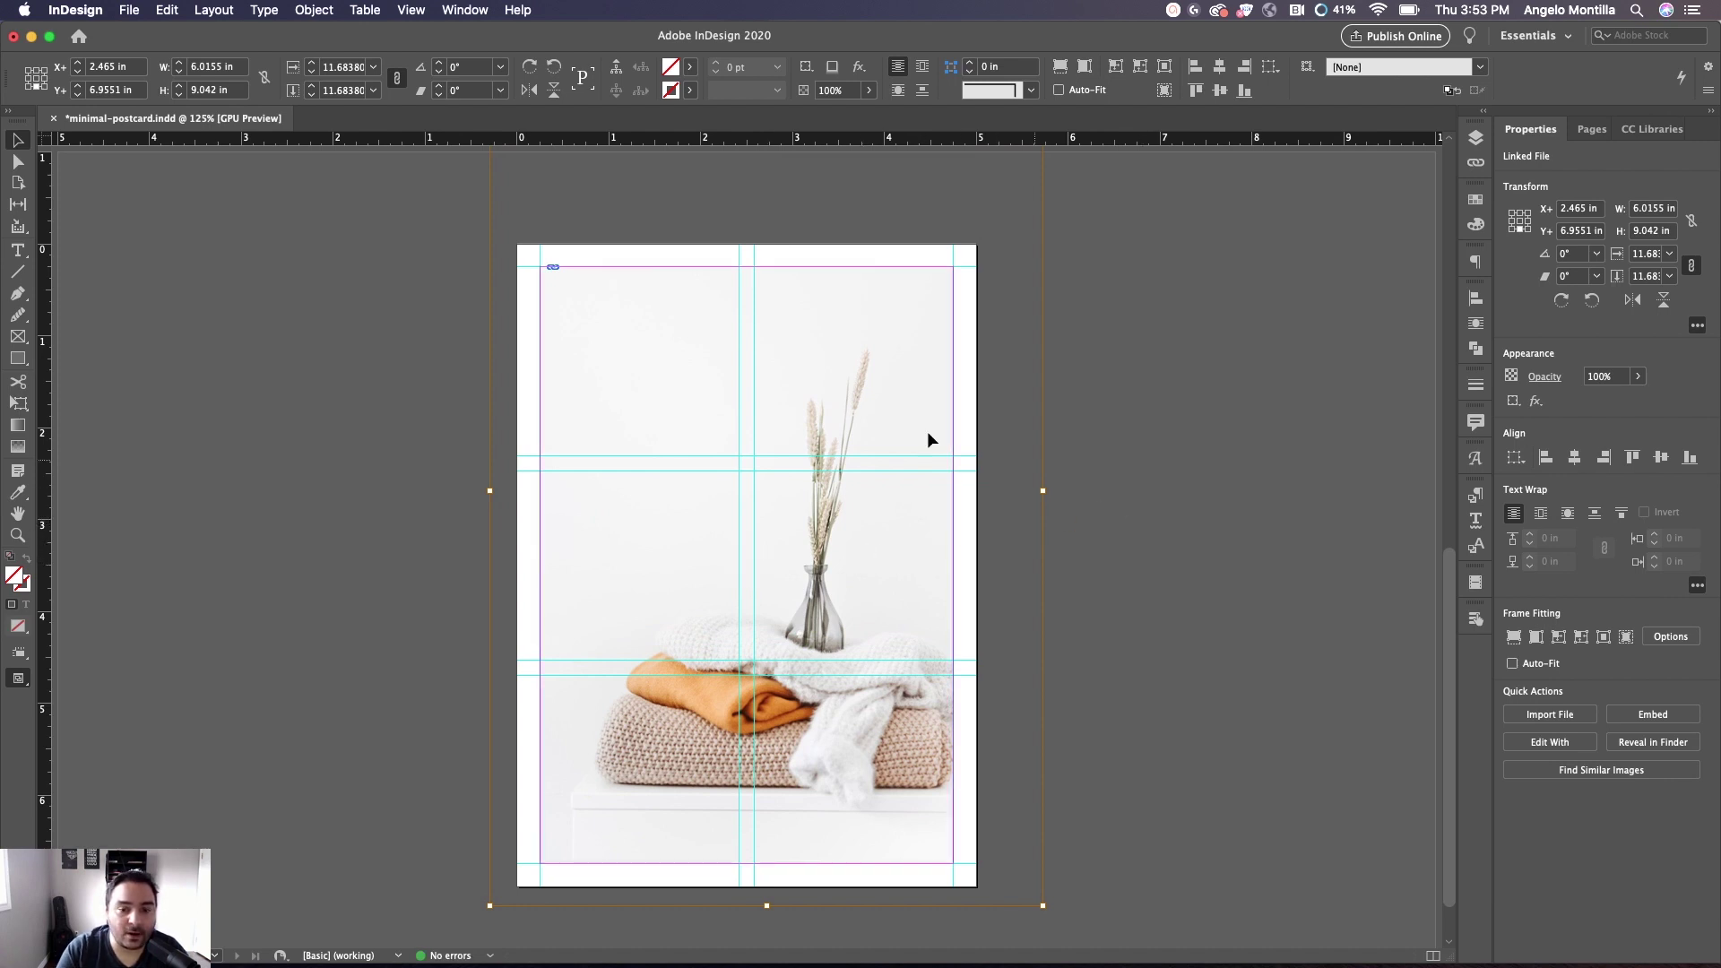
Try to scale the image down and back up with the frame selected instead of its content
left_click(179, 220)
left_click(681, 354)
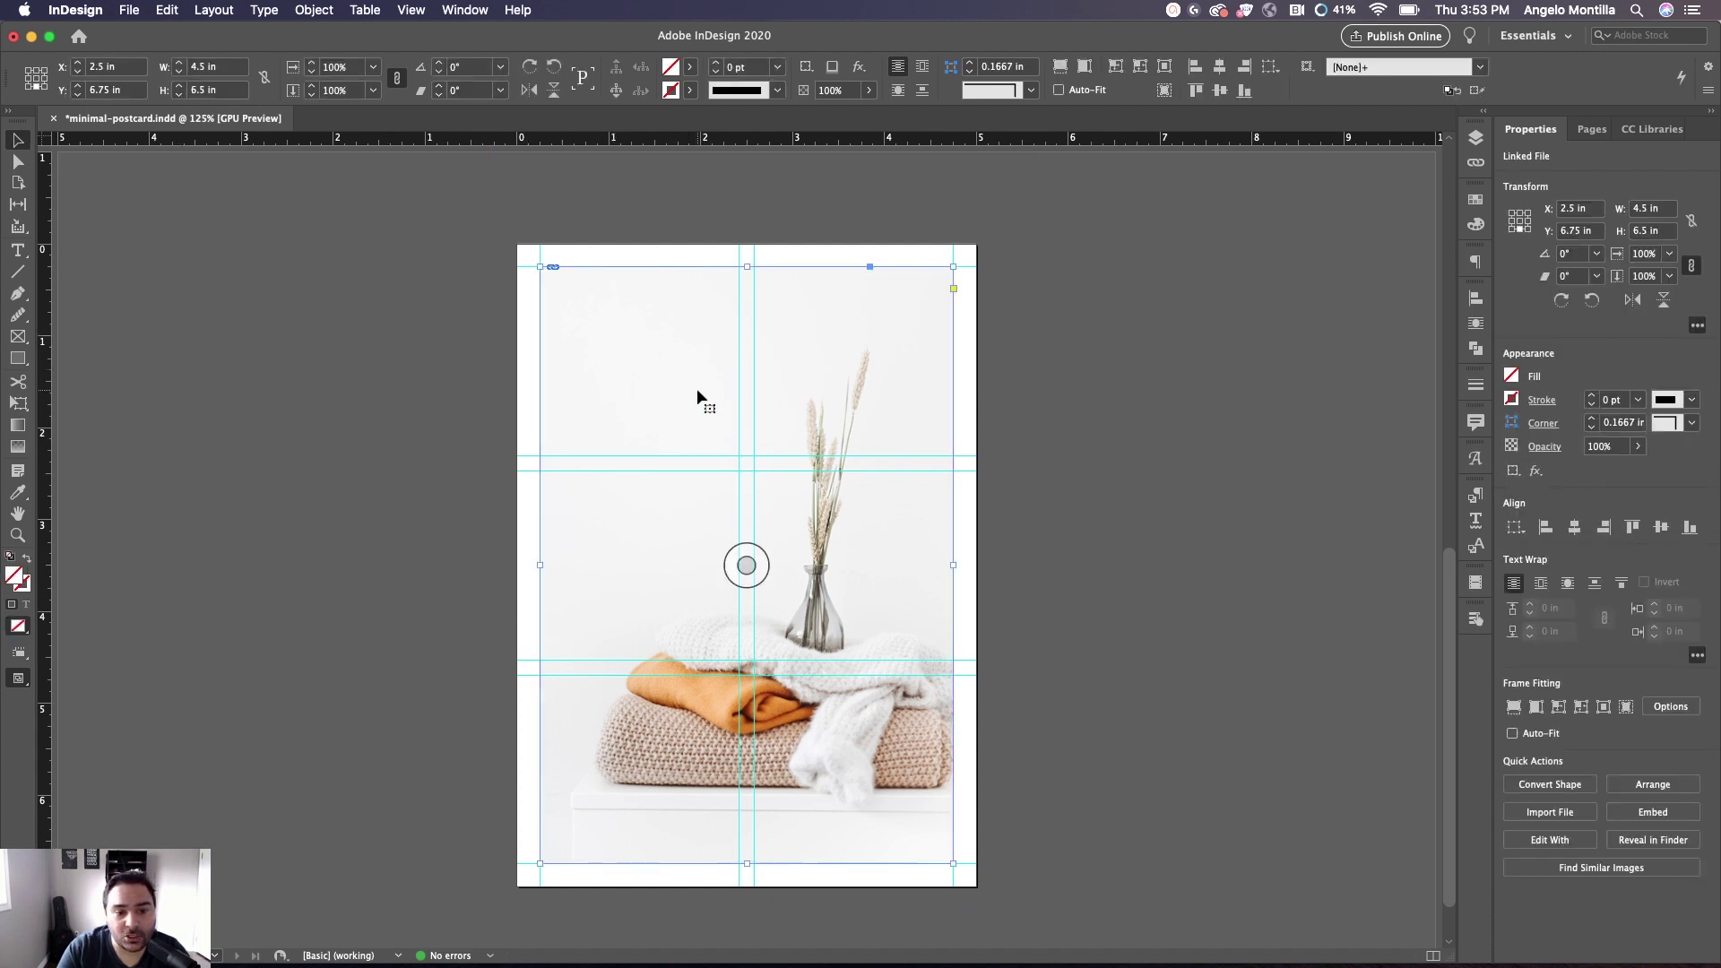
left_click(746, 565)
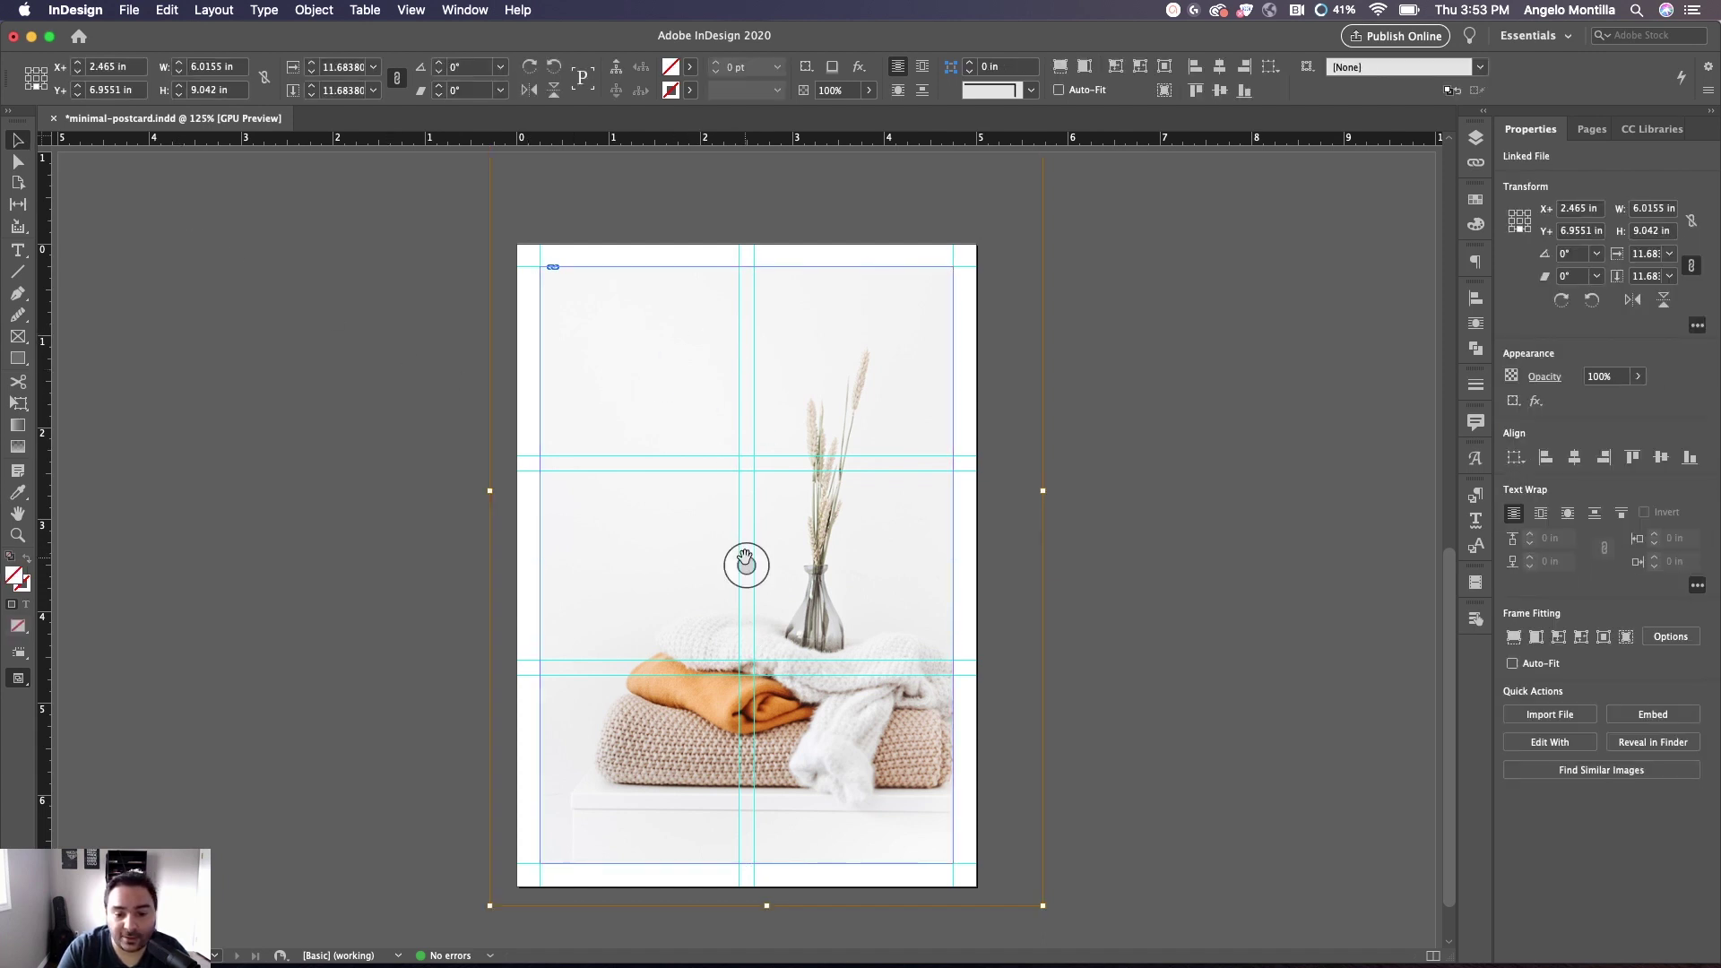
left_click(929, 422)
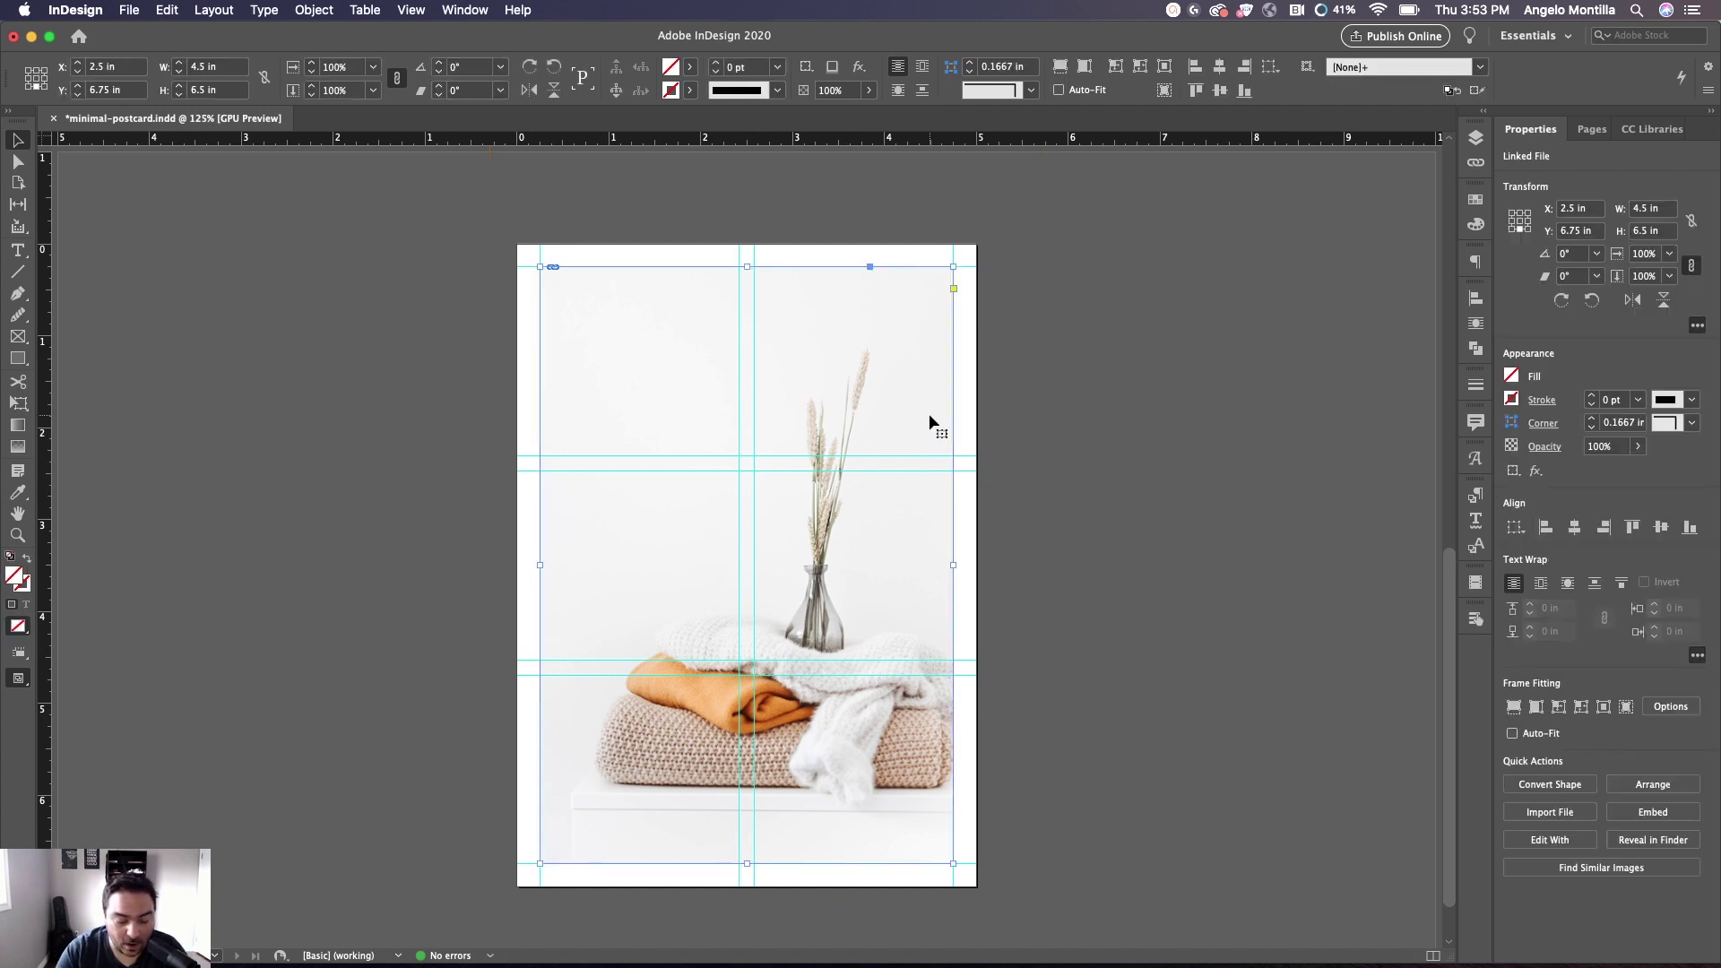
key("super+alt+comma")
key("super+alt+comma")
key("super+alt+comma")
key("super+alt+comma")
key("super+alt+comma")
key("super+alt+comma")
key("super+alt+period")
key("super+alt+period")
key("super+alt+period")
key("super+alt+period")
key("super+alt+period")
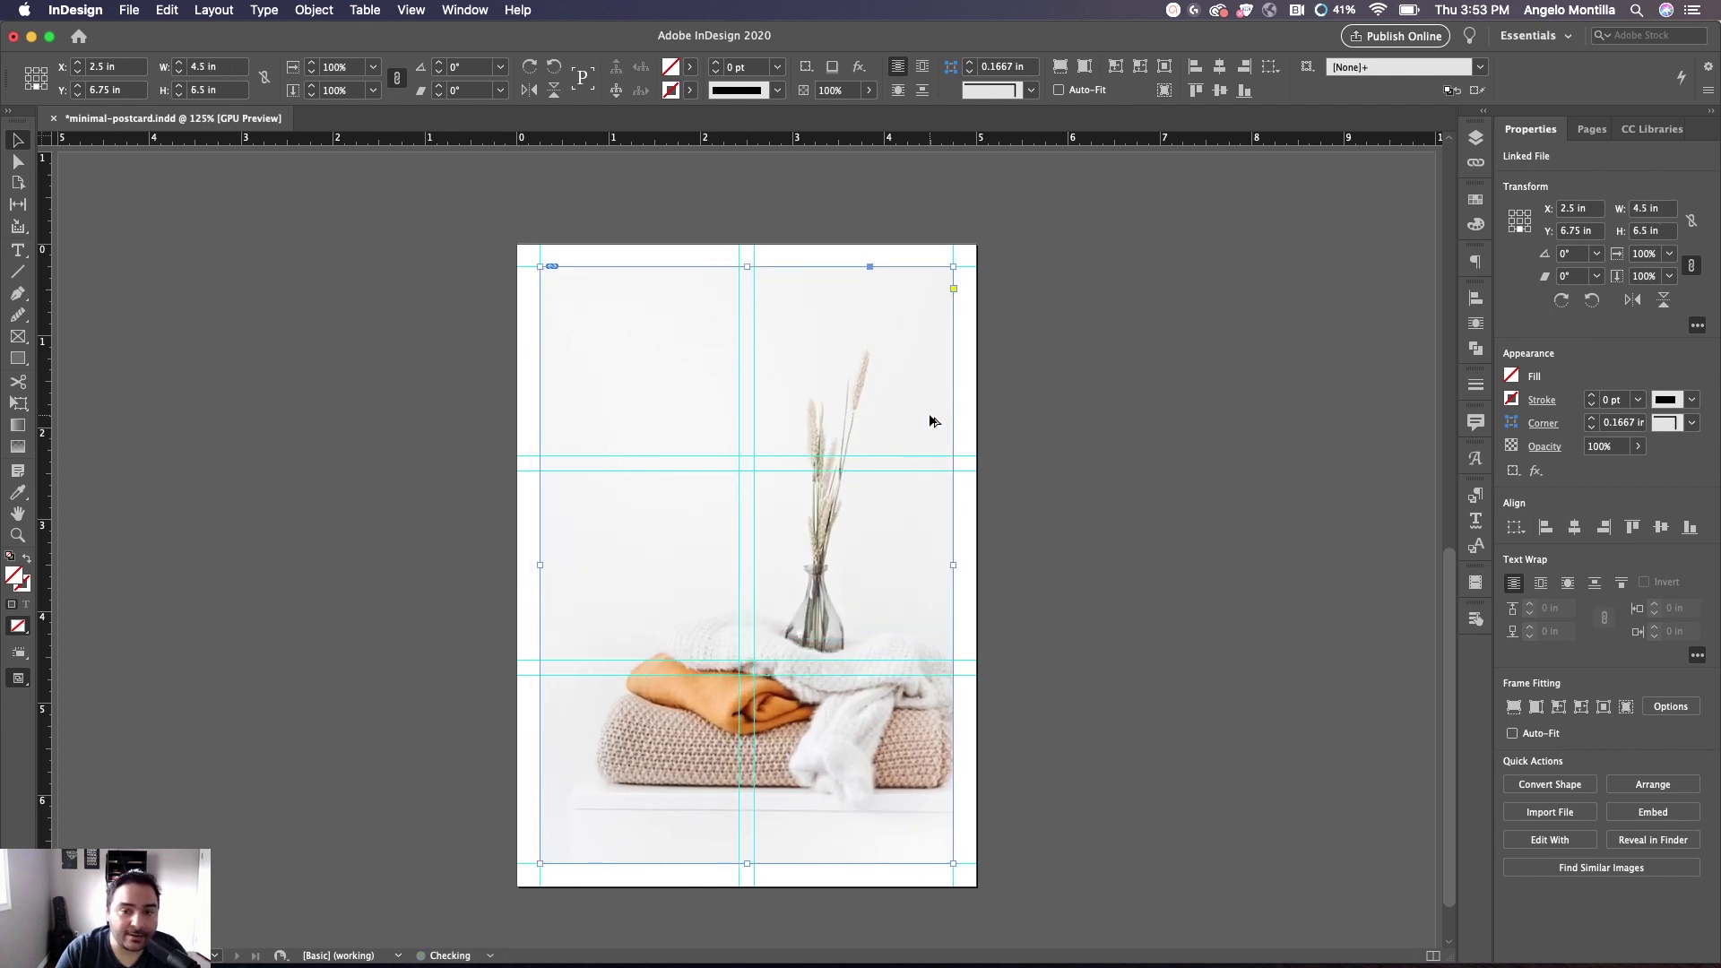
Select the image content and reduce it inside the frame to about 10.6% scale
left_click(747, 566)
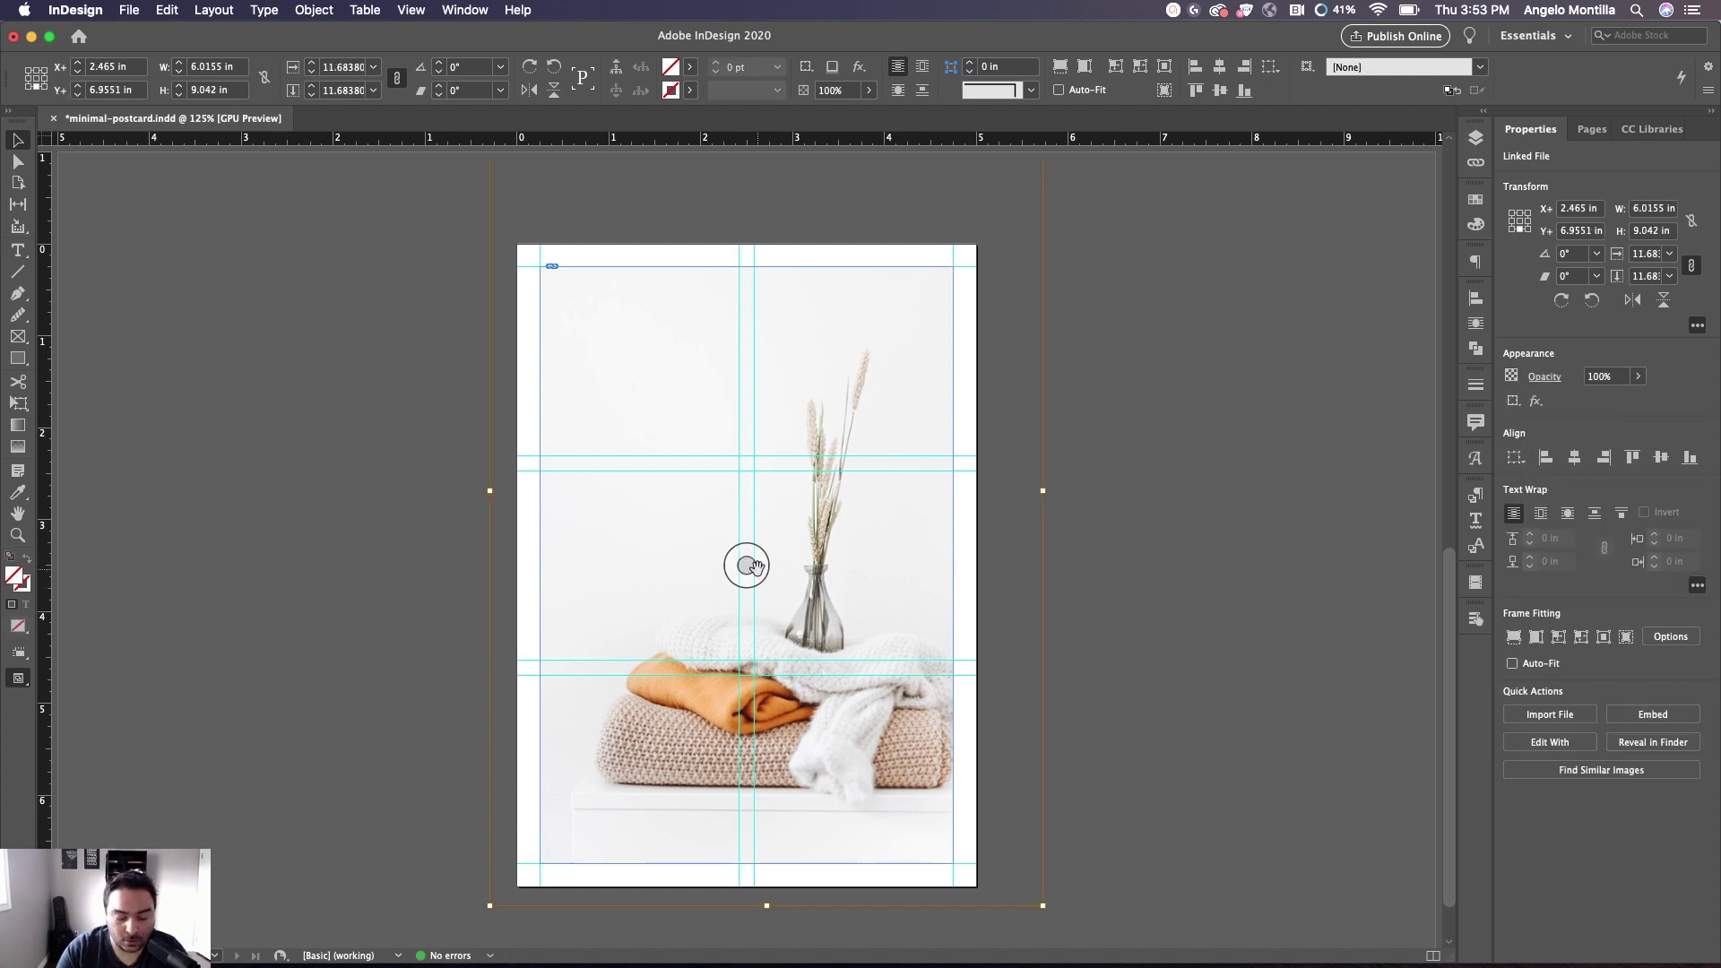
key("super+alt+comma")
key("super+alt+comma")
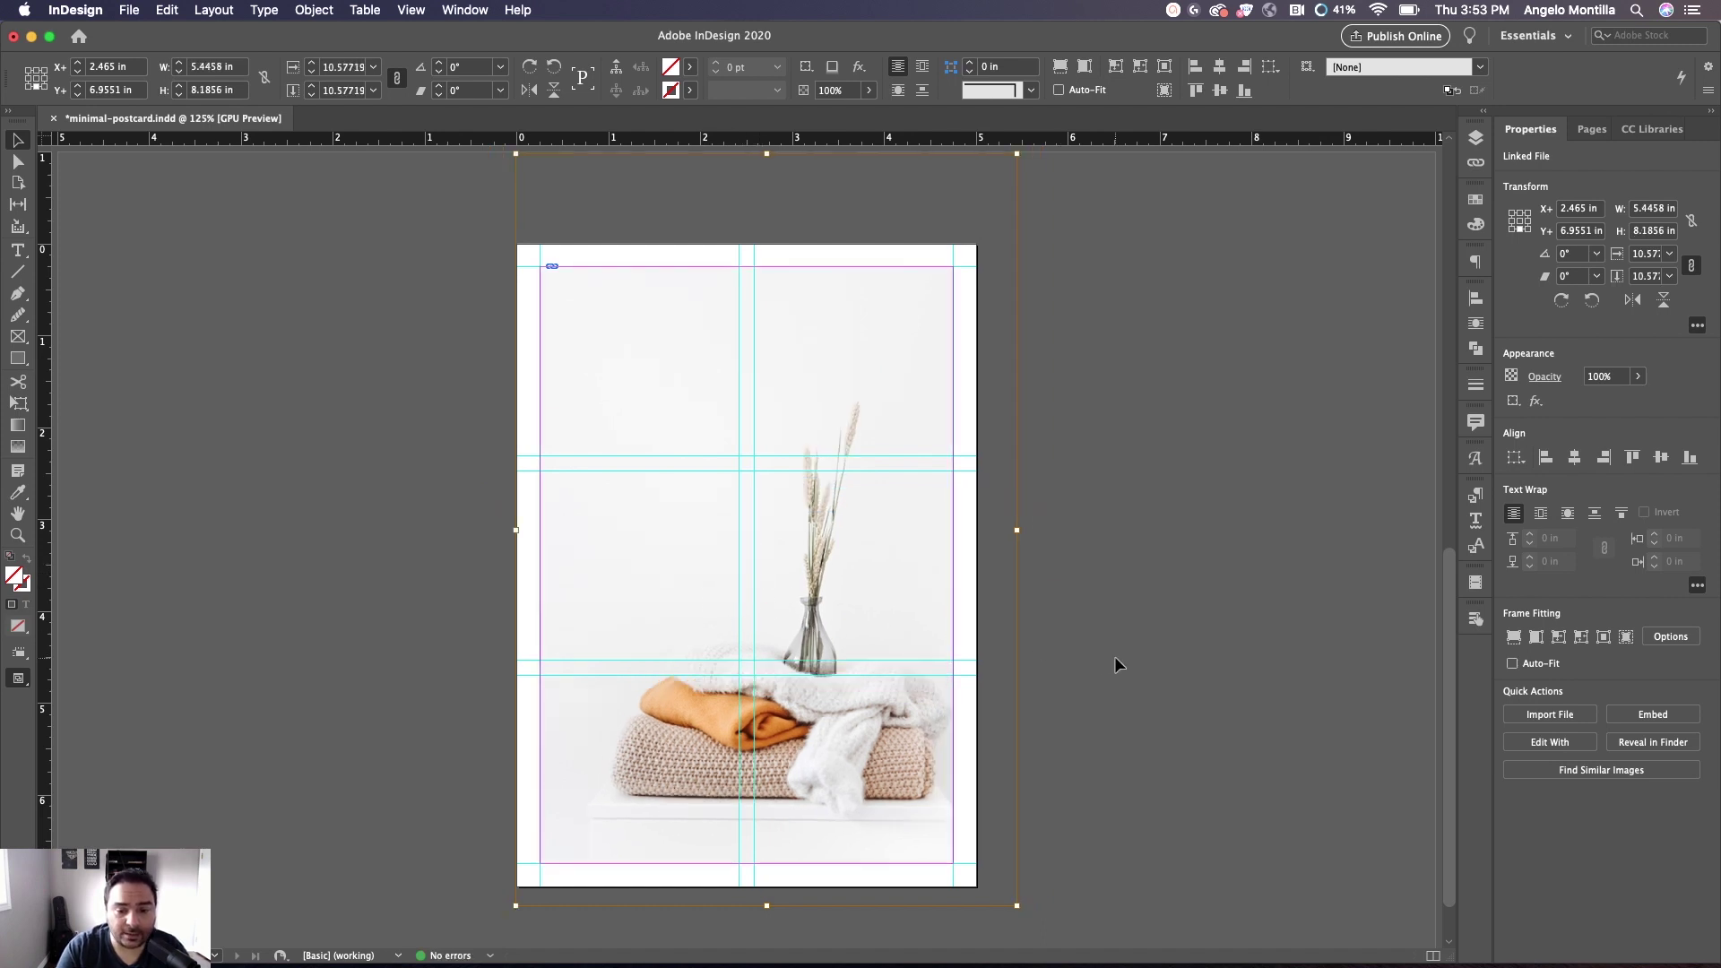
left_click(1072, 647)
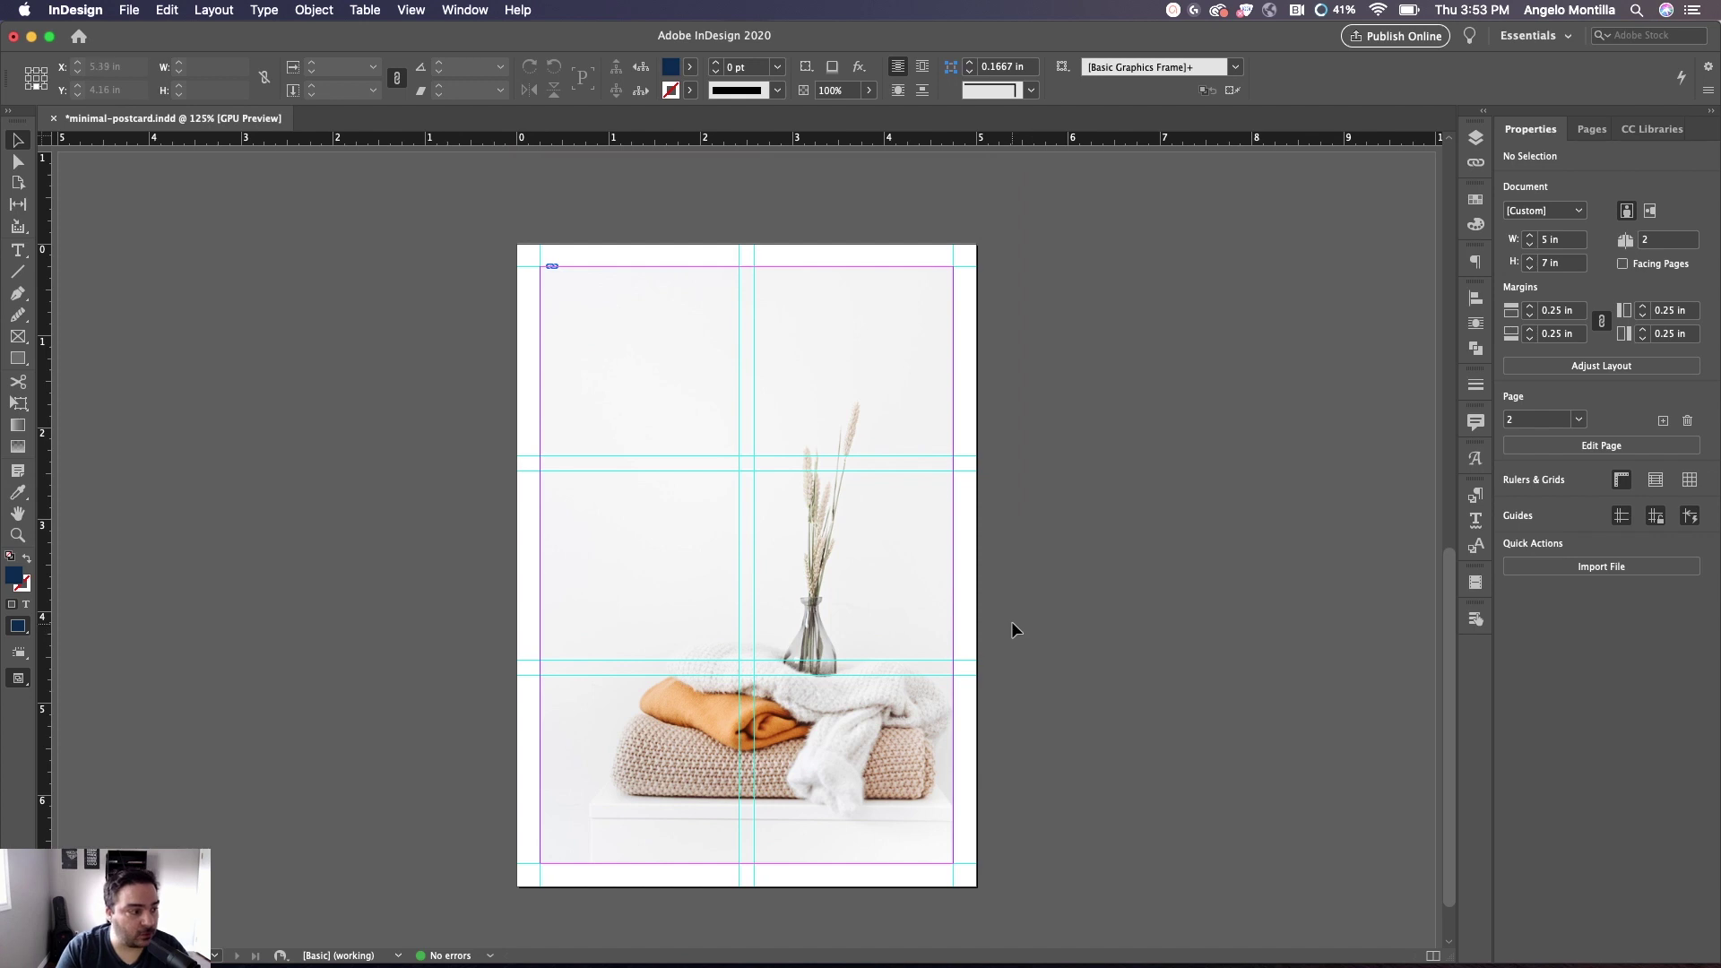
Enlarge the image content well beyond its frame to about 20.2% scale
left_click(748, 566)
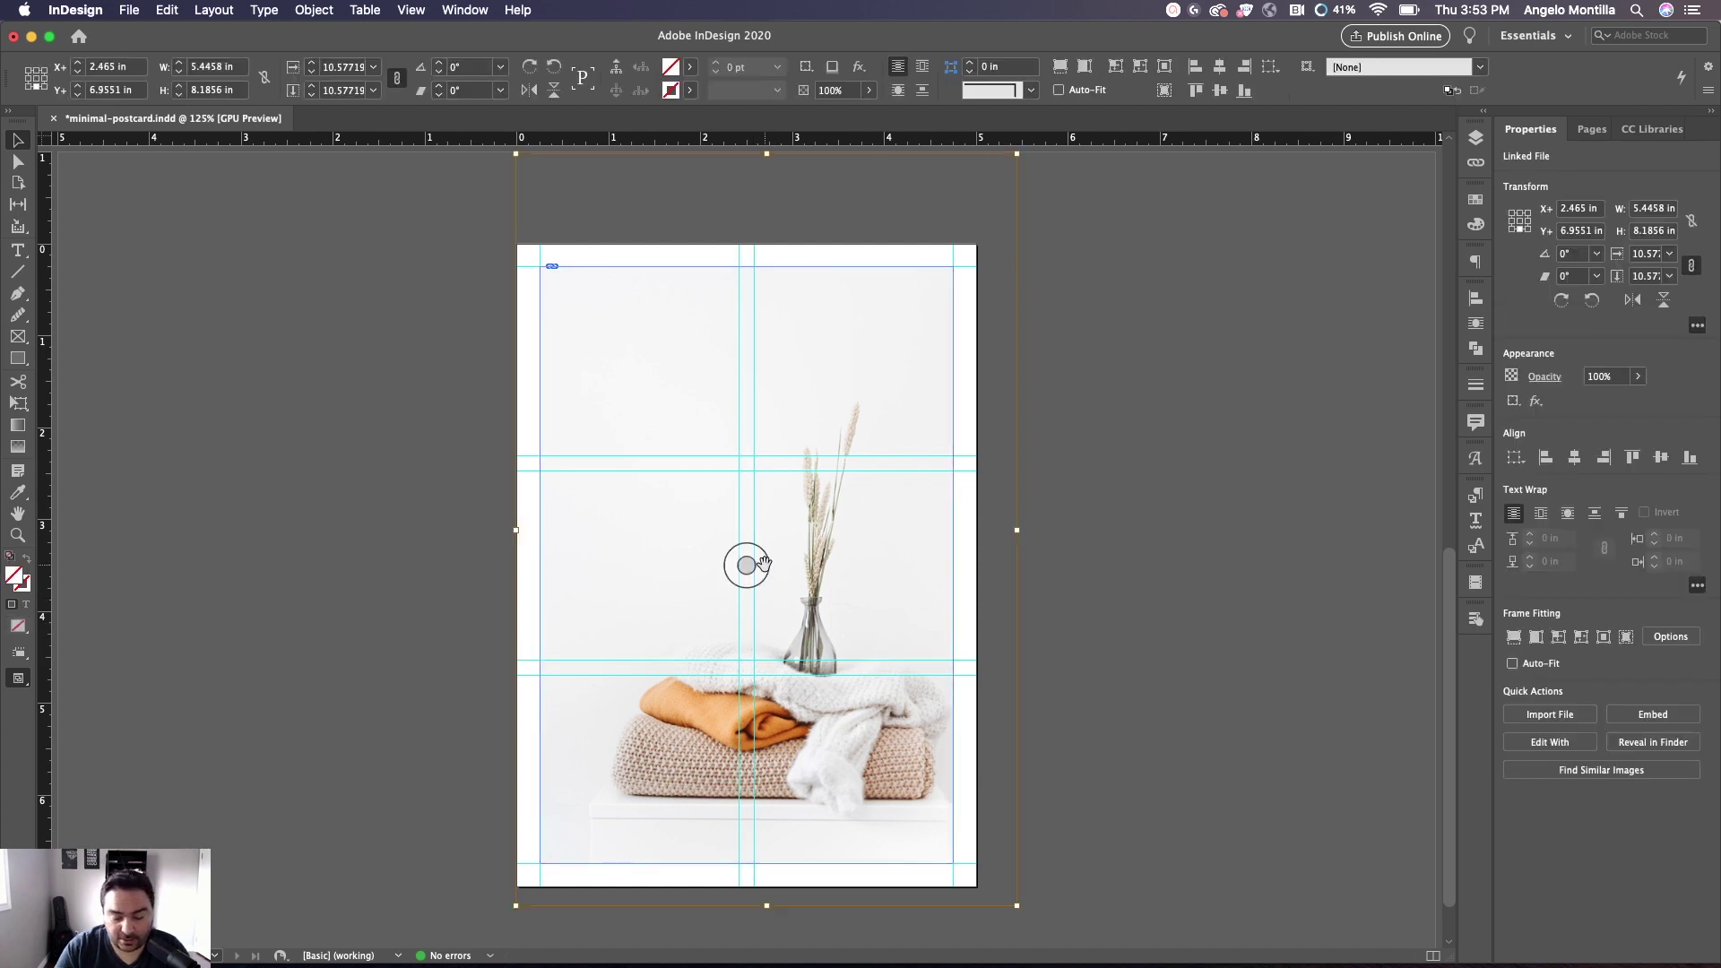
key("super+period")
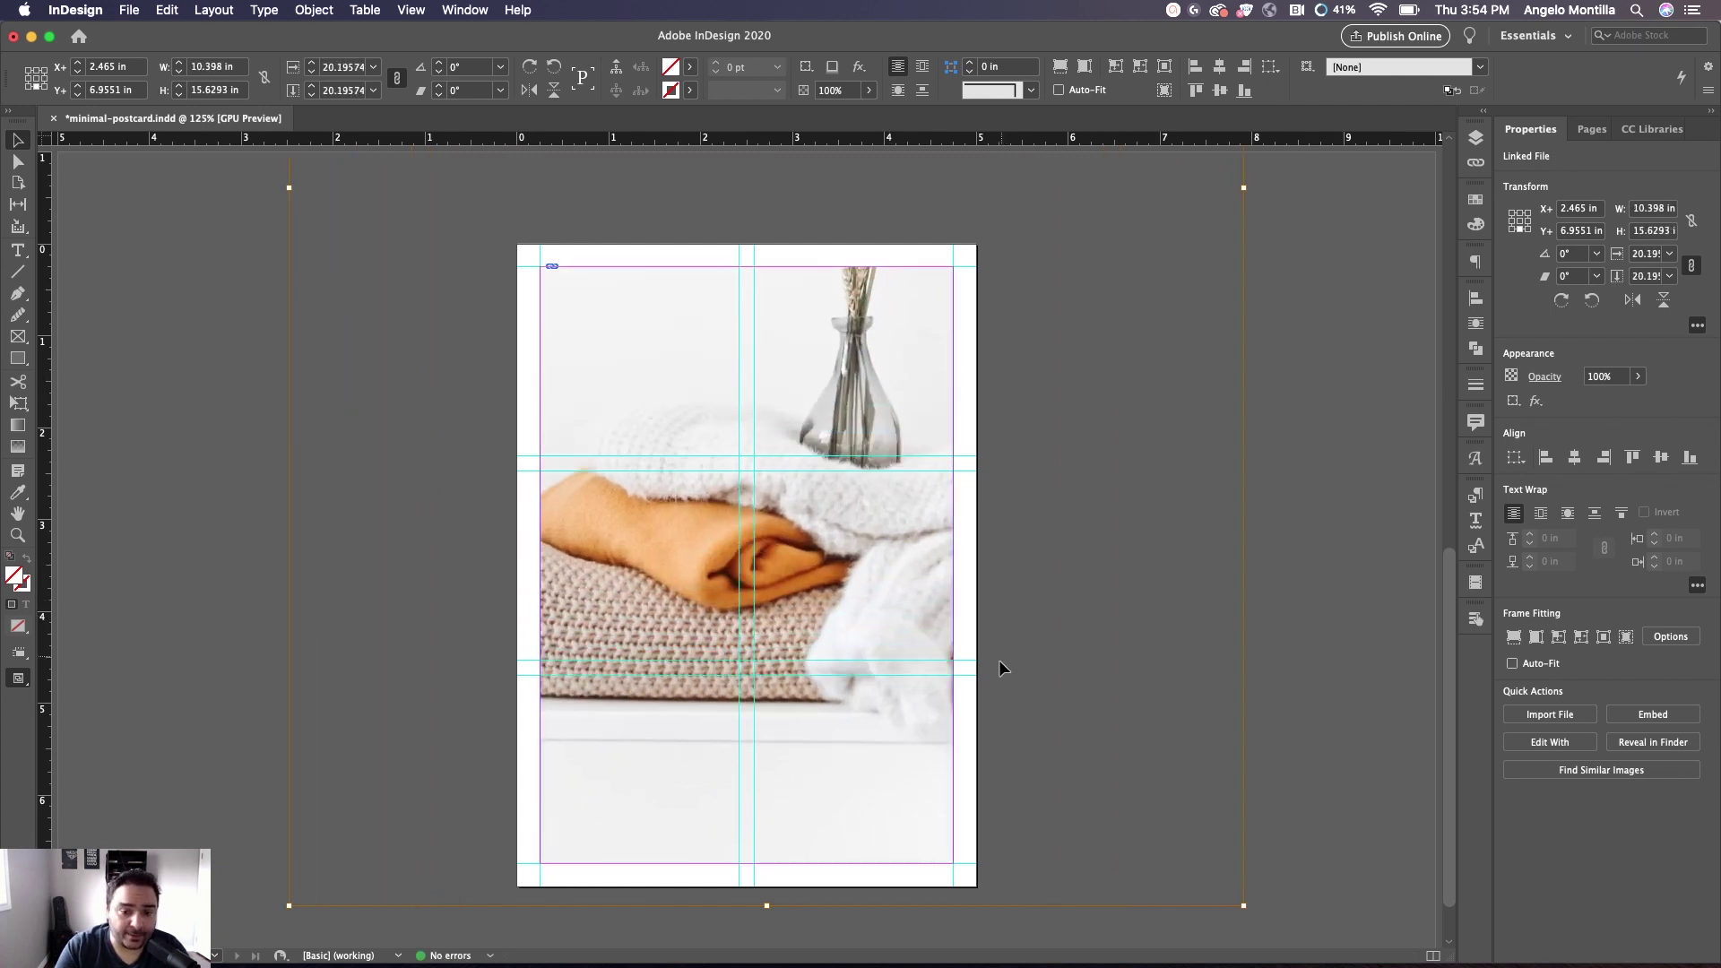
left_click(1313, 441)
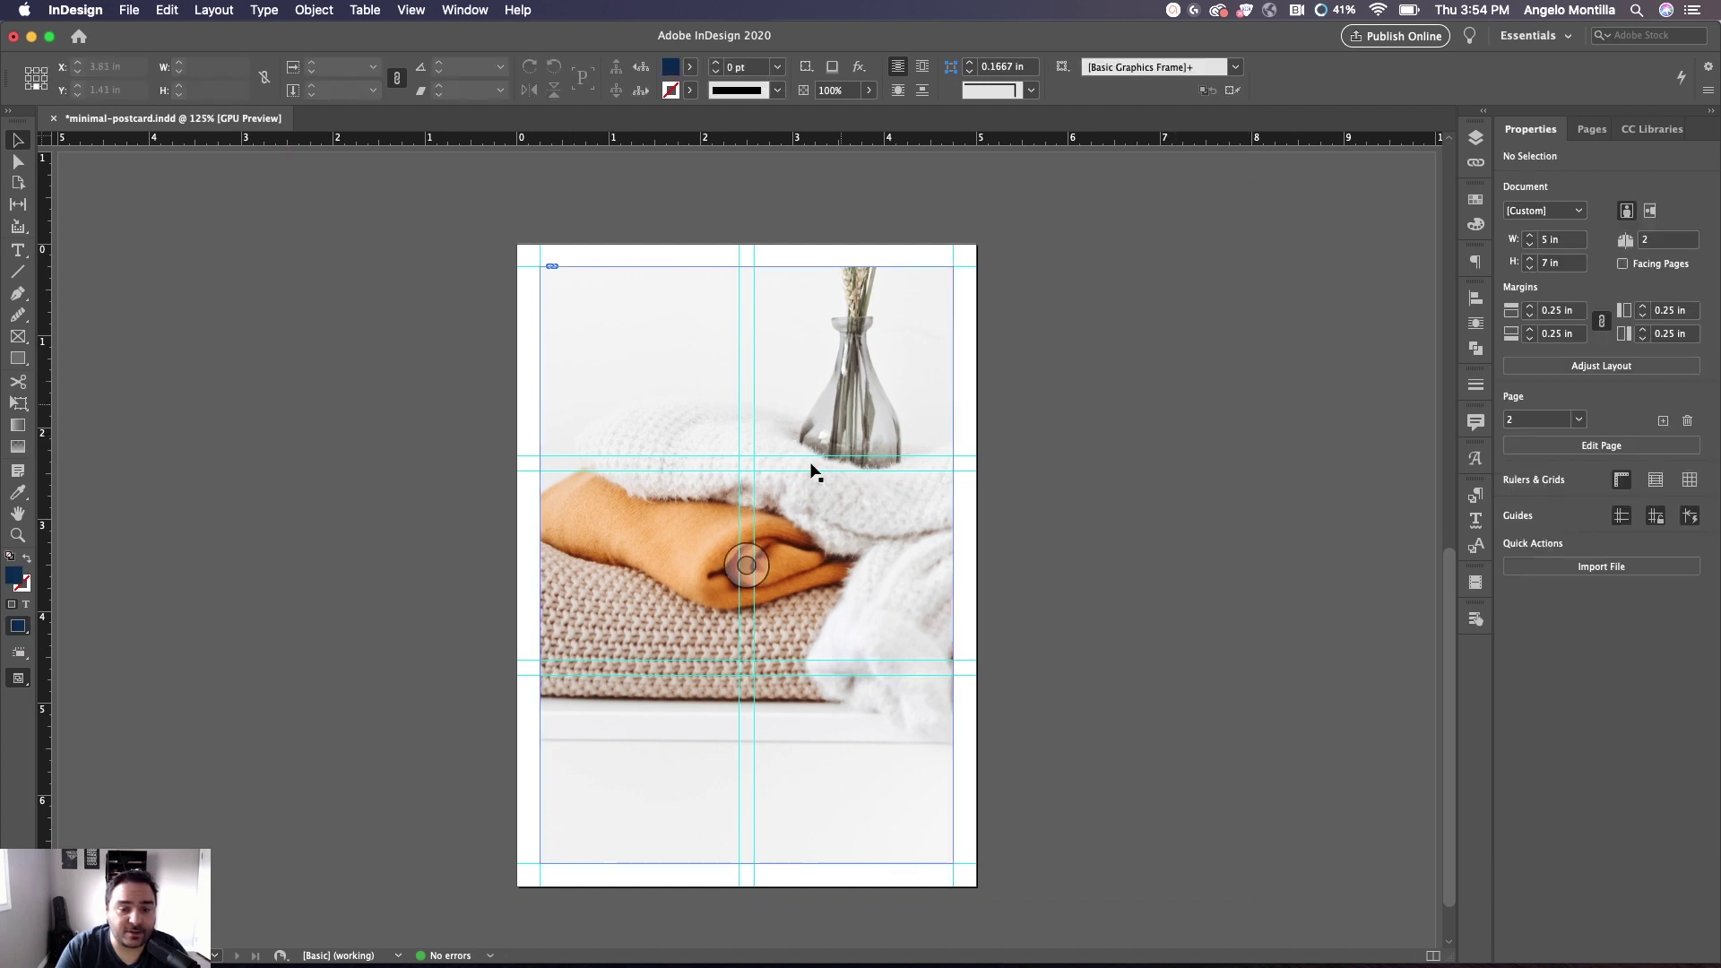
Fit the oversized image content to its frame with Fill Frame Proportionally
left_click(765, 563)
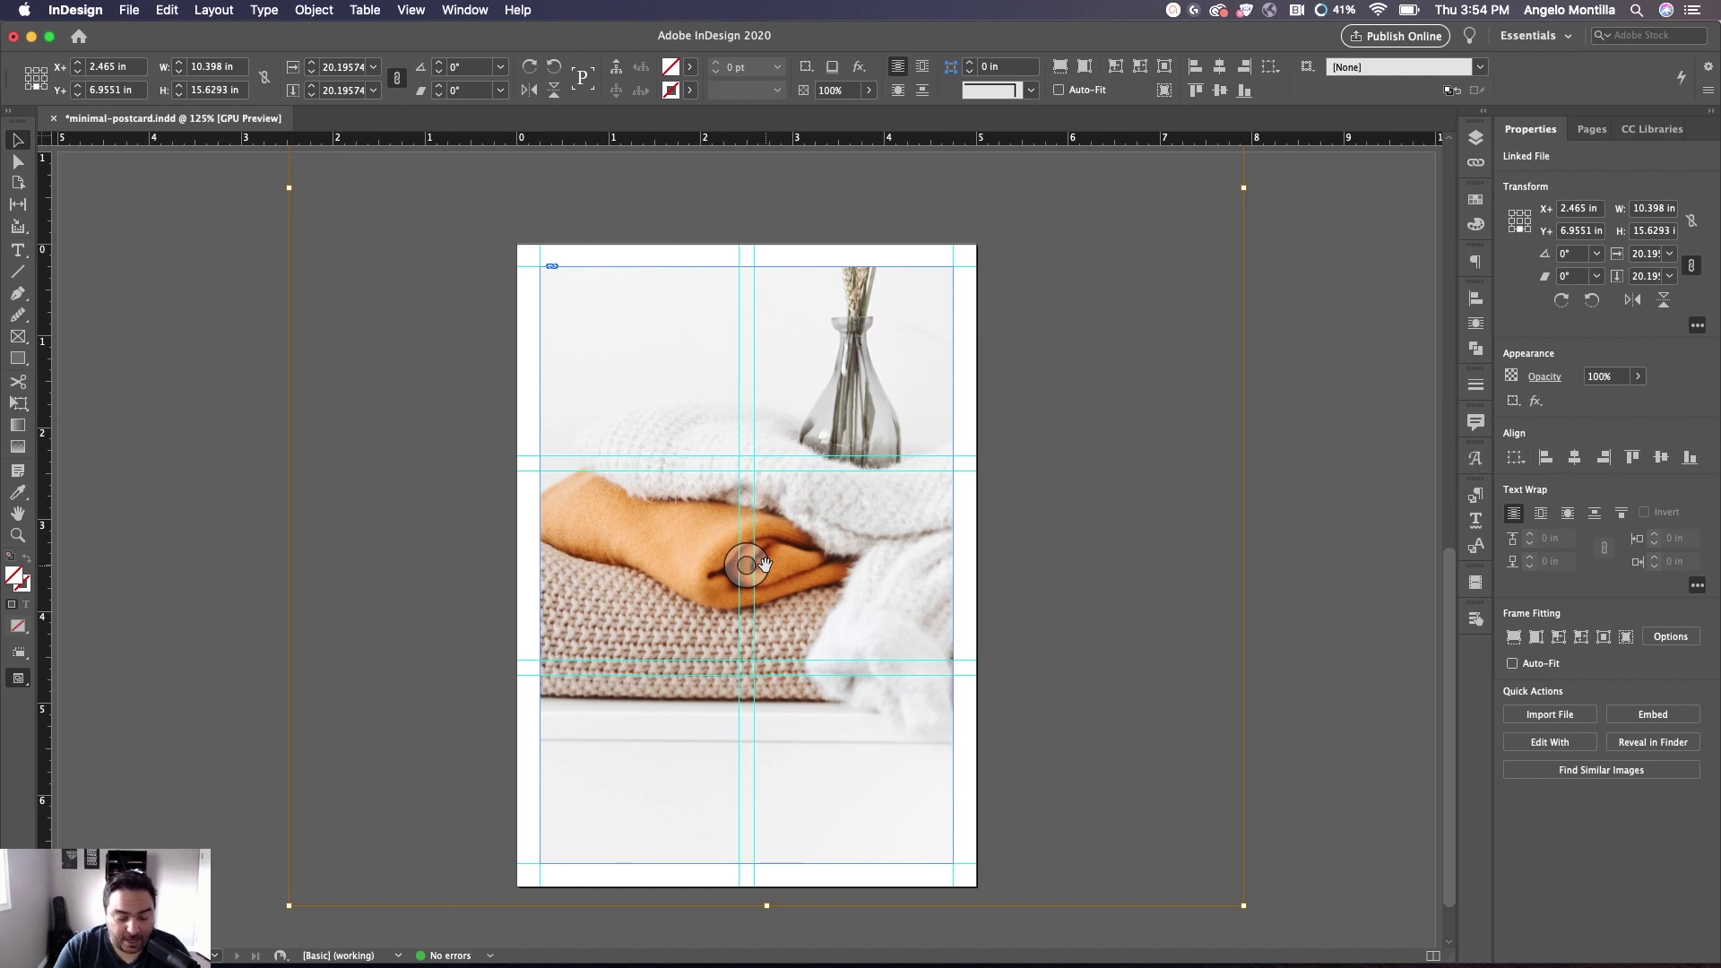
key("alt+shift+super+c")
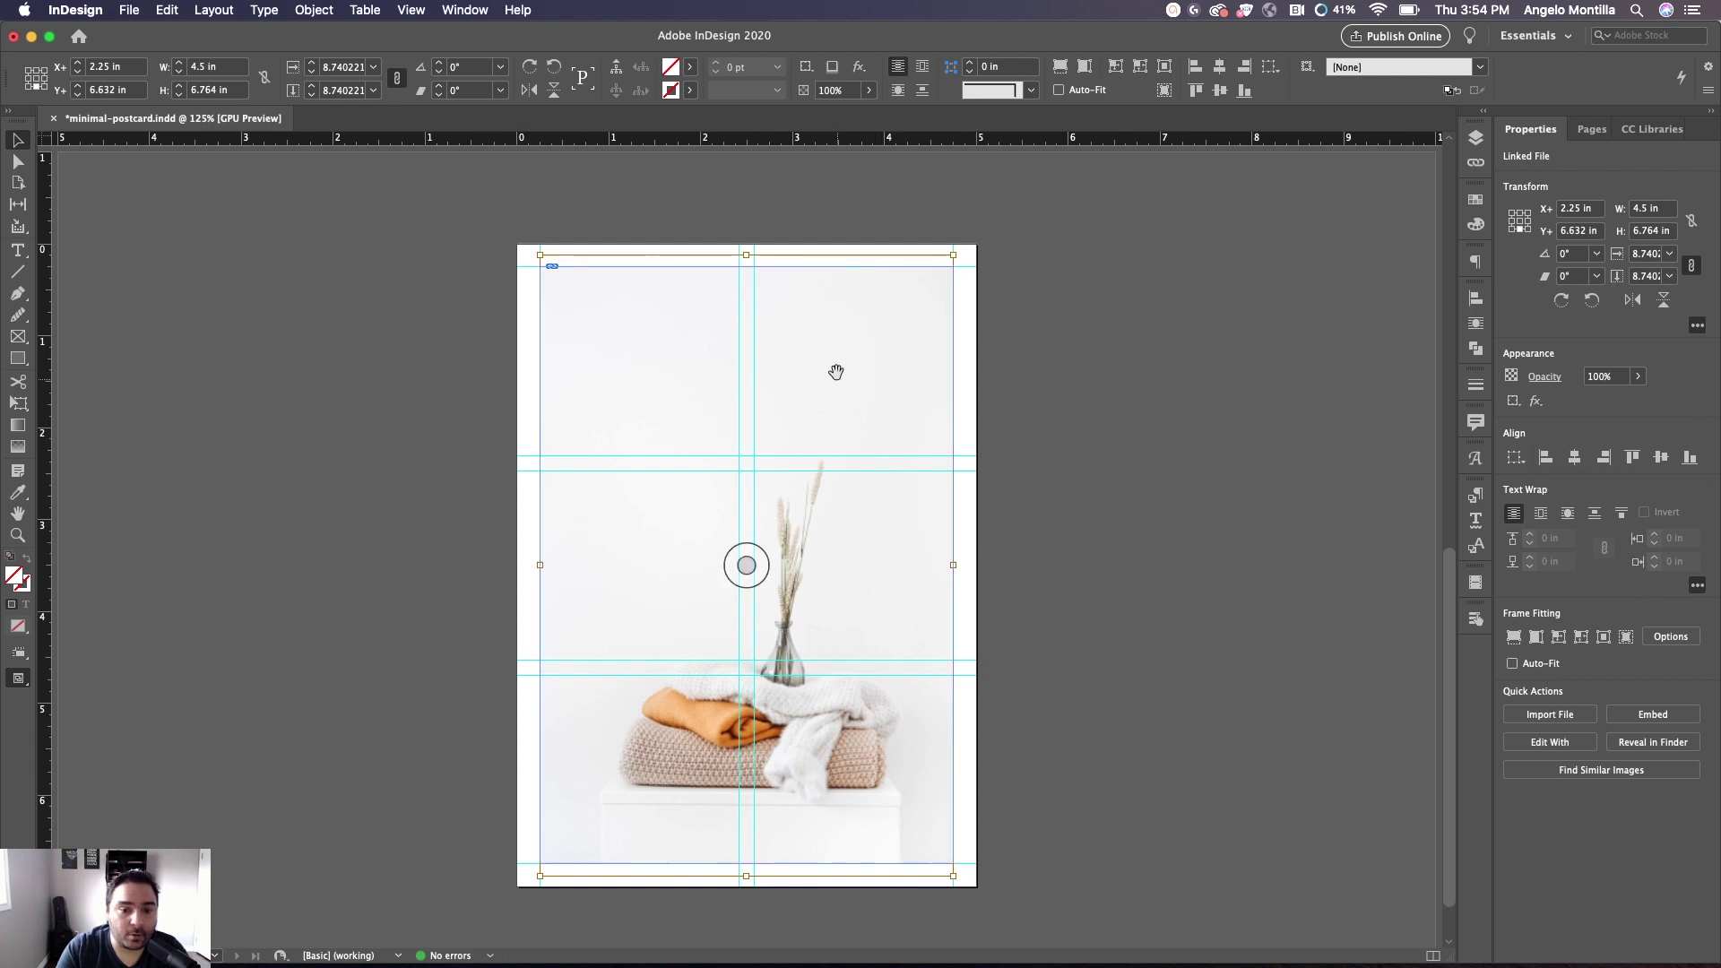
Examine the fitting options for the image, and undo and redo the proportional frame fill
right_click(874, 369)
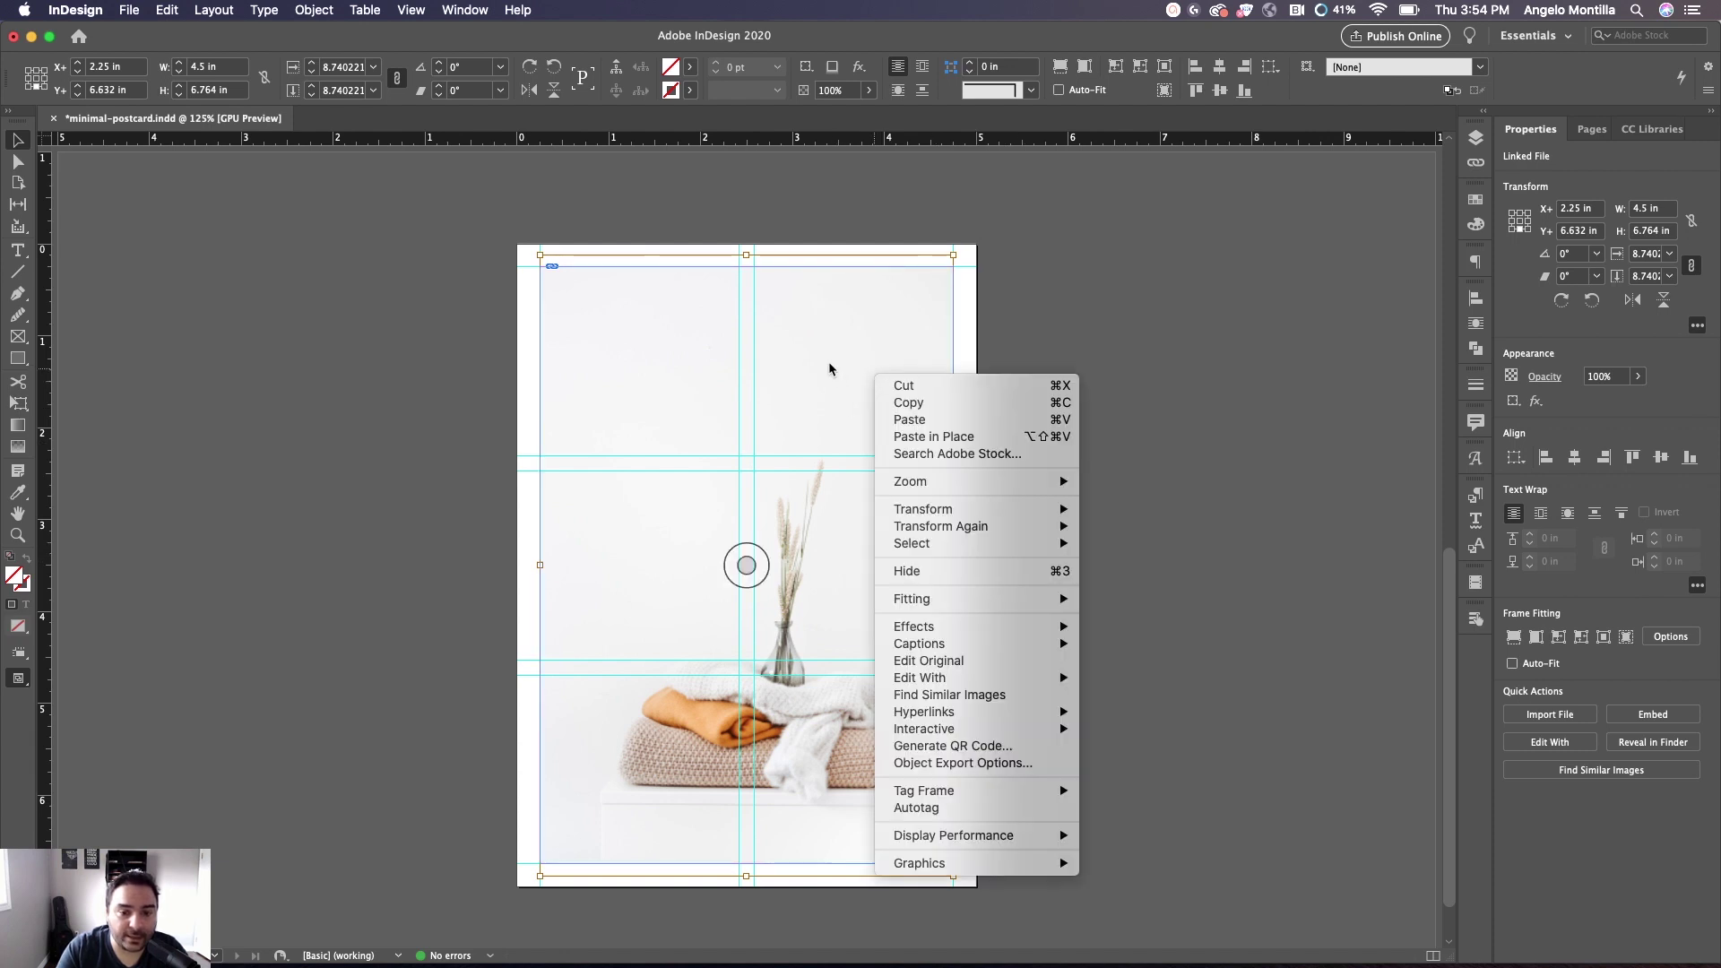
left_click(1019, 357)
right_click(894, 353)
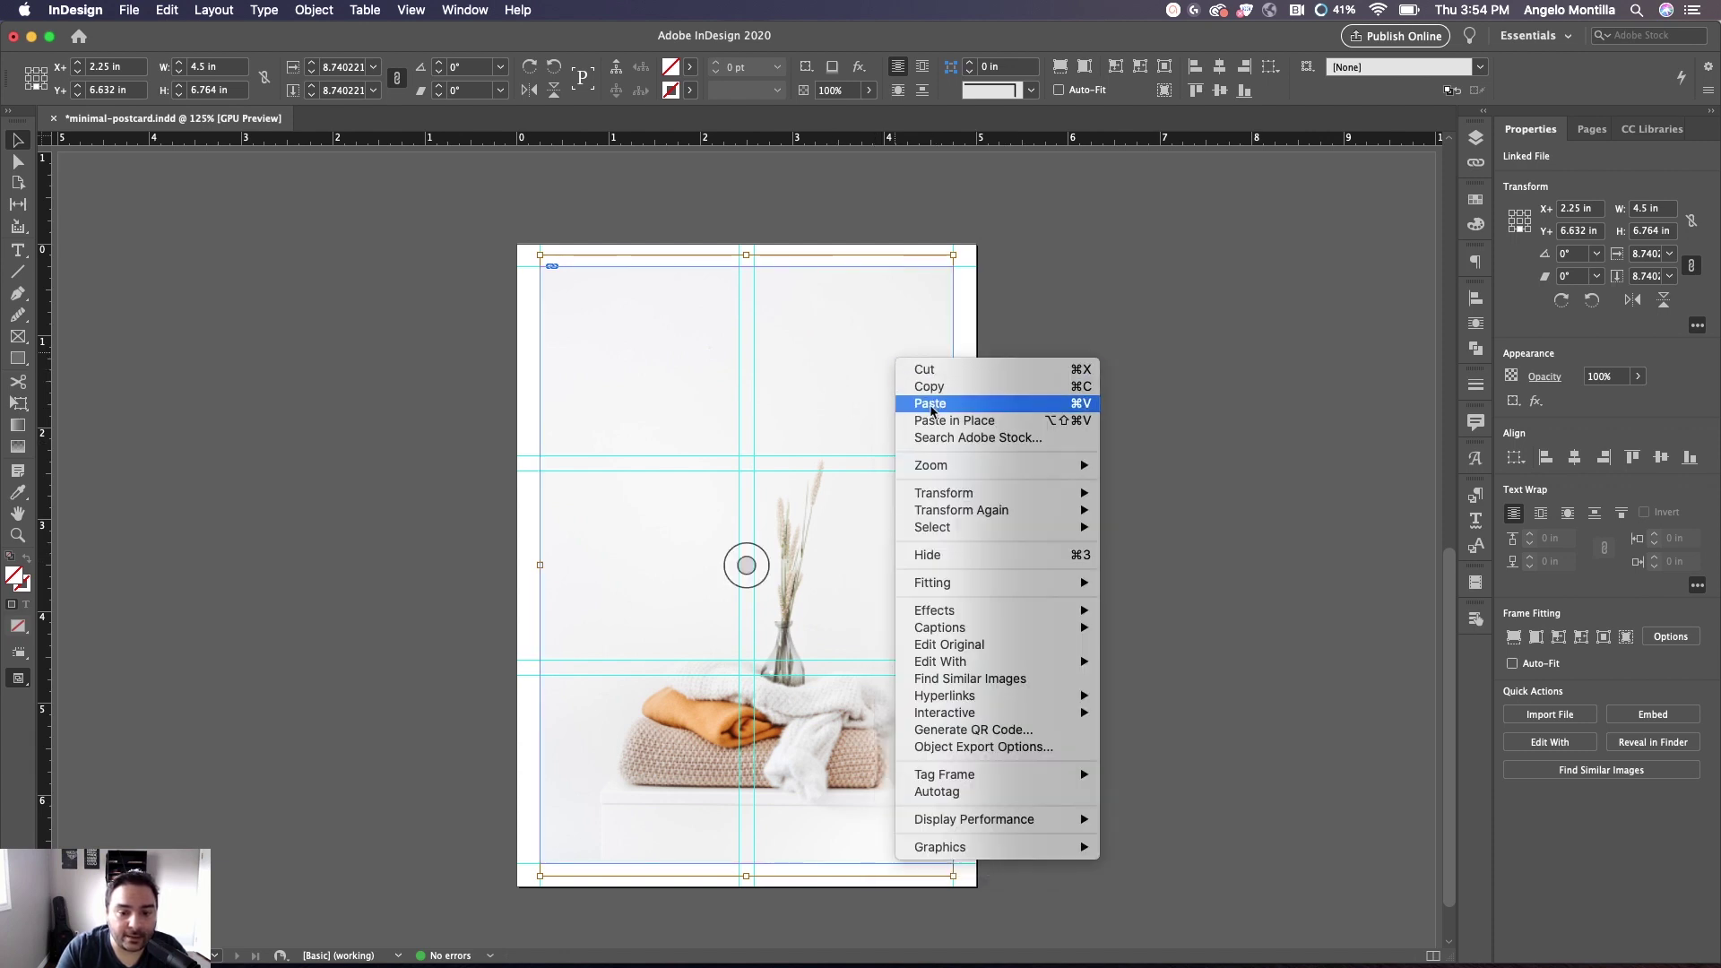
mouse_move(942, 583)
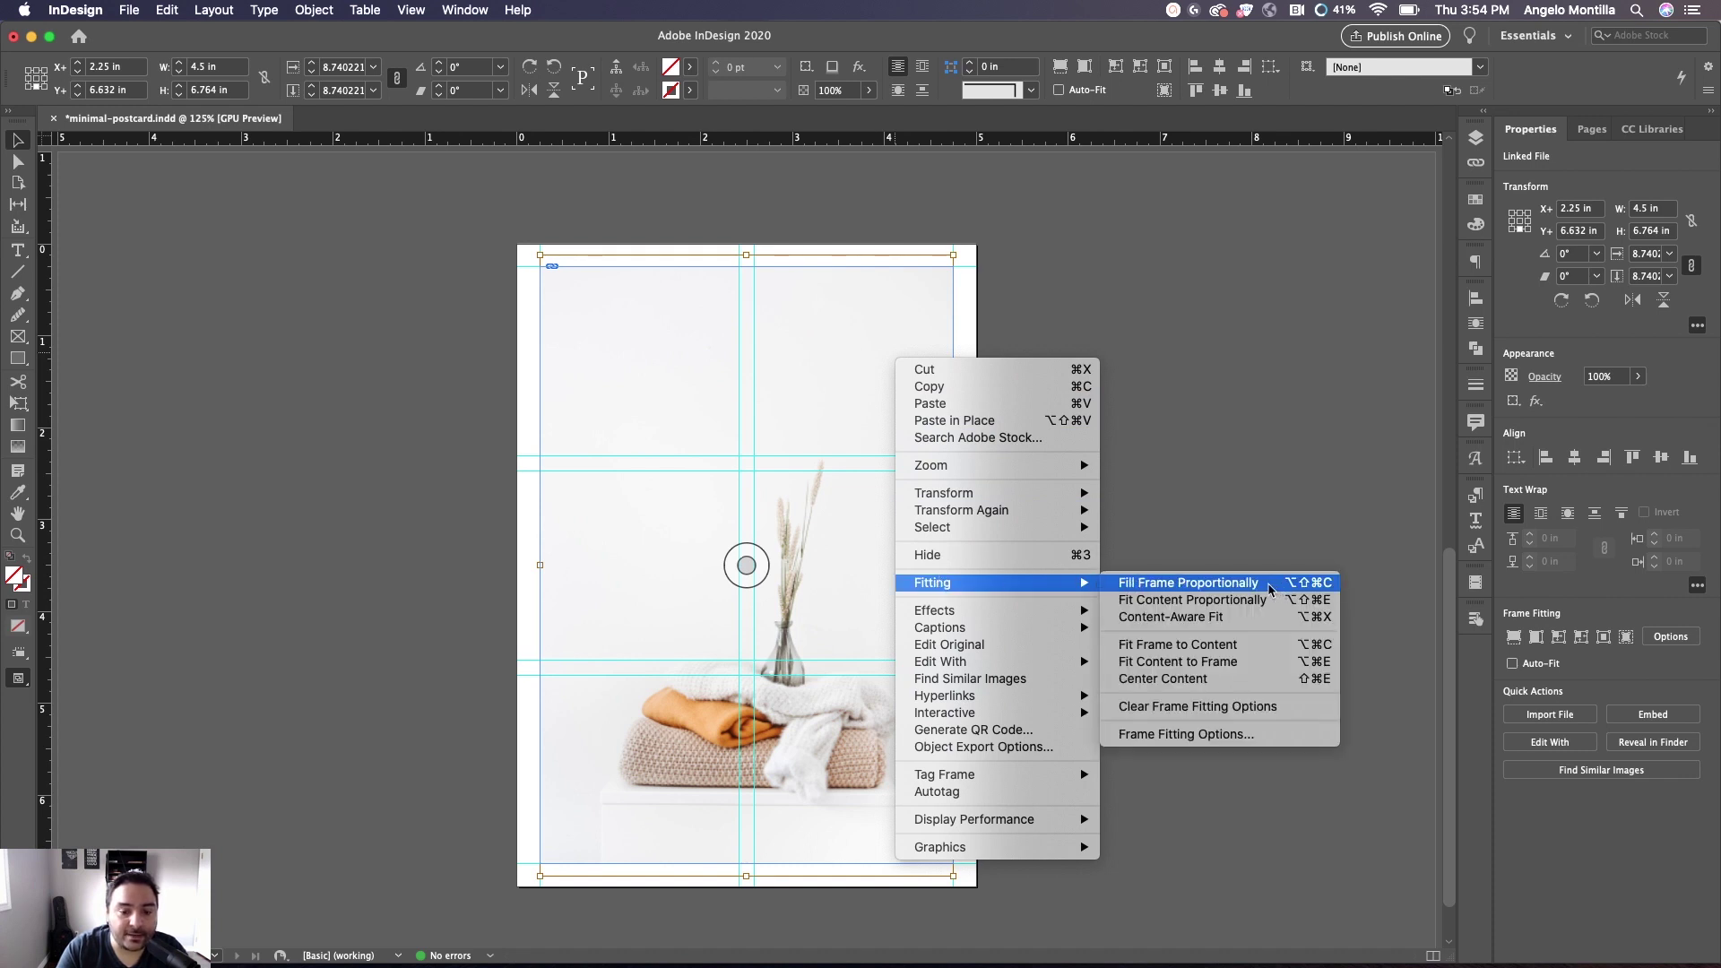
left_click(1244, 539)
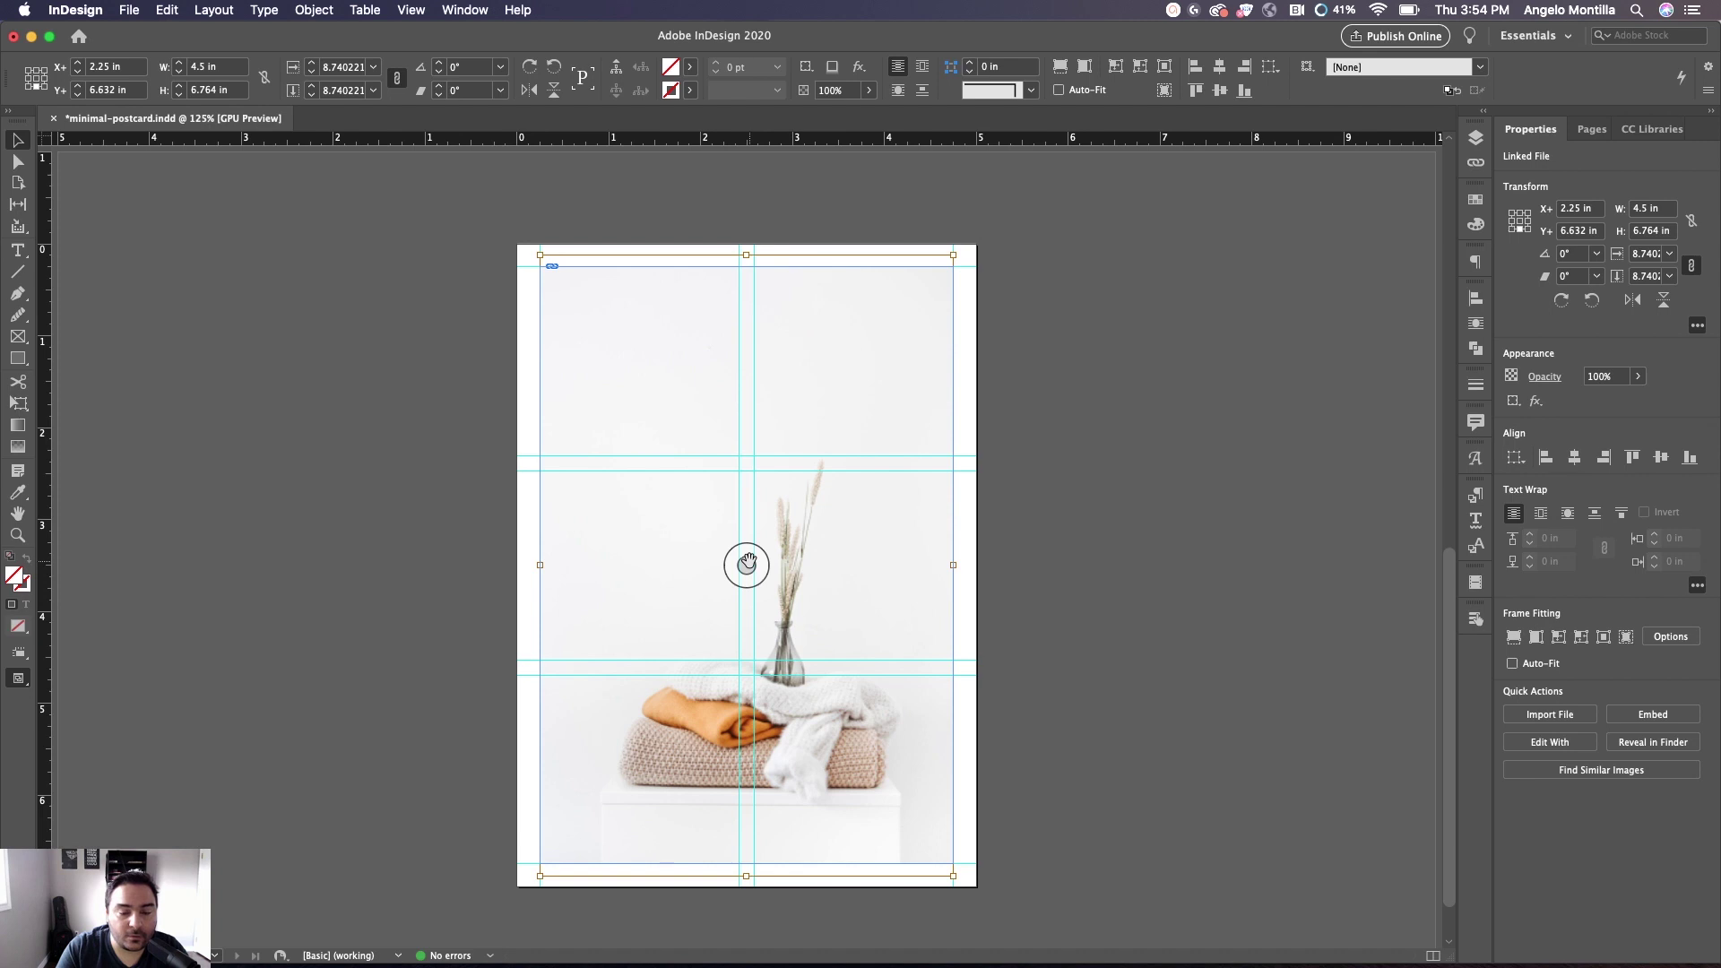
key("super+z")
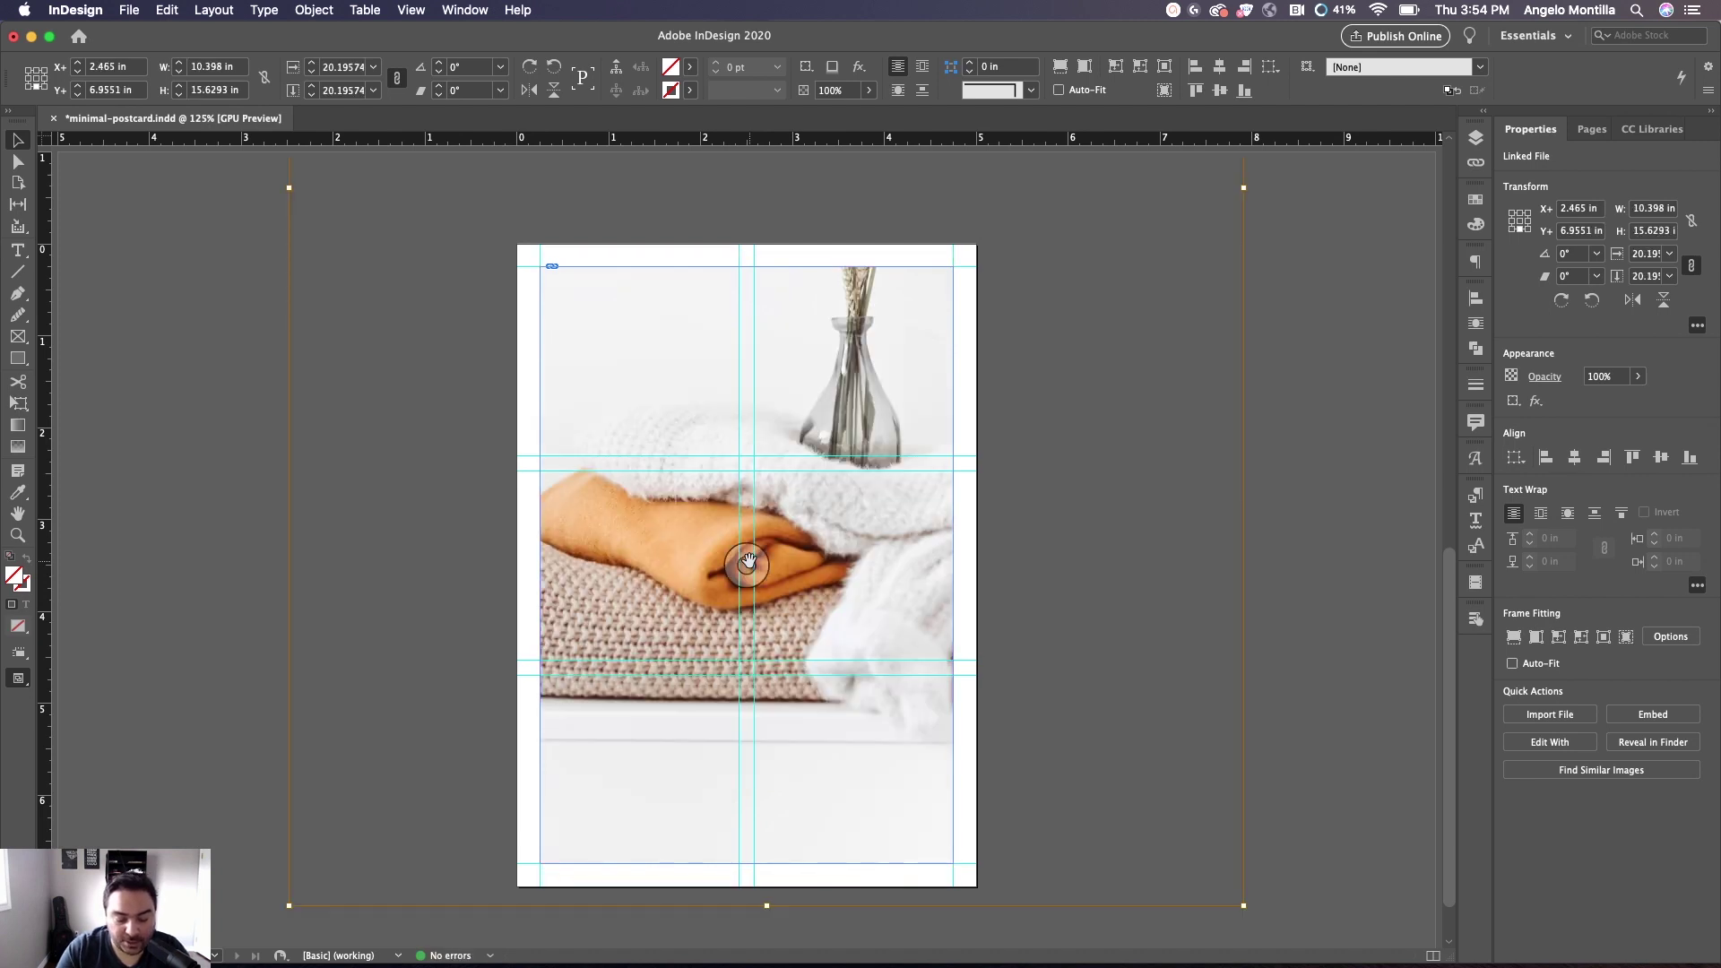
key("super+shift+z")
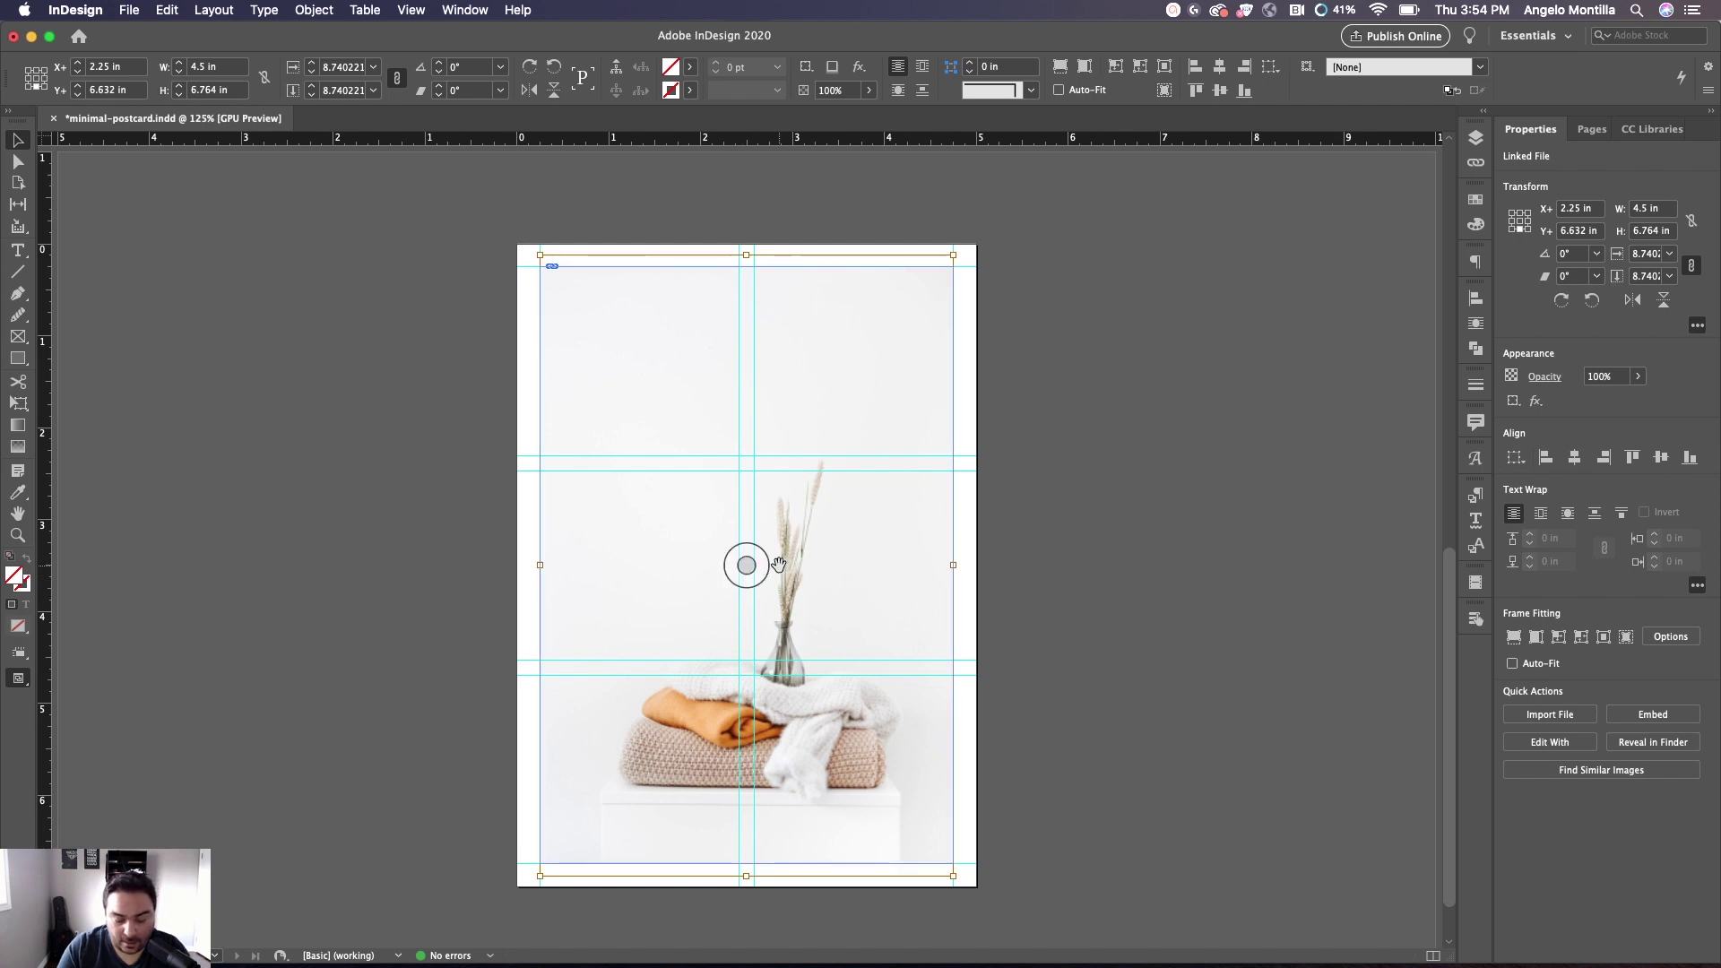
Undo the proportional fill on the image and apply Content-Aware Fit to it instead
key("super+z")
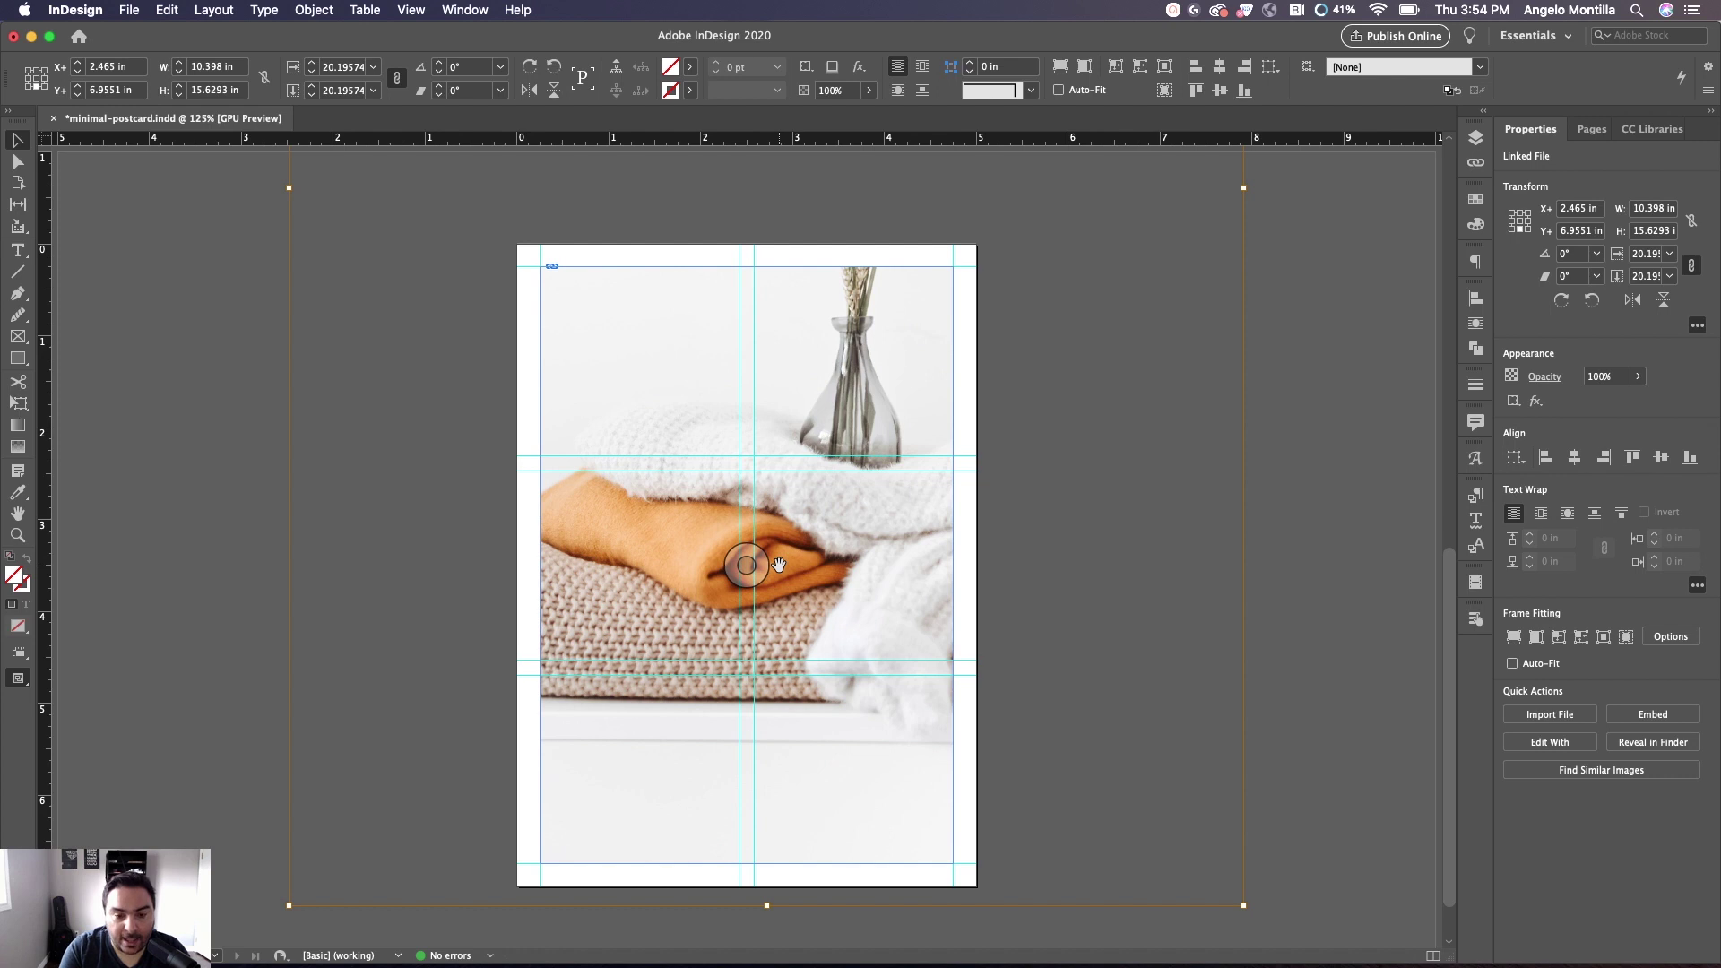
key("super+z")
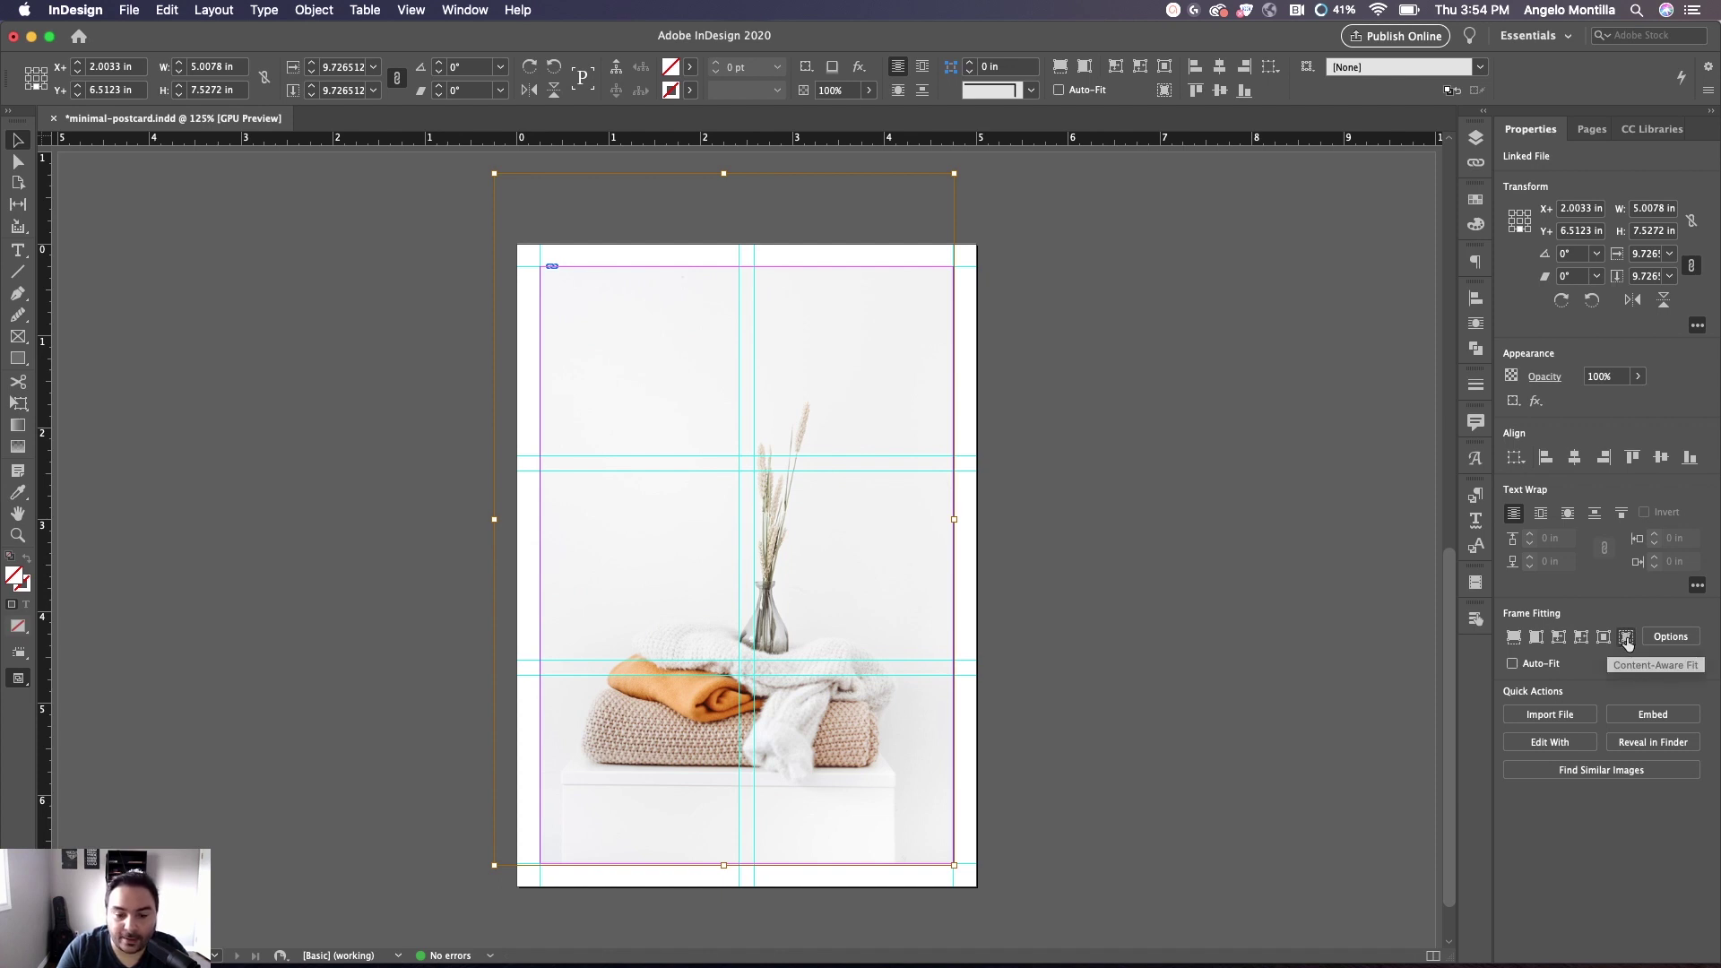
left_click(1571, 641)
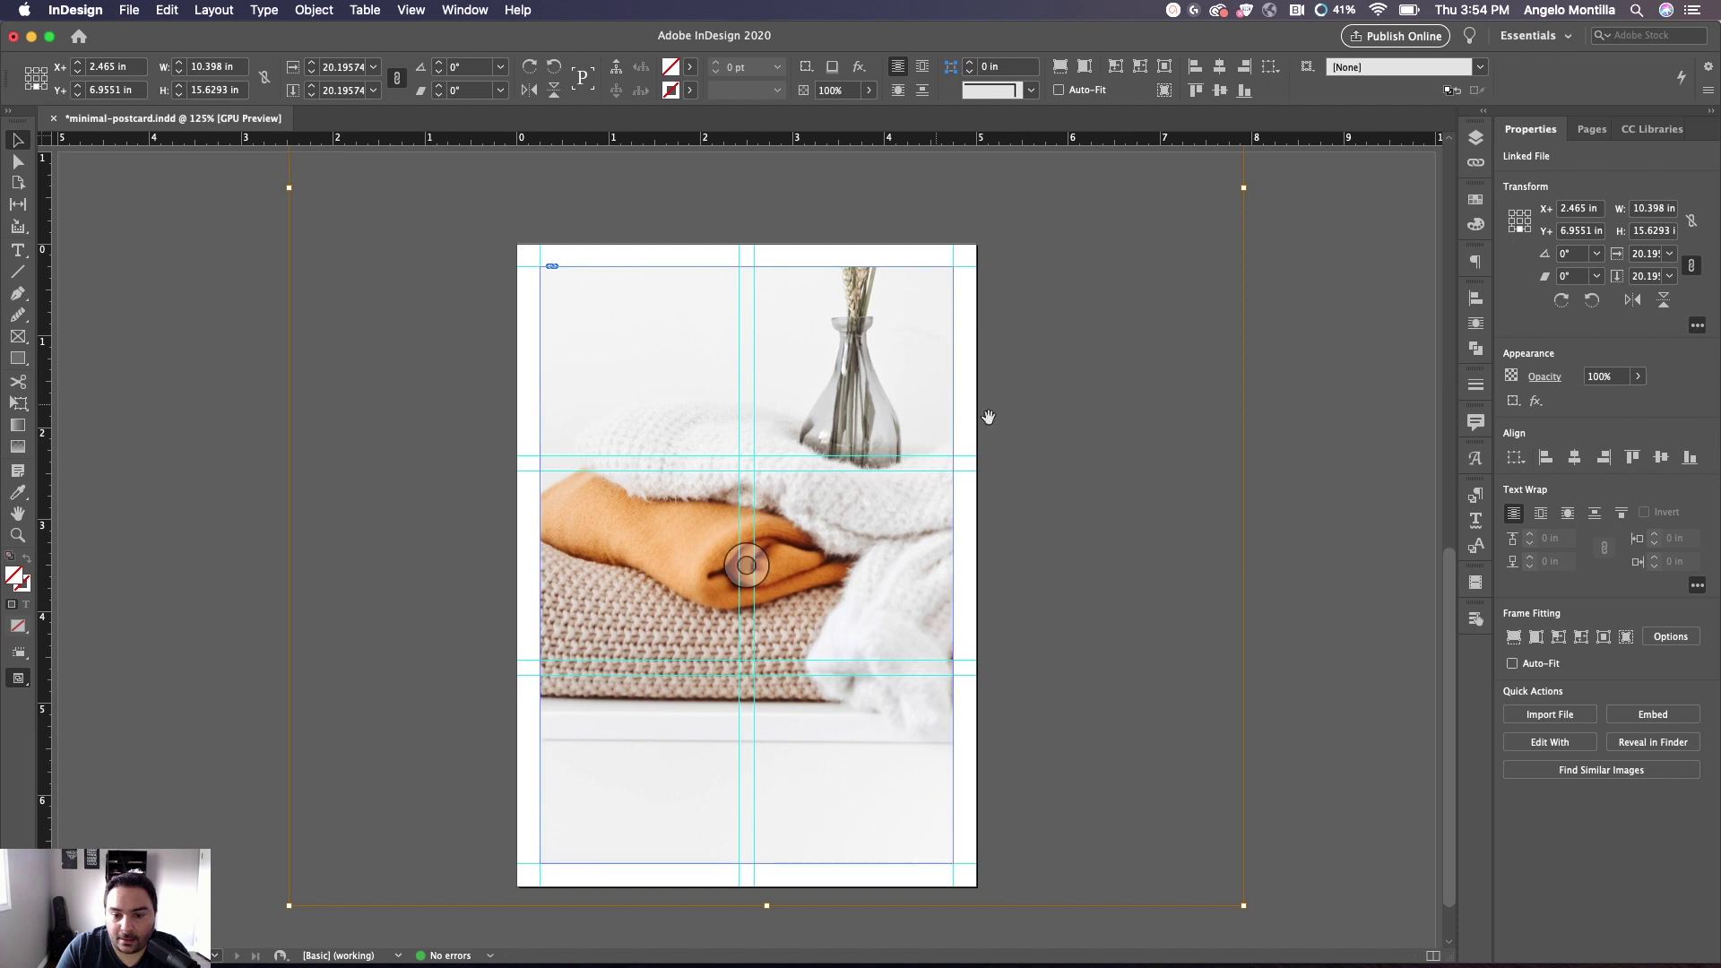
left_click(1627, 638)
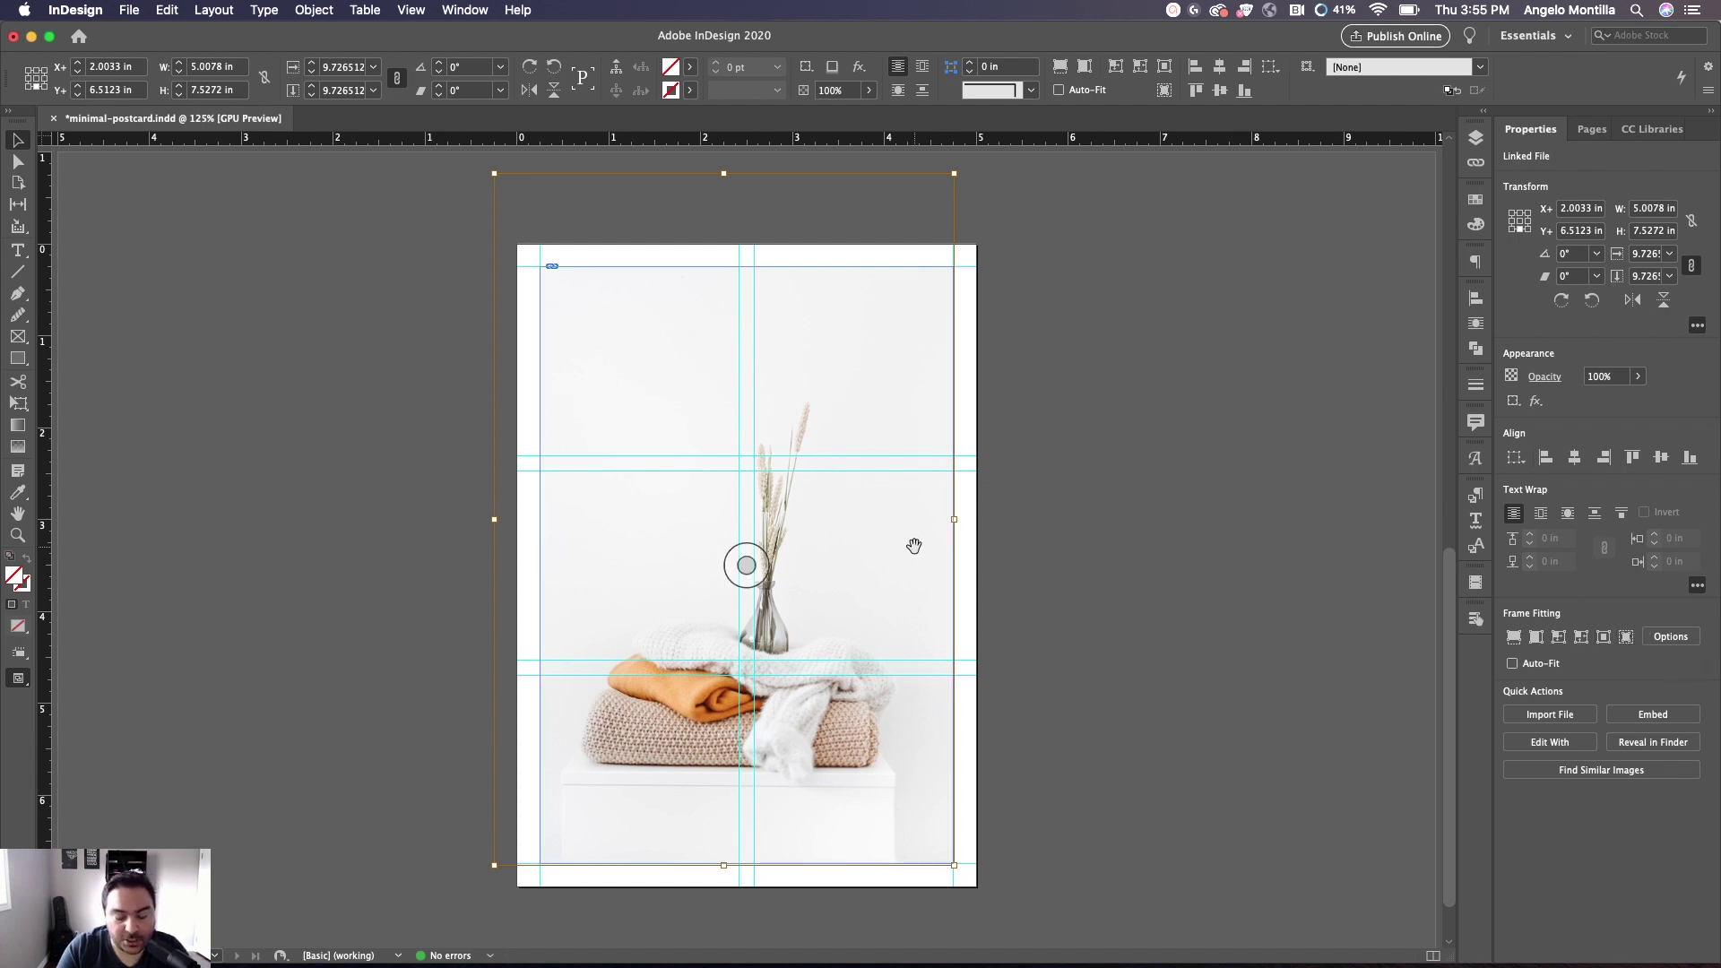
left_click(1067, 519)
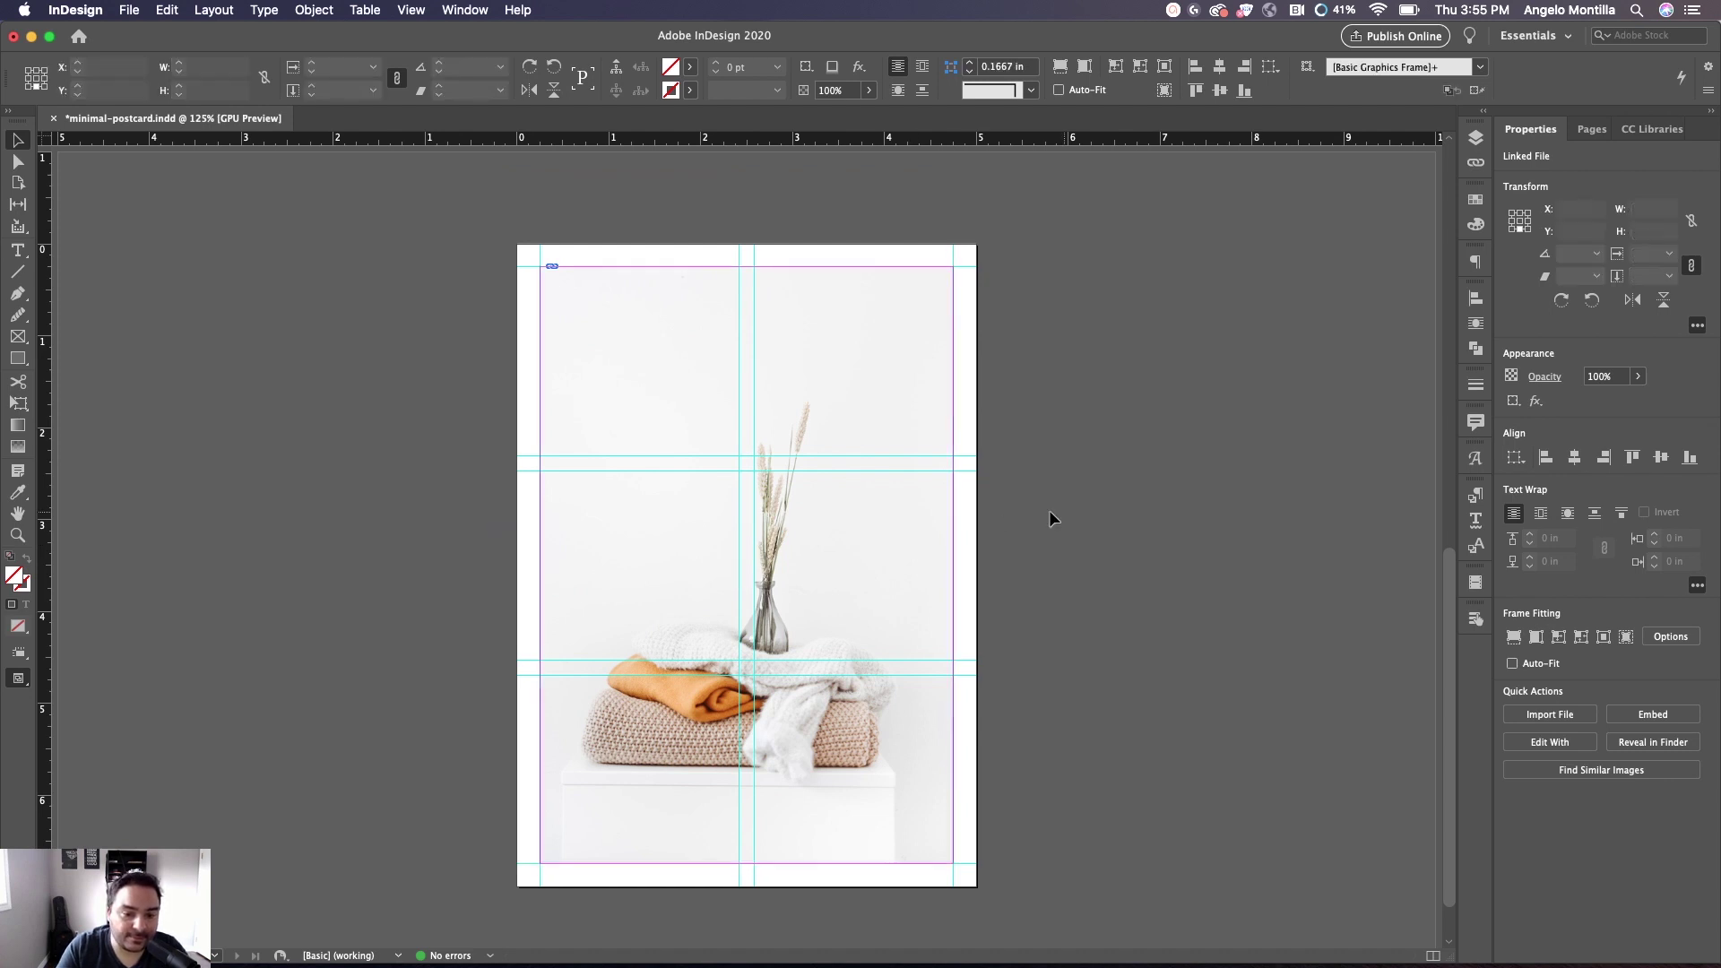
Nudge the image content inside its frame to the right, to about X 2.07 in
left_click_drag(744, 565, 751, 579)
key("Right")
key("Right")
key("Right")
key("Right")
key("Right")
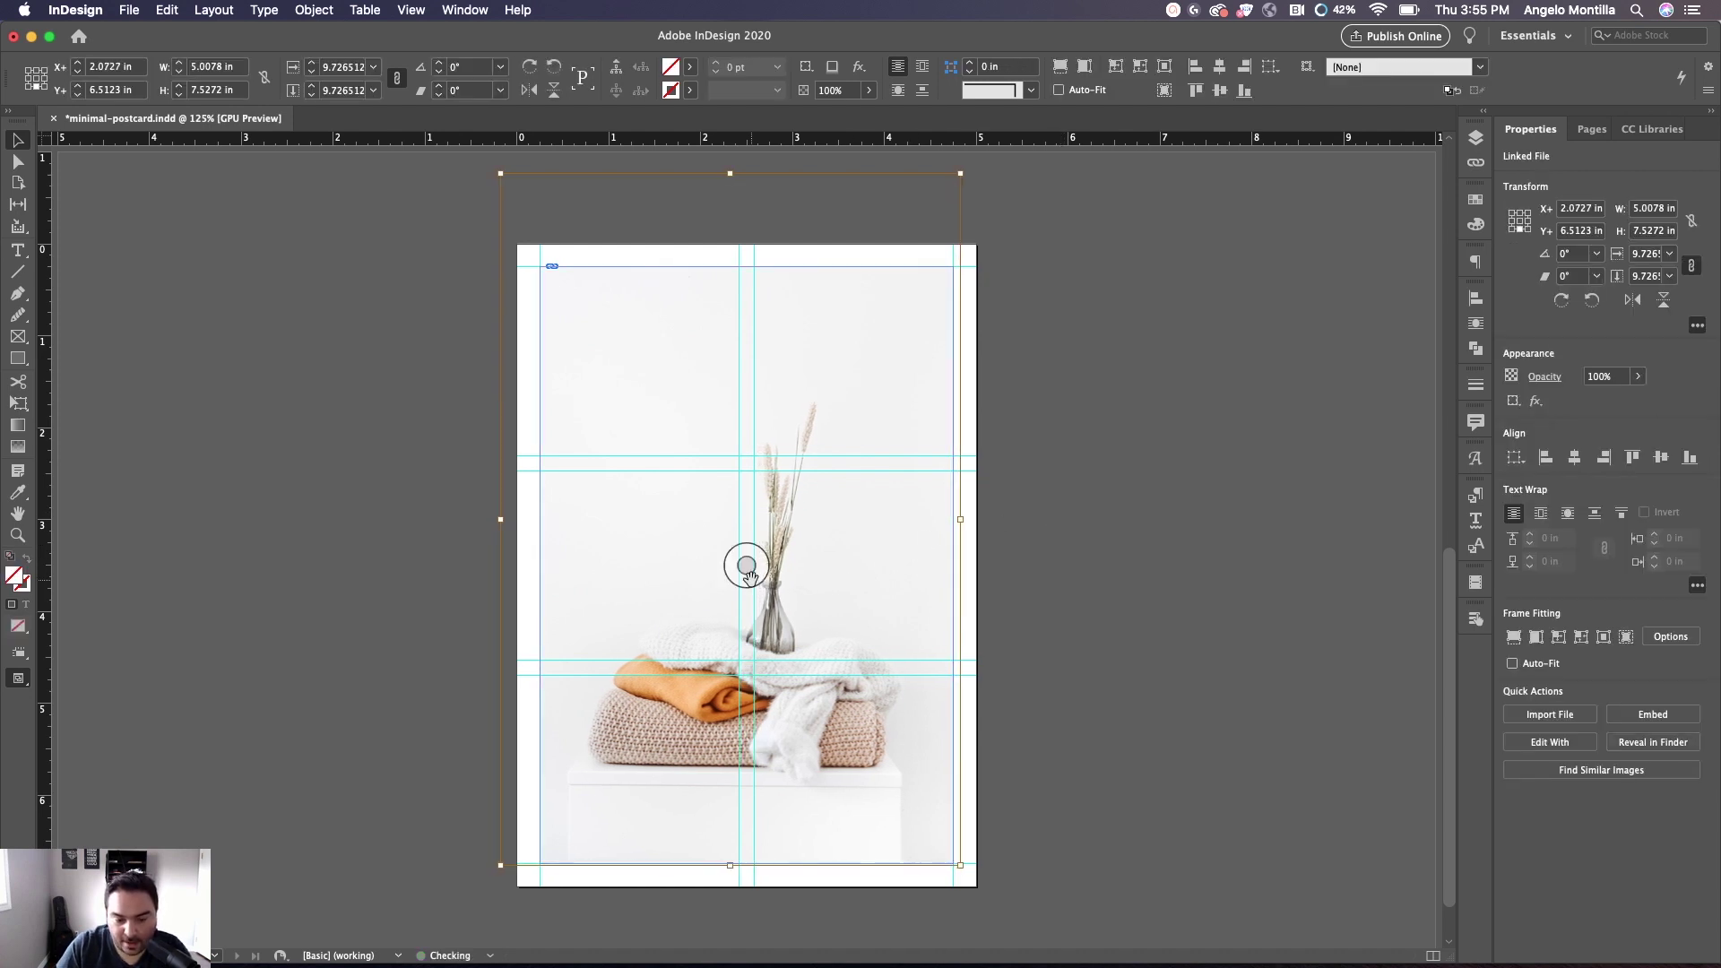
Enlarge the image content inside its frame in small increments to about 11.3% scale
key("super+period")
key("super+period")
key("super+period")
key("super+period")
key("super+period")
key("super+period")
key("super+period")
key("super+period")
key("super+period")
key("super+period")
key("super+period")
key("super+period")
key("super+period")
key("super+period")
key("super+period")
Nudge the image content down and right inside its frame to about X 2.25 in, Y 6.79 in, and deselect it
key("Down")
key("Down")
key("Down")
key("Down")
key("Down")
key("Down")
key("Down")
key("Down")
key("Down")
key("Down")
key("Down")
key("Down")
key("Down")
key("Down")
key("Down")
key("Down")
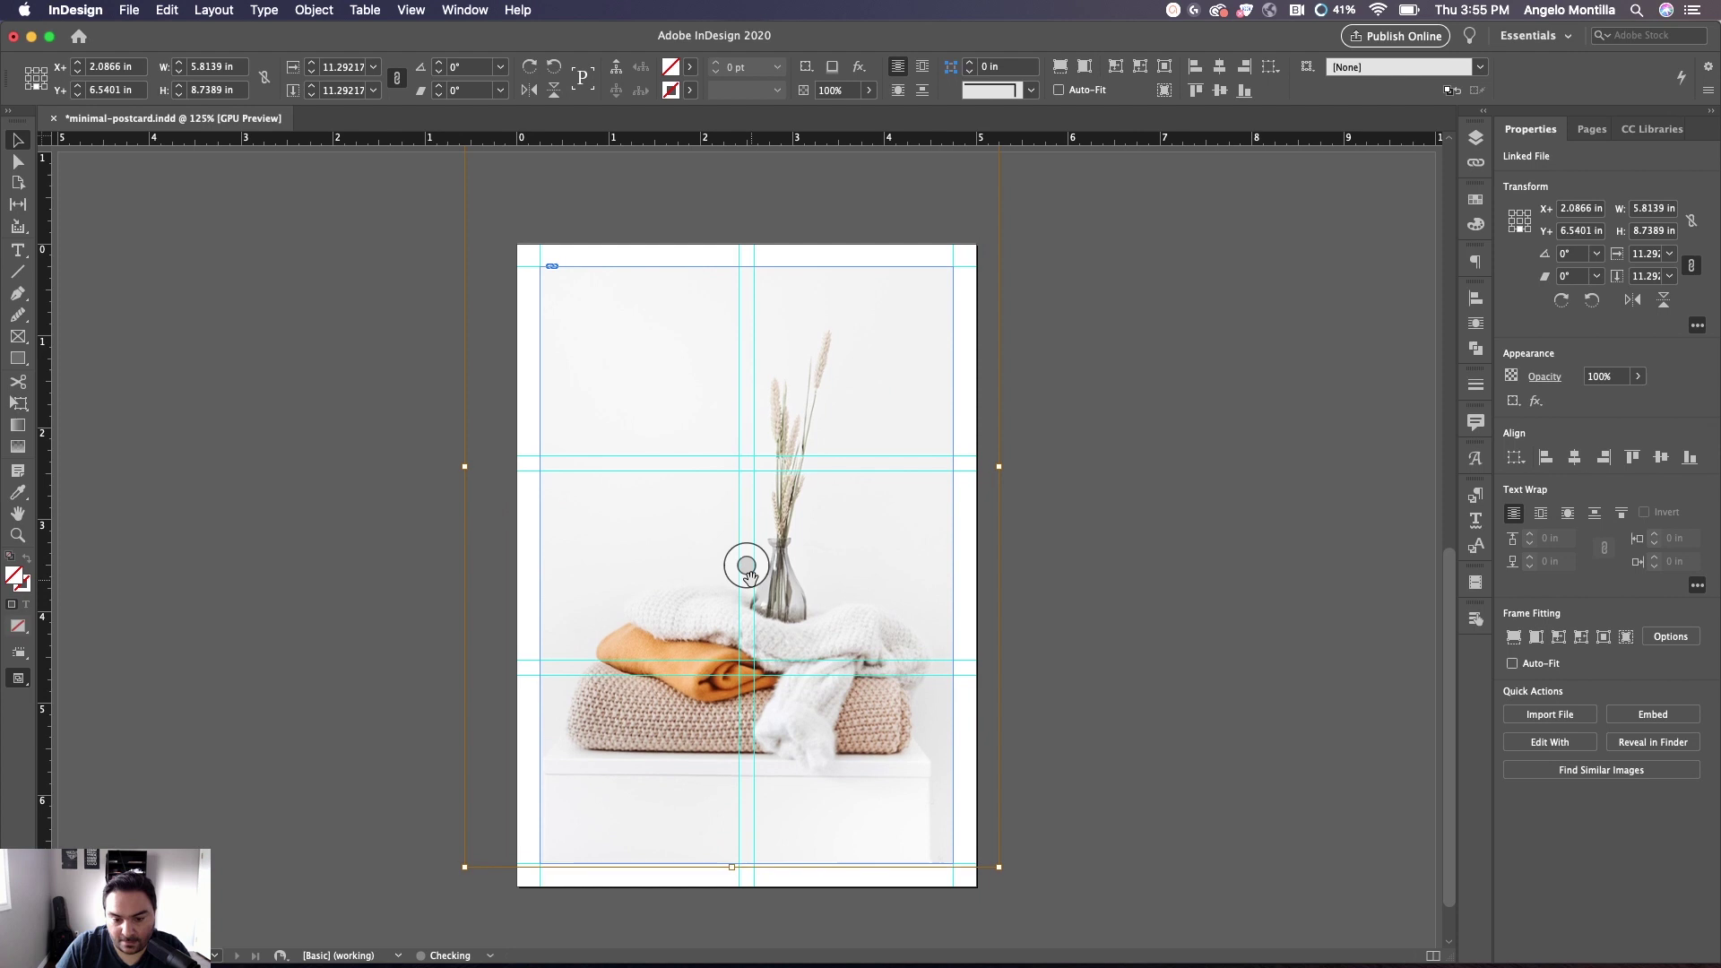
key("Down")
key("Down")
key("Down")
key("Down")
key("Right")
key("Right")
key("Right")
key("Right")
key("Right")
key("Right")
key("Right")
key("Right")
key("Right")
key("Right")
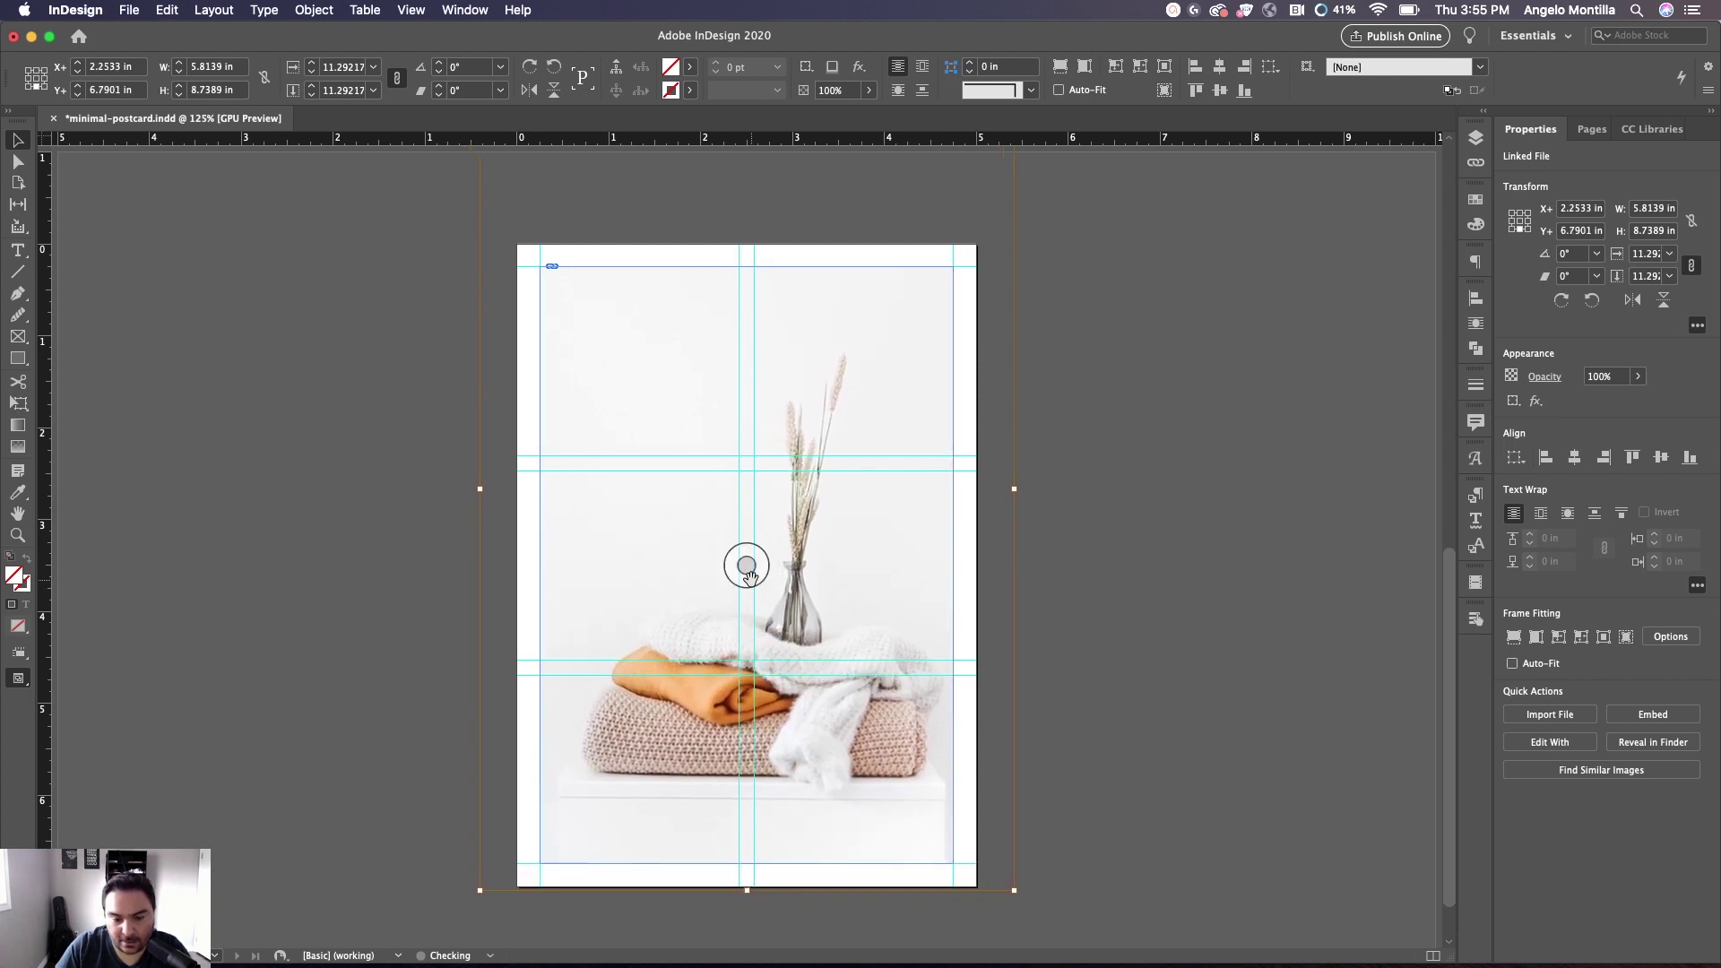
left_click(1086, 693)
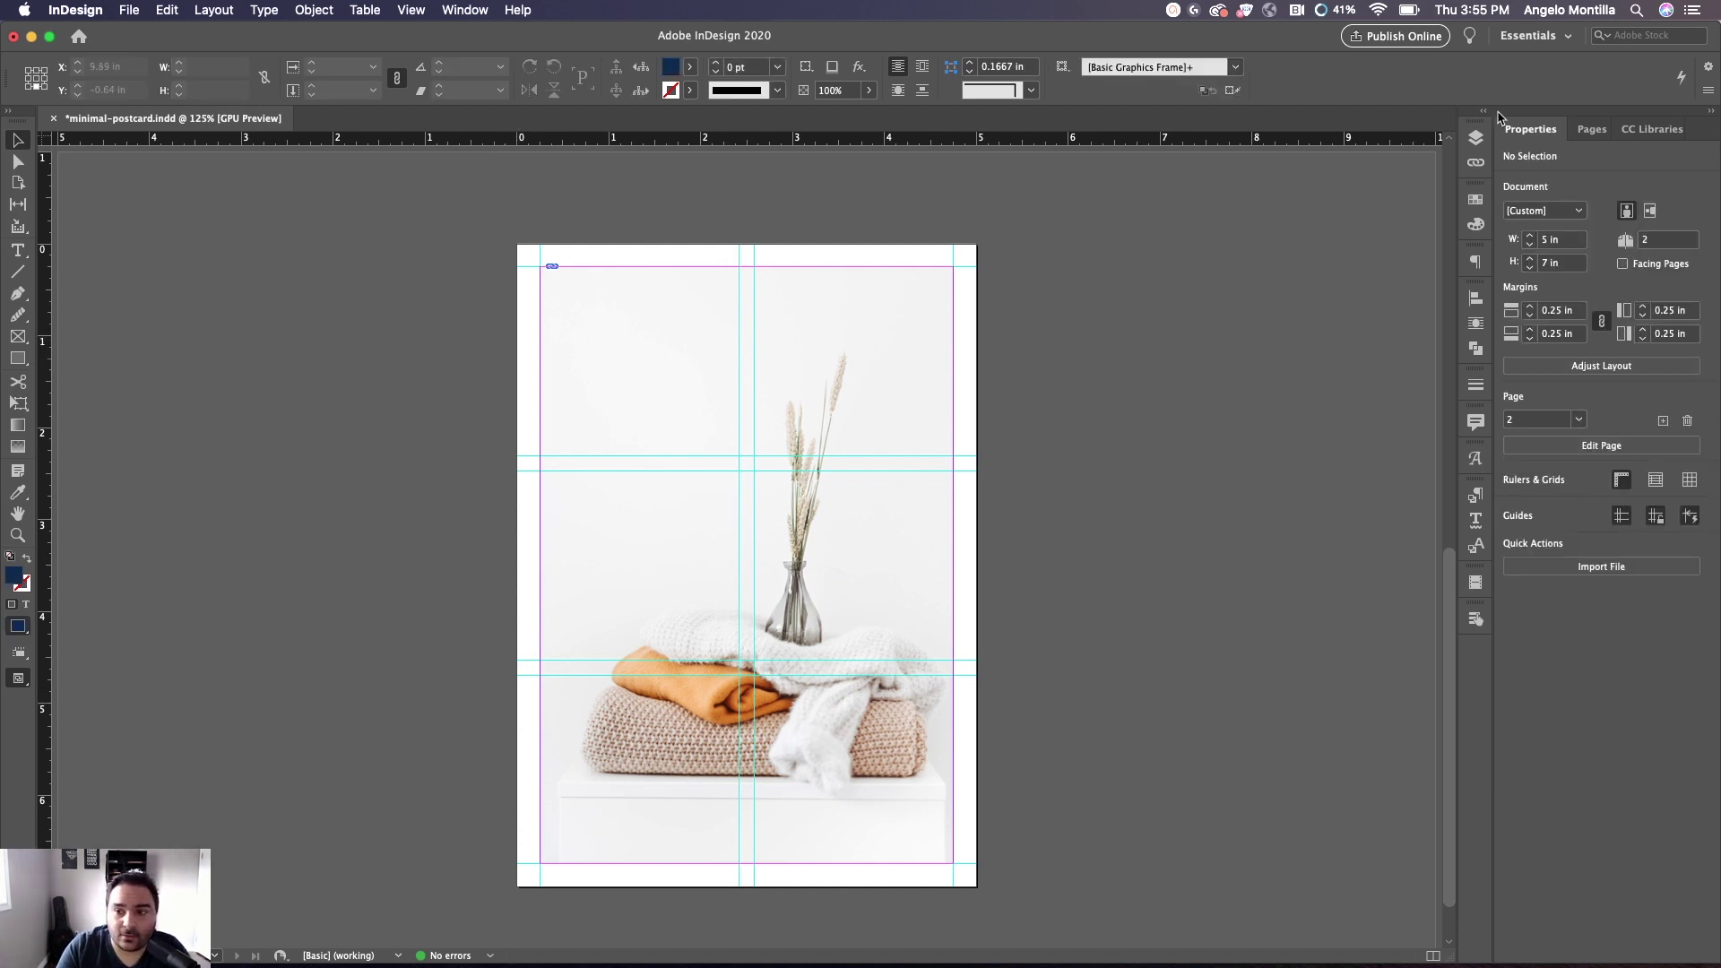
Lock the main_image.jpg item in Layer 1 and check that the image cannot be selected on the page
left_click(1474, 139)
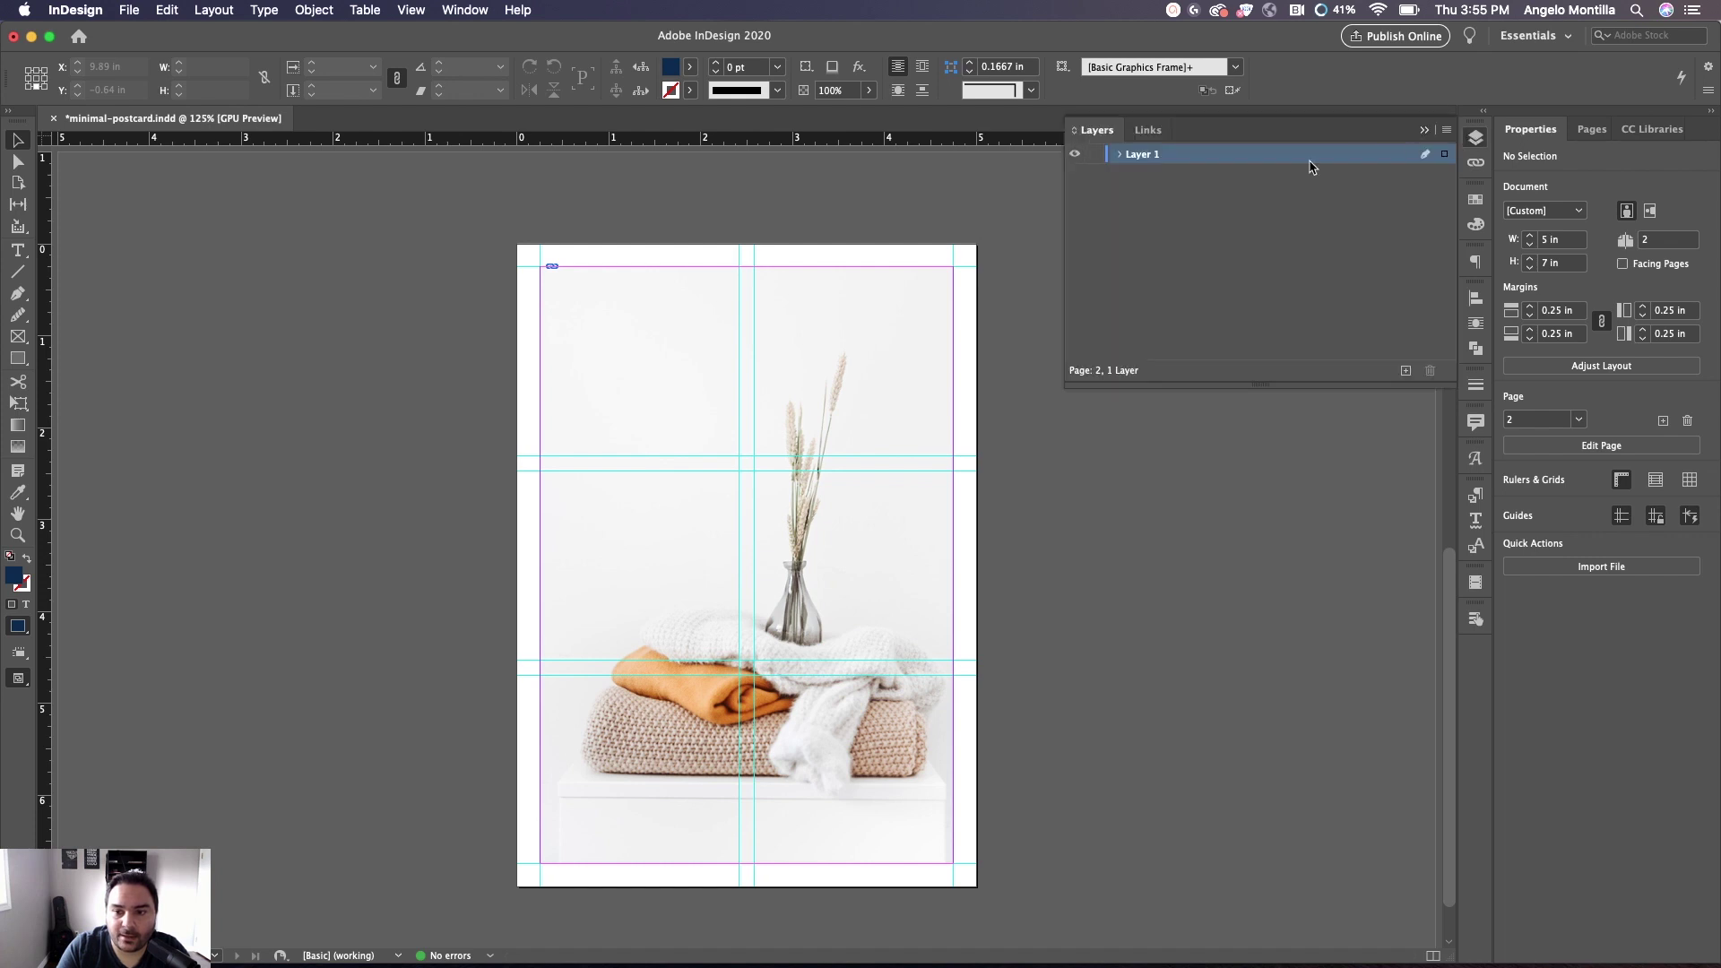
left_click(1119, 154)
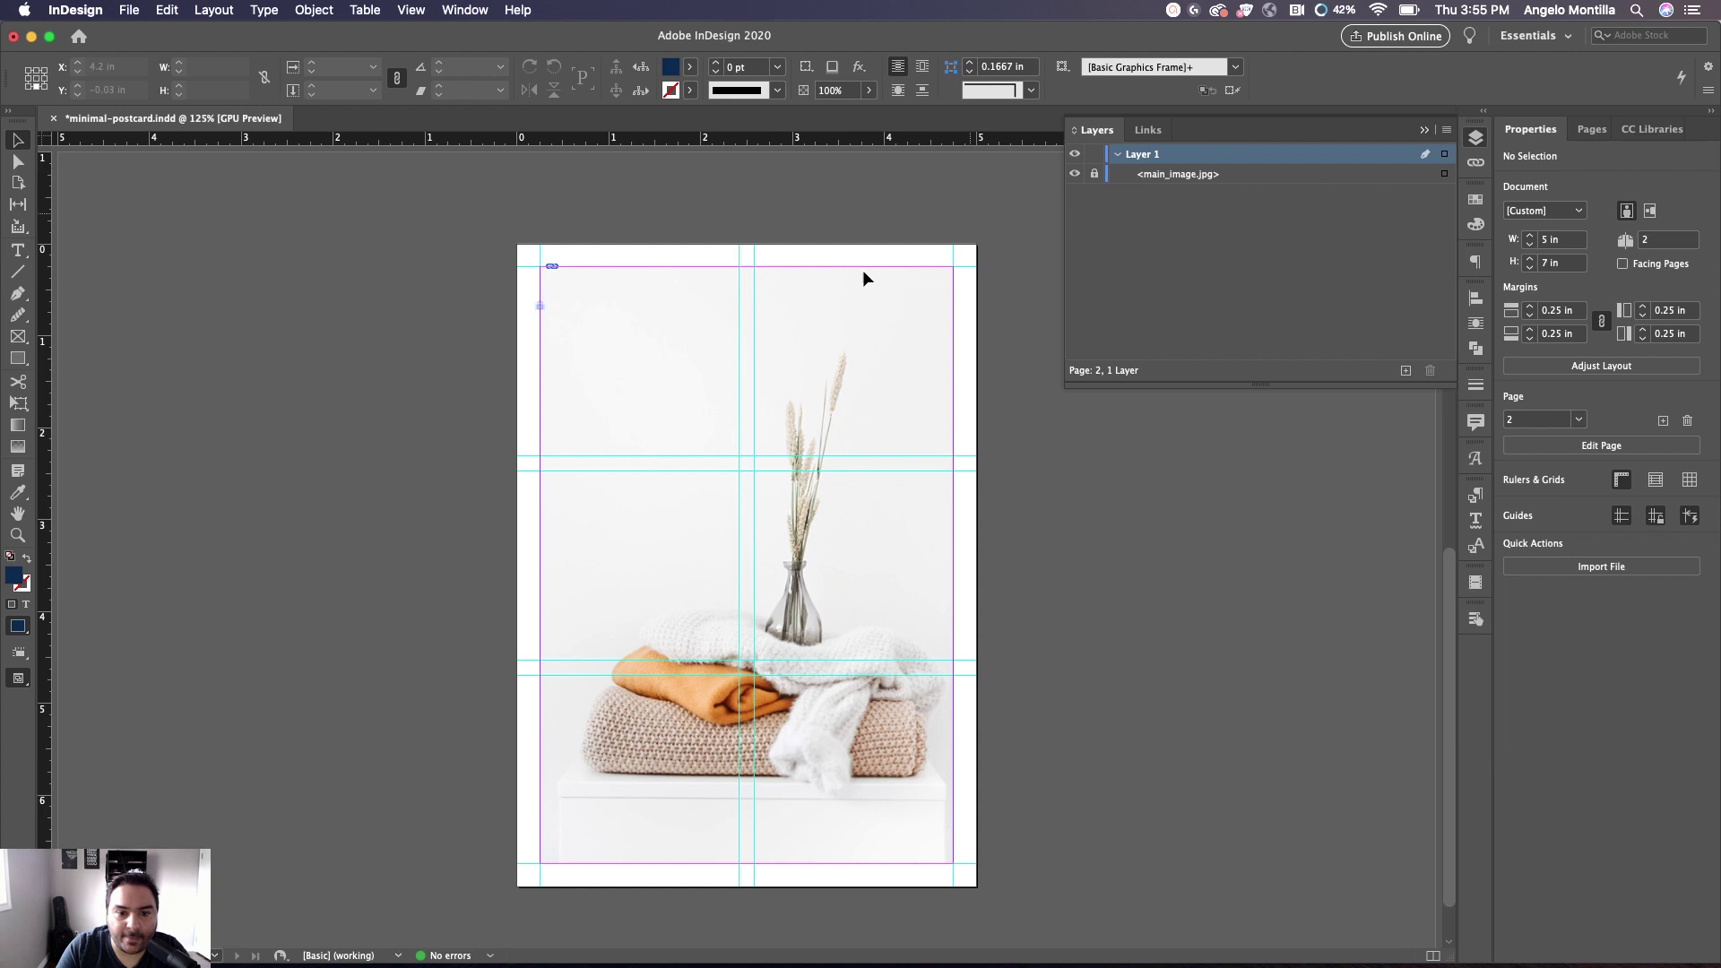
left_click(760, 367)
left_click(842, 414)
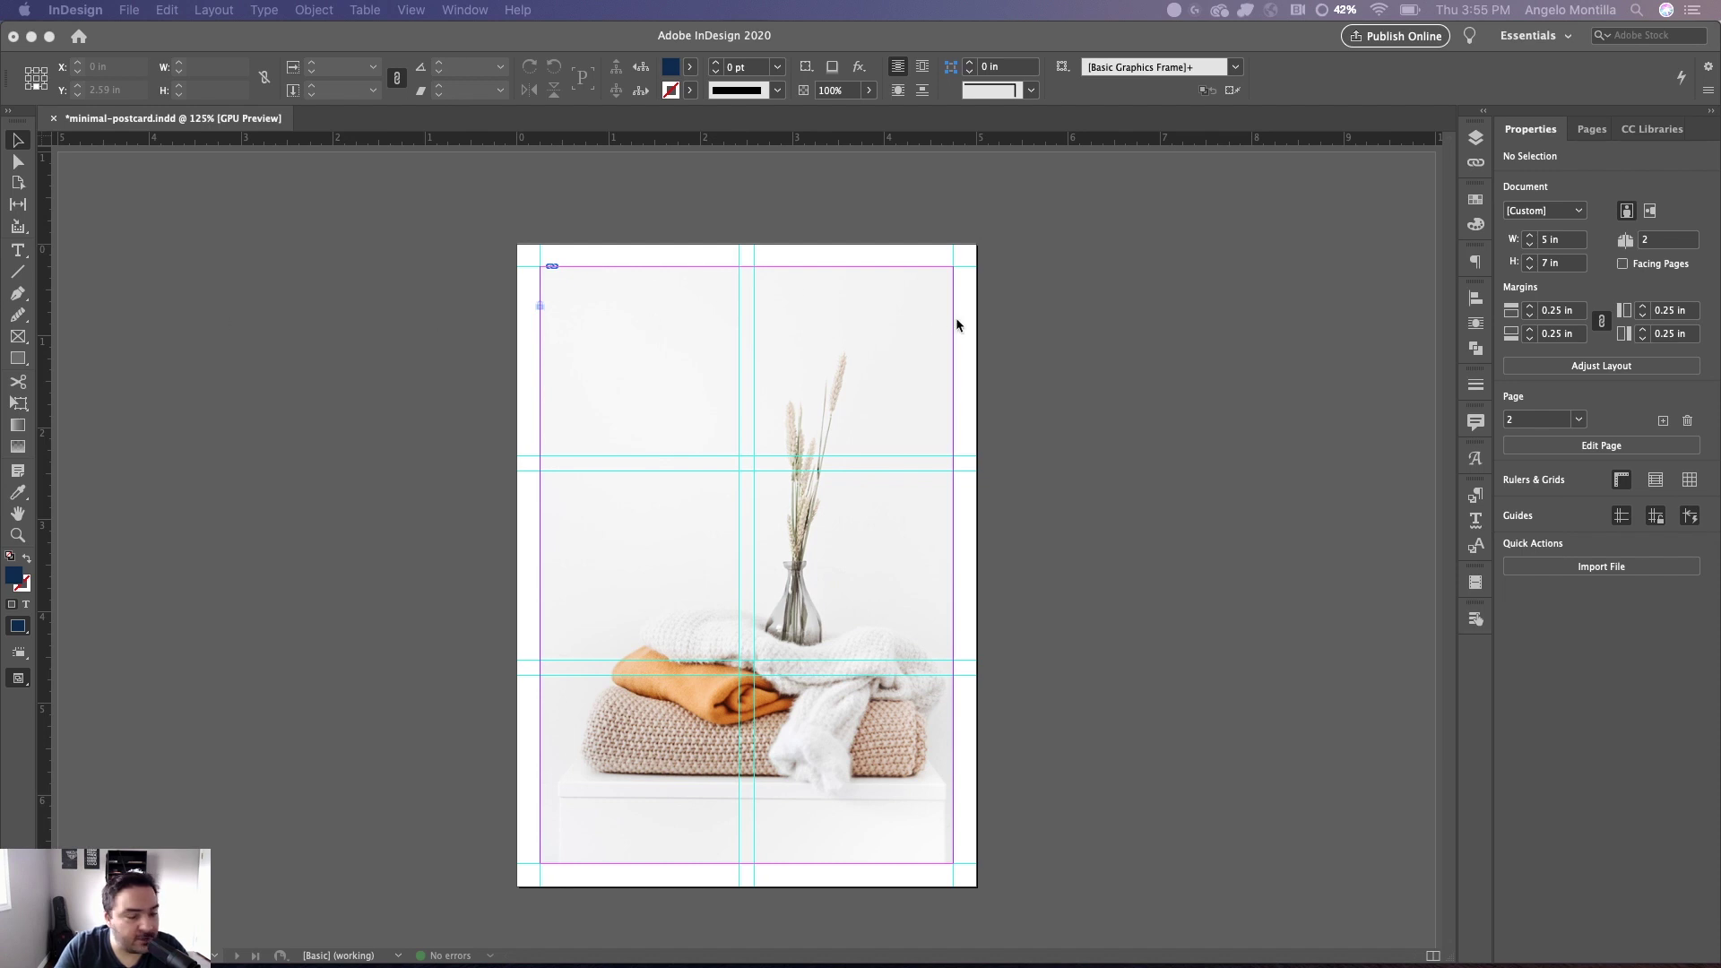
left_click(445, 401)
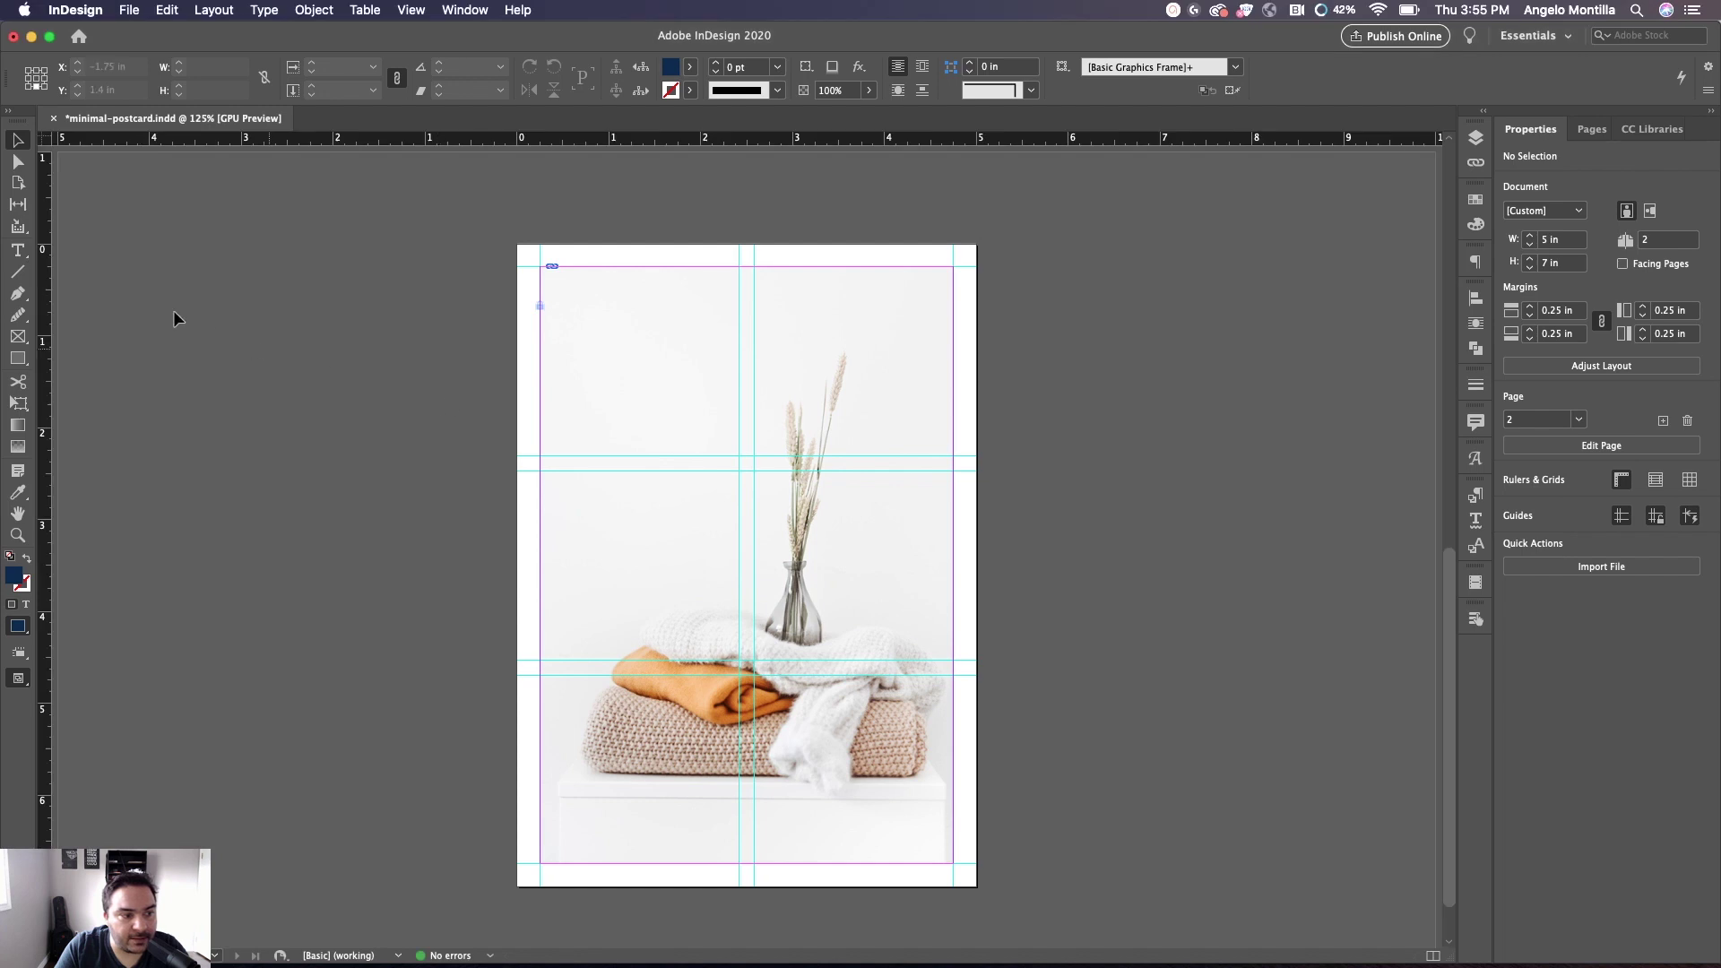
Create a text frame about 1.78 by 1.08 in in the empty area beside the dried grass, containing "50%"
left_click(18, 250)
left_click_drag(568, 371, 733, 470)
type("50")
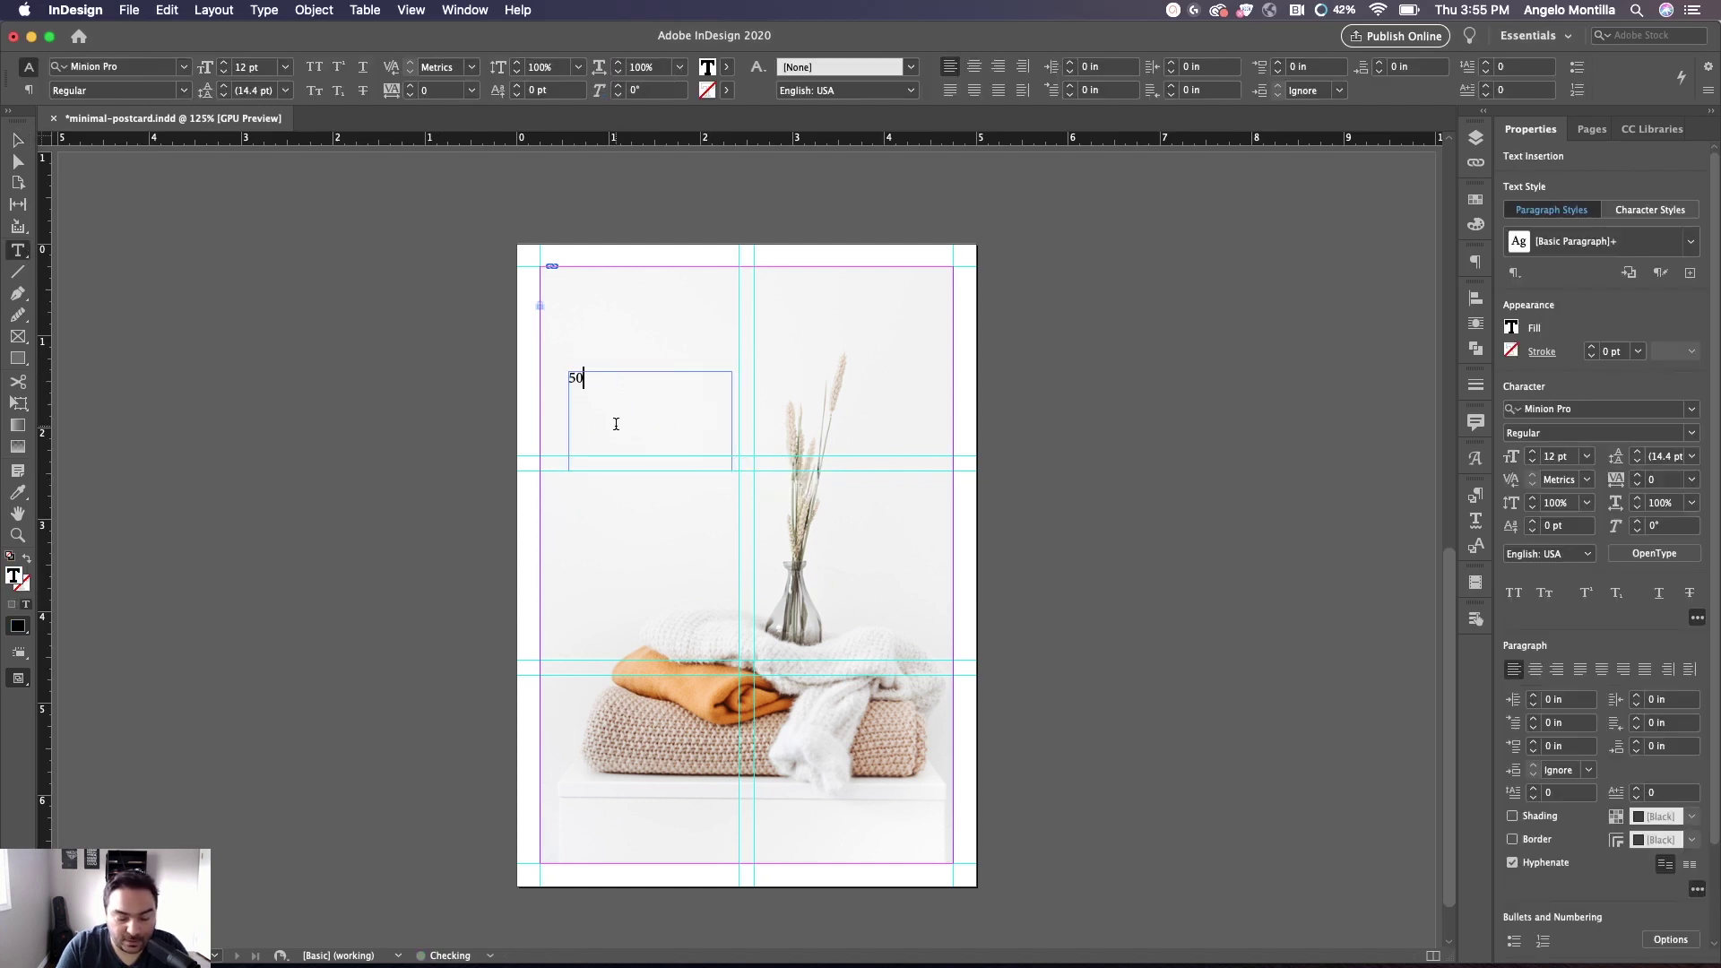
type("%")
Set the font of the "50%" text to Moonstone Regular
key("super+2")
left_click_drag(615, 351, 492, 348)
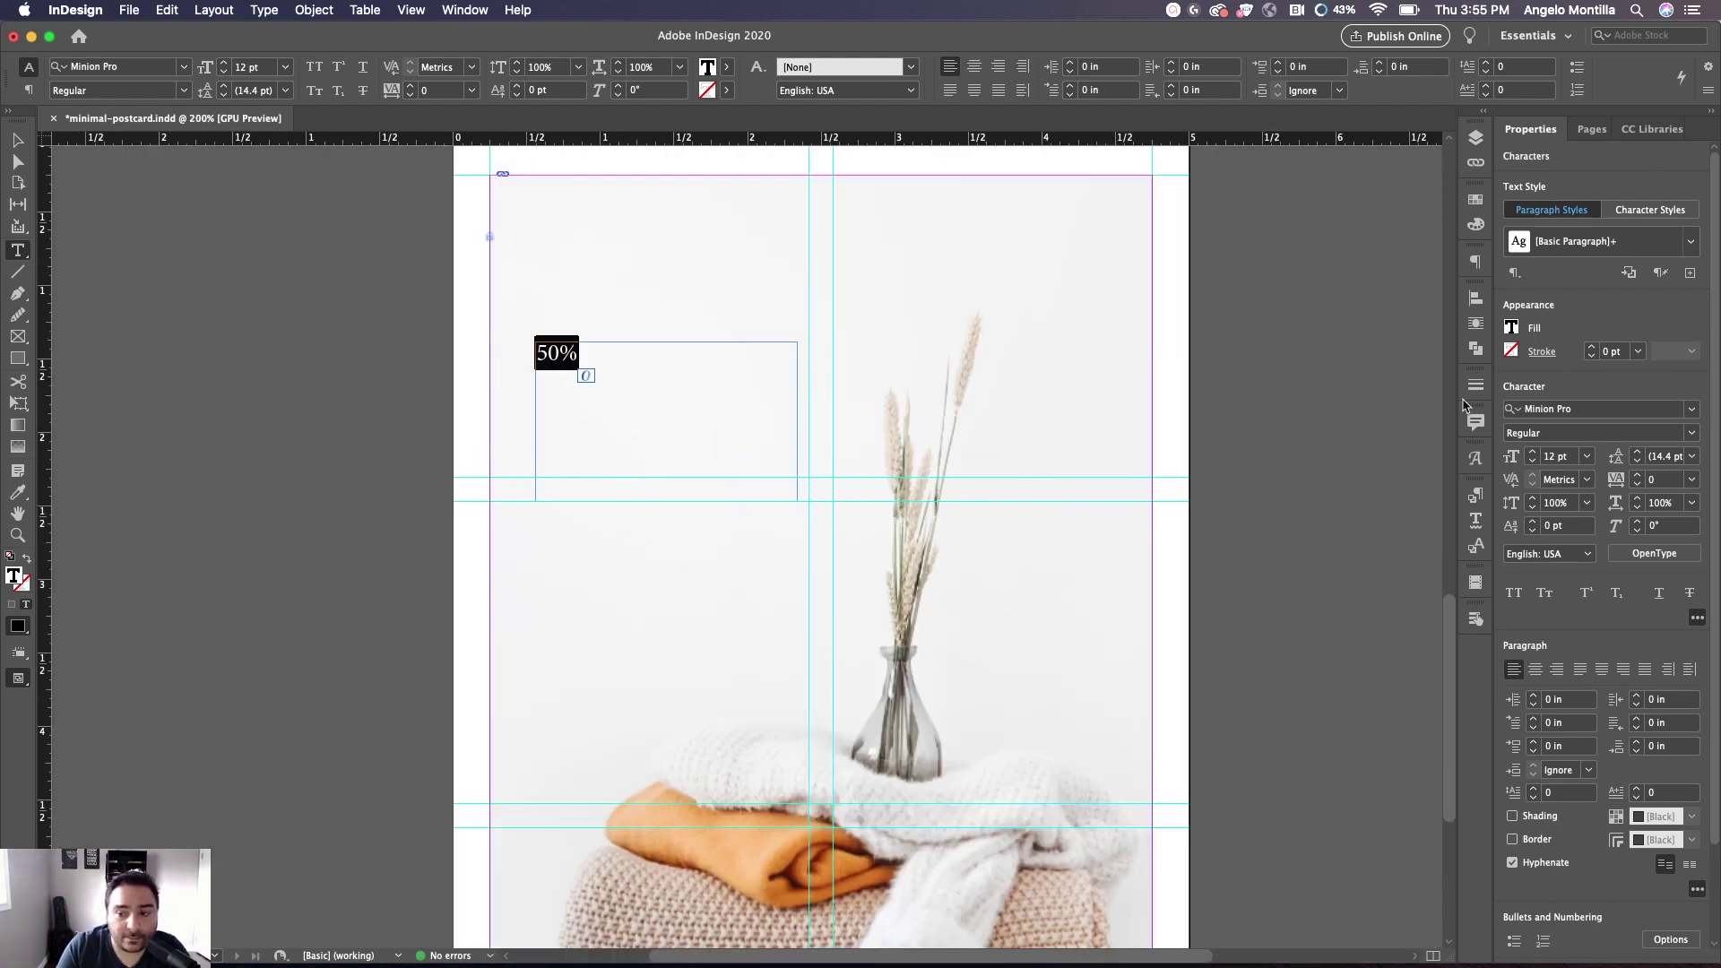
left_click(1575, 410)
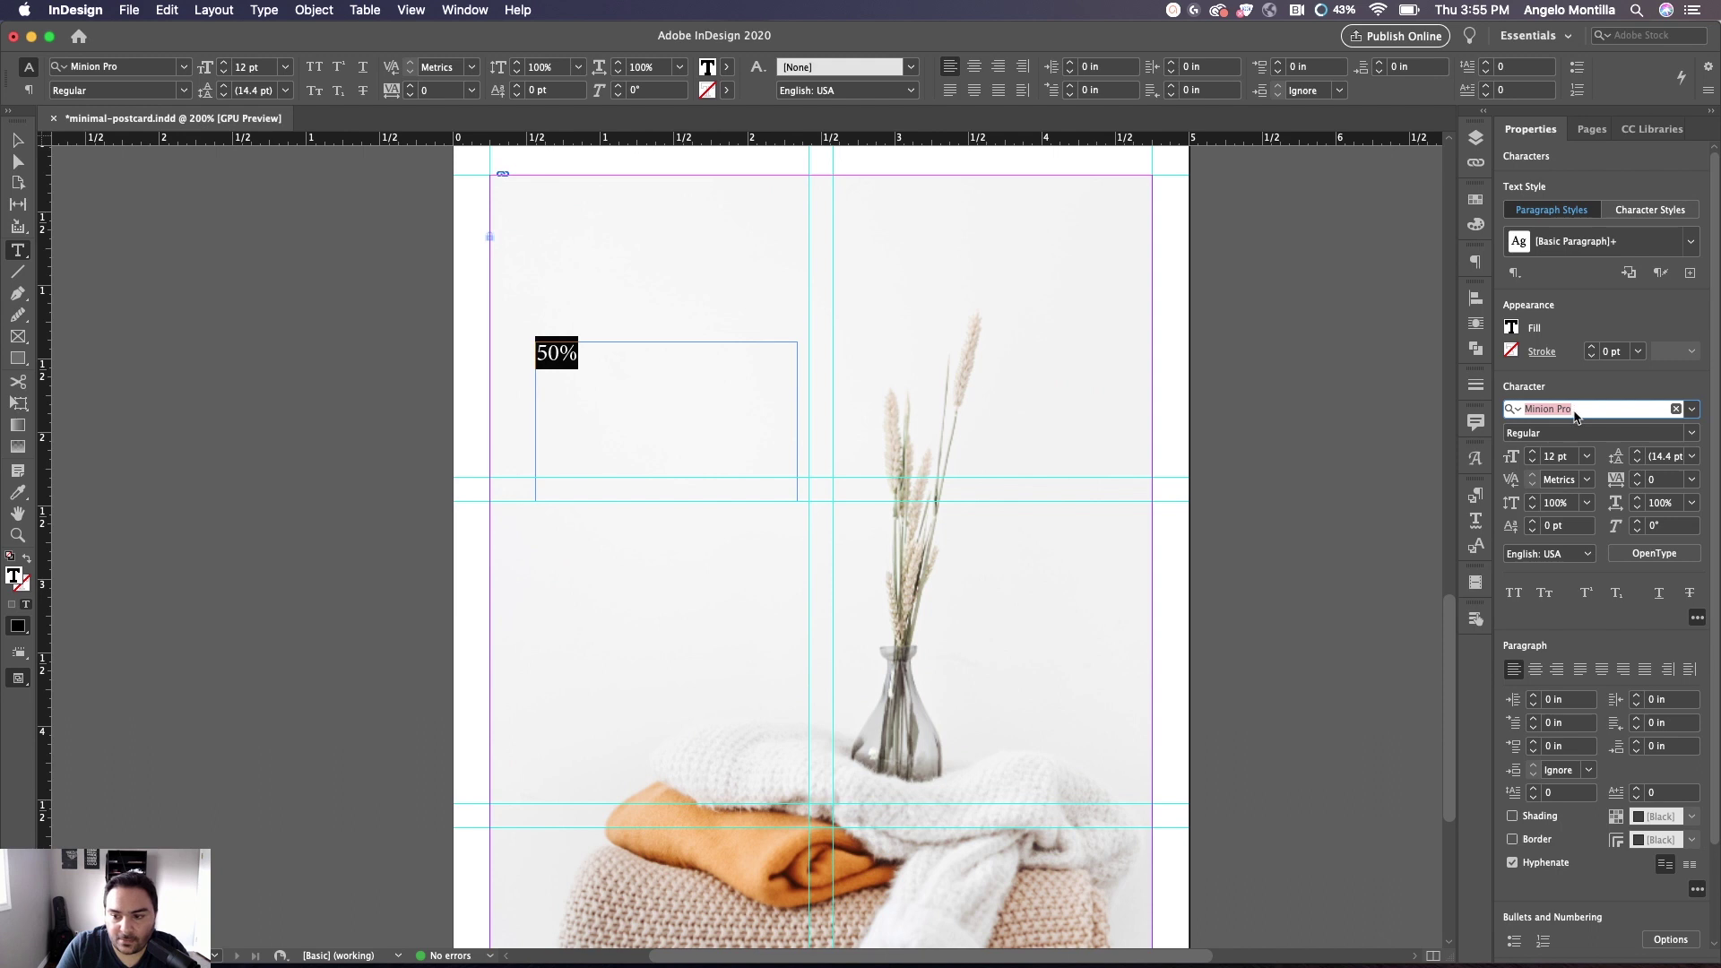
type("moonston")
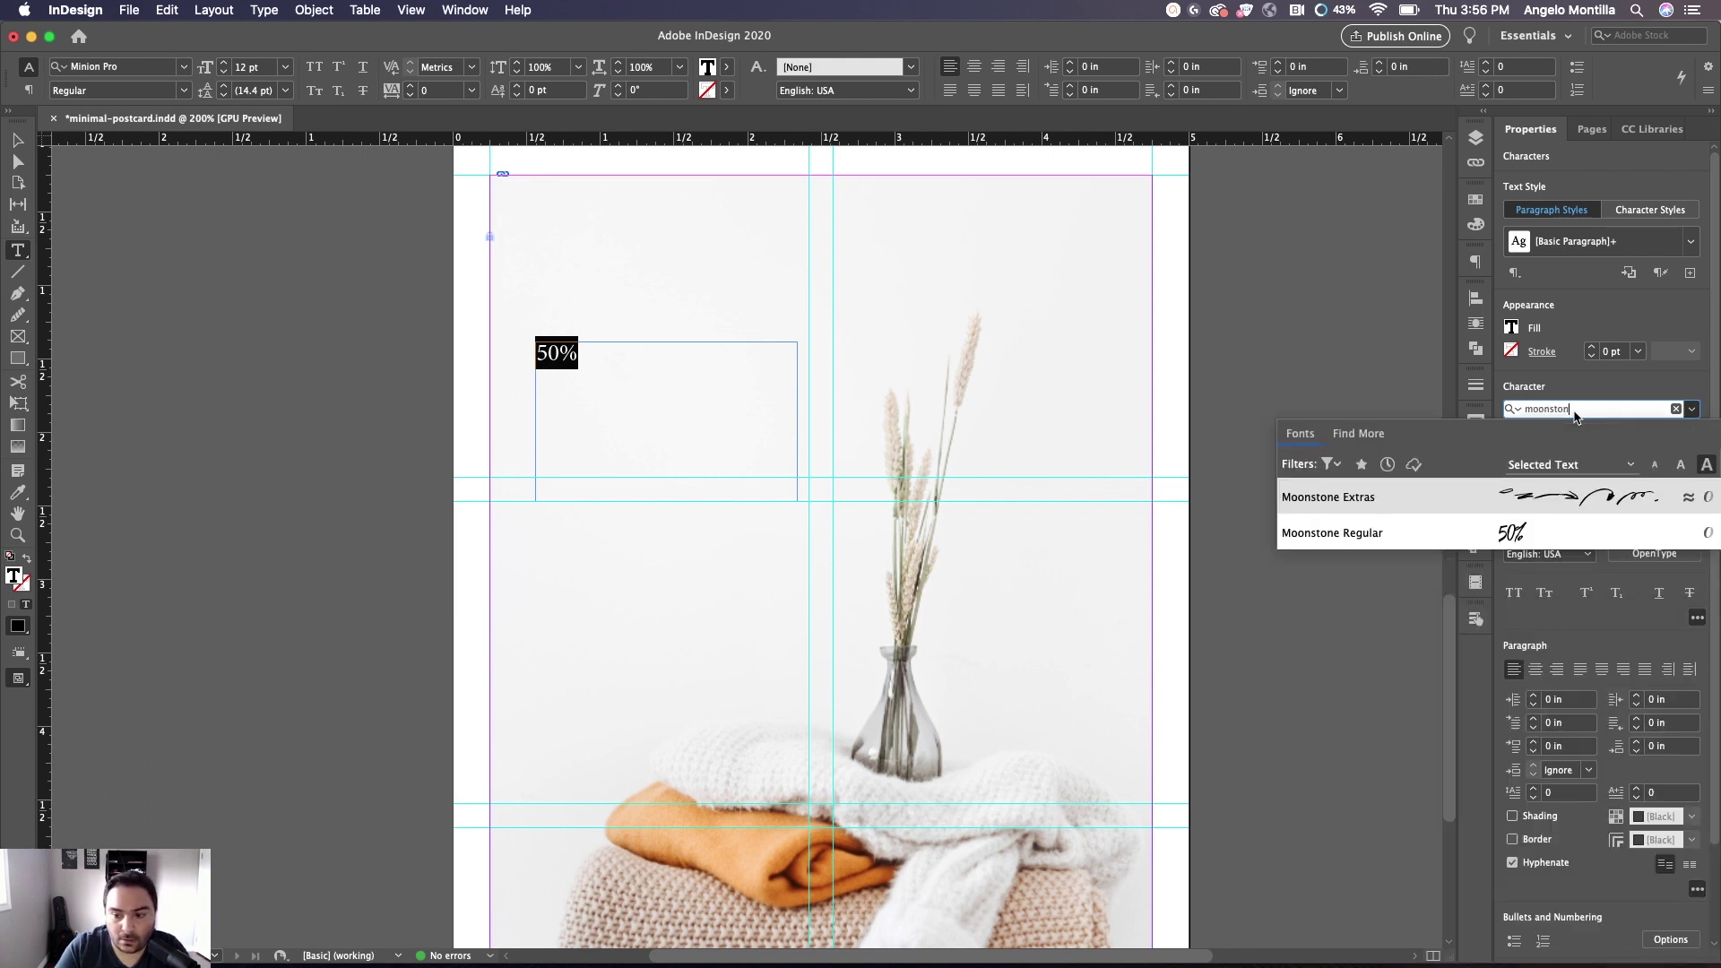
left_click(1380, 534)
Narrow the "50%" text frame to about 1.36 in and enlarge its text to 73 pt
left_click(17, 141)
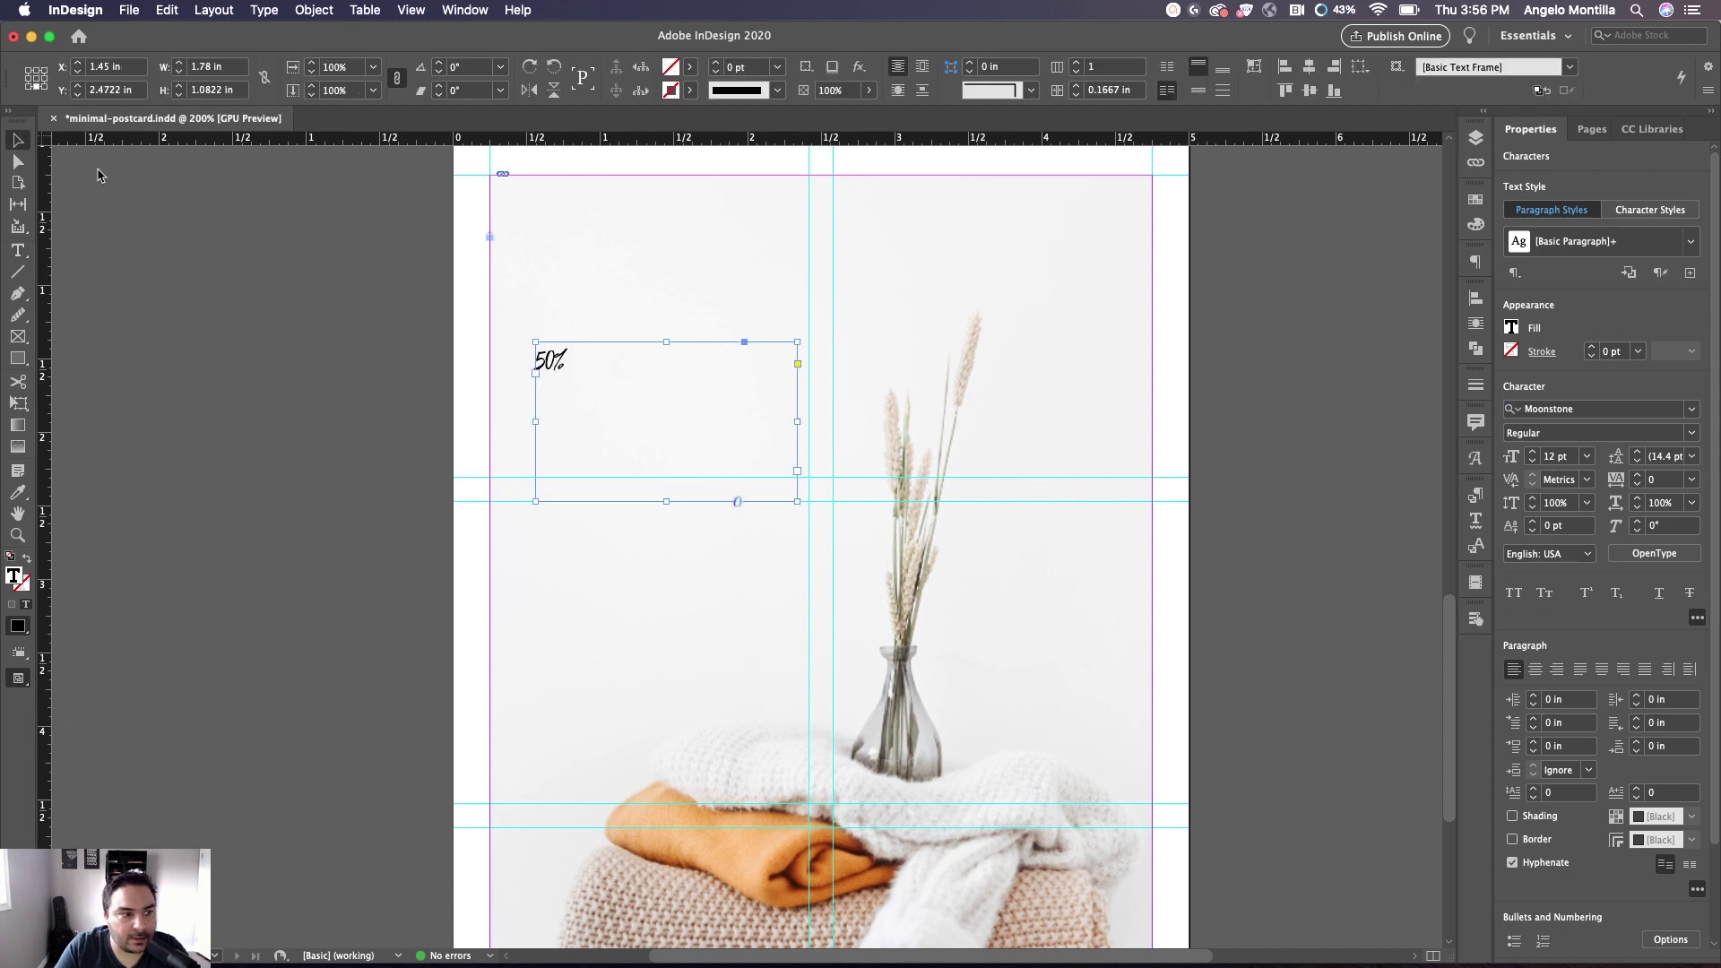
left_click_drag(797, 499, 731, 500)
double_click(656, 434)
key("super+a")
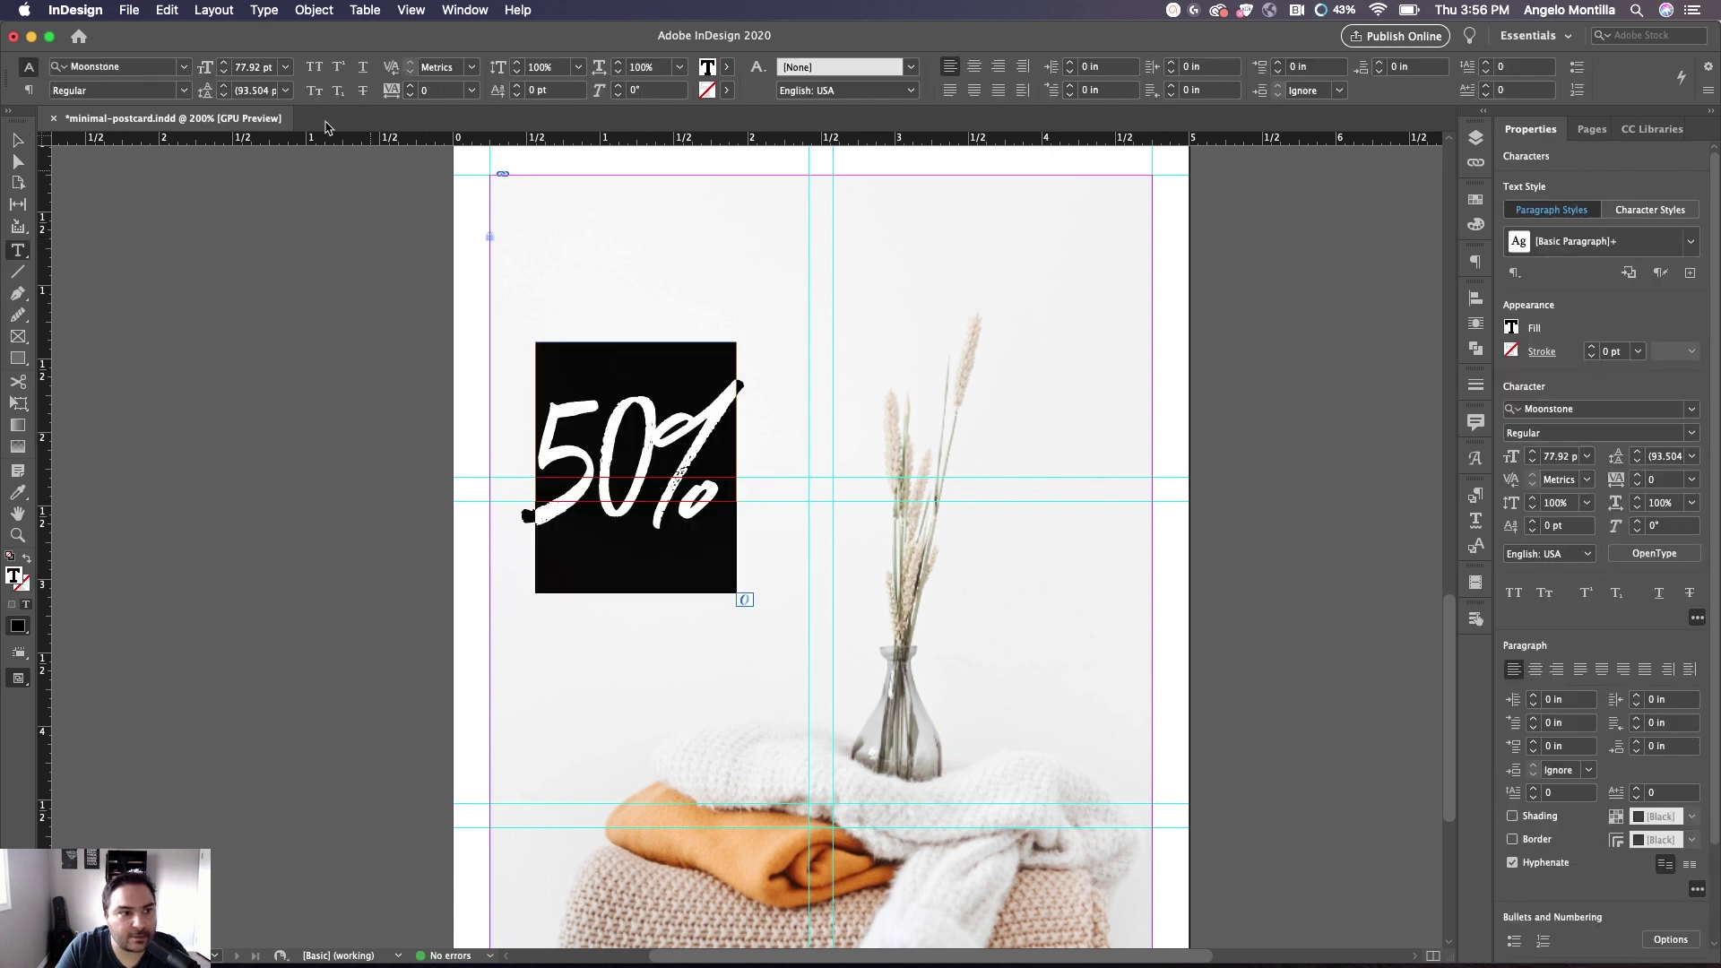
left_click(266, 70)
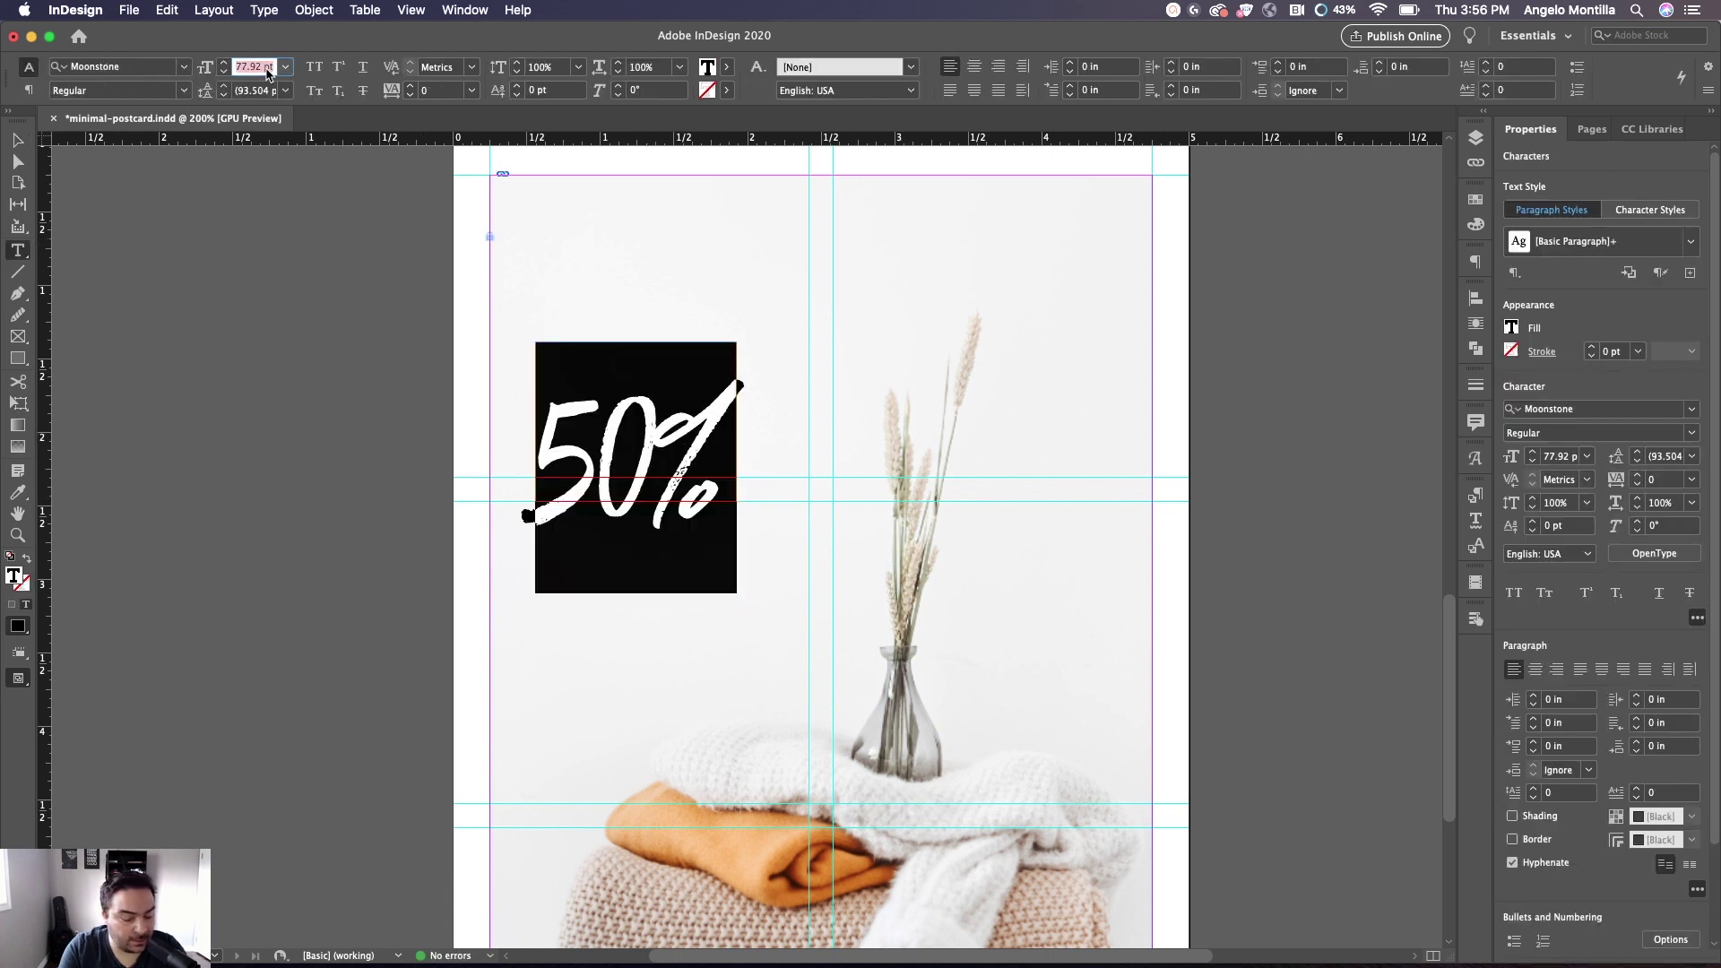
type("73")
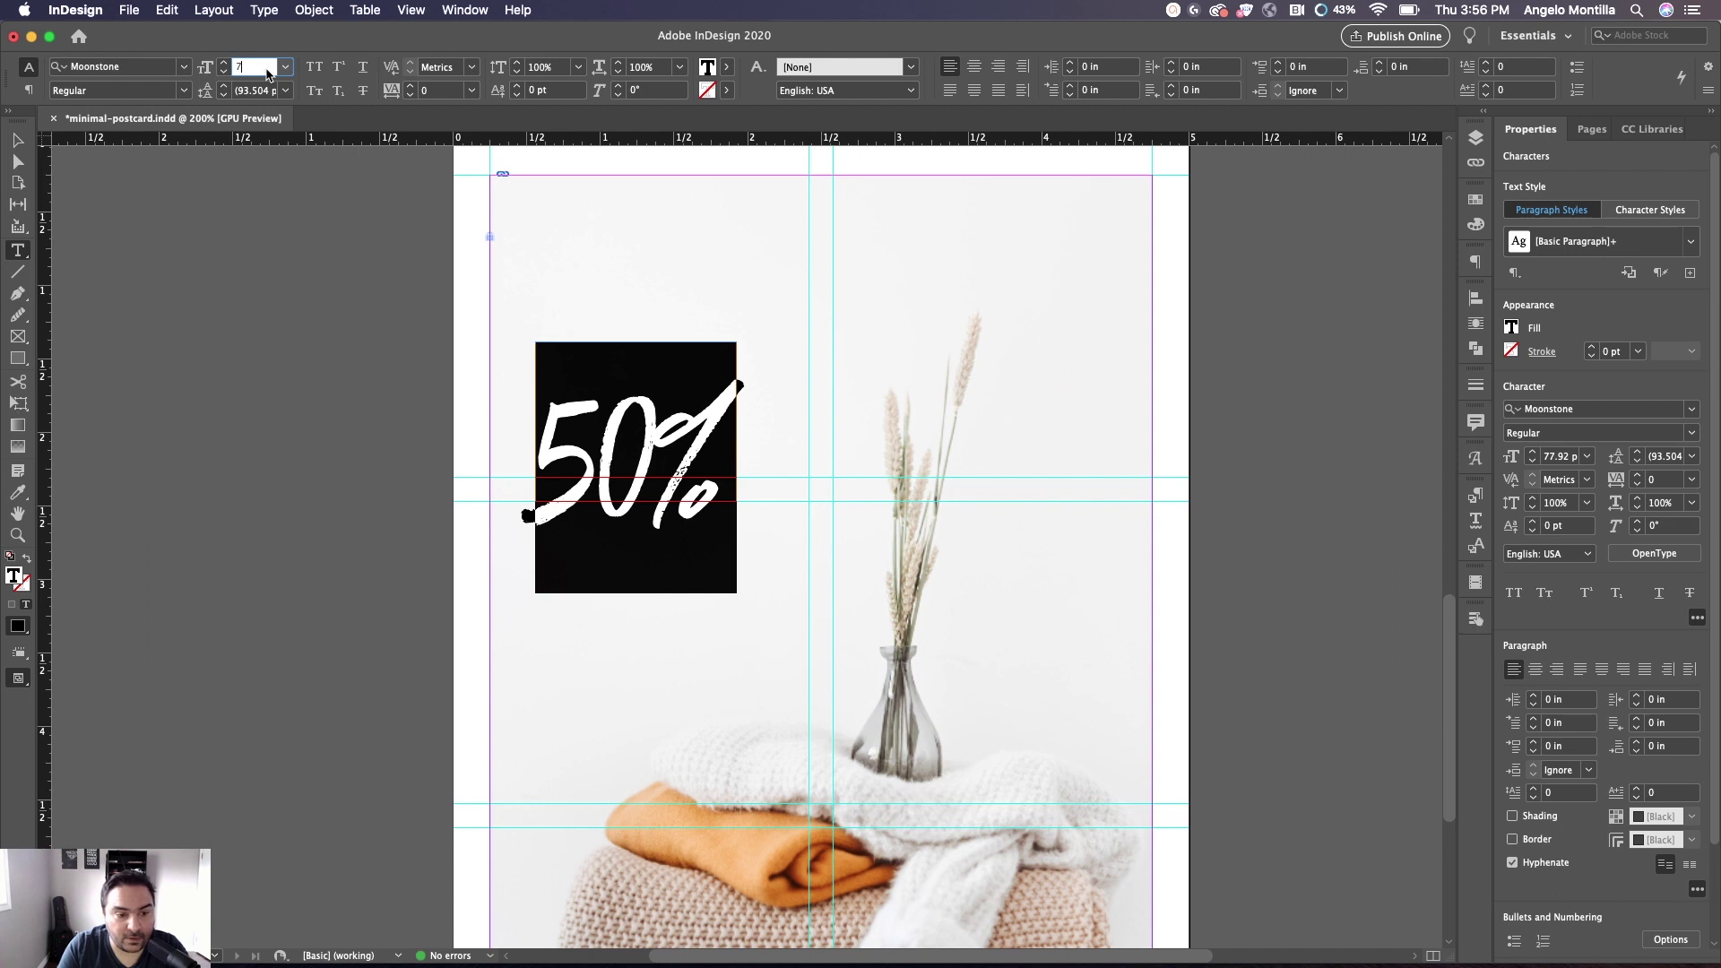
key("Return")
Move the "50%" text frame slightly right to about X 1.48 in and deselect it
left_click(17, 140)
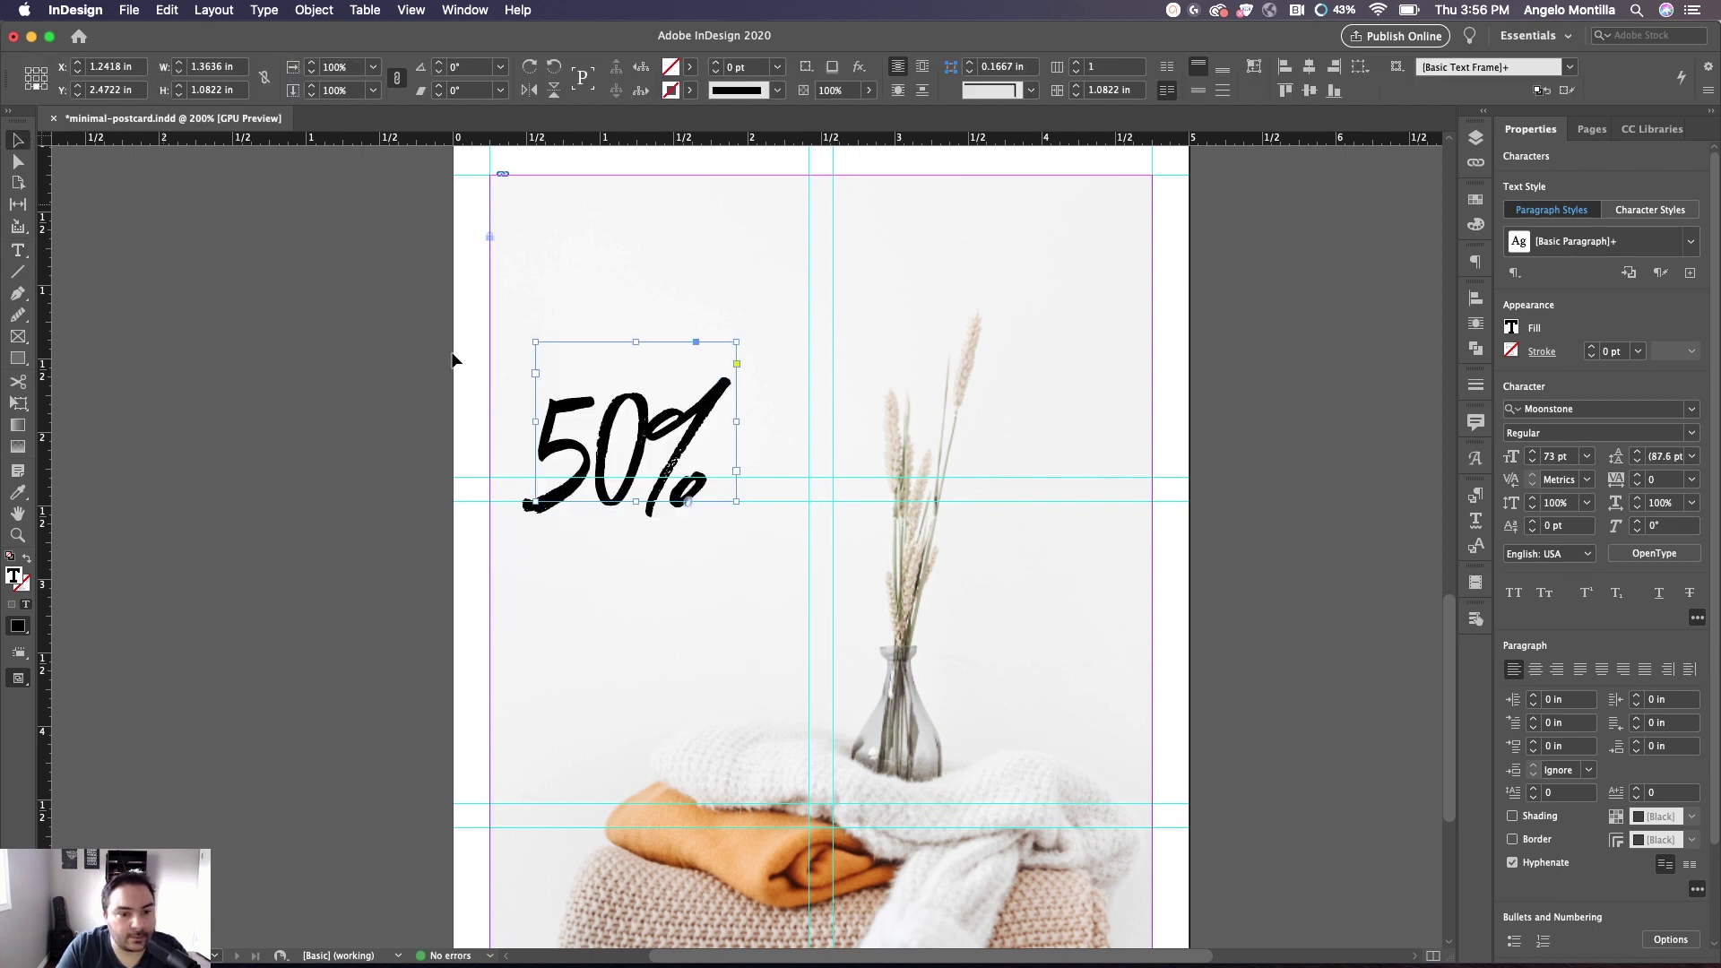
left_click_drag(683, 444, 718, 447)
left_click(1249, 525)
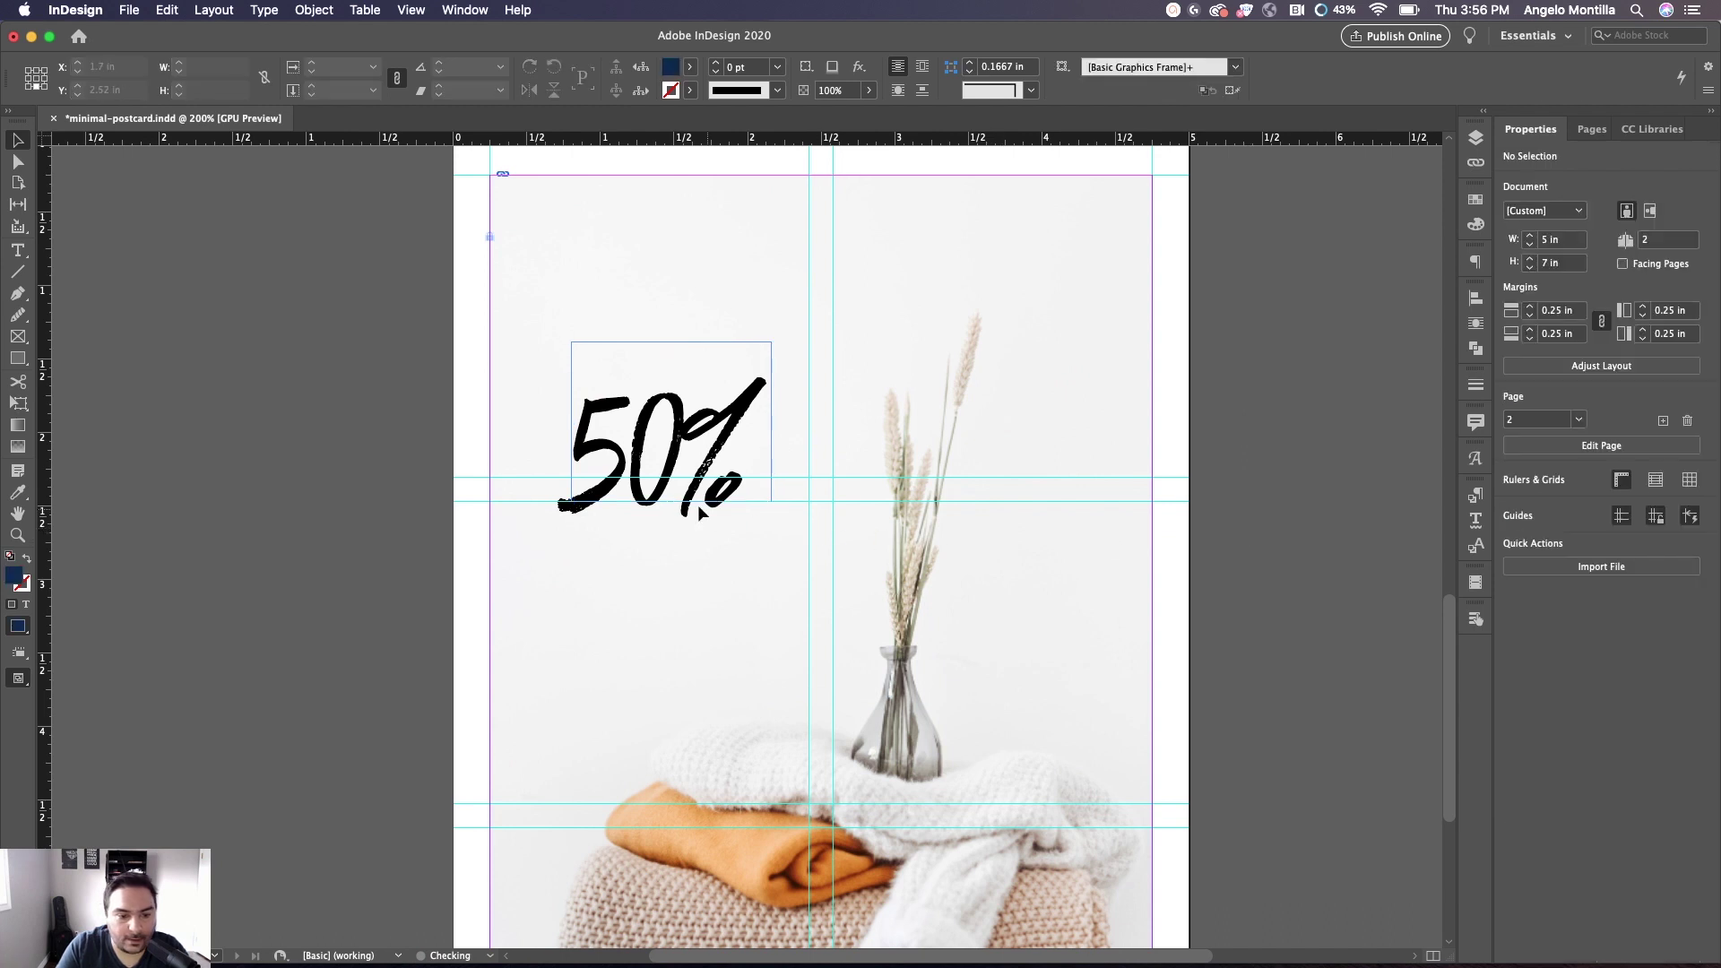
Try scaling the "50%" frame together with its text to about 1.65 by 1.31 in, and undo it
double_click(708, 459)
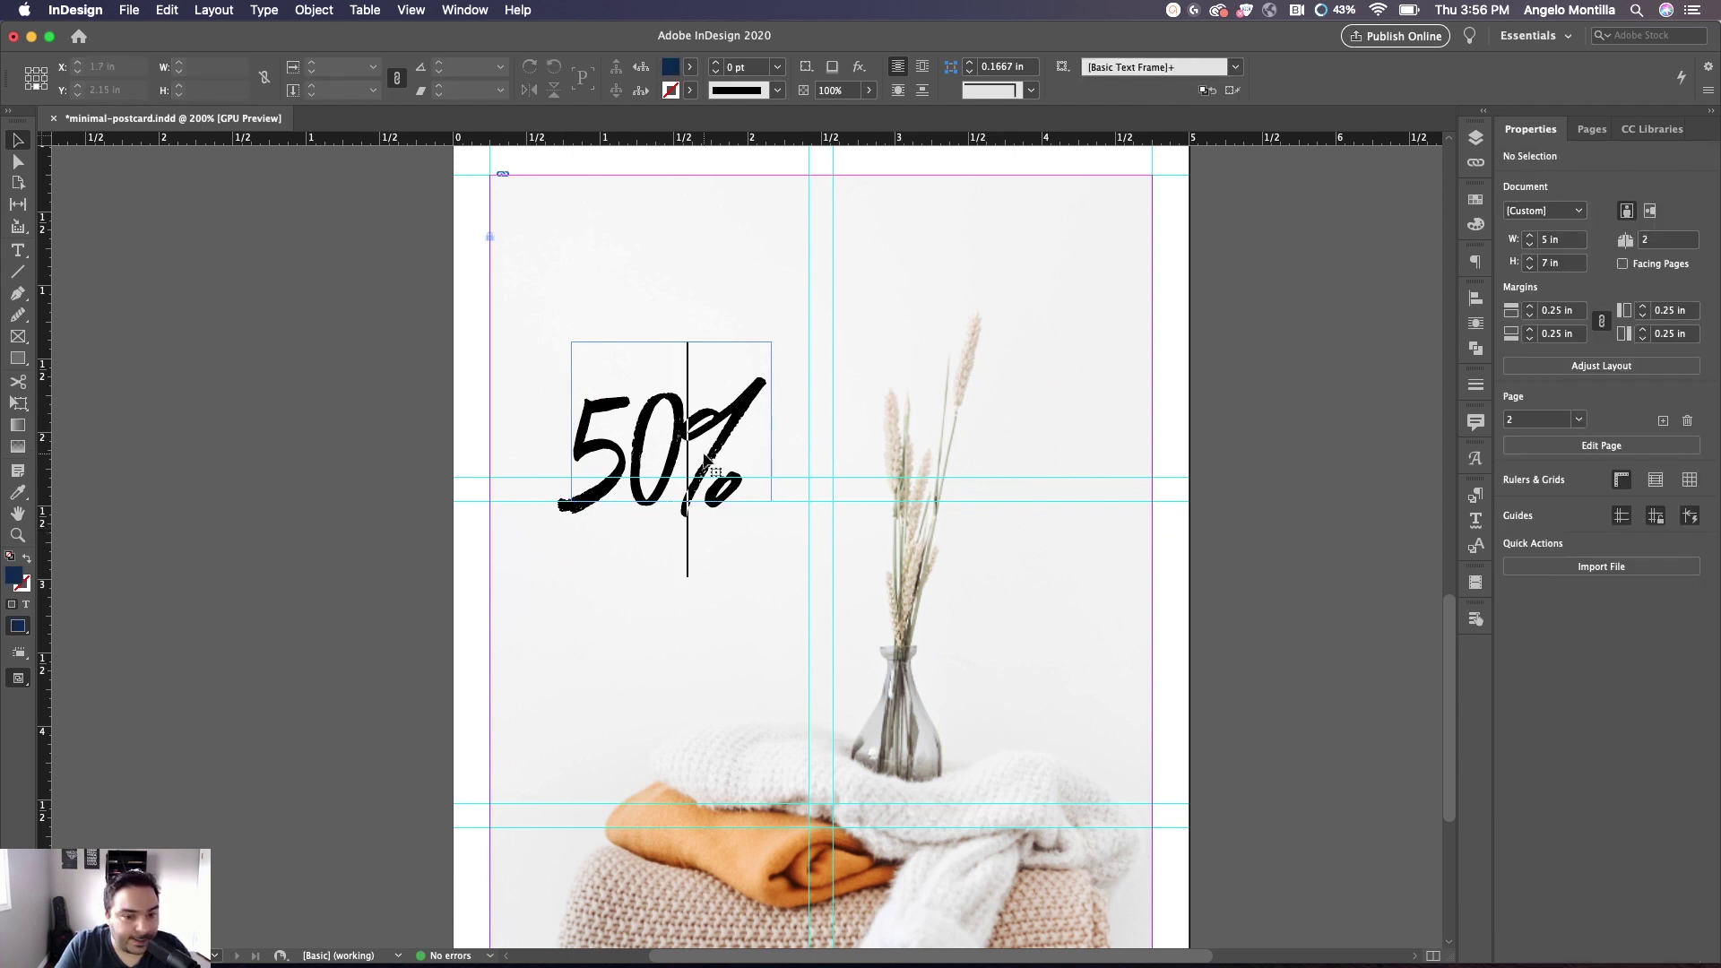
key("super+a")
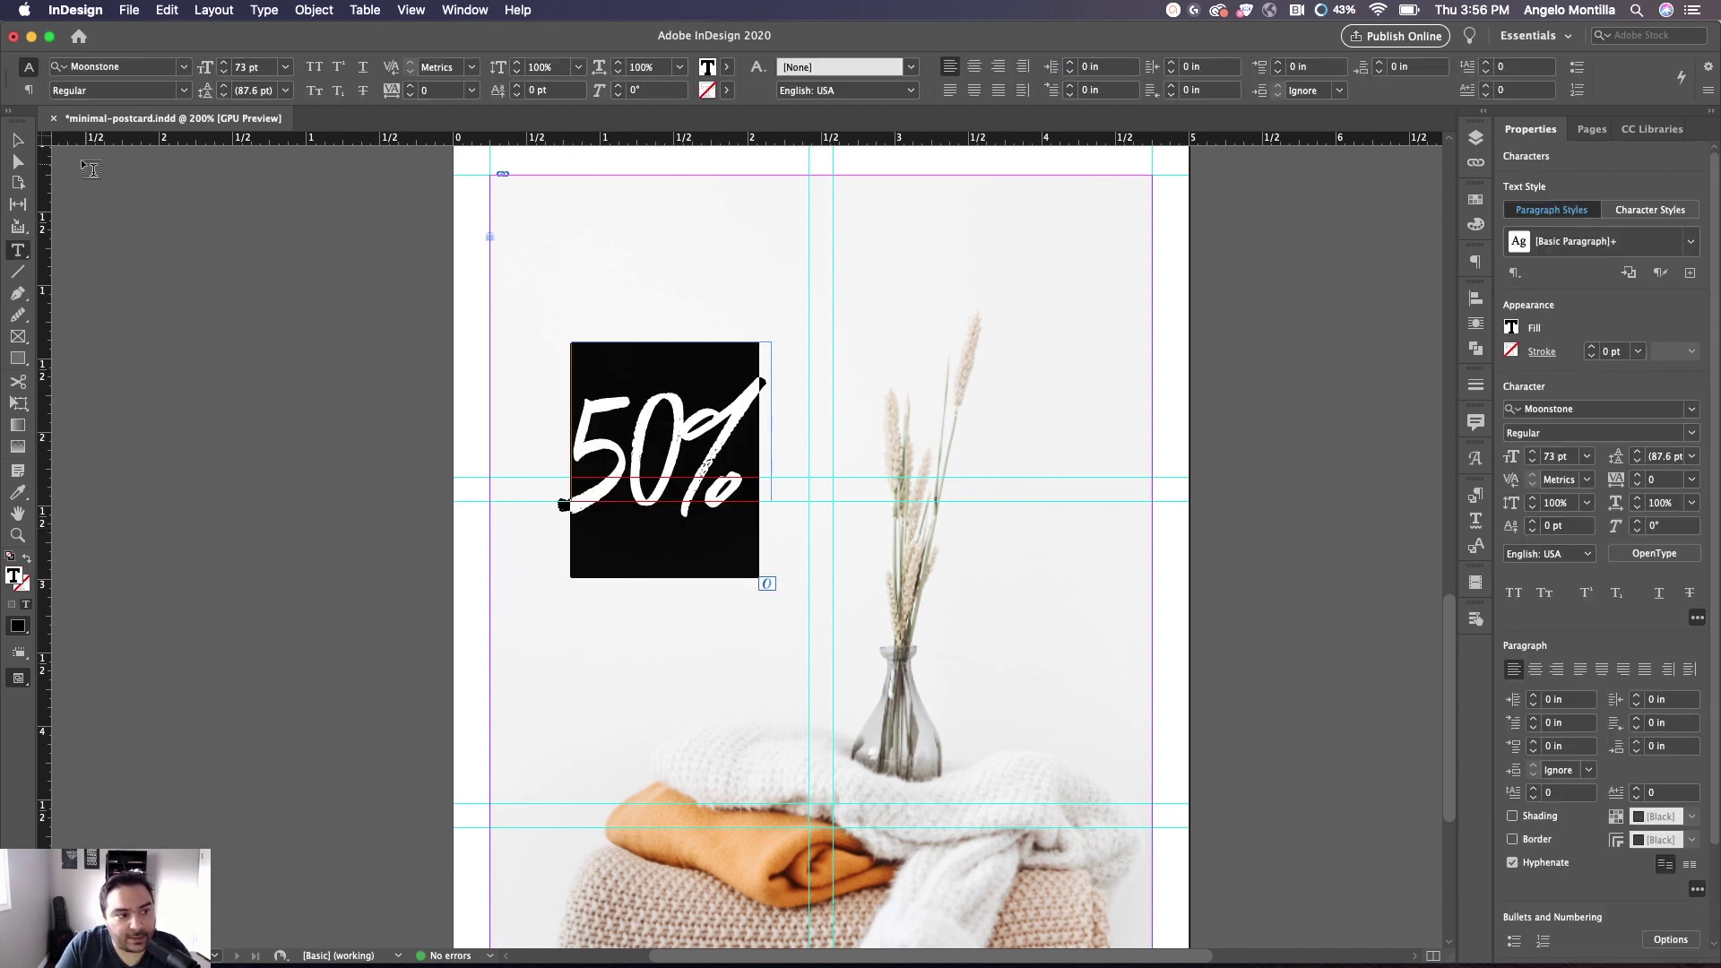
key("Escape")
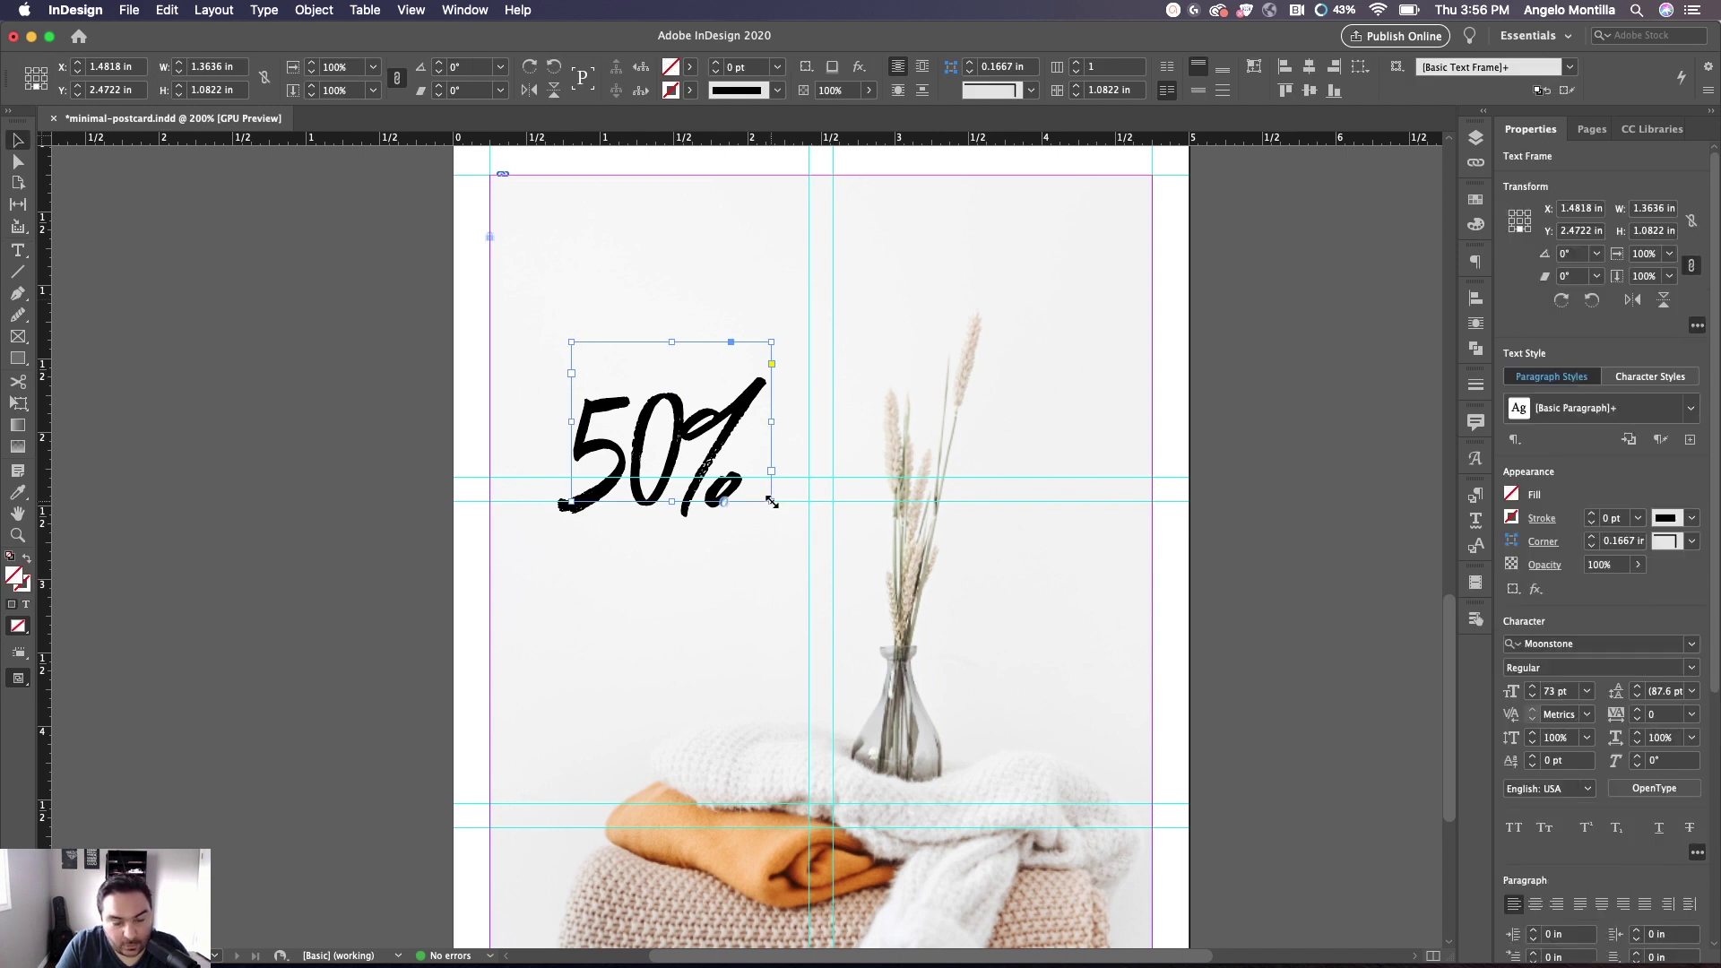
left_click_drag(771, 502, 811, 537)
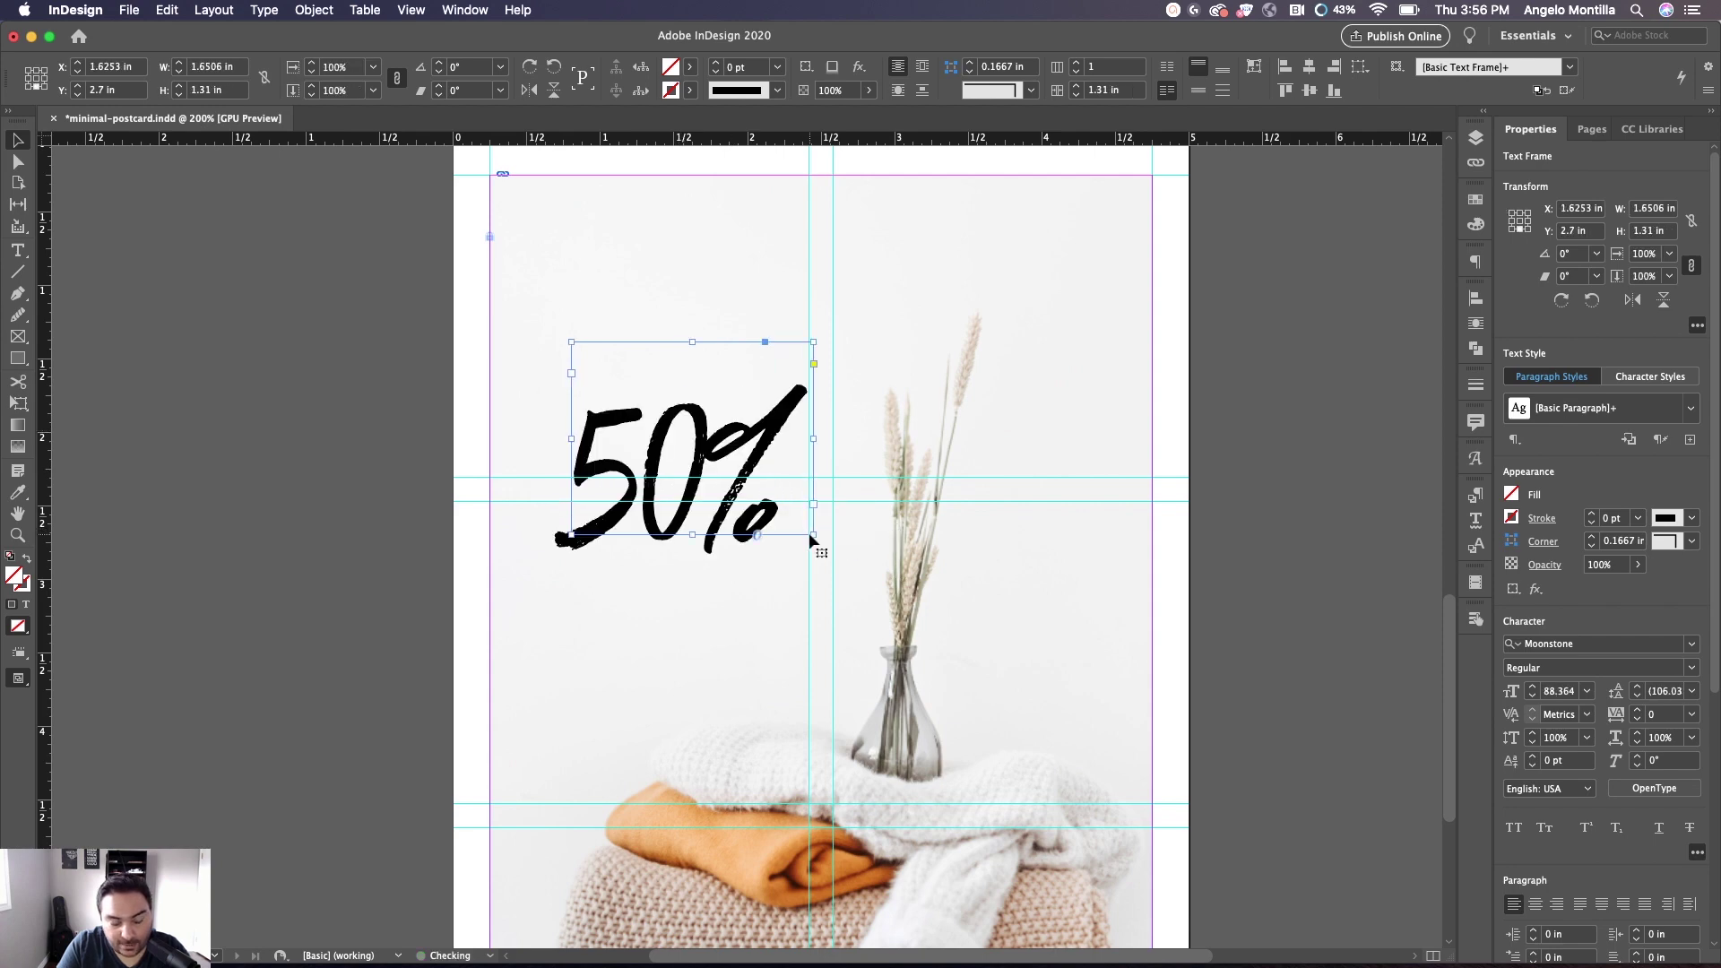
key("super+z")
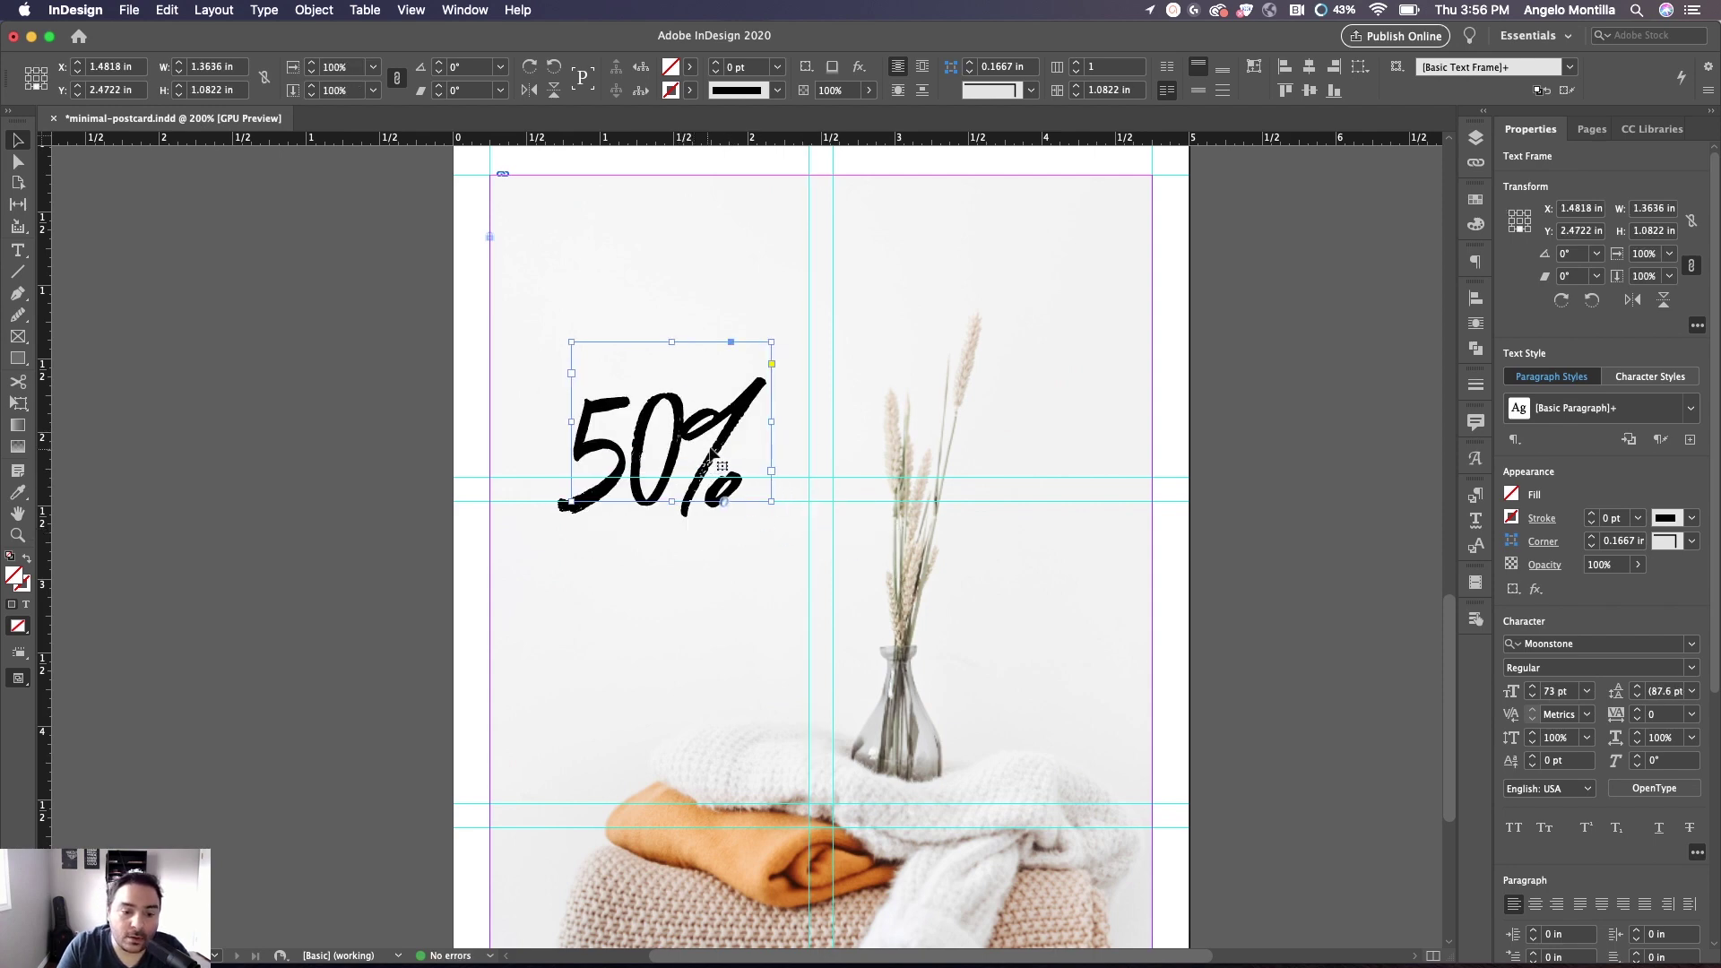
Reduce the selected "50%" text stepwise to 61 pt
triple_click(724, 442)
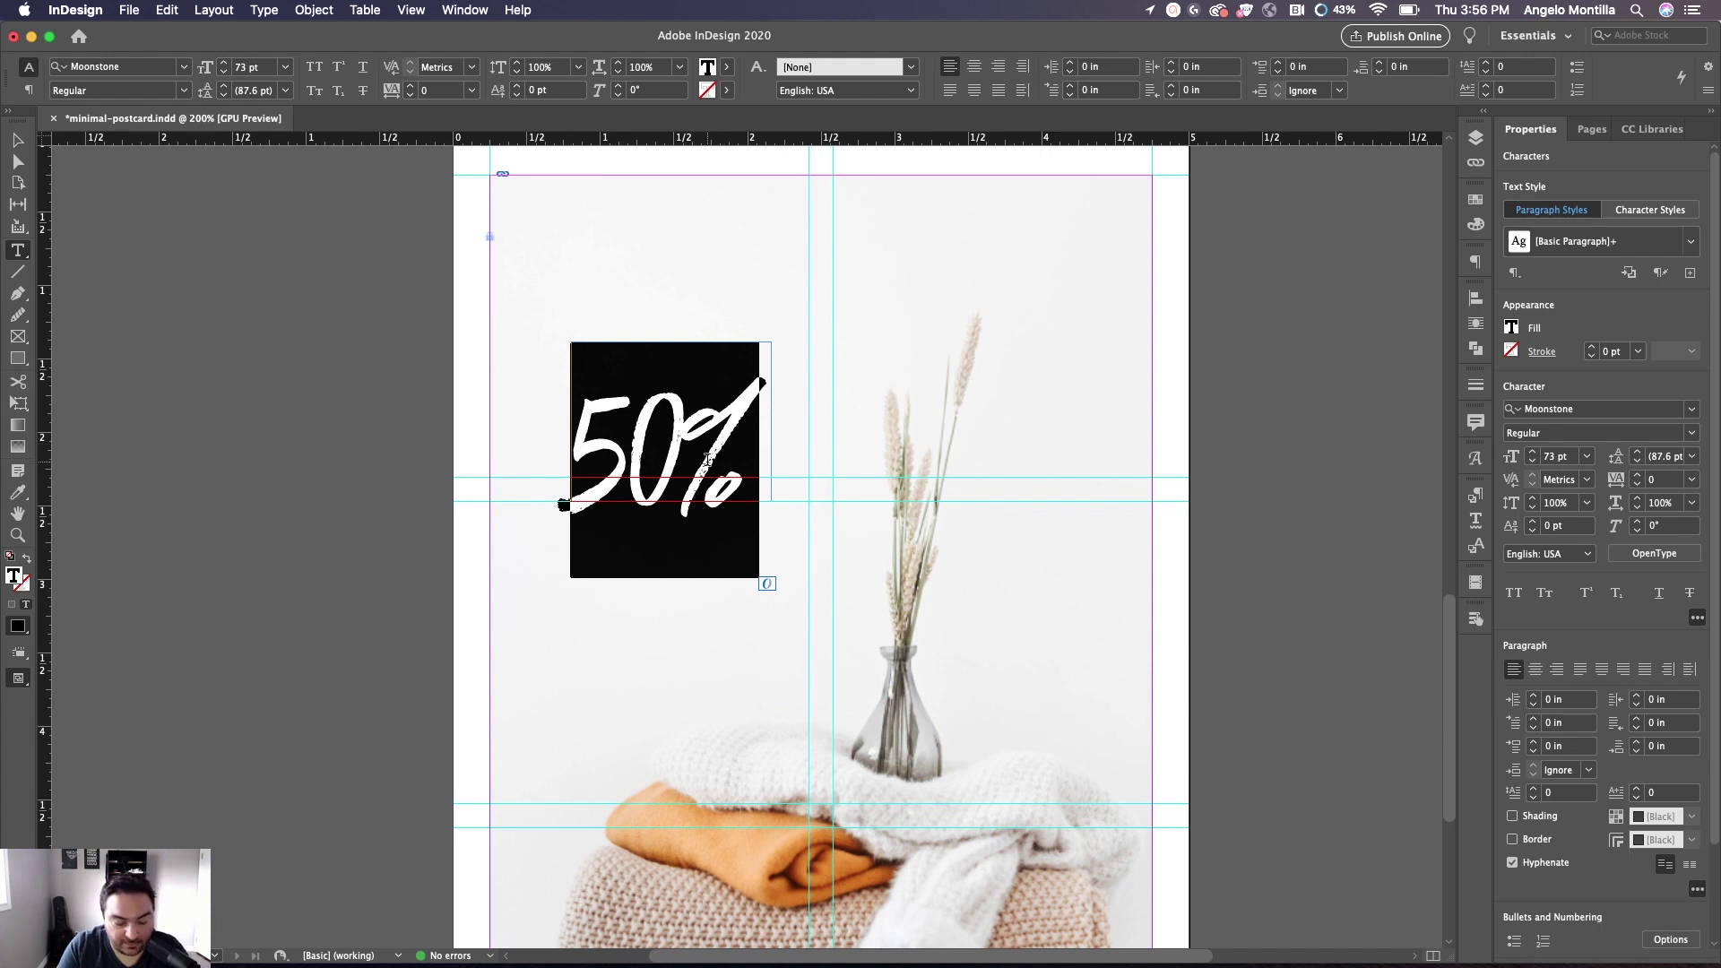
key("super")
key("super+shift+comma")
key("super+shift+comma")
key("super+shift+comma")
key("super+shift+comma")
key("super+shift+comma")
key("super+shift+comma")
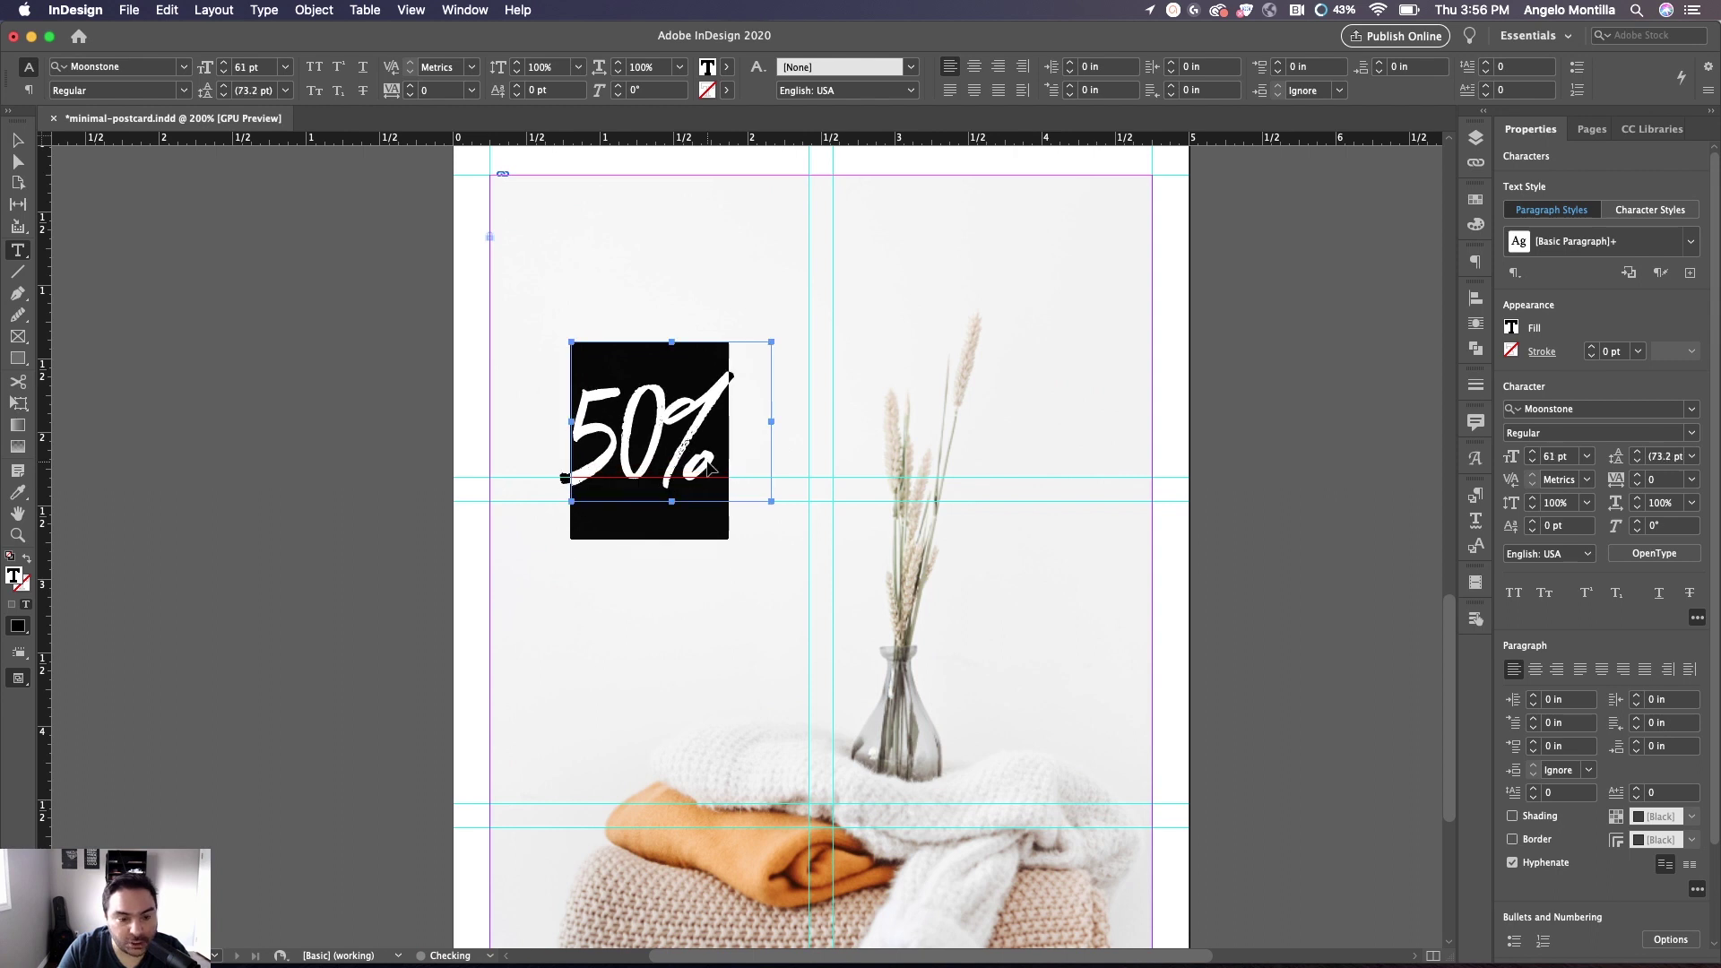
Increase the "50%" text size stepwise back to 73 pt
key("super+shift+period")
key("super+shift+period")
key("super+shift+period")
key("super+shift+period")
key("super+shift+period")
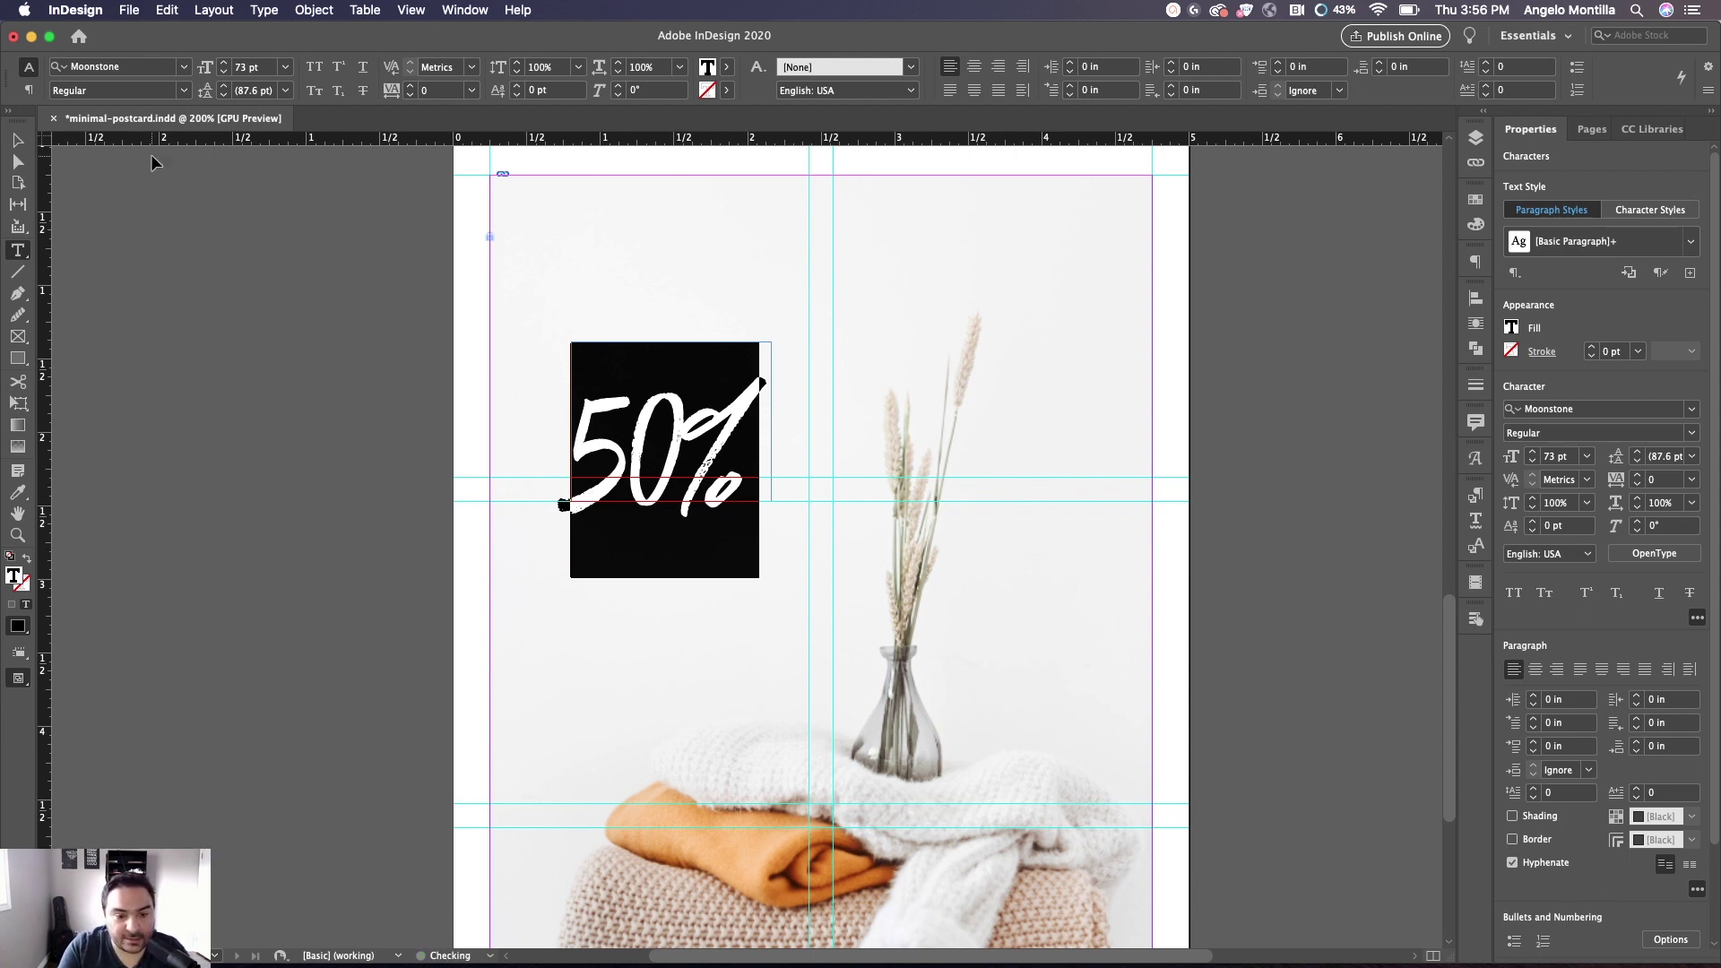
Try centre alignment on the "50%" text, change it to right alignment, and keep the text selected
key("super+shift+c")
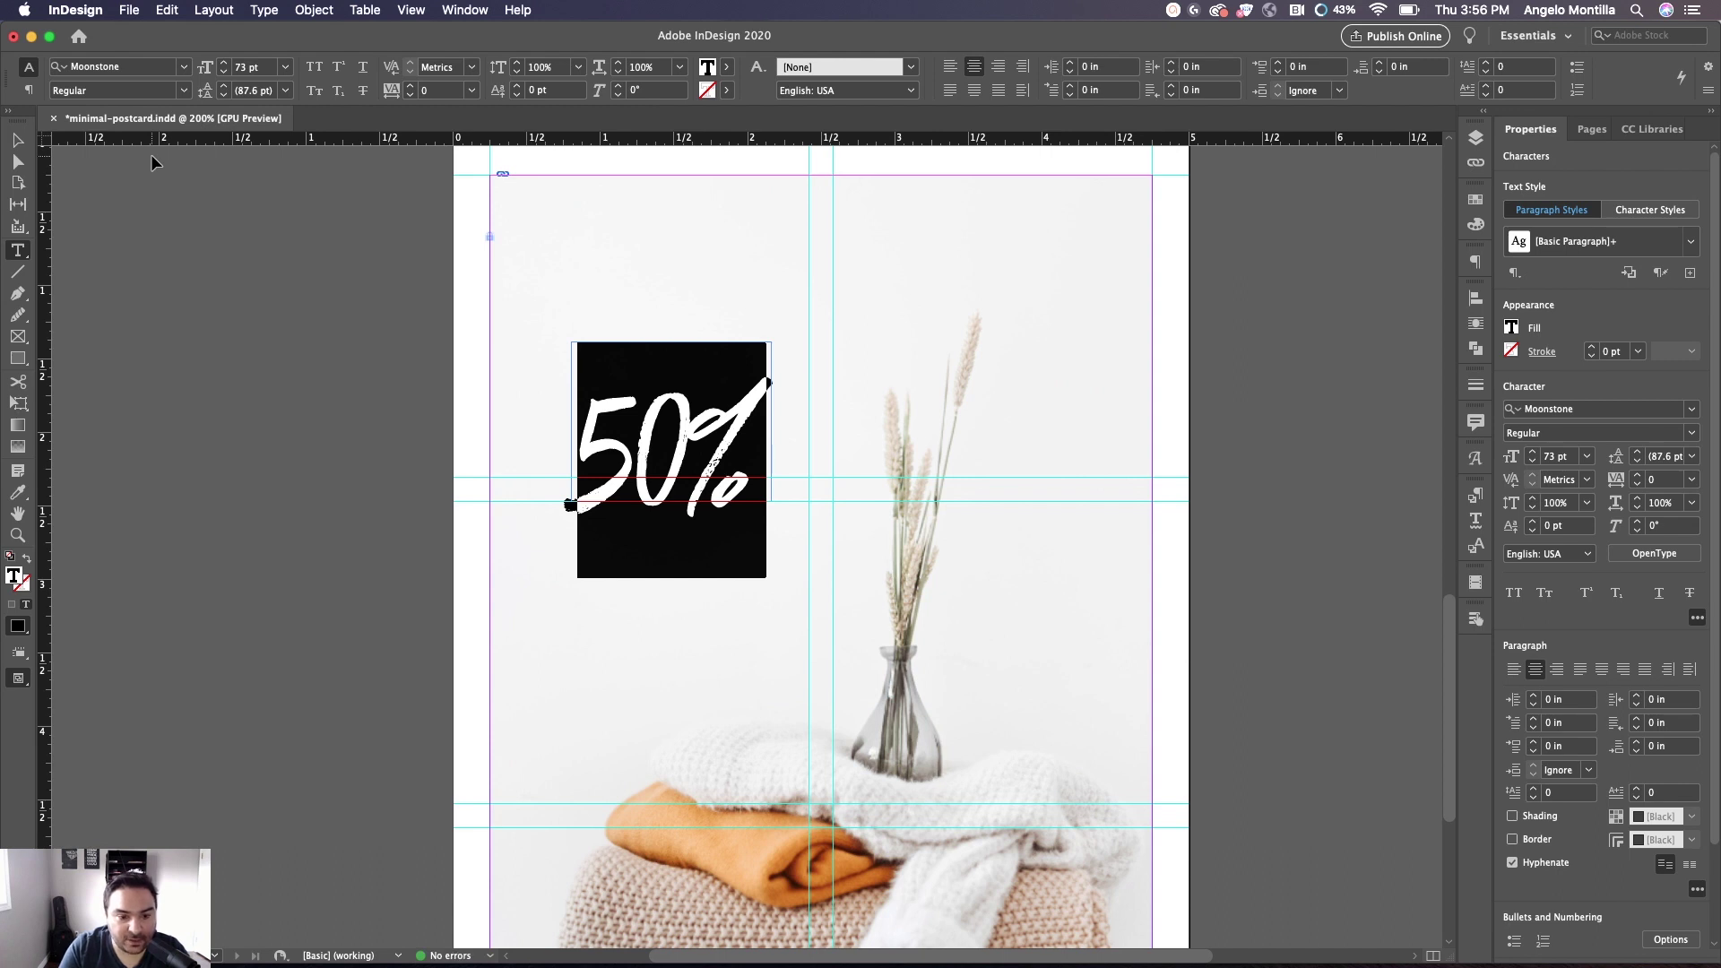
key("super+shift+r")
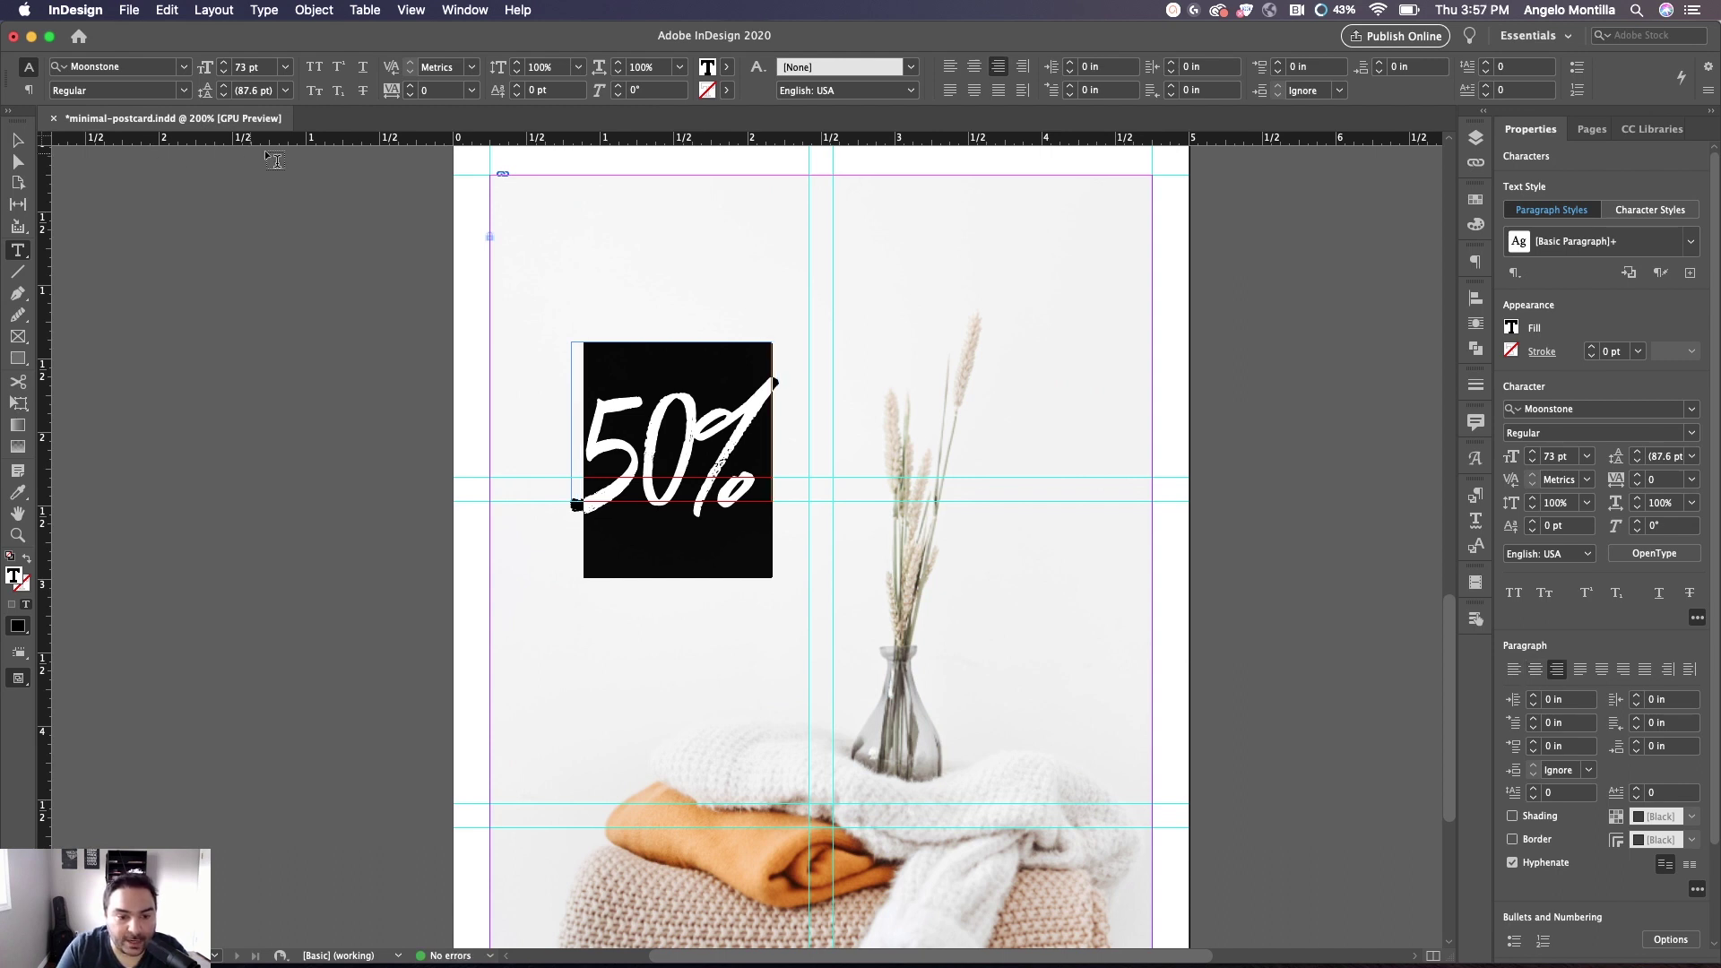
left_click_drag(751, 478, 570, 431)
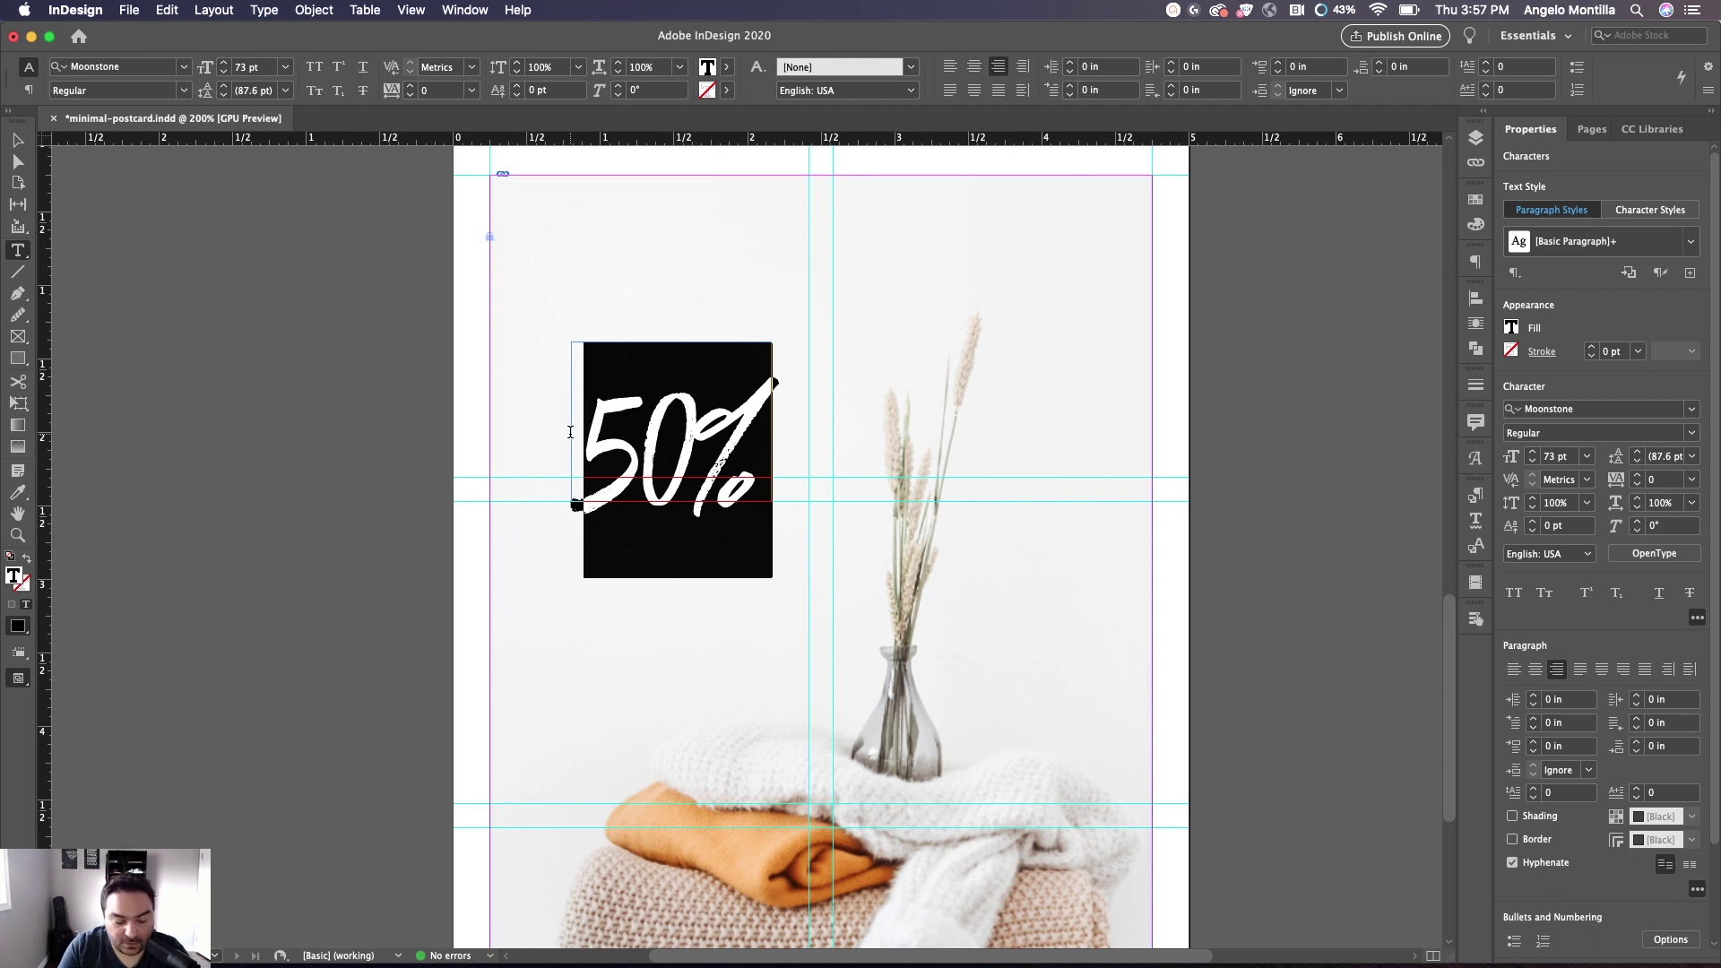
left_click_drag(755, 462, 568, 432)
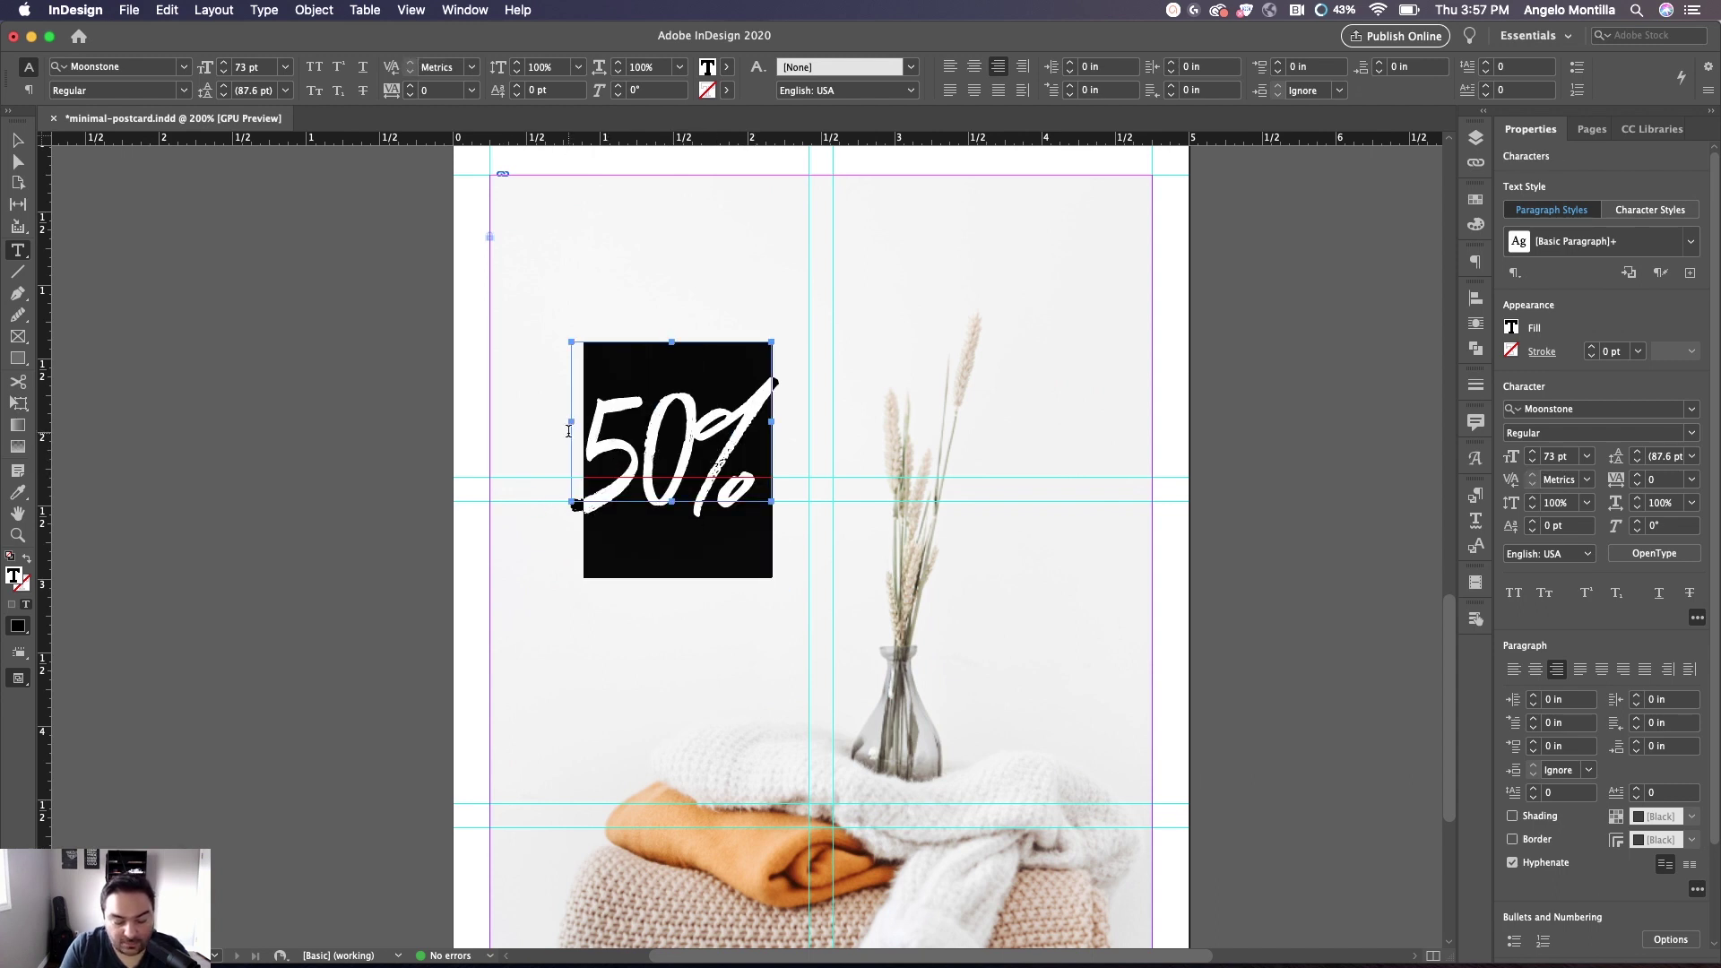
Left-align the "50%" text and deselect its frame
key("super+shift+l")
left_click(17, 141)
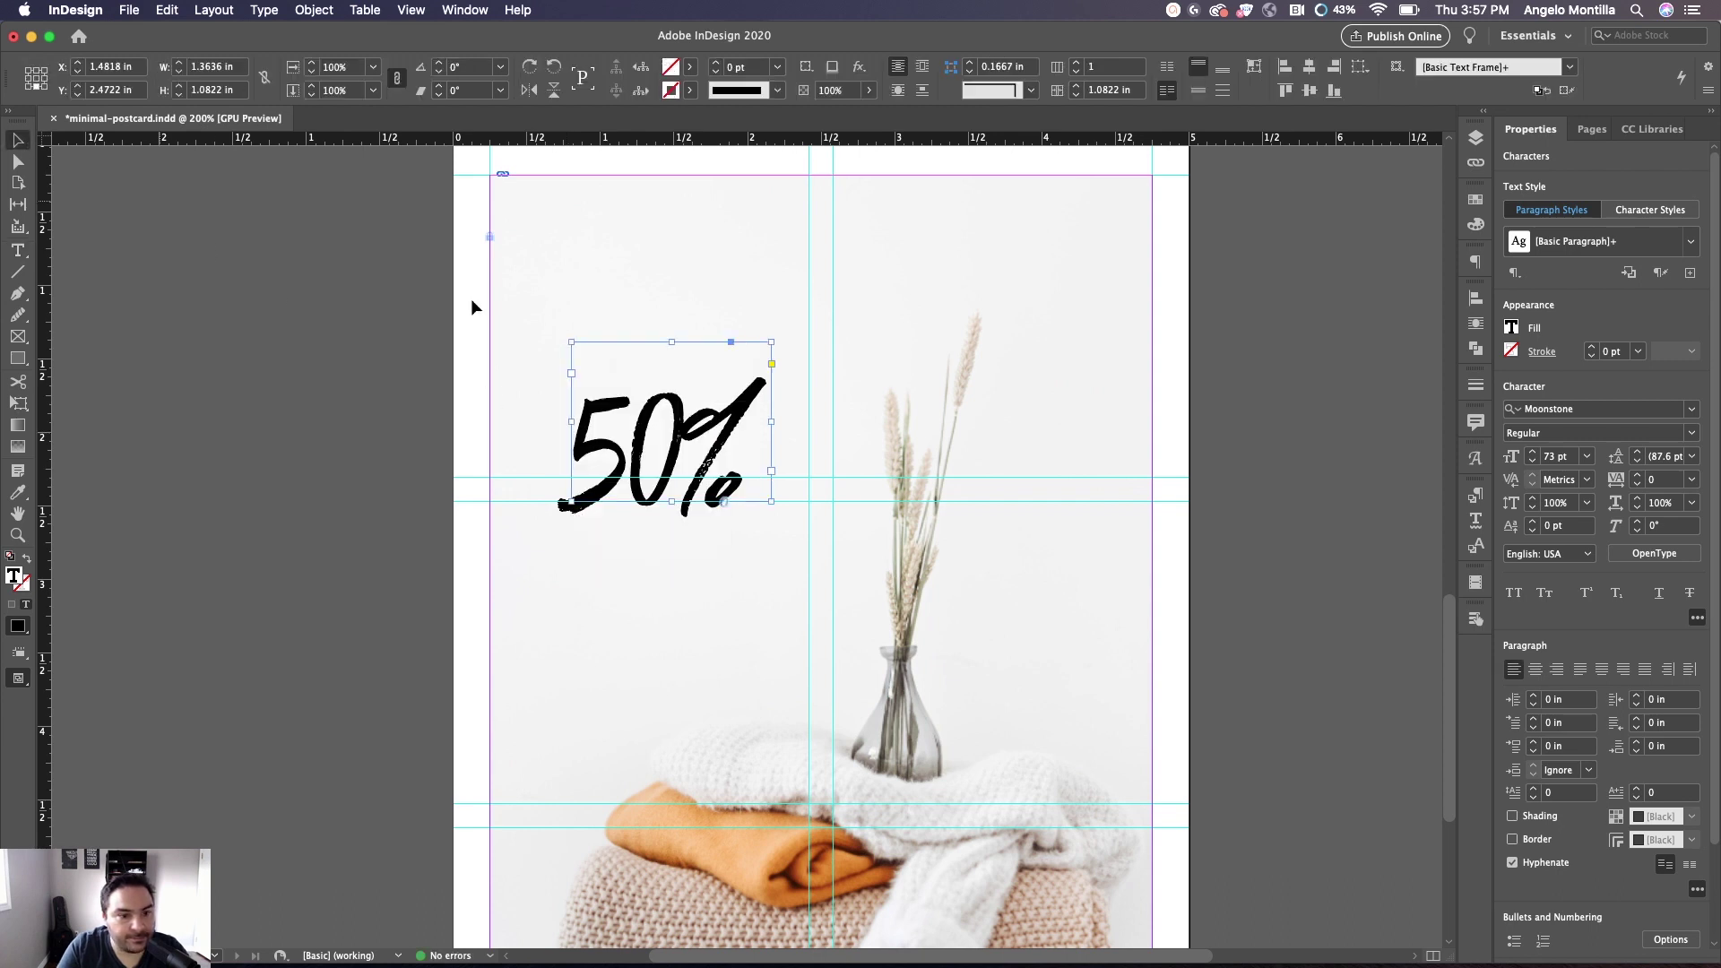
left_click(693, 328)
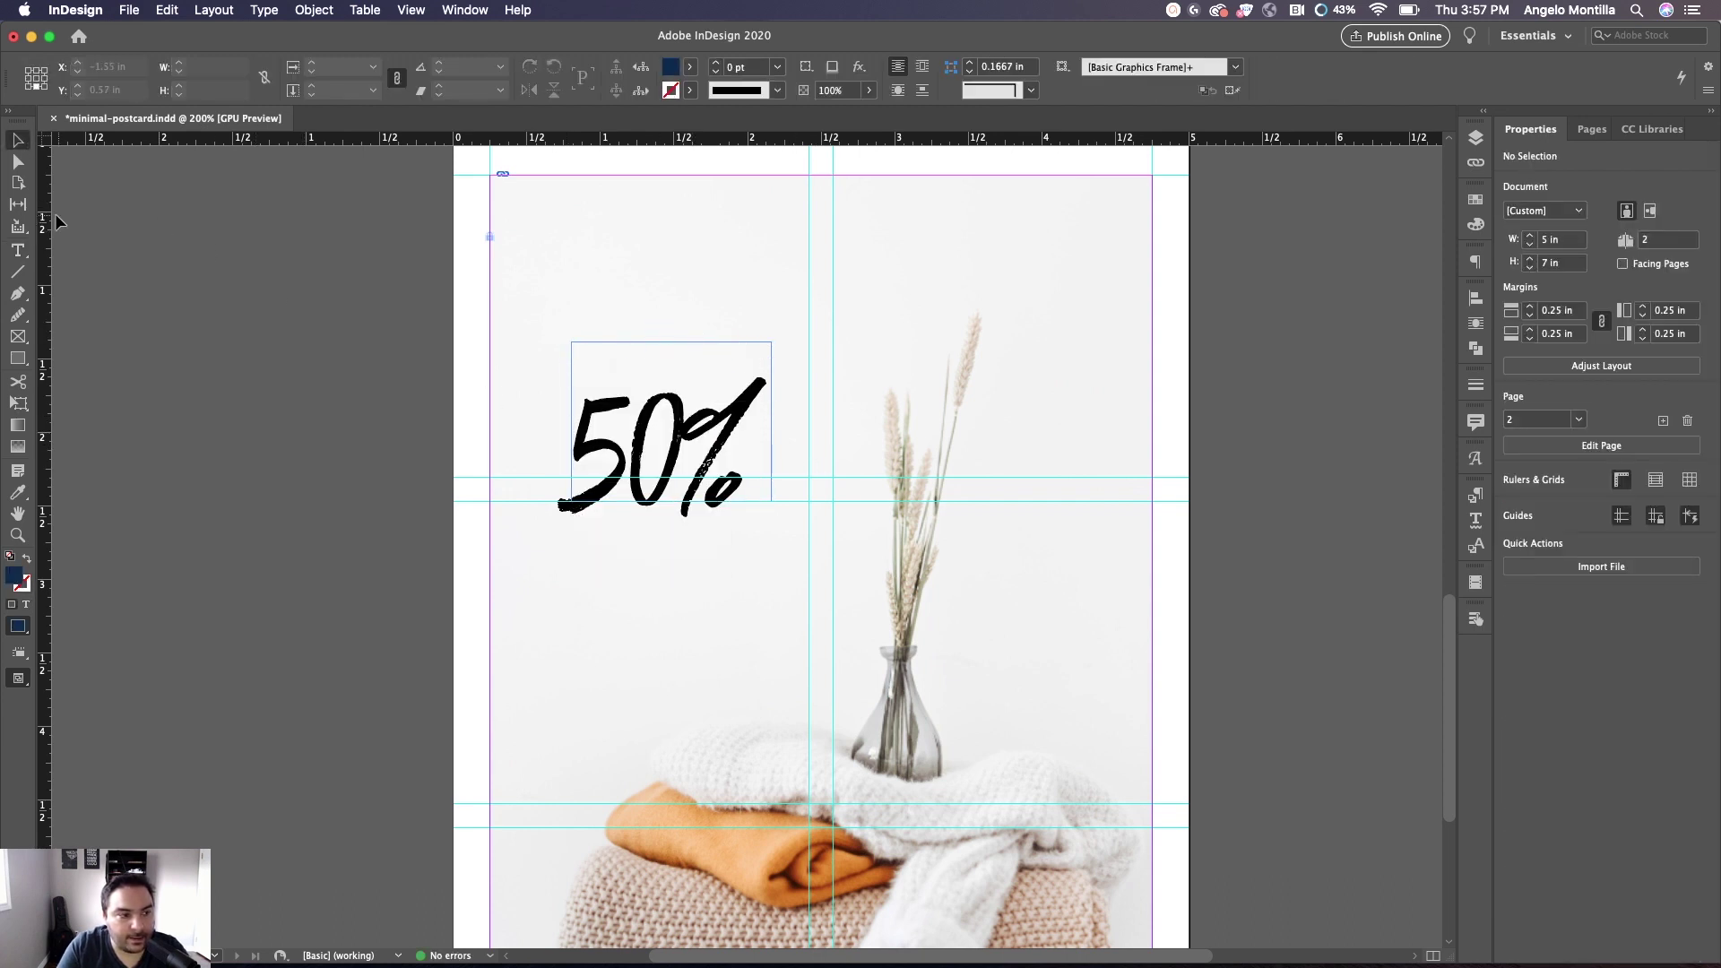
Create a small text frame above the "50%" headline containing the word "SALE"
left_click(18, 250)
left_click_drag(581, 247, 704, 281)
type("SALE")
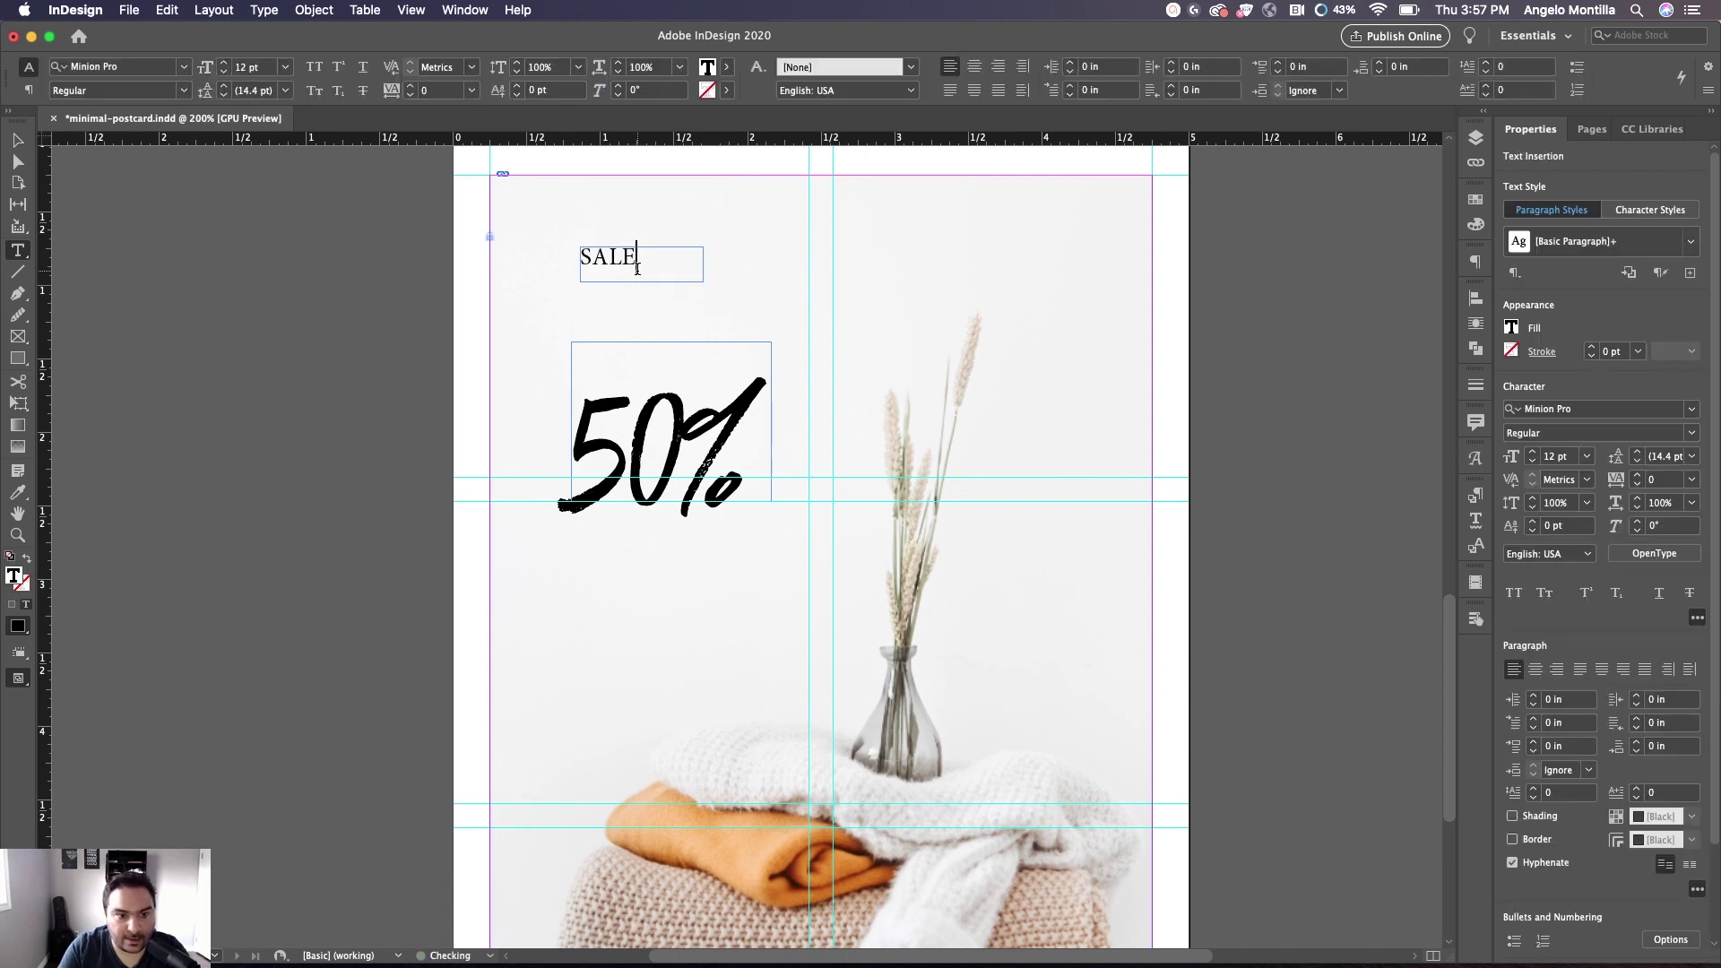
Set the "SALE" text in the Futura Lt BT Light font
key("super+a")
left_click(1560, 409)
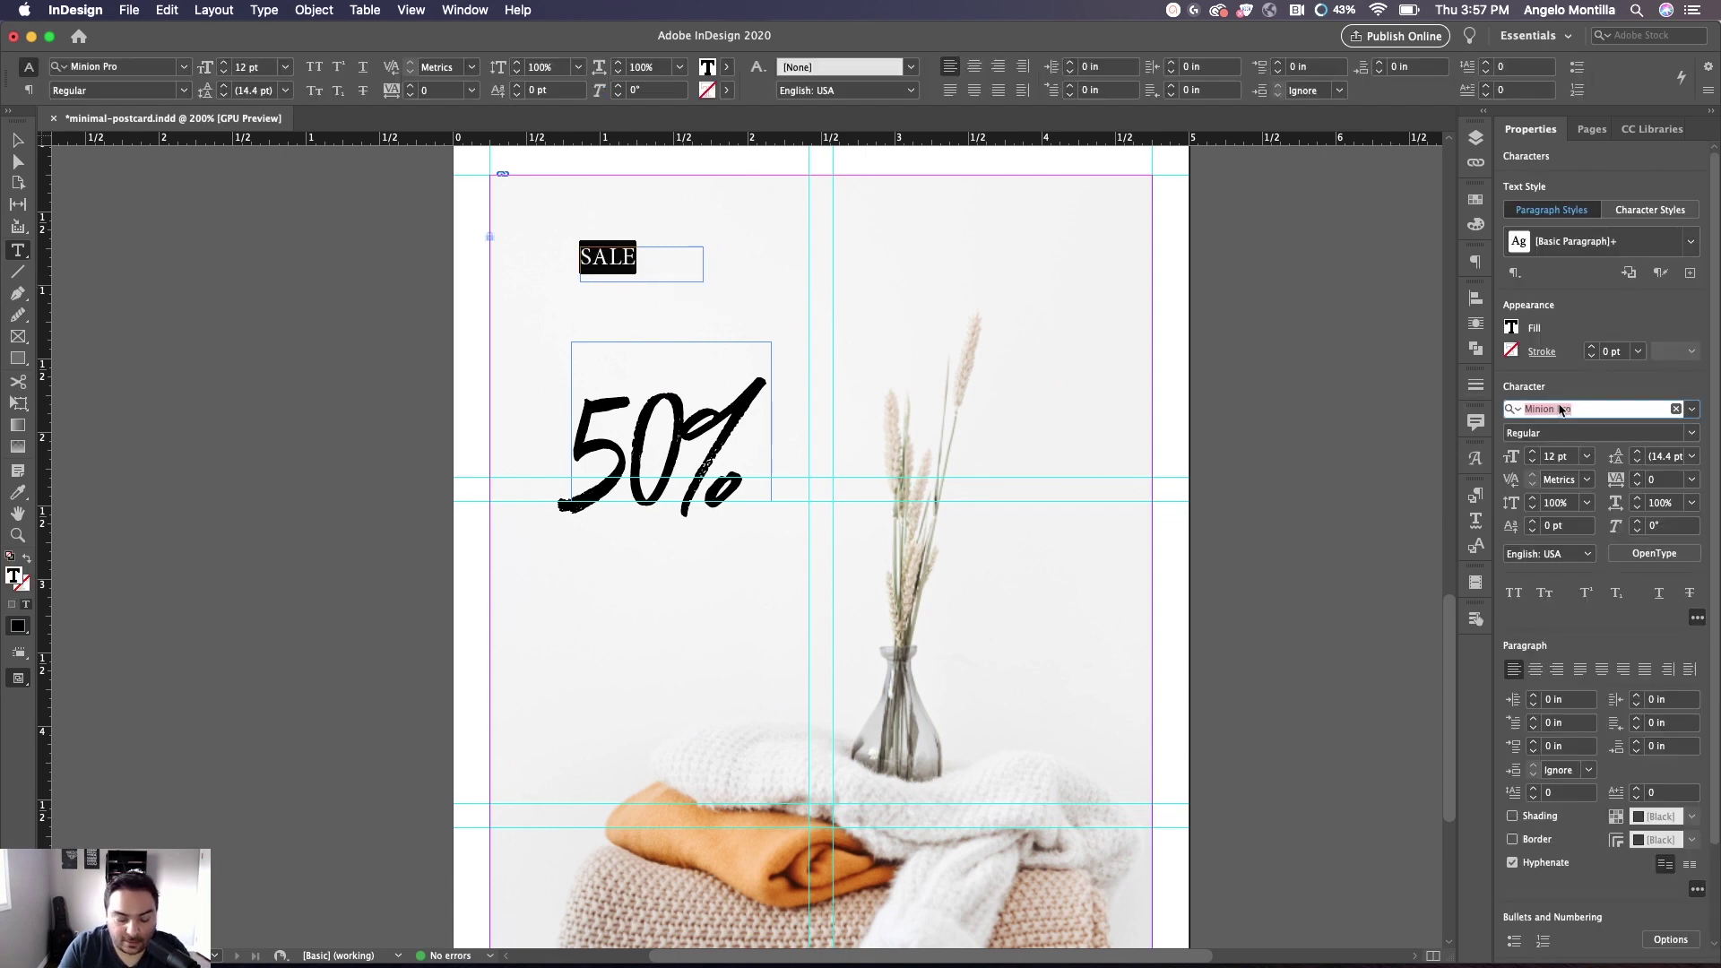
type("futur")
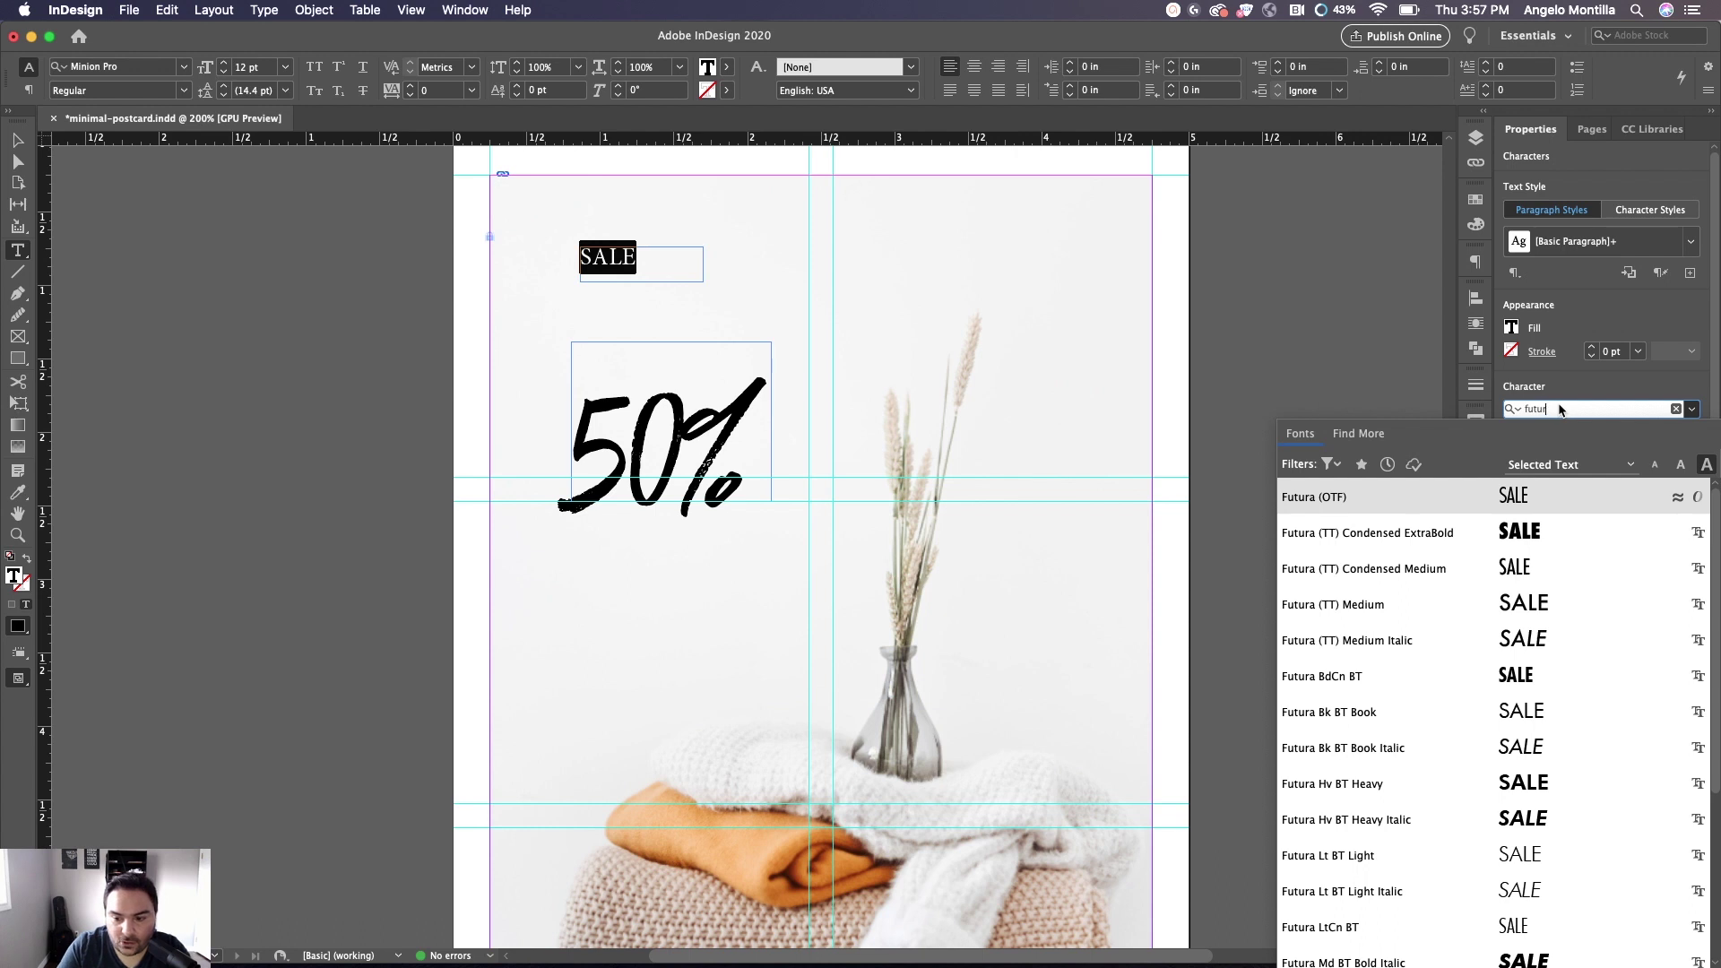
scroll(1362, 811, "down", 3)
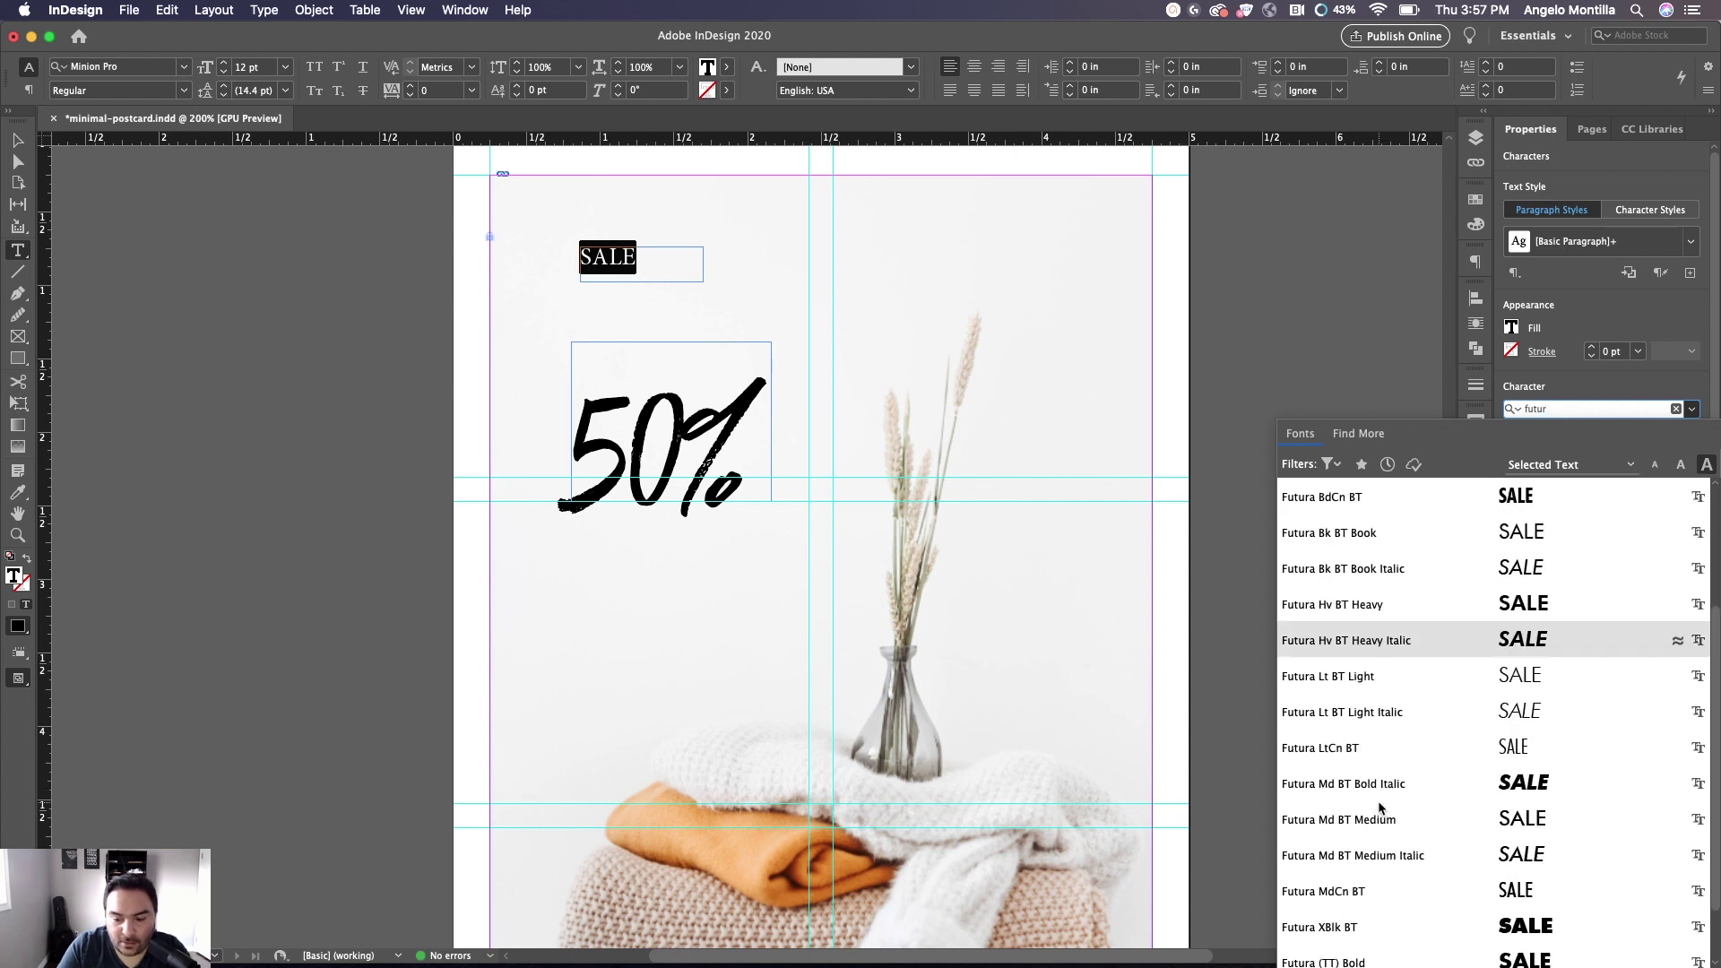
scroll(1379, 807, "down", 1)
scroll(1380, 808, "up", 1)
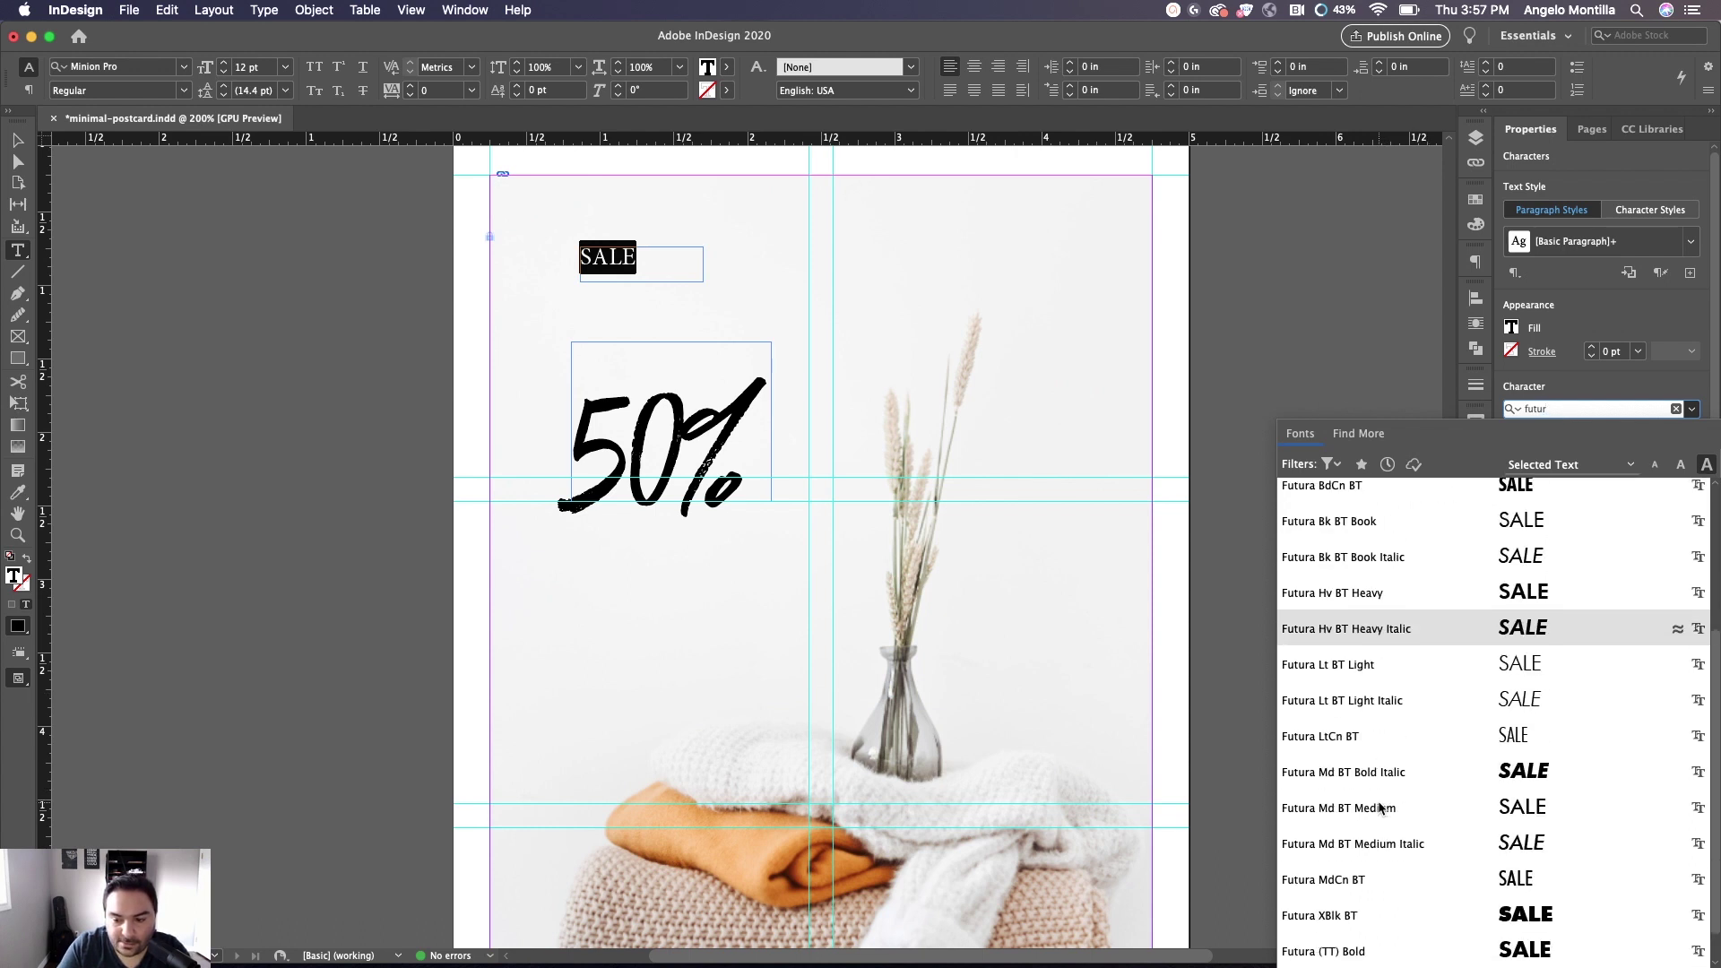
left_click(1361, 666)
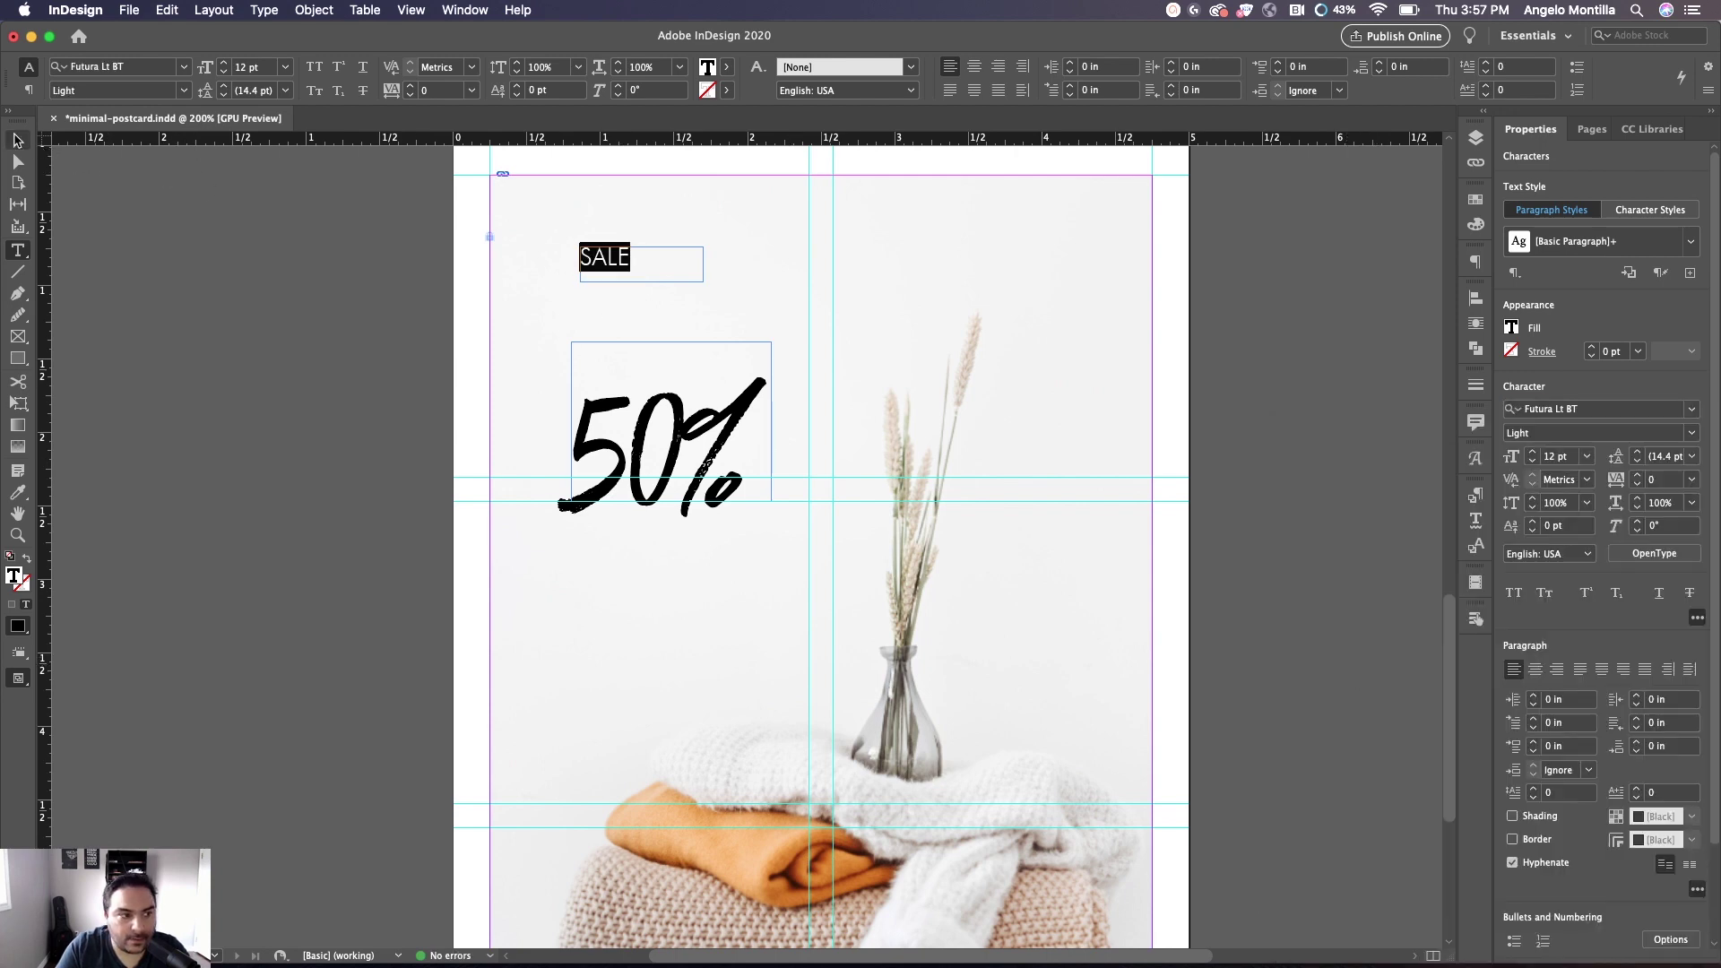
Fit the "SALE" frame to its text and place it just after the percent sign, at about X 2.25 in, Y 2.46 in
left_click(18, 140)
double_click(703, 280)
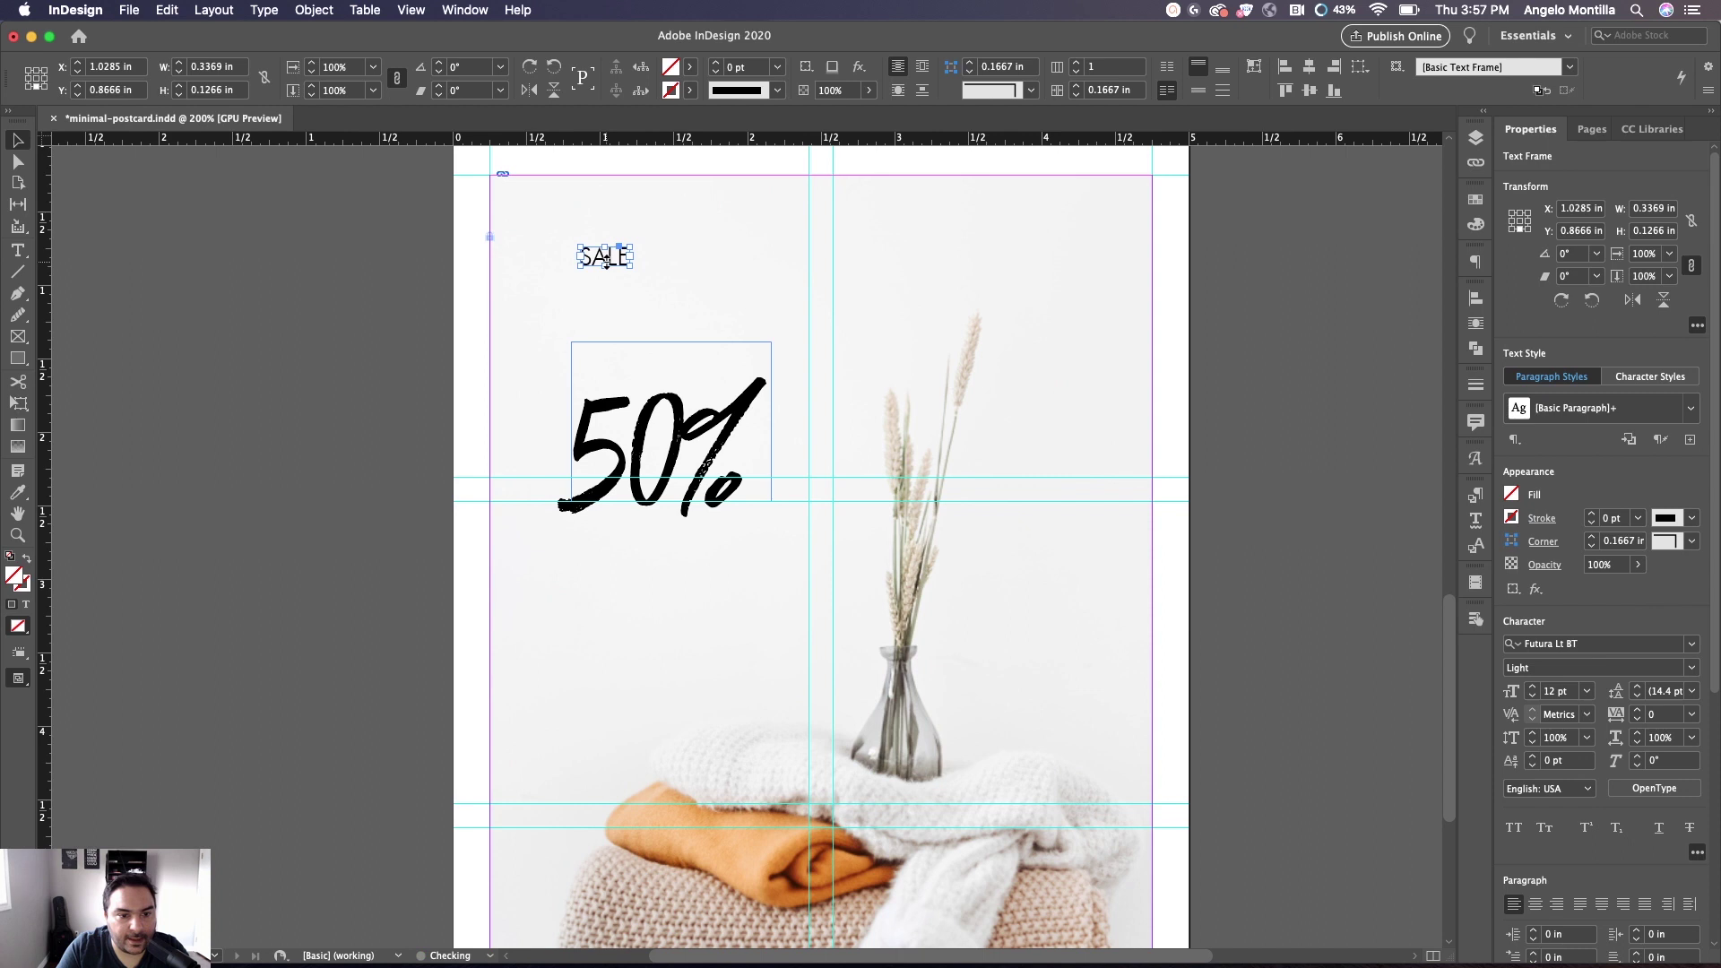
key("super+equal")
left_click_drag(627, 260, 810, 491)
left_click(1006, 616)
key("w")
key("super+minus")
left_click(819, 457)
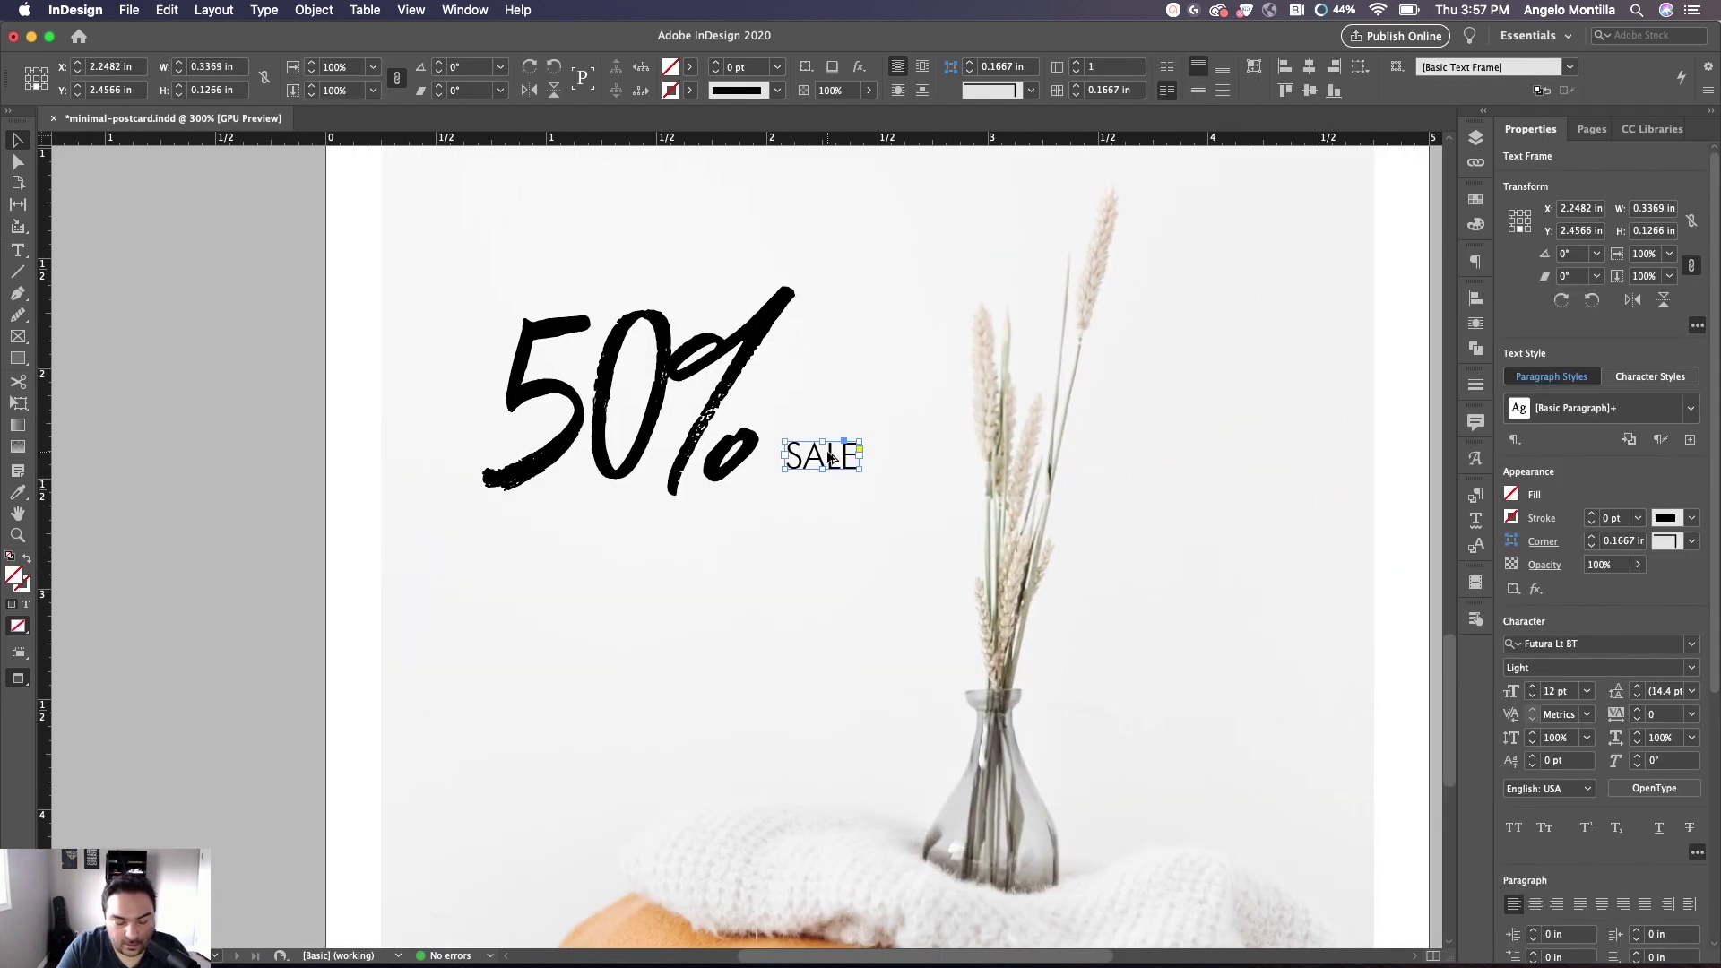
Duplicate the "SALE" frame below the headline, aligned to its left edge, and enlarge the copy to about 1.7 by 0.64 in
left_click_drag(830, 458, 540, 574)
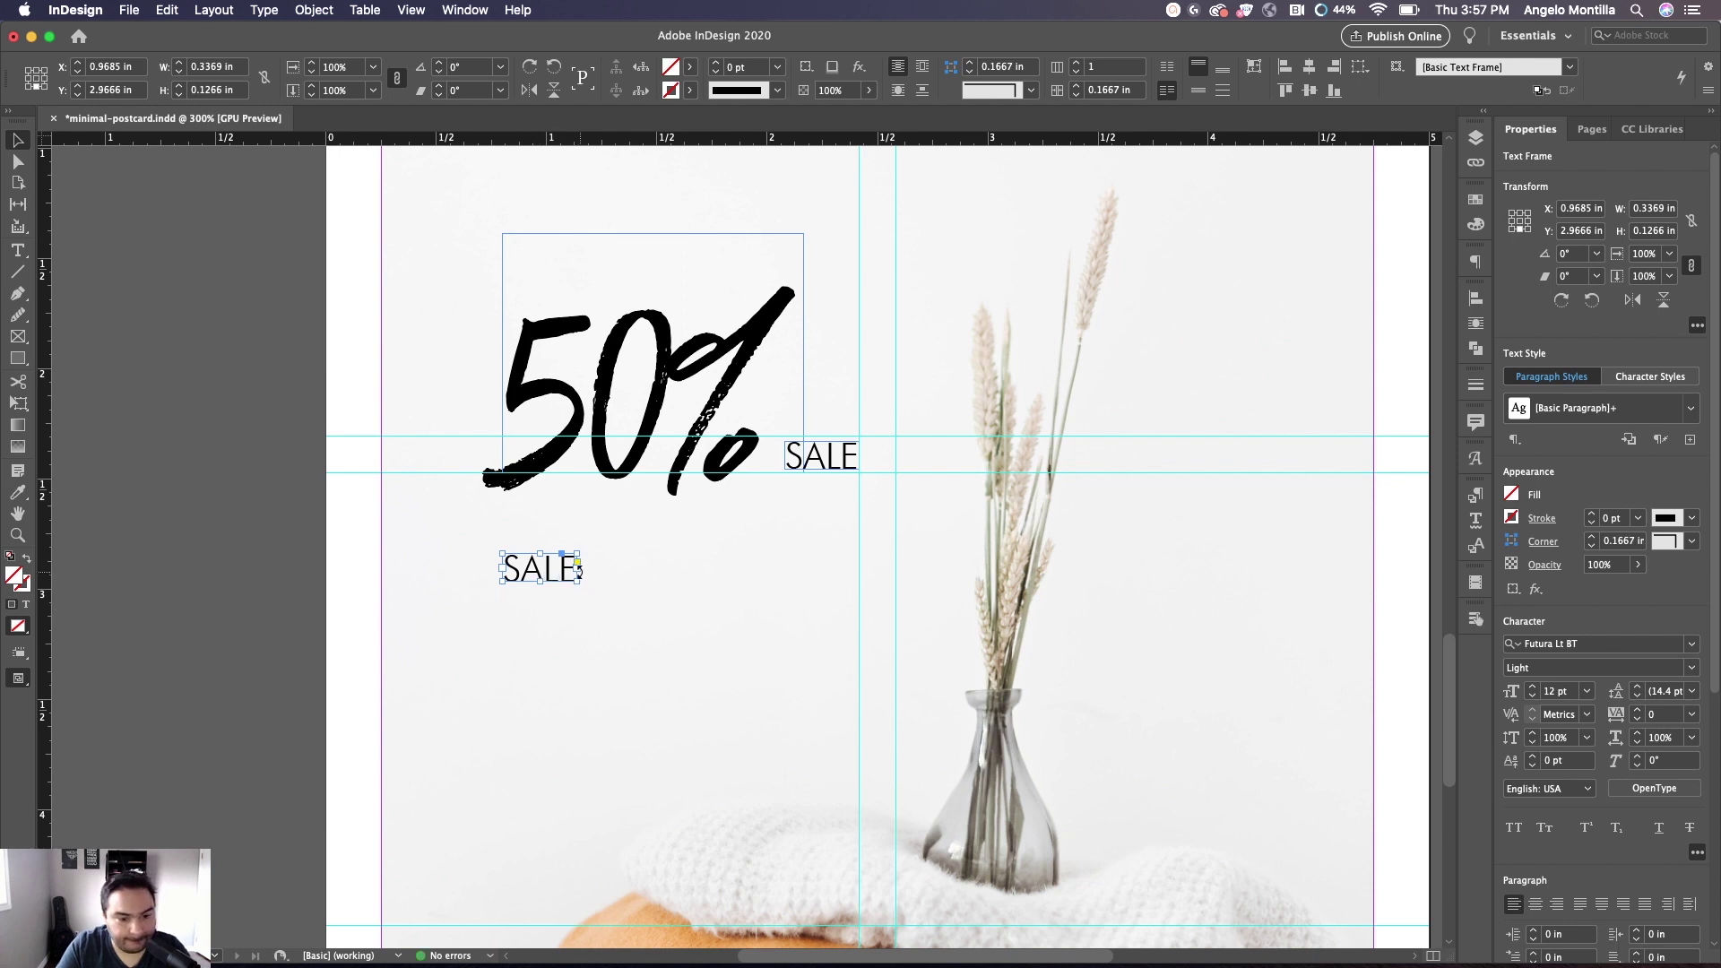
left_click_drag(576, 566, 804, 591)
left_click_drag(654, 581, 655, 695)
left_click_drag(789, 633, 680, 590)
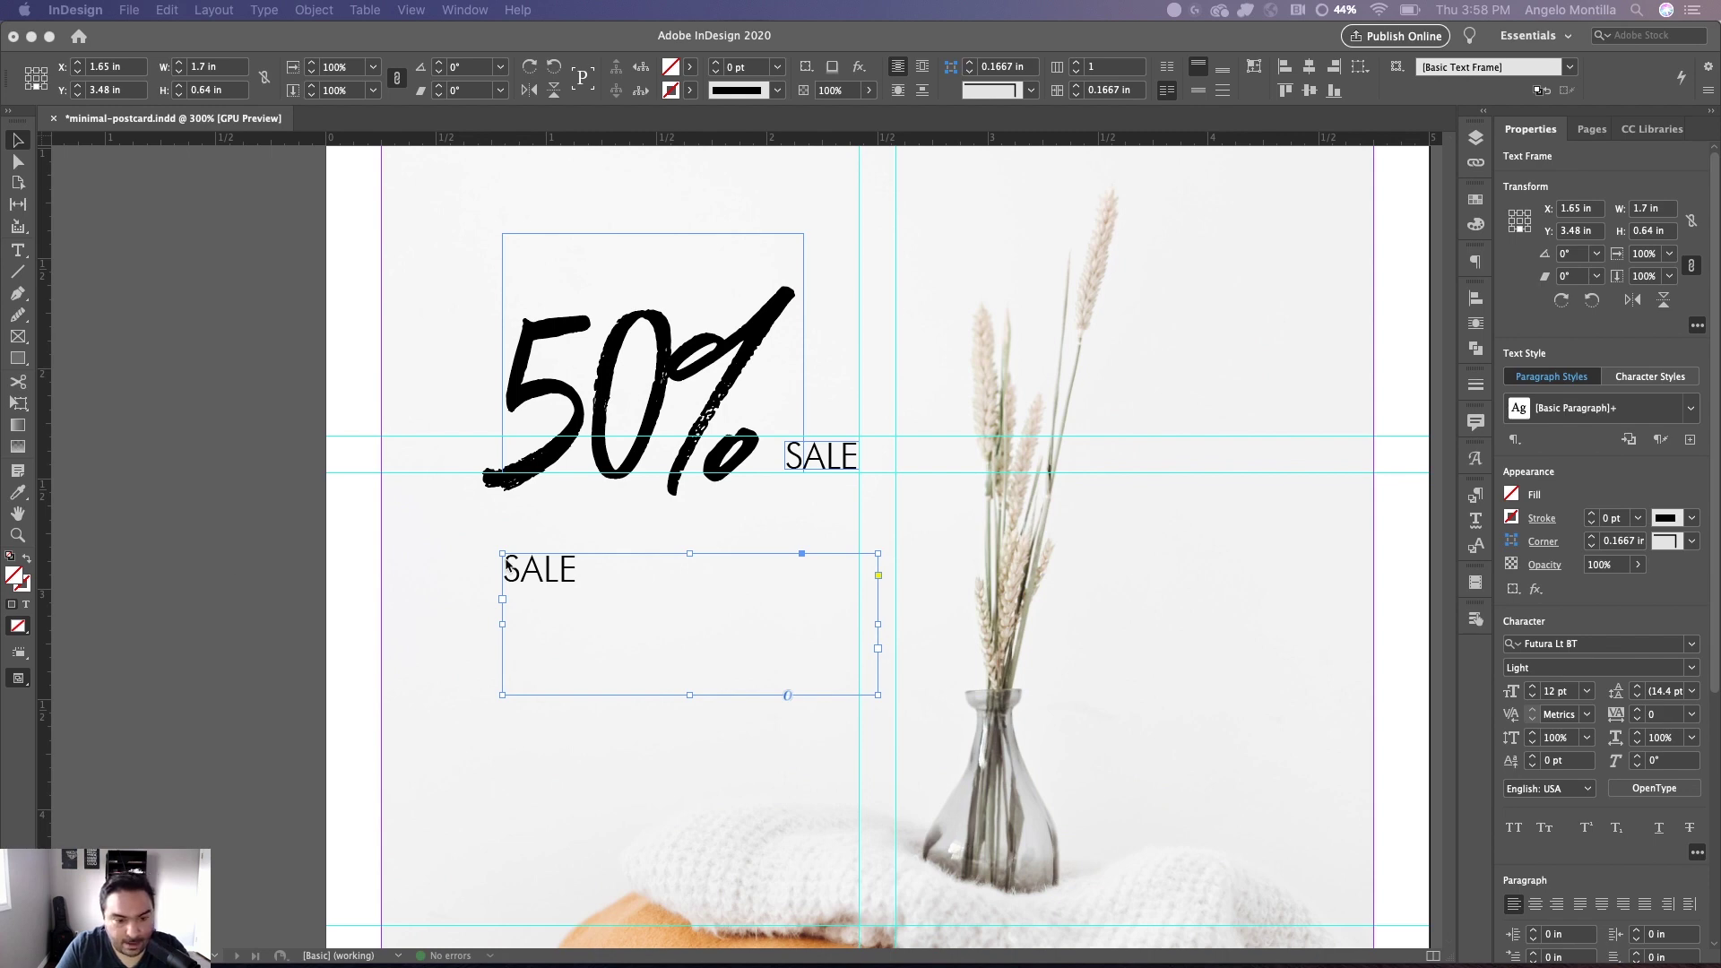
Replace the word in the enlarged frame with the copied "THIS WEEK ONLY! GET AN EXCLUSIVE DISCOUNT" promotional text
left_click(643, 576)
double_click(615, 583)
left_click_drag(600, 576, 492, 568)
key("super+v")
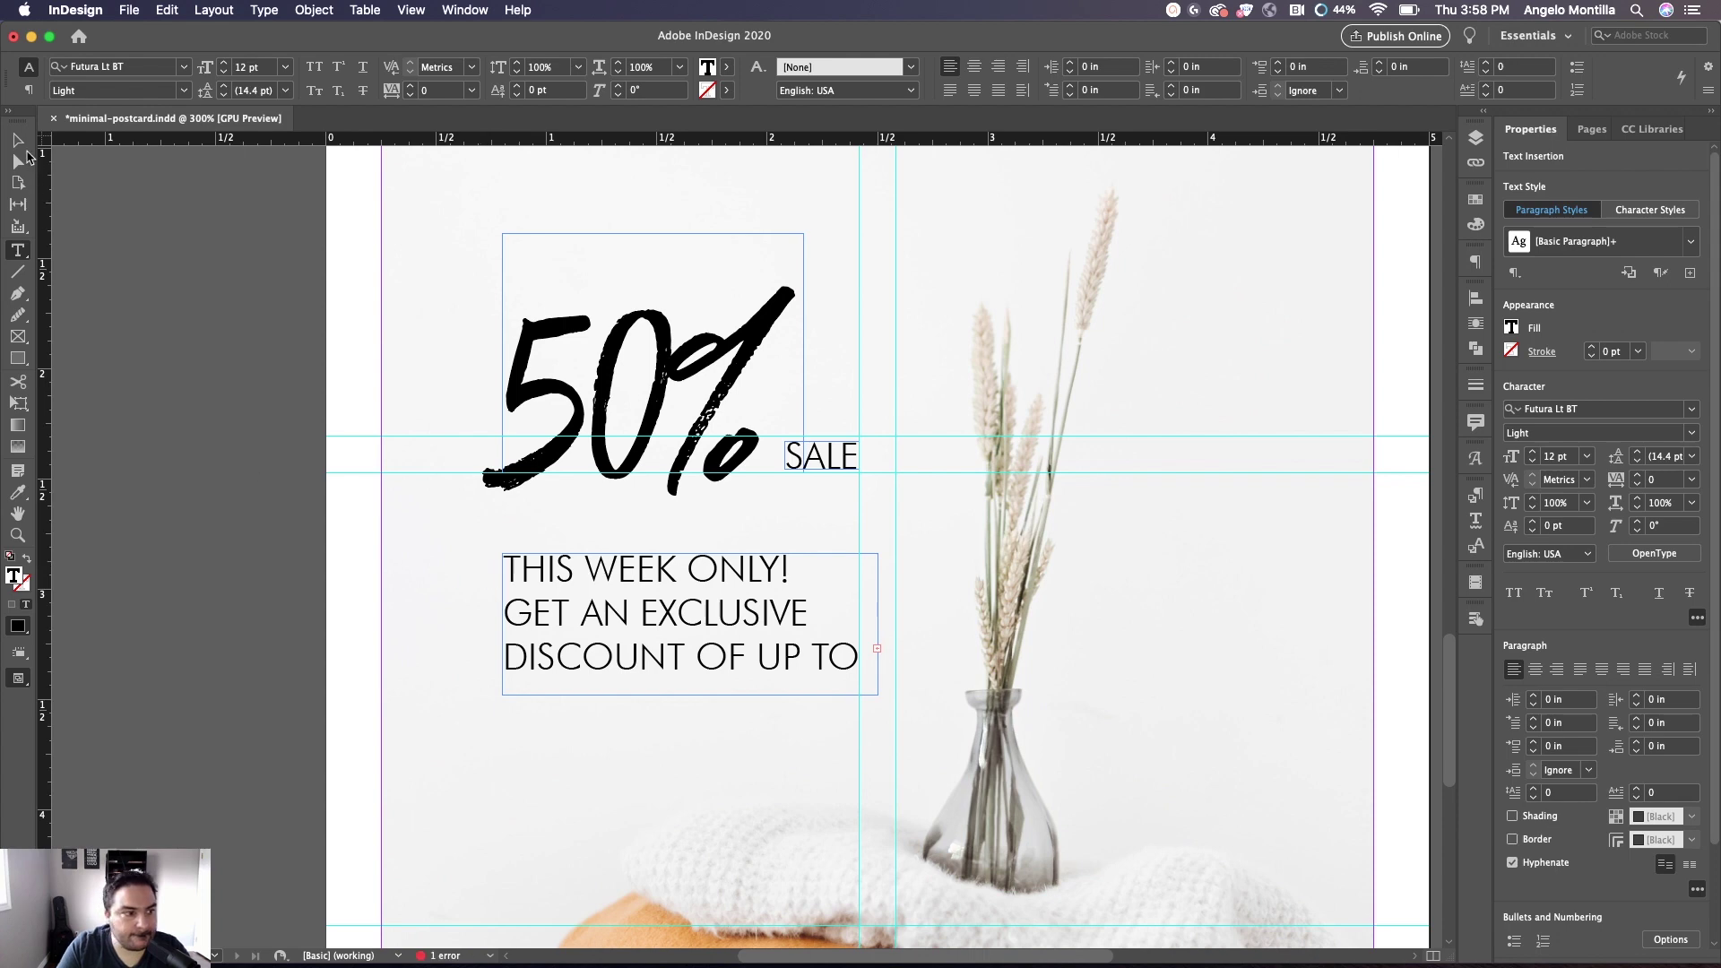
Set all of the promotional text to 6 pt
left_click(704, 609)
key("super+a")
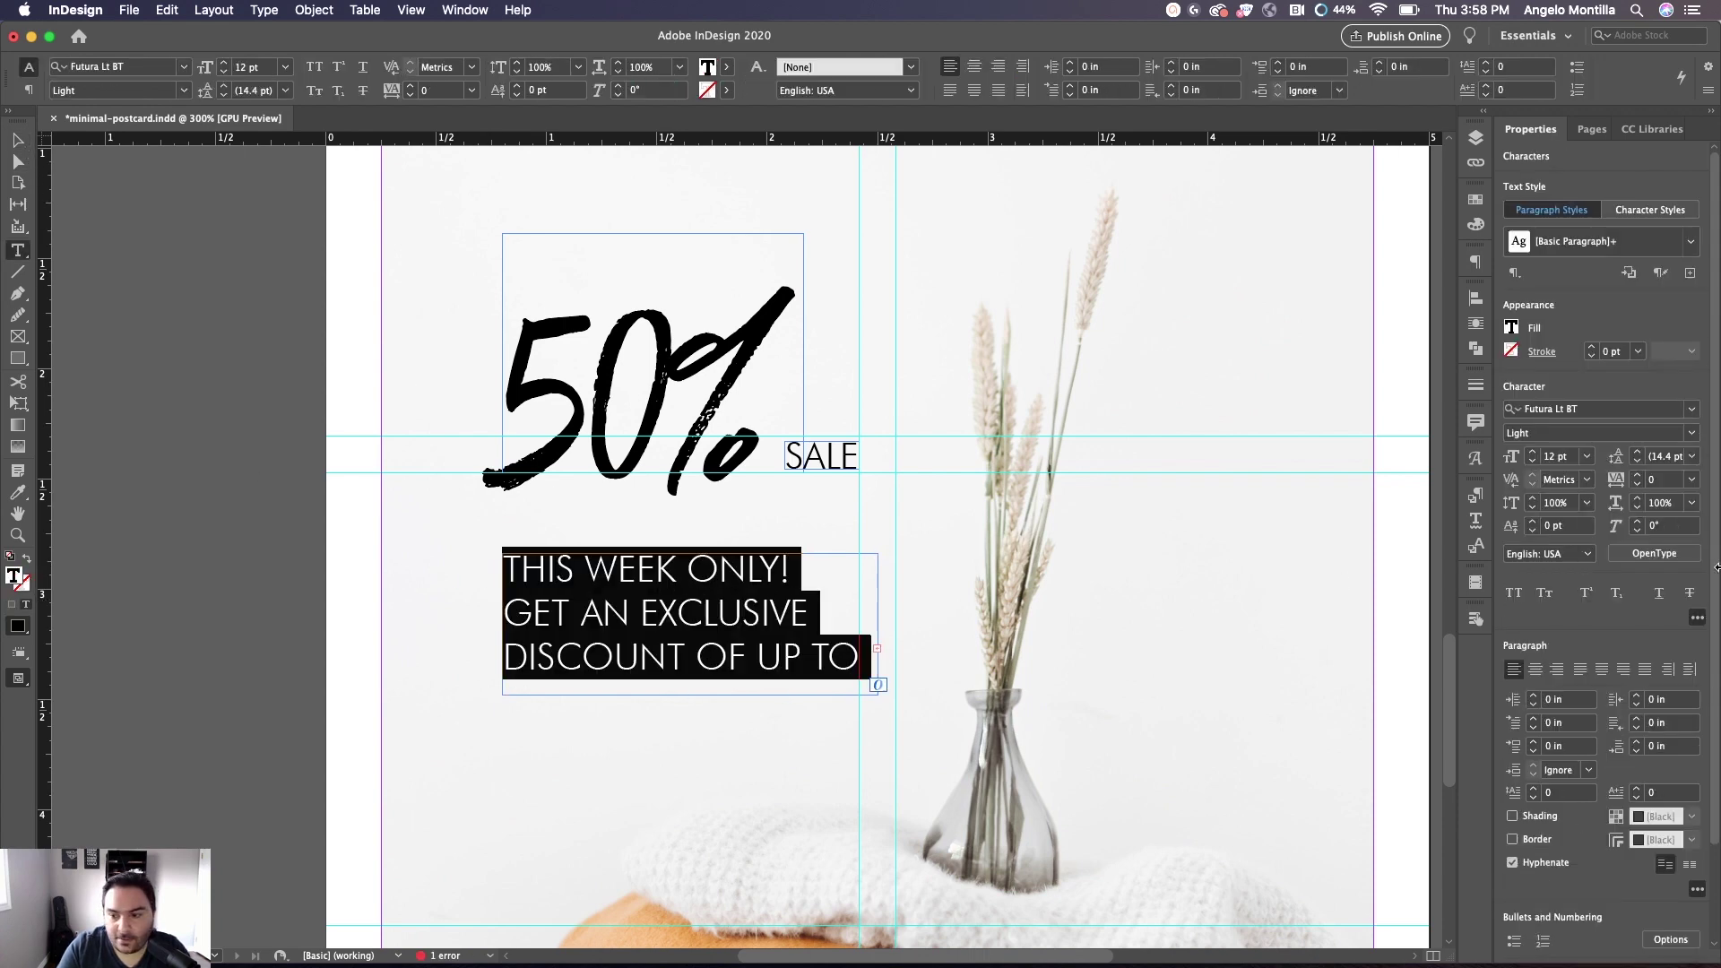
left_click(1553, 457)
type("6")
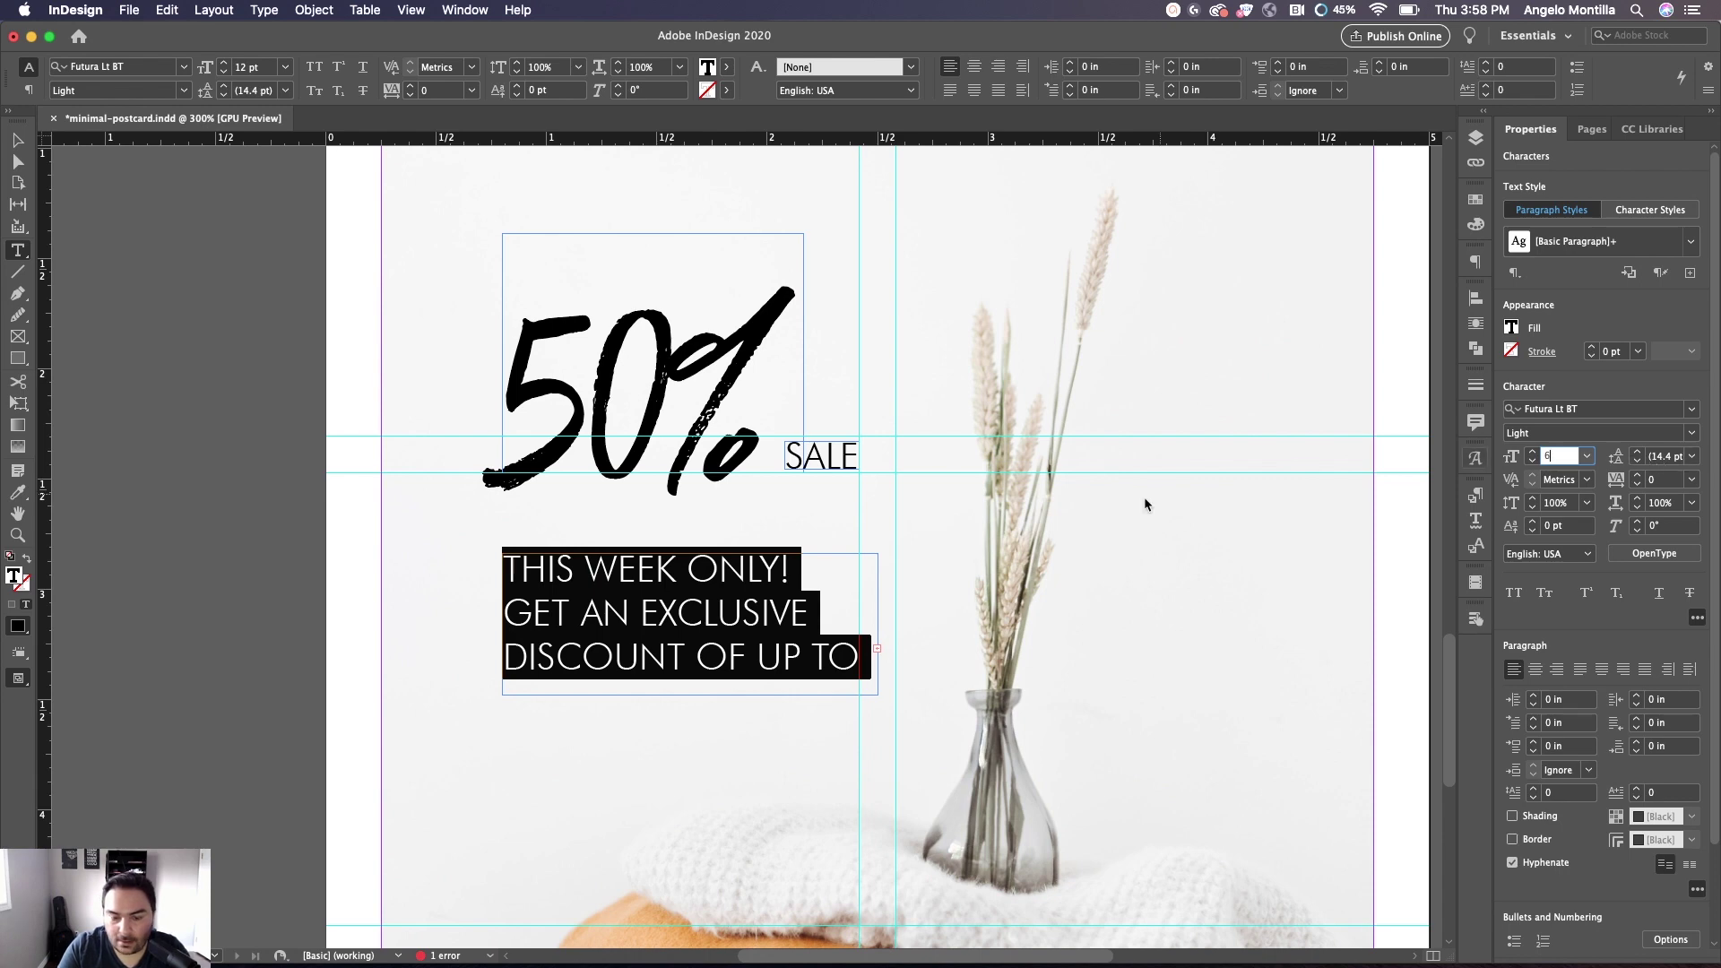
key("Return")
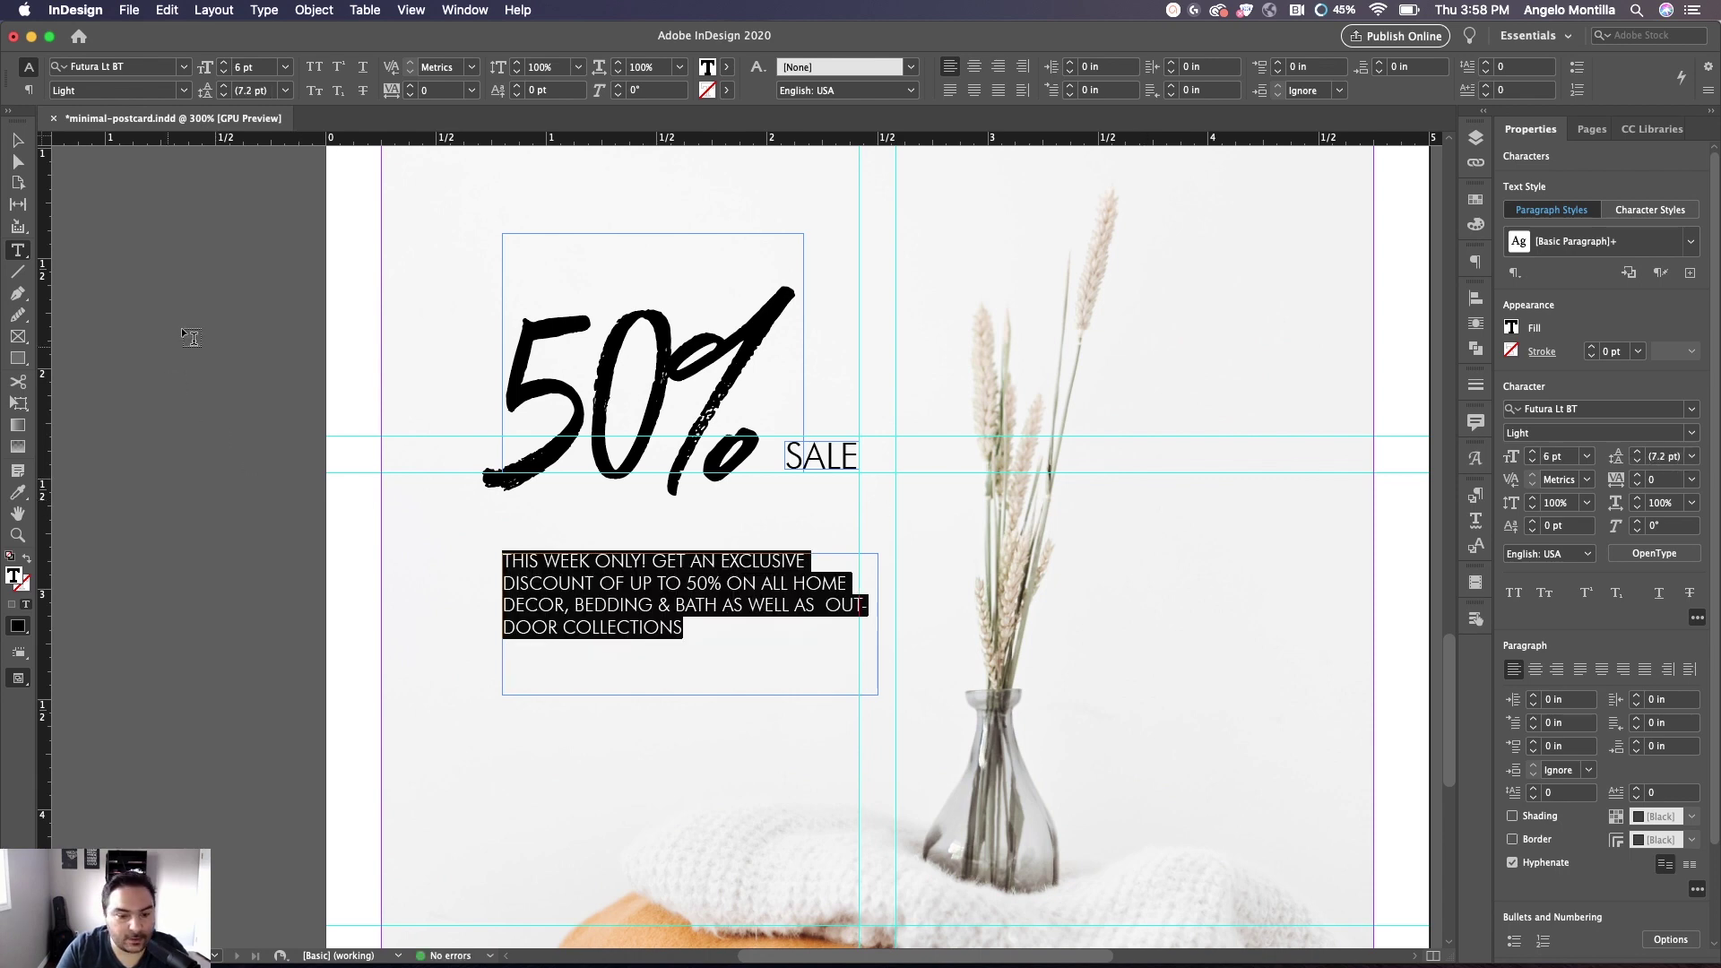
Widen the promotional text frame to about 2.03 in
left_click(17, 141)
left_click_drag(875, 622, 947, 624)
scroll(748, 600, "up", 1)
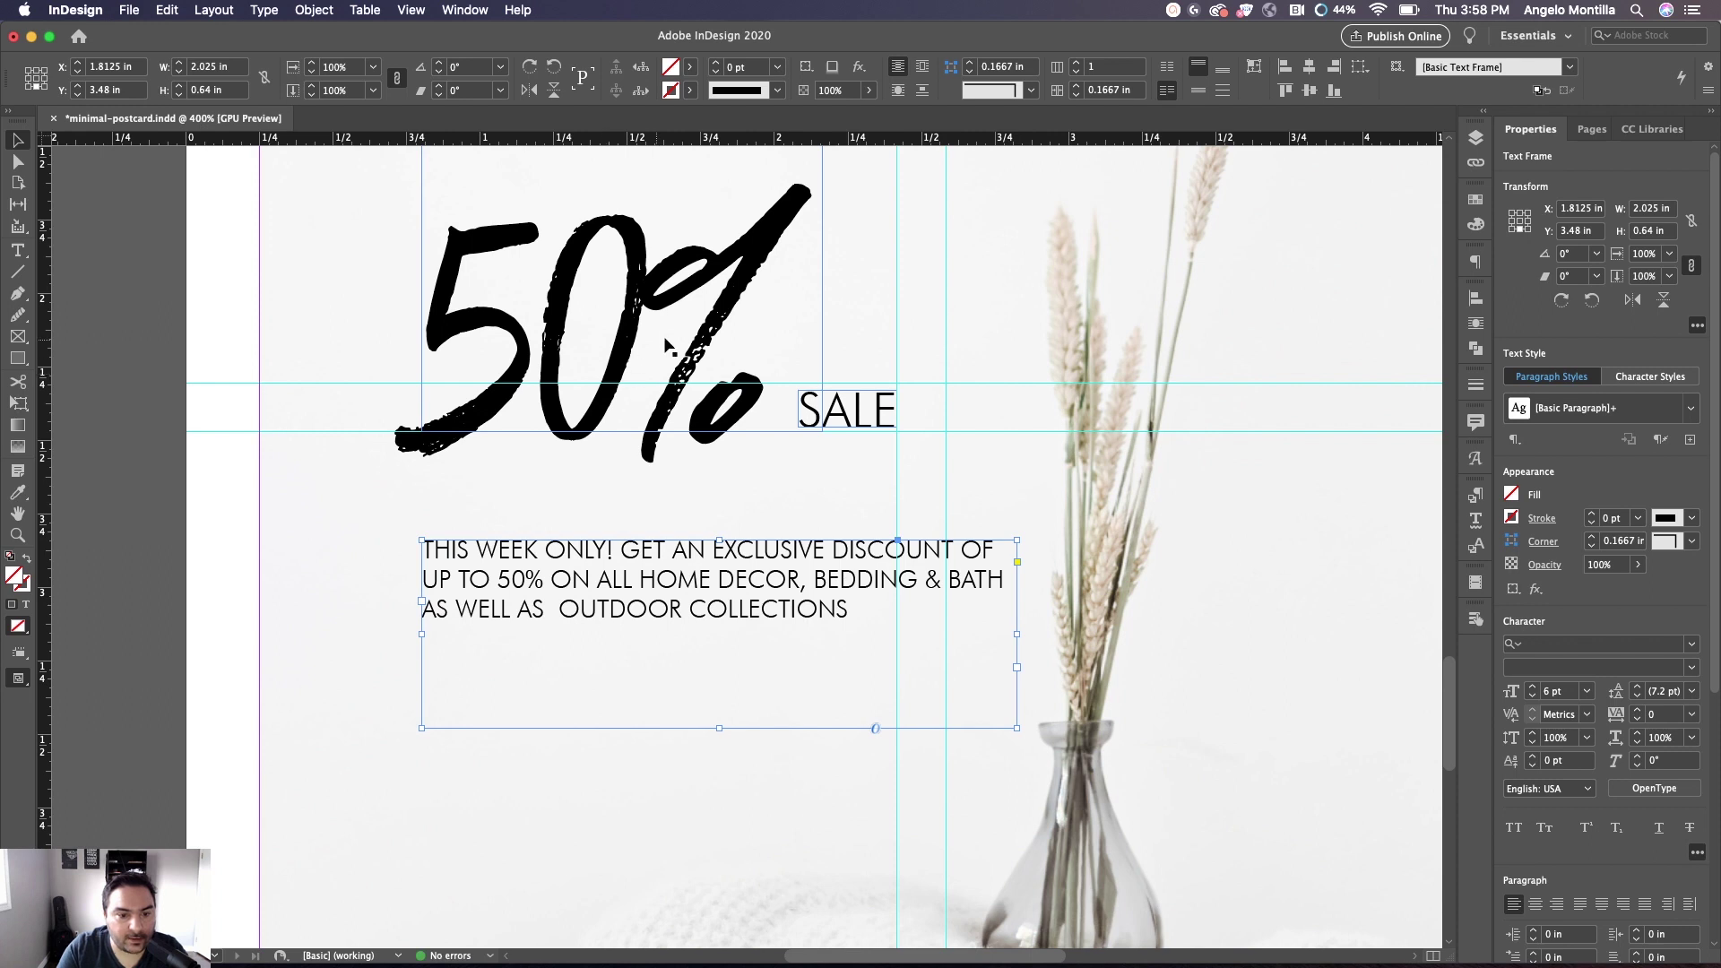
Compare wider and default kerning between the "0" and the "%" of the headline, and set it to 40
key("t")
left_click(665, 280)
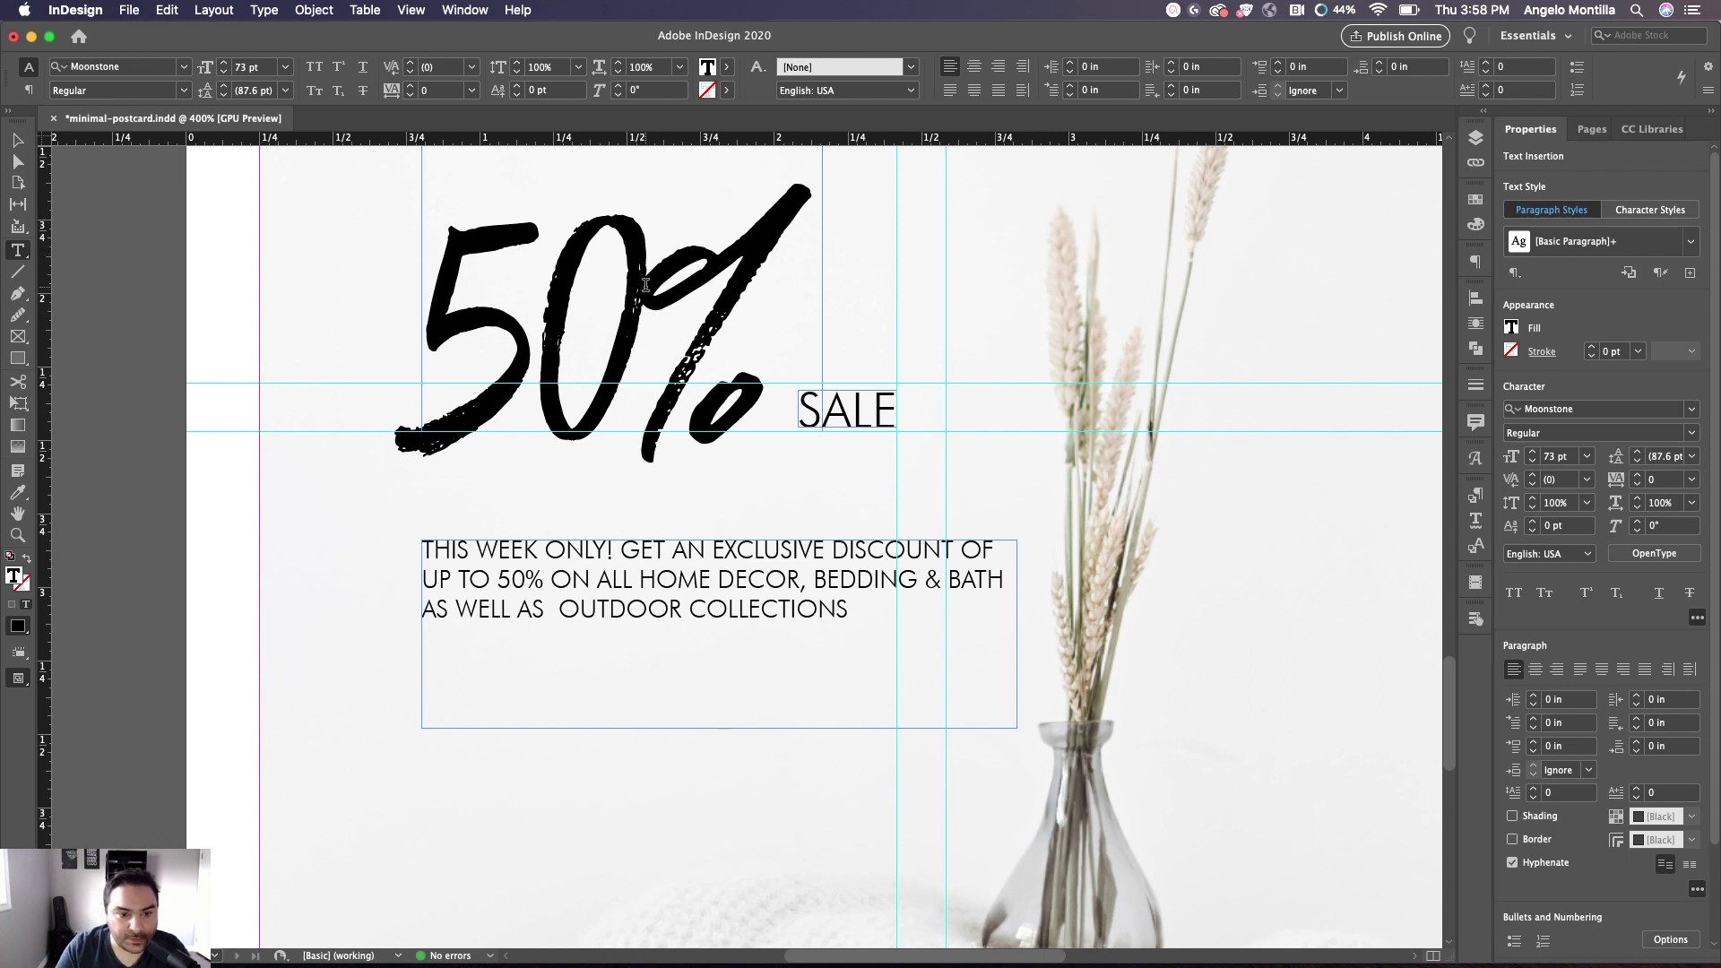
key("alt+Right")
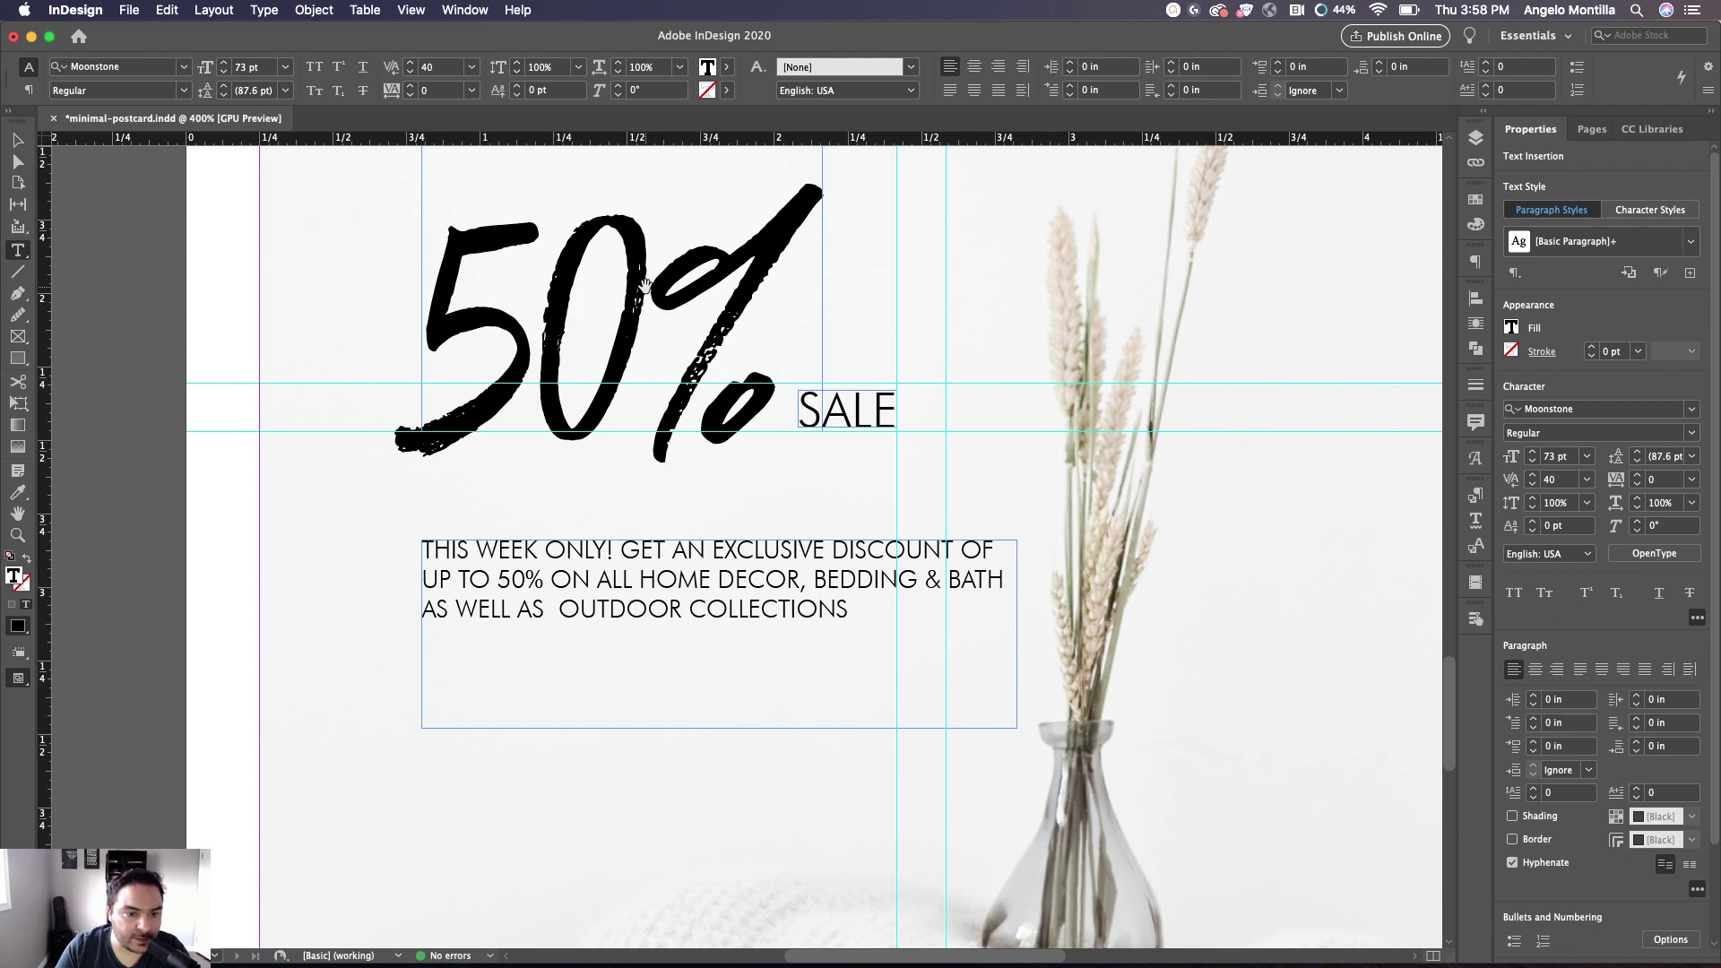
key("alt+Left")
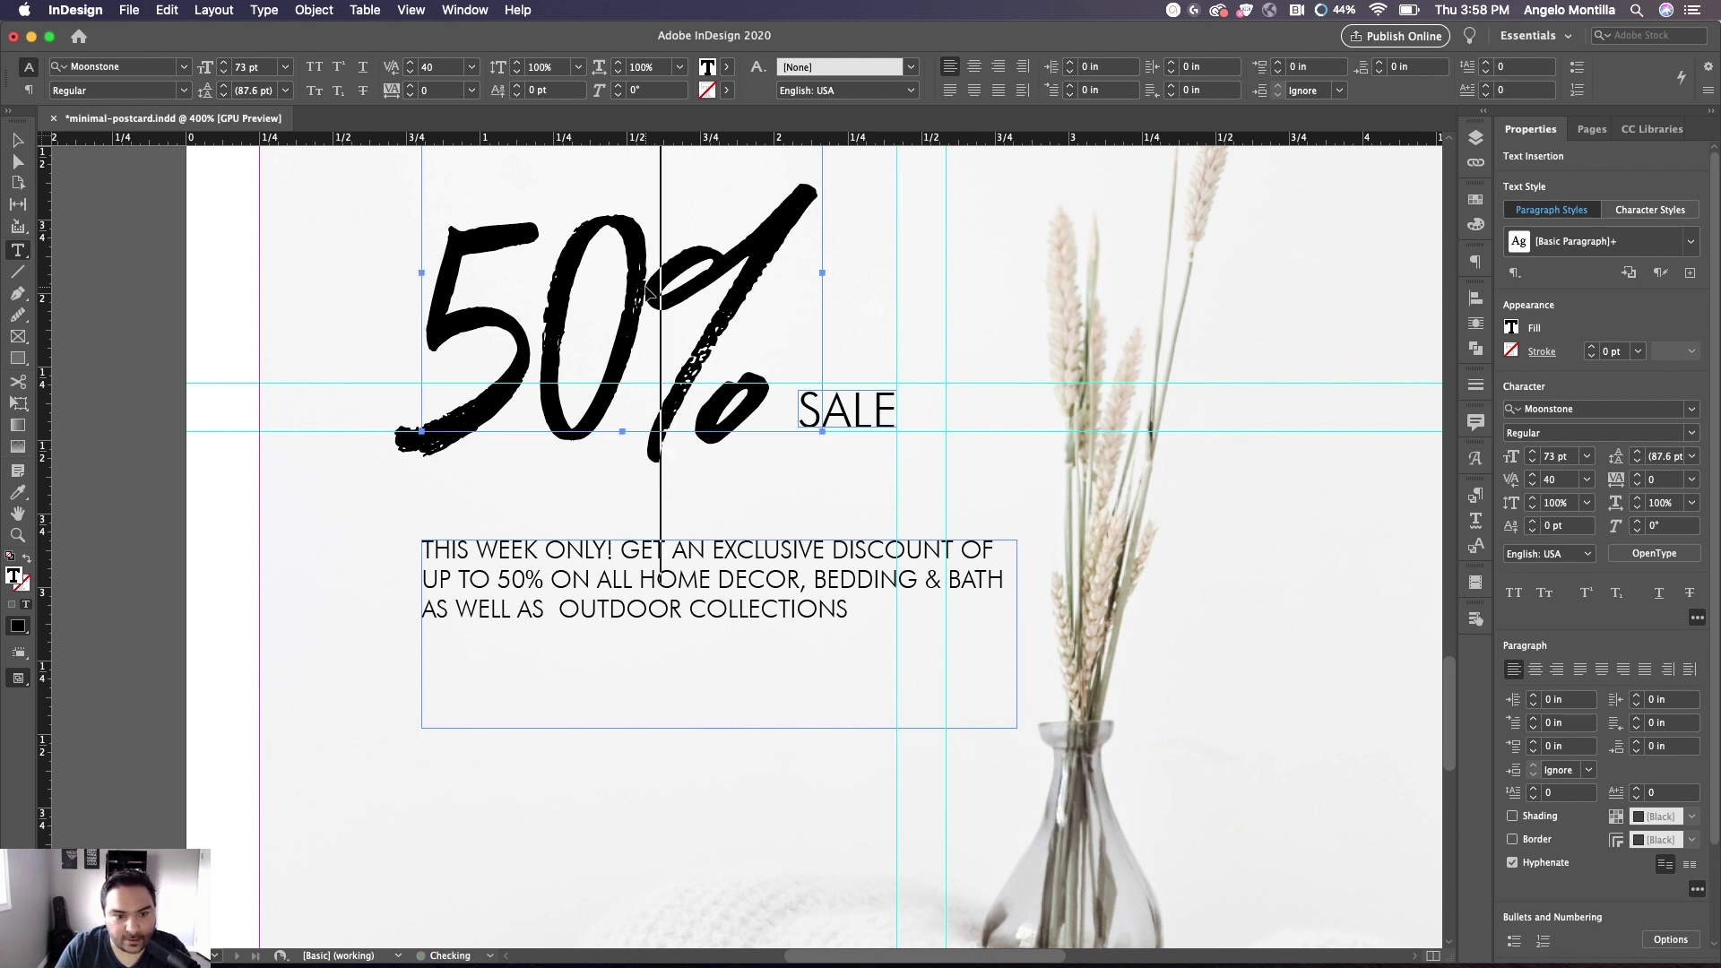
key("alt+super+q")
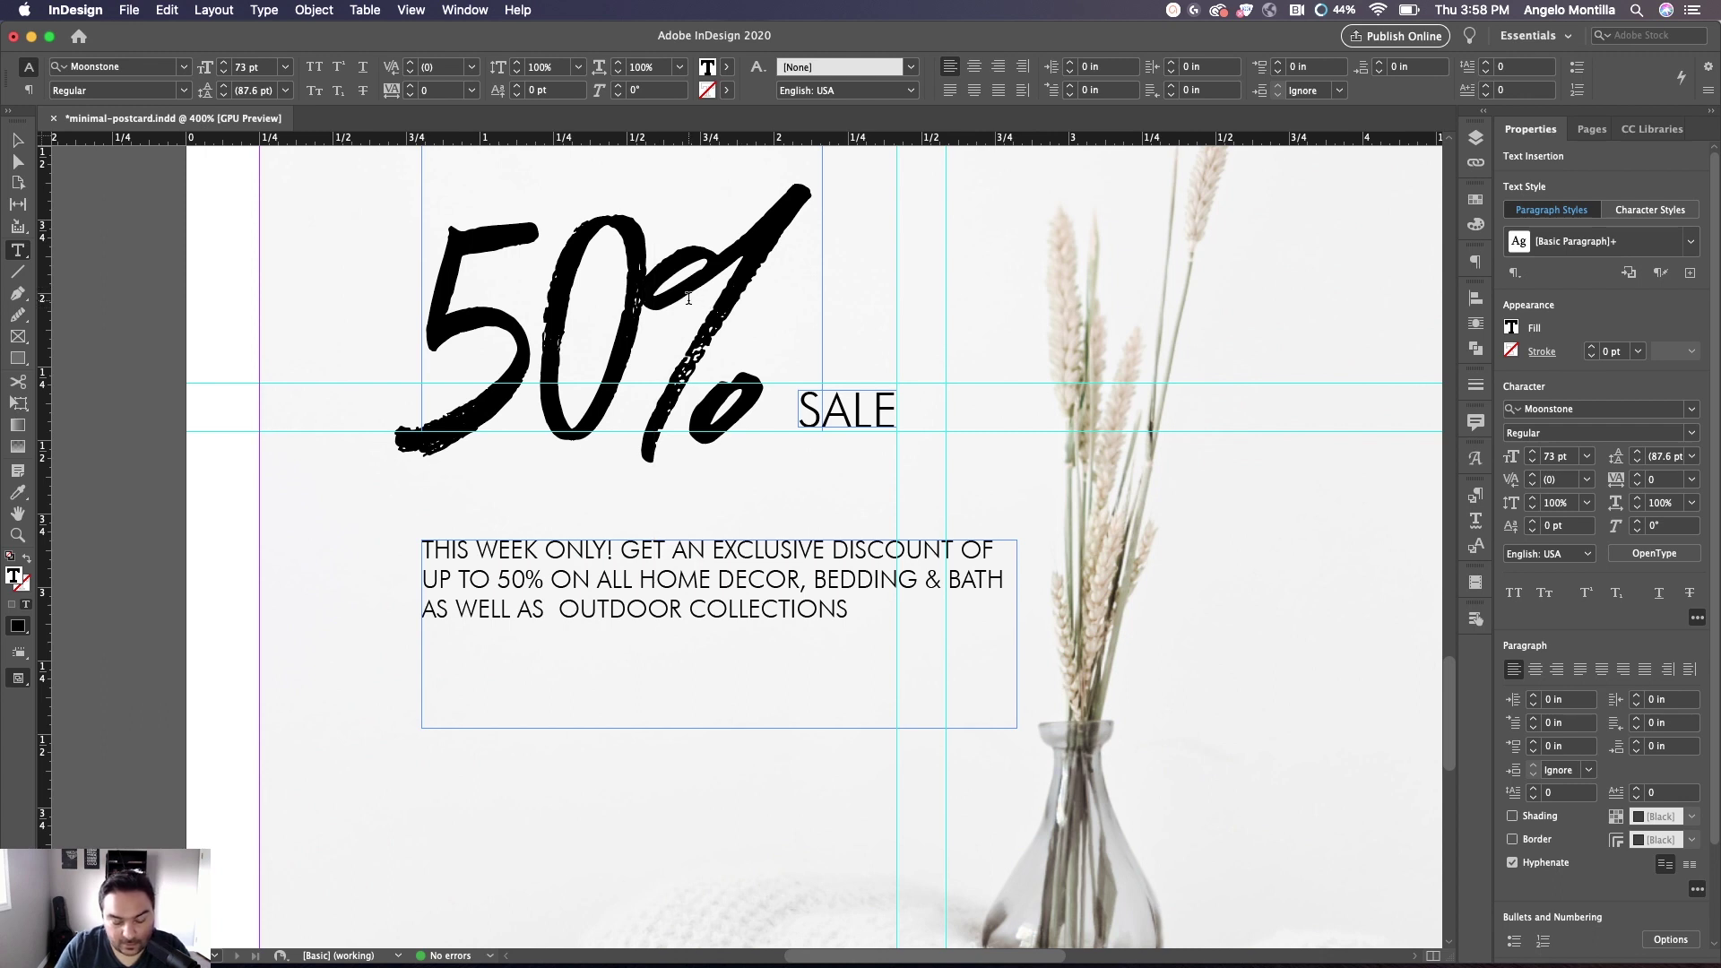
key("alt+Right")
key("alt+Right")
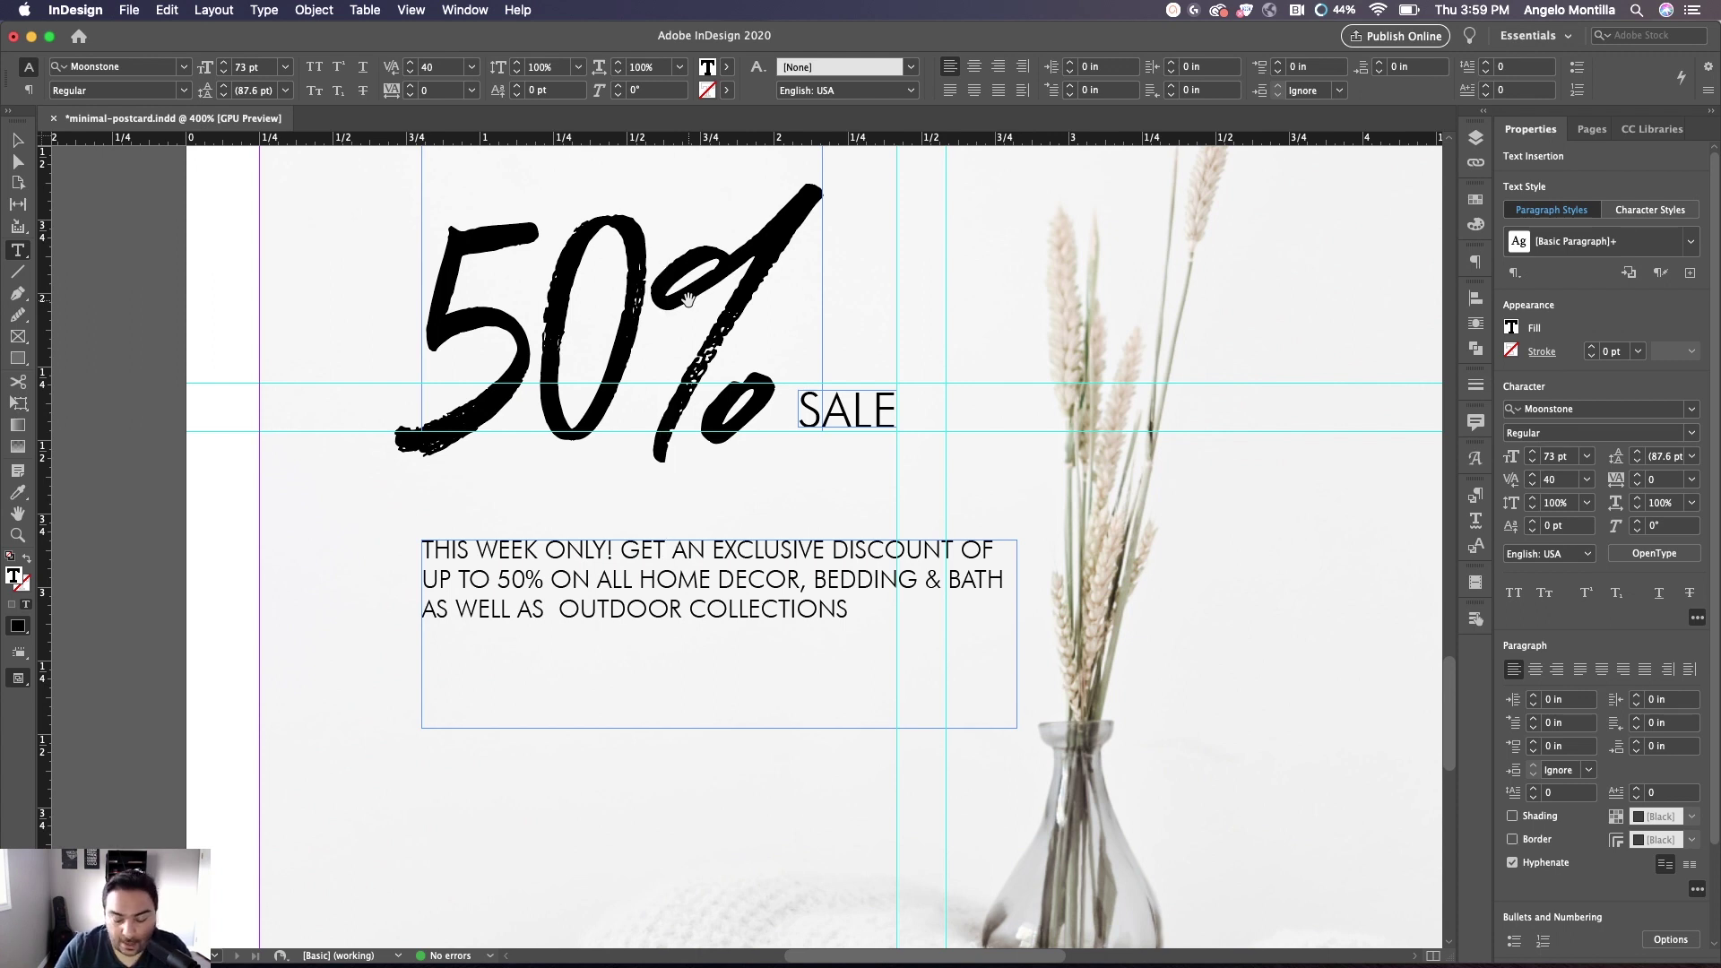
key("alt+Left")
key("alt+Right")
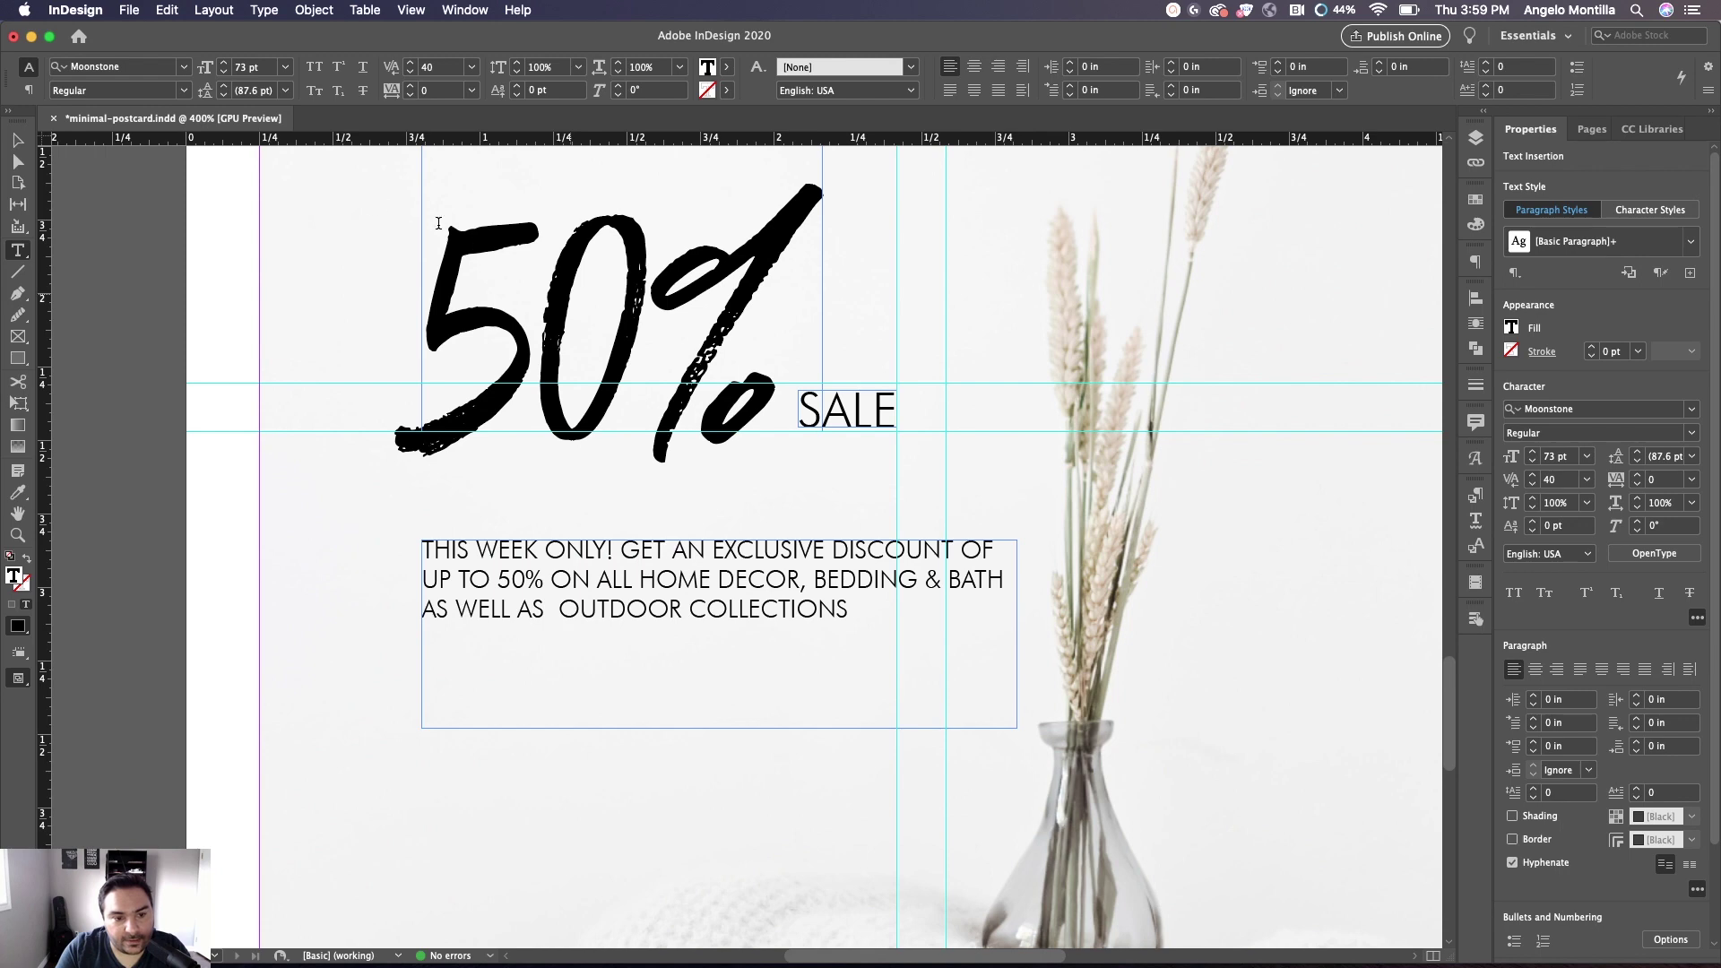
Widen the "SALE" text frame to about 0.59 in
left_click(16, 141)
left_click(895, 411)
left_click_drag(895, 411, 970, 415)
key("super+equal")
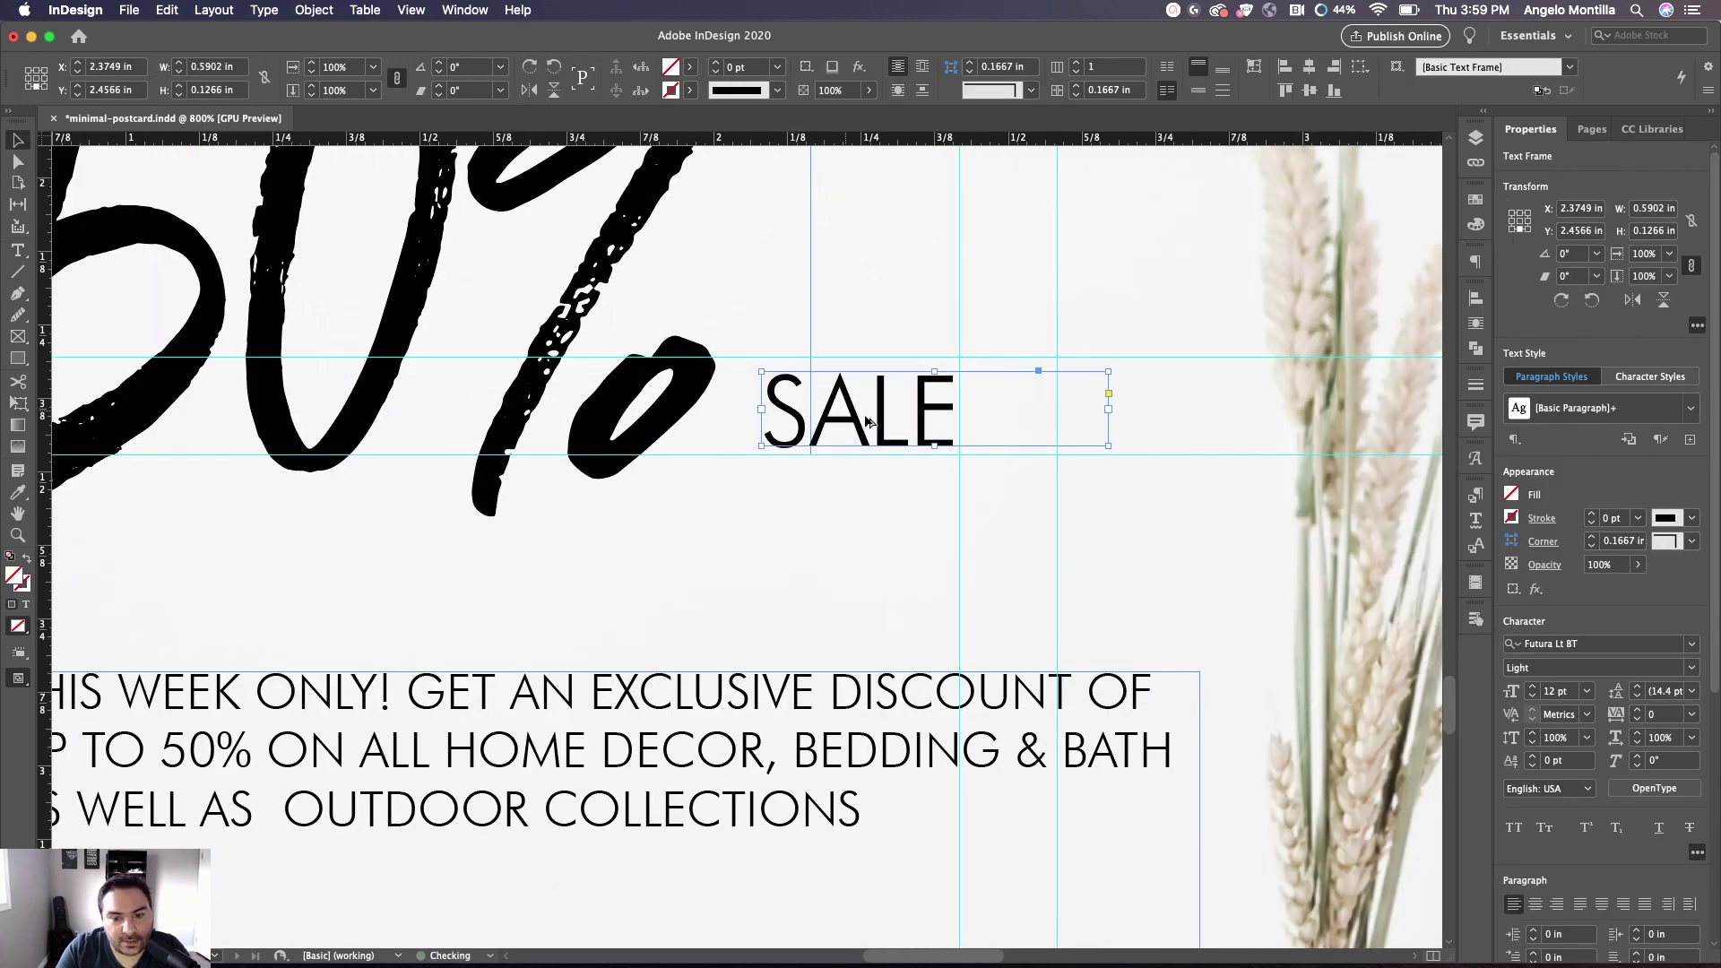
Select the whole word "SALE" and increase its tracking to 100
triple_click(880, 413)
left_click(941, 414)
left_click(813, 416, "shift")
left_click(818, 421)
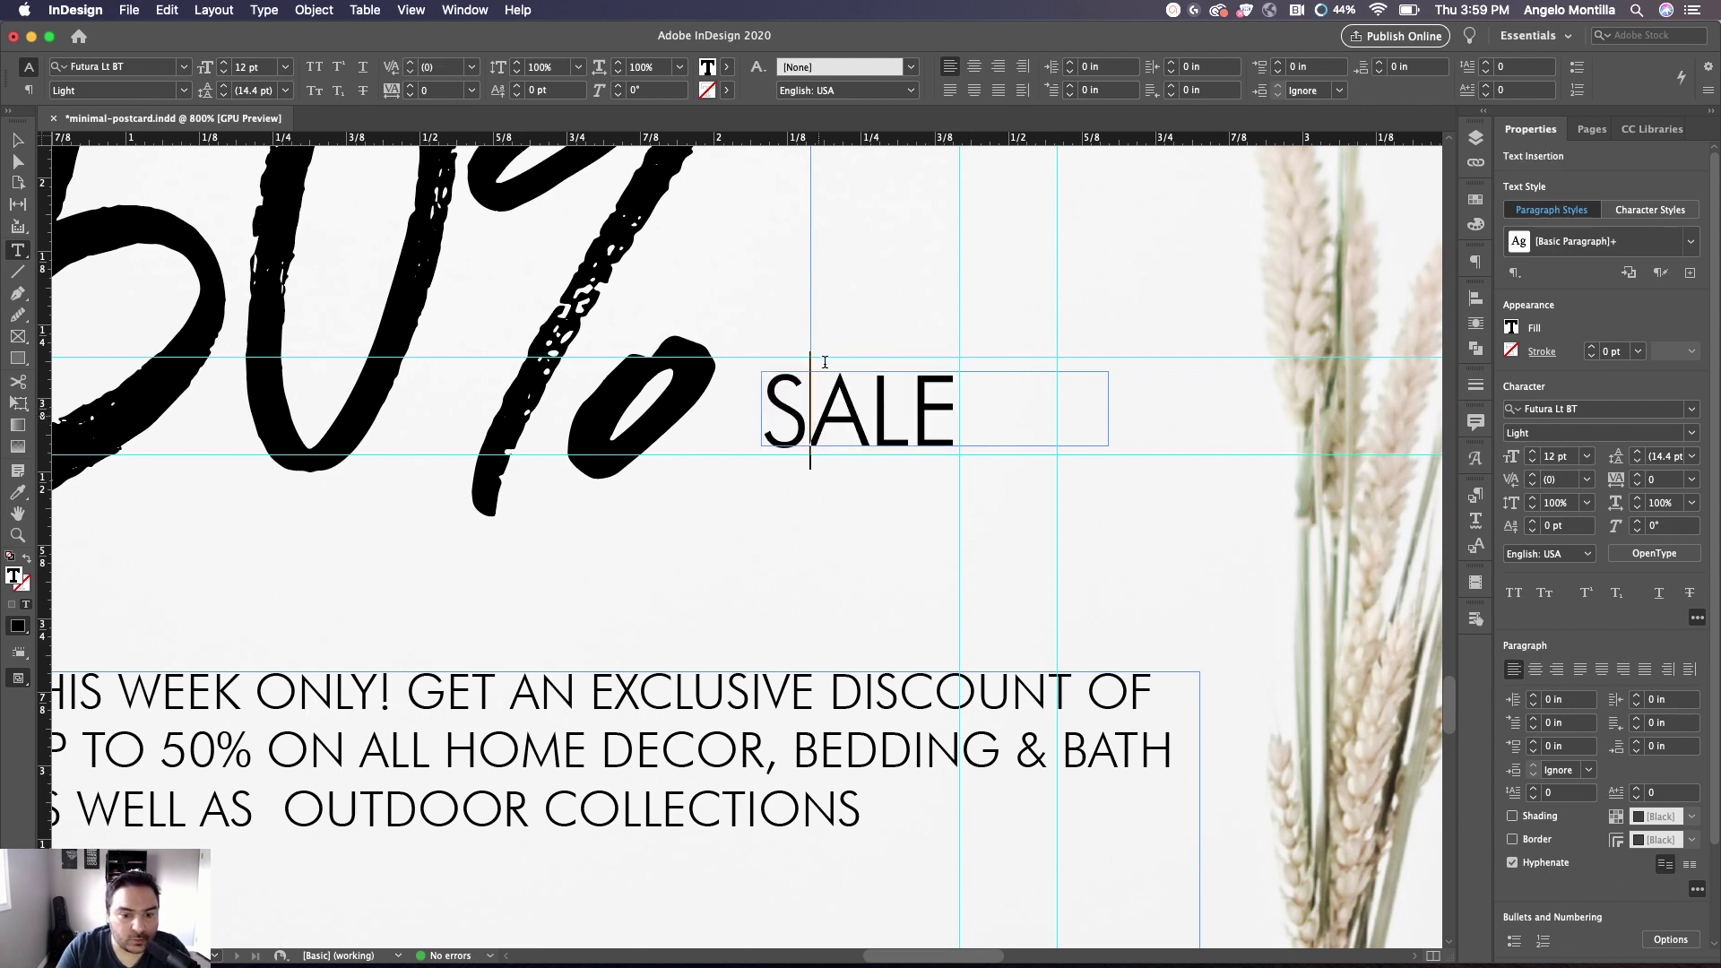
left_click_drag(964, 415, 770, 411)
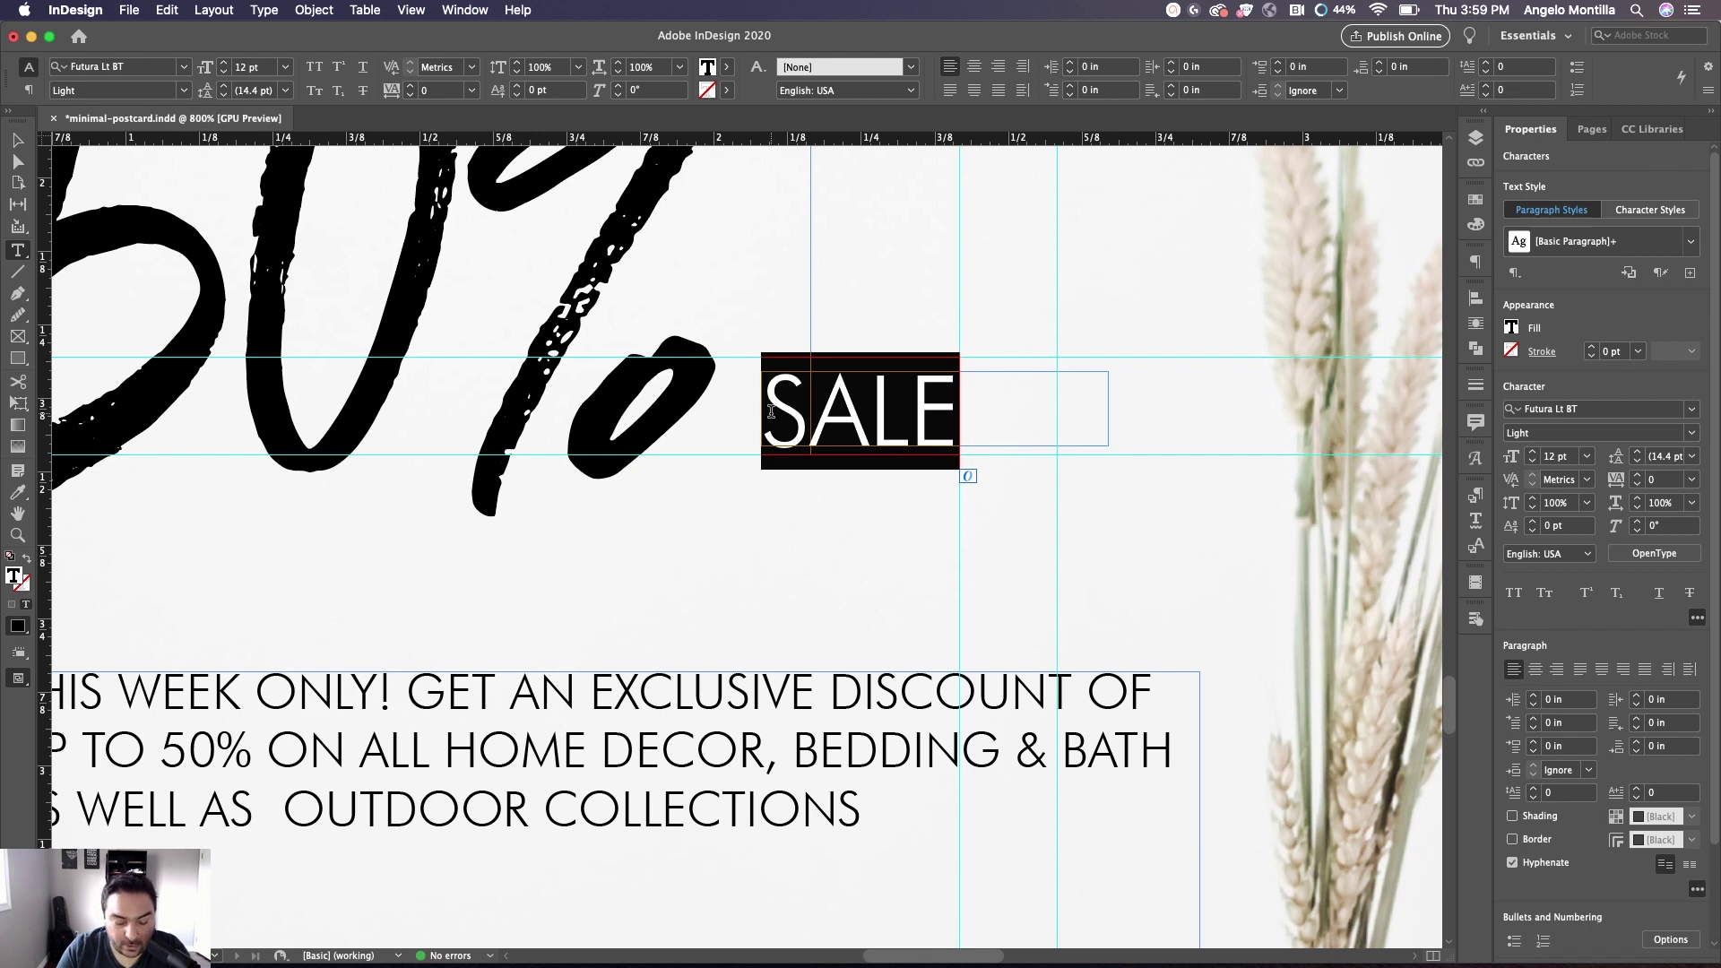
key("alt+Right")
key("alt+Right")
key("alt+Right")
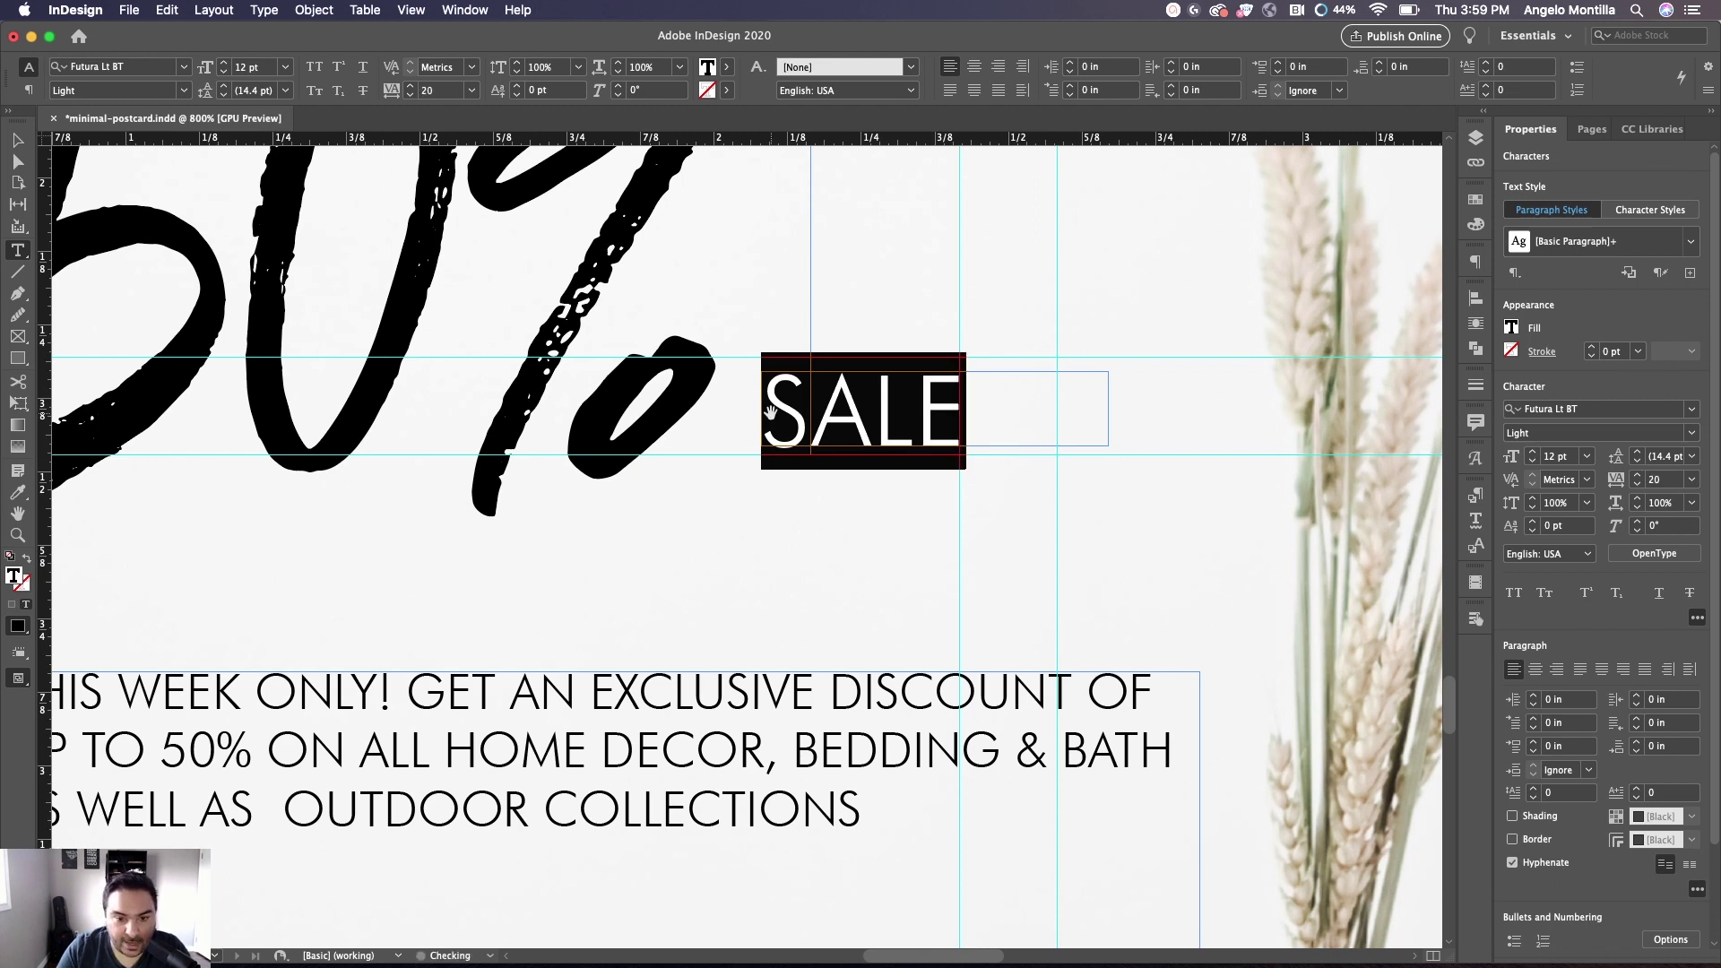
key("alt+Right")
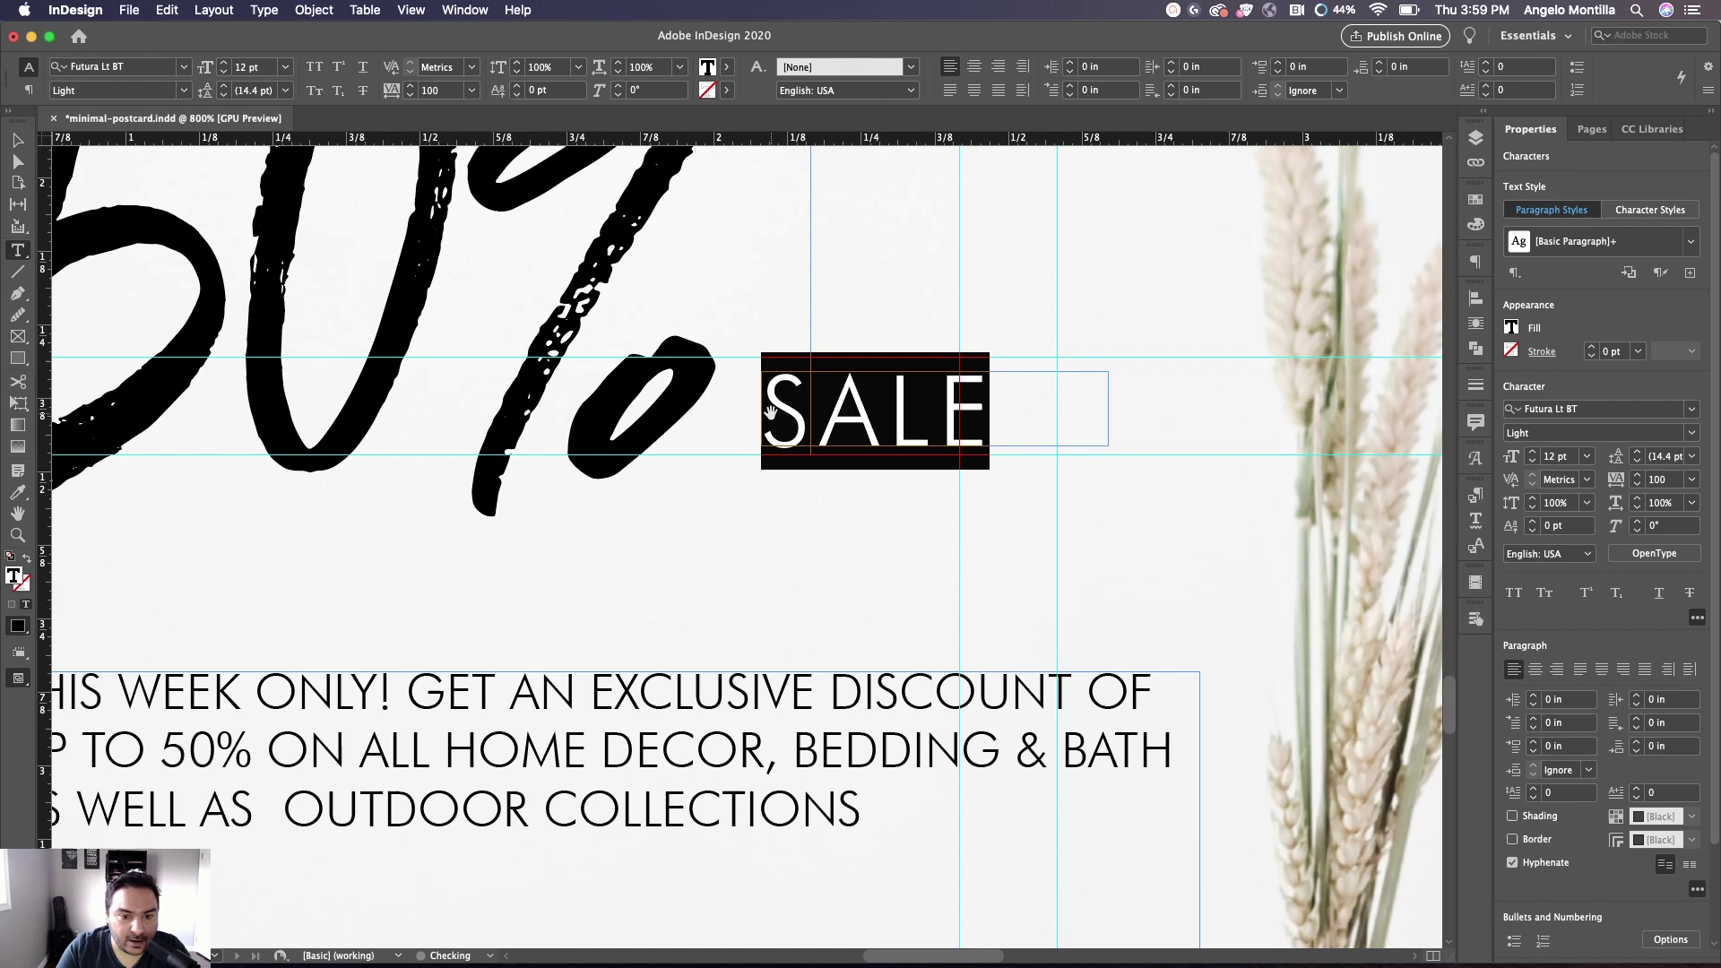
left_click(17, 141)
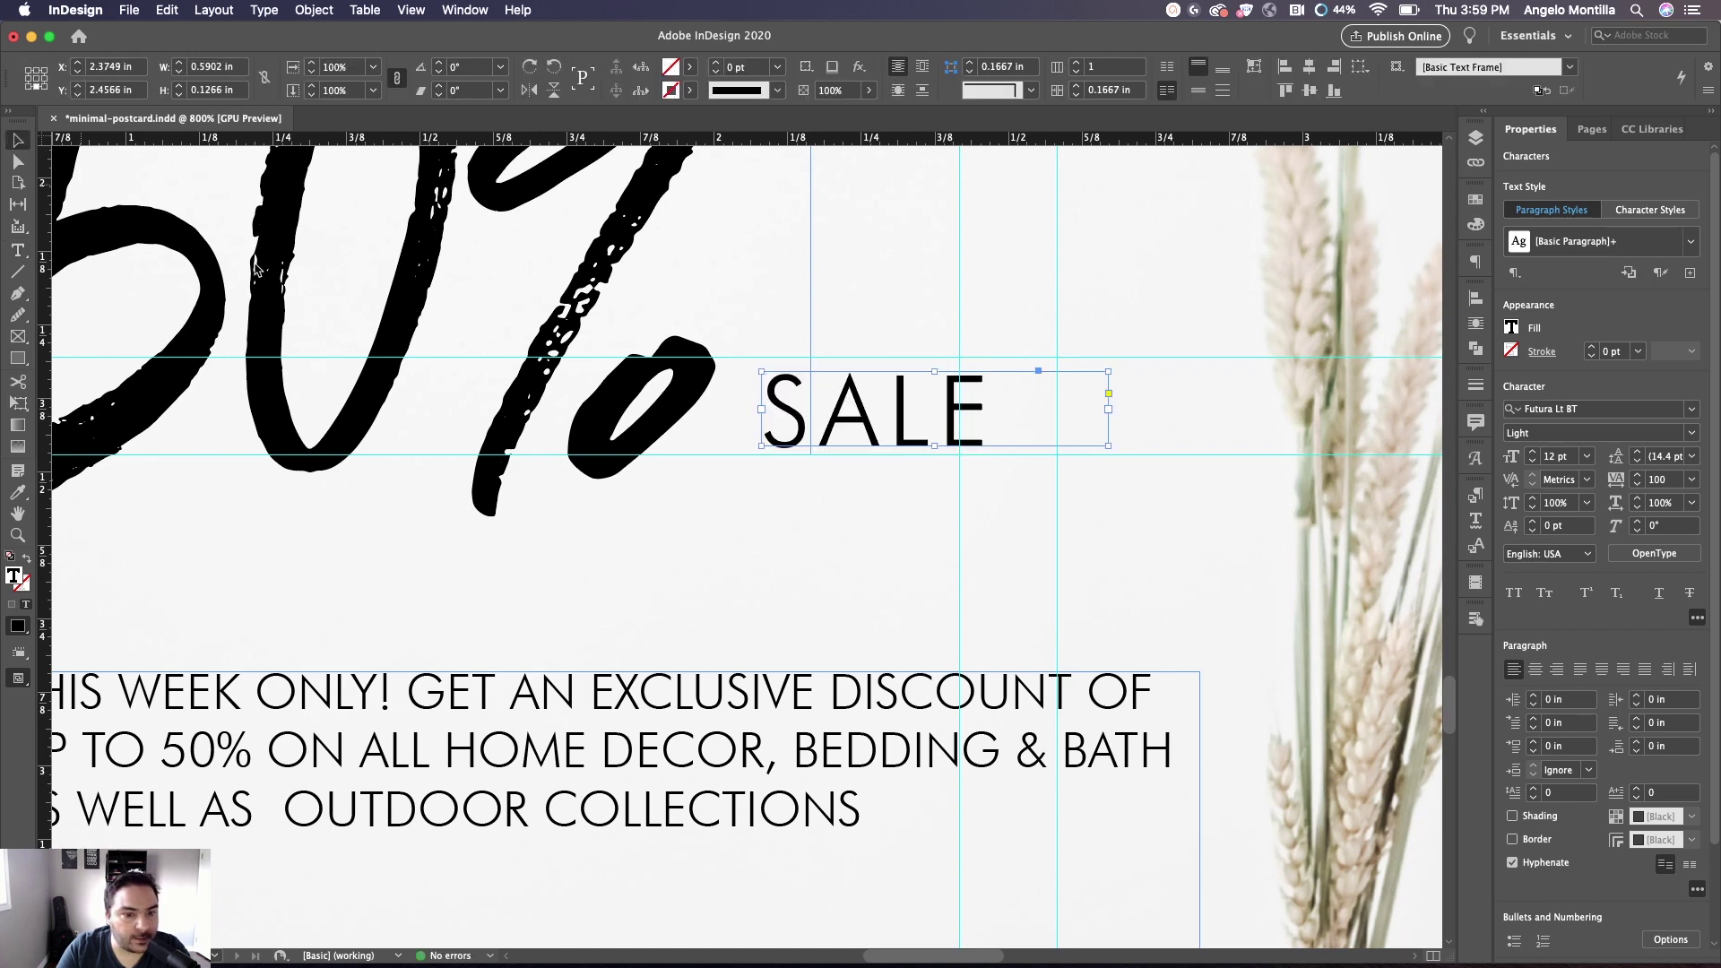
Compare the tracking of "SALE" with the kerning between the "0" and the "%" of the headline
triple_click(941, 411)
scroll(529, 493, "up", 10)
scroll(529, 493, "down", 3)
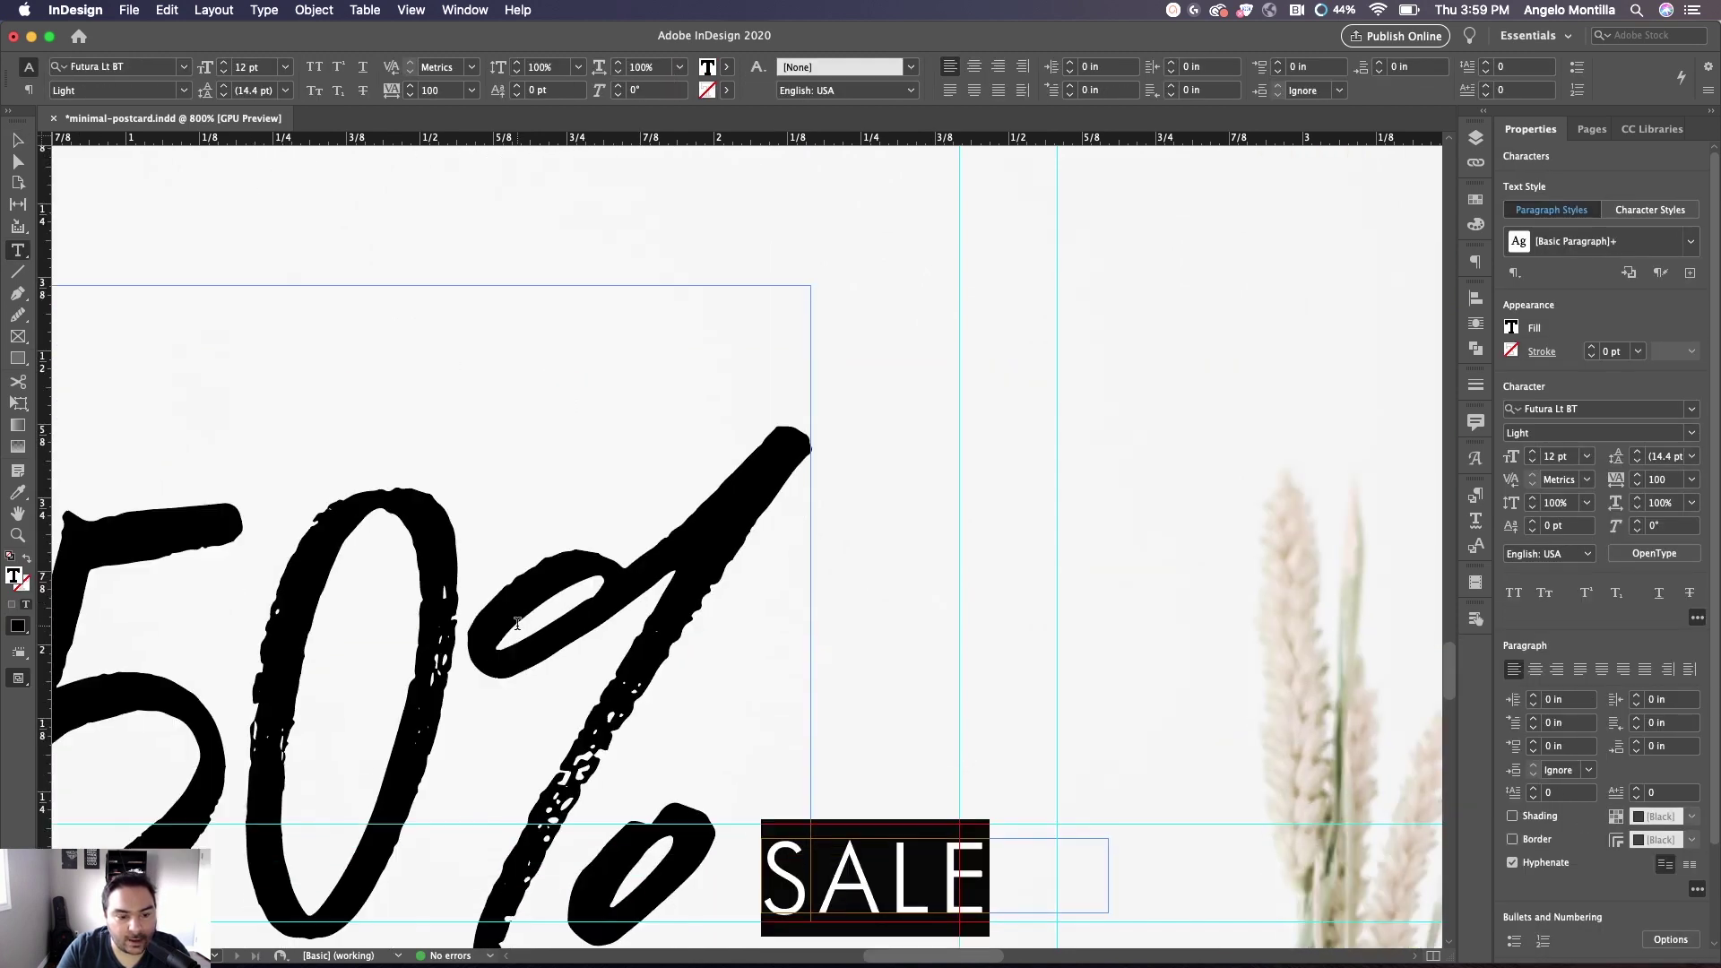
left_click(478, 643)
scroll(628, 667, "down", 3)
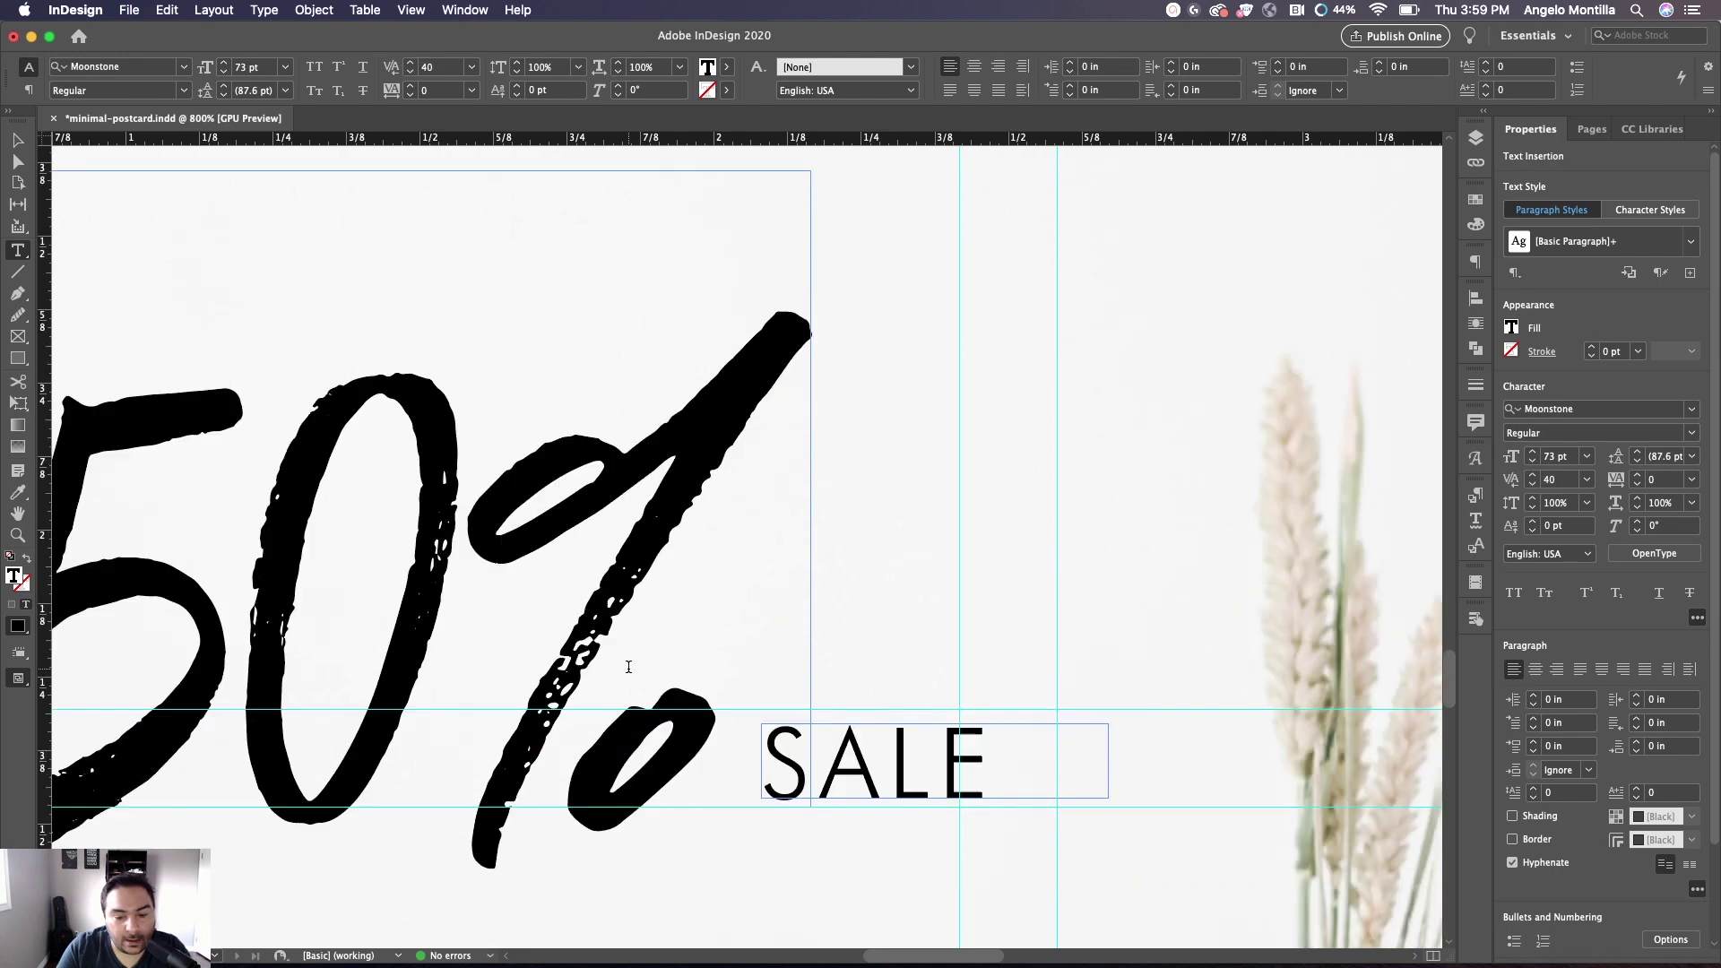
left_click(12, 143)
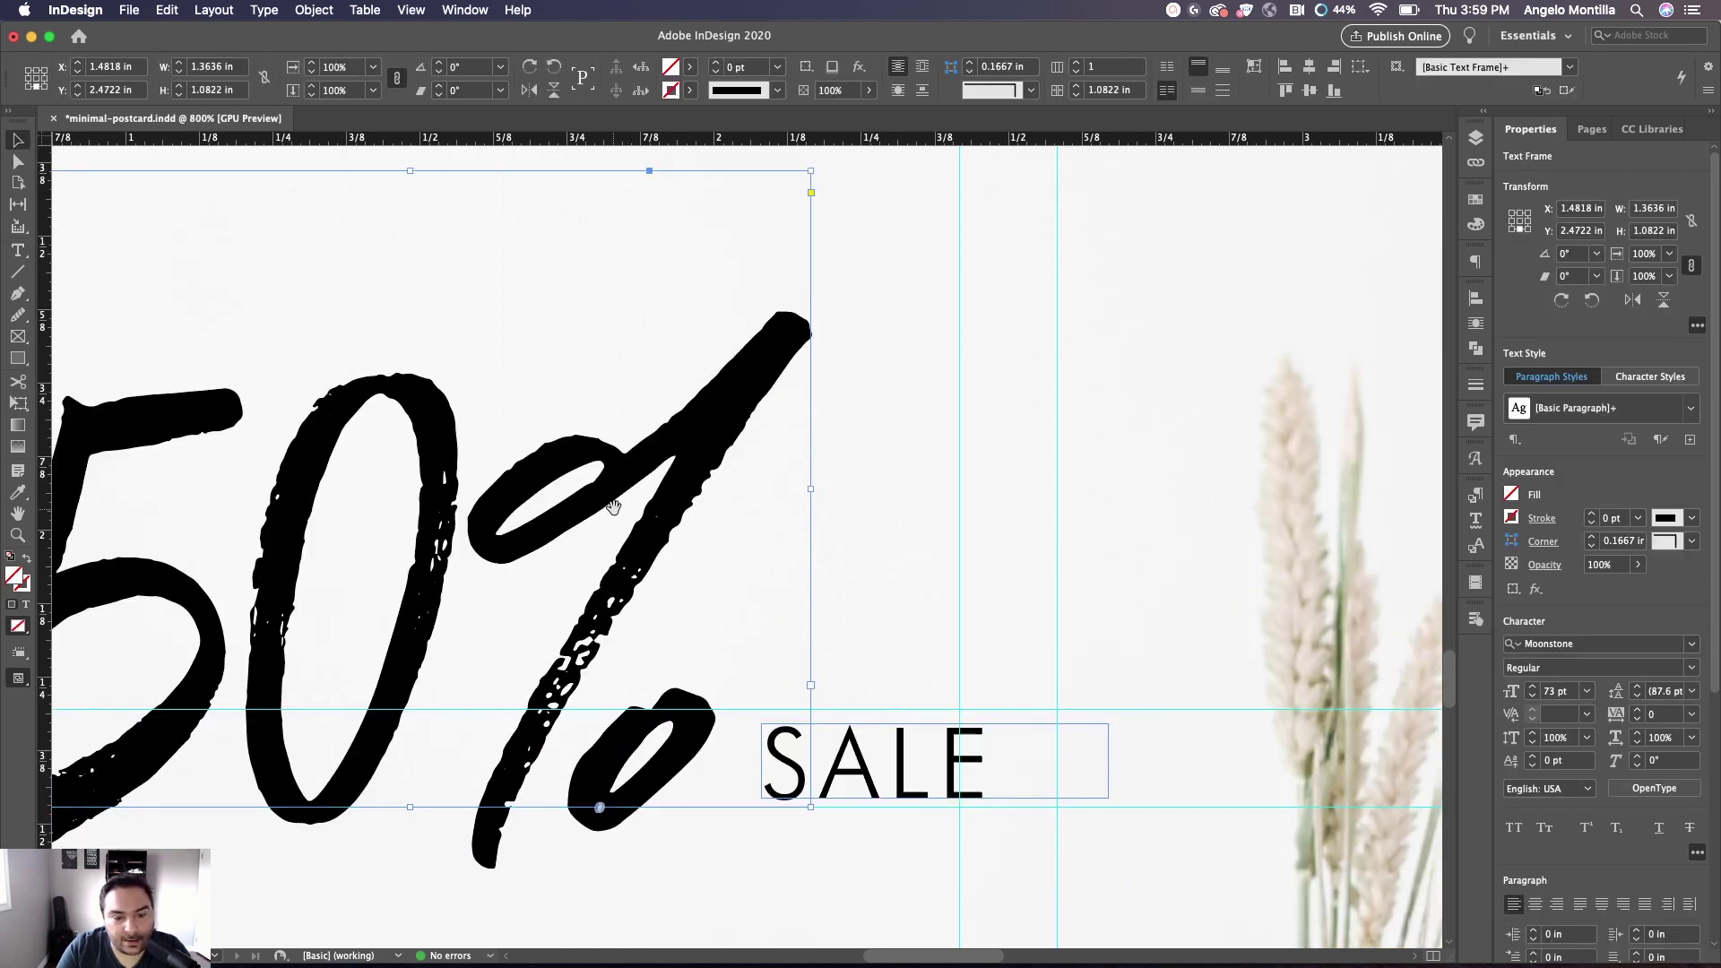
Select the word "SALE" again and adjust its tracking stepwise to 110
left_click_drag(856, 688, 1027, 536)
double_click(1121, 627)
double_click(1121, 626)
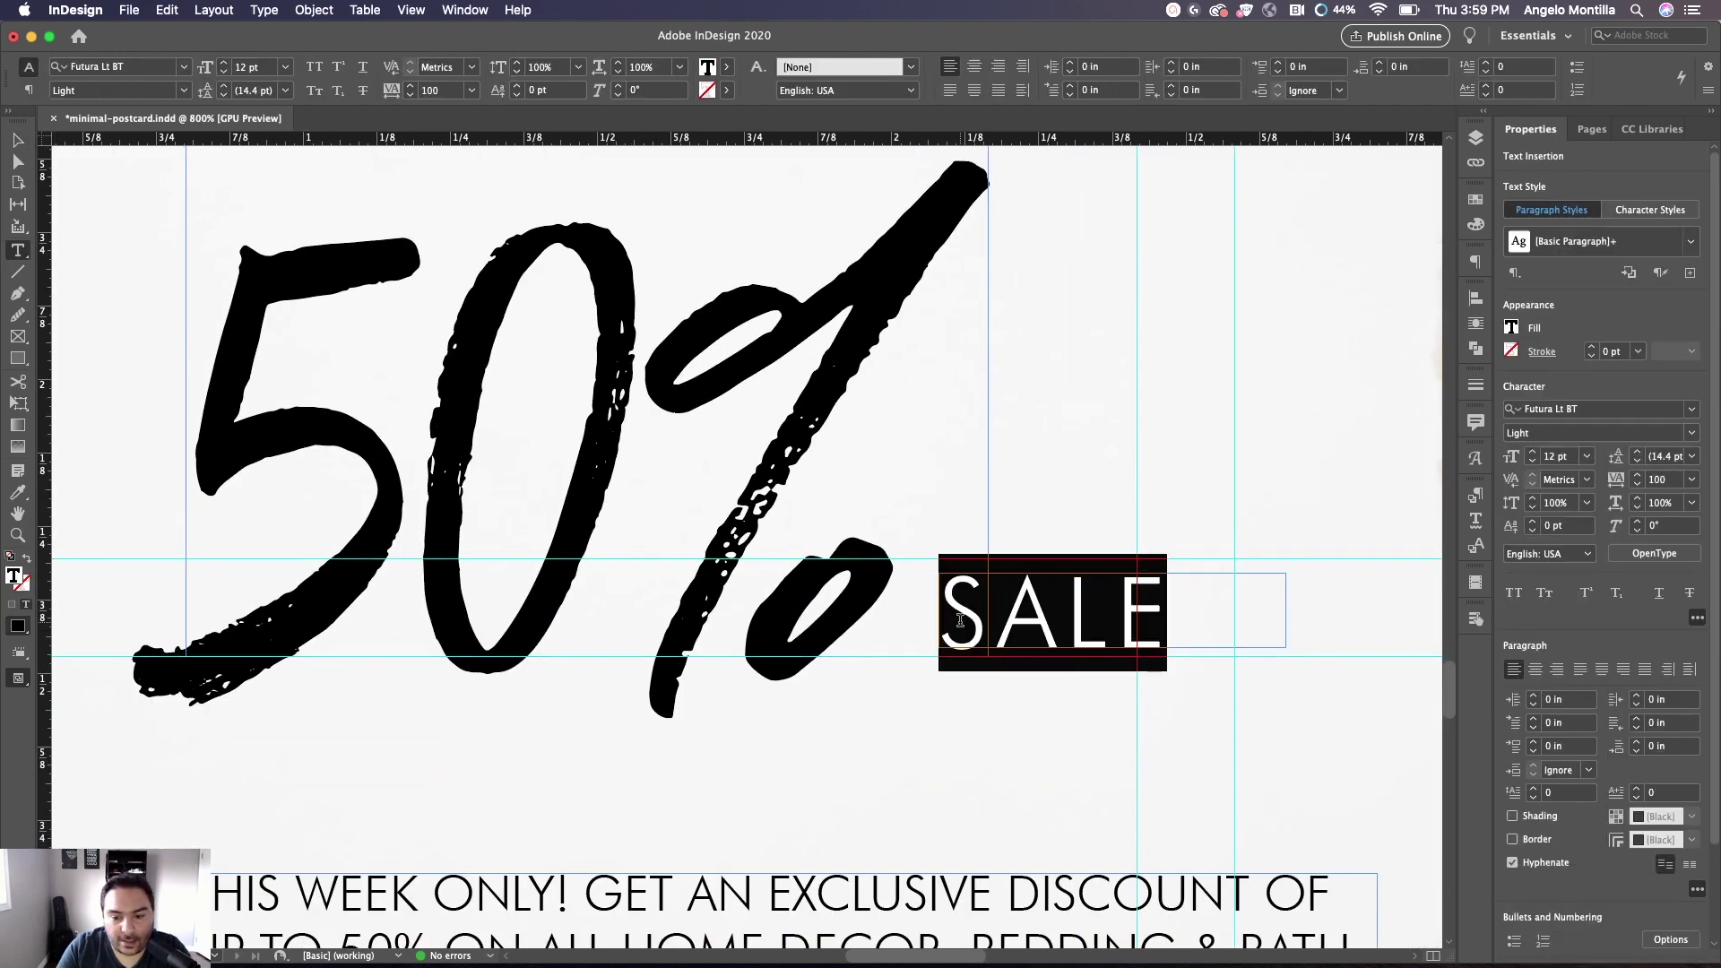
left_click(1638, 476)
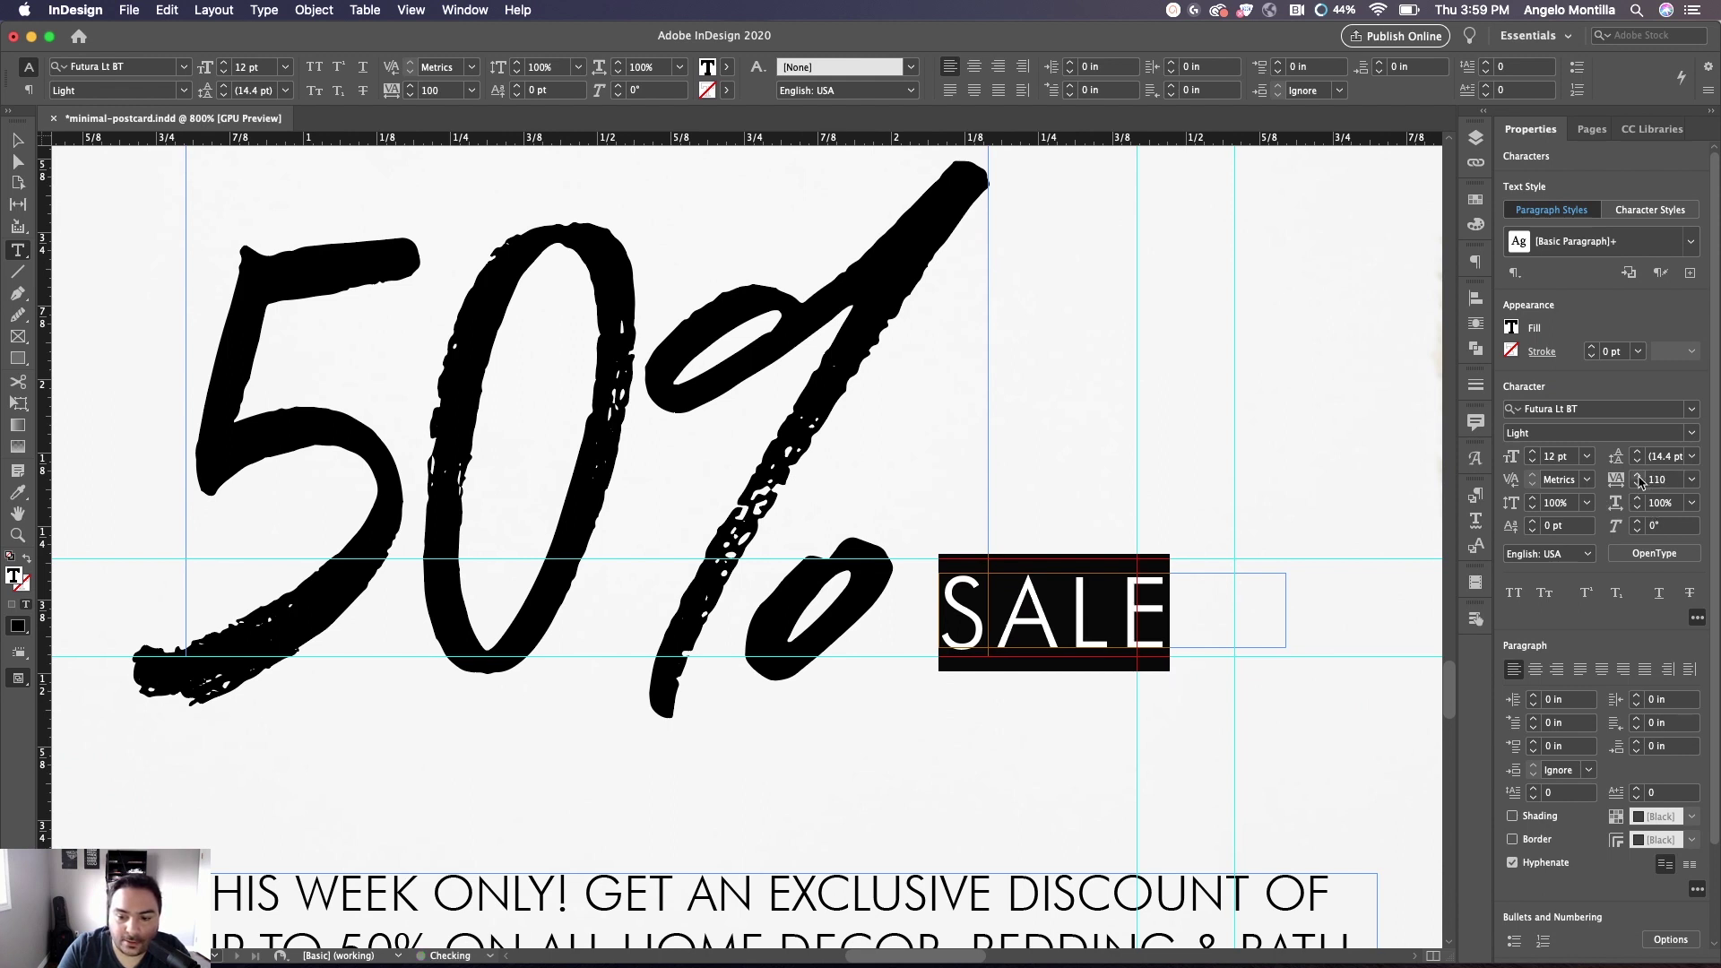
left_click(1638, 476)
left_click(1638, 476)
left_click(1636, 485)
left_click(1636, 485)
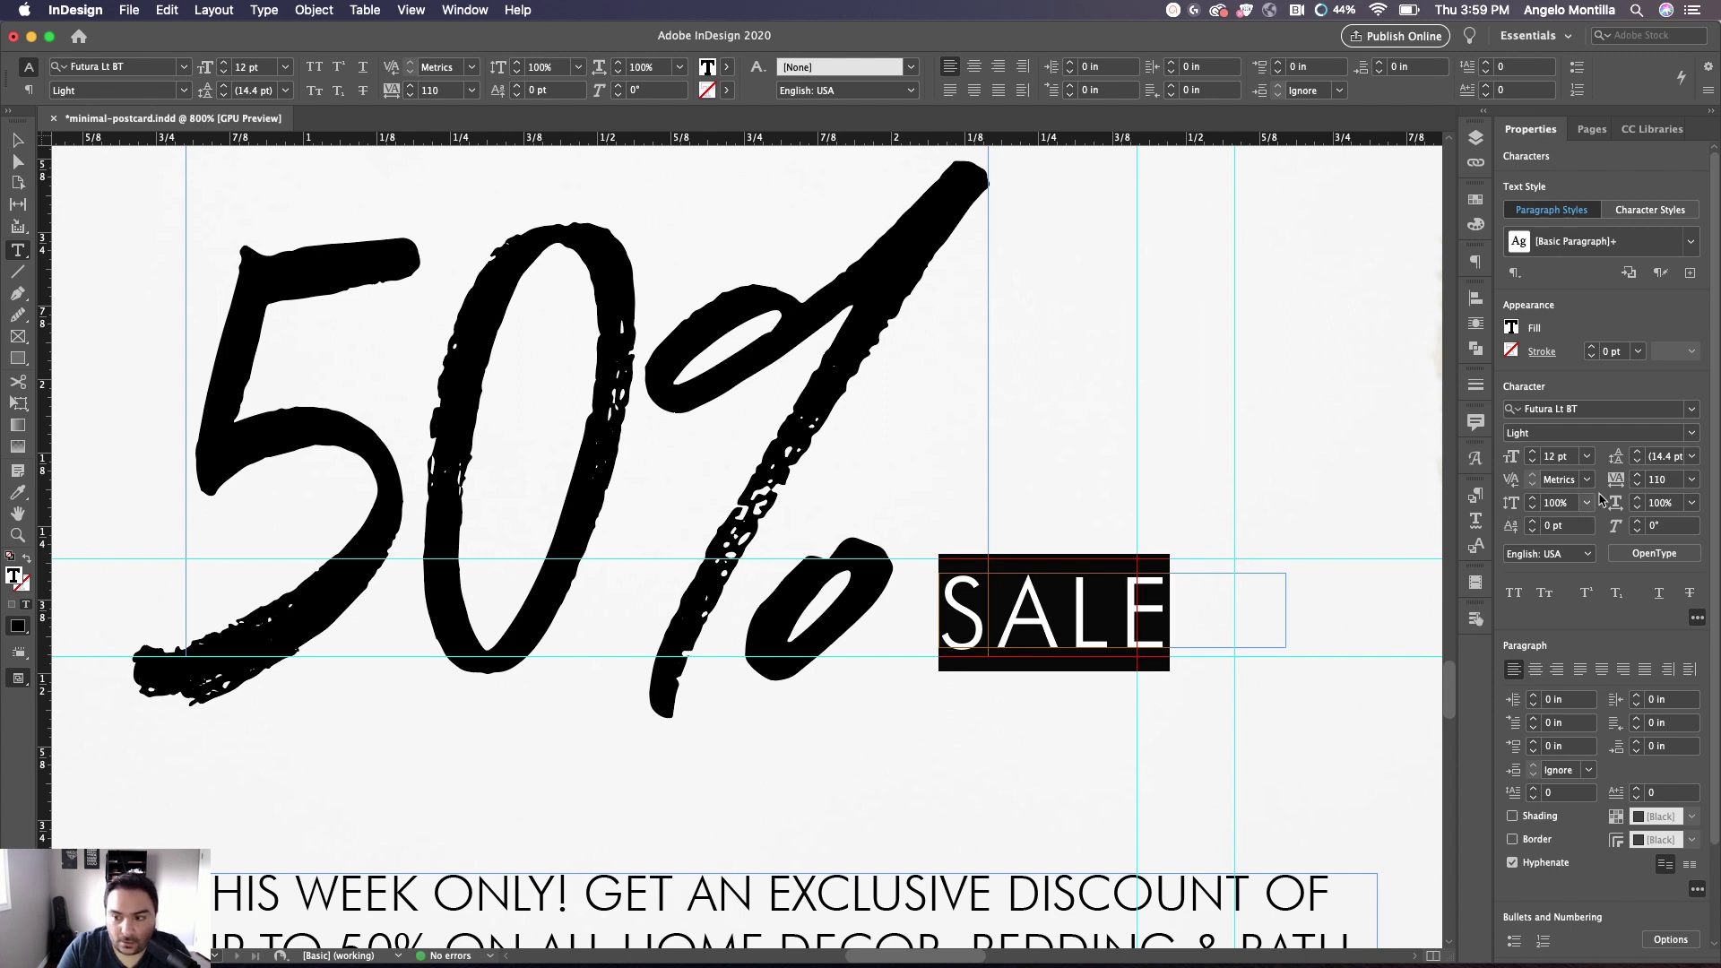
Reduce the tracking of the selected word "SALE" to 100
left_click(1636, 485)
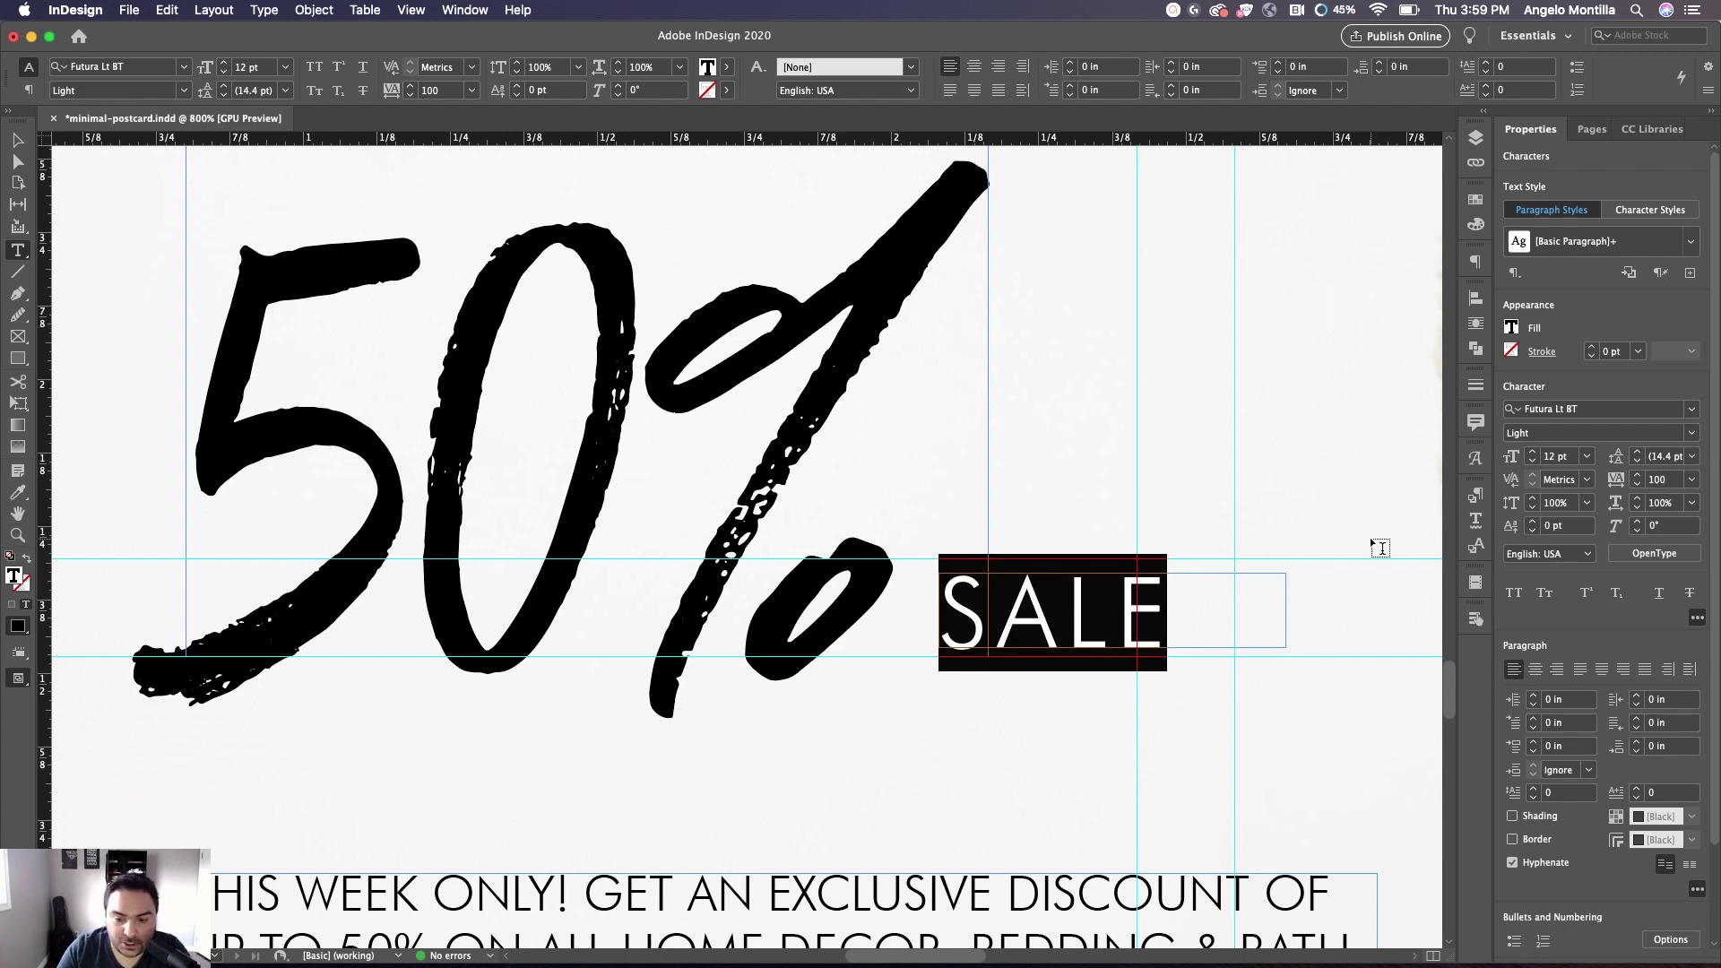
key("alt+Right")
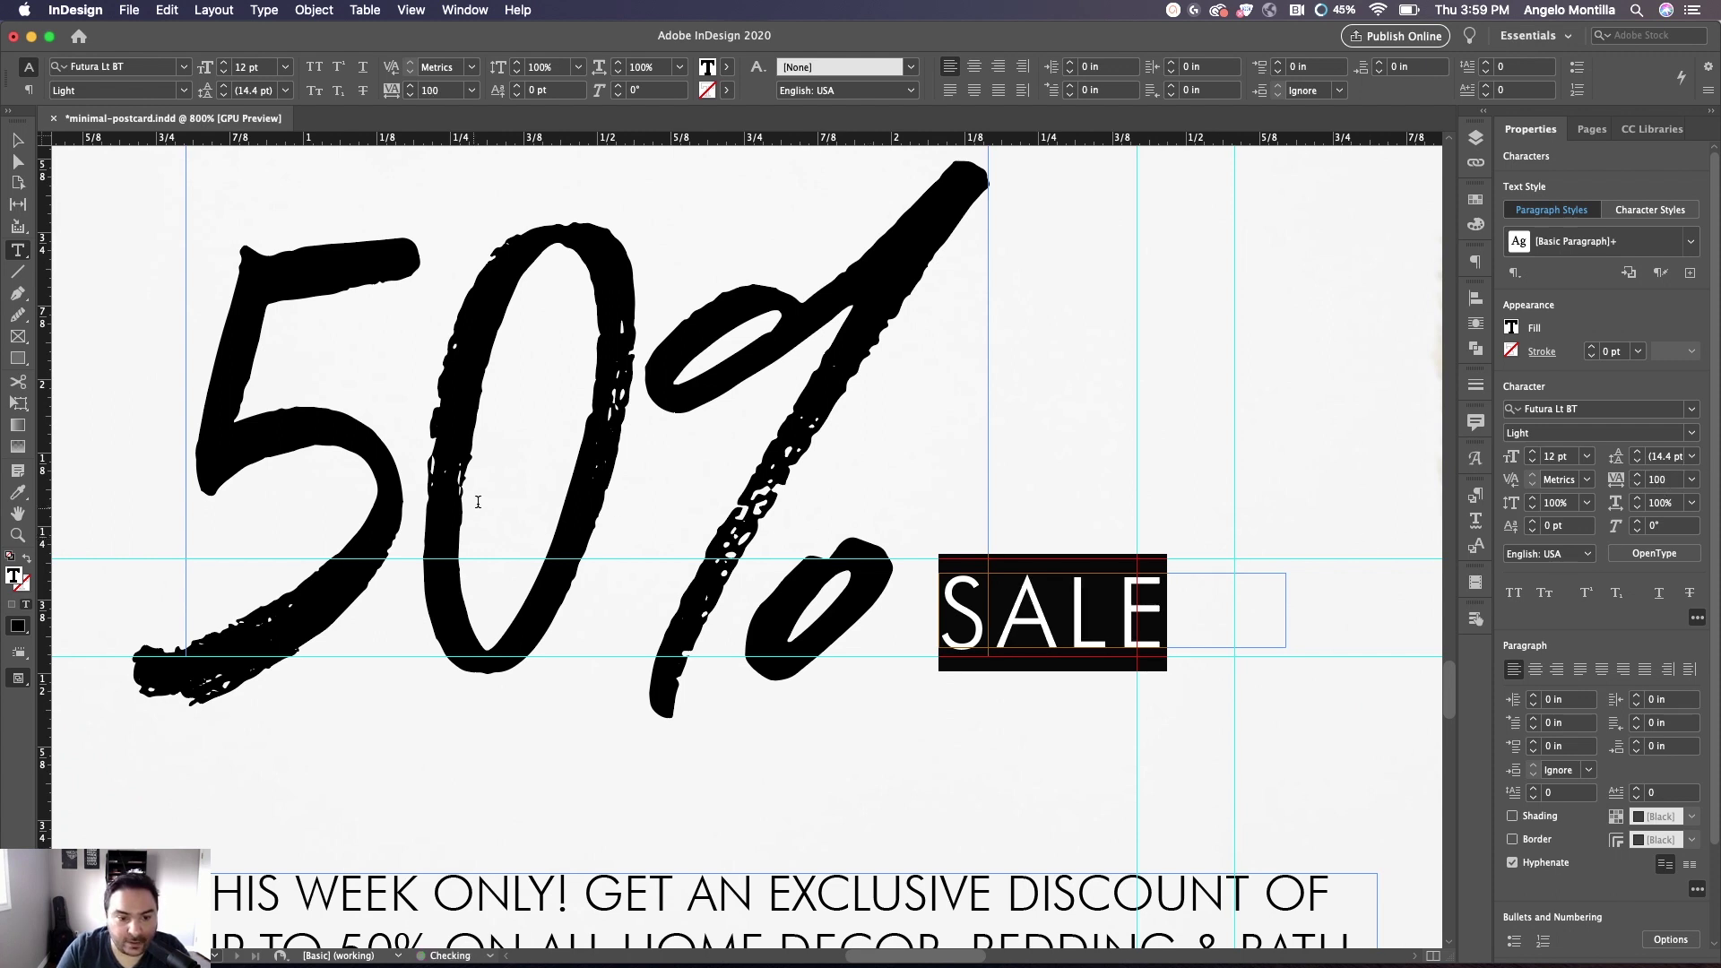
Try a kerning of 60 between the "0" and the "%" of the headline and bring it back to 40
left_click(652, 360)
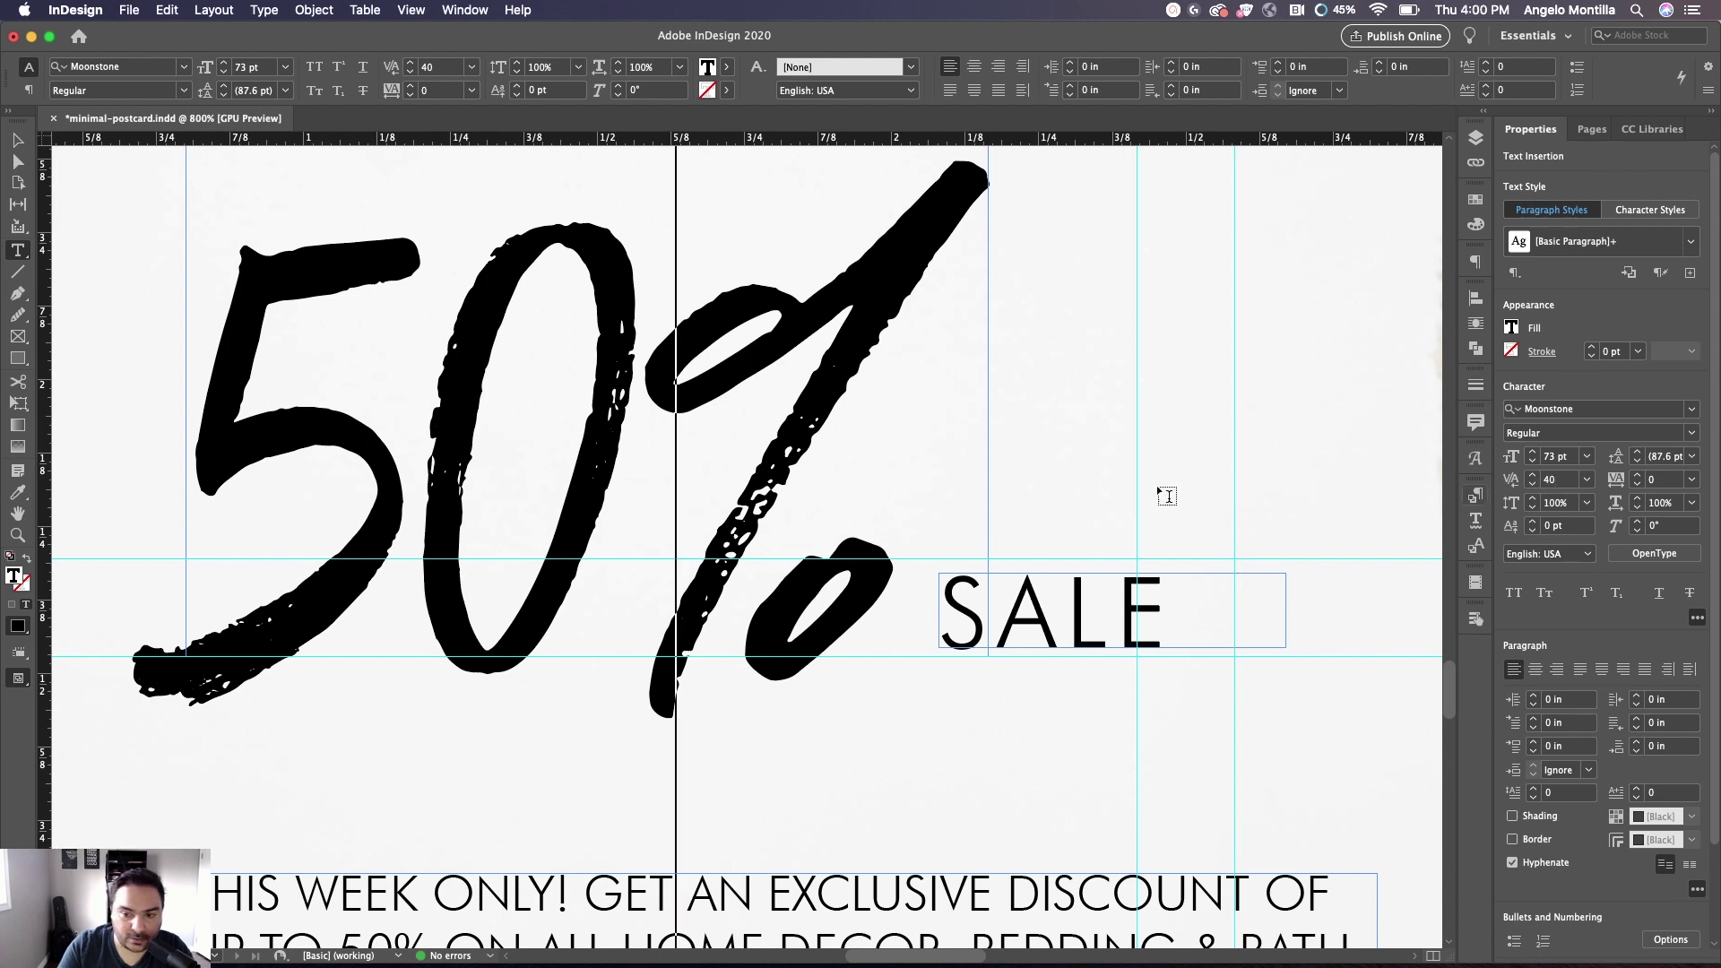
key("alt+Right")
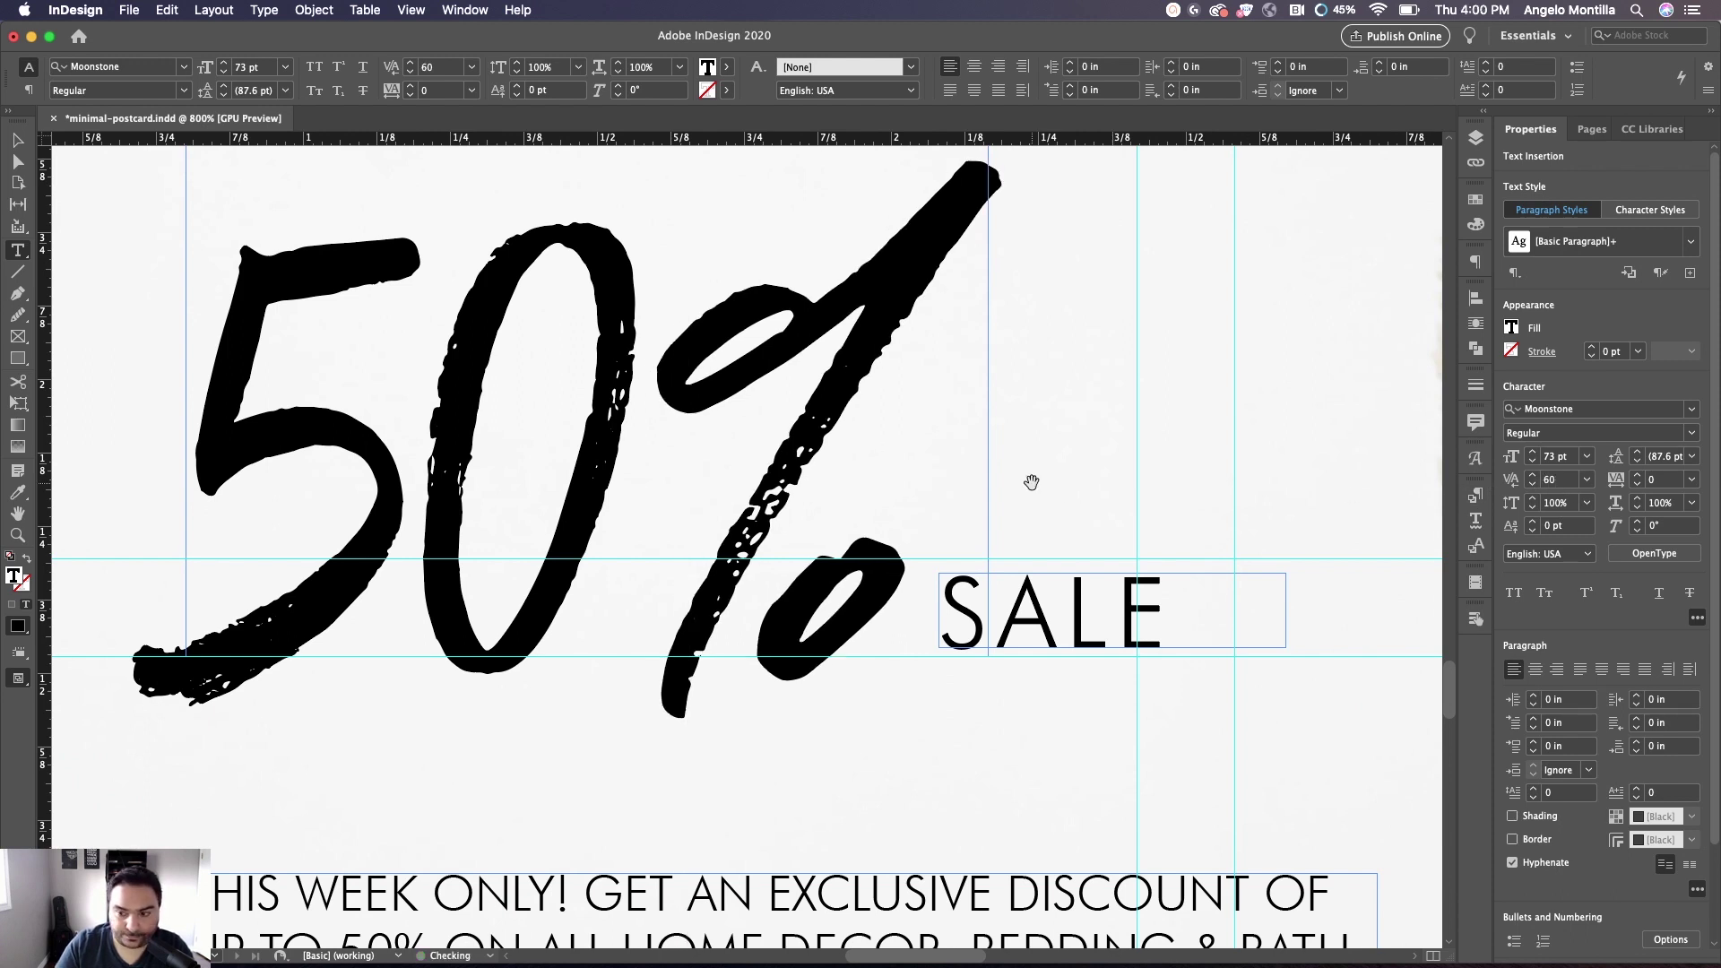
key("alt+Left")
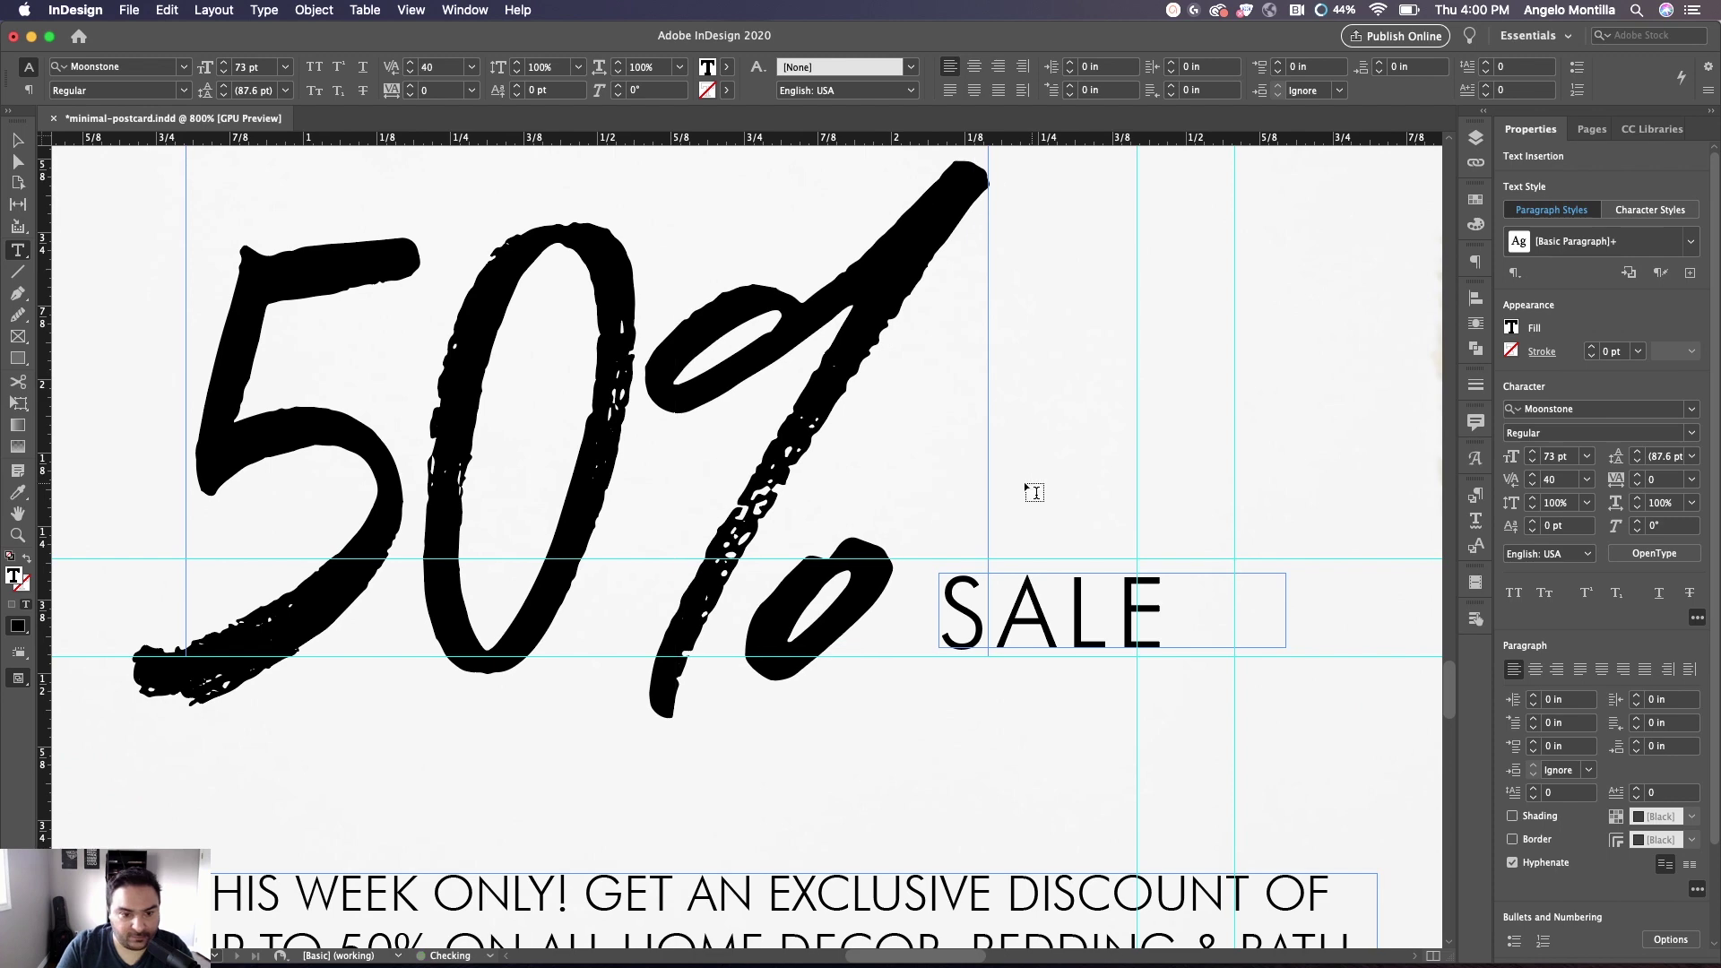
left_click(18, 141)
Select the whole promotional paragraph and adjust its leading stepwise, tighter and looser, ending at 9.2 pt
scroll(287, 304, "down", 3)
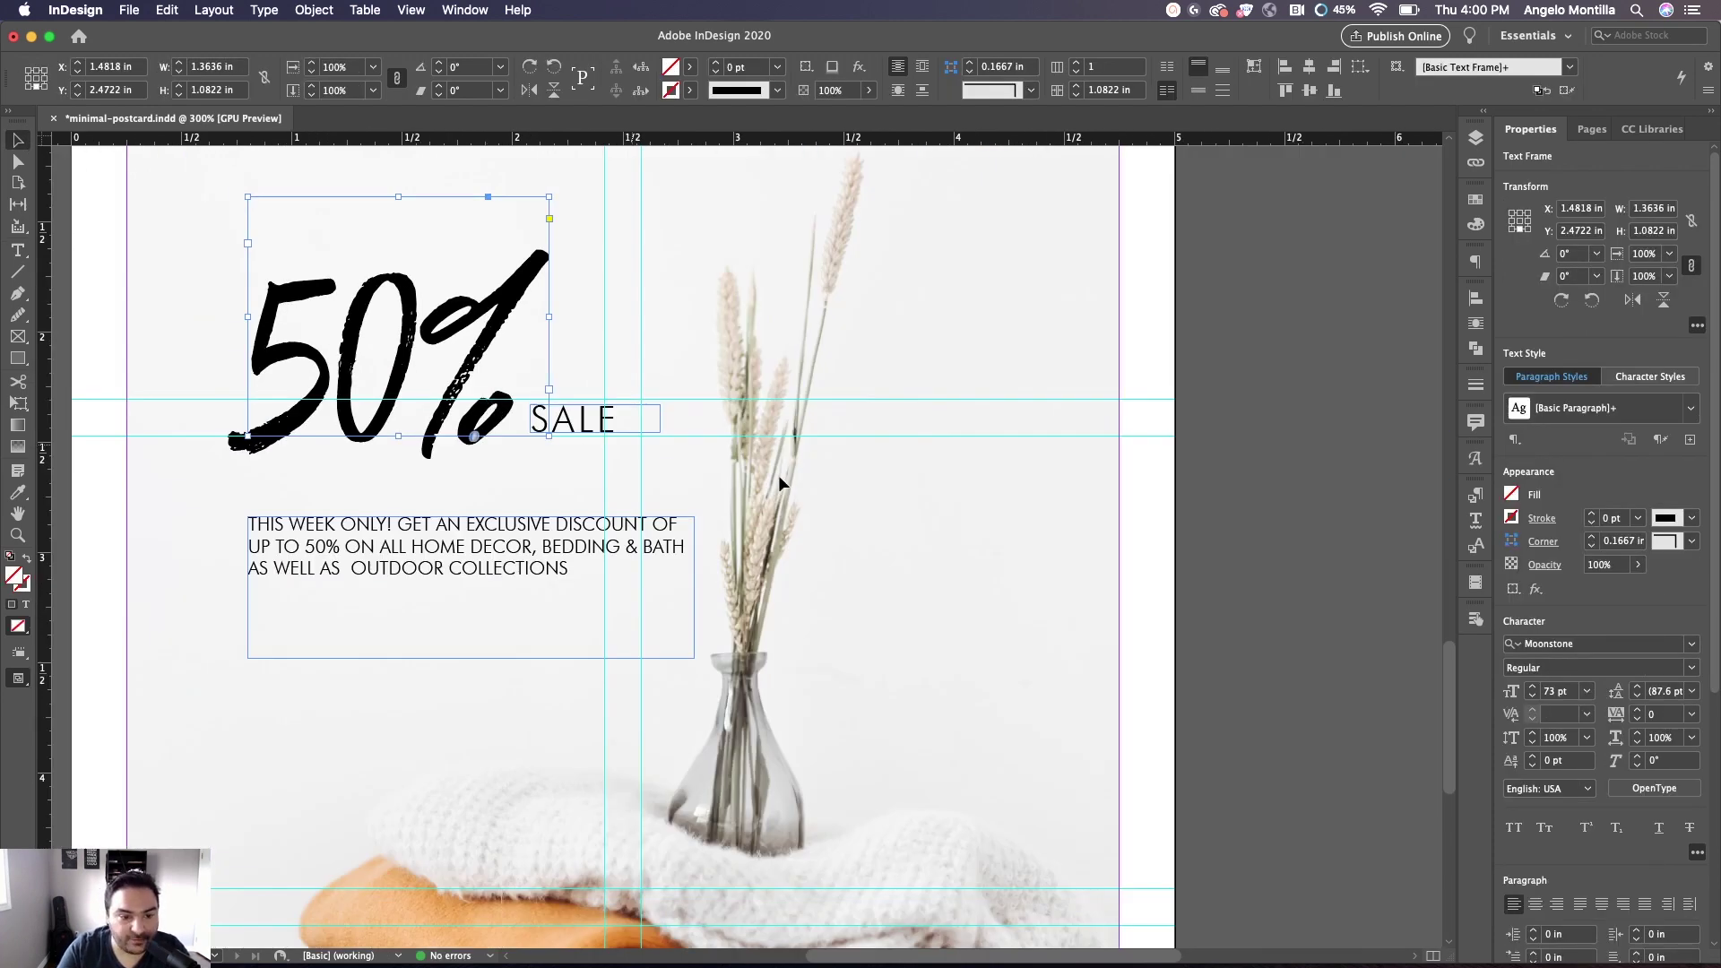
scroll(345, 544, "up", 2)
scroll(377, 580, "left", 3)
double_click(644, 579)
left_click(932, 590)
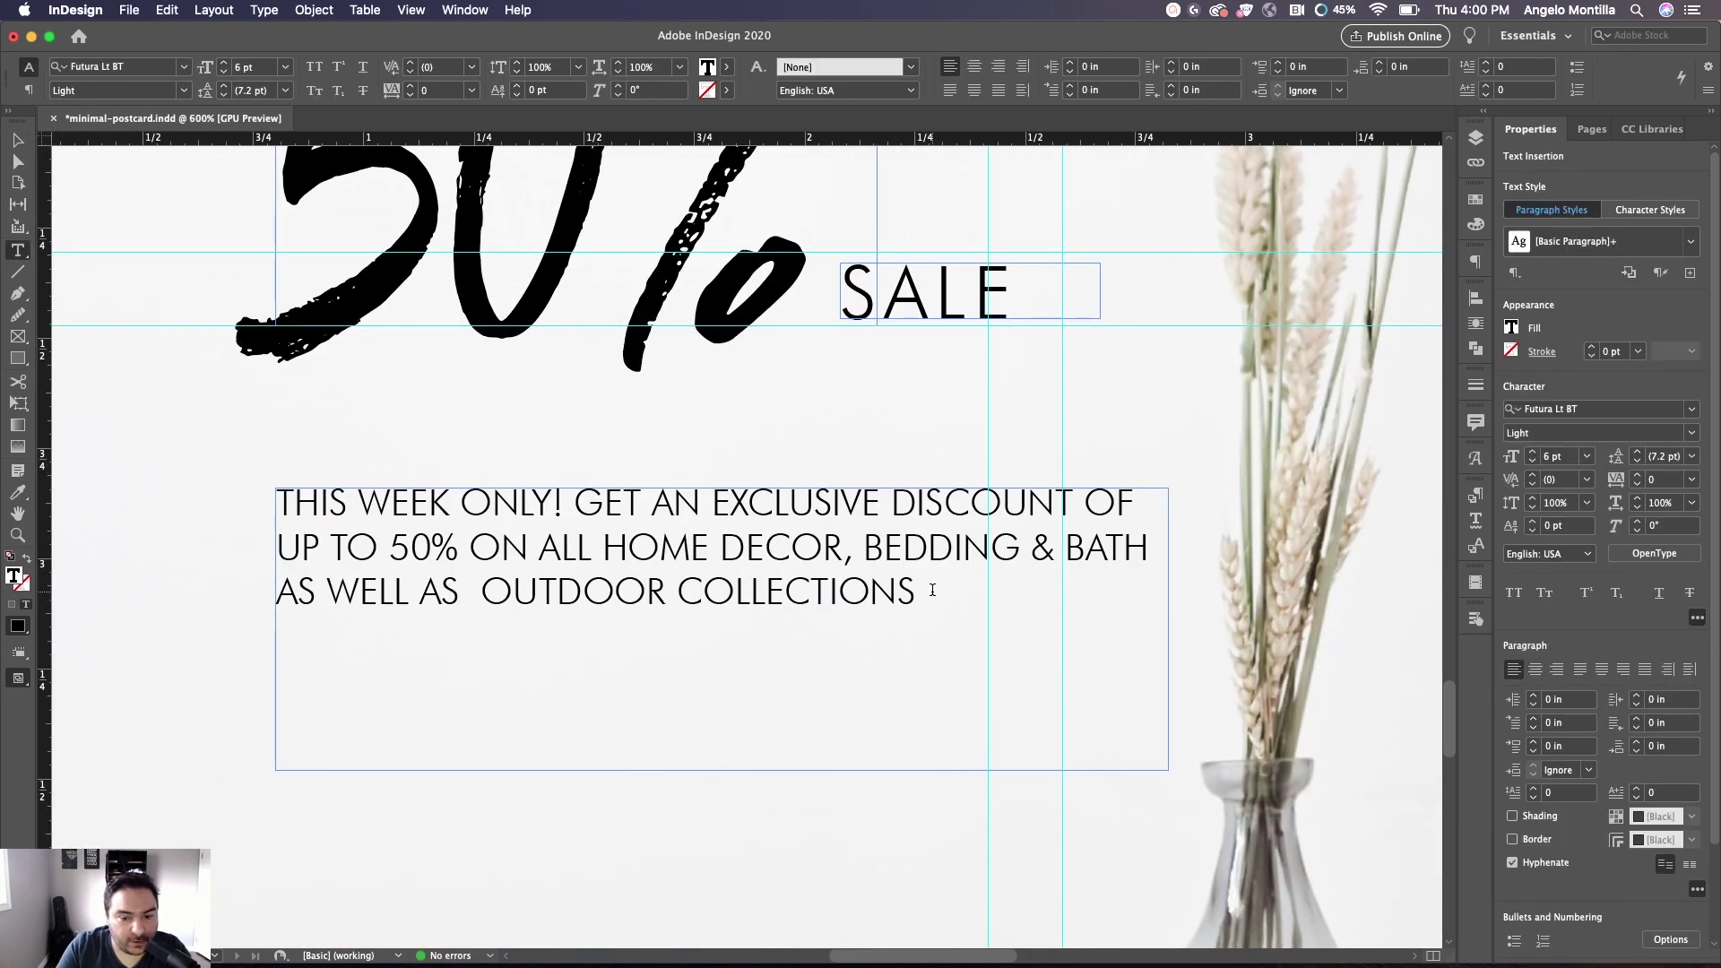
left_click_drag(926, 591, 271, 500)
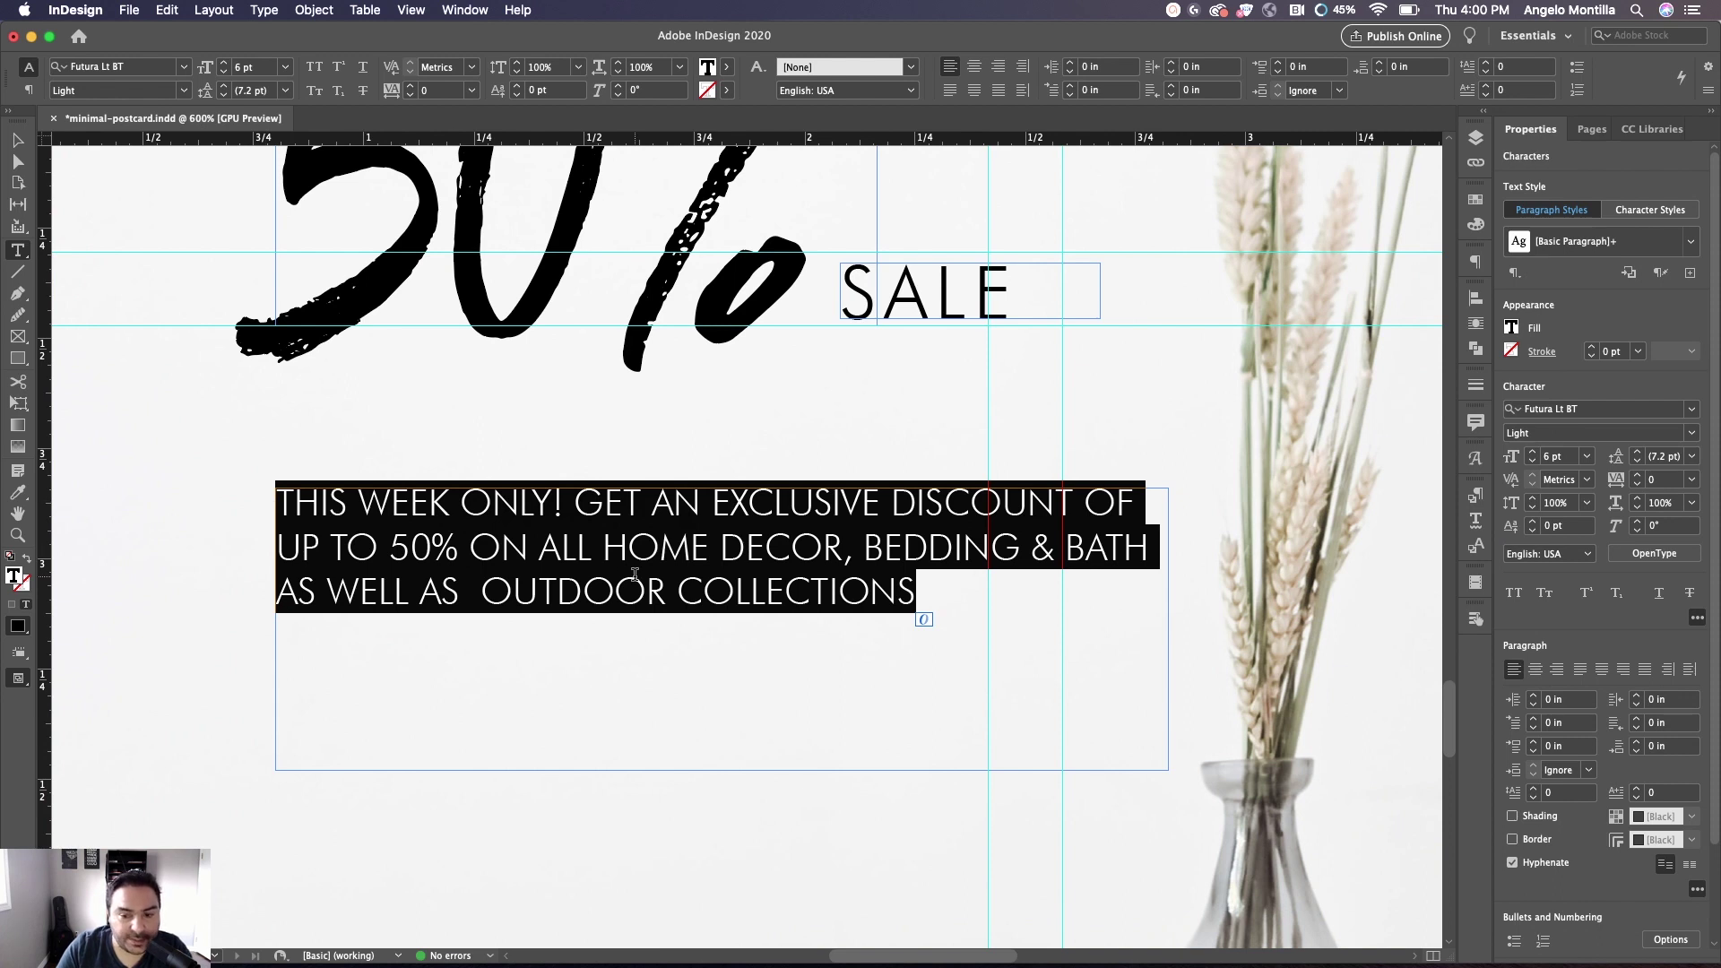
left_click(967, 640)
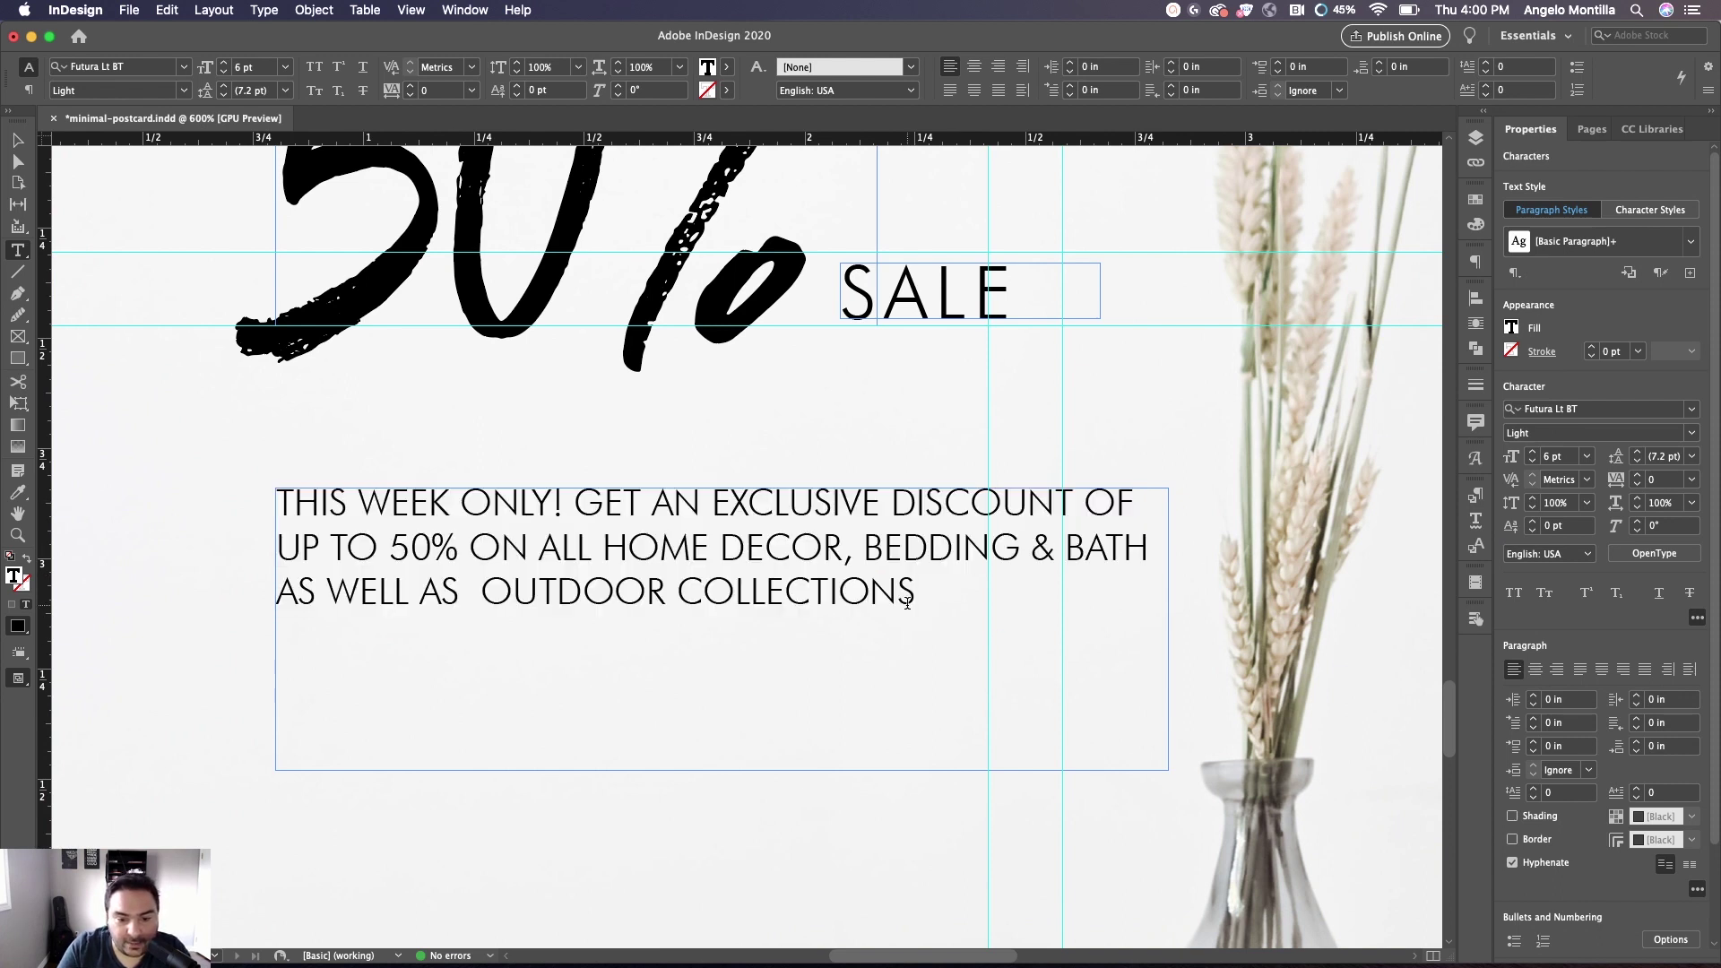
left_click_drag(923, 598, 244, 485)
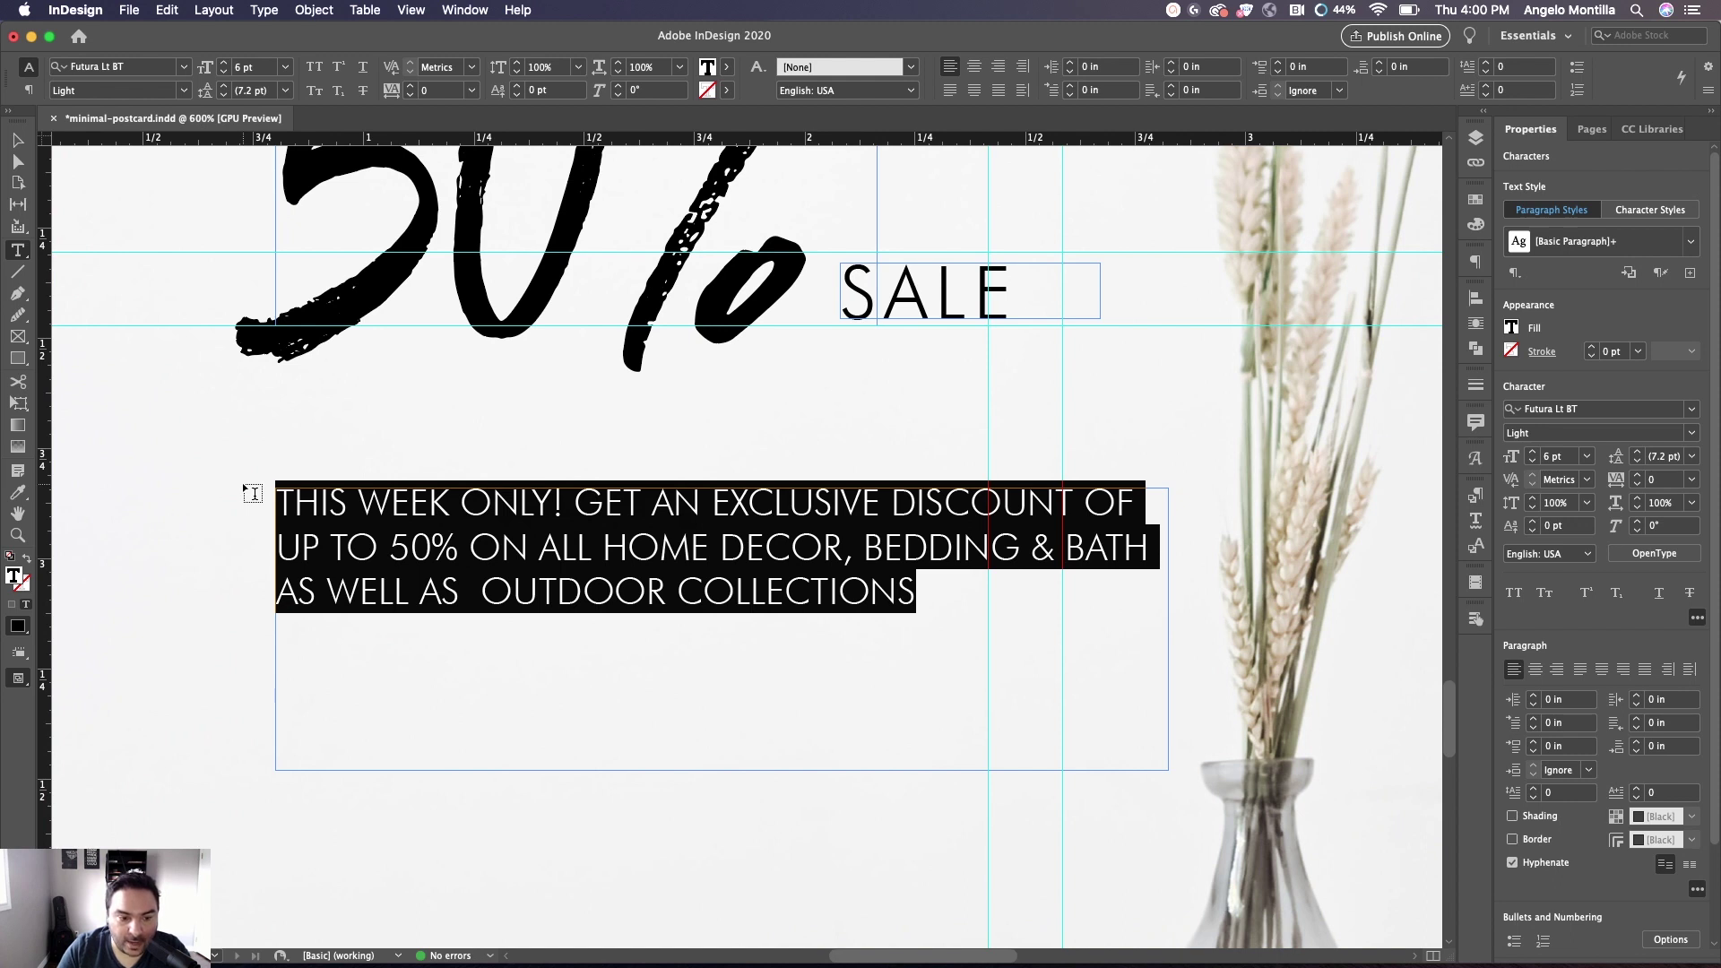
key("alt+Down")
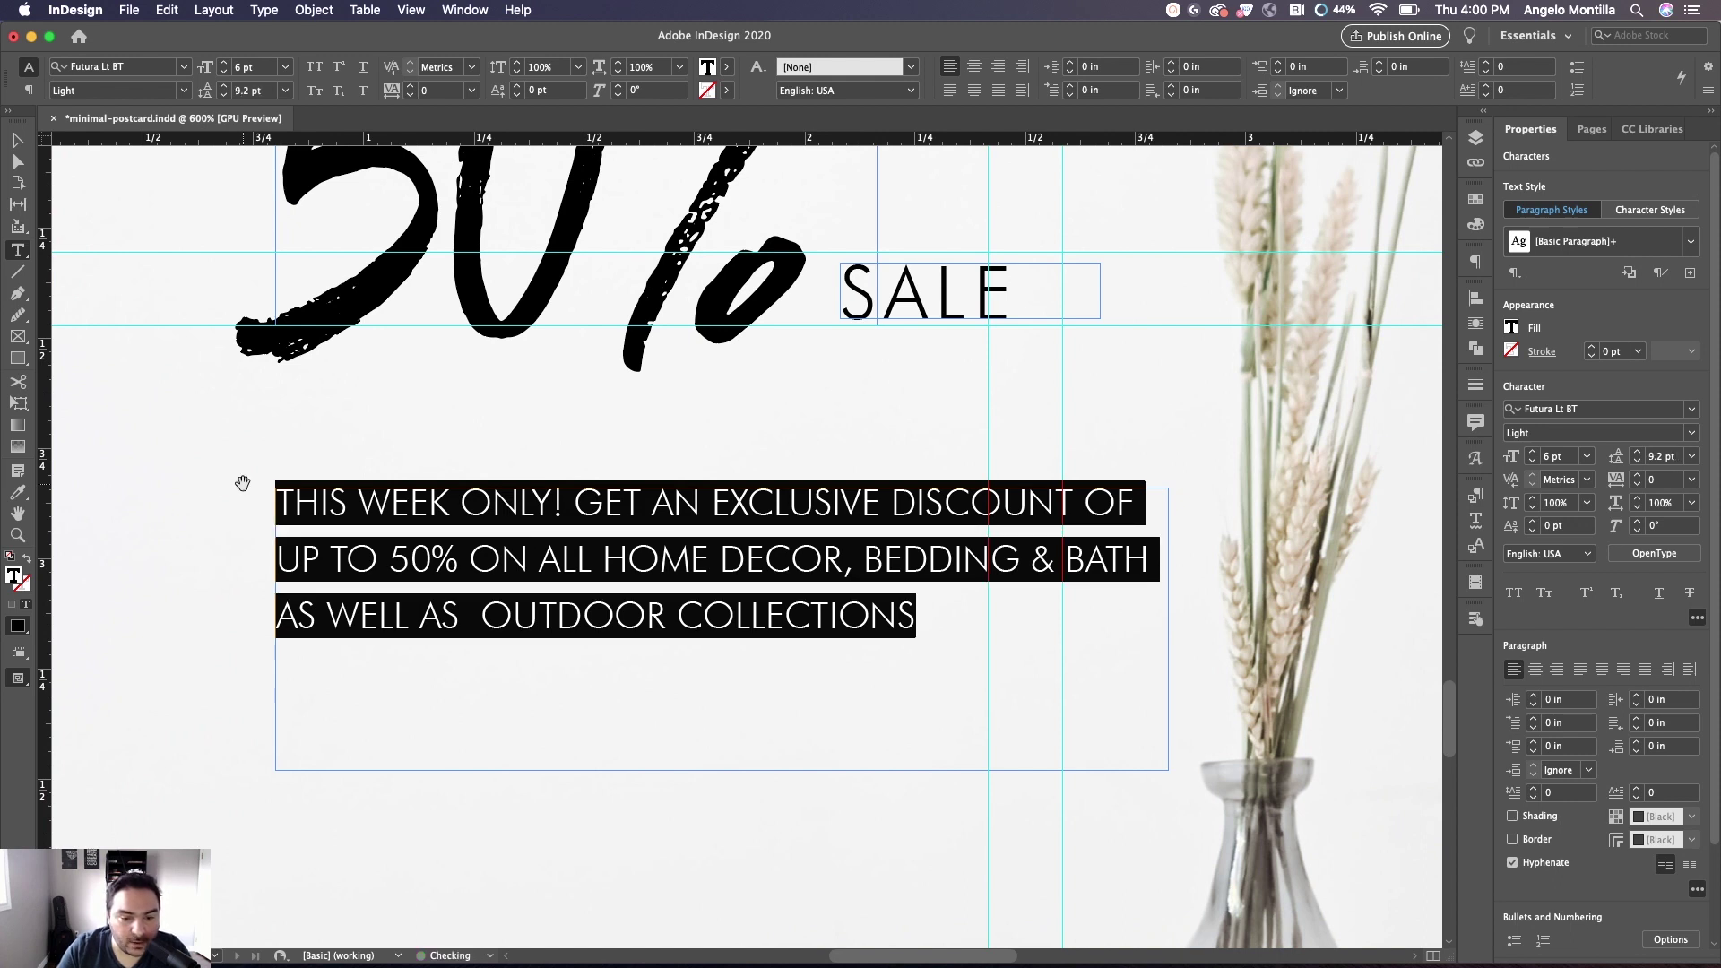
key("alt+Up")
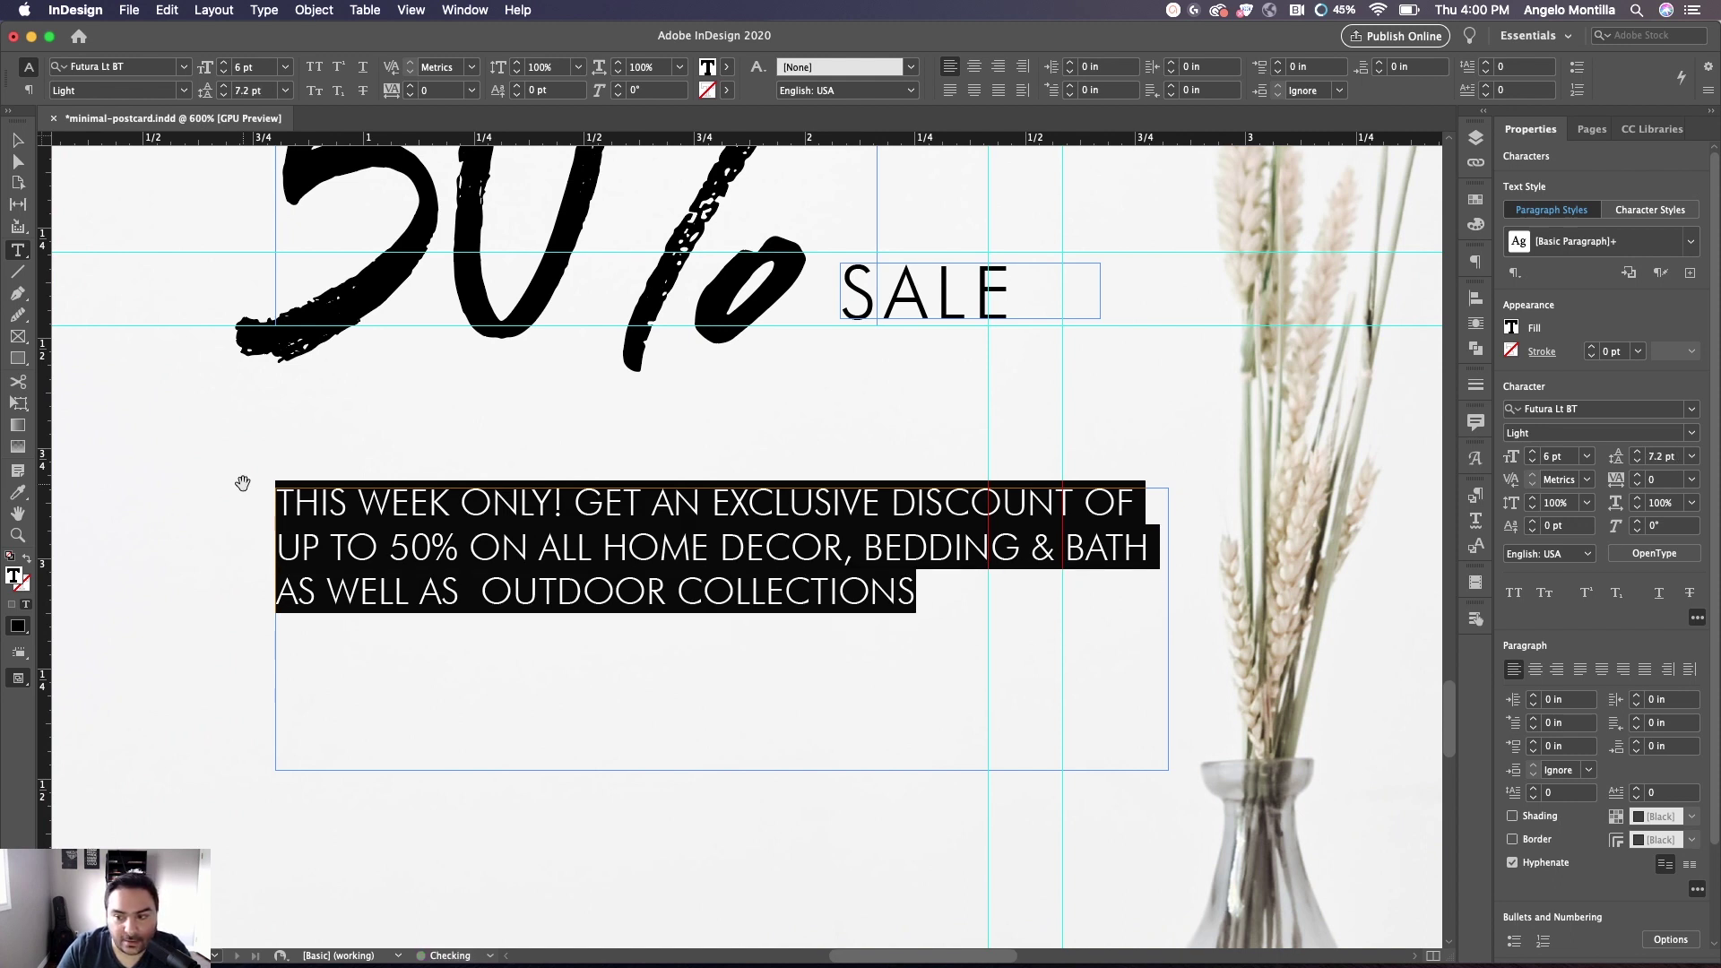
key("alt+Down")
key("alt+Up")
key("alt+Down")
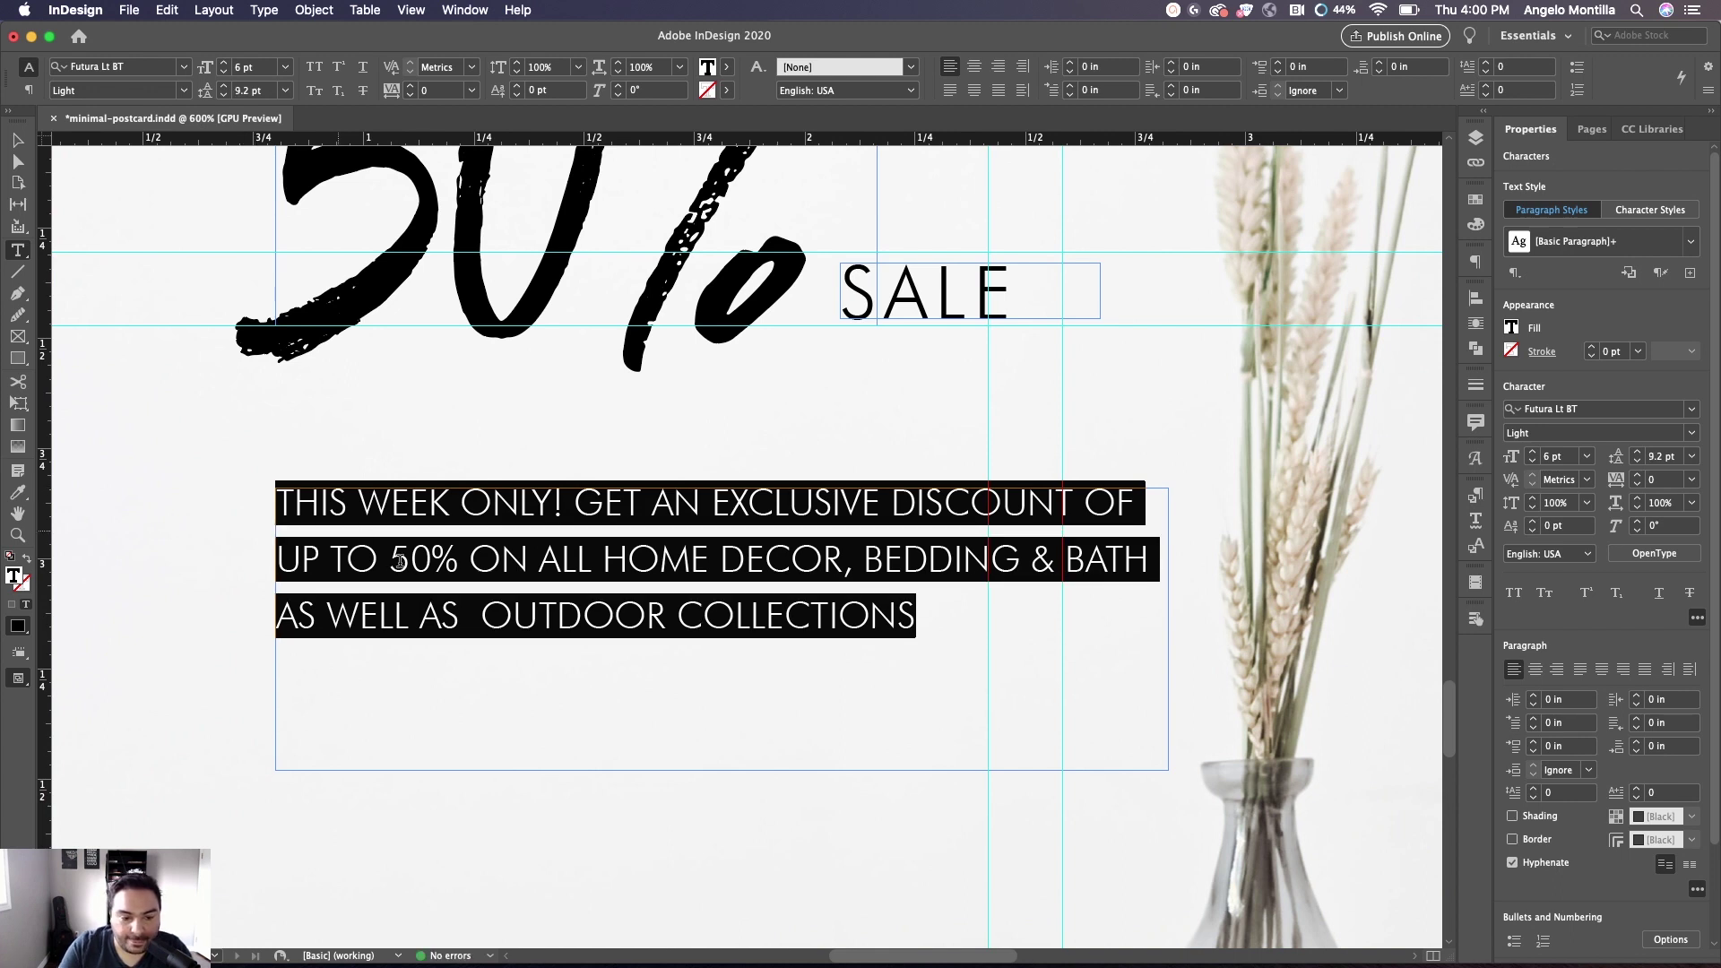
key("alt+Up")
key("alt+Up")
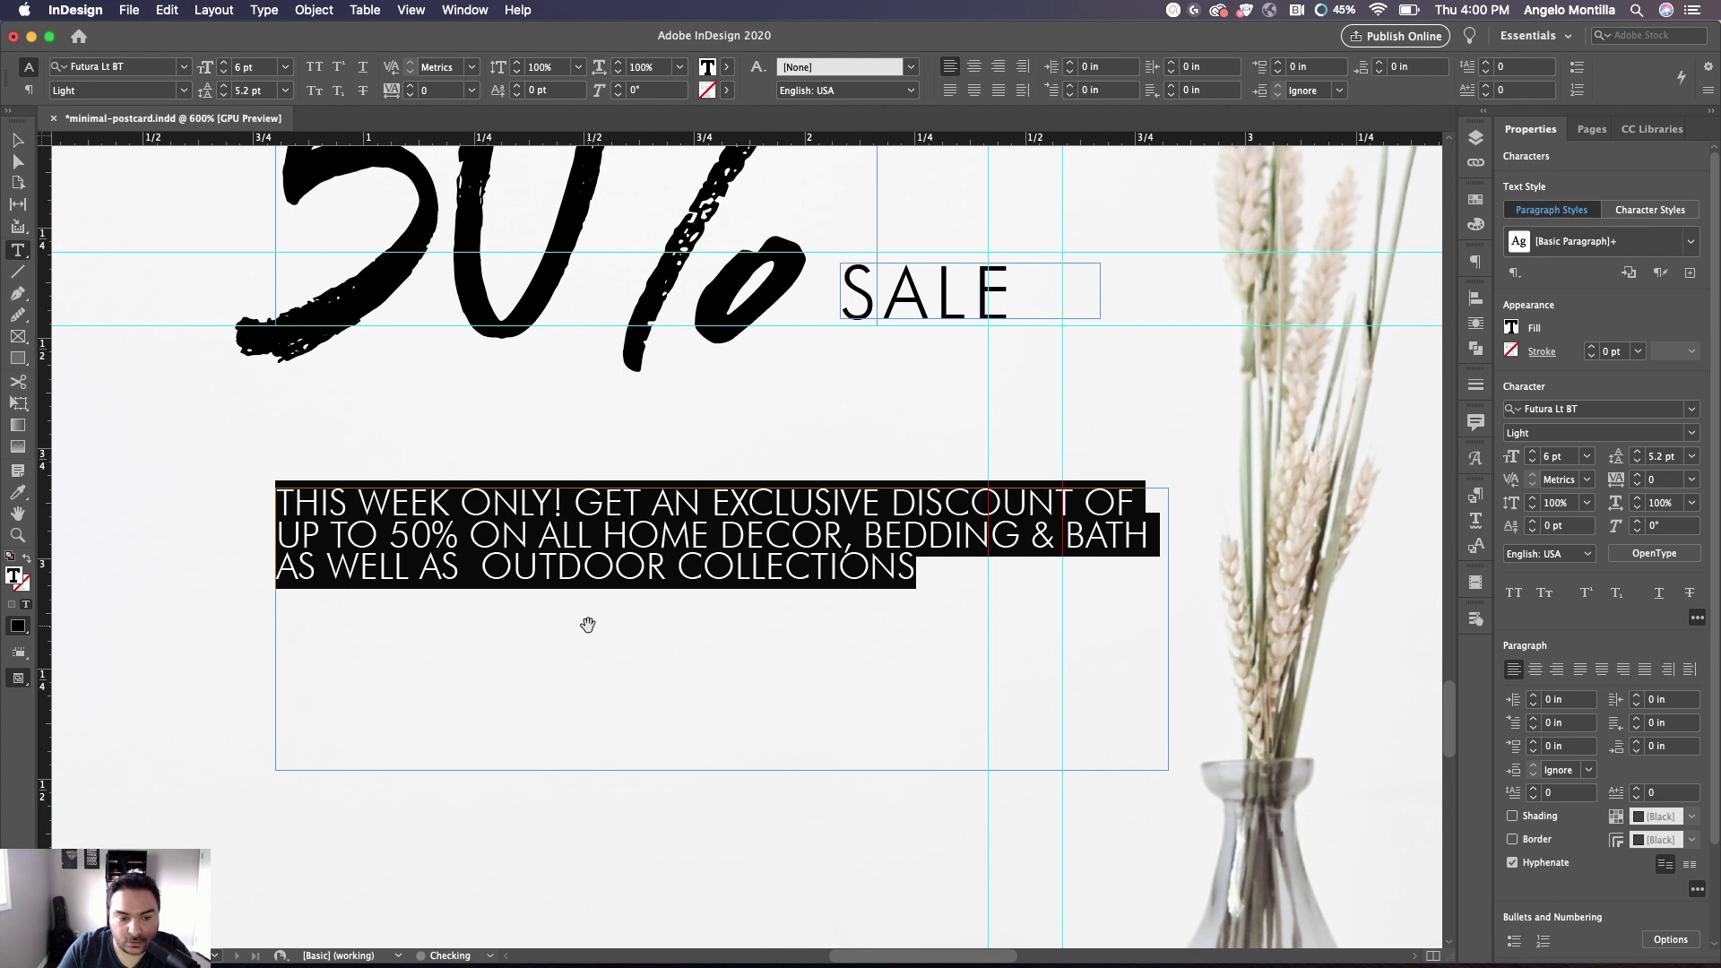
key("alt+Down")
key("alt+Down")
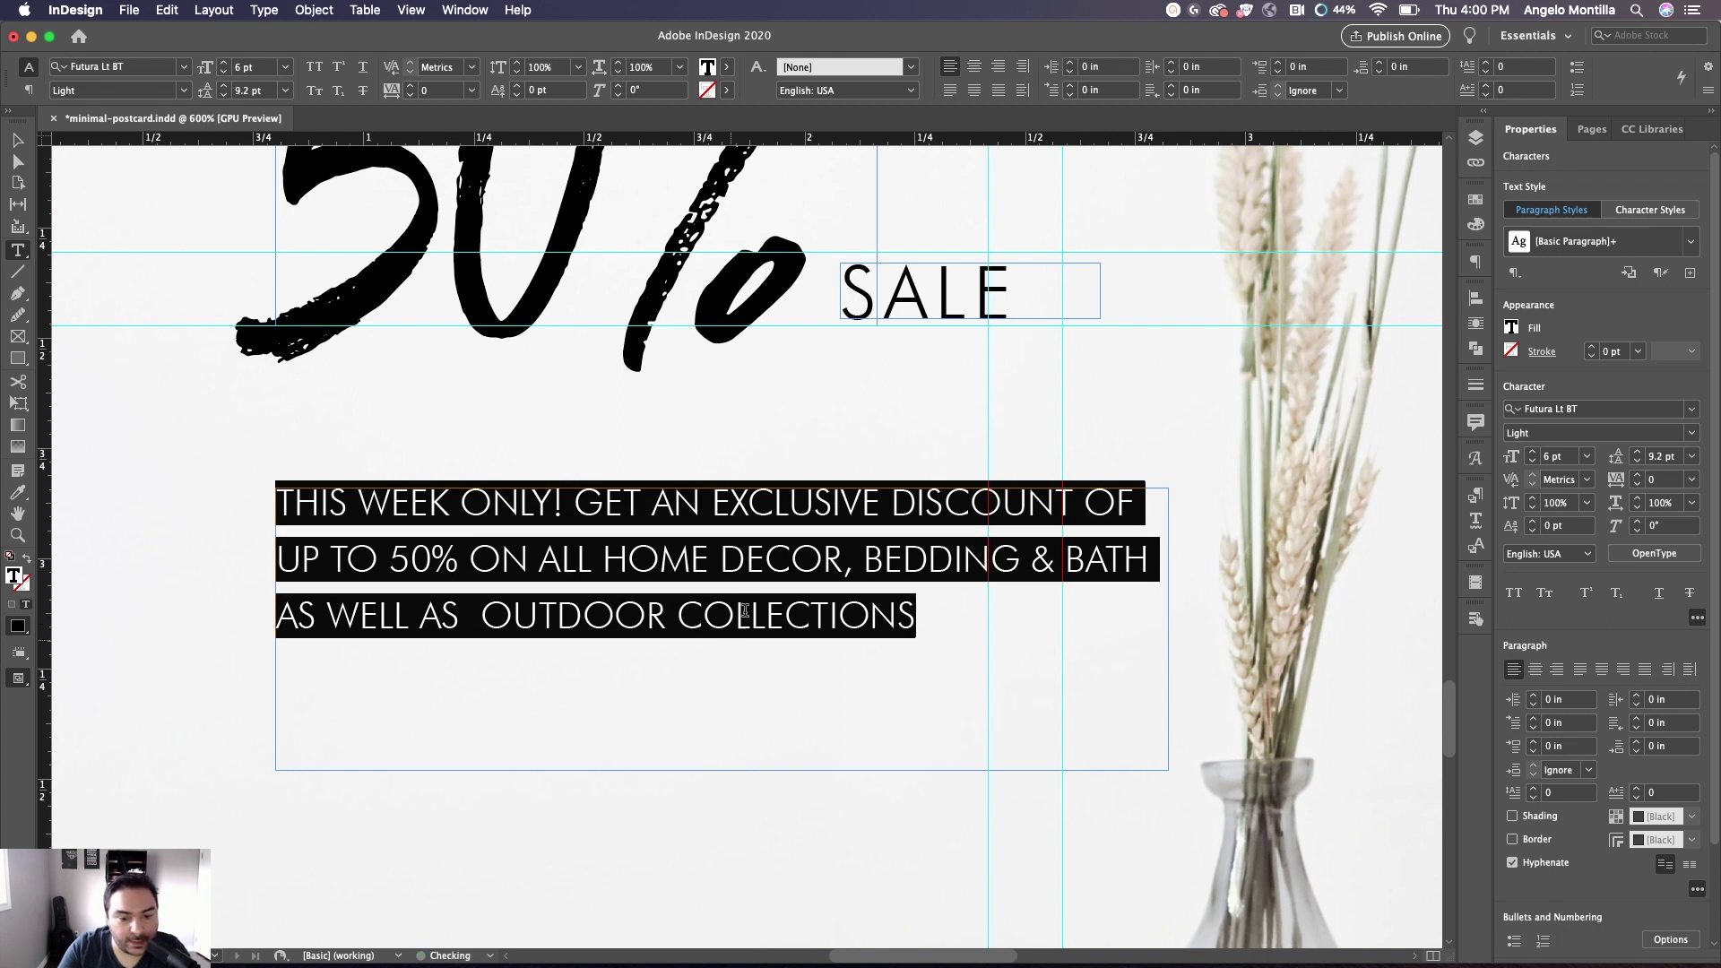
left_click(902, 625)
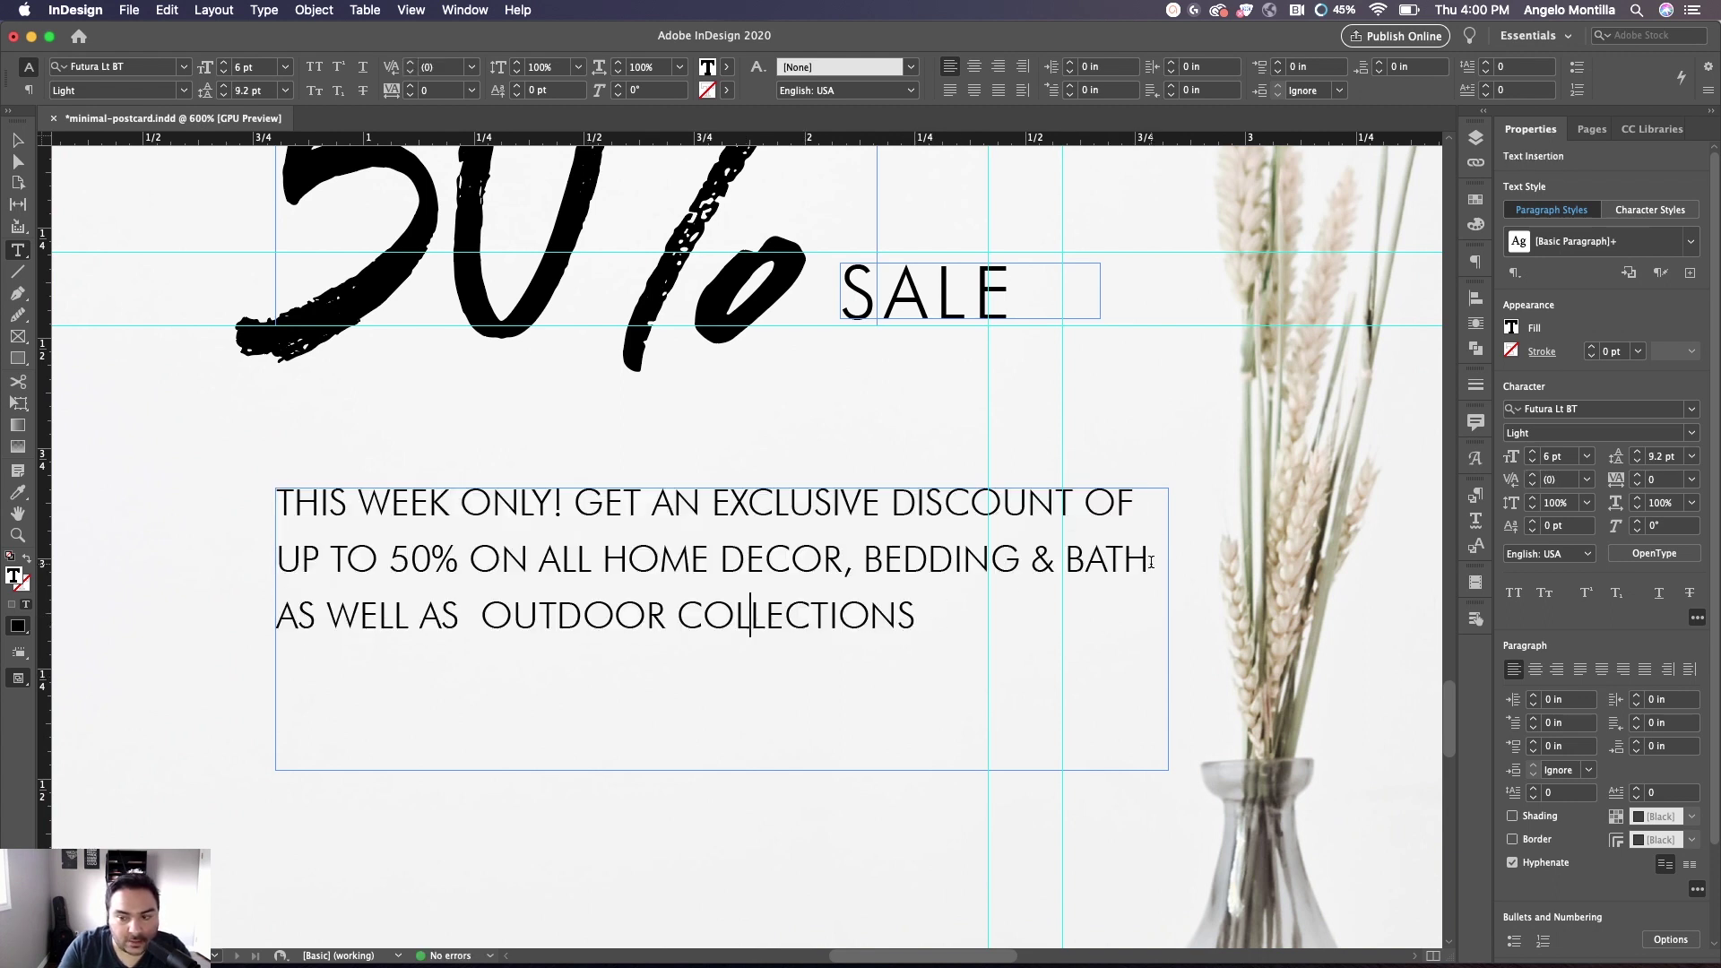
Select the full promotional paragraph again and set its leading to 9.5 pt
left_click_drag(915, 616, 274, 494)
left_click(1663, 457)
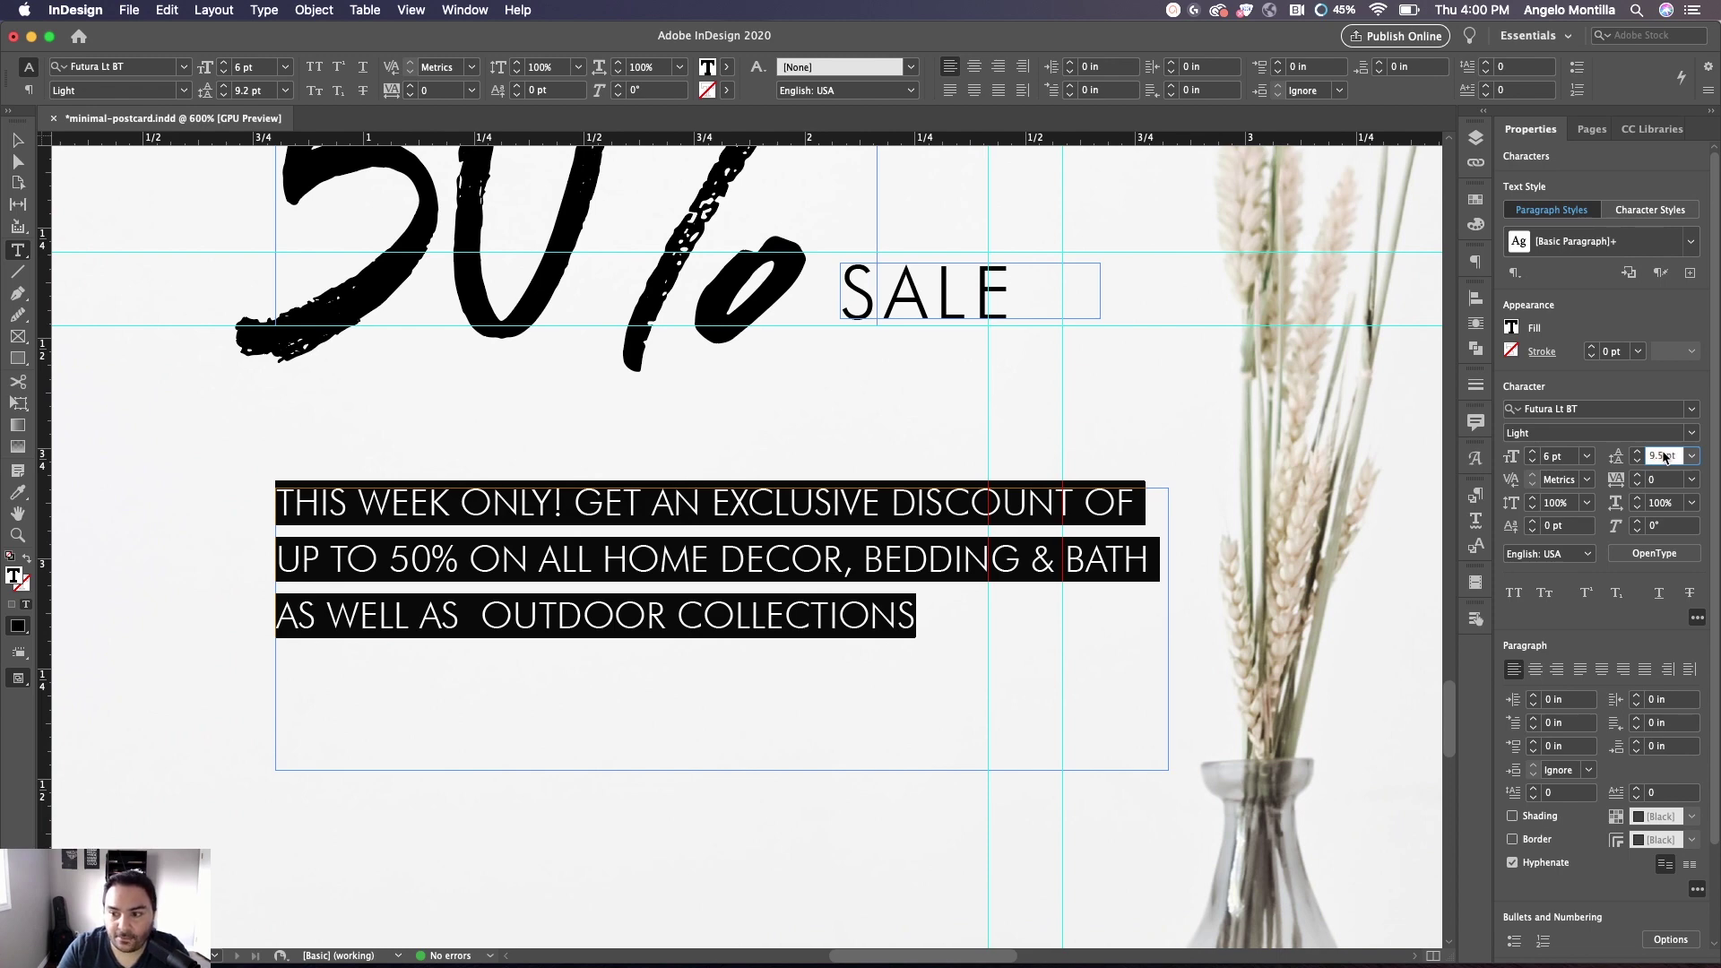
key("Return")
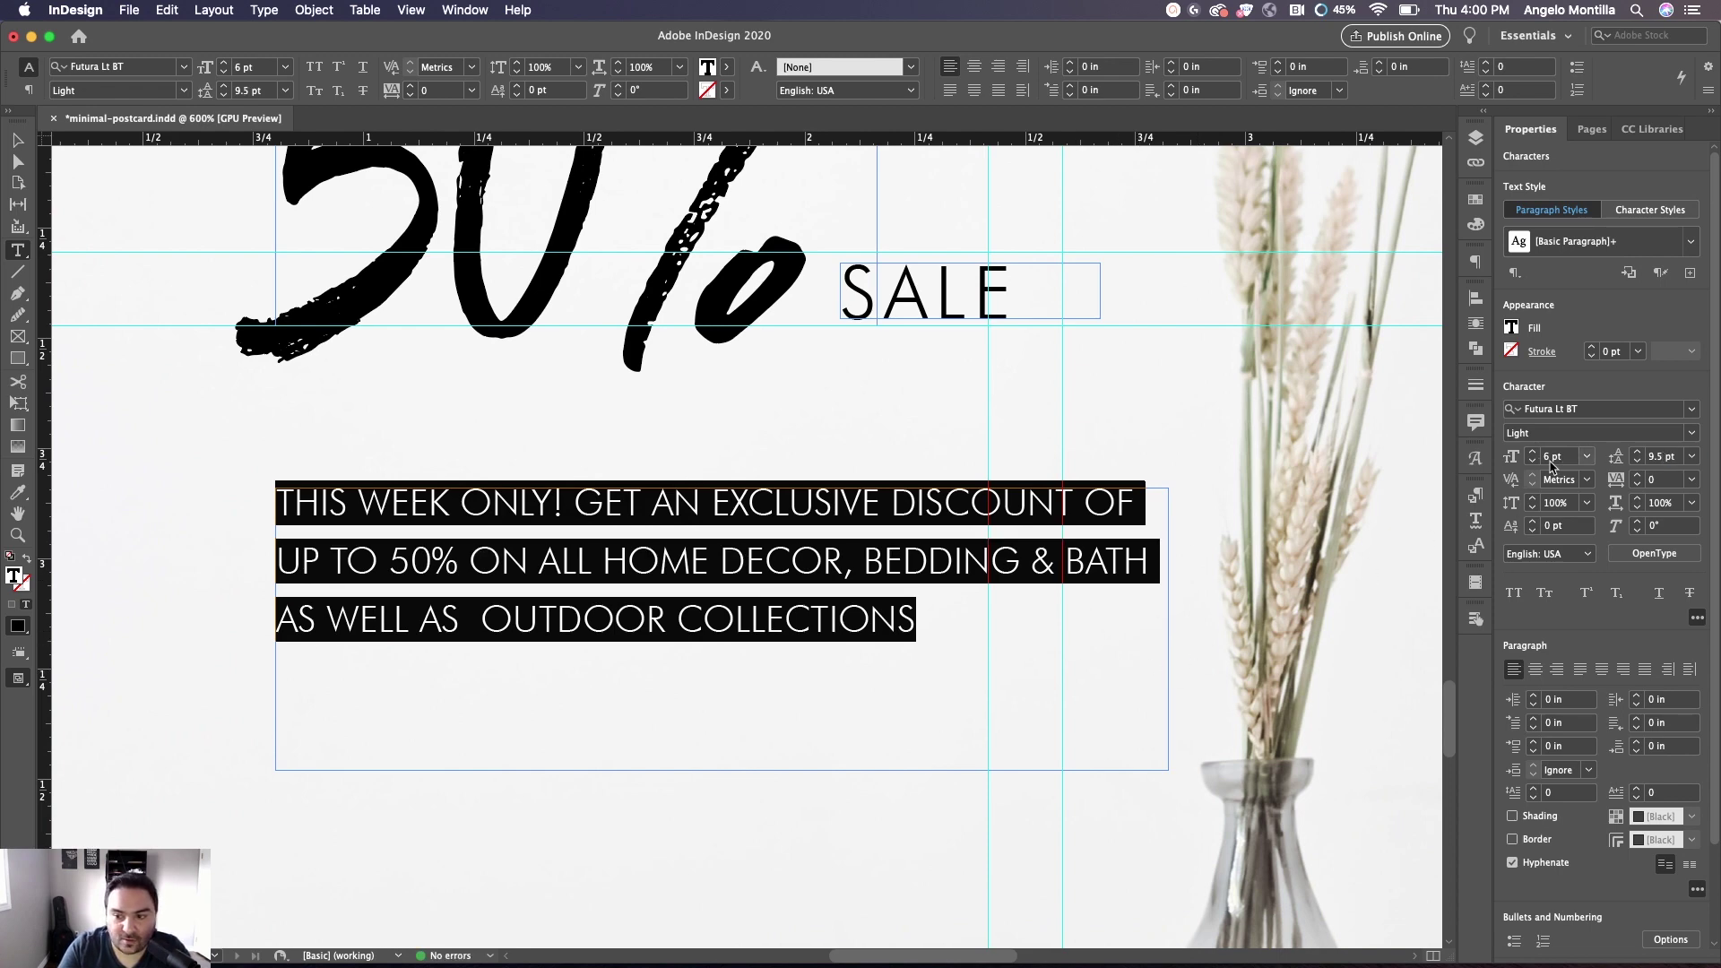
Try baseline shifts of 1 pt and 2 pt on the paragraph's second line and return the shift to 0 pt
left_click(921, 618)
left_click_drag(923, 618, 278, 505)
left_click(628, 560)
left_click_drag(1149, 559, 280, 553)
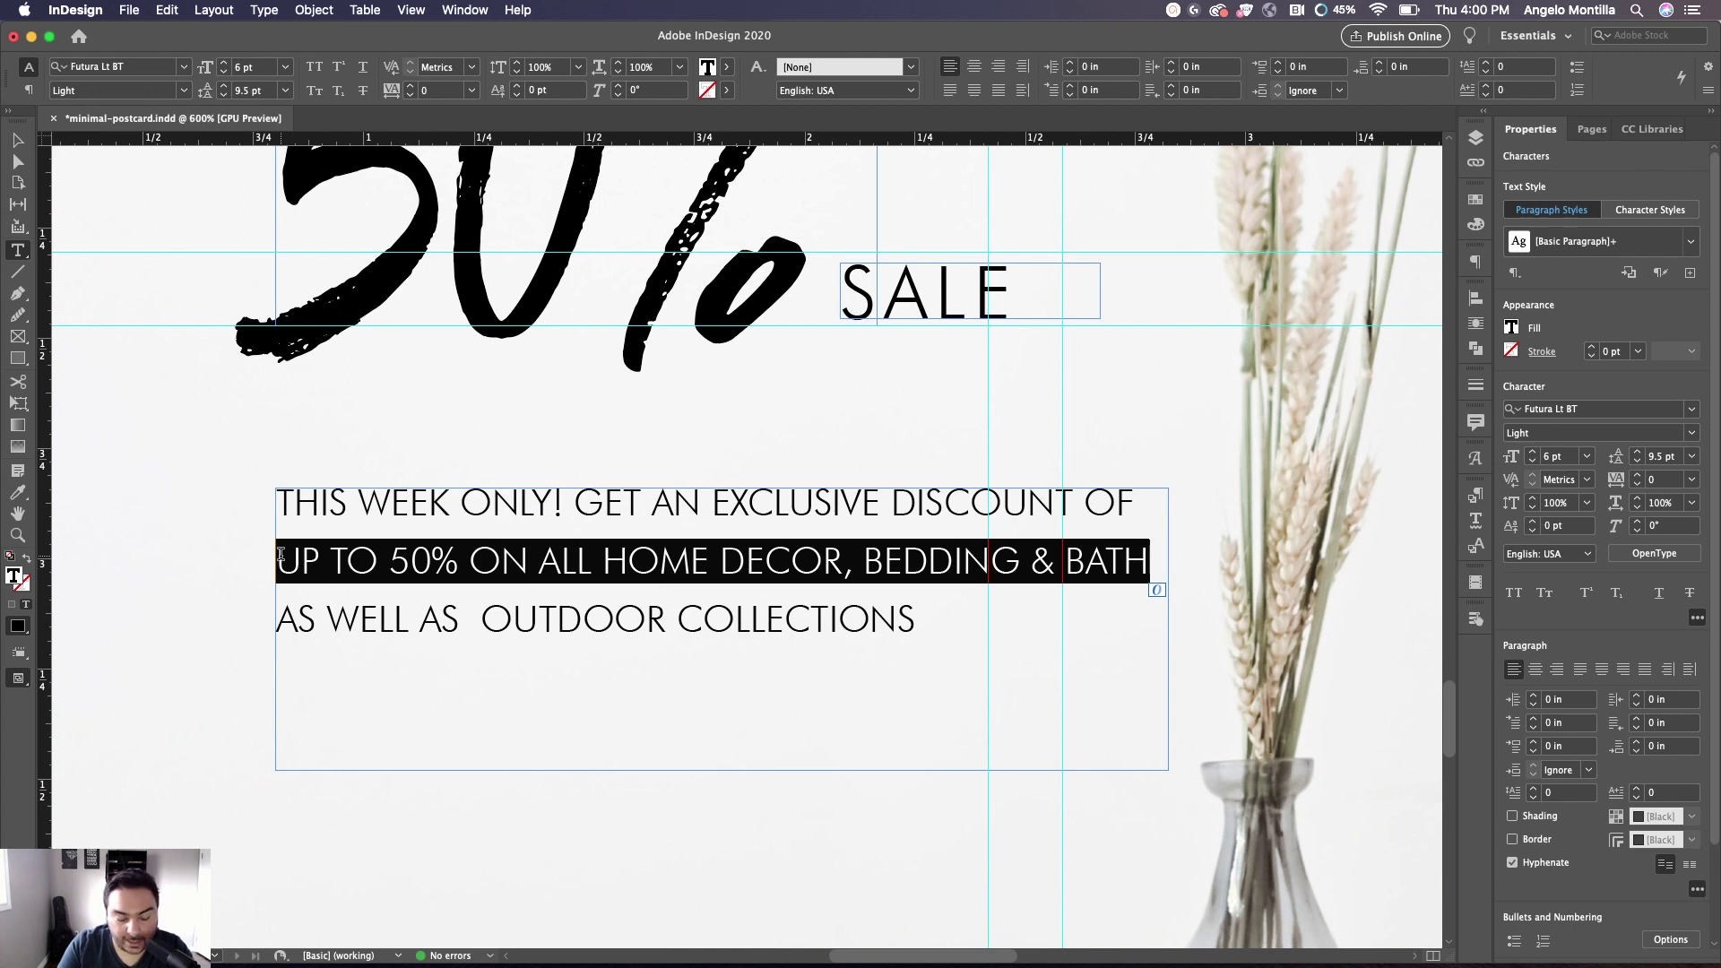
left_click(1533, 523)
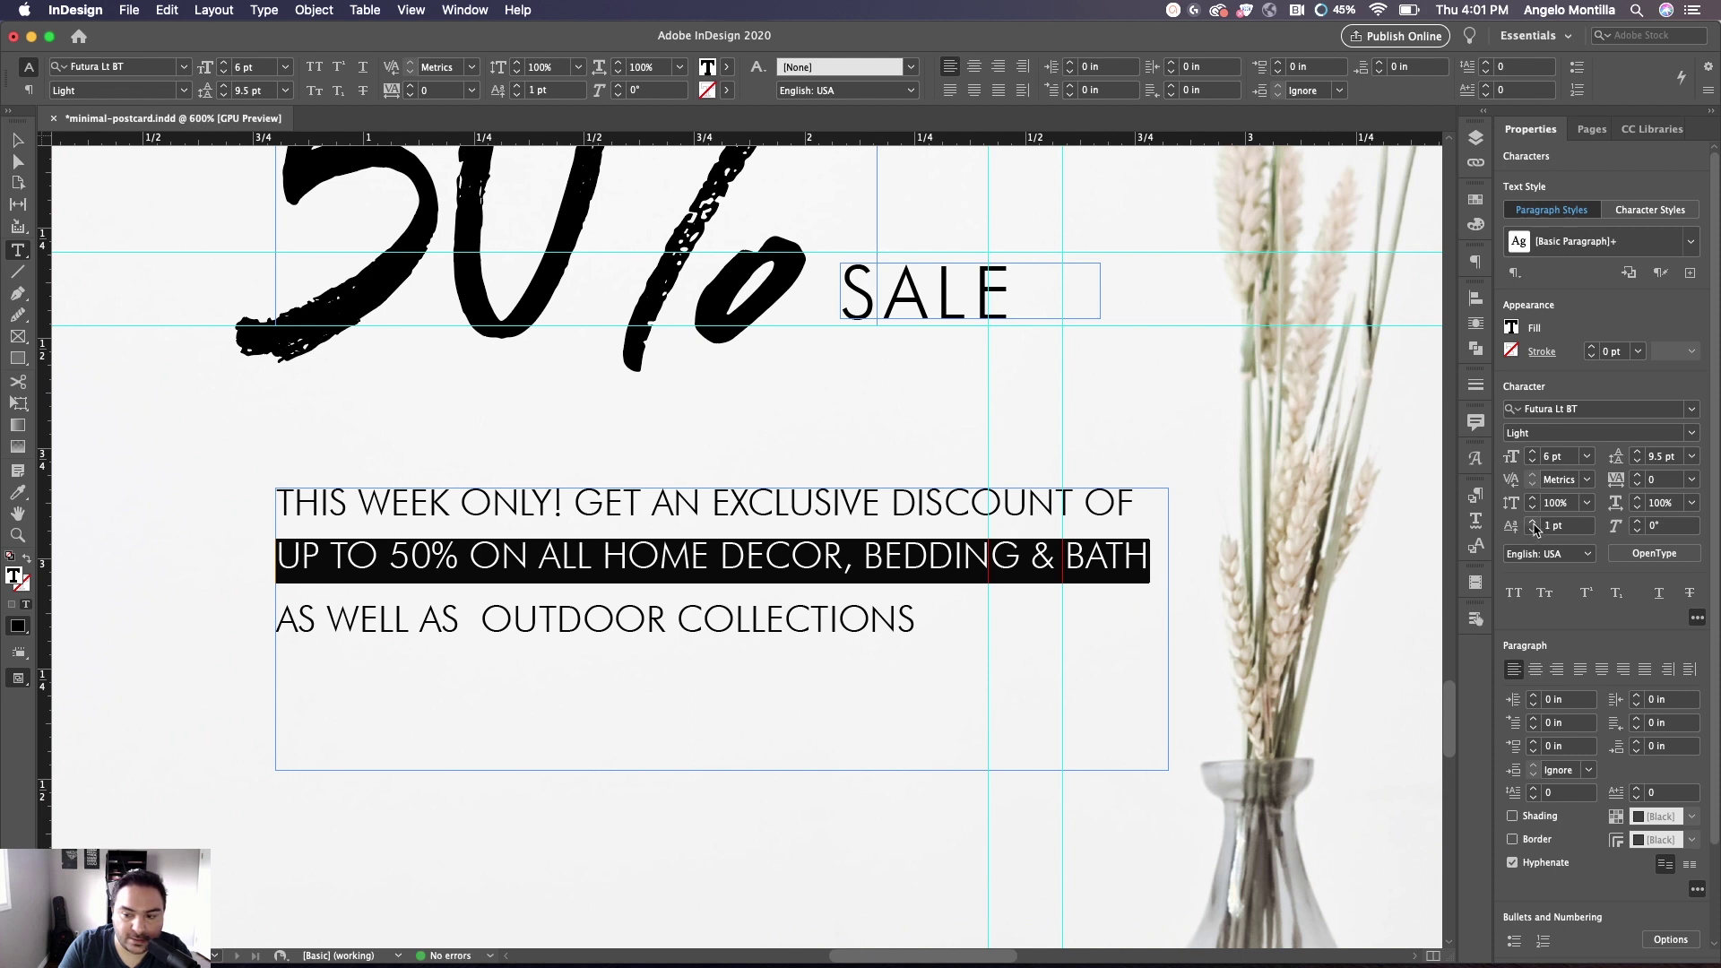
left_click(1533, 522)
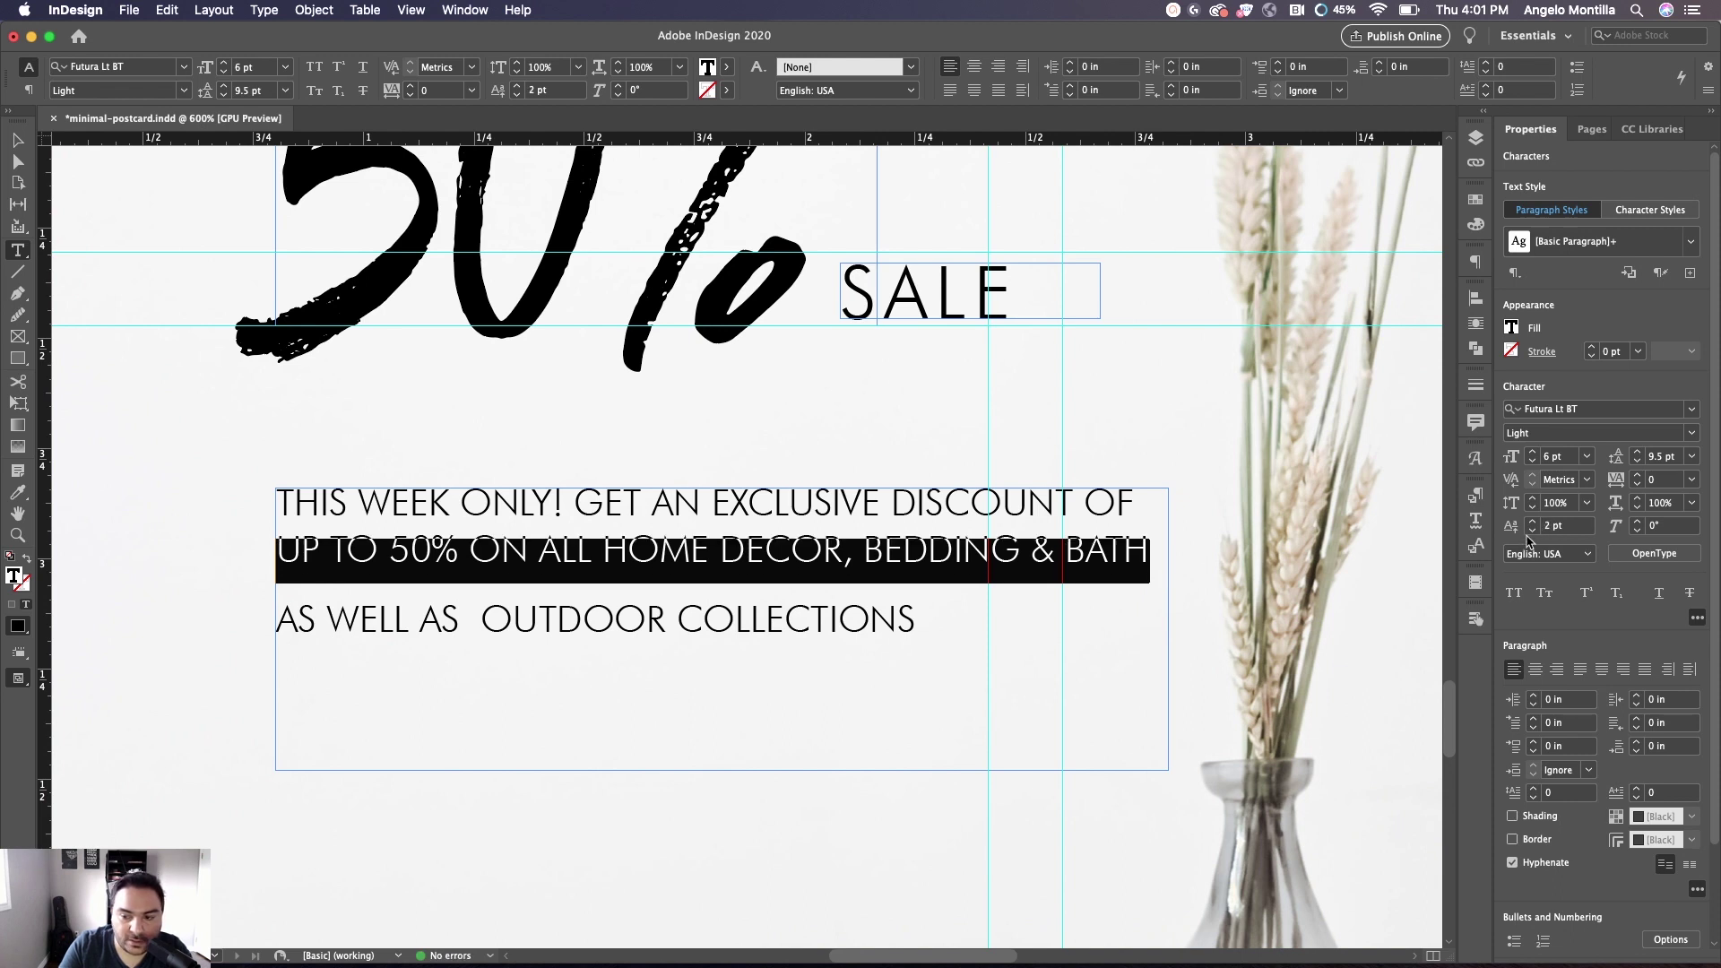
left_click(1532, 531)
left_click(1532, 533)
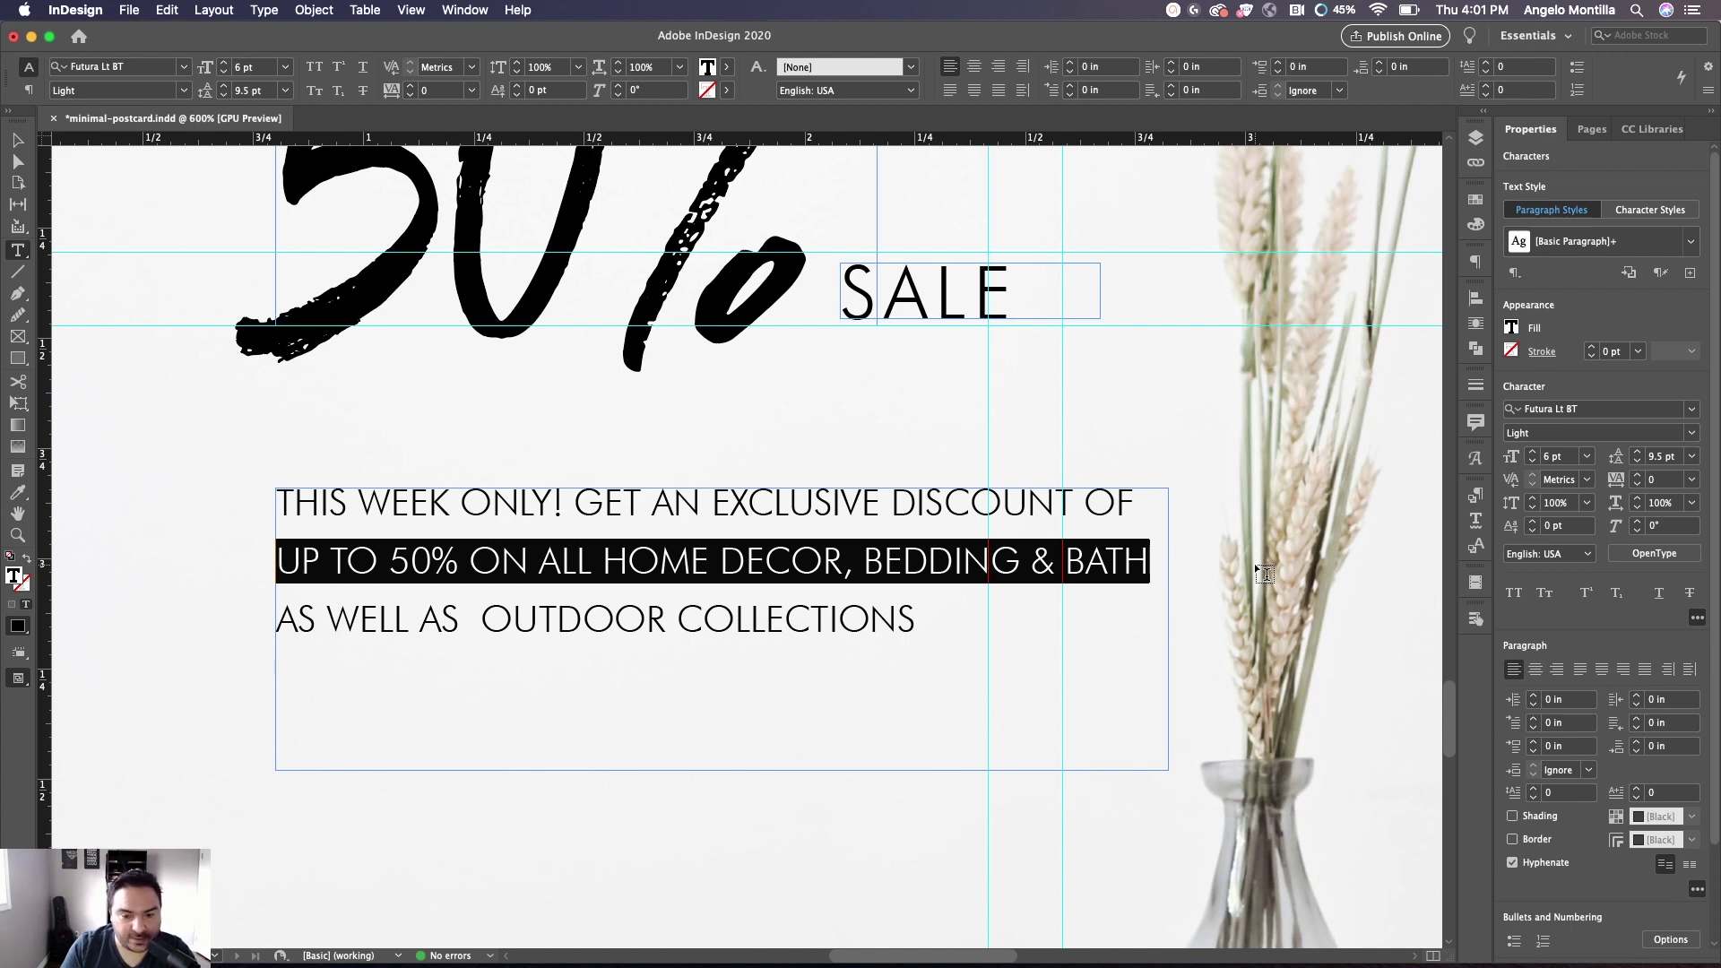
Set the leading of the entire promotional paragraph to 8.5 pt
left_click(904, 617)
left_click_drag(903, 617, 246, 484)
double_click(1662, 457)
type("8.5")
key("Return")
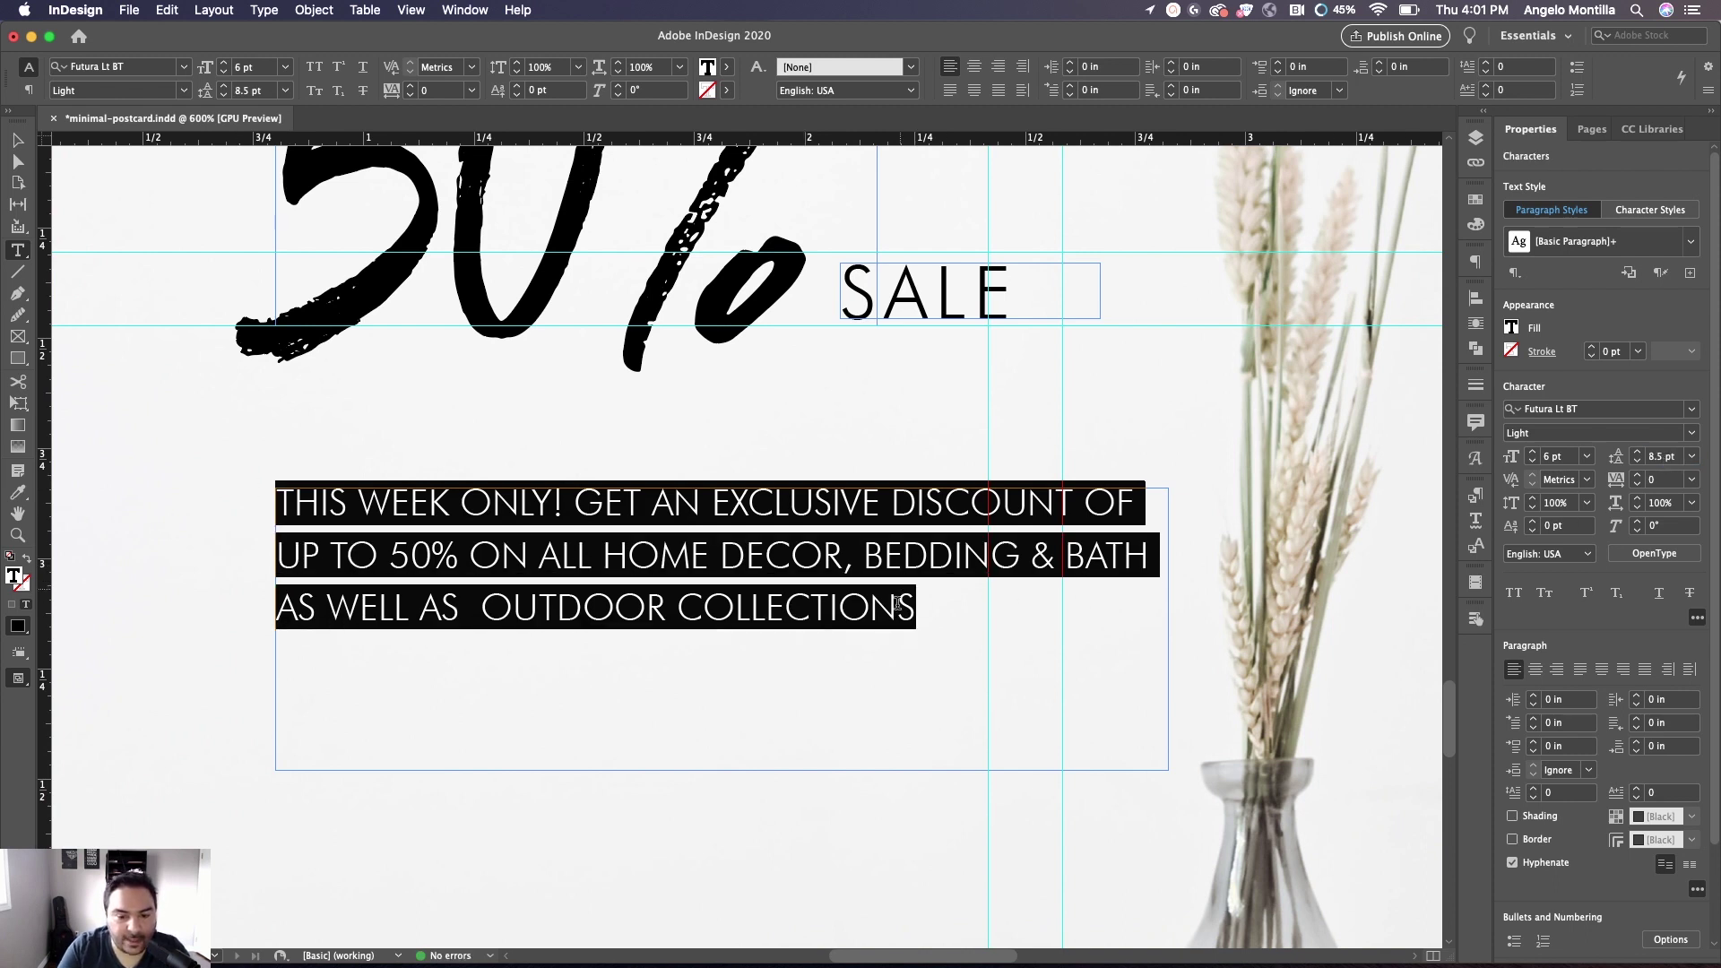
Add a period after "COLLECTIONS" and fit the height of the paragraph's text frame to its text
left_click(918, 614)
type(".")
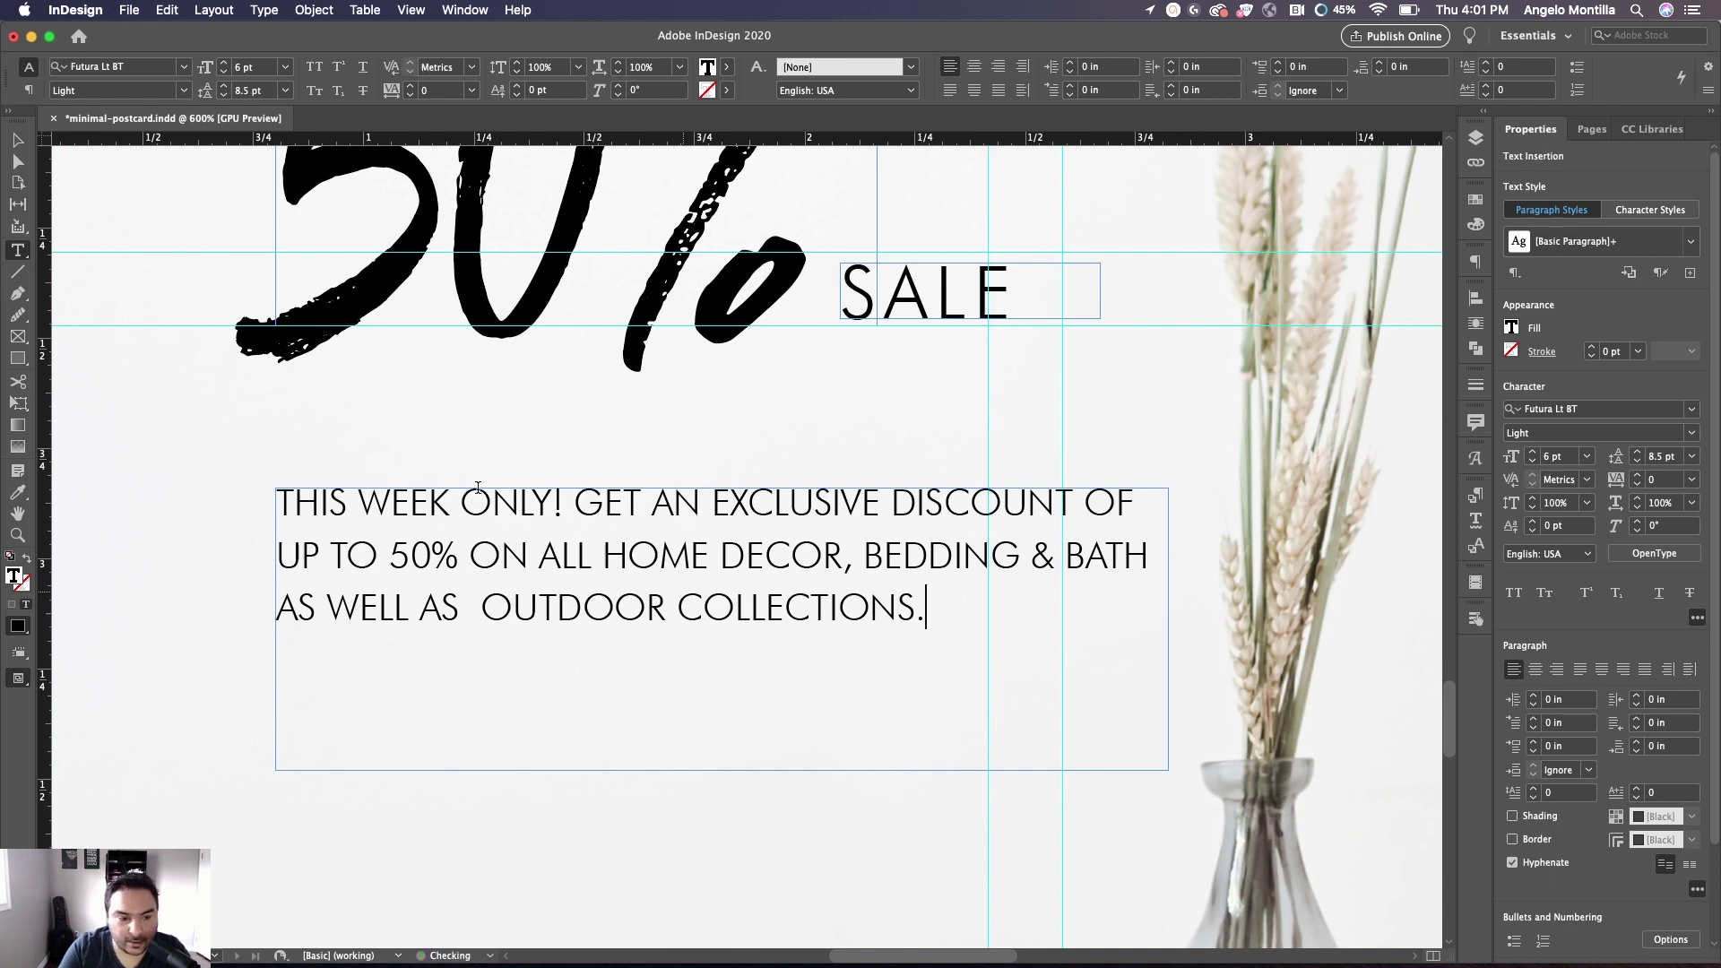
key("Escape")
double_click(724, 769)
left_click(633, 755)
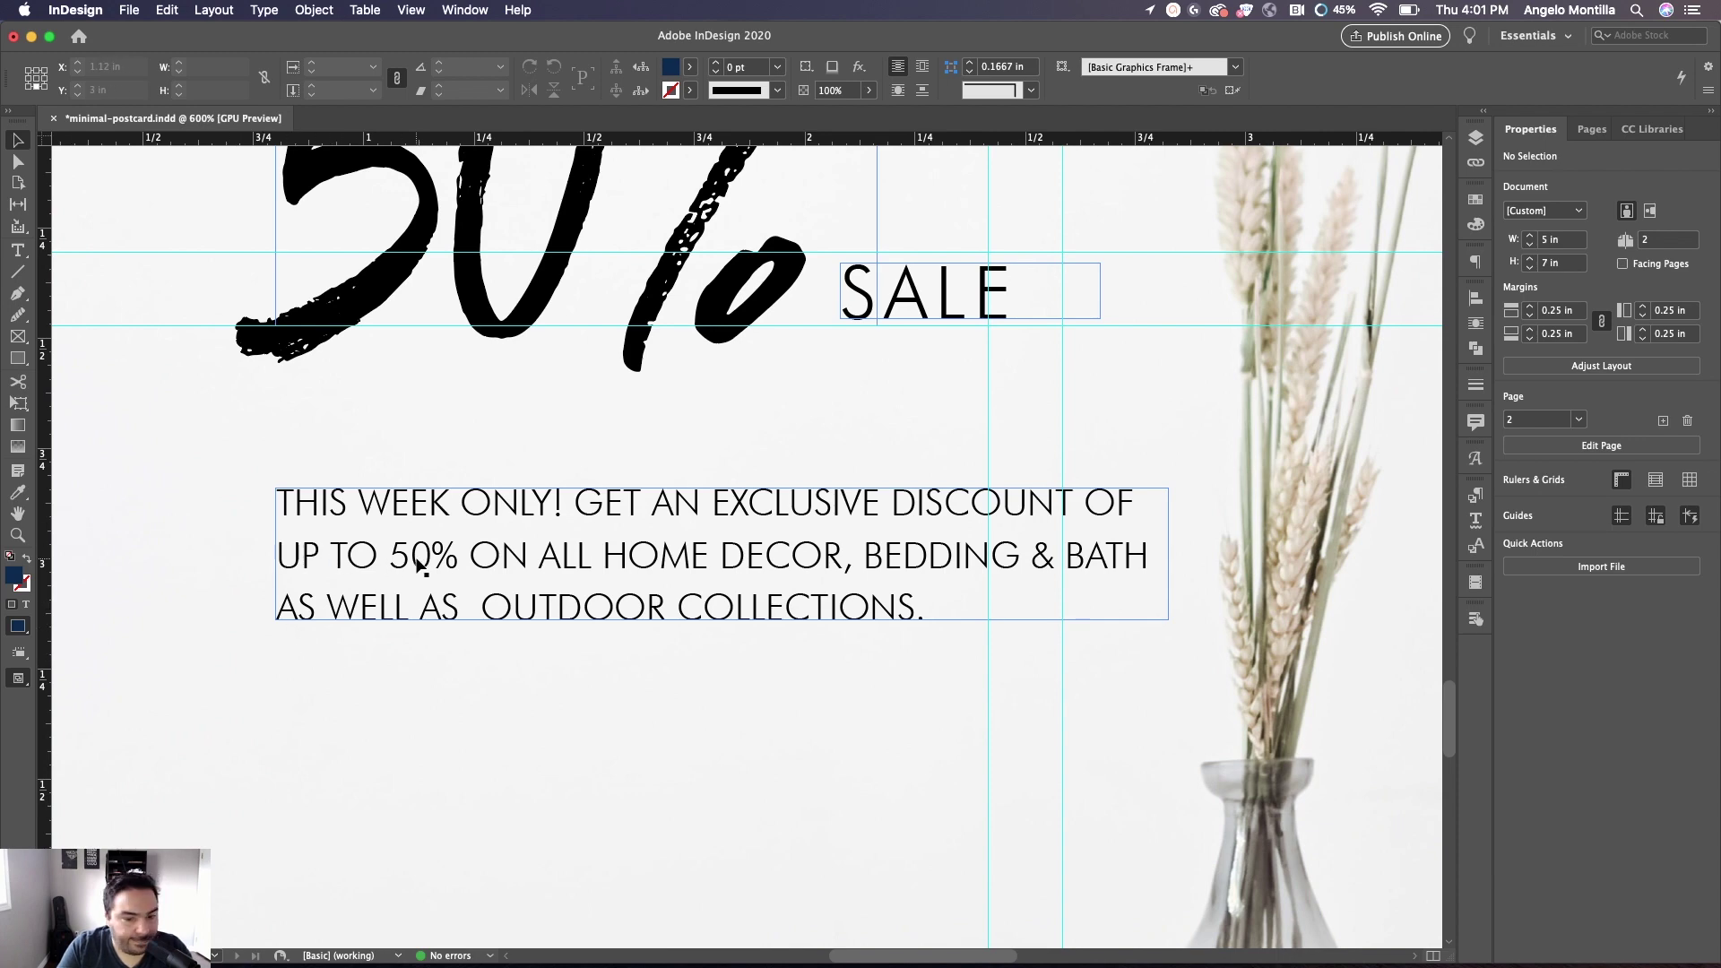
Duplicate the promotional text frame directly below the original and replace its text with "Sale ends on July 21, 2020"
scroll(417, 565, "down", 2)
left_click_drag(707, 578, 703, 679)
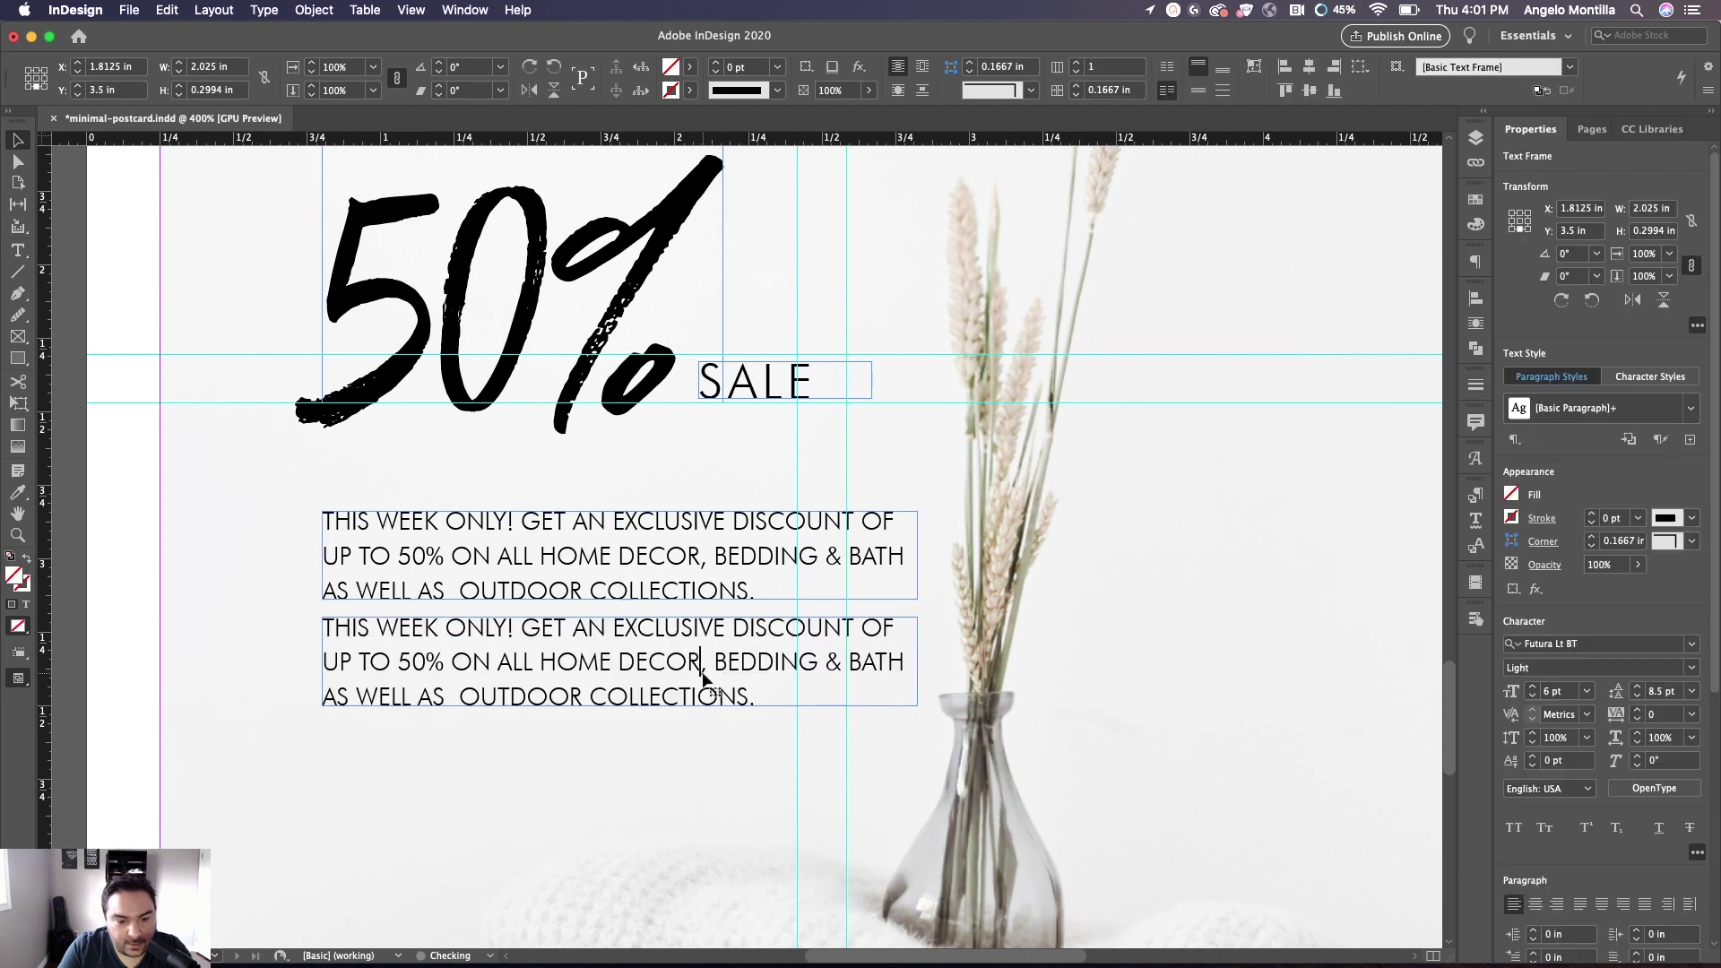
triple_click(702, 671)
left_click(702, 670)
type("Sa")
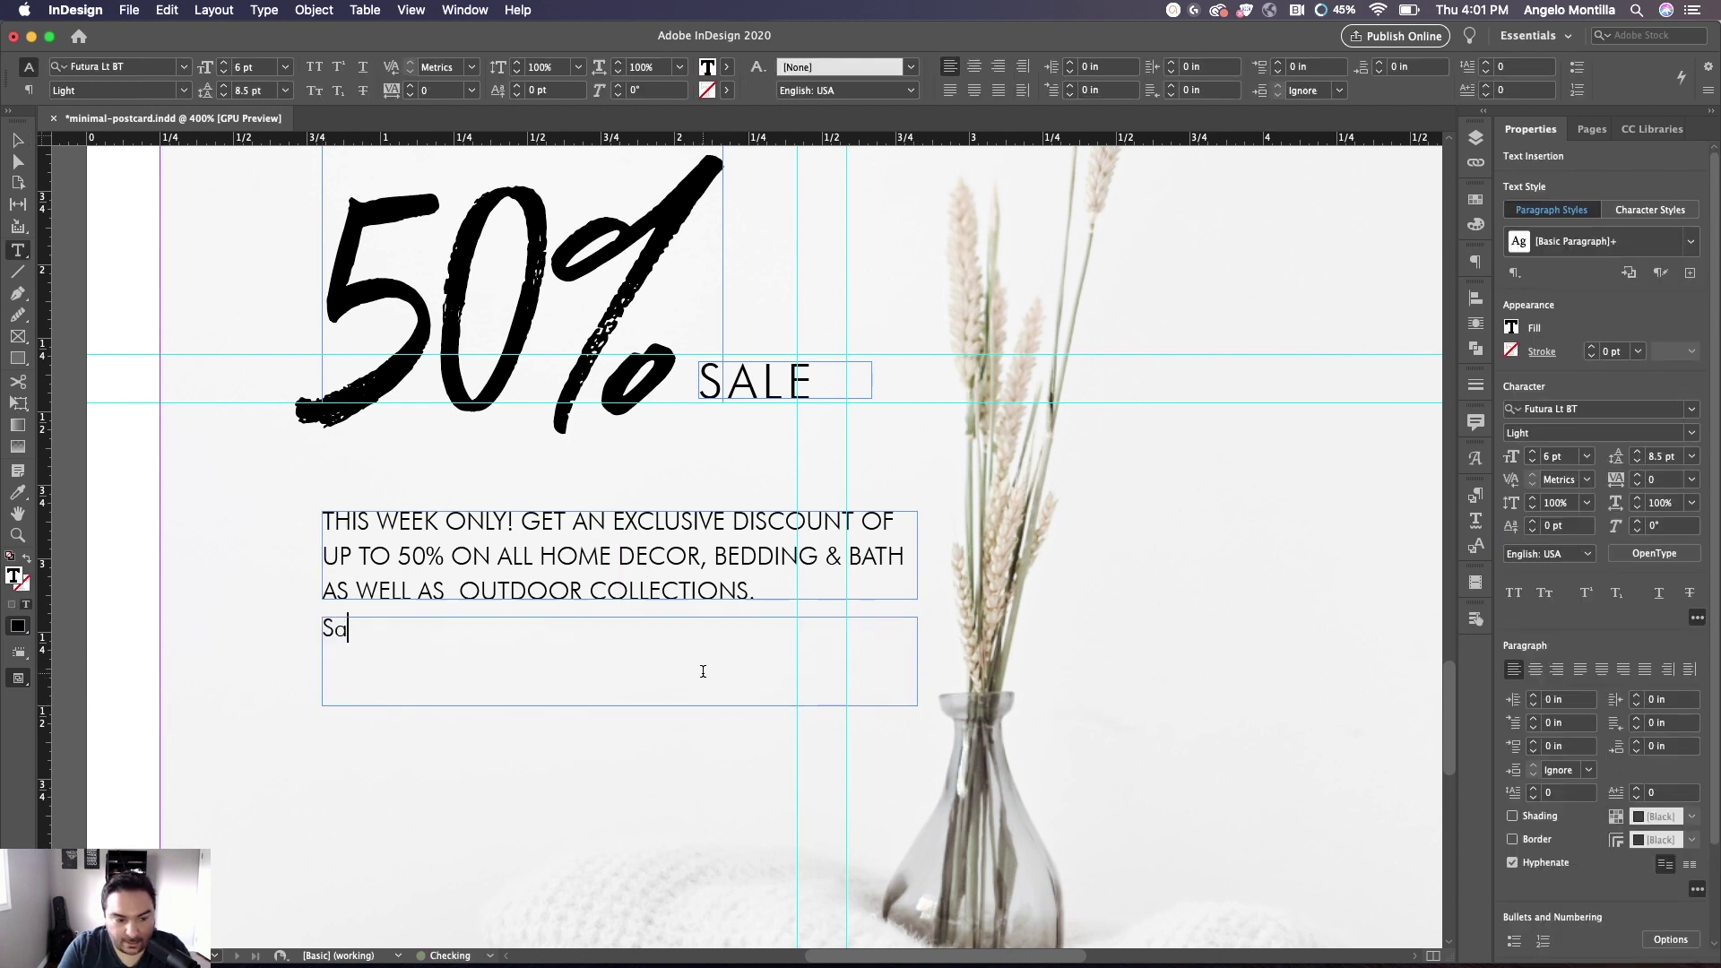
type("le ends on Jul")
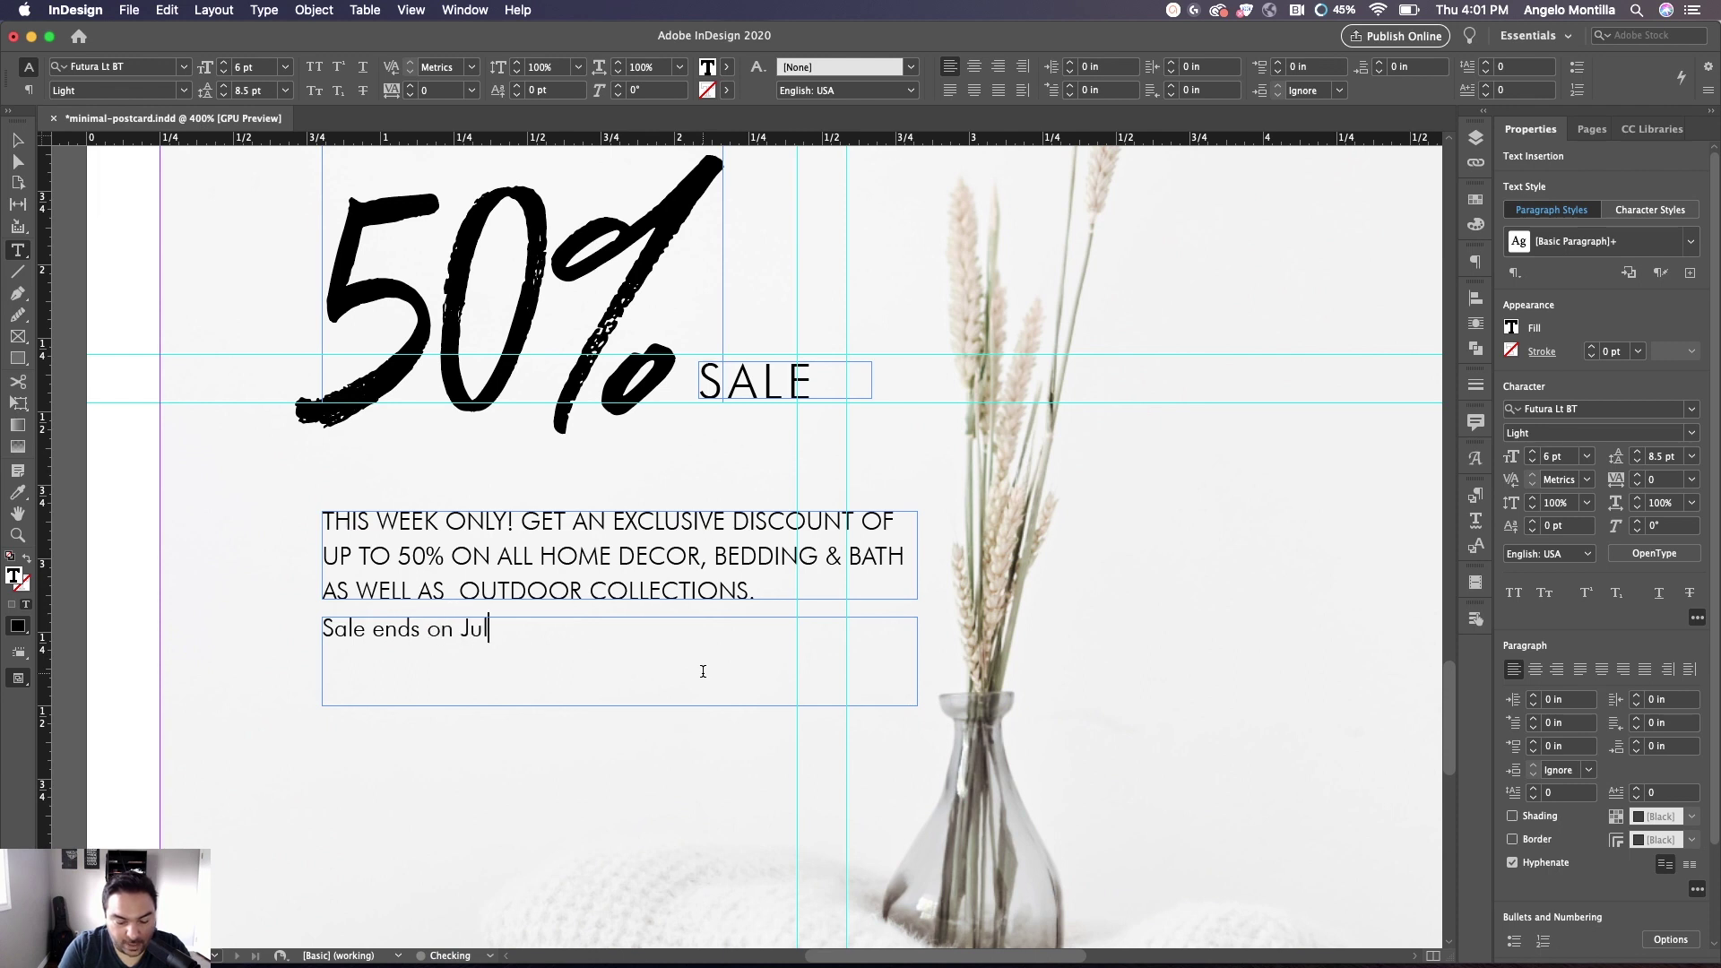
type("y 21, 2020")
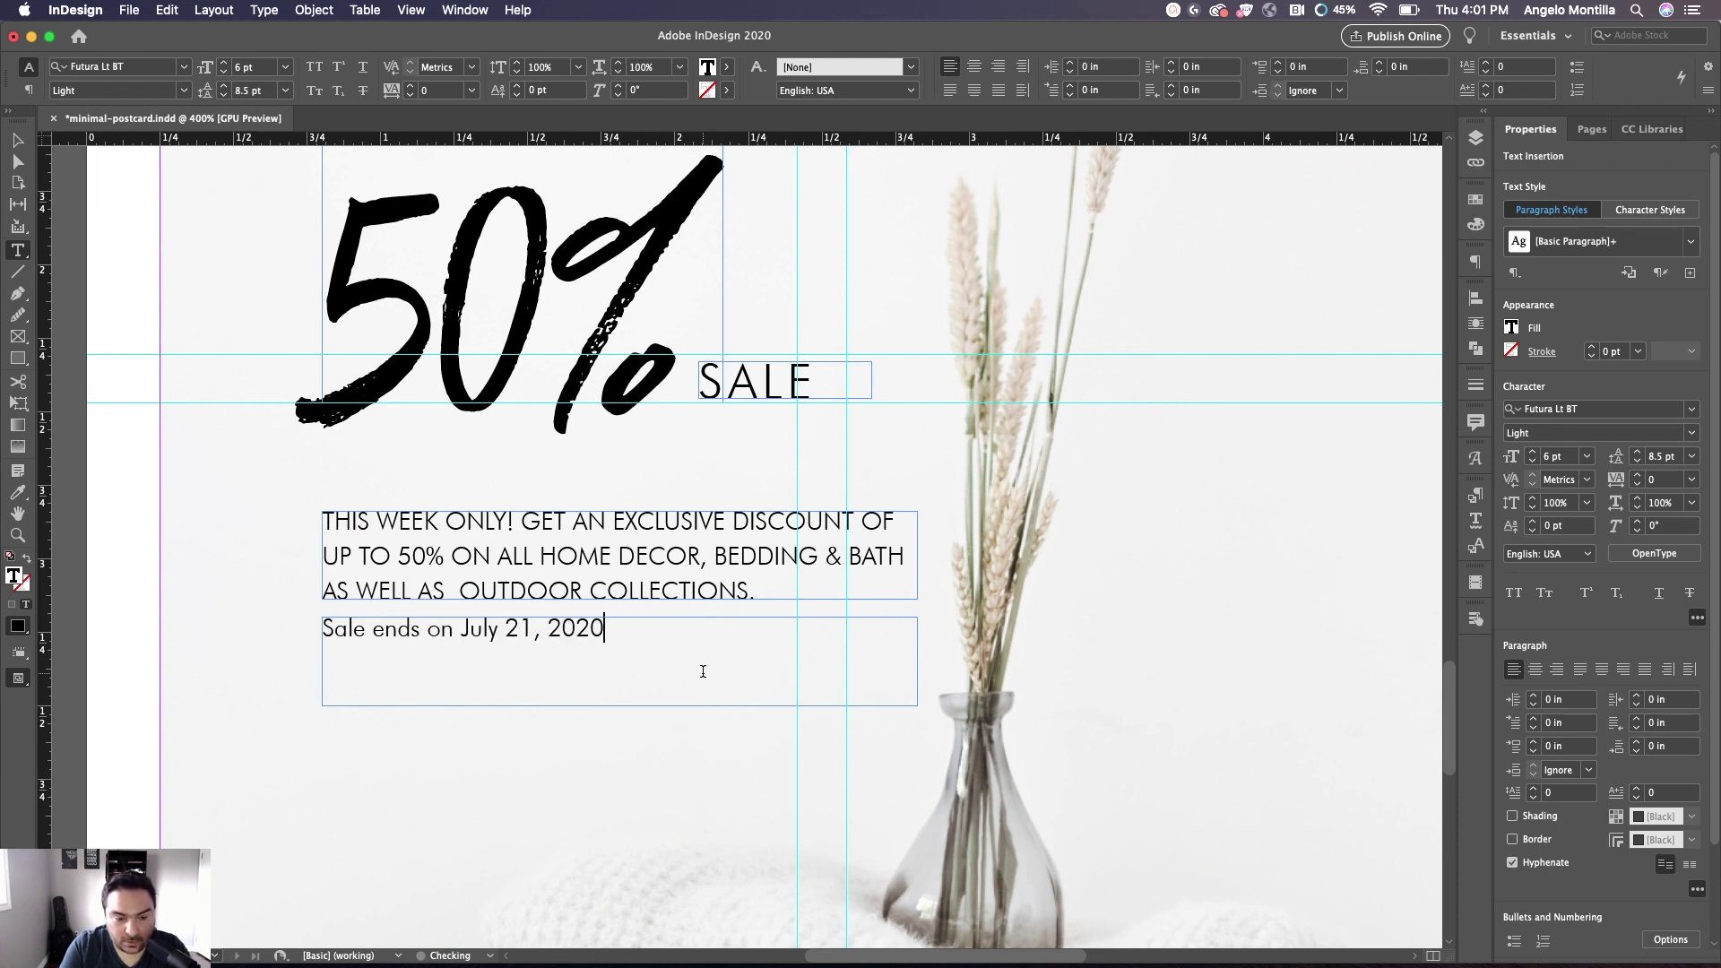
Toggle All Caps on and off for the words "Sale ends on"
left_click_drag(454, 630, 314, 645)
key("super+shift+k")
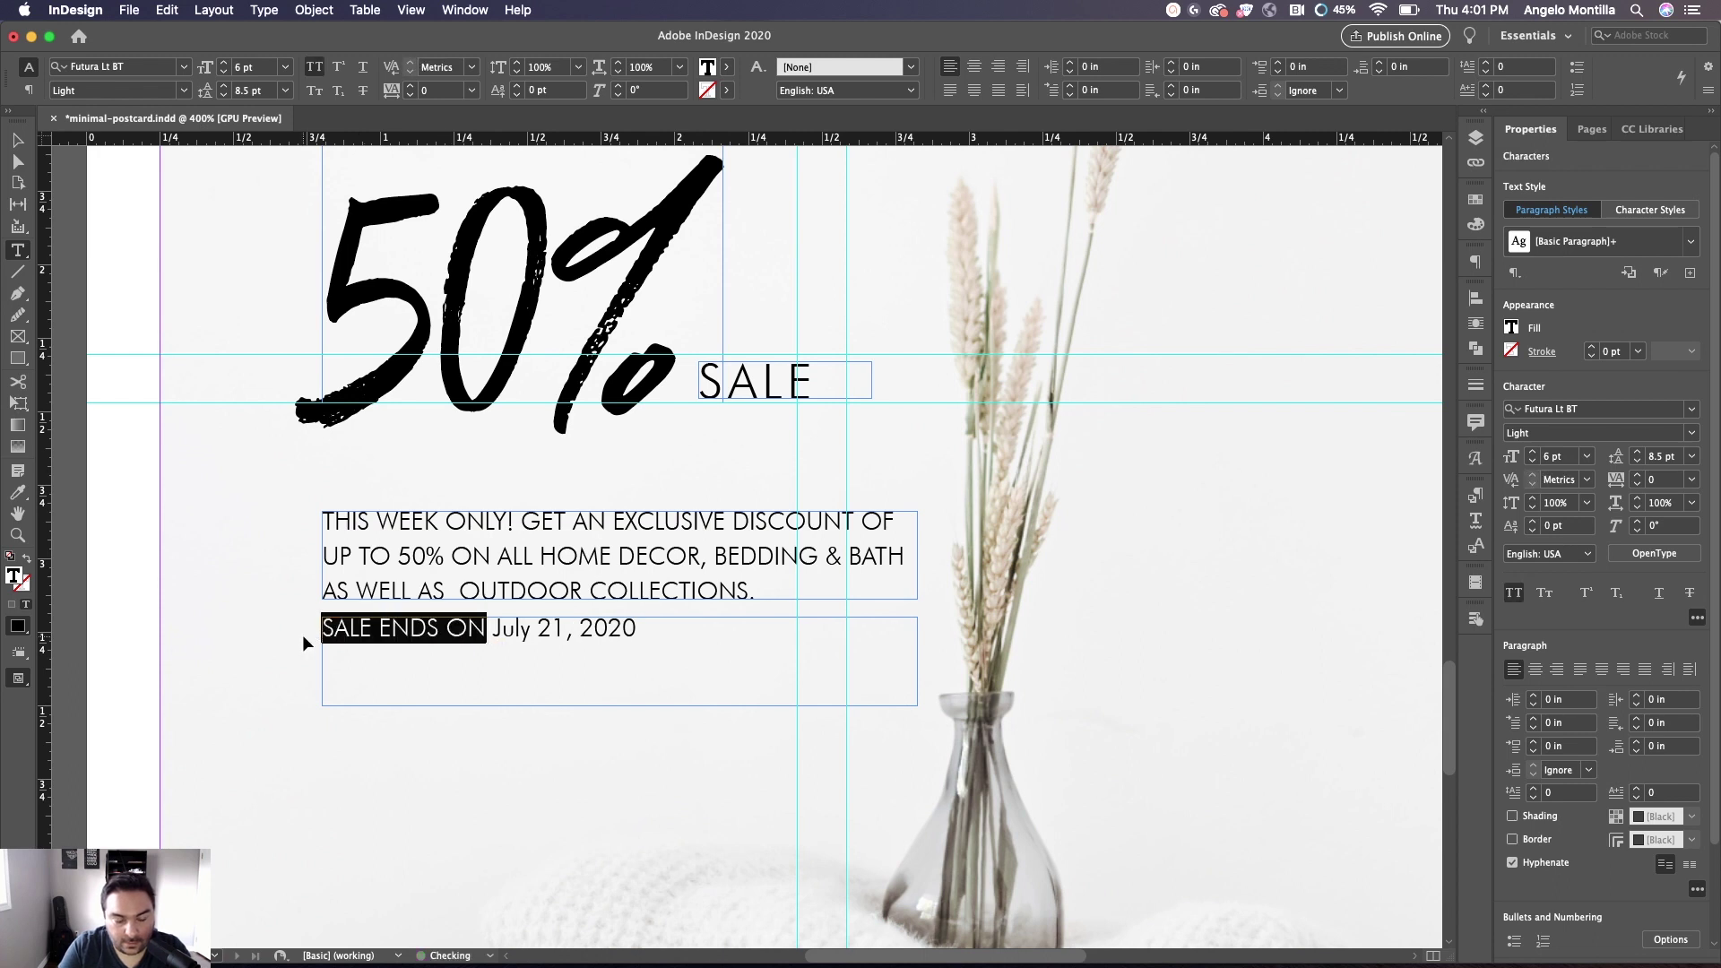
key("super+shift+k")
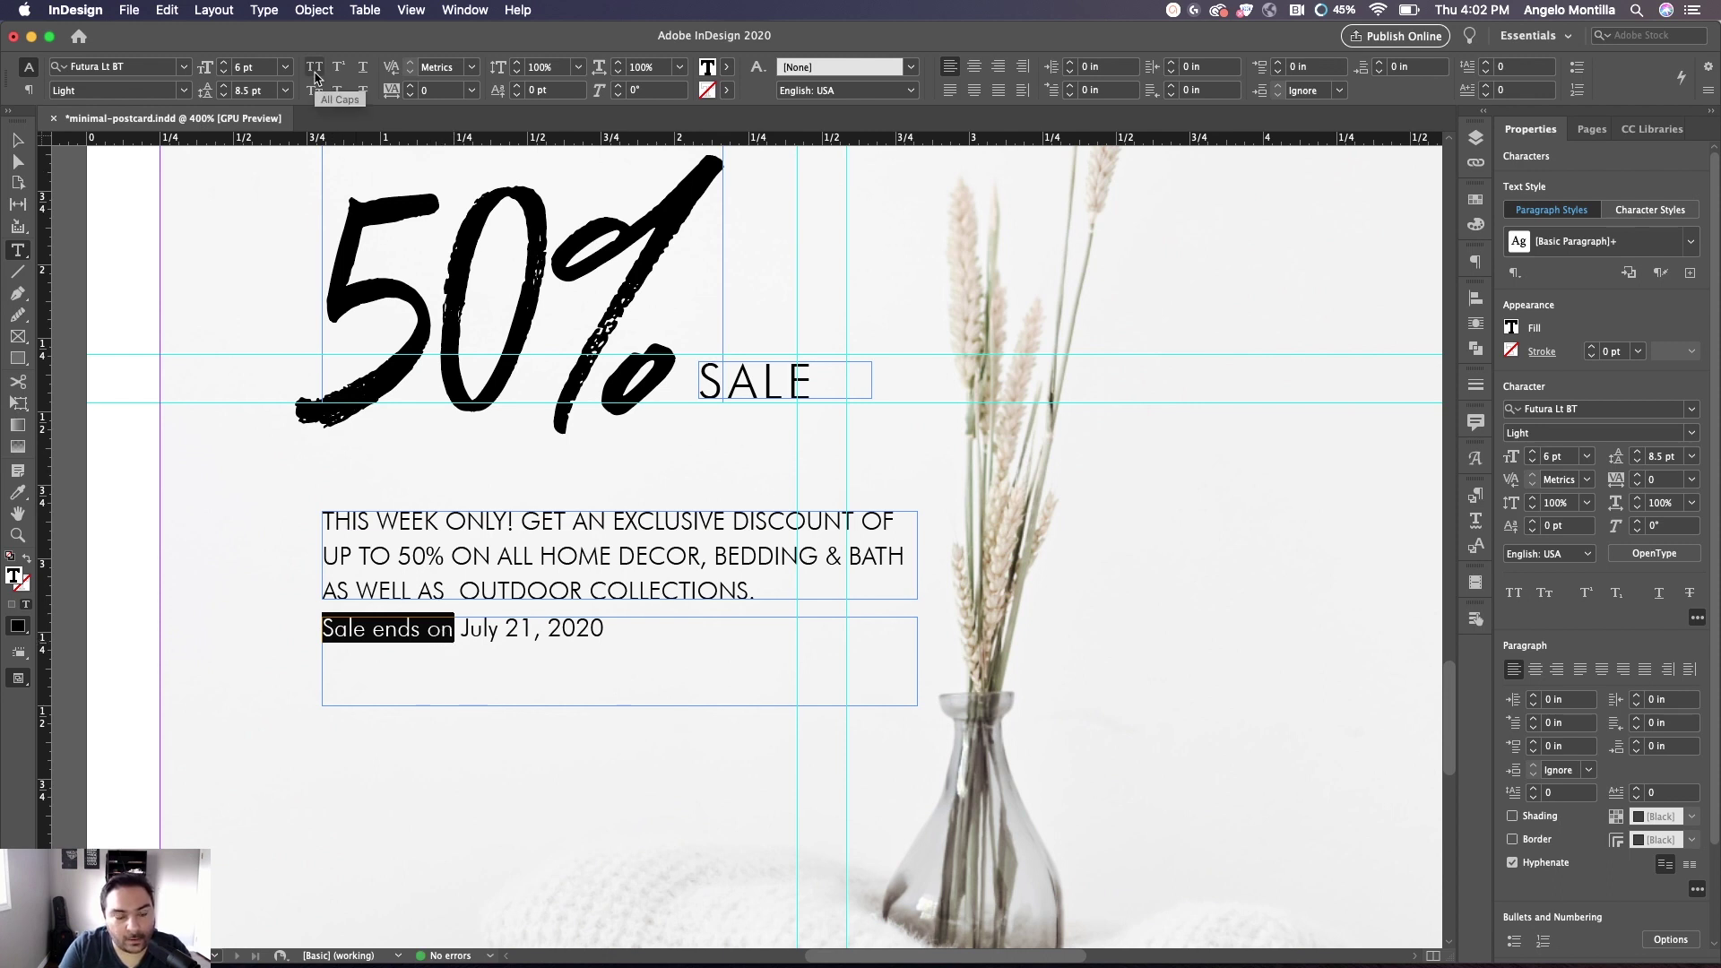
key("super+shift+k")
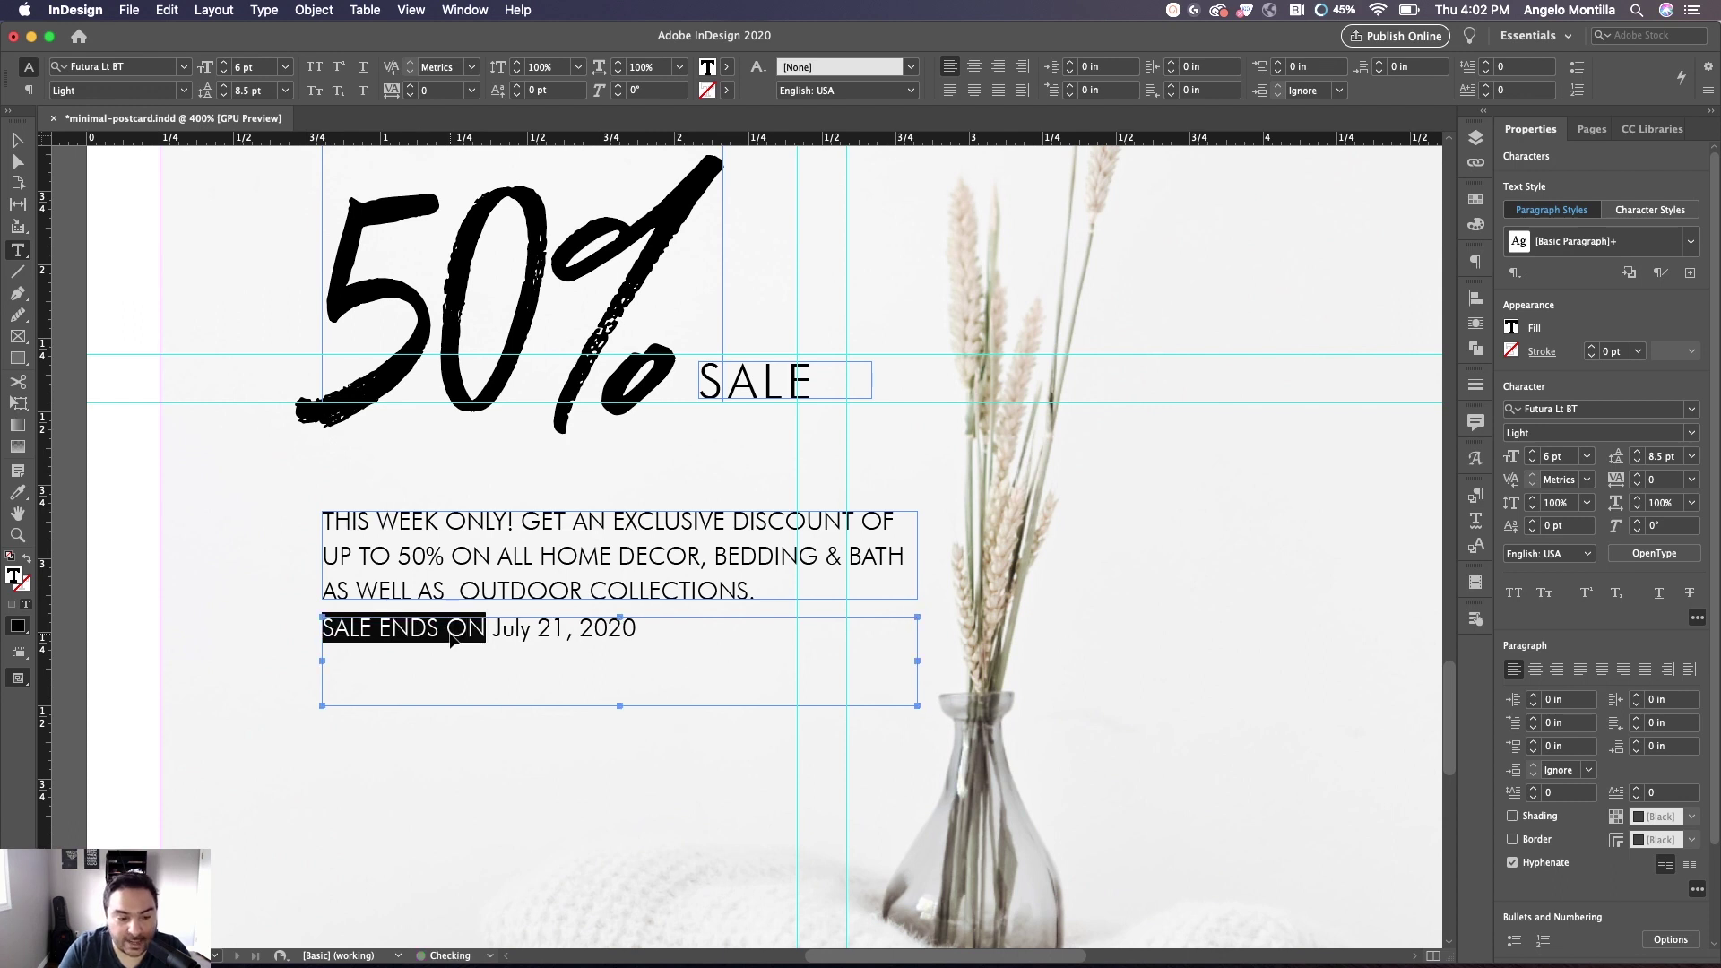
Apply All Caps to the entire sale end date line and right-align it in its frame
left_click_drag(632, 631, 308, 631)
key("super+shift+k")
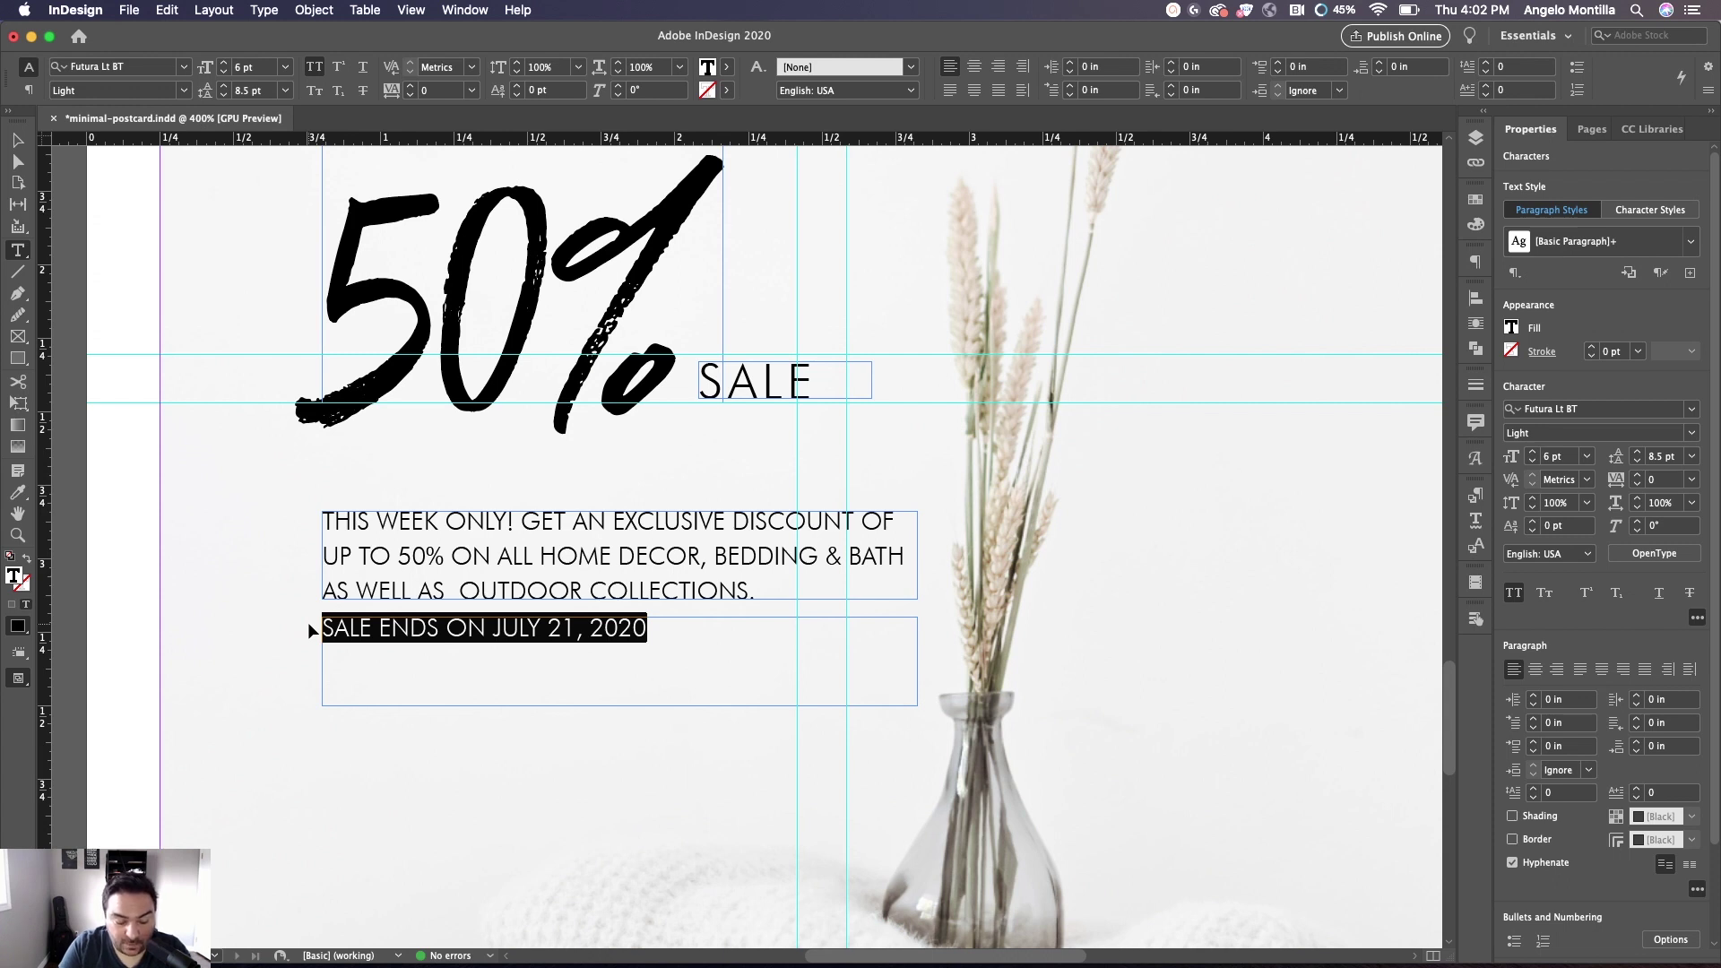
key("super+shift+r")
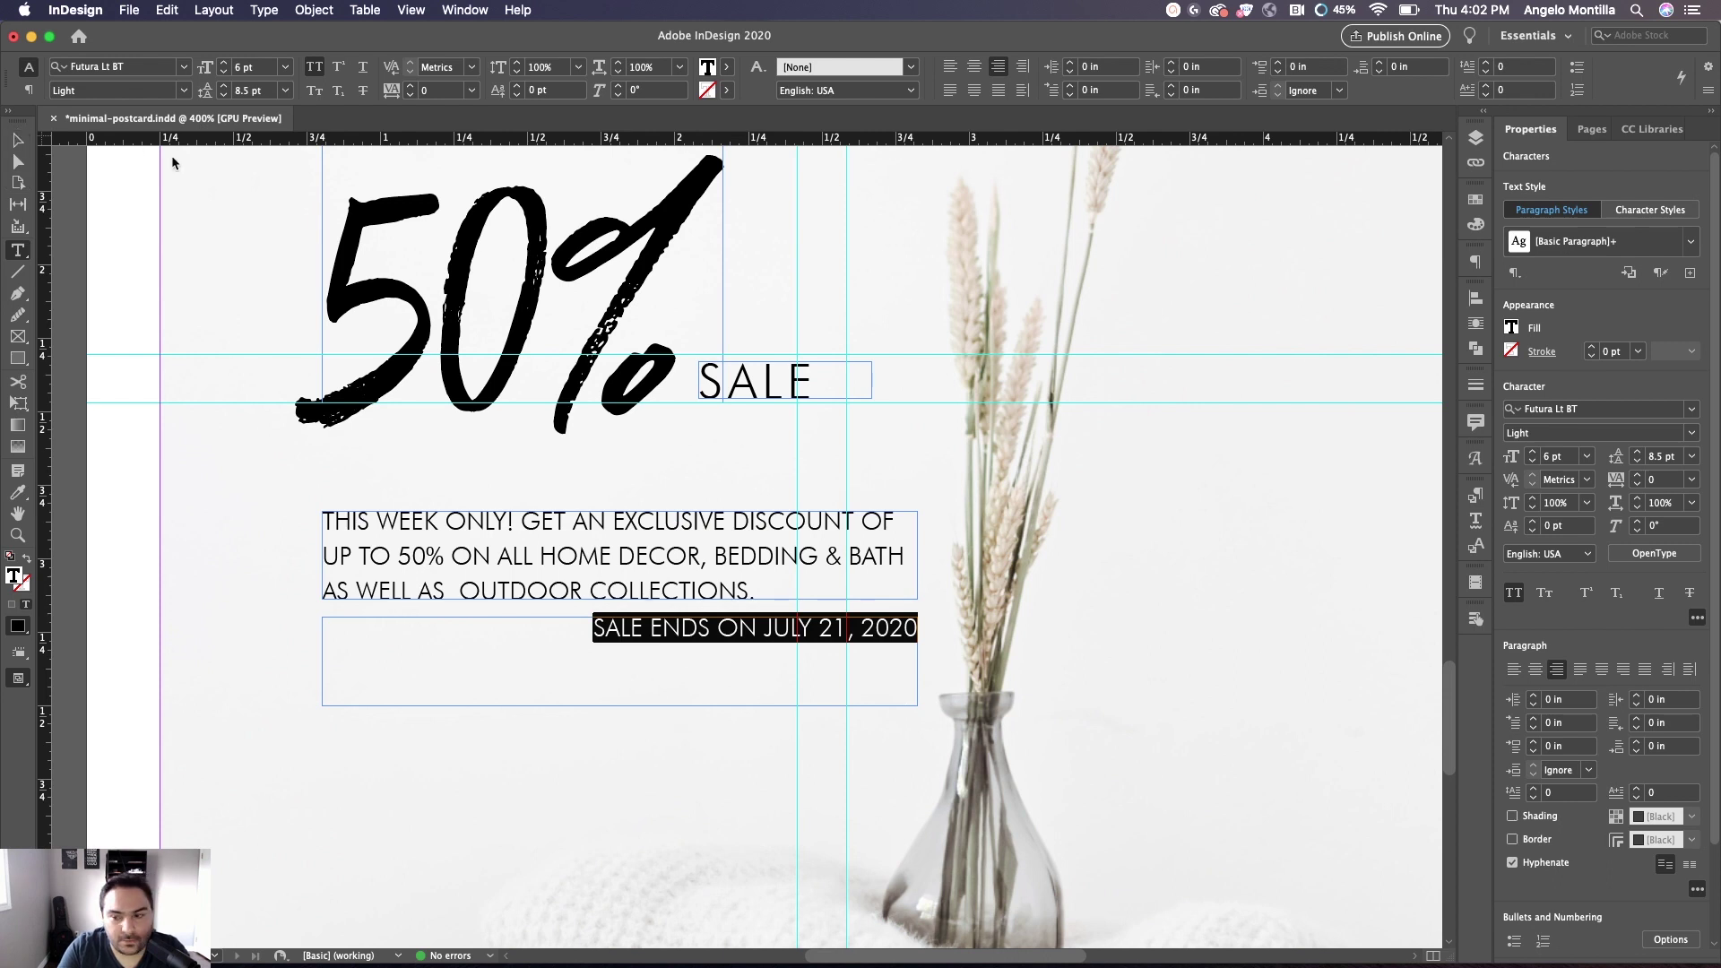
key("Escape")
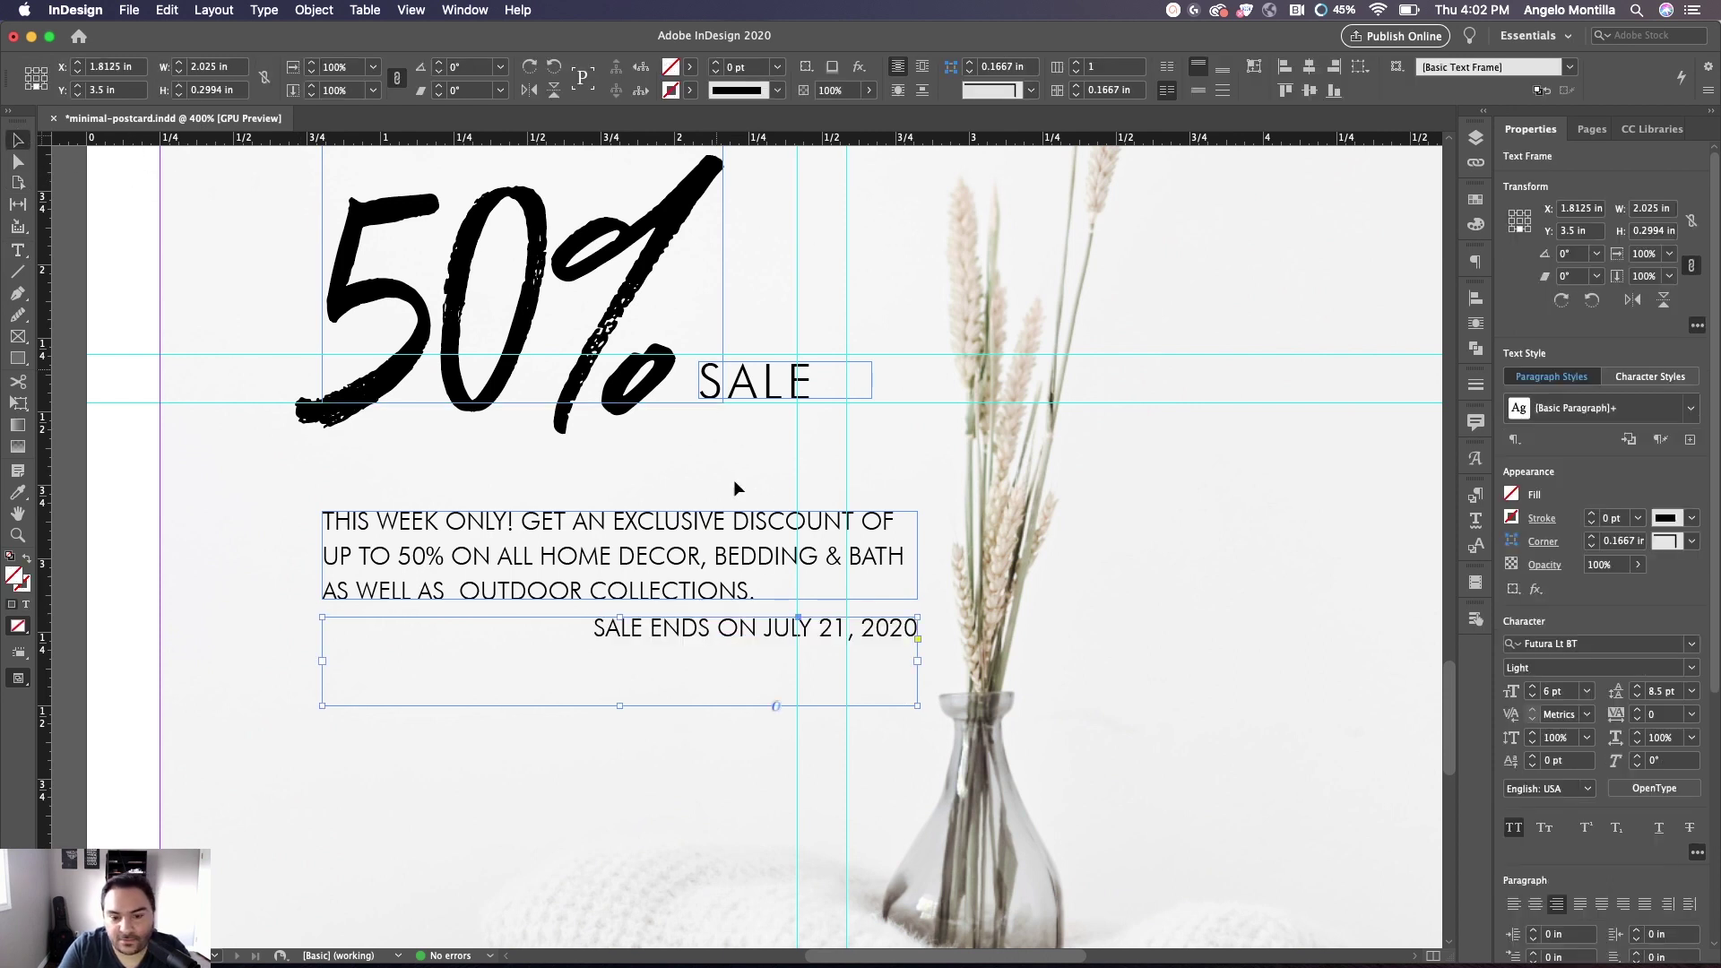
Set the sale end date line to 5 pt in the Futura Bk BT Book font
double_click(753, 653)
key("super+a")
left_click(1532, 461)
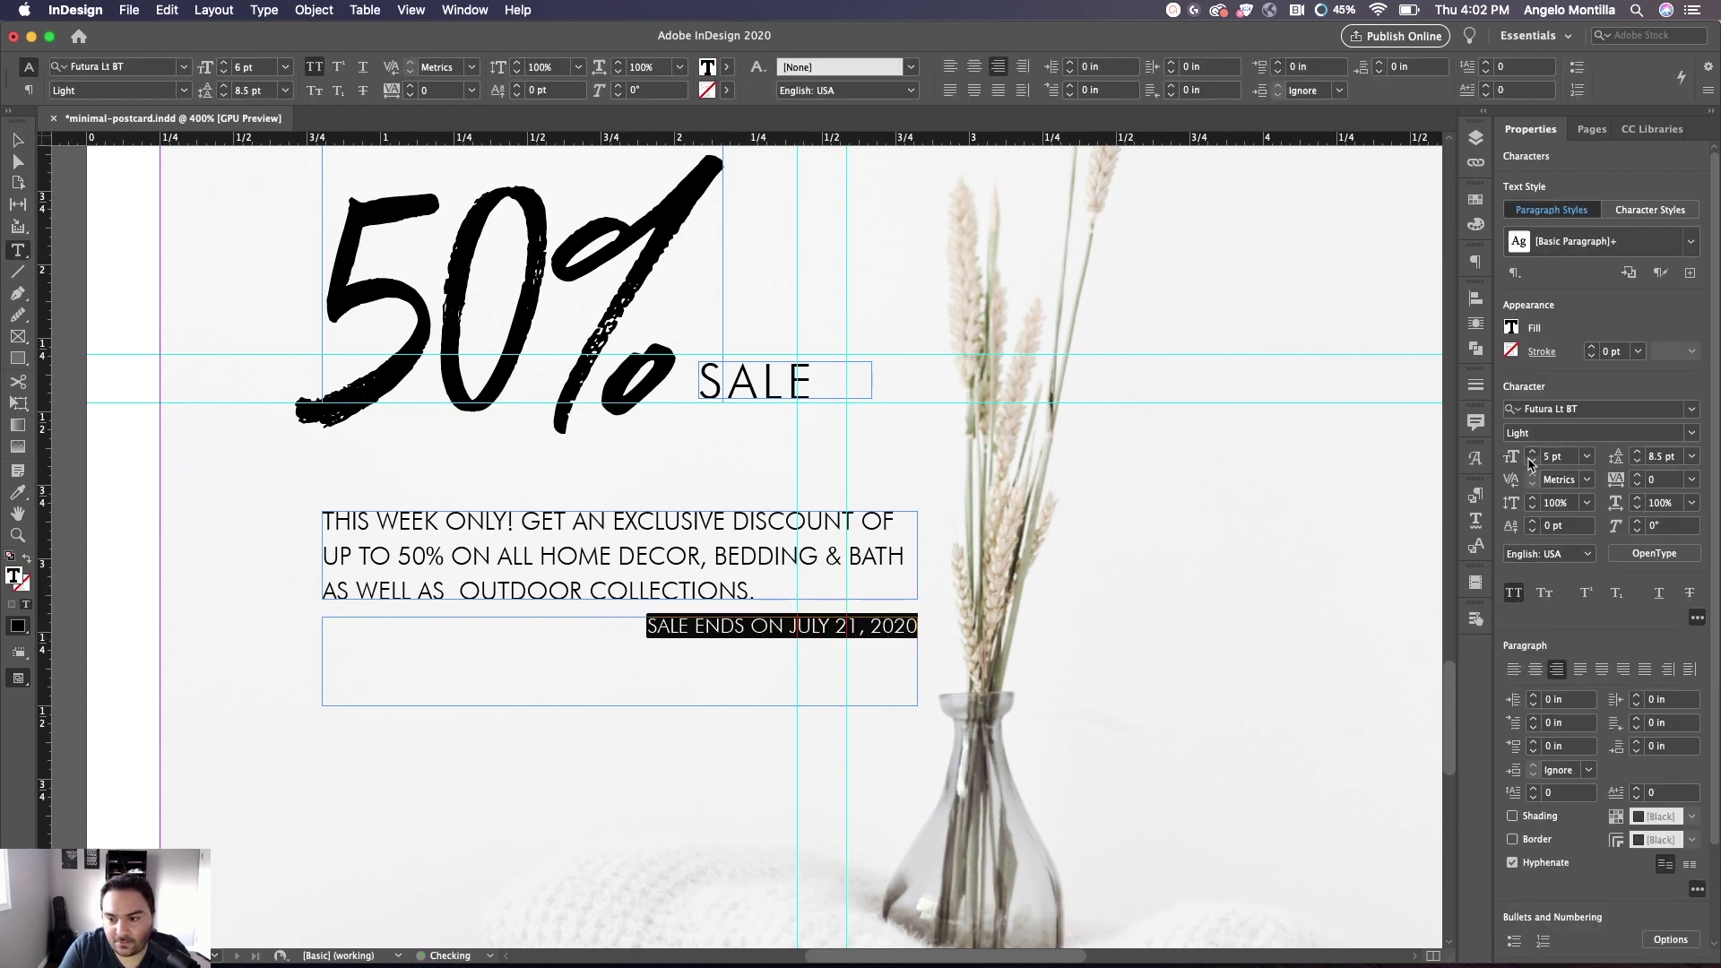
left_click(1693, 433)
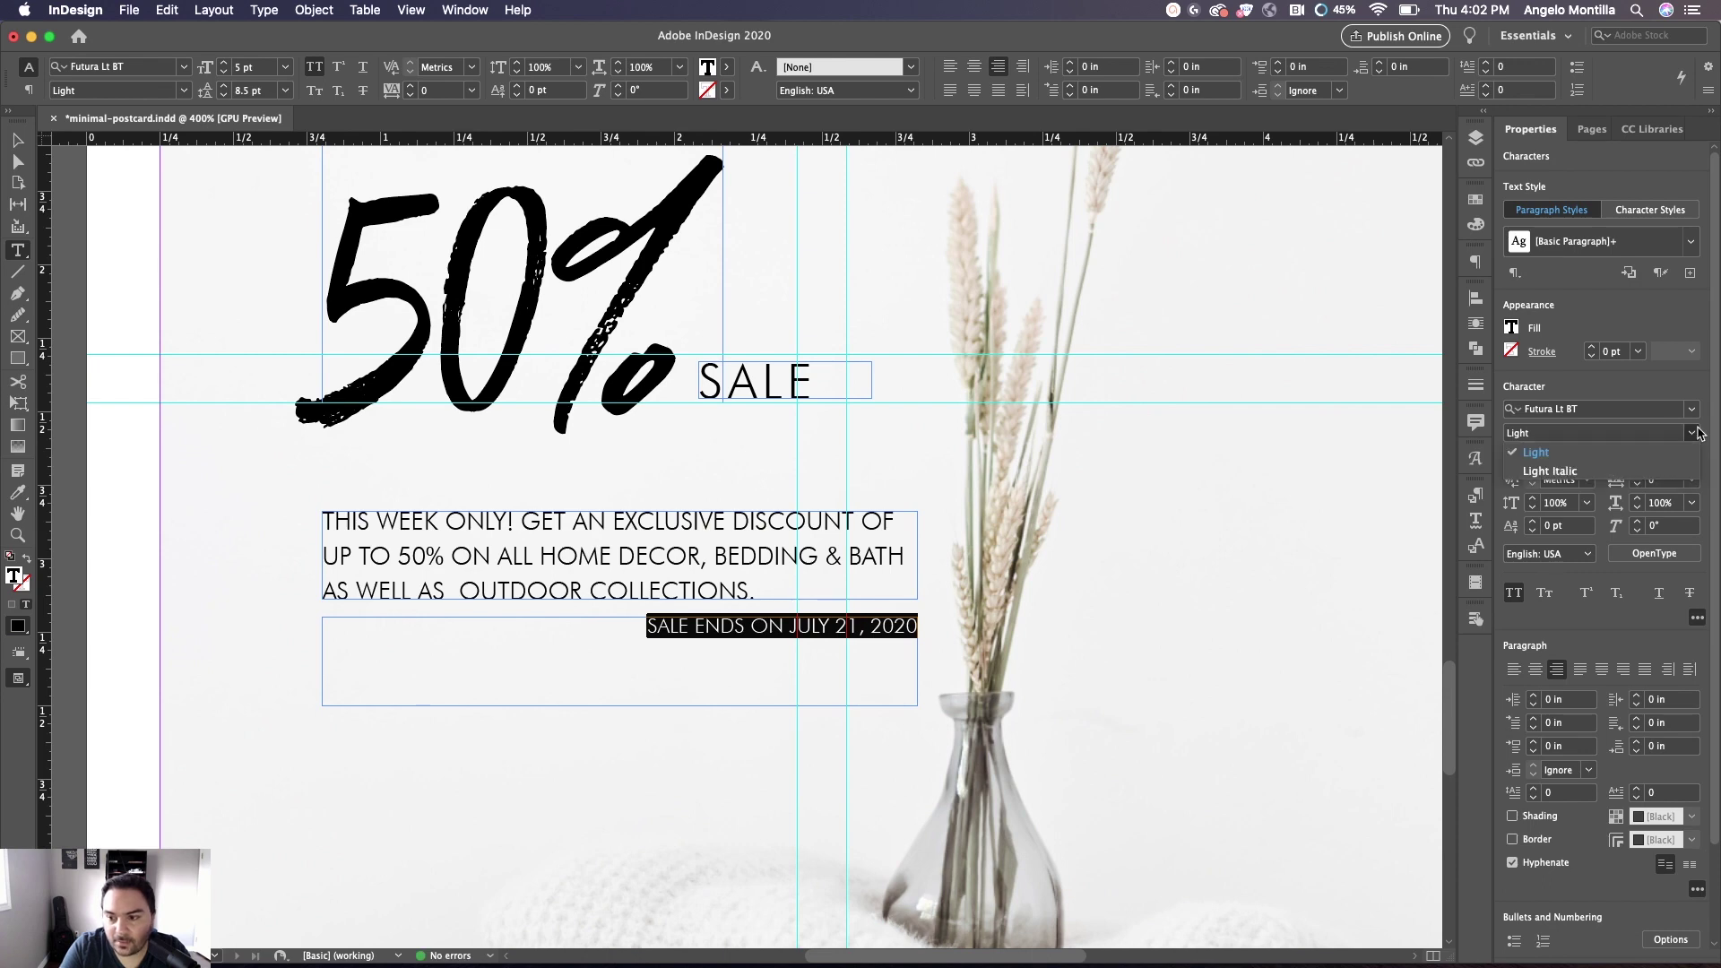
left_click(1610, 411)
type("futura")
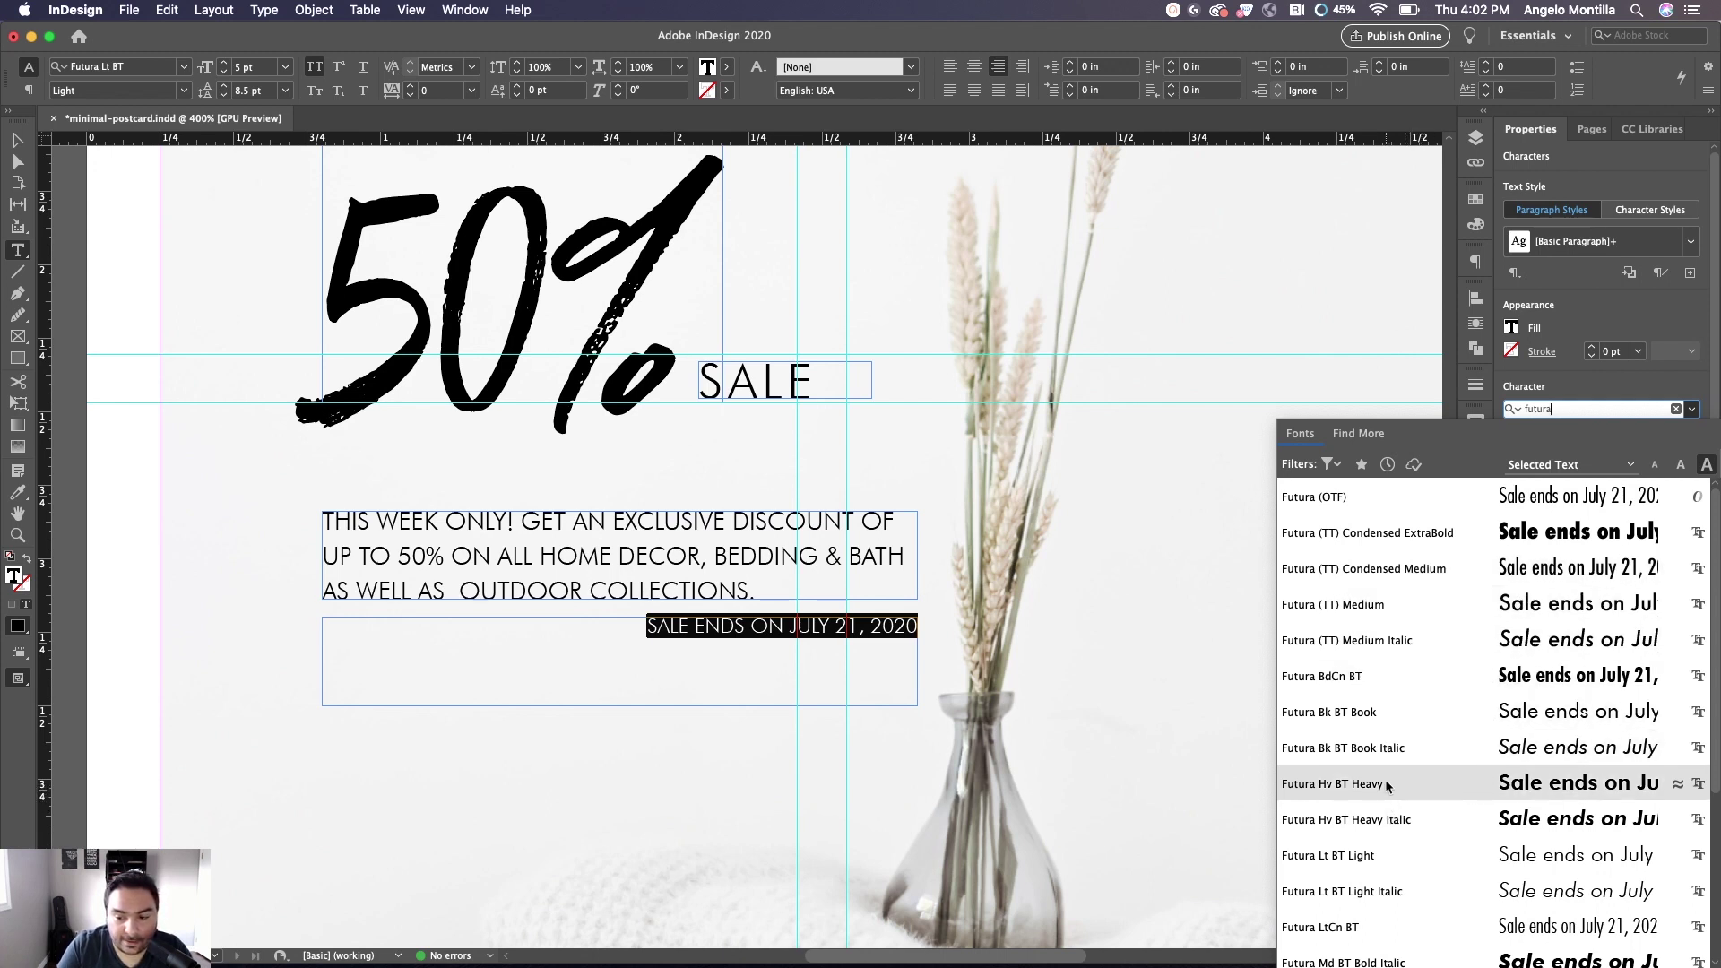
left_click(1363, 715)
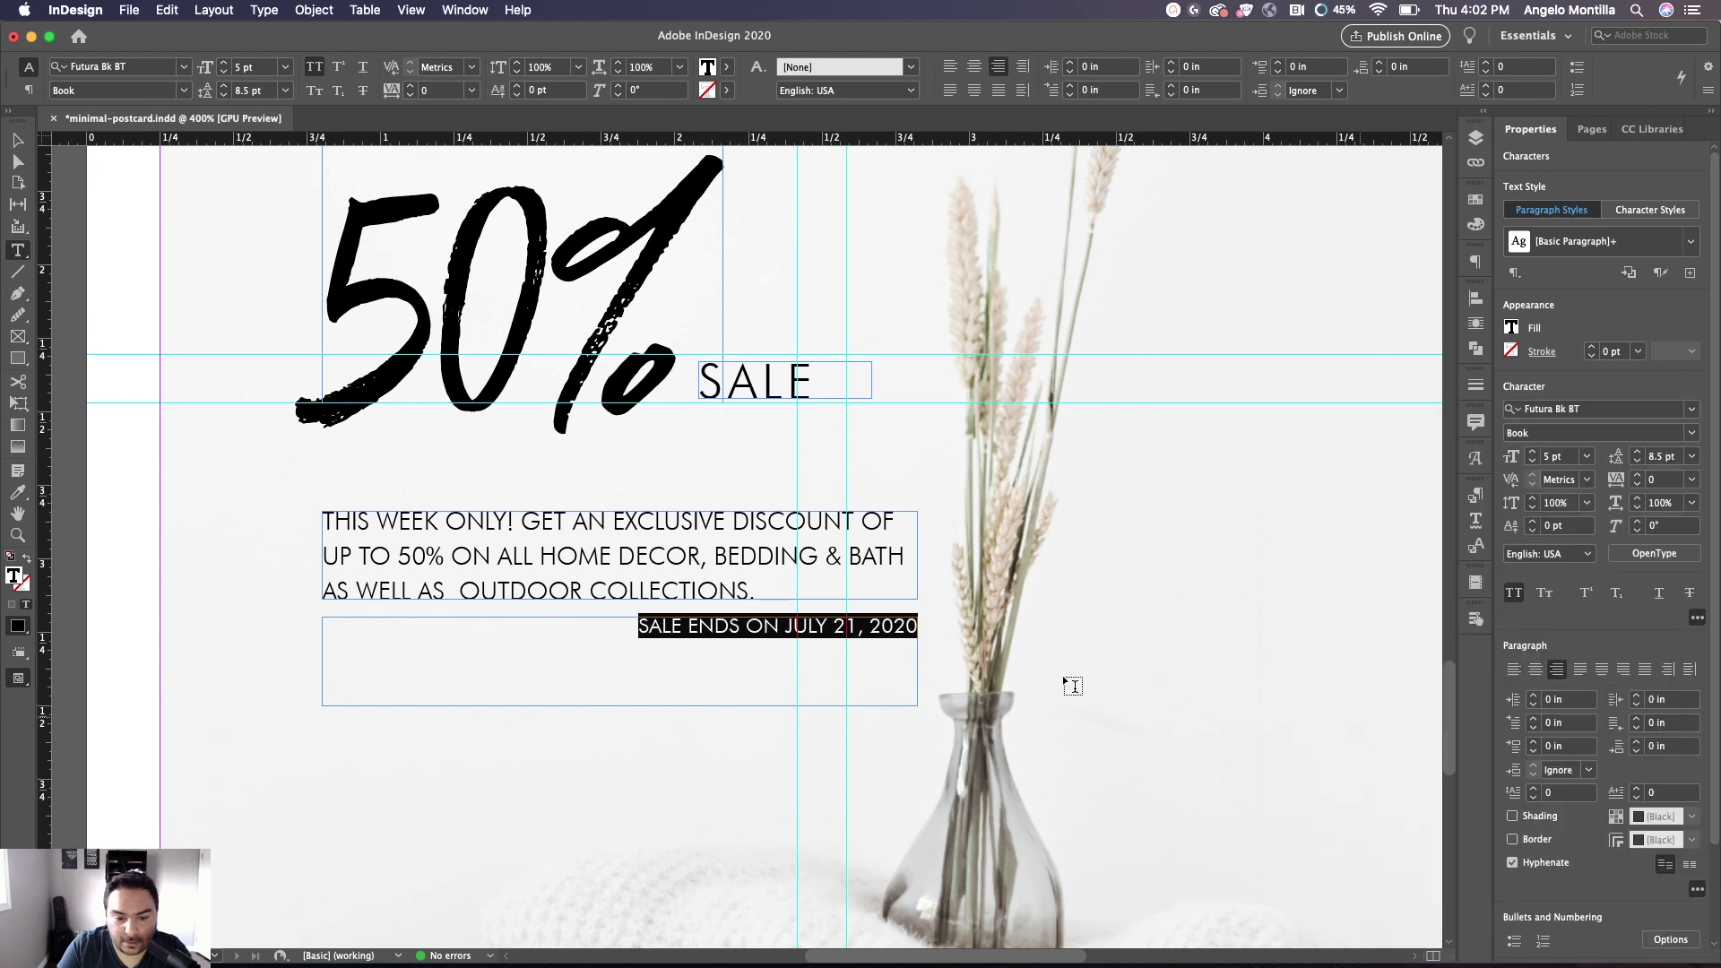
Fit the sale end date frame's height to its text and nudge it slightly farther below the promotional paragraph
left_click(15, 141)
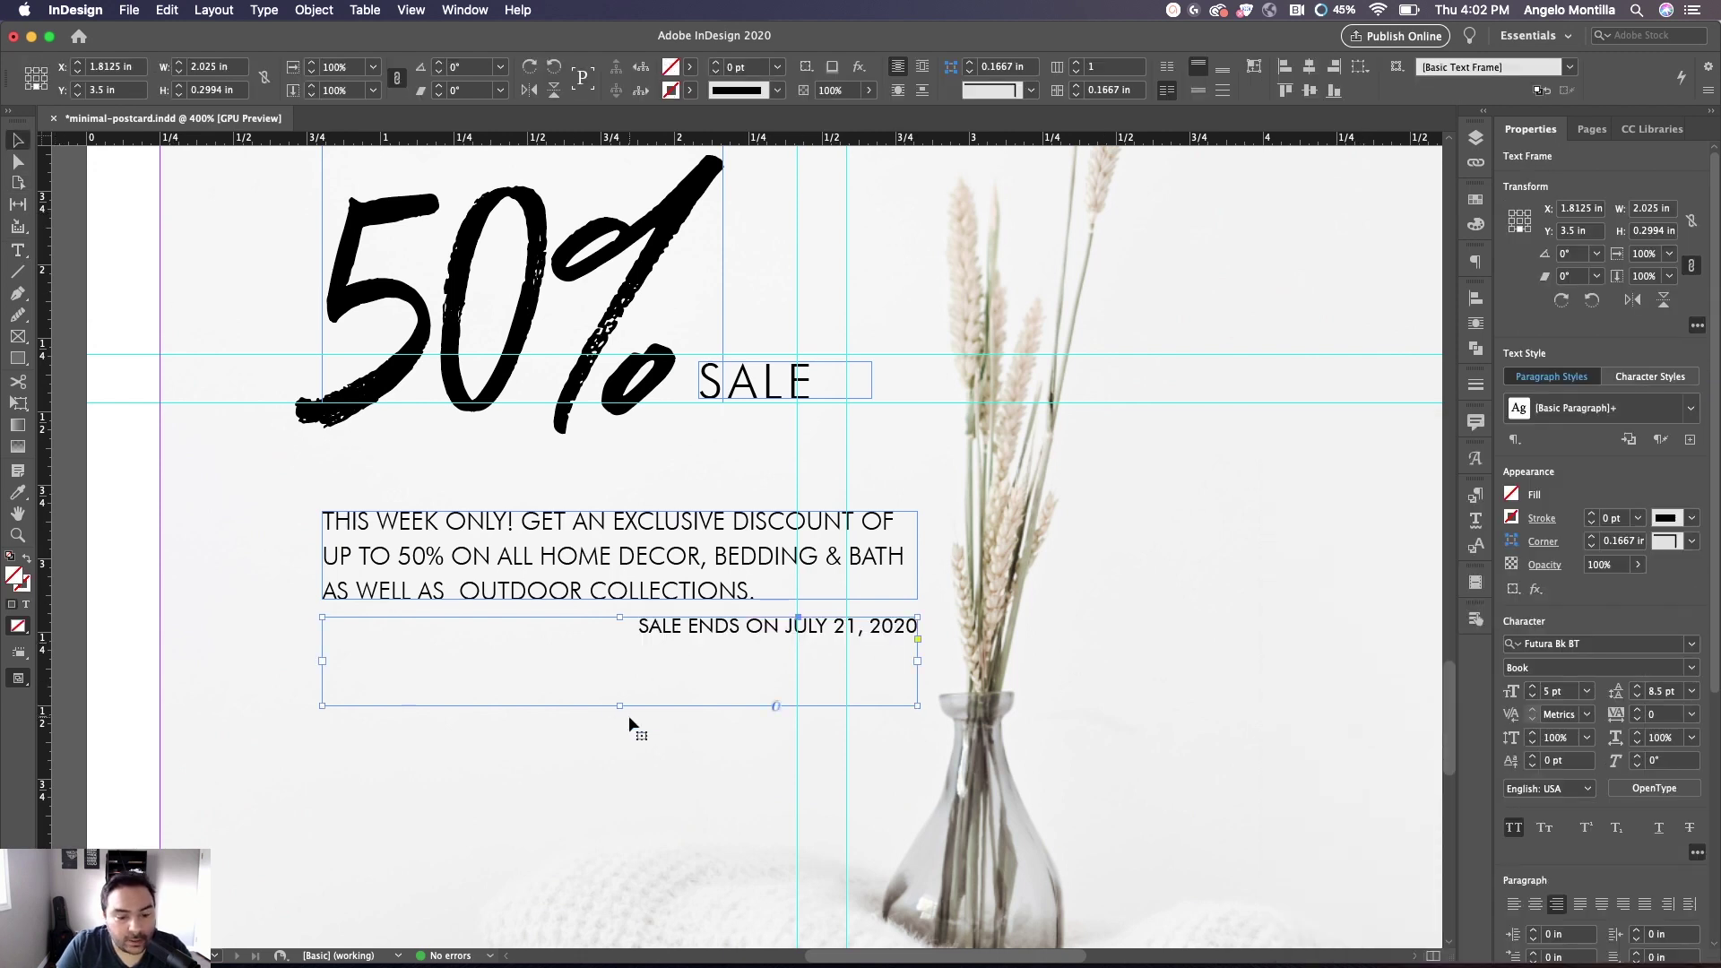
double_click(620, 705)
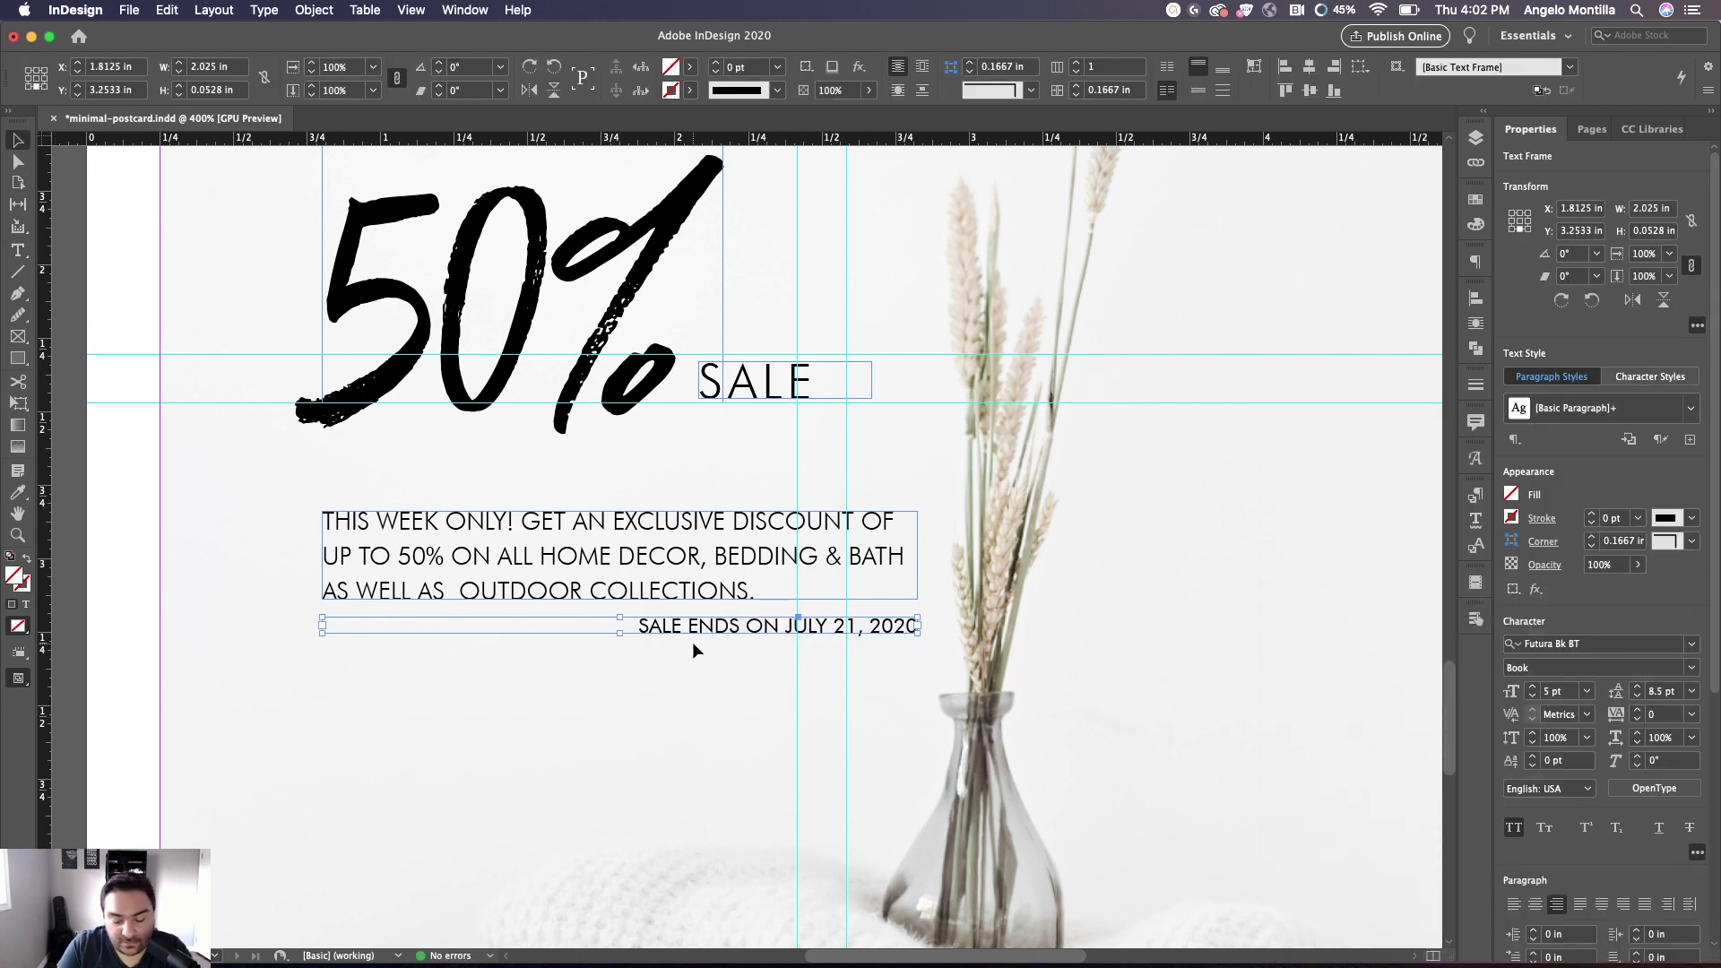
key("Down")
left_click(778, 470)
key("w")
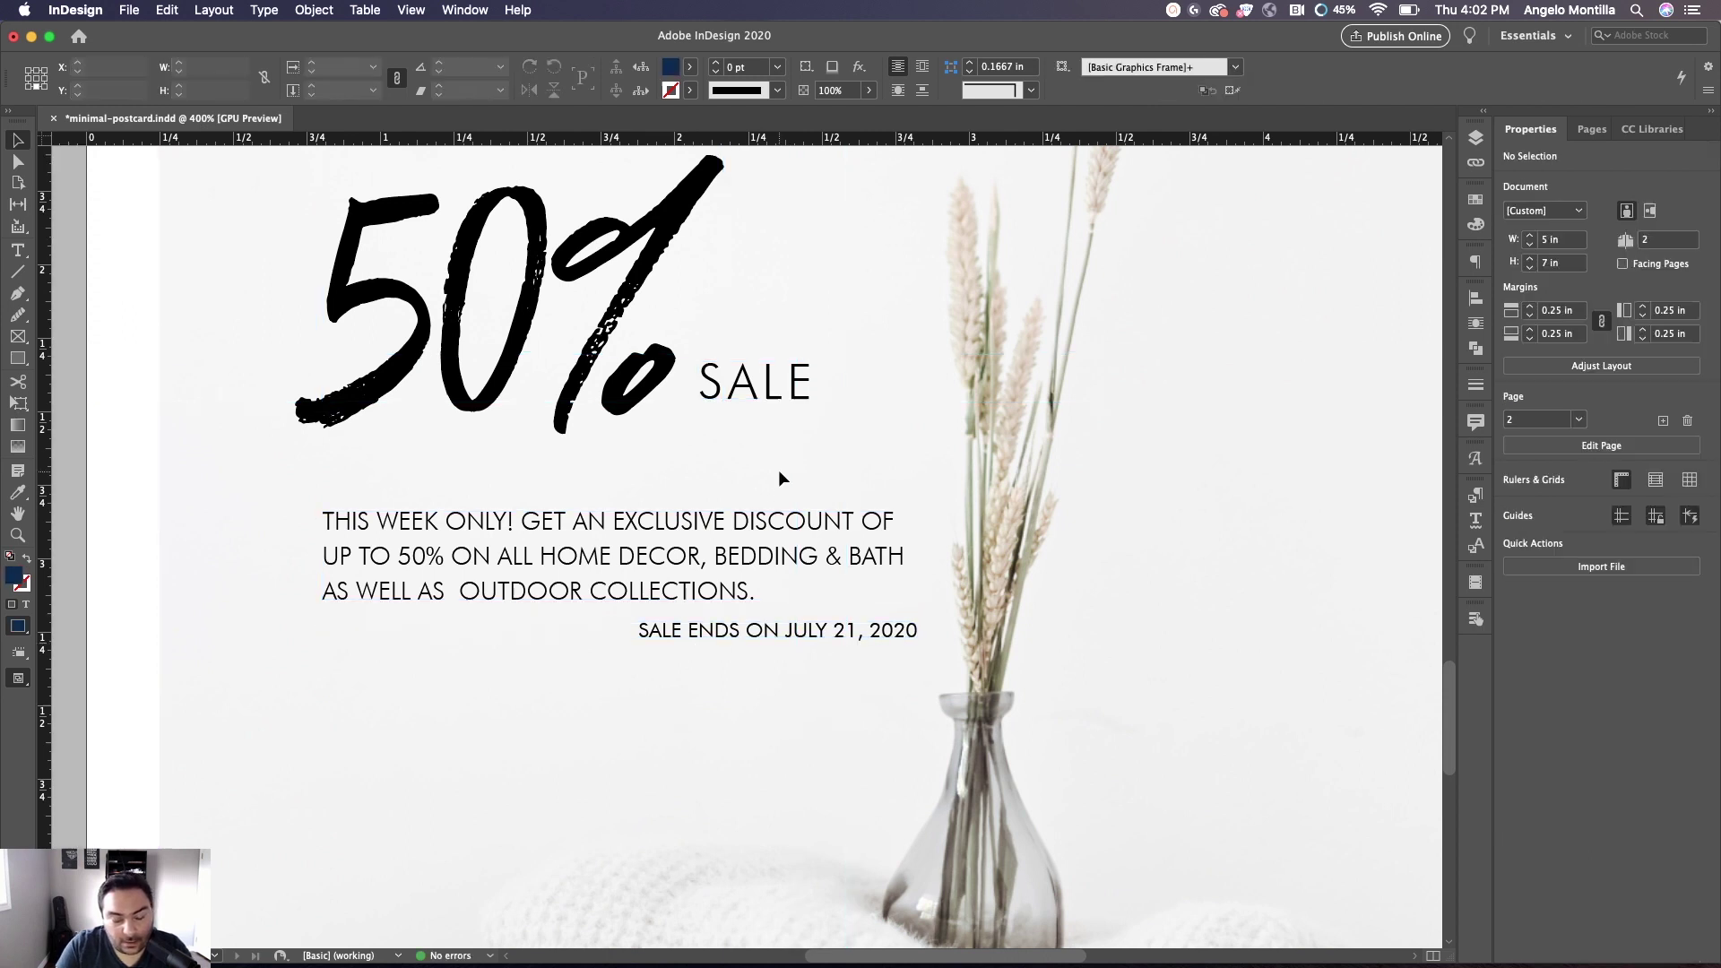
left_click_drag(782, 627, 781, 631)
key("Down")
key("Down")
left_click(814, 485)
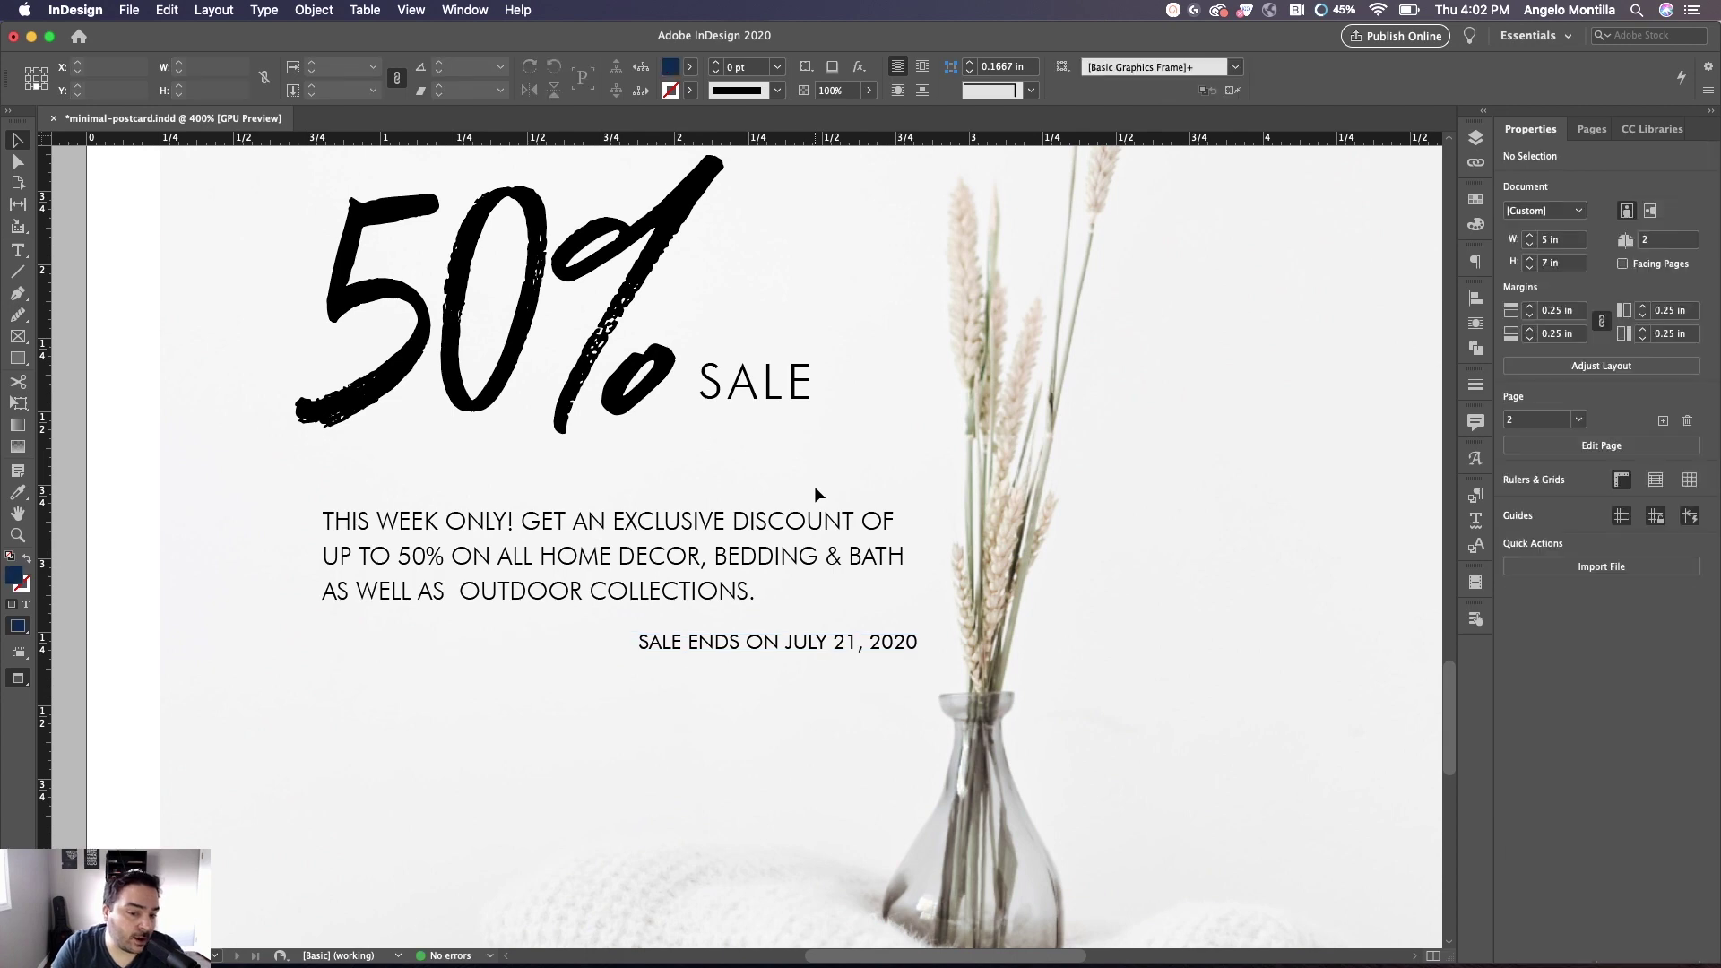
Add a text frame about 1.22 in wide above the "50%" headline containing the brand name "POMPEI"
key("super+minus")
left_click_drag(847, 442, 739, 544)
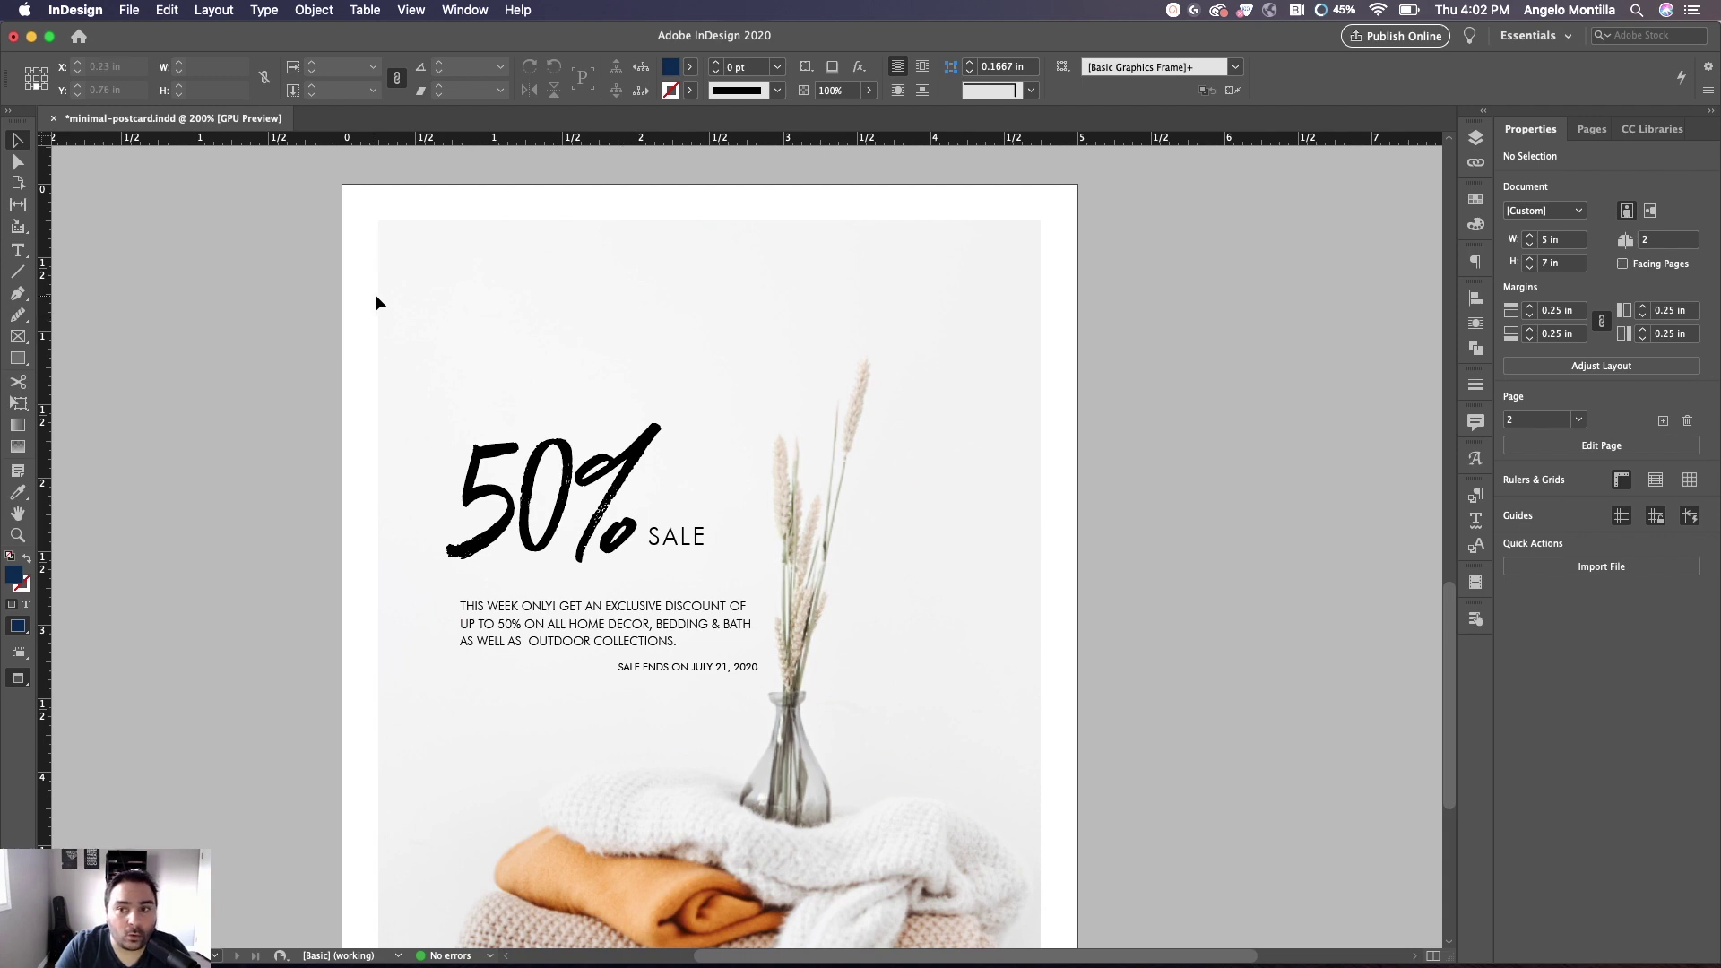
left_click(17, 250)
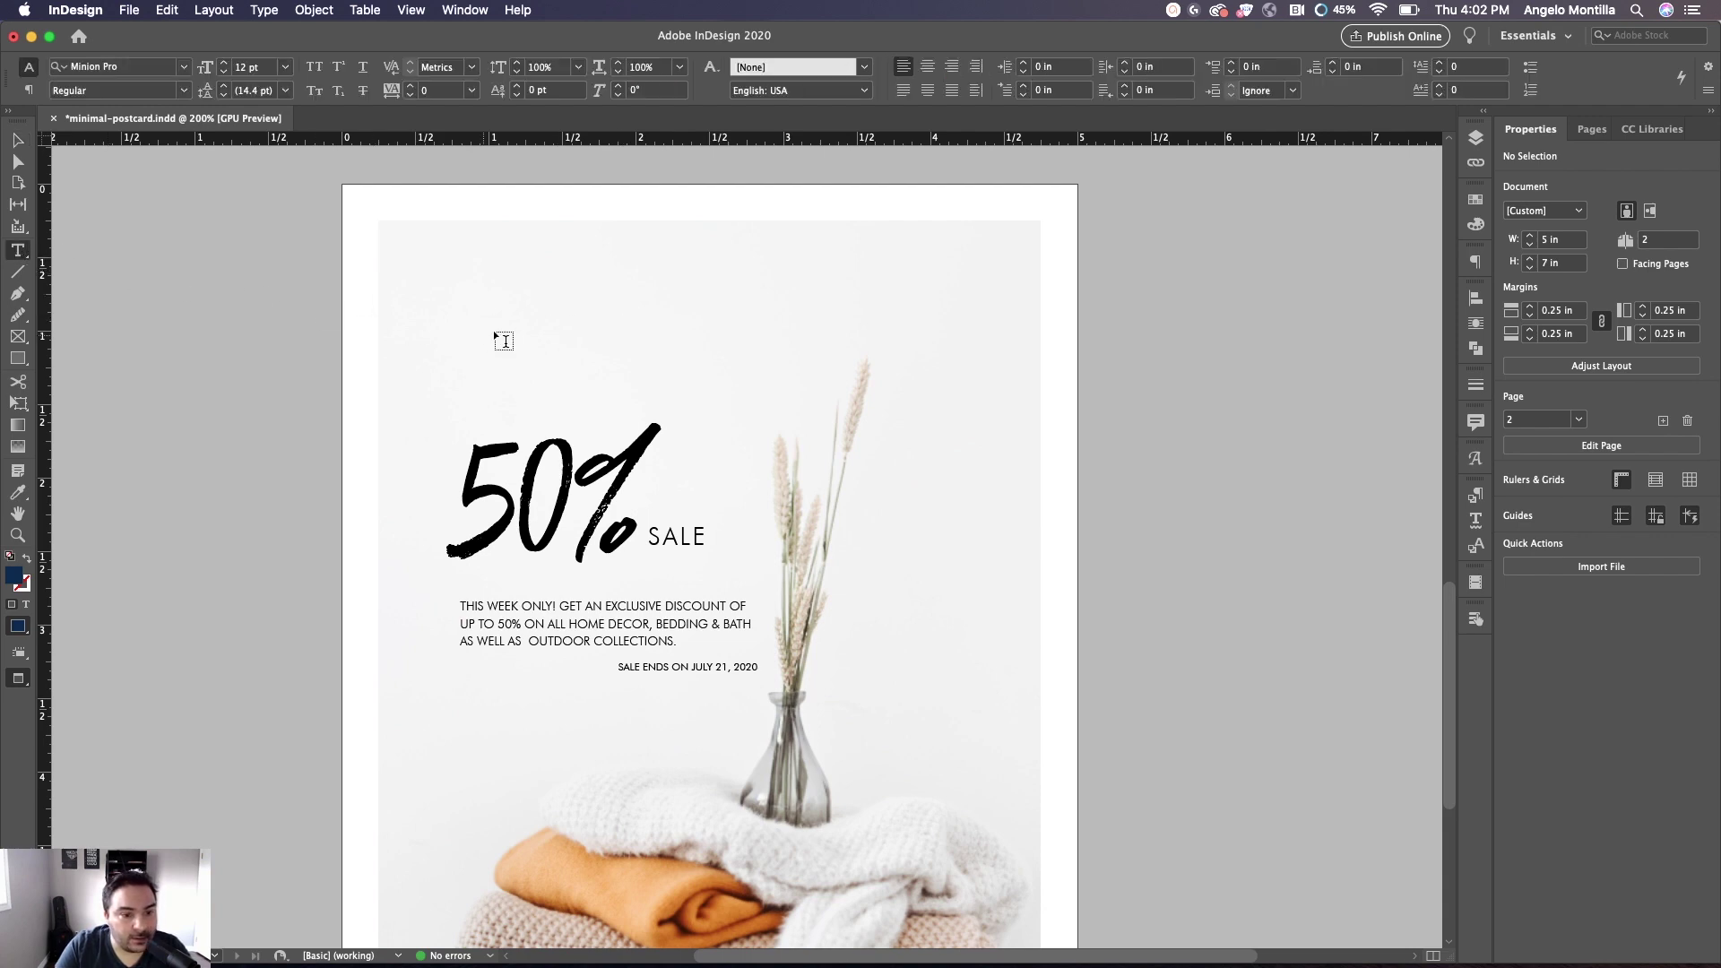
left_click_drag(468, 308, 726, 339)
key("super+equal")
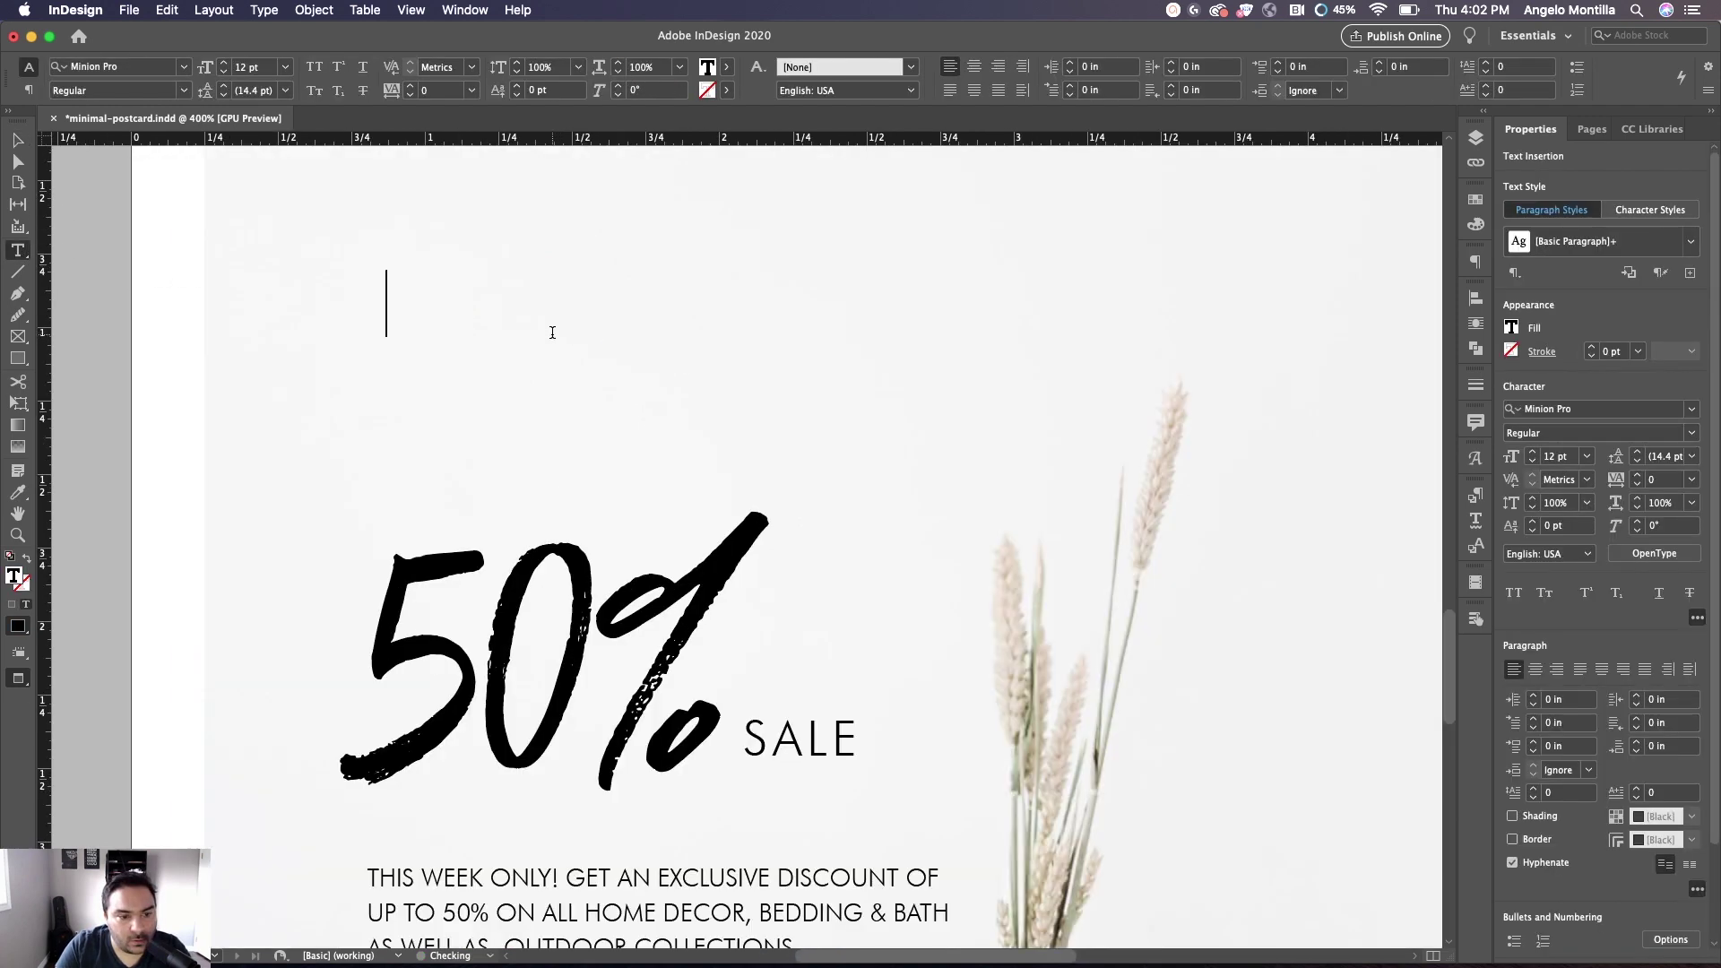
type("POMPEI")
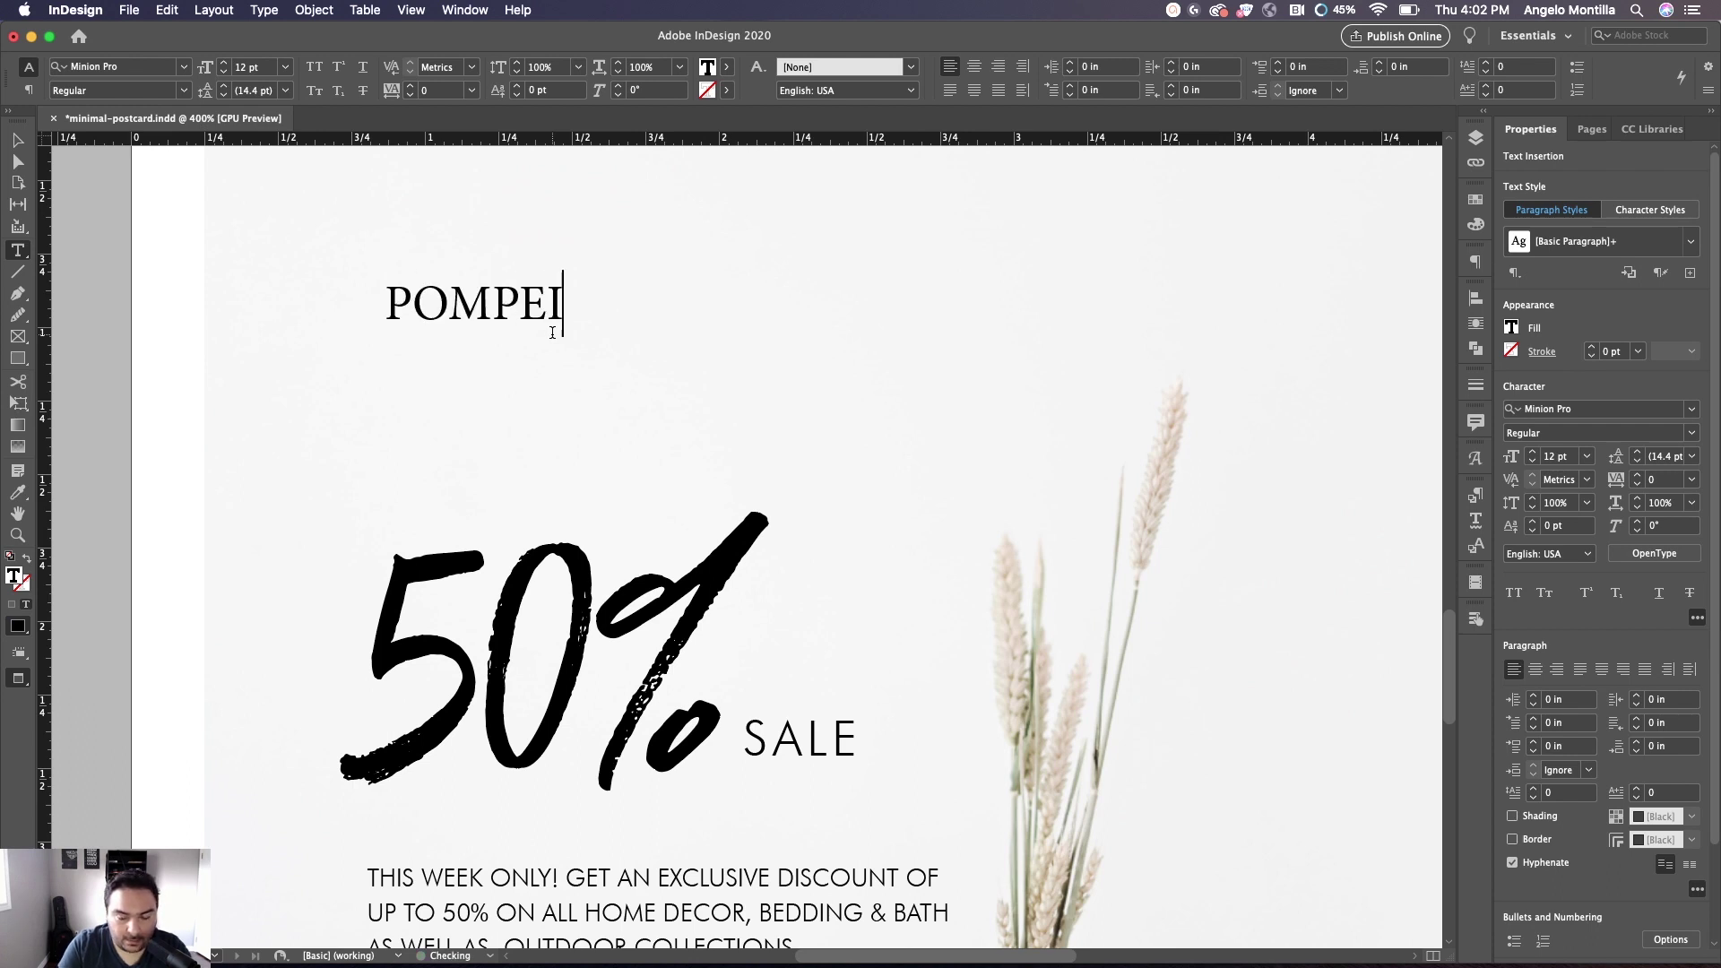
Change the font of the "POMPEI" text to Futura (TT) Medium
key("super+a")
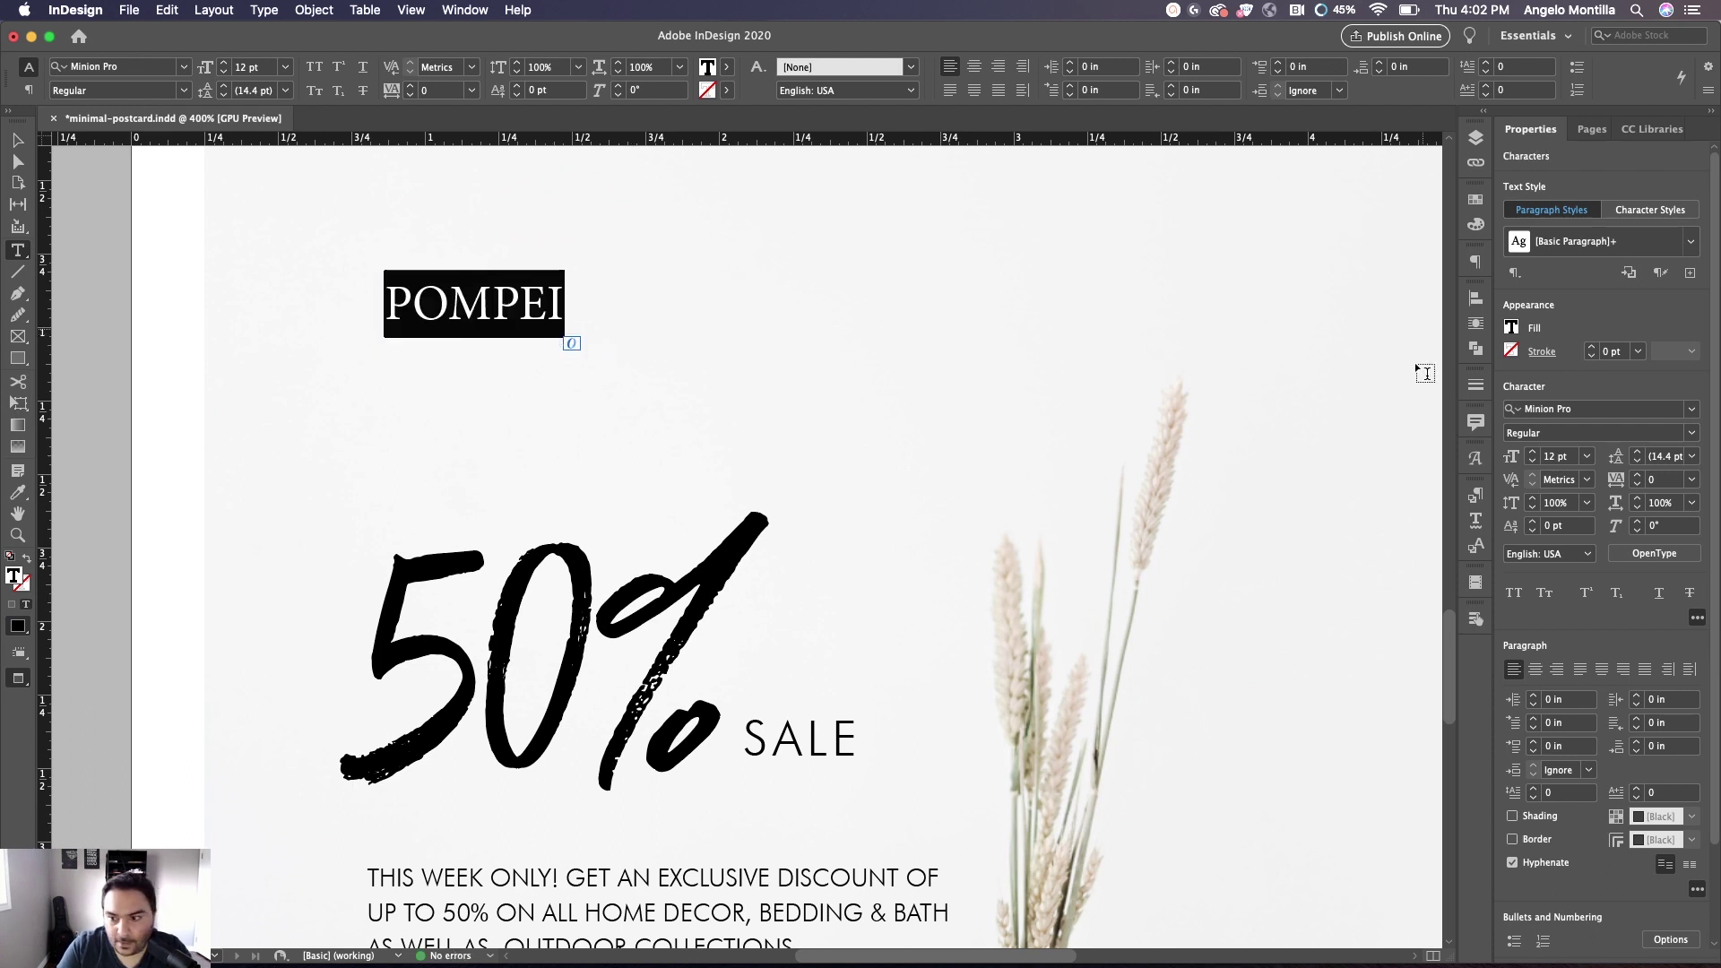
left_click(1580, 409)
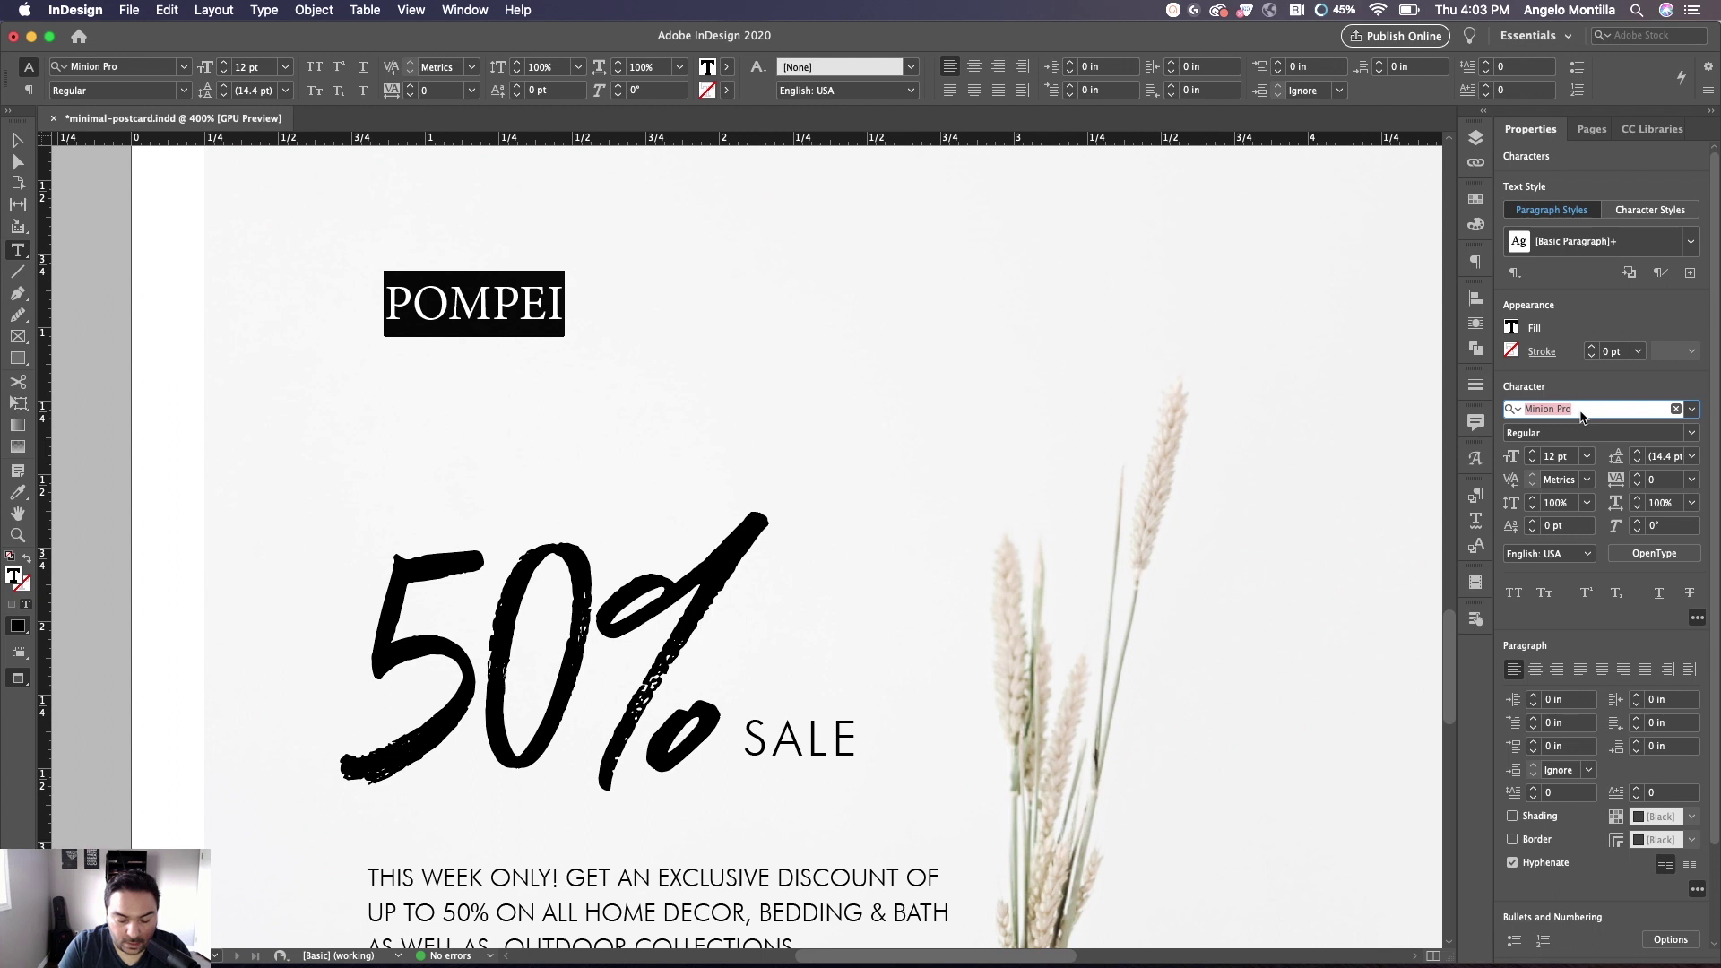
type("futur")
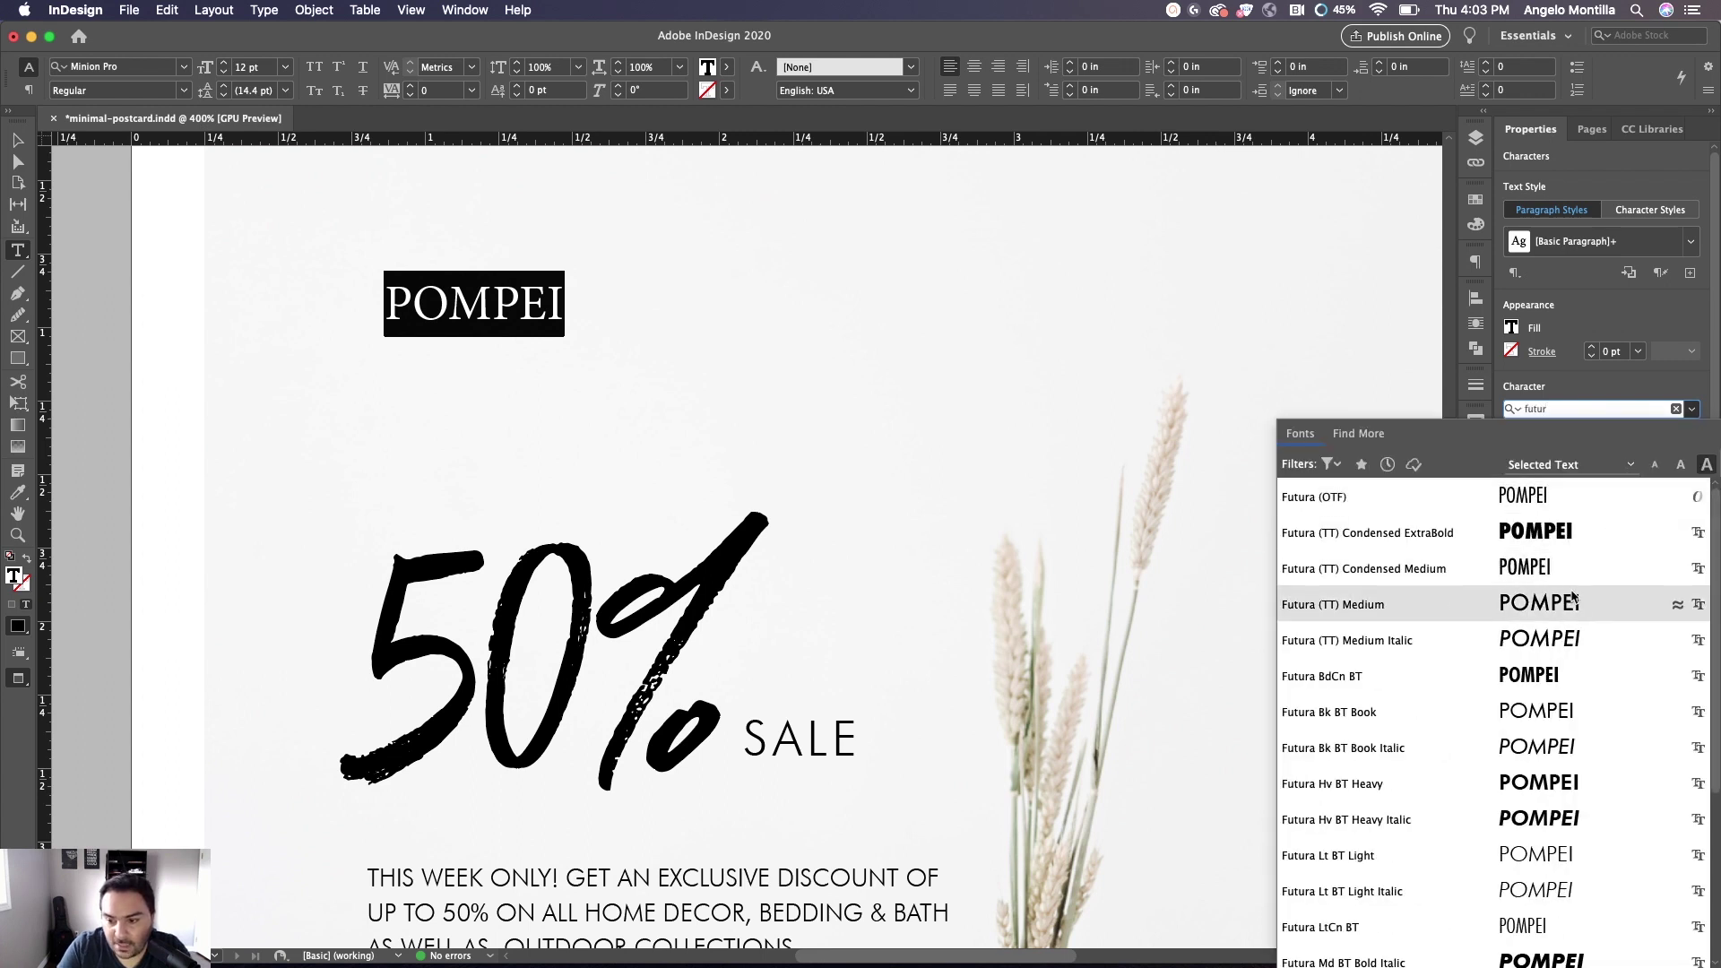
left_click(1565, 602)
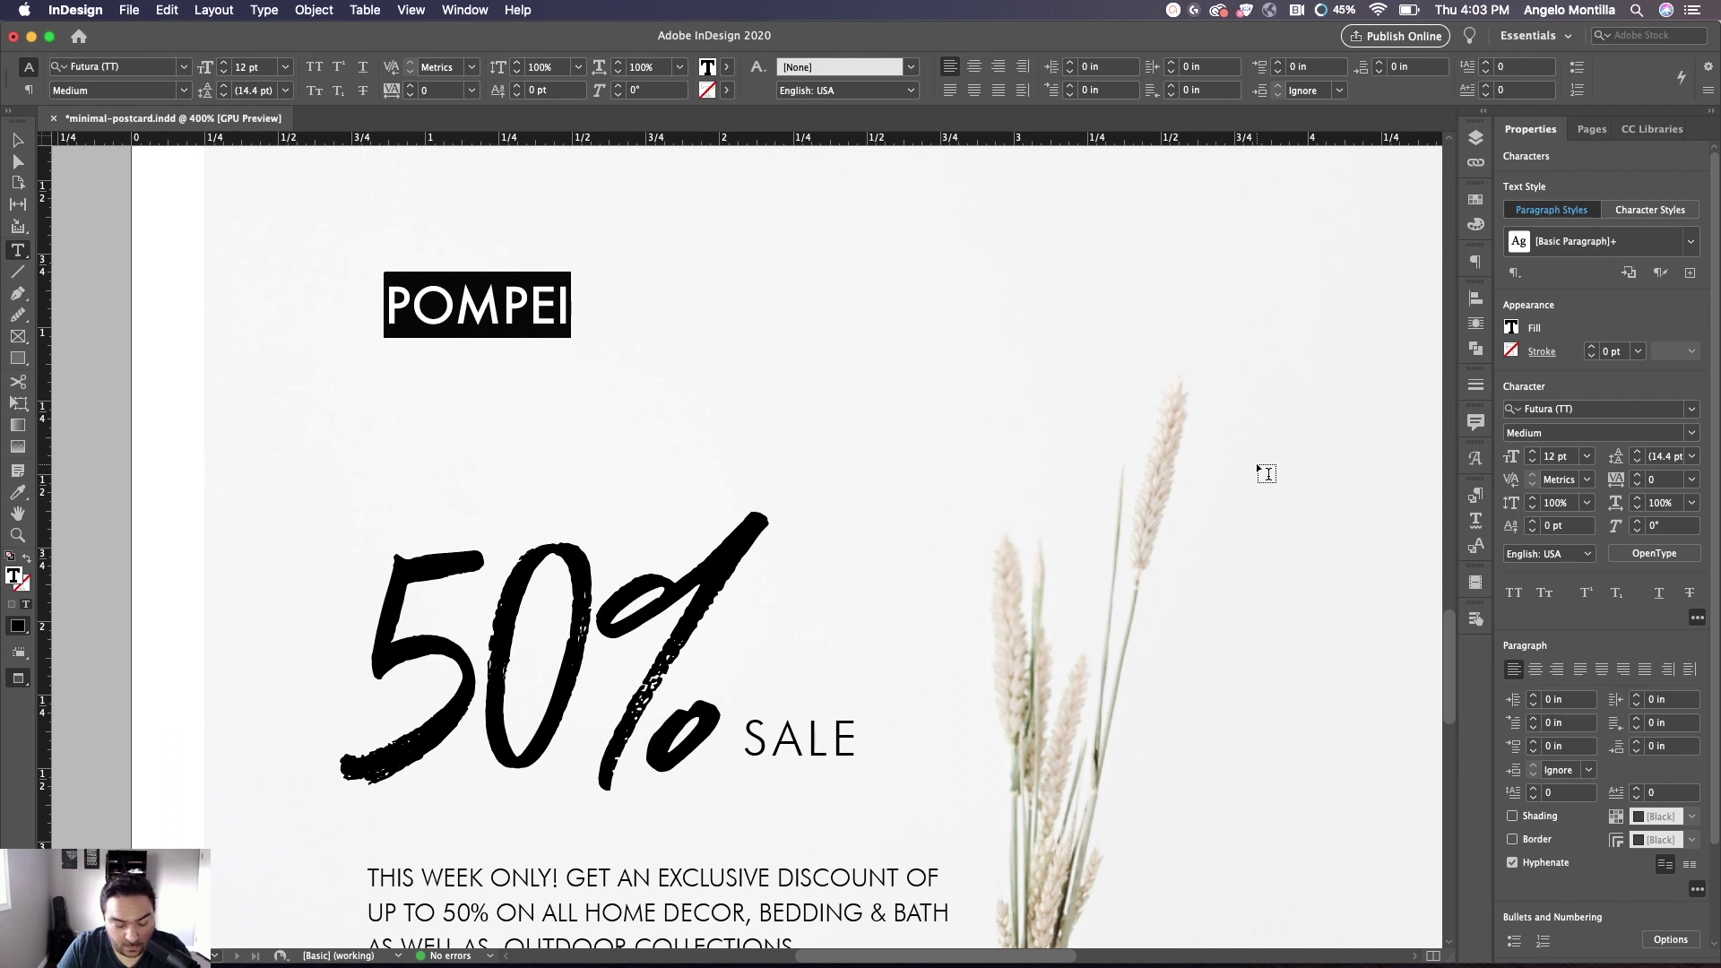
Set the tracking of "POMPEI" to 200 and fit its frame to the text
key("alt+Right")
key("alt+Right")
key("alt+Right")
key("alt+Right")
key("alt+Right")
key("alt+Right")
key("alt+Right")
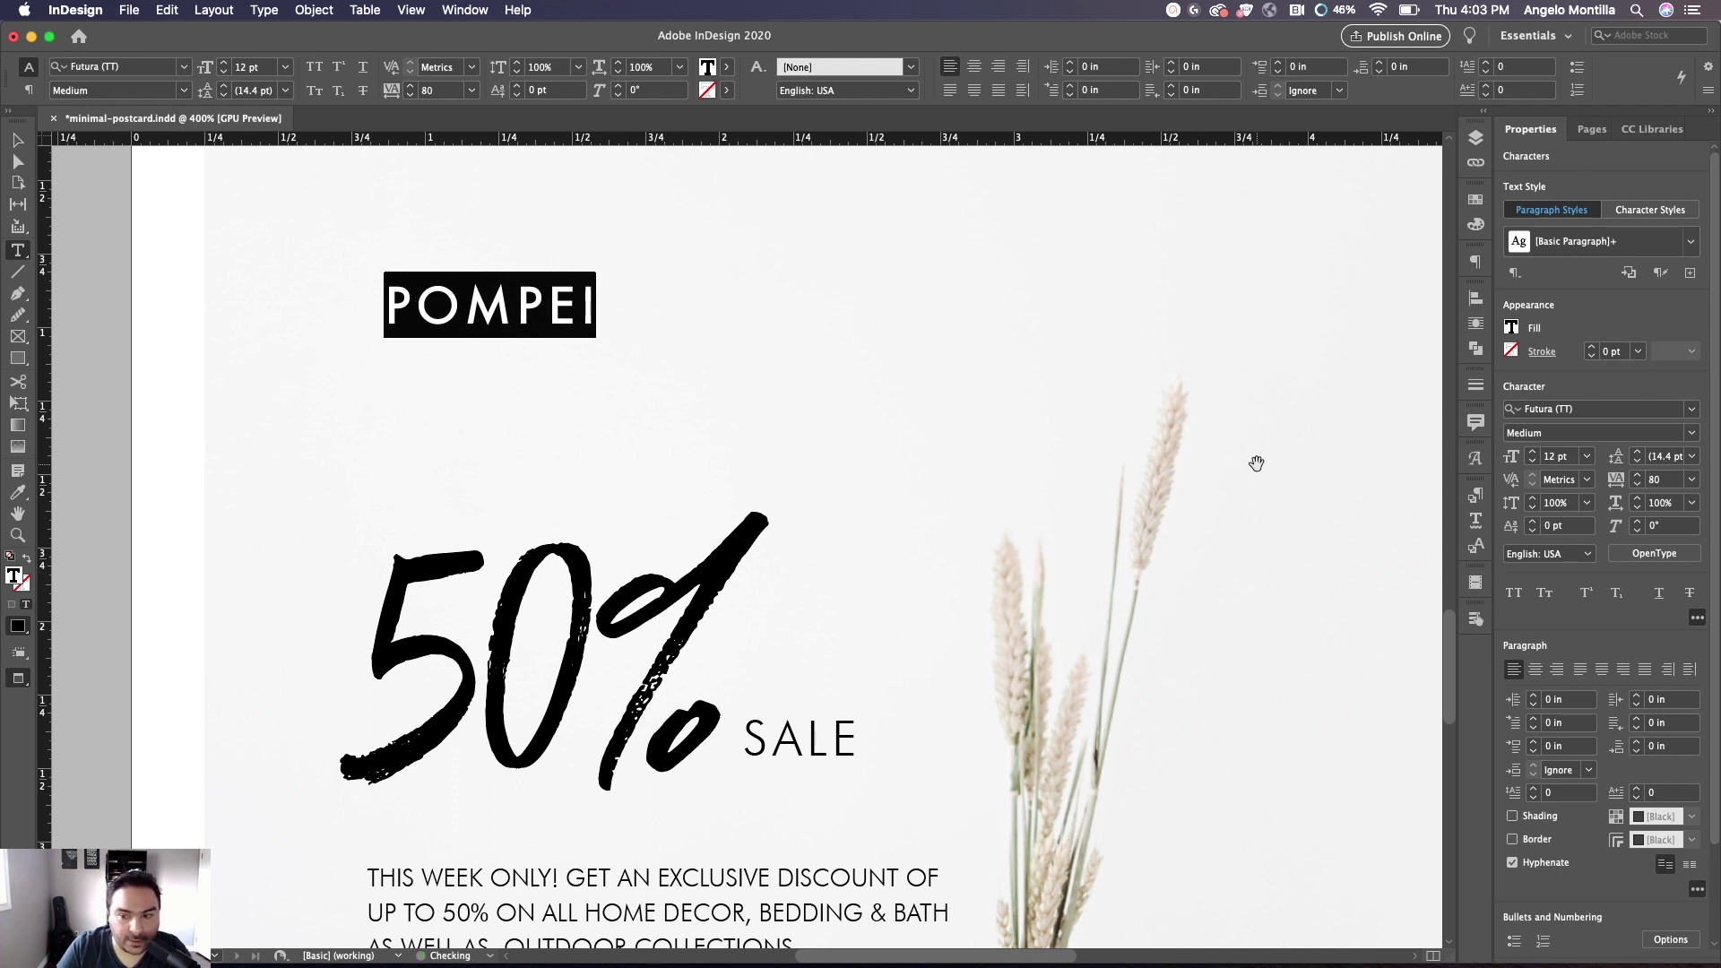
key("alt+Right")
key("alt+Right")
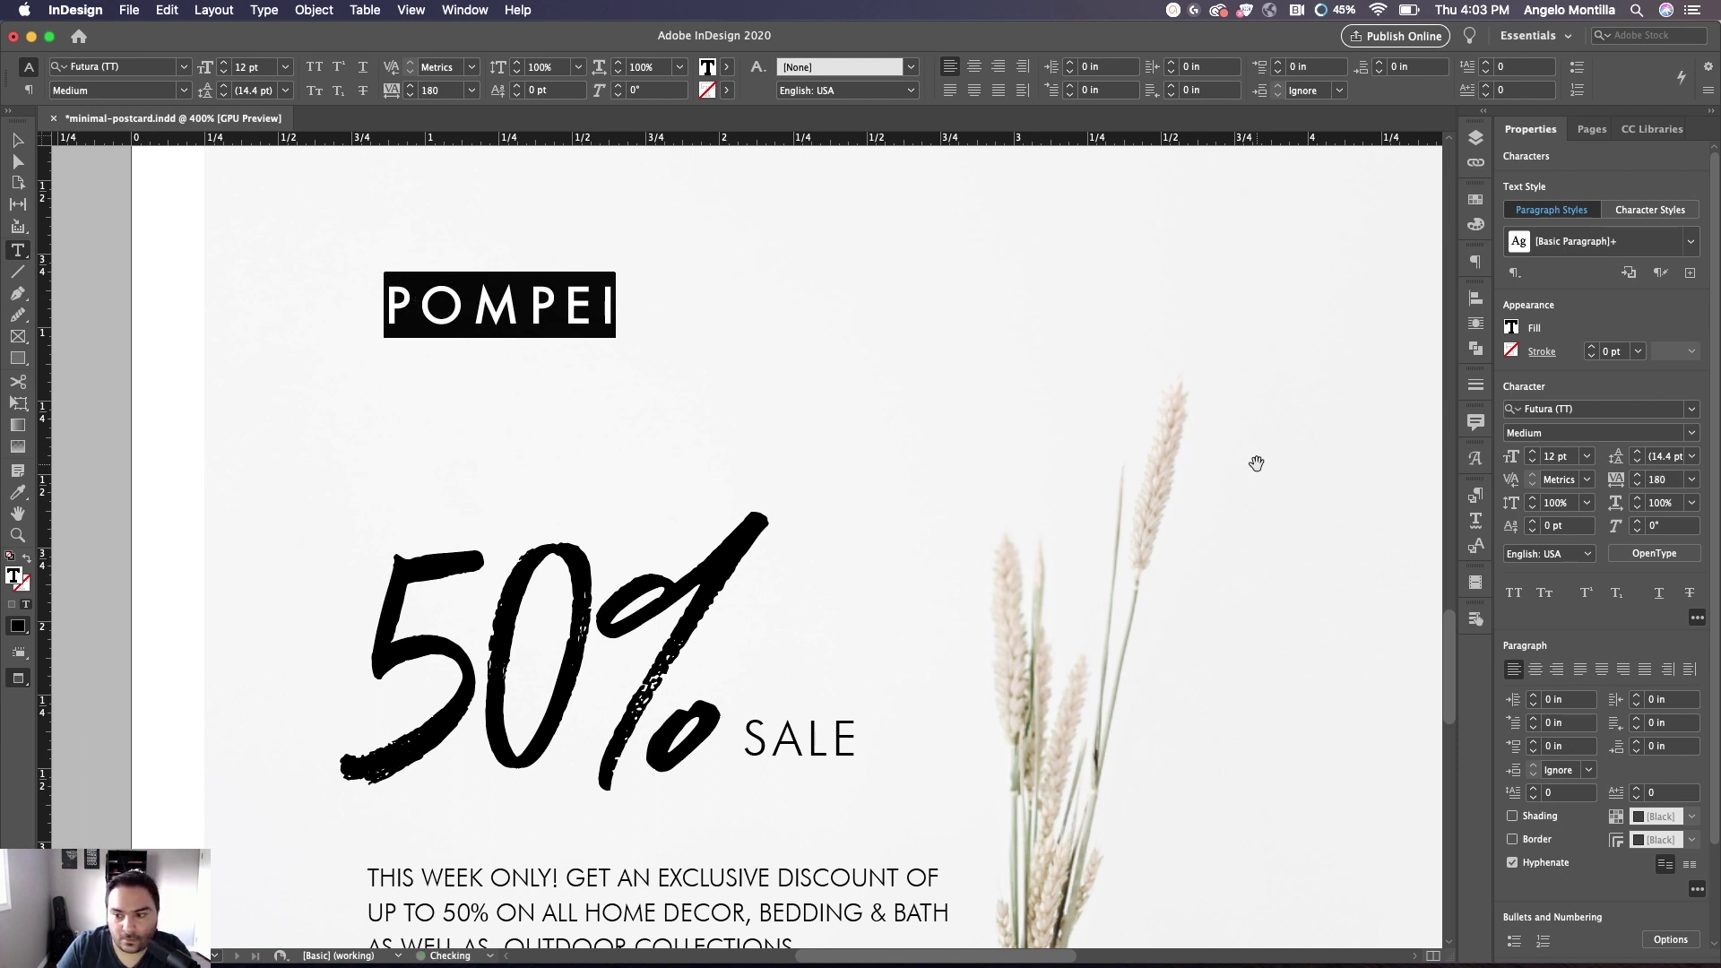
key("alt+Right")
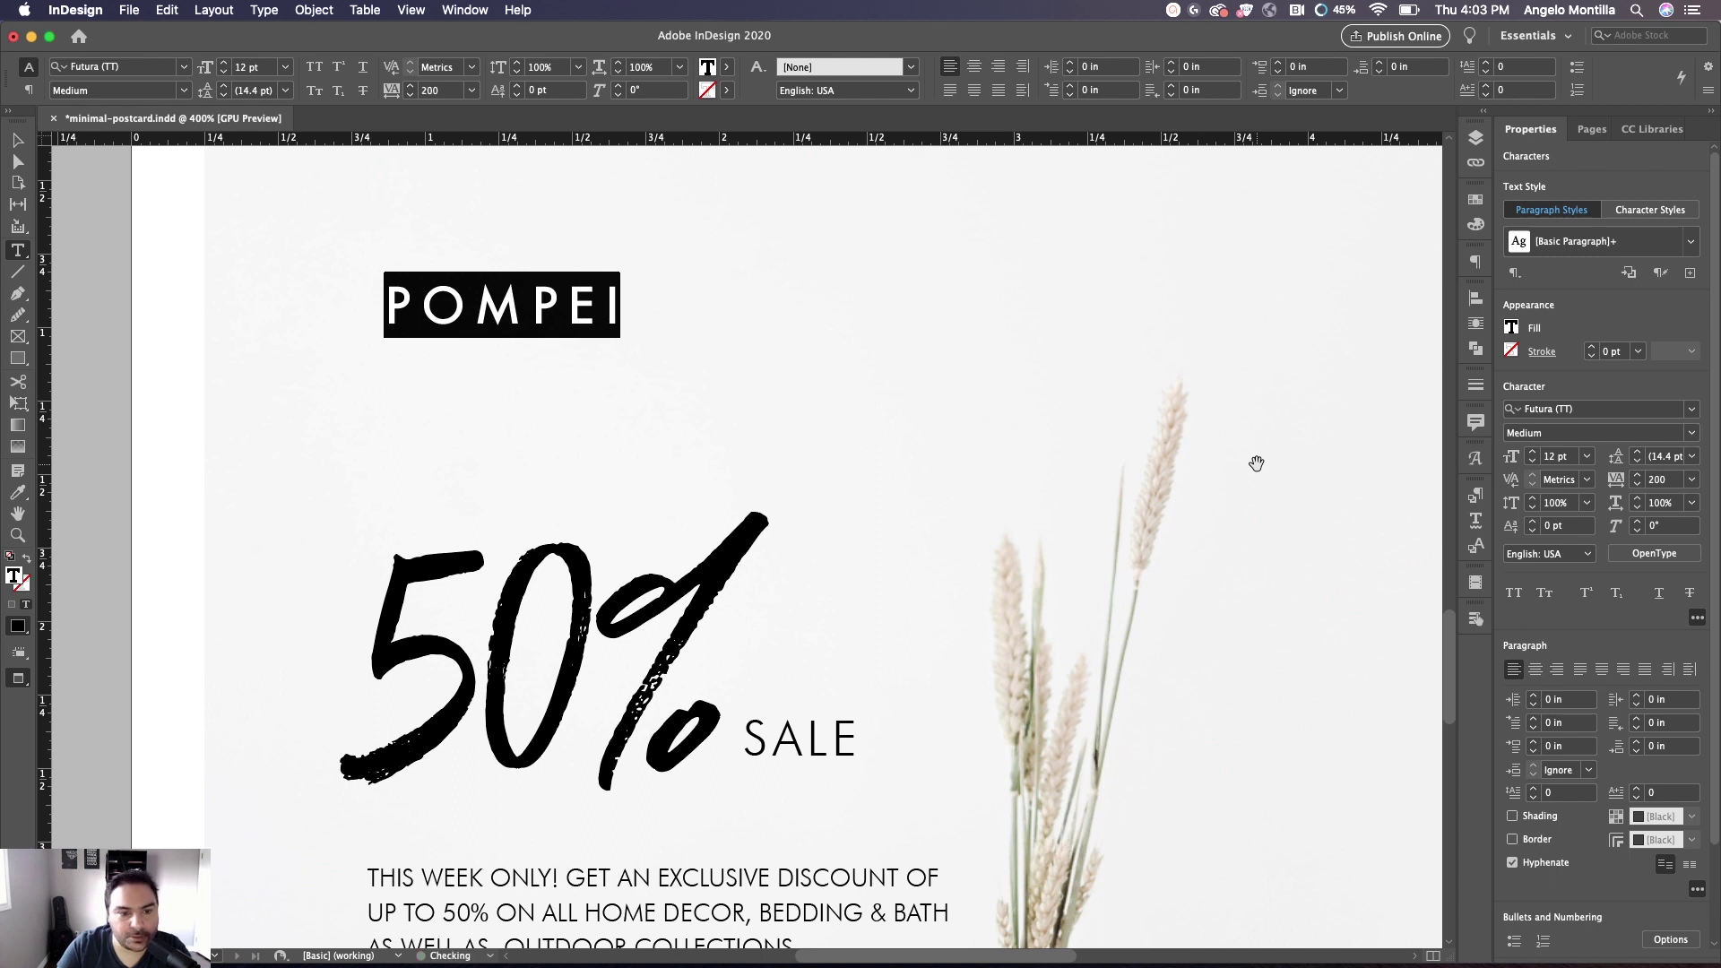
left_click(17, 141)
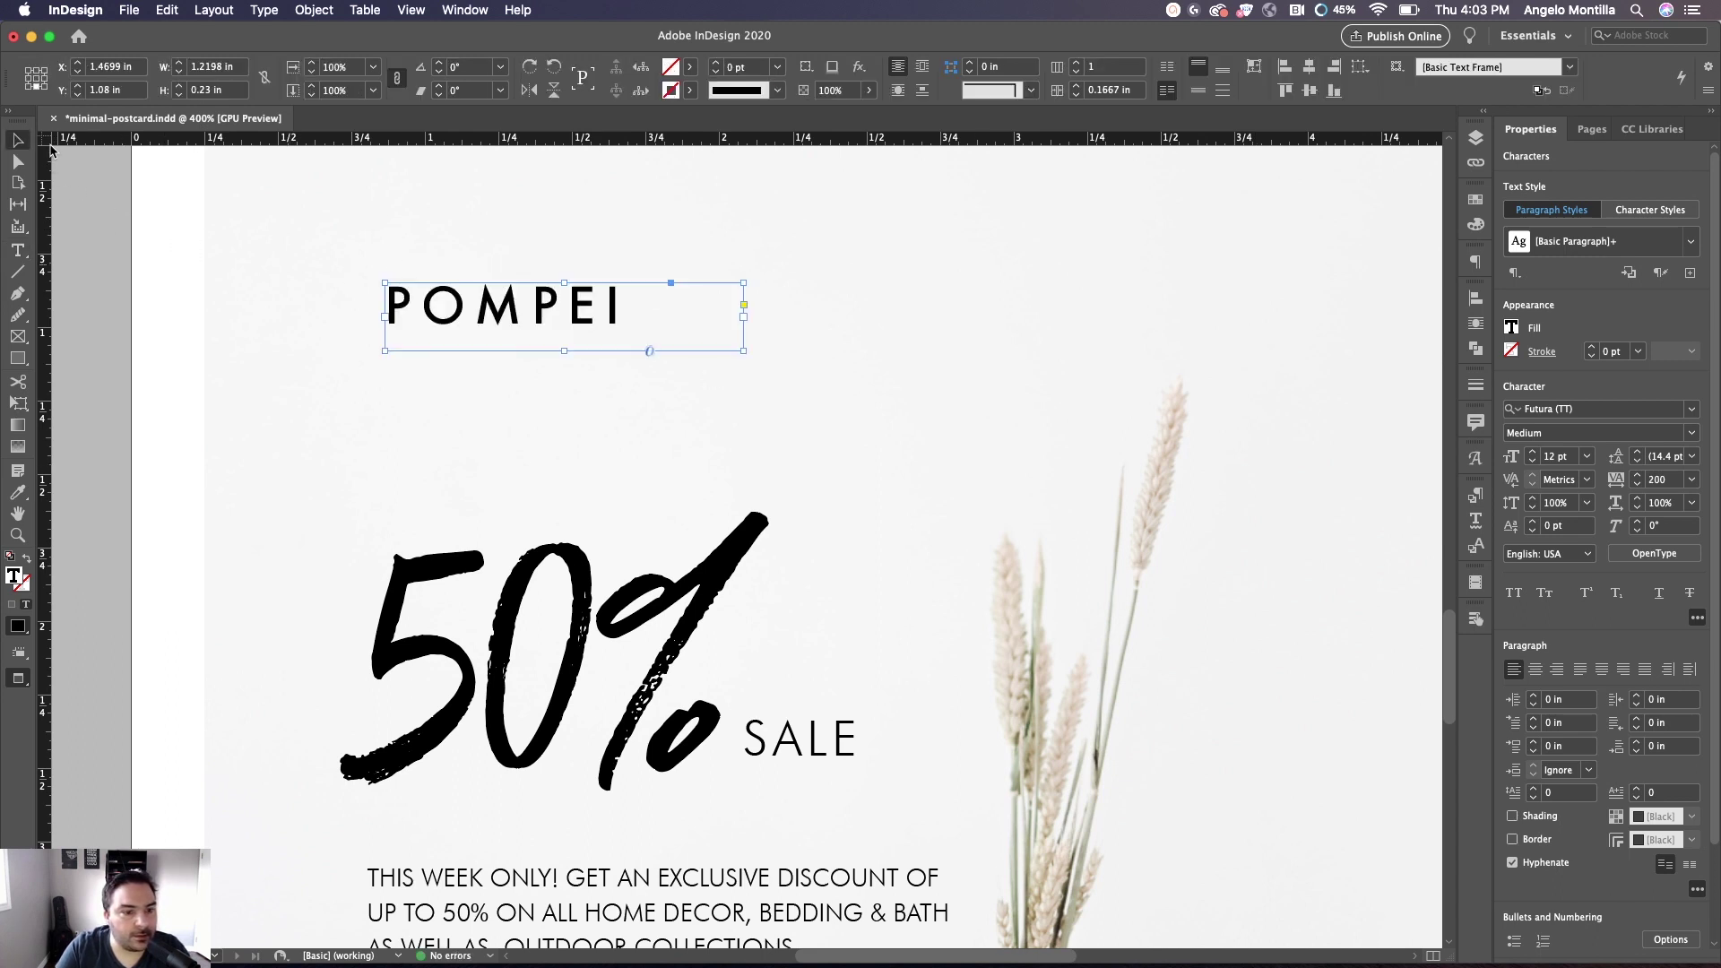
double_click(743, 350)
Draw a circular ellipse frame 0.1 in wide and 0.1 in high above the "POMPEI" text
scroll(615, 420, "up", 5)
scroll(224, 361, "left", 2)
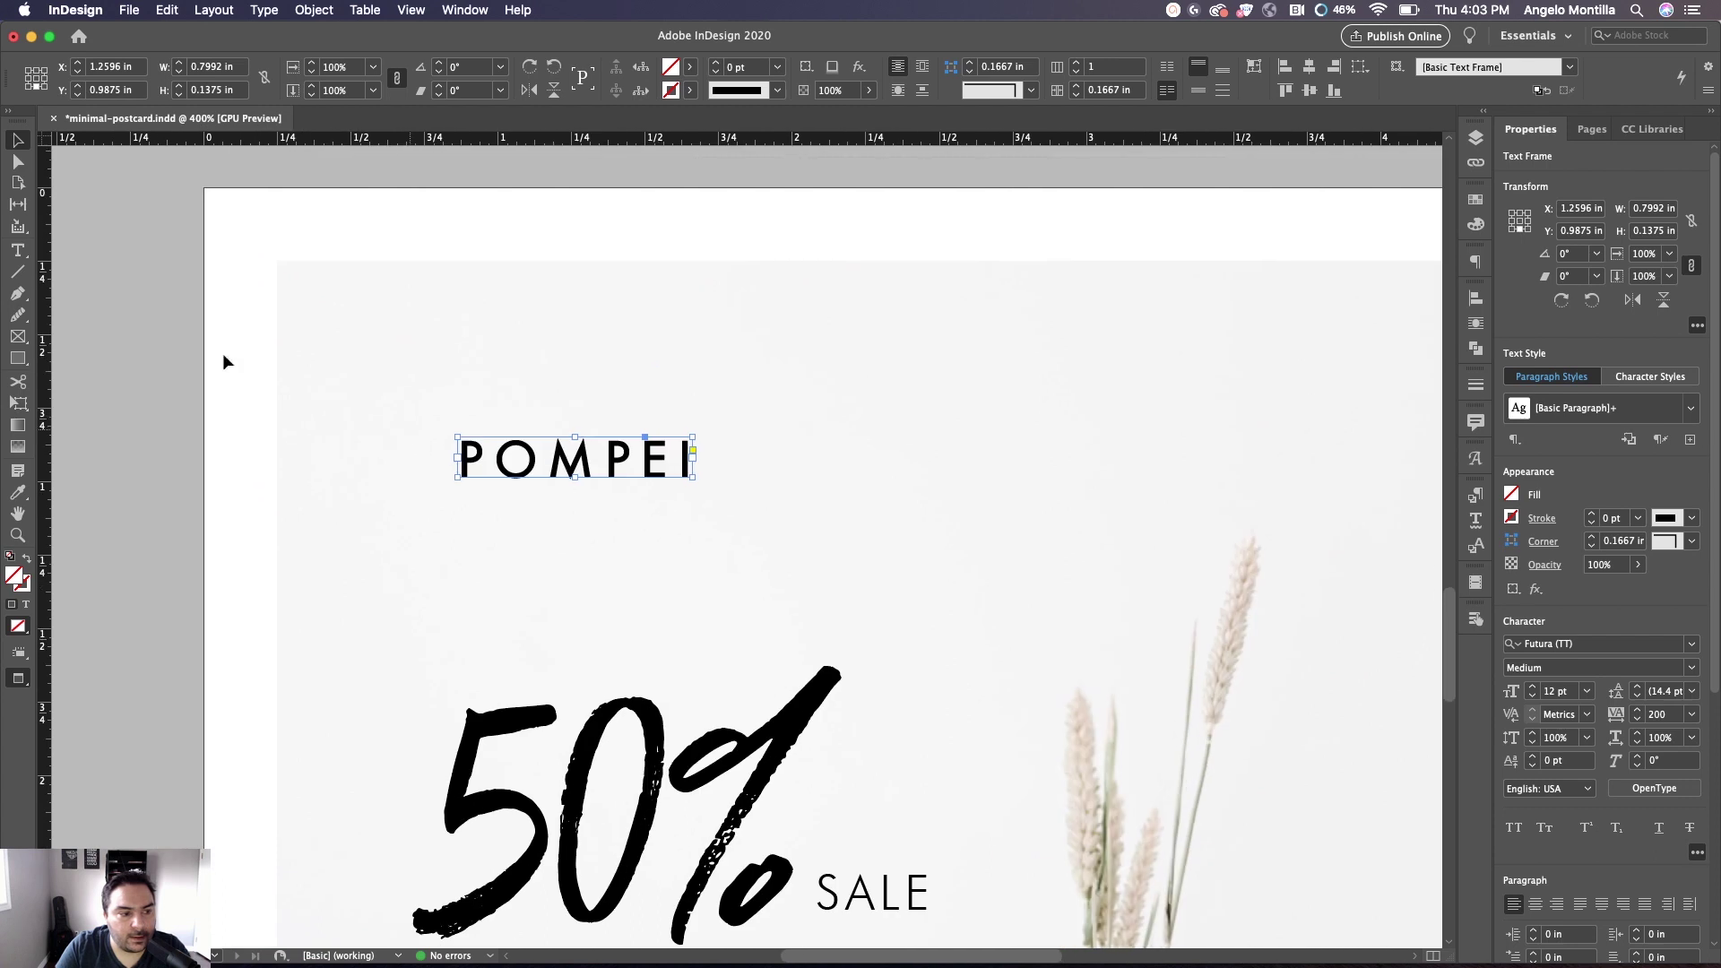
left_click(17, 343)
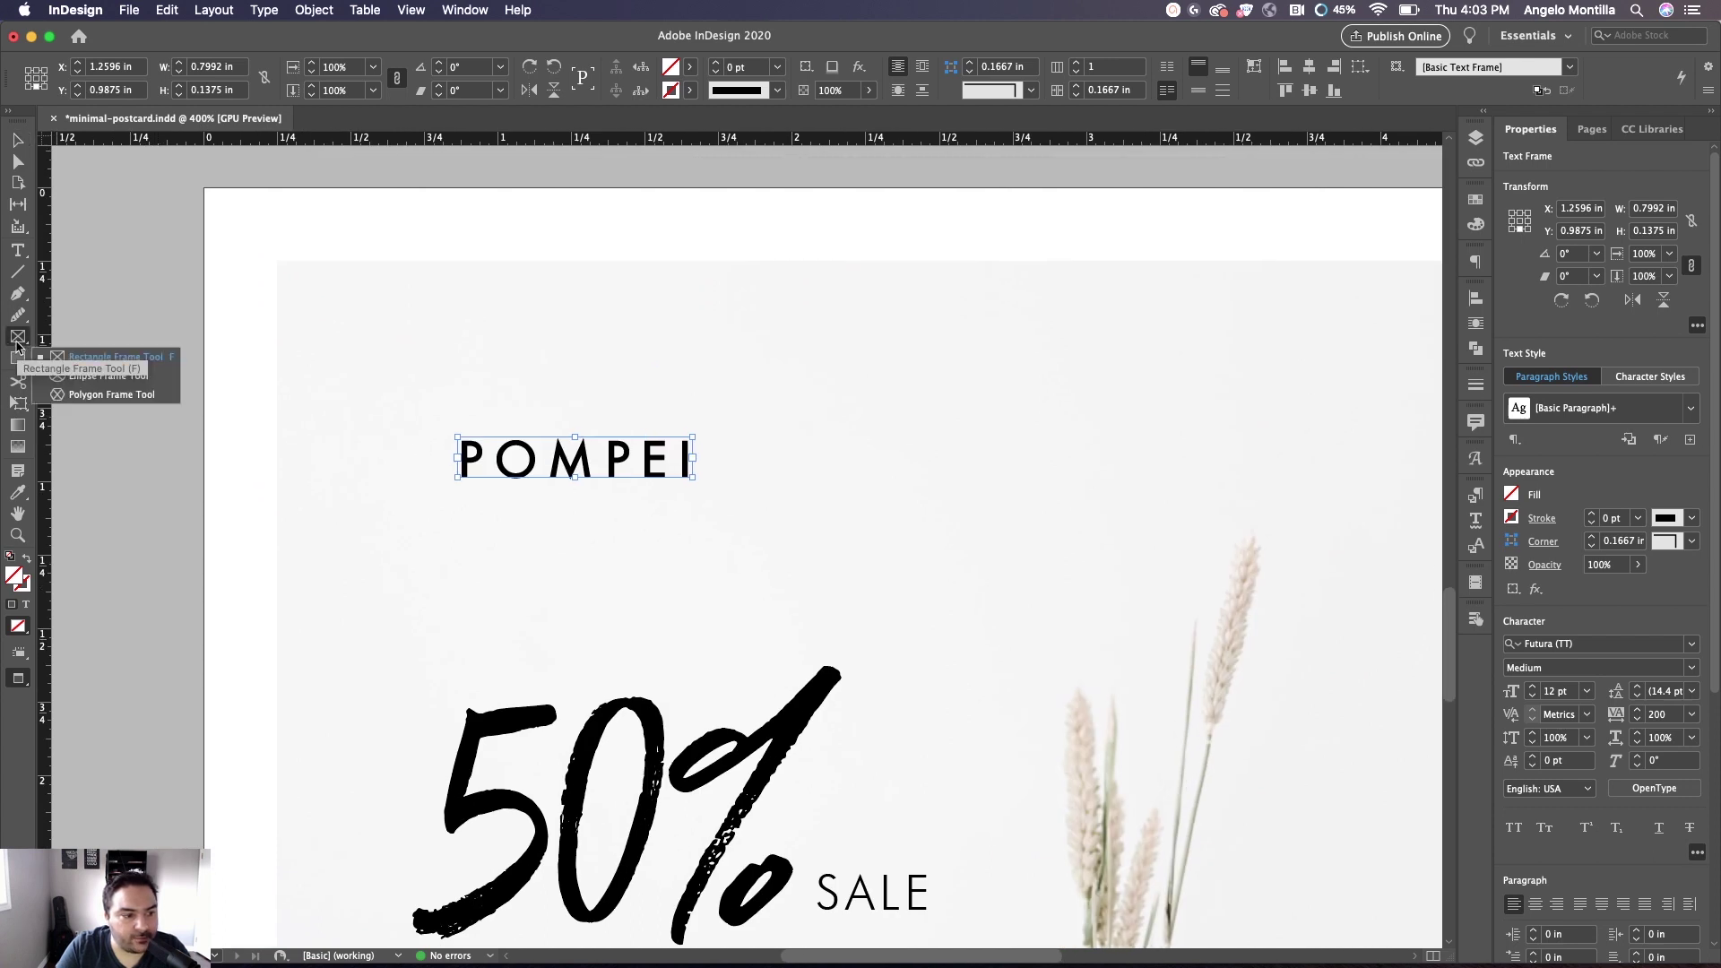
left_click(108, 379)
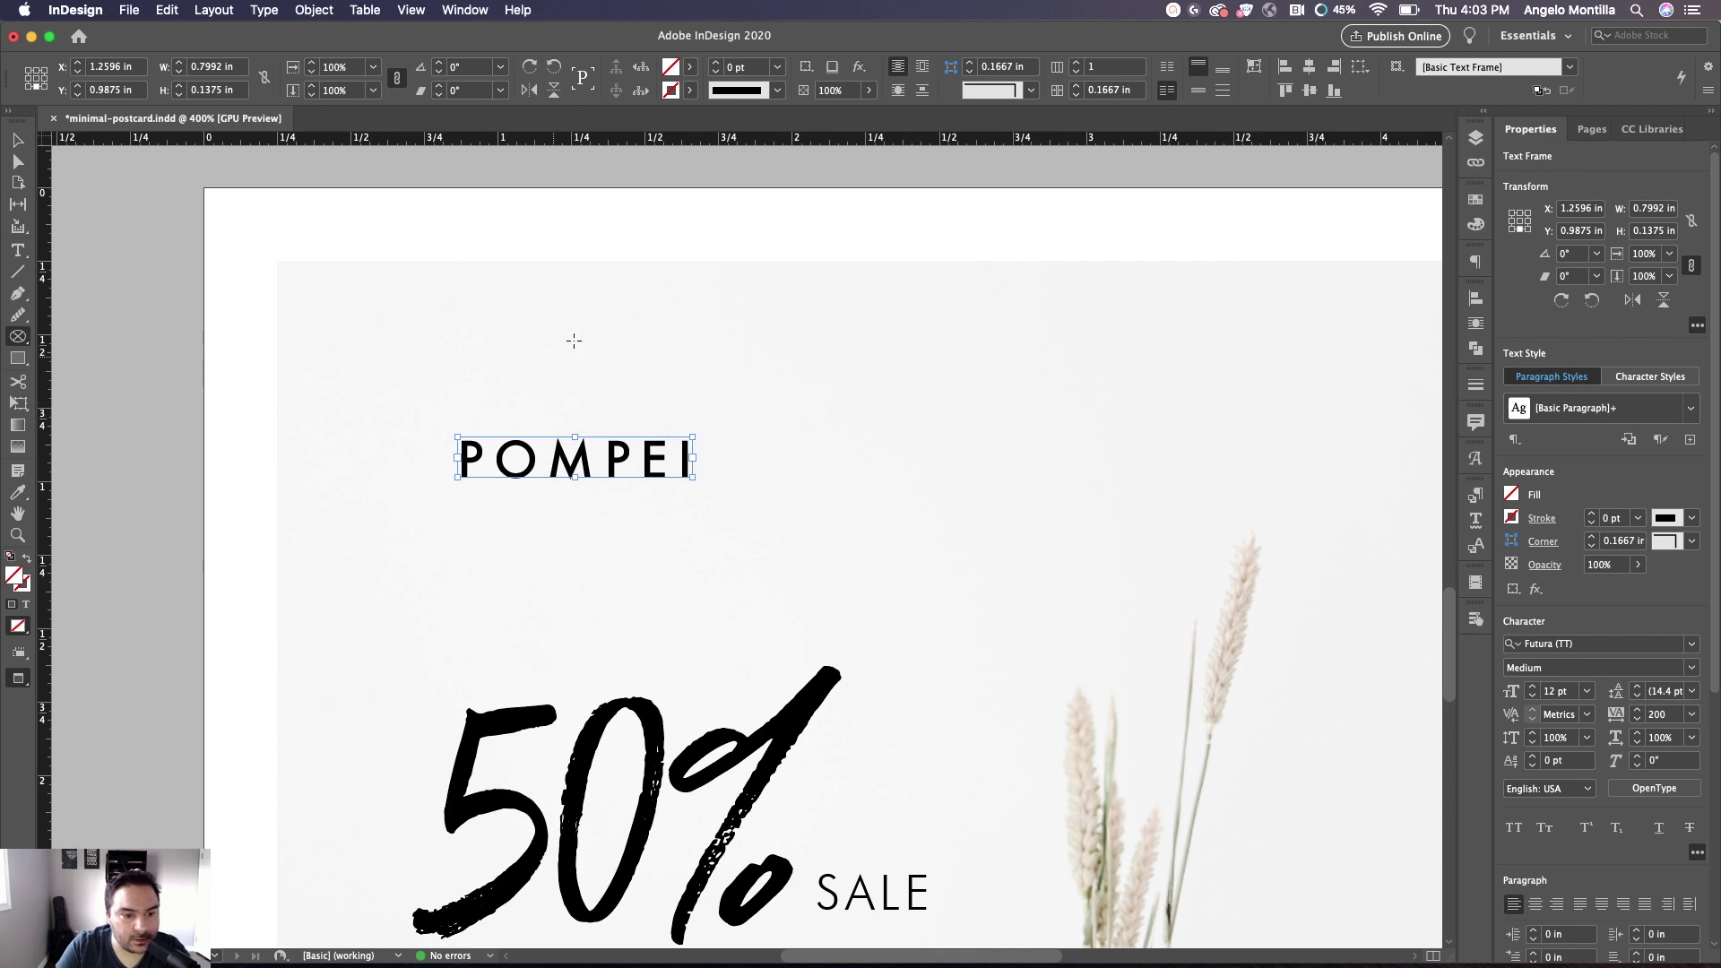
left_click_drag(552, 333, 570, 349)
key("v")
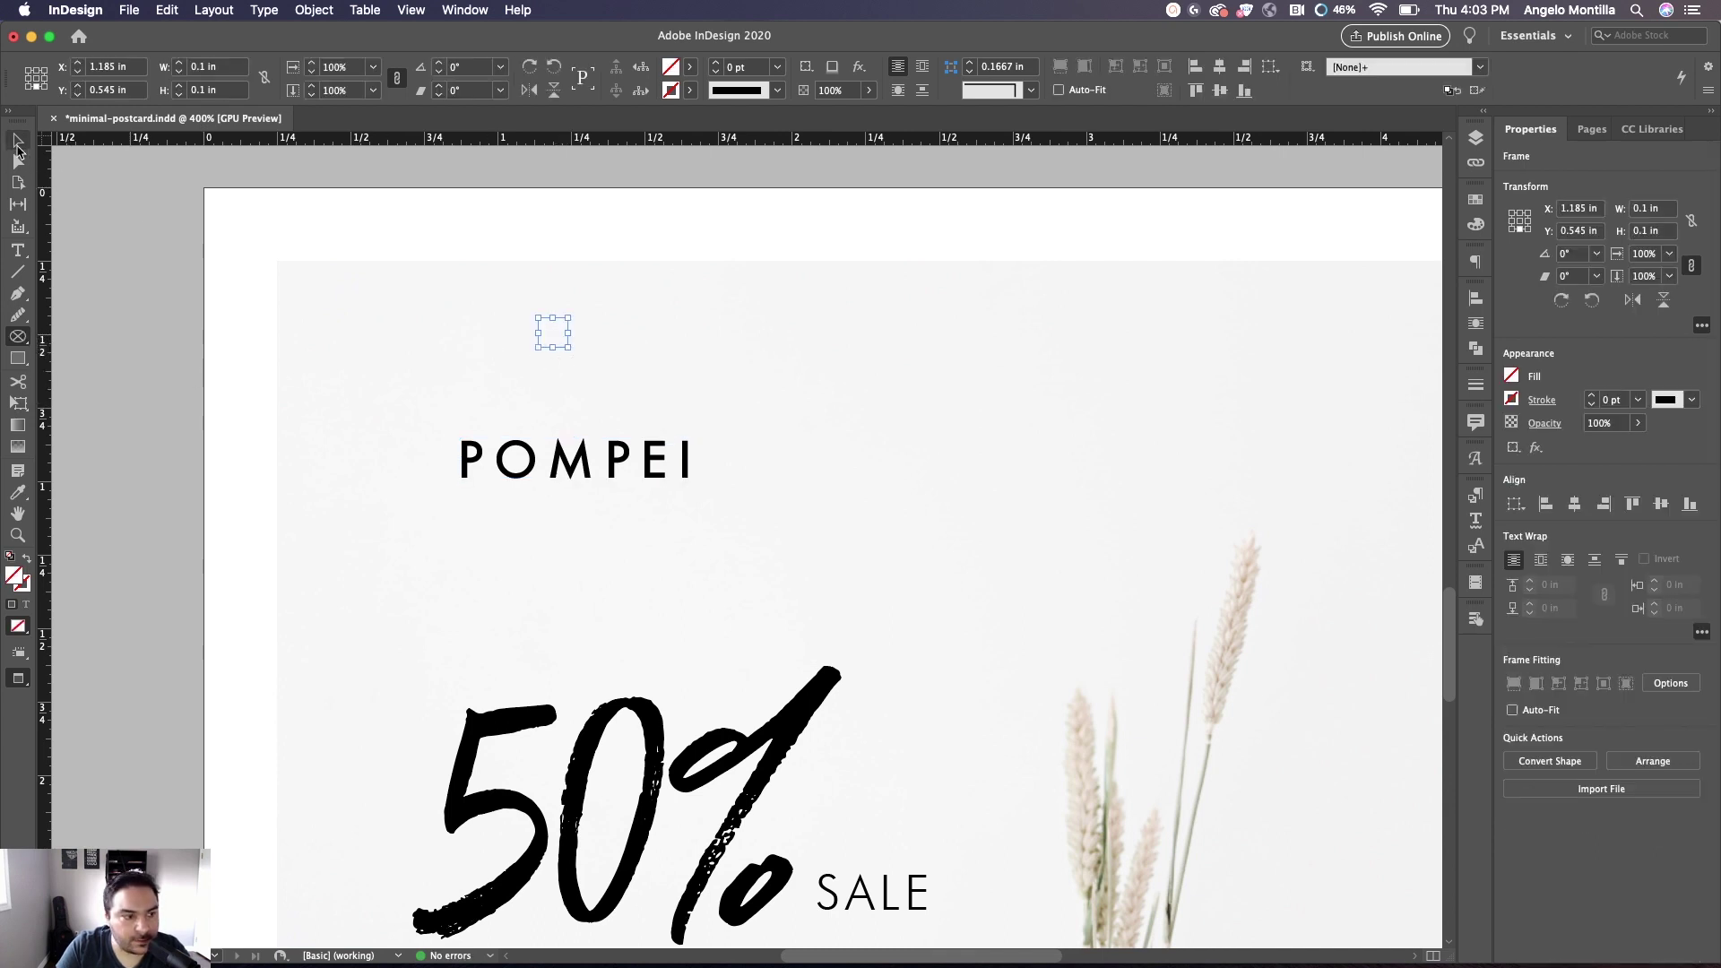
Fill the small circle above "POMPEI" with the [Black] swatch
left_click(1510, 376)
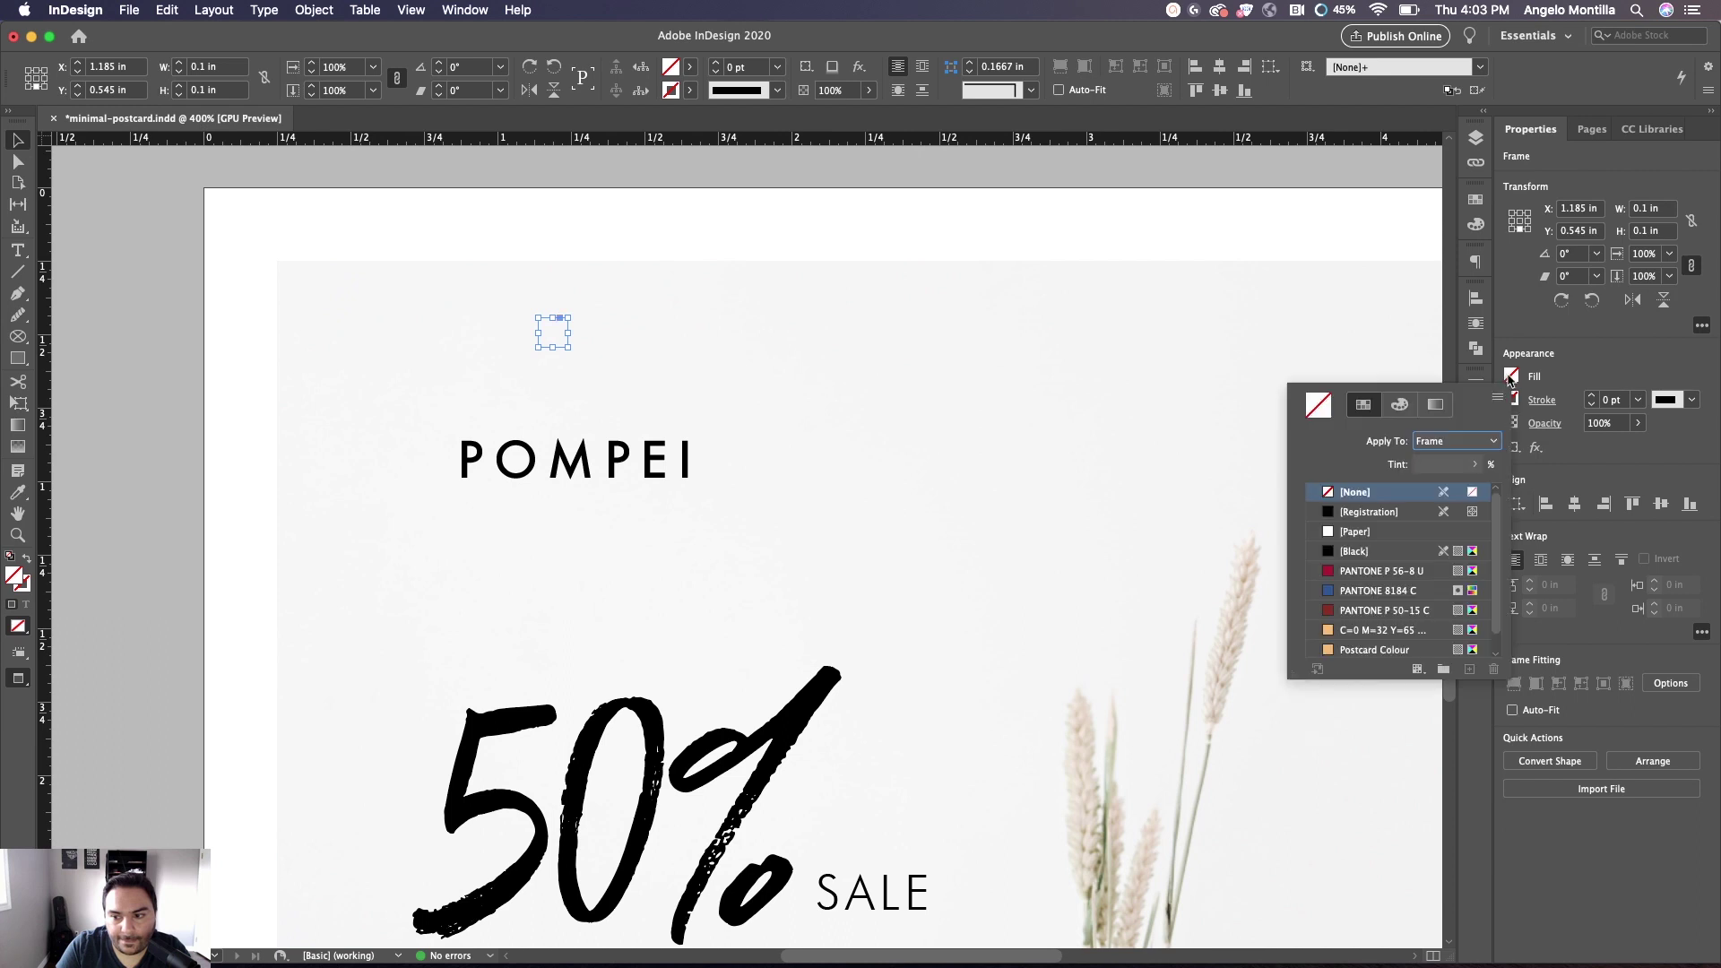
left_click(1355, 550)
key("super+equal")
key("super+equal")
key("super+equal")
key("super+equal")
key("super+equal")
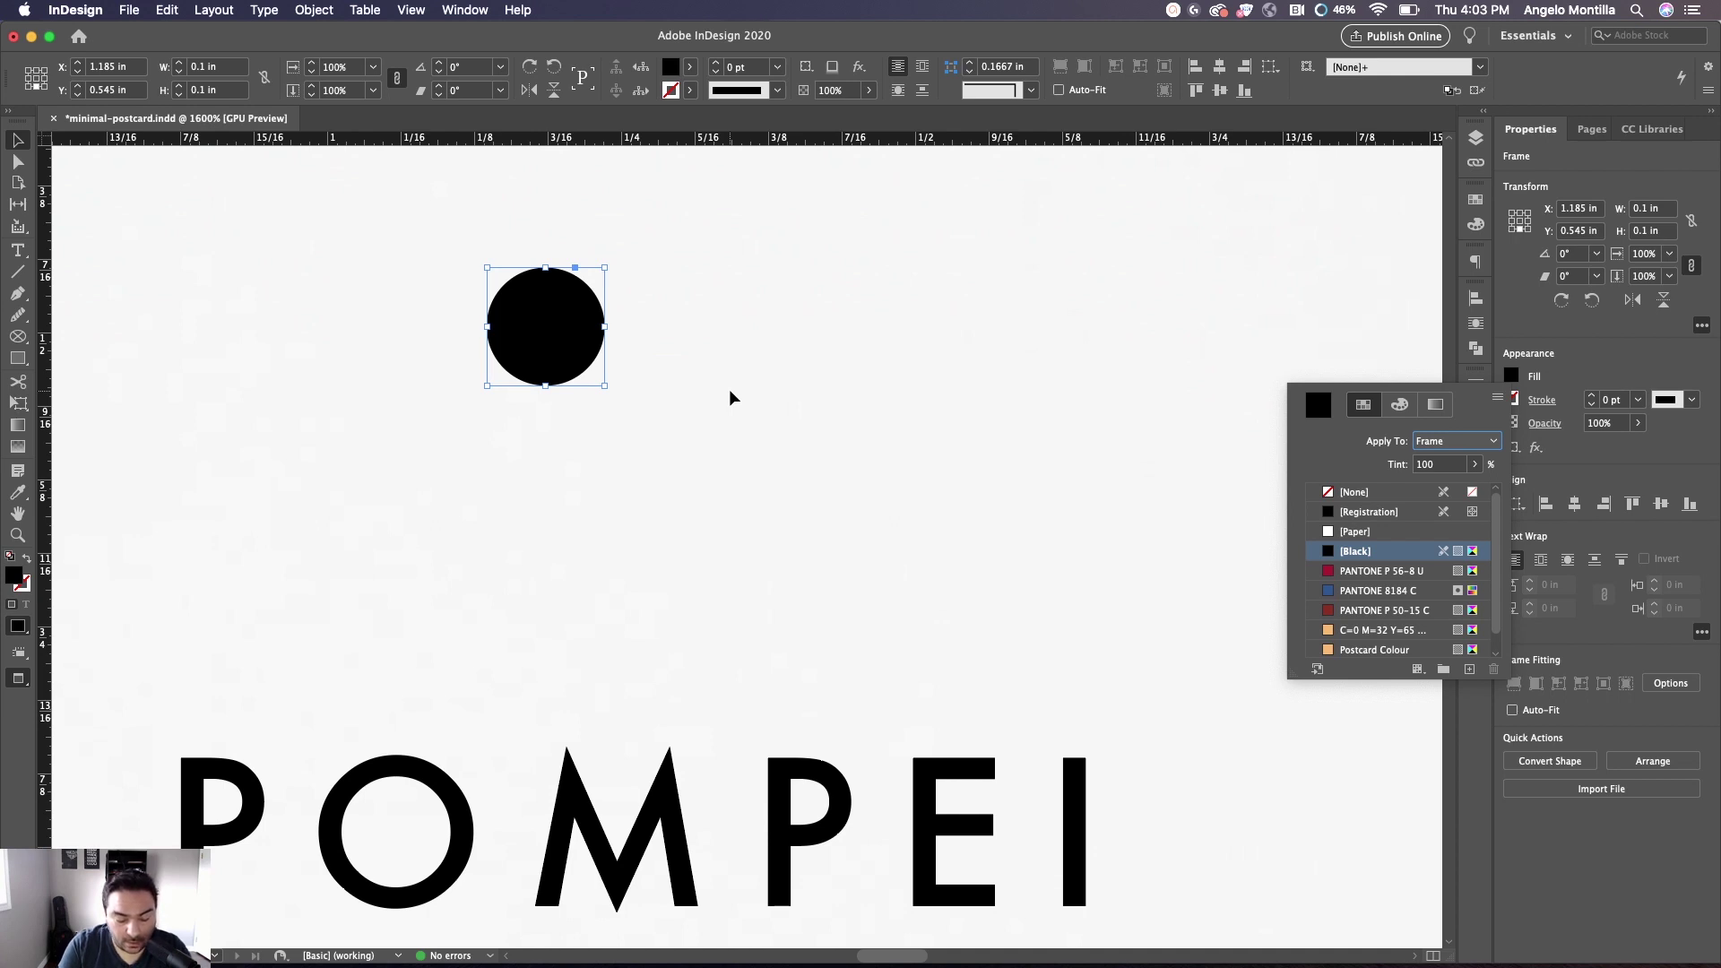
Swap the circle's fill and stroke back and forth, ending with a black fill and no stroke
key("shift+x")
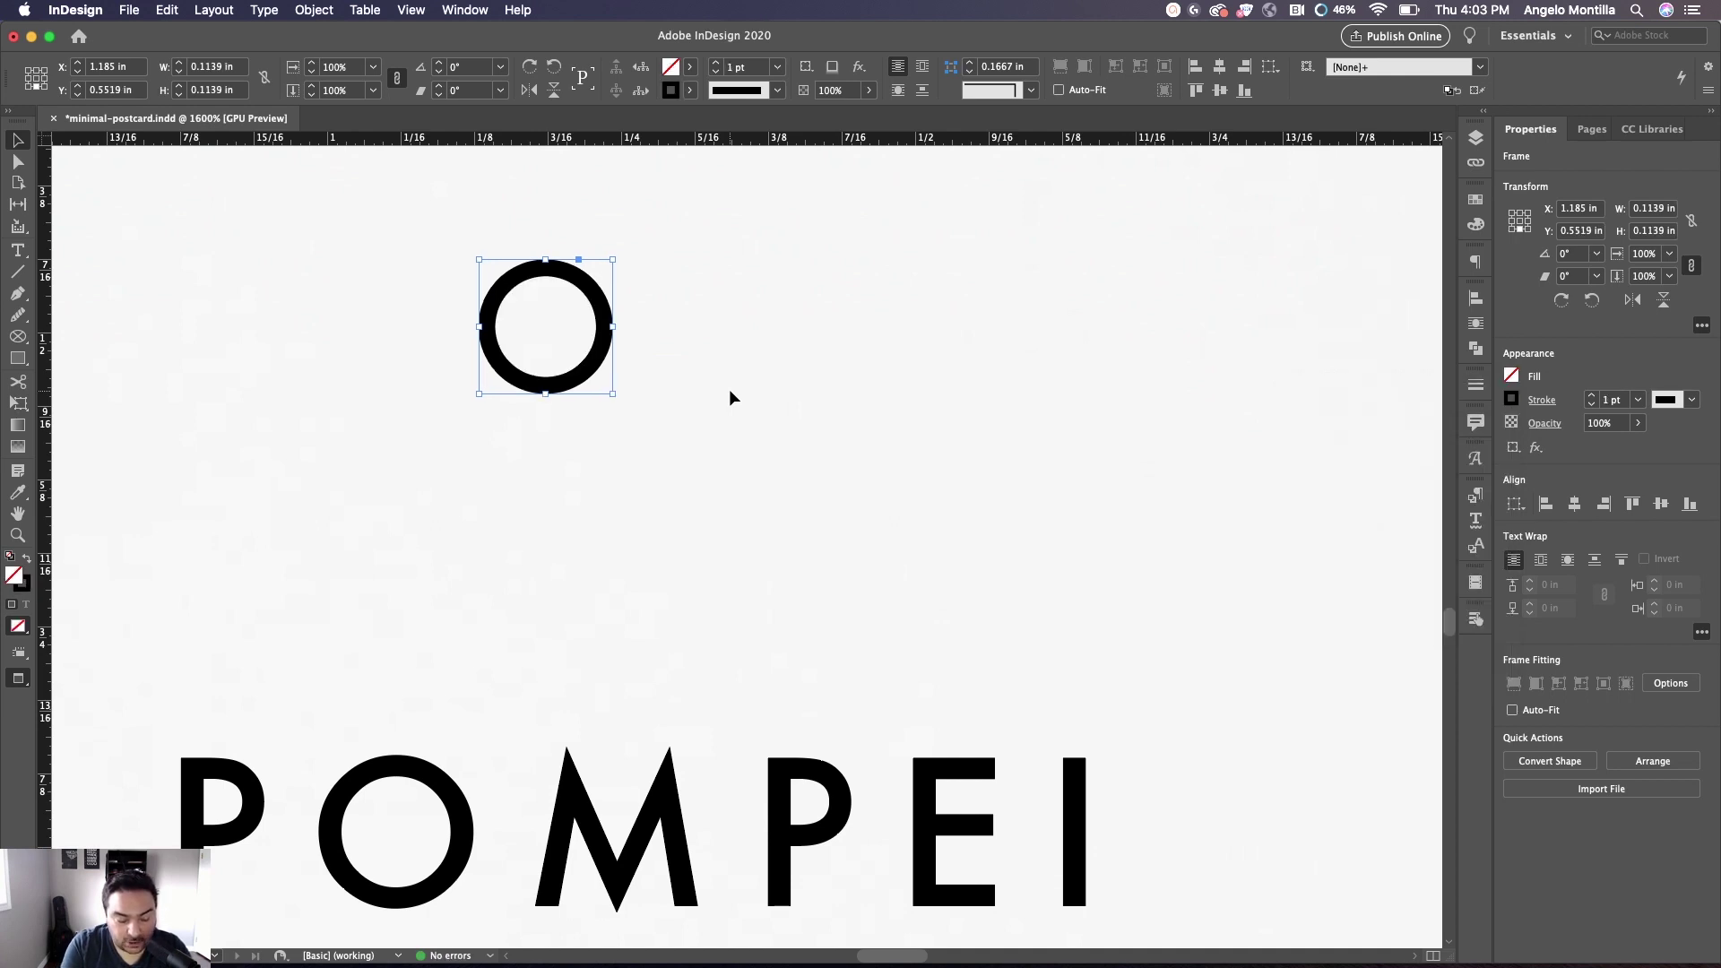
key("shift+x")
key("shift+x")
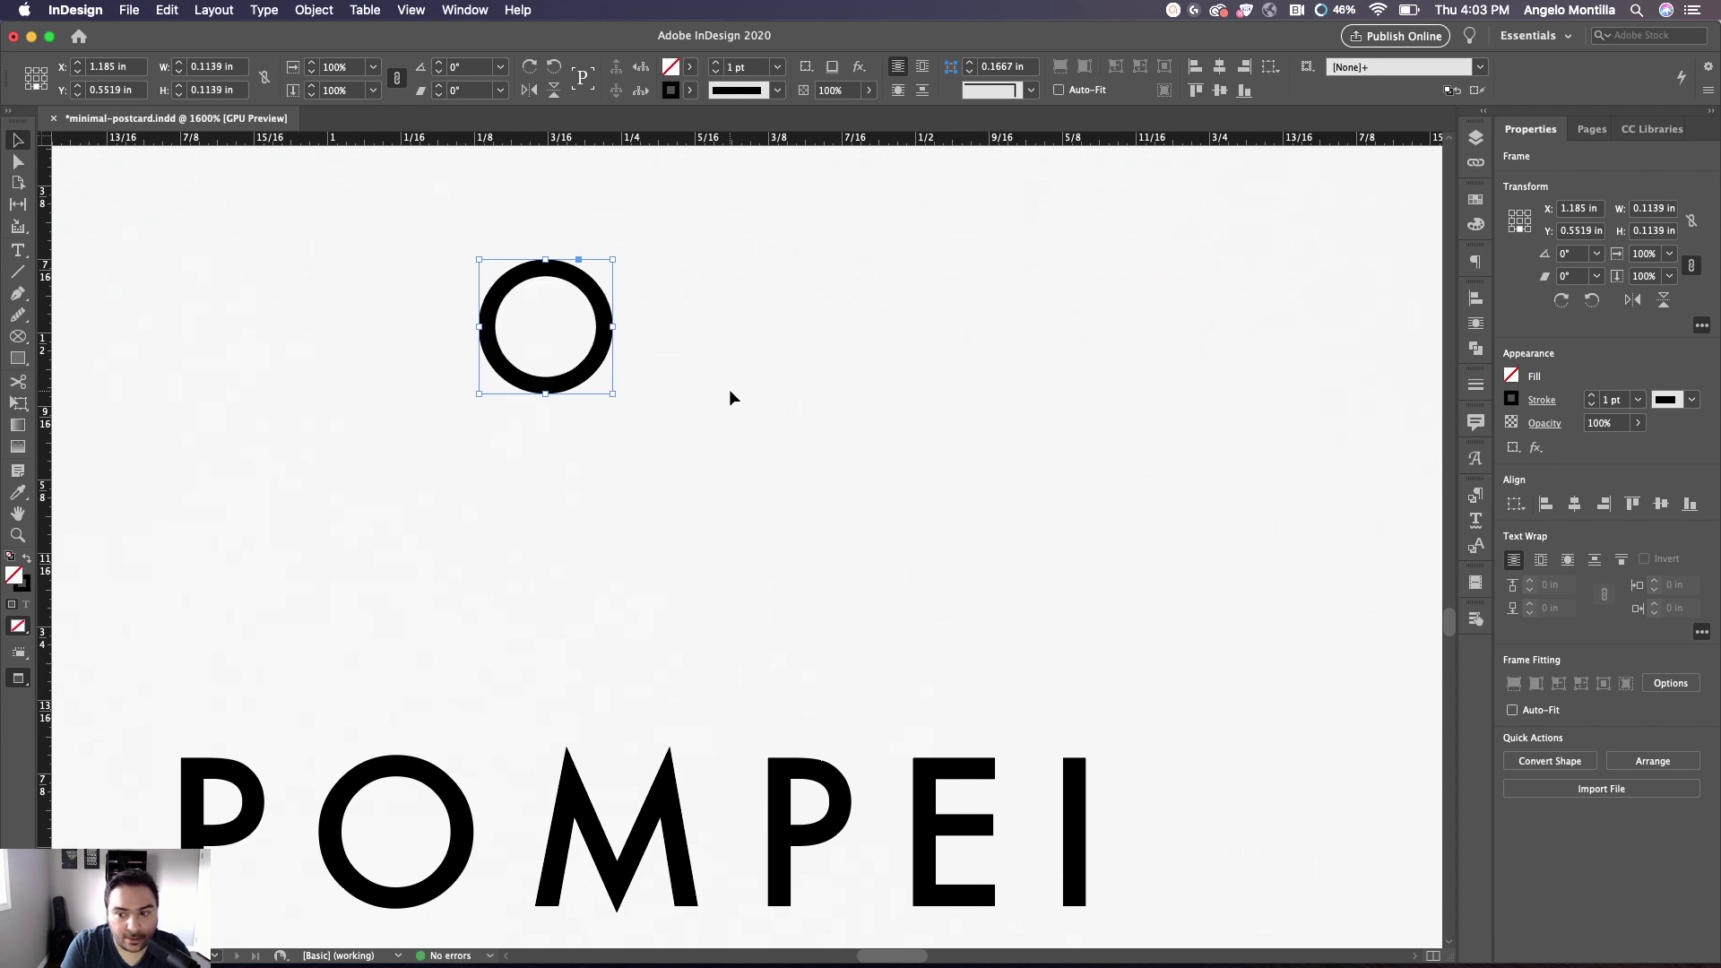
left_click(1517, 380)
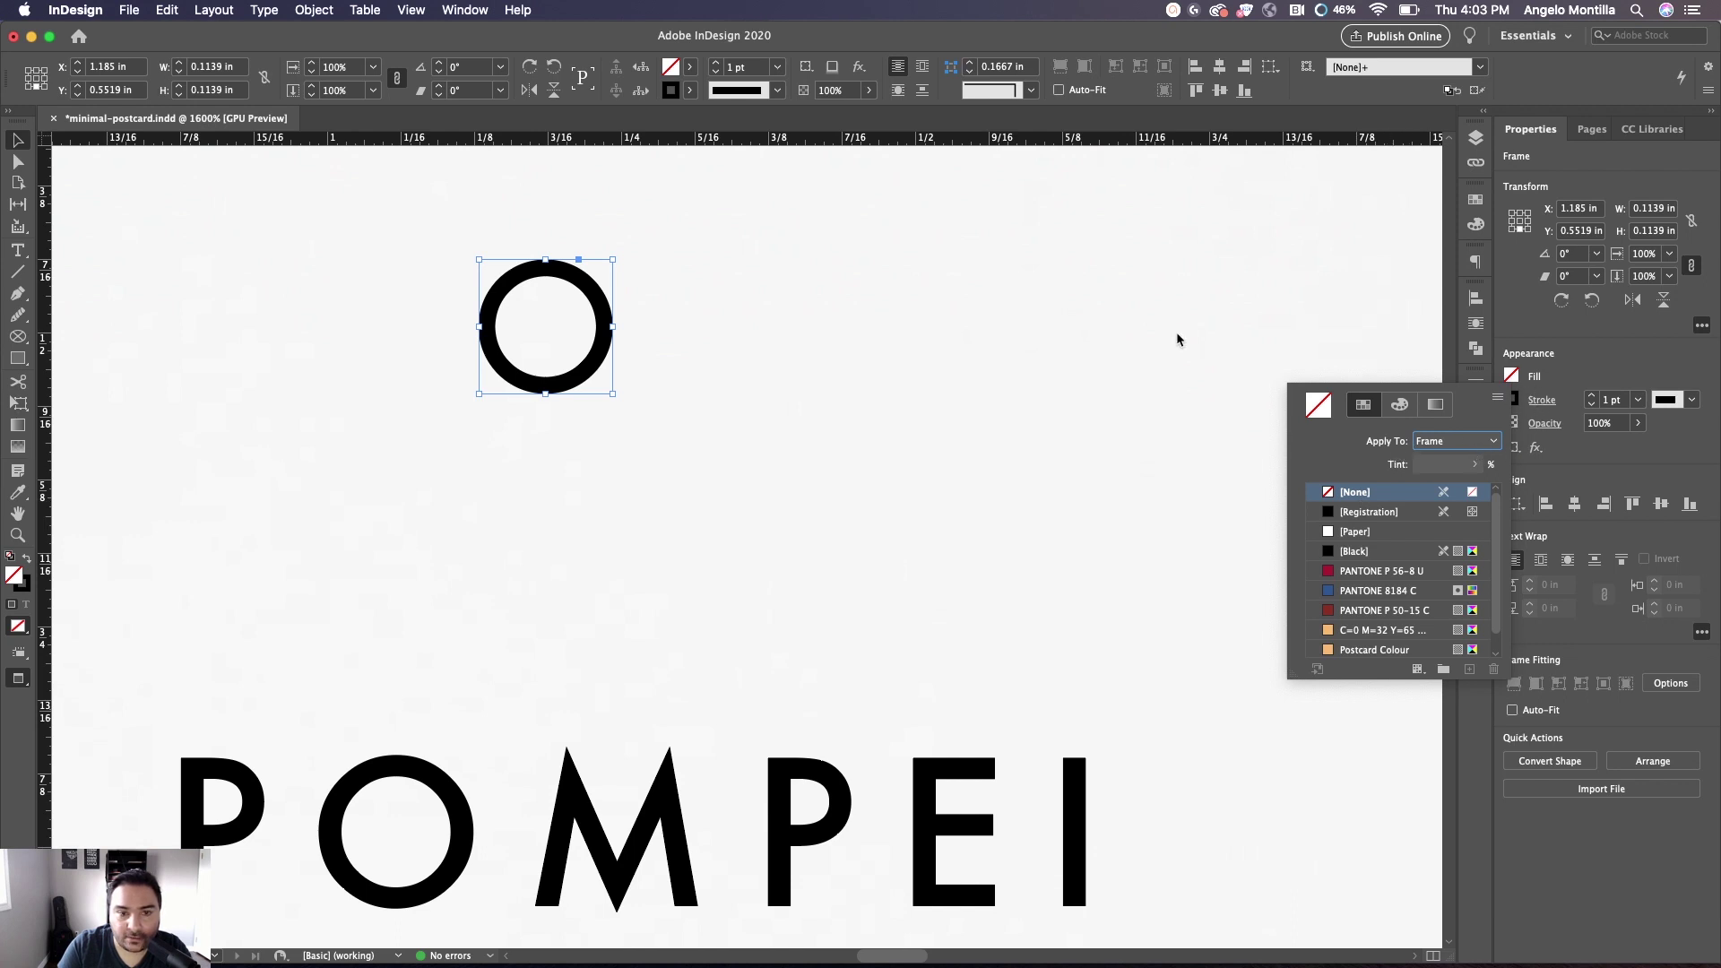
left_click(30, 561)
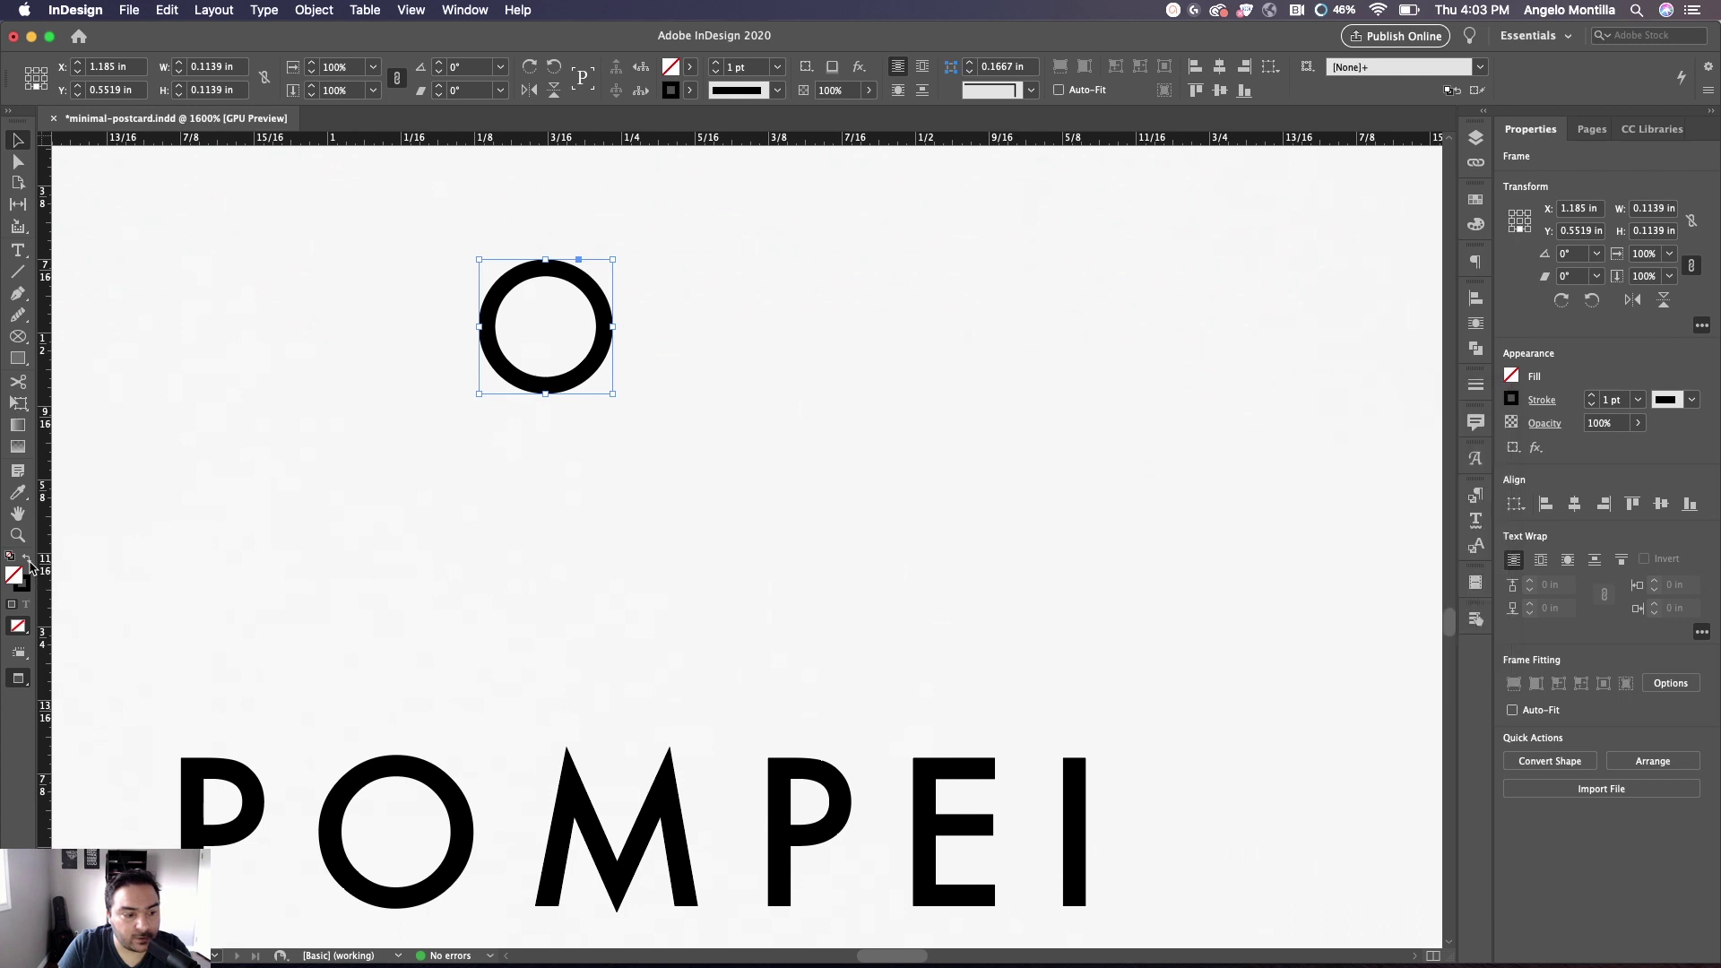
left_click(29, 561)
left_click(29, 562)
left_click(29, 562)
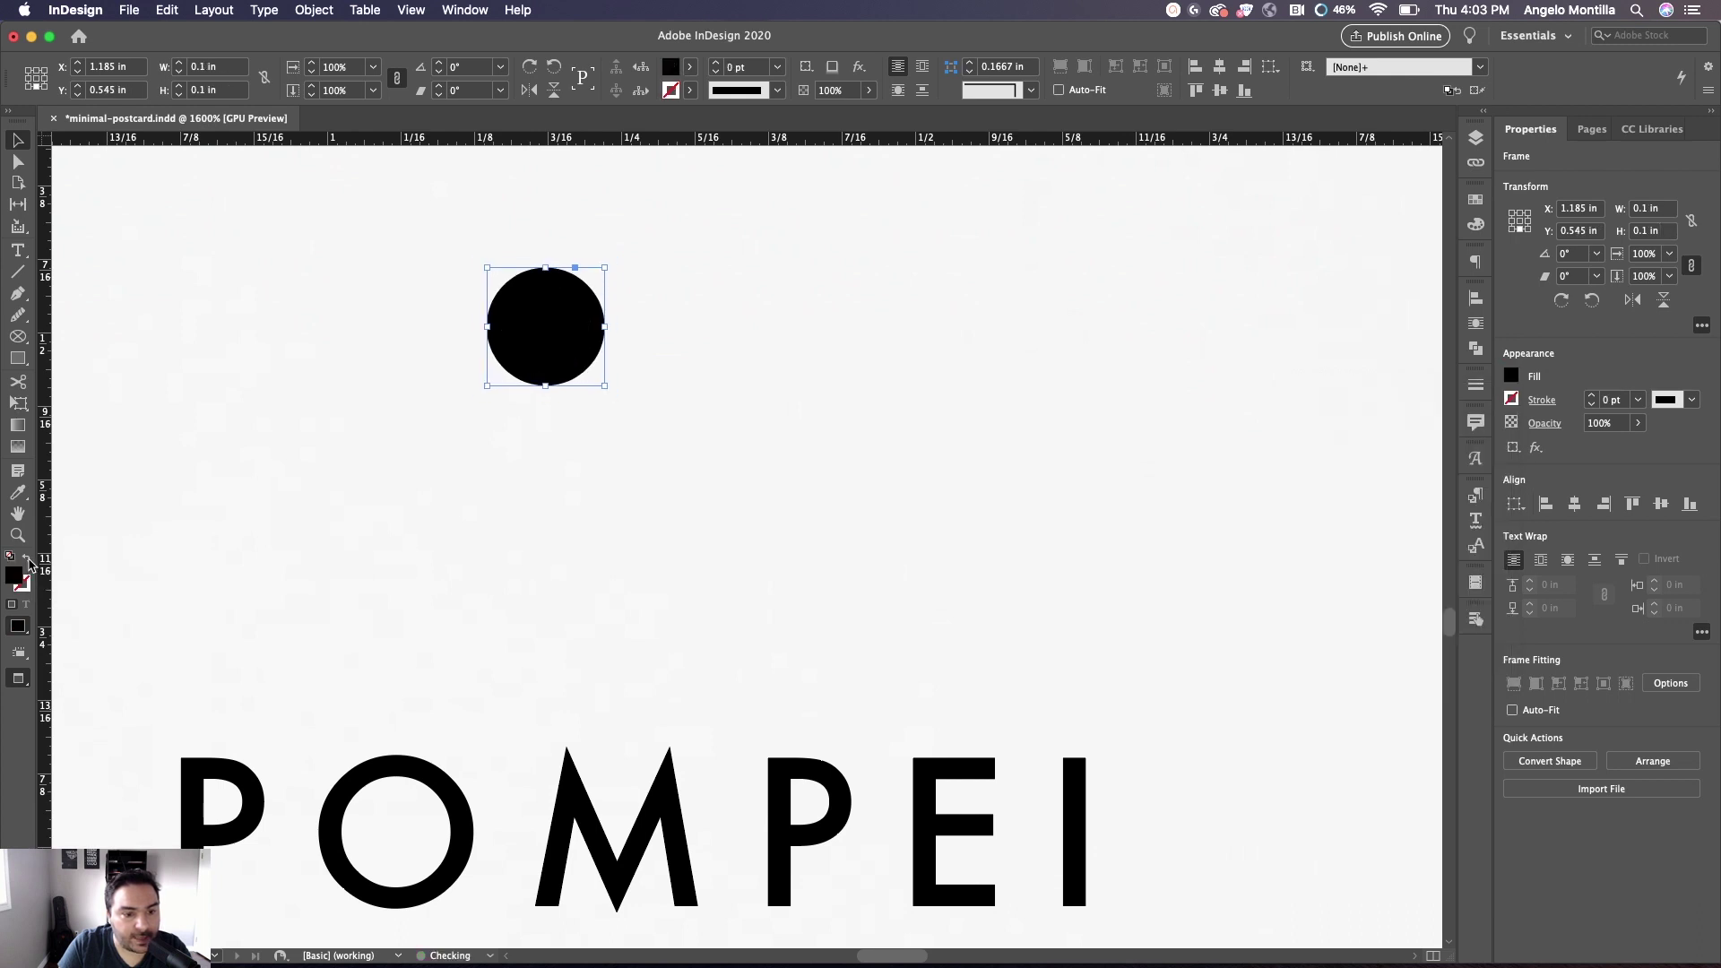
left_click(30, 562)
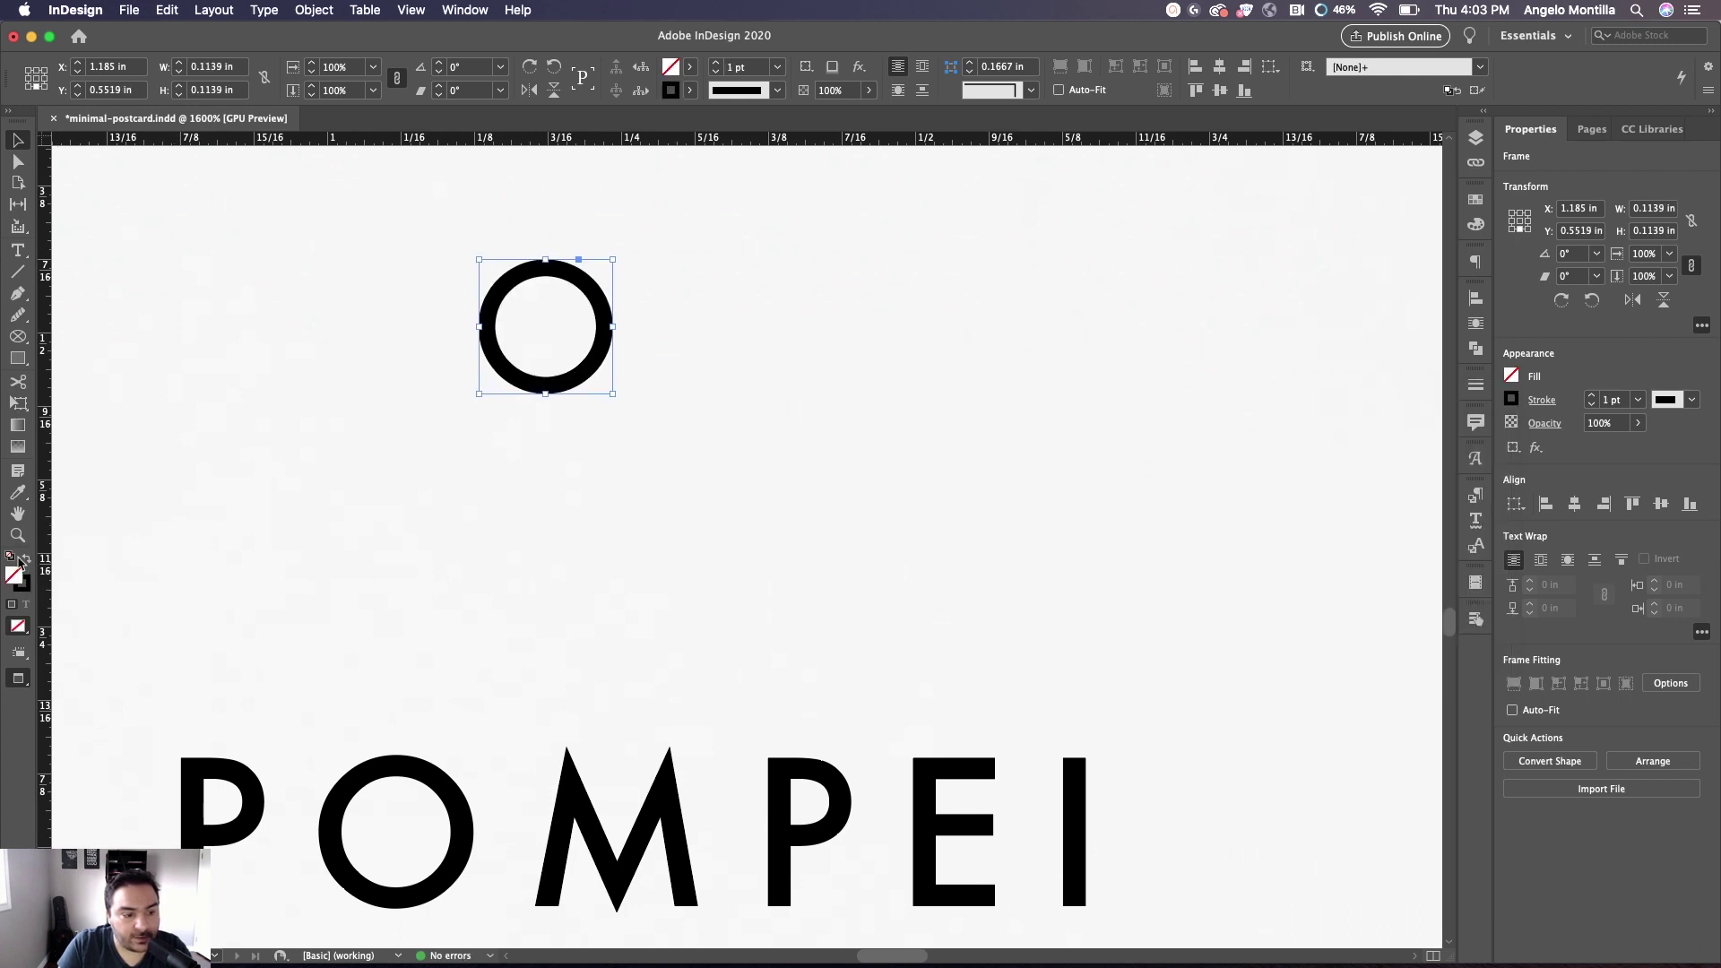
key("shift+x")
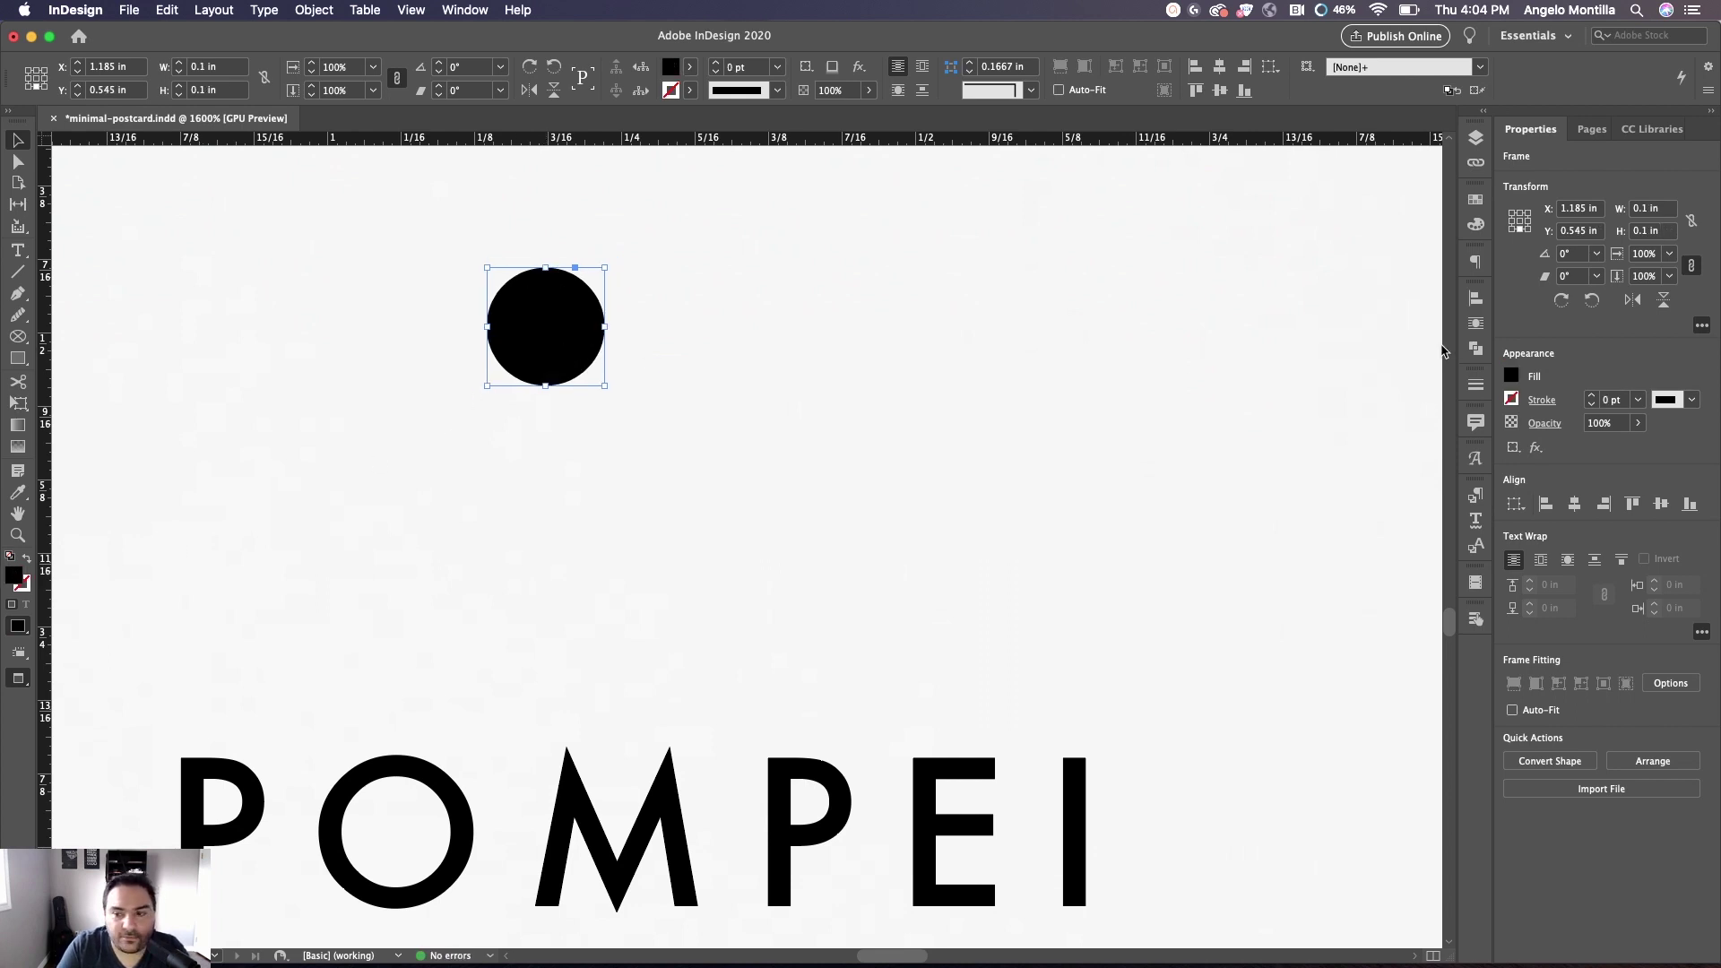
Duplicate the black circle about 0.055 in straight down so the two overlap, and select both circles
left_click_drag(565, 334, 566, 395)
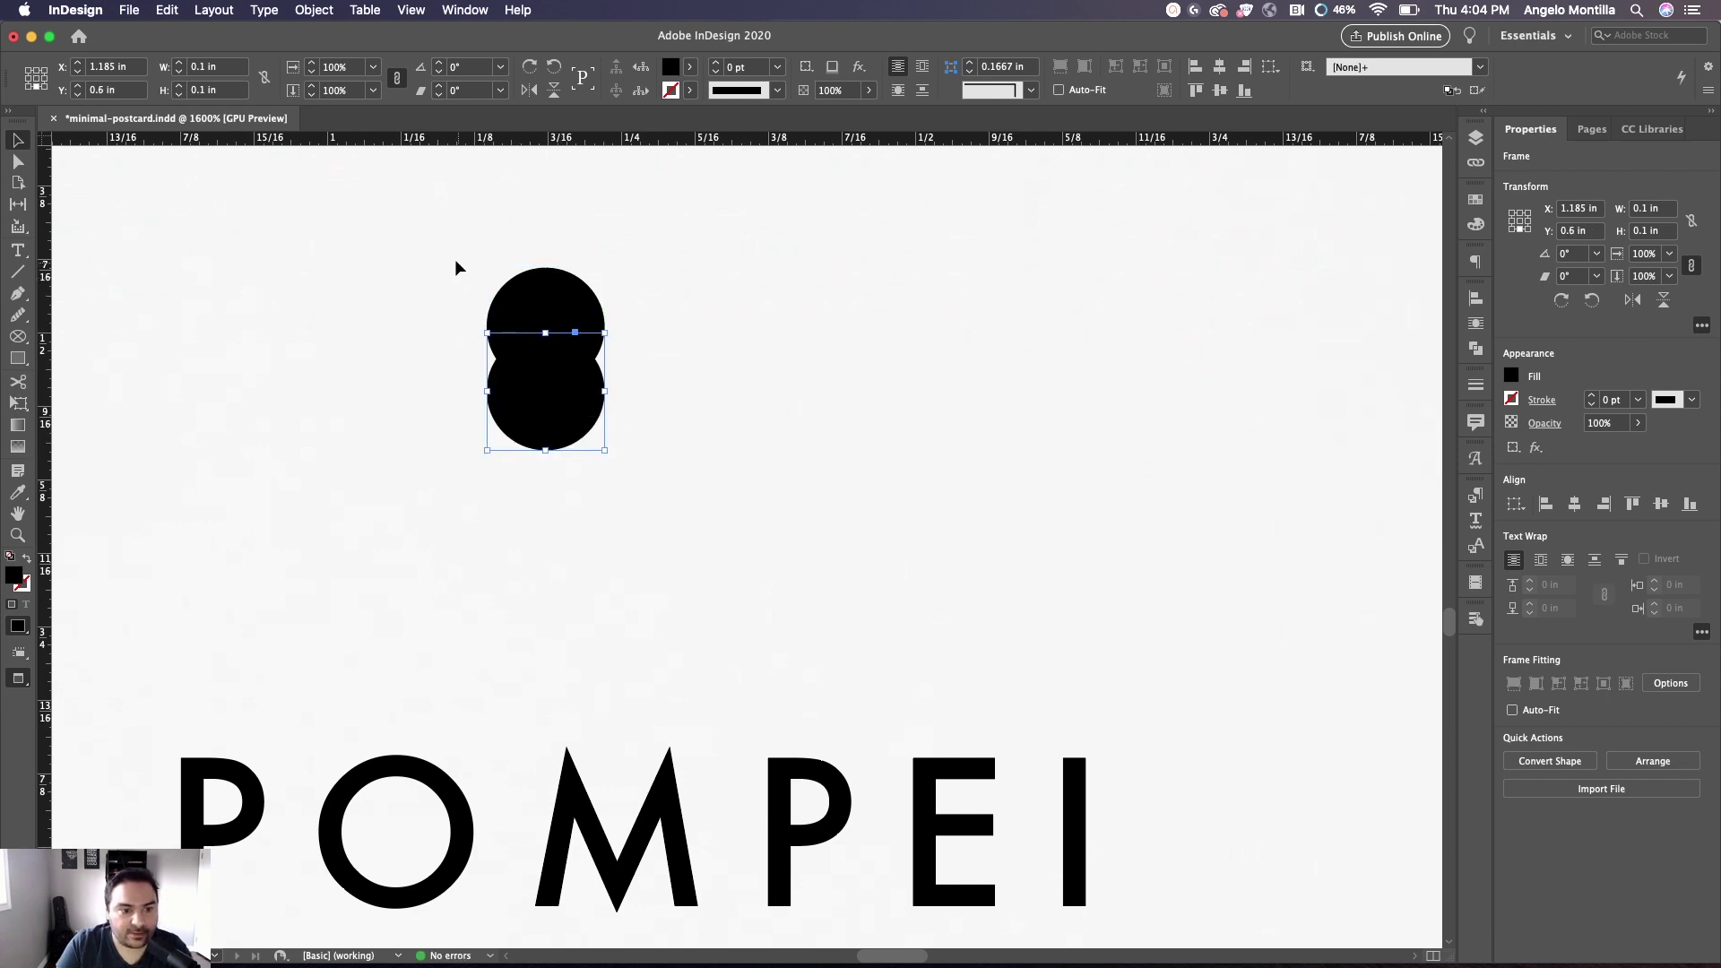
left_click_drag(439, 256, 647, 486)
left_click_drag(448, 269, 652, 472)
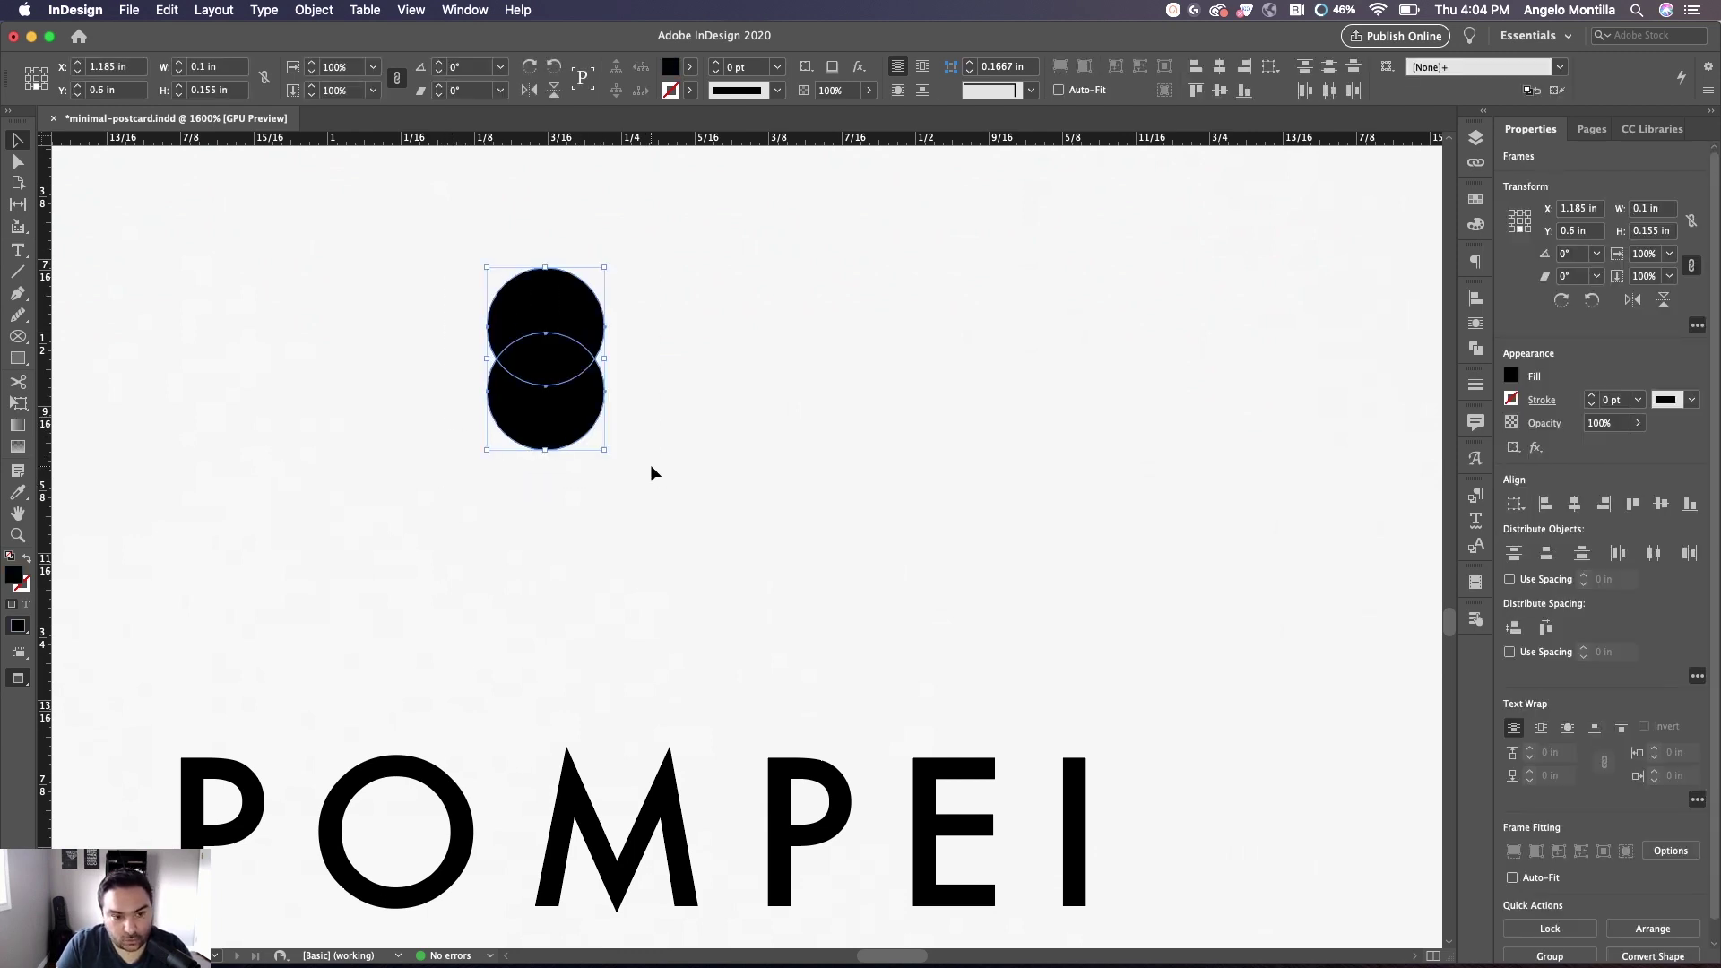
Duplicate the two overlapping circles, rotate the copy 90° over the originals to form a four-petal shape, and select all four circles
key("super+v")
left_click_drag(756, 496, 558, 312)
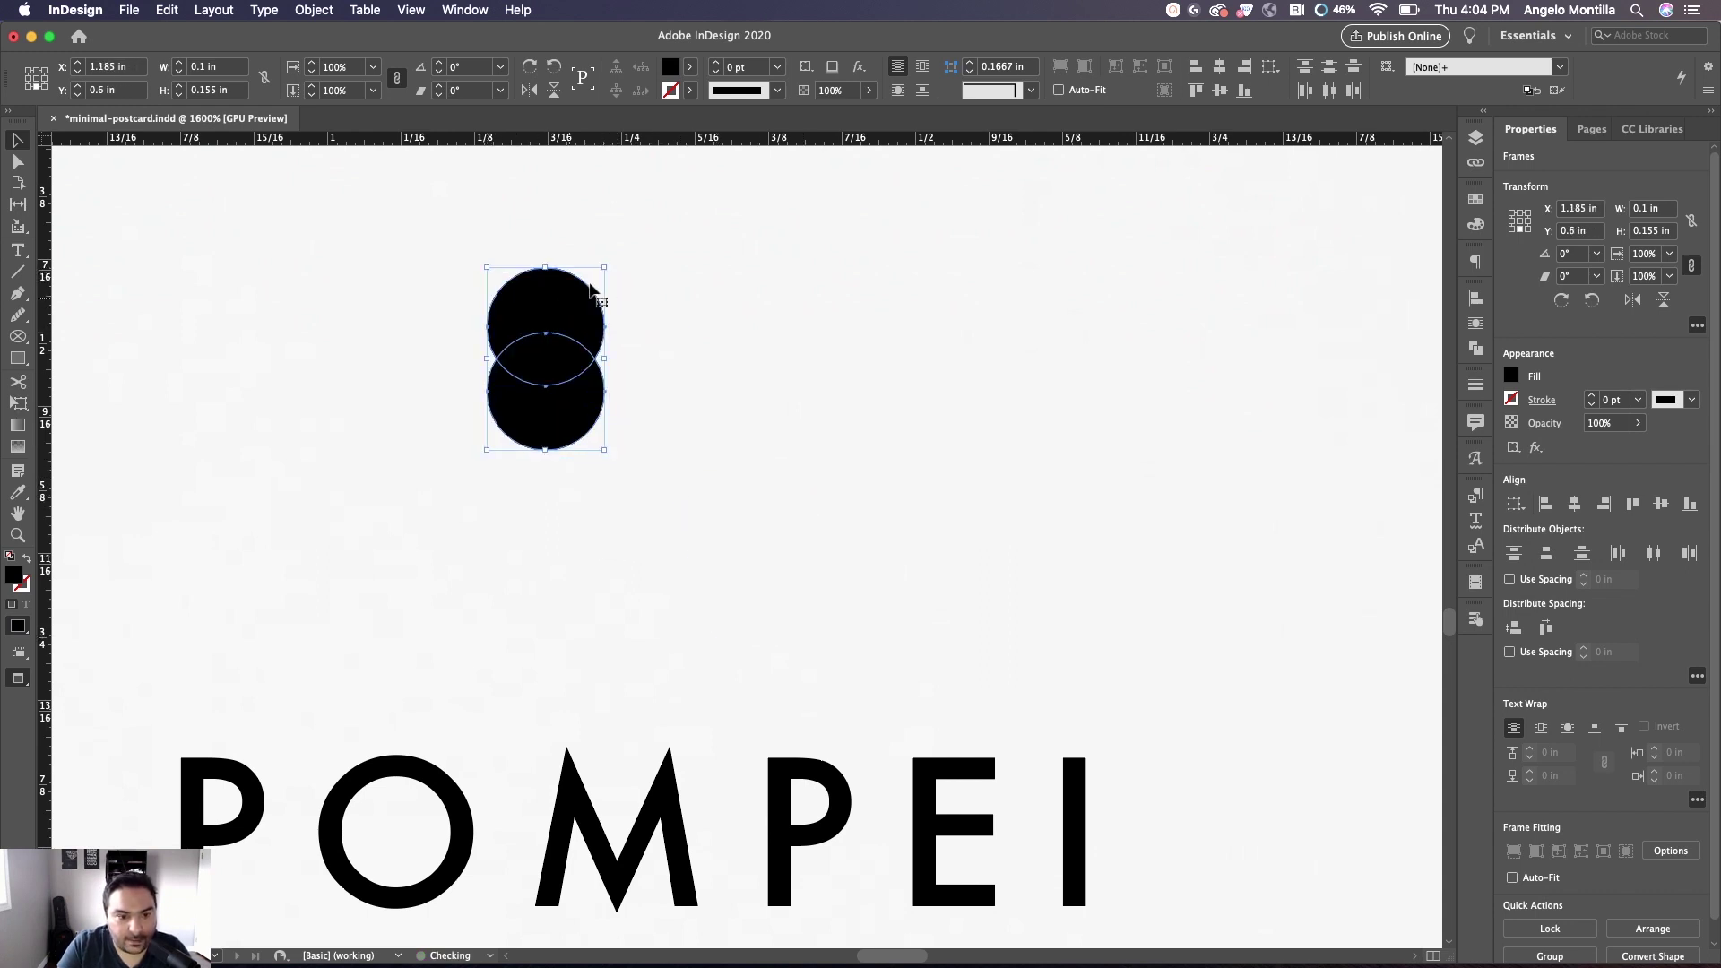
left_click_drag(611, 260, 664, 411)
left_click(738, 450)
left_click_drag(435, 249, 692, 482)
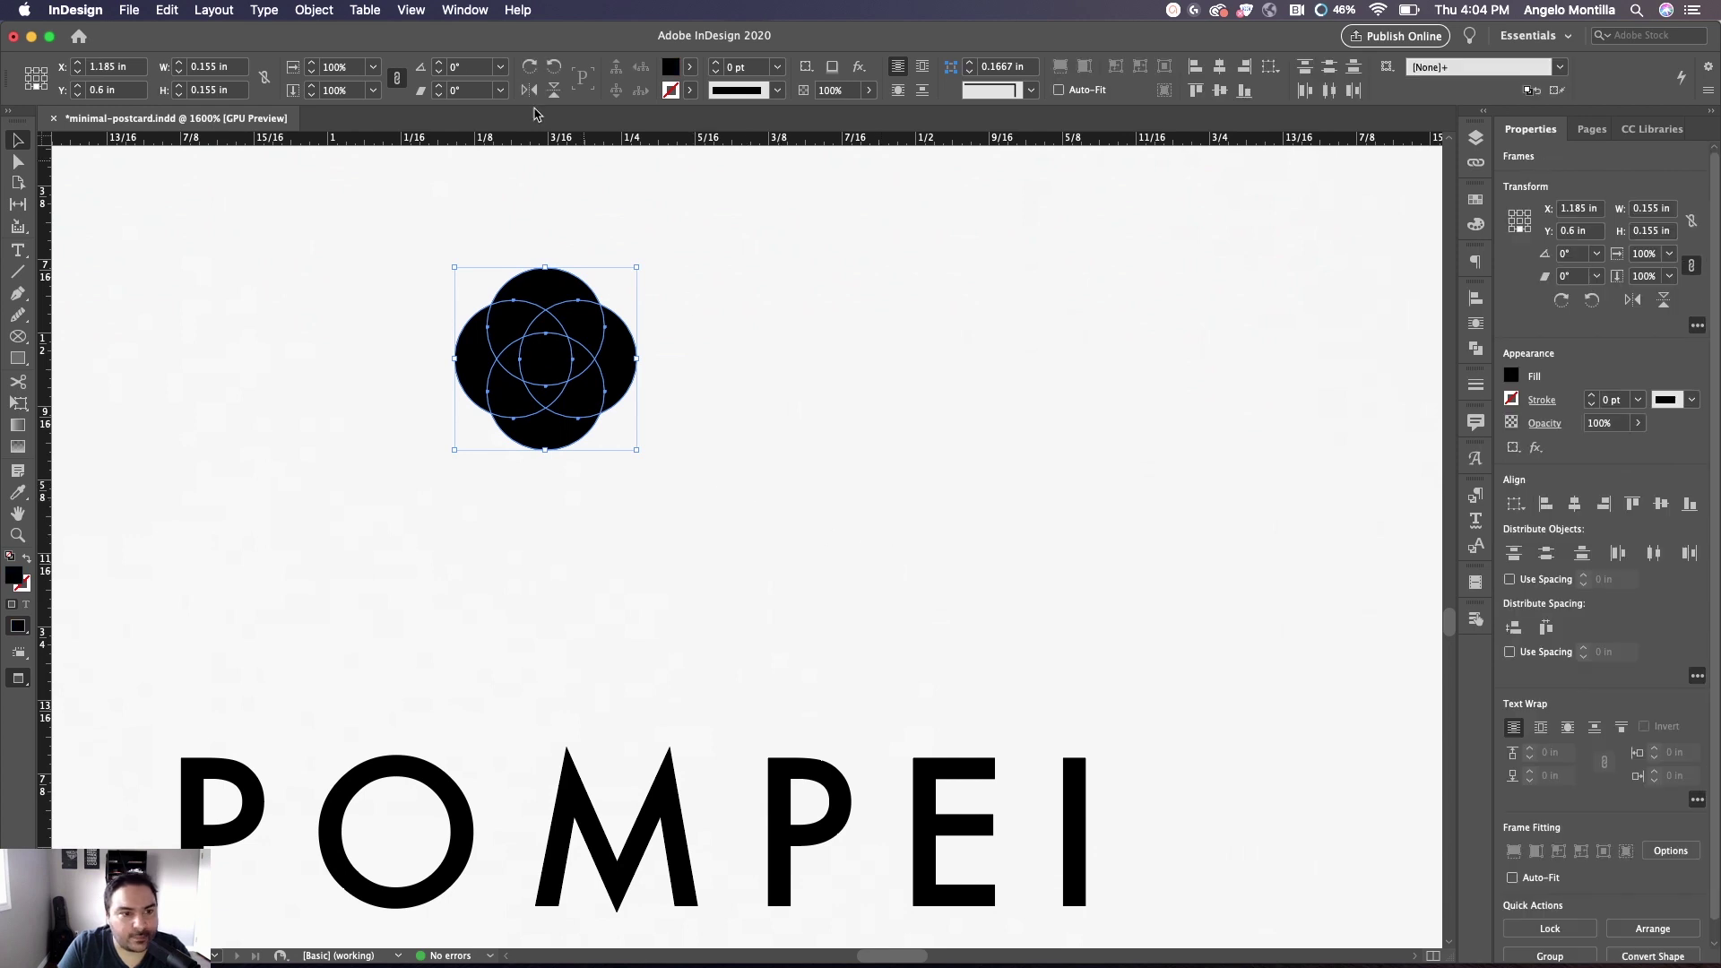
Combine the four circles with Pathfinder Exclude Overlap and move the resulting emblem down to just above the "POMPEI" text
left_click(315, 11)
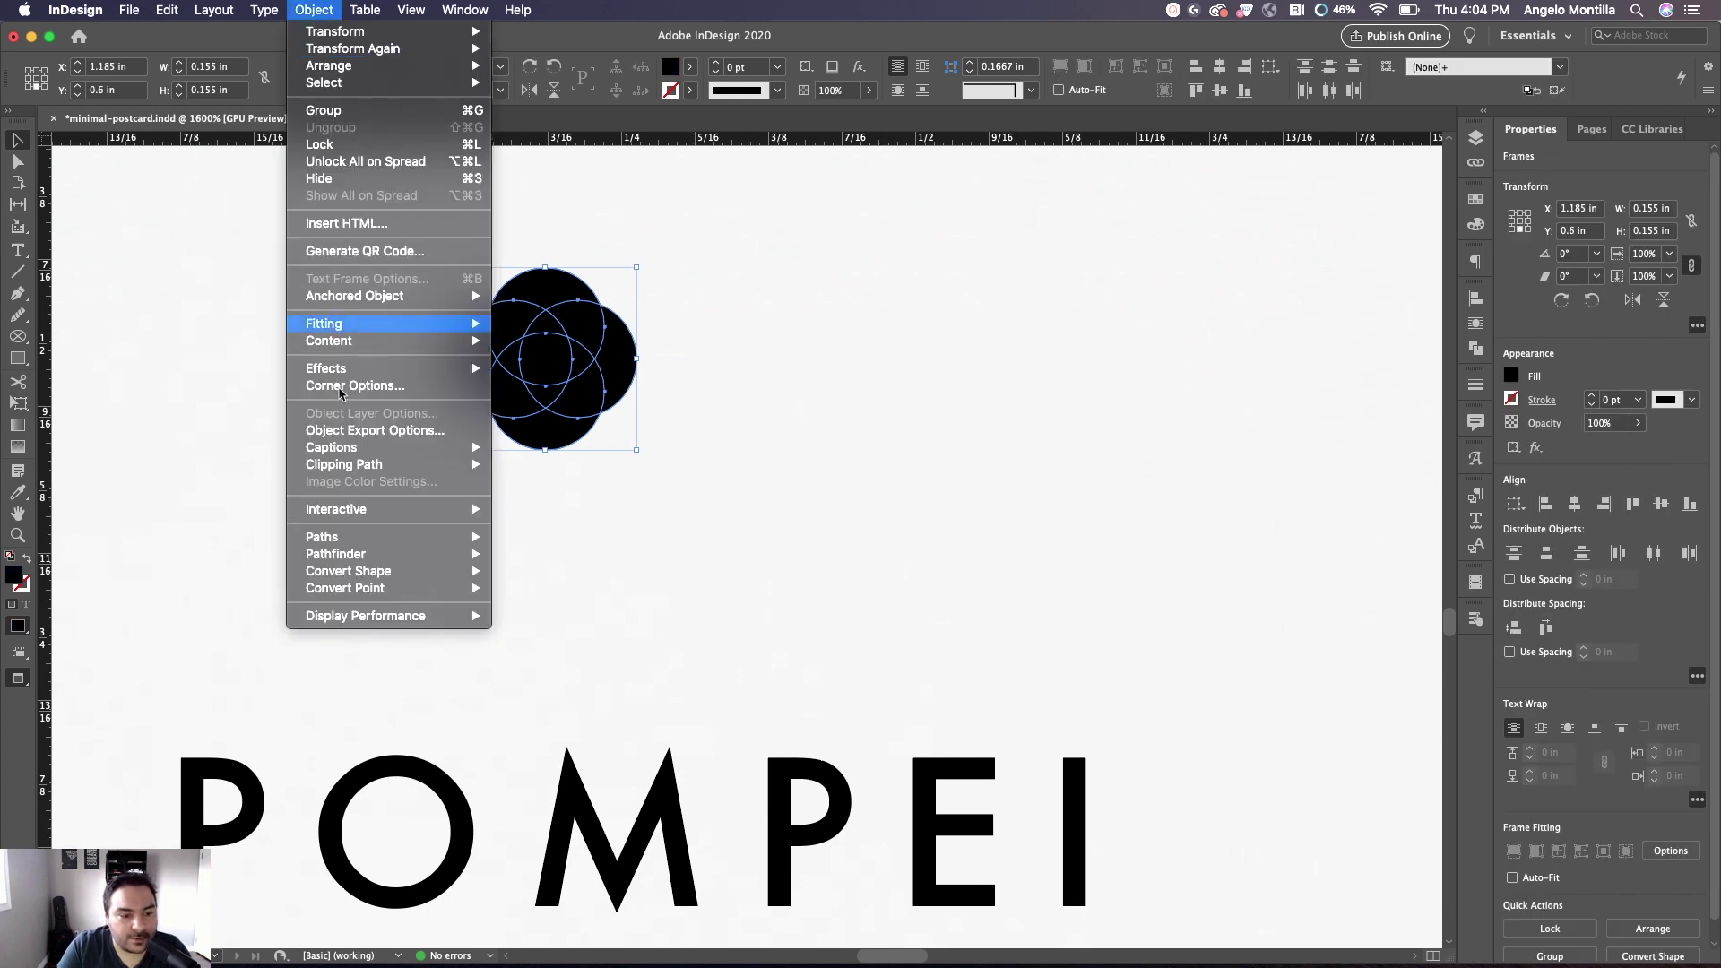
mouse_move(358, 555)
left_click(565, 603)
left_click_drag(621, 356, 708, 583)
scroll(799, 577, "down", 2)
left_click_drag(936, 683, 834, 472)
scroll(834, 472, "down", 1)
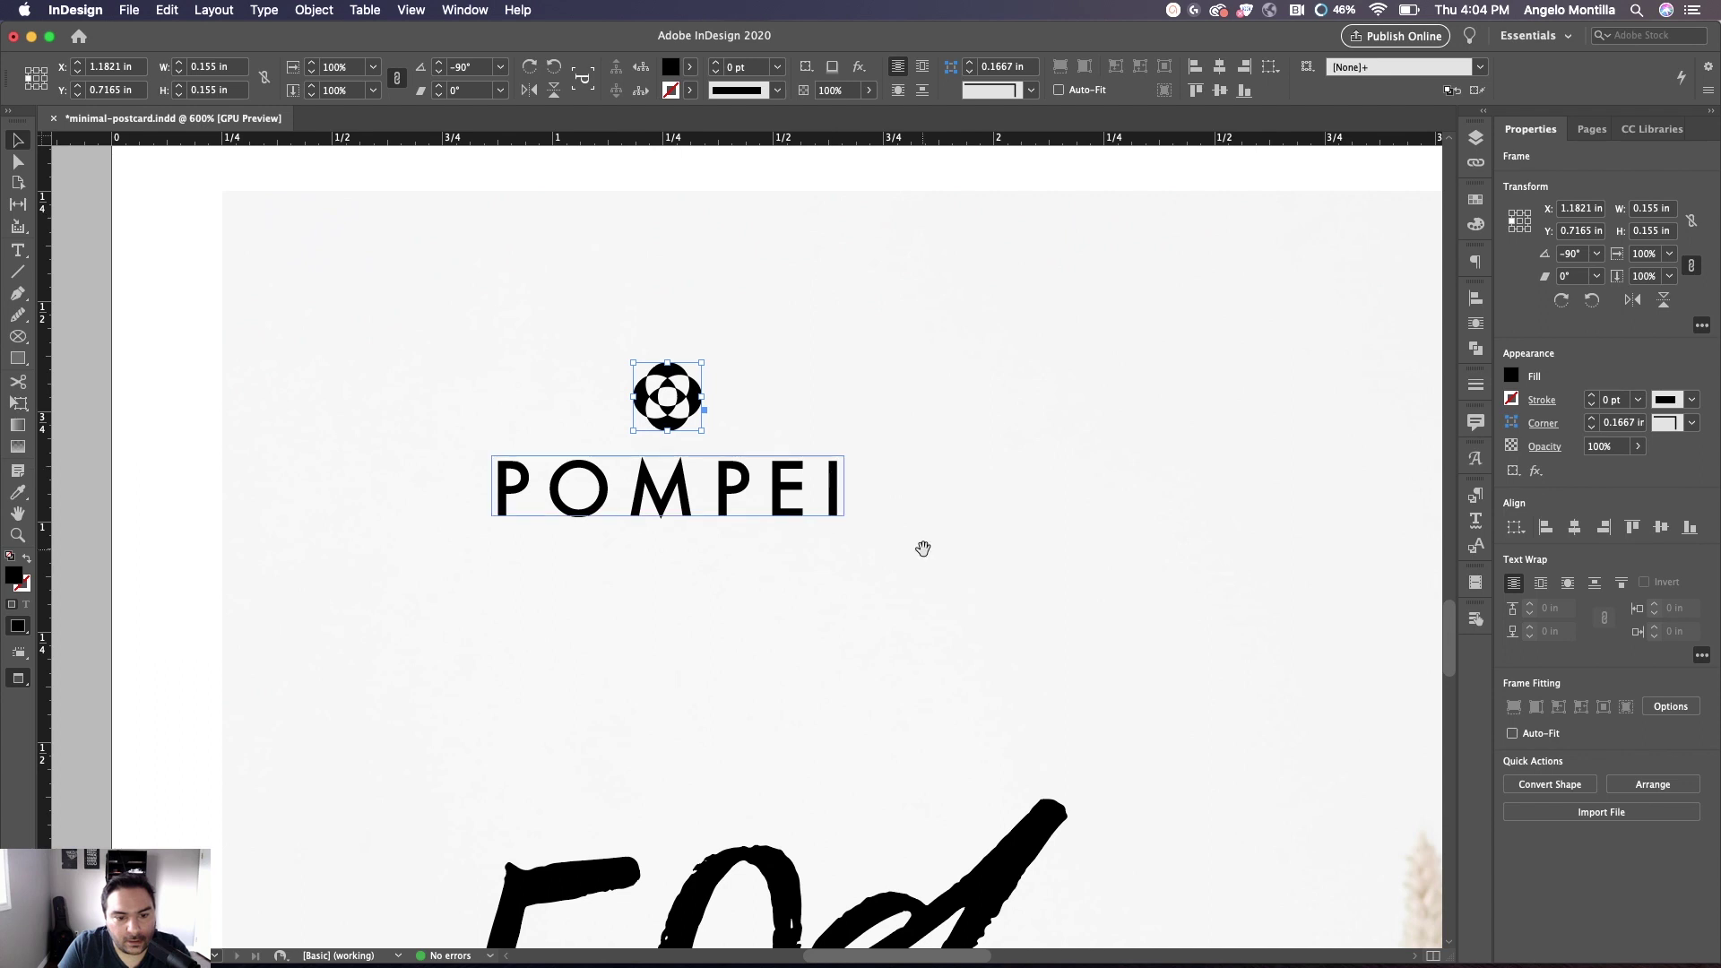
Move the emblem and "POMPEI" text together to just above the "50%" text and nudge the emblem slightly down
left_click_drag(922, 547, 761, 422)
left_click_drag(407, 232, 681, 614)
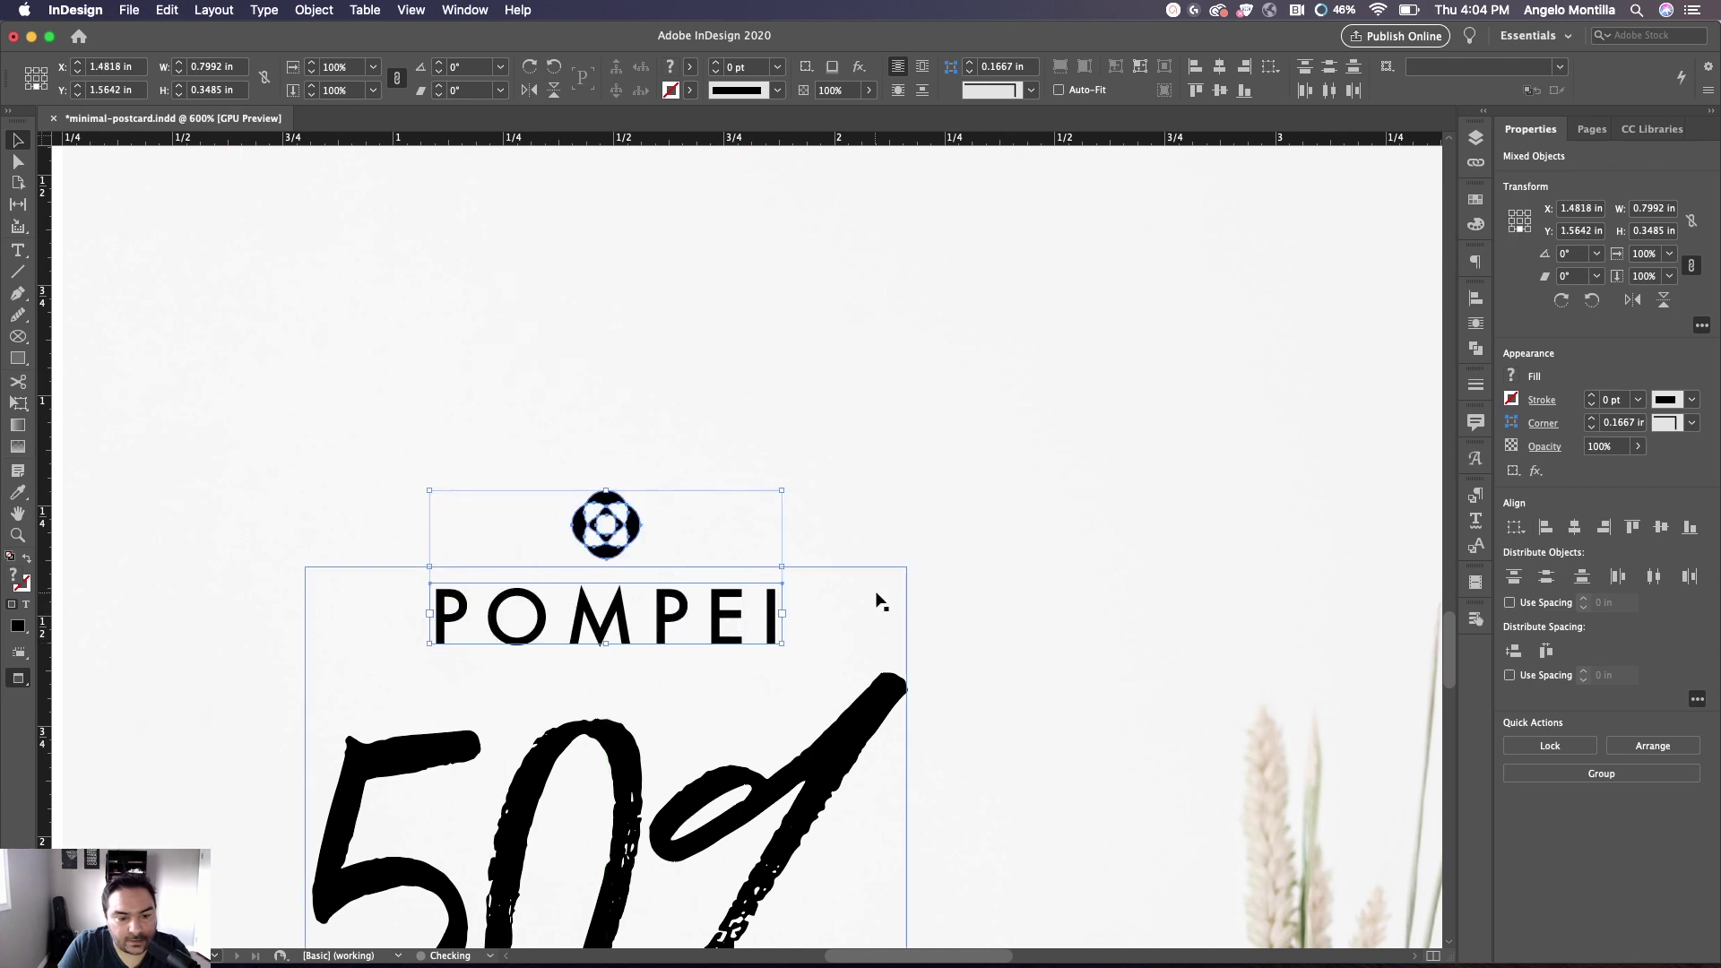
left_click(699, 472)
left_click(634, 524)
key("Down")
left_click(643, 447)
Nudge the "50%" and "SALE" text frames down together by three small increments and deselect them
scroll(643, 447, "down", 2)
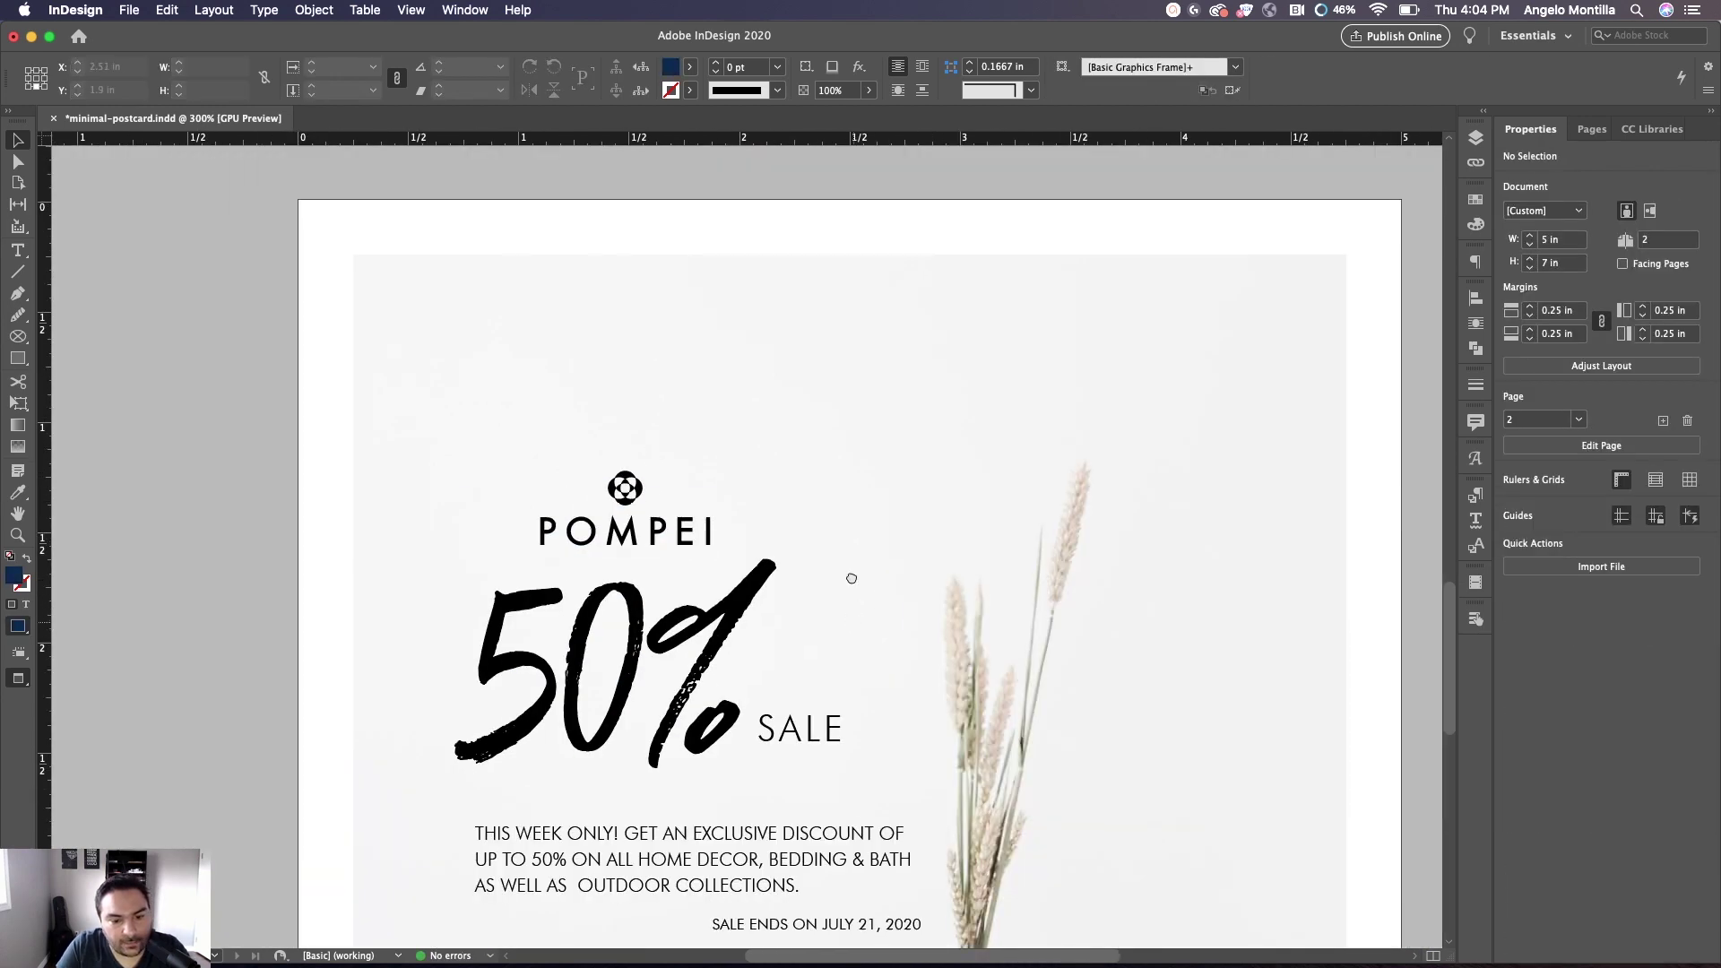
left_click_drag(852, 625, 794, 364)
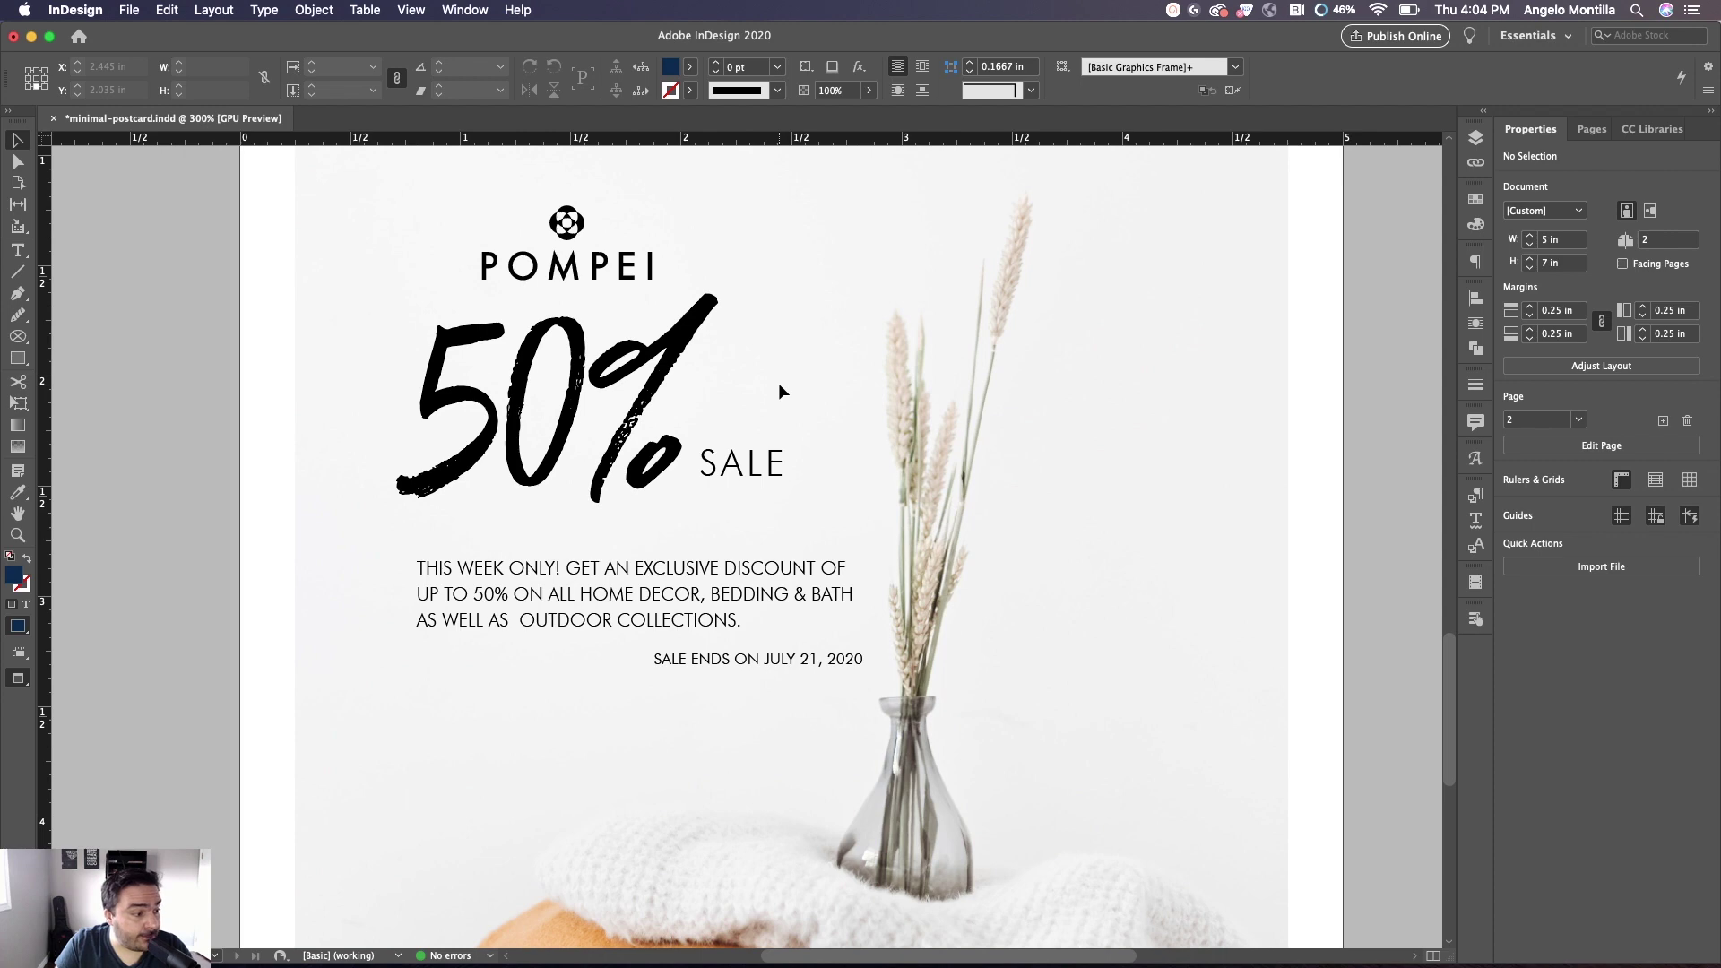
scroll(957, 476, "down", 2)
left_click_drag(1018, 507, 915, 470)
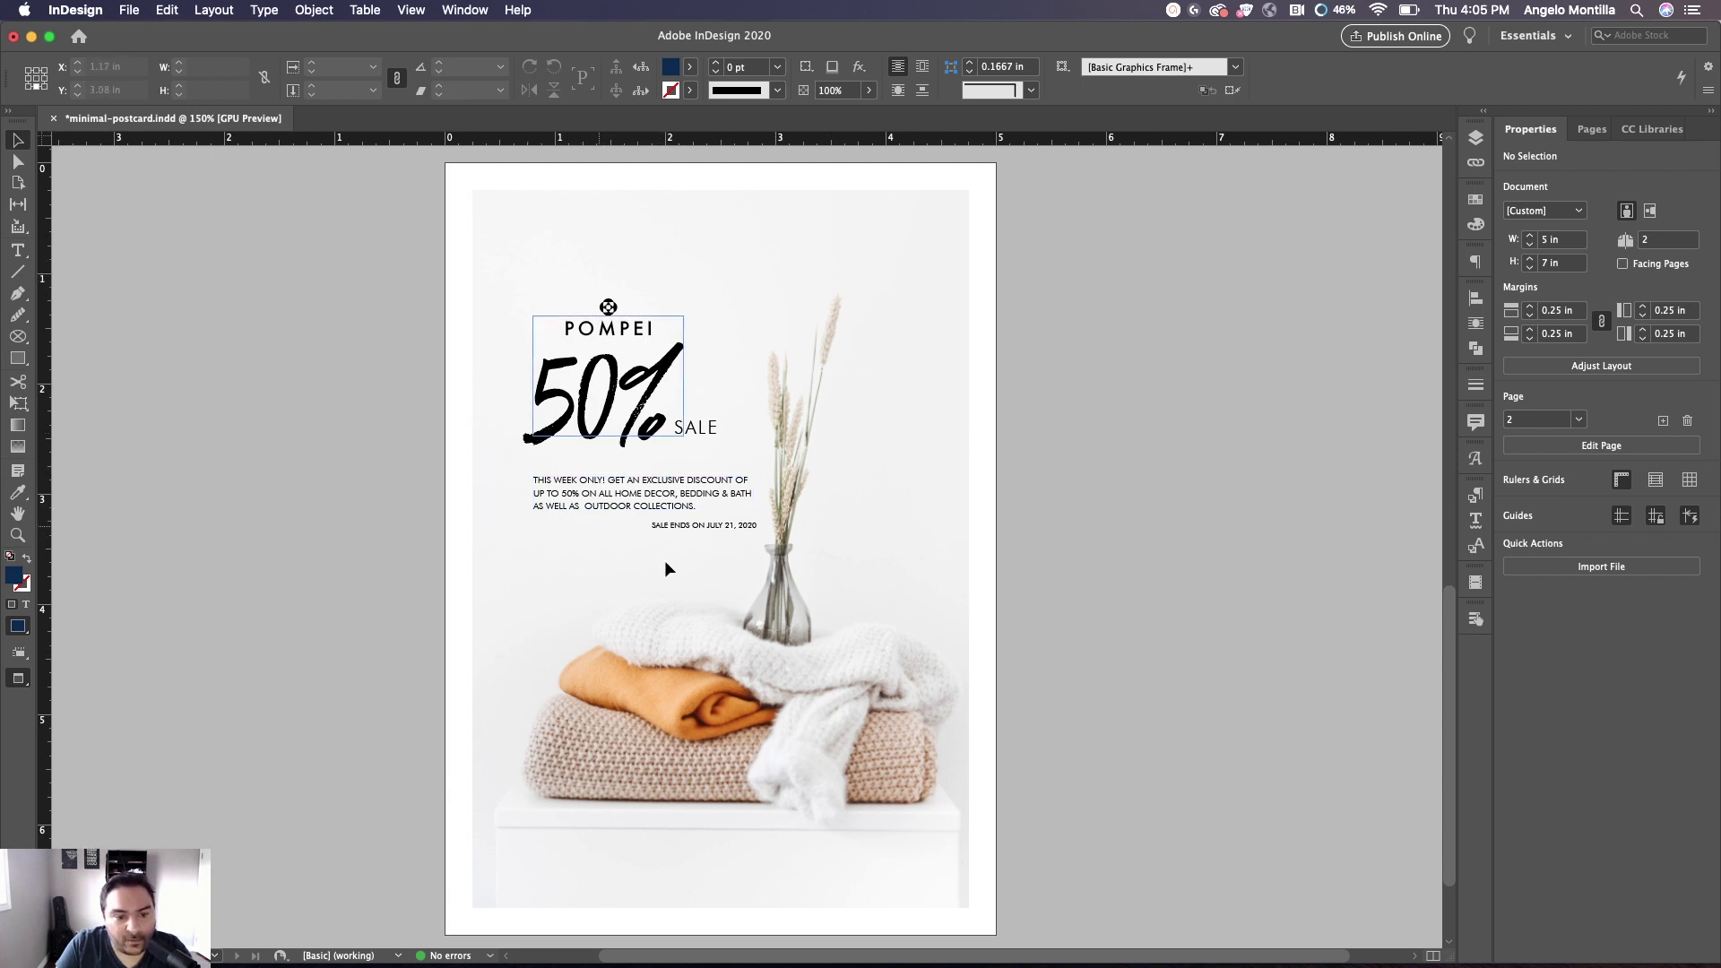
left_click_drag(498, 380, 705, 431)
key("Down")
key("Down")
key("Down")
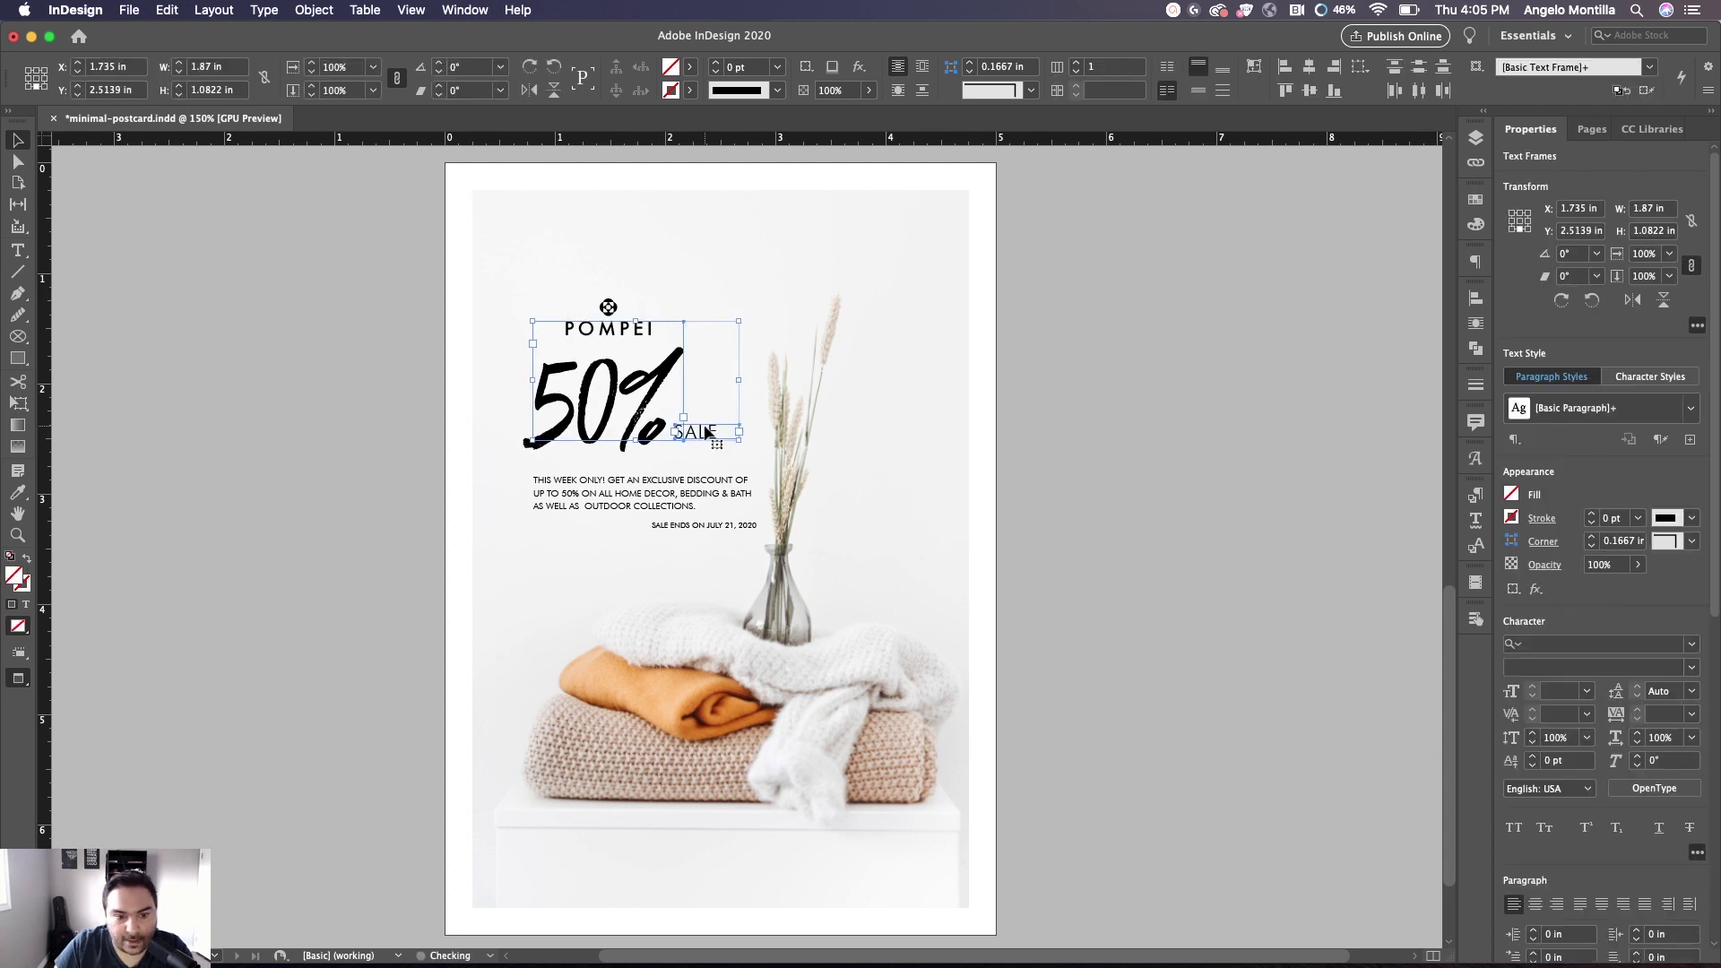
left_click(932, 387)
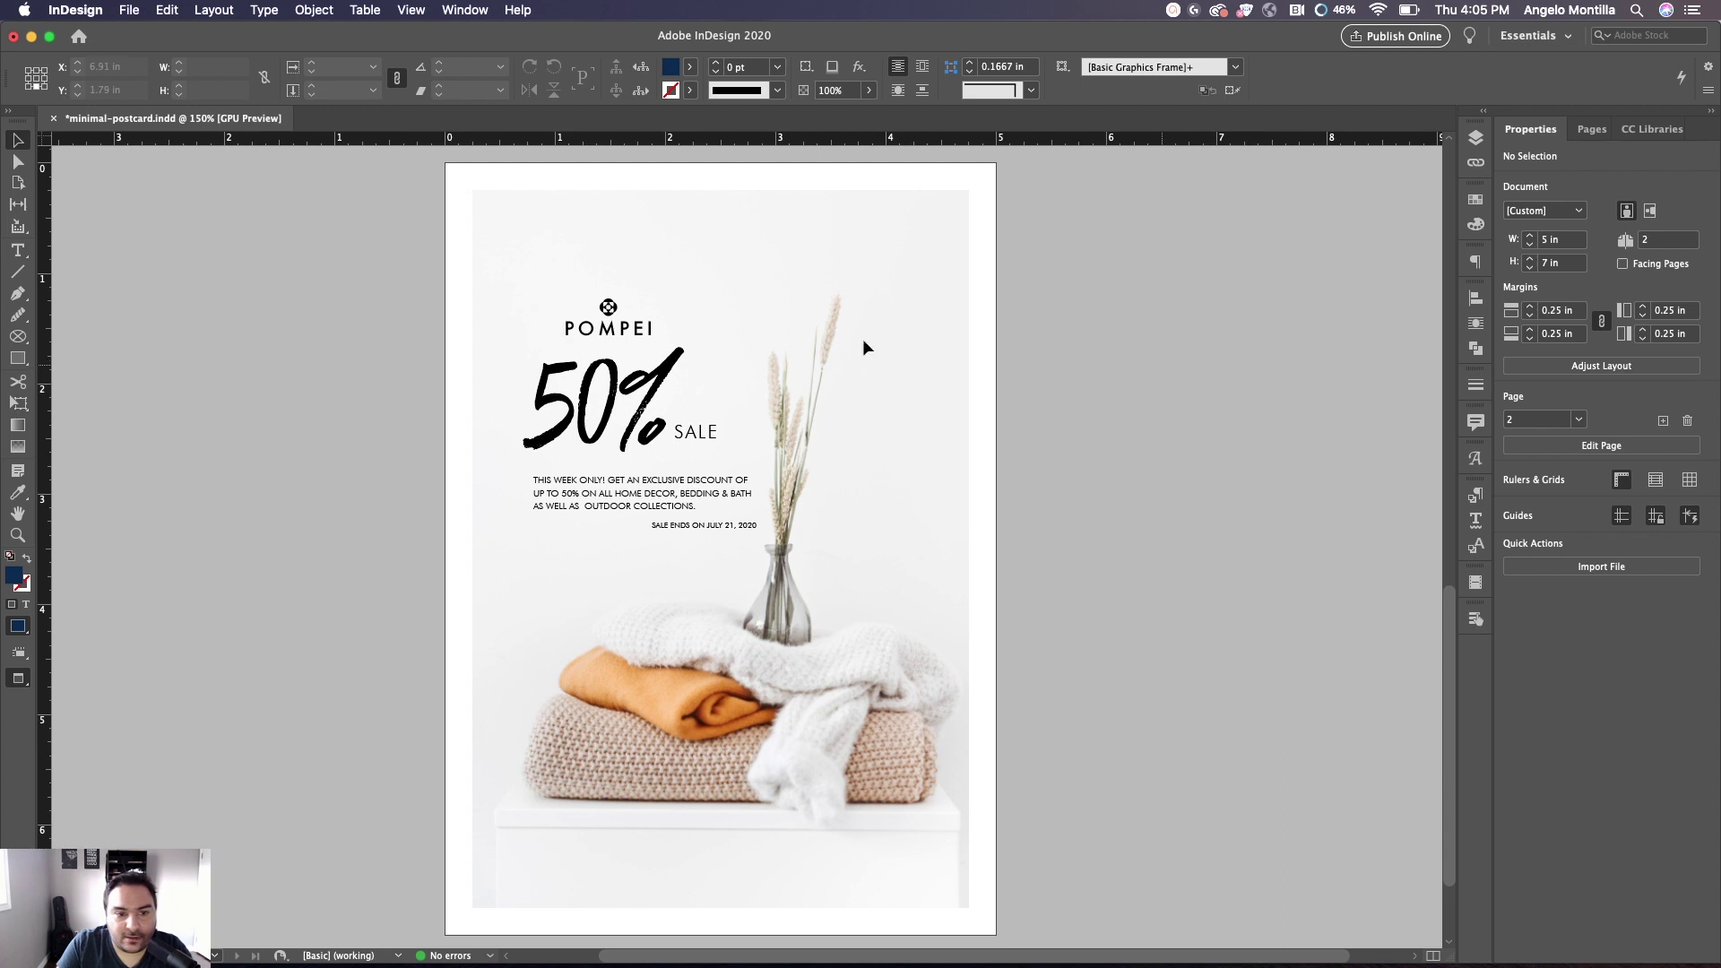
Draw a rectangle frame 5 in wide and 7 in high that covers the whole page
left_click(18, 337)
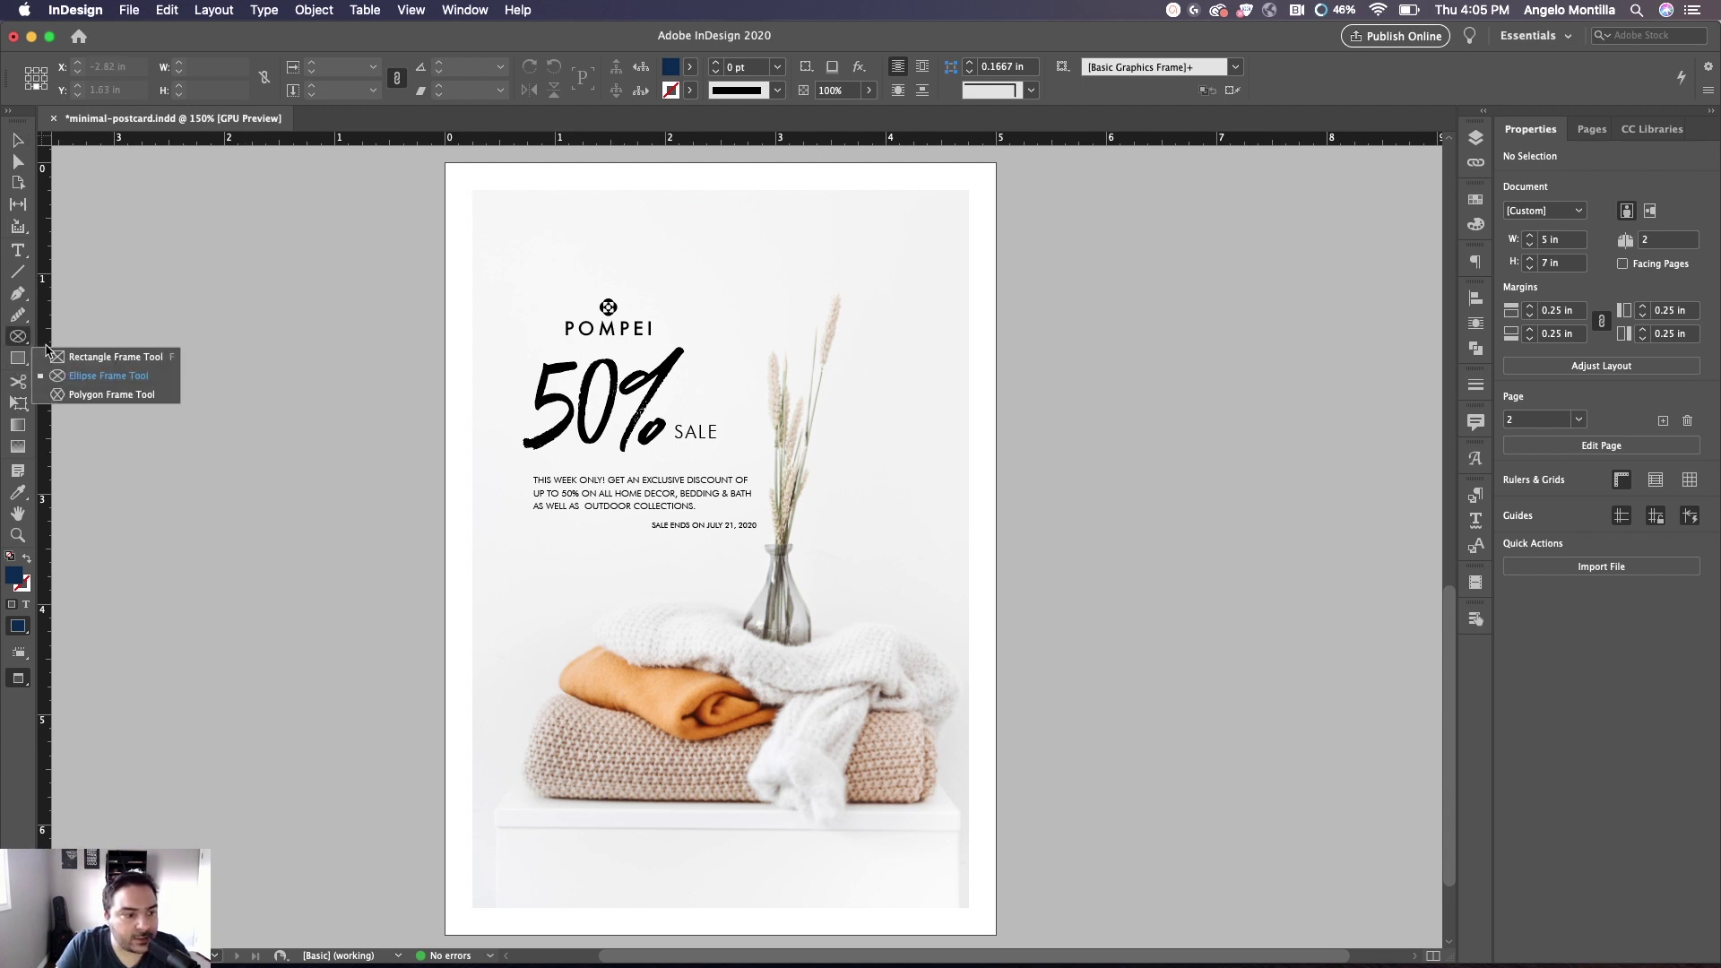
left_click(117, 358)
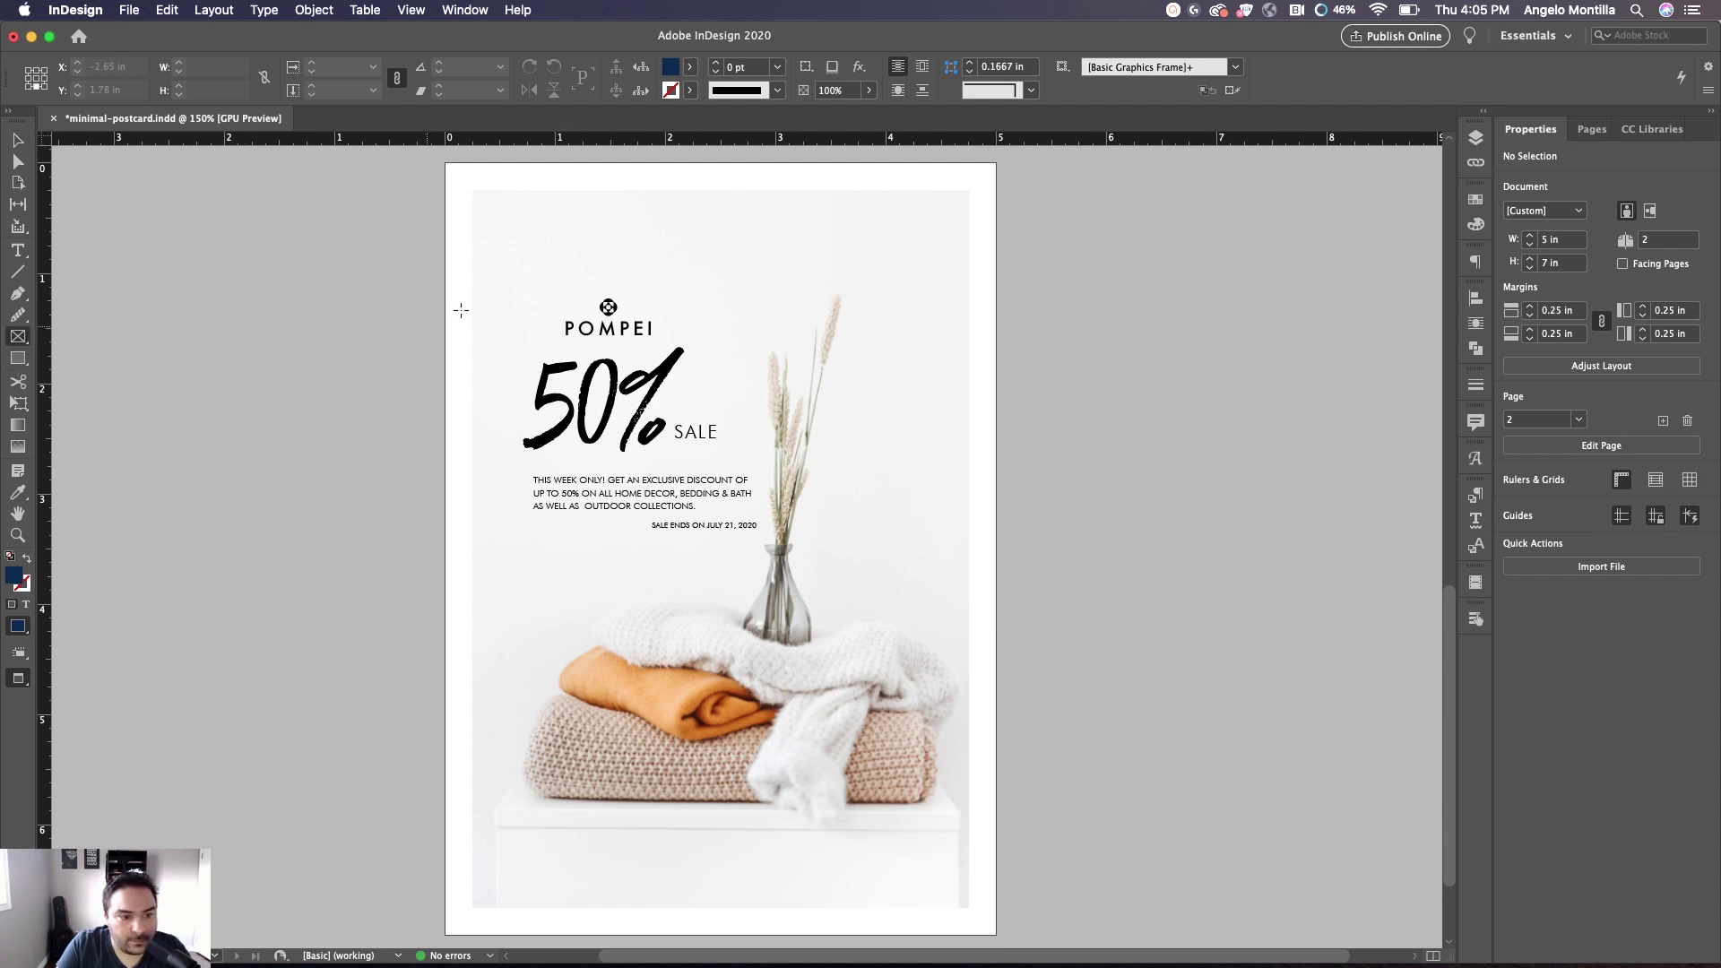
mouse_move(447, 164)
left_mouse_down()
mouse_move(682, 406)
mouse_move(674, 696)
mouse_move(830, 901)
mouse_move(994, 935)
left_mouse_up()
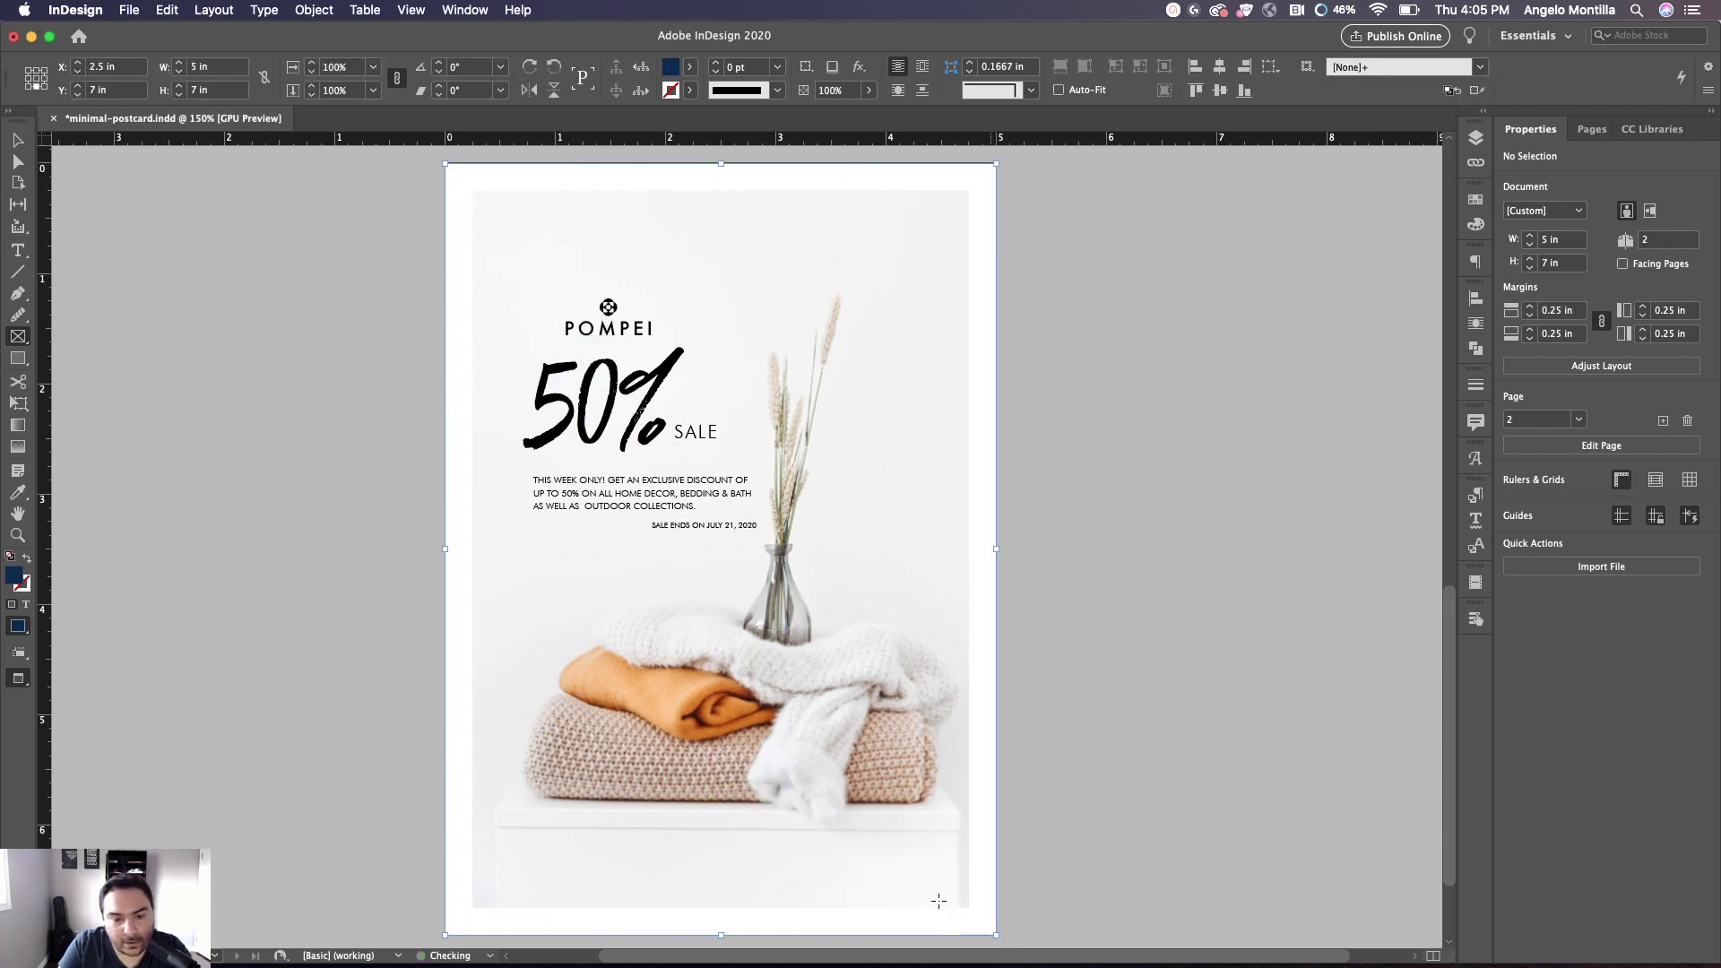
Fill the page-sized frame with the Postcard Blue swatch
left_click(17, 140)
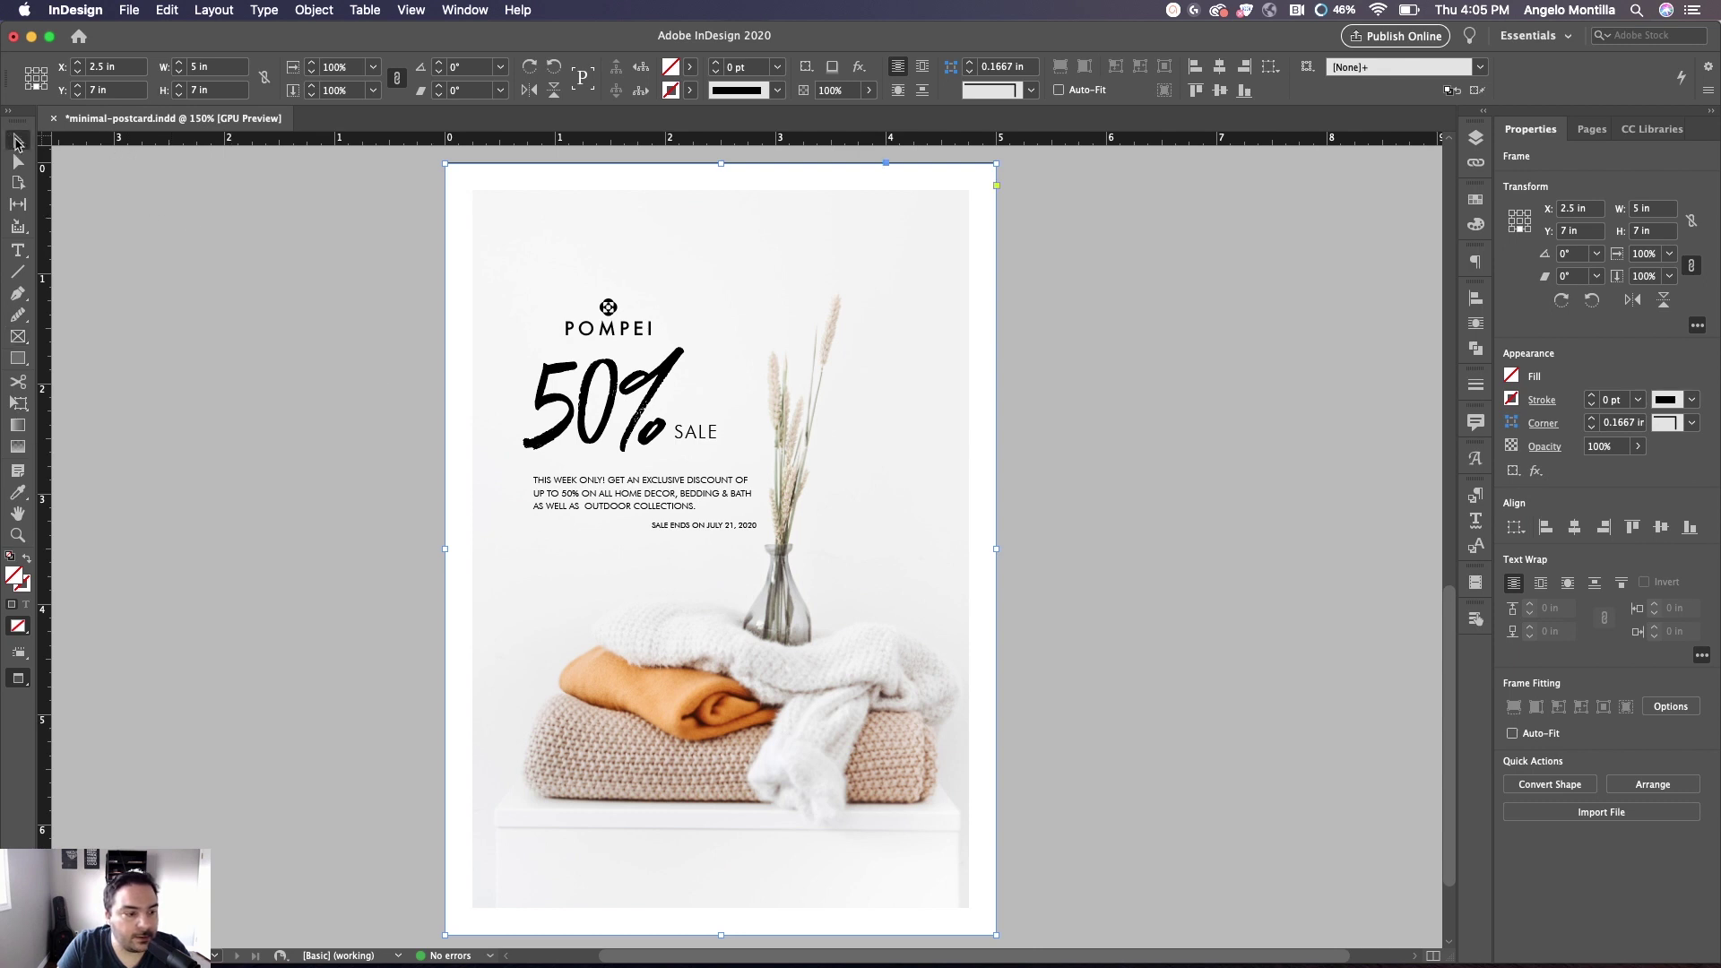
left_click(1510, 376)
scroll(1412, 553, "down", 1)
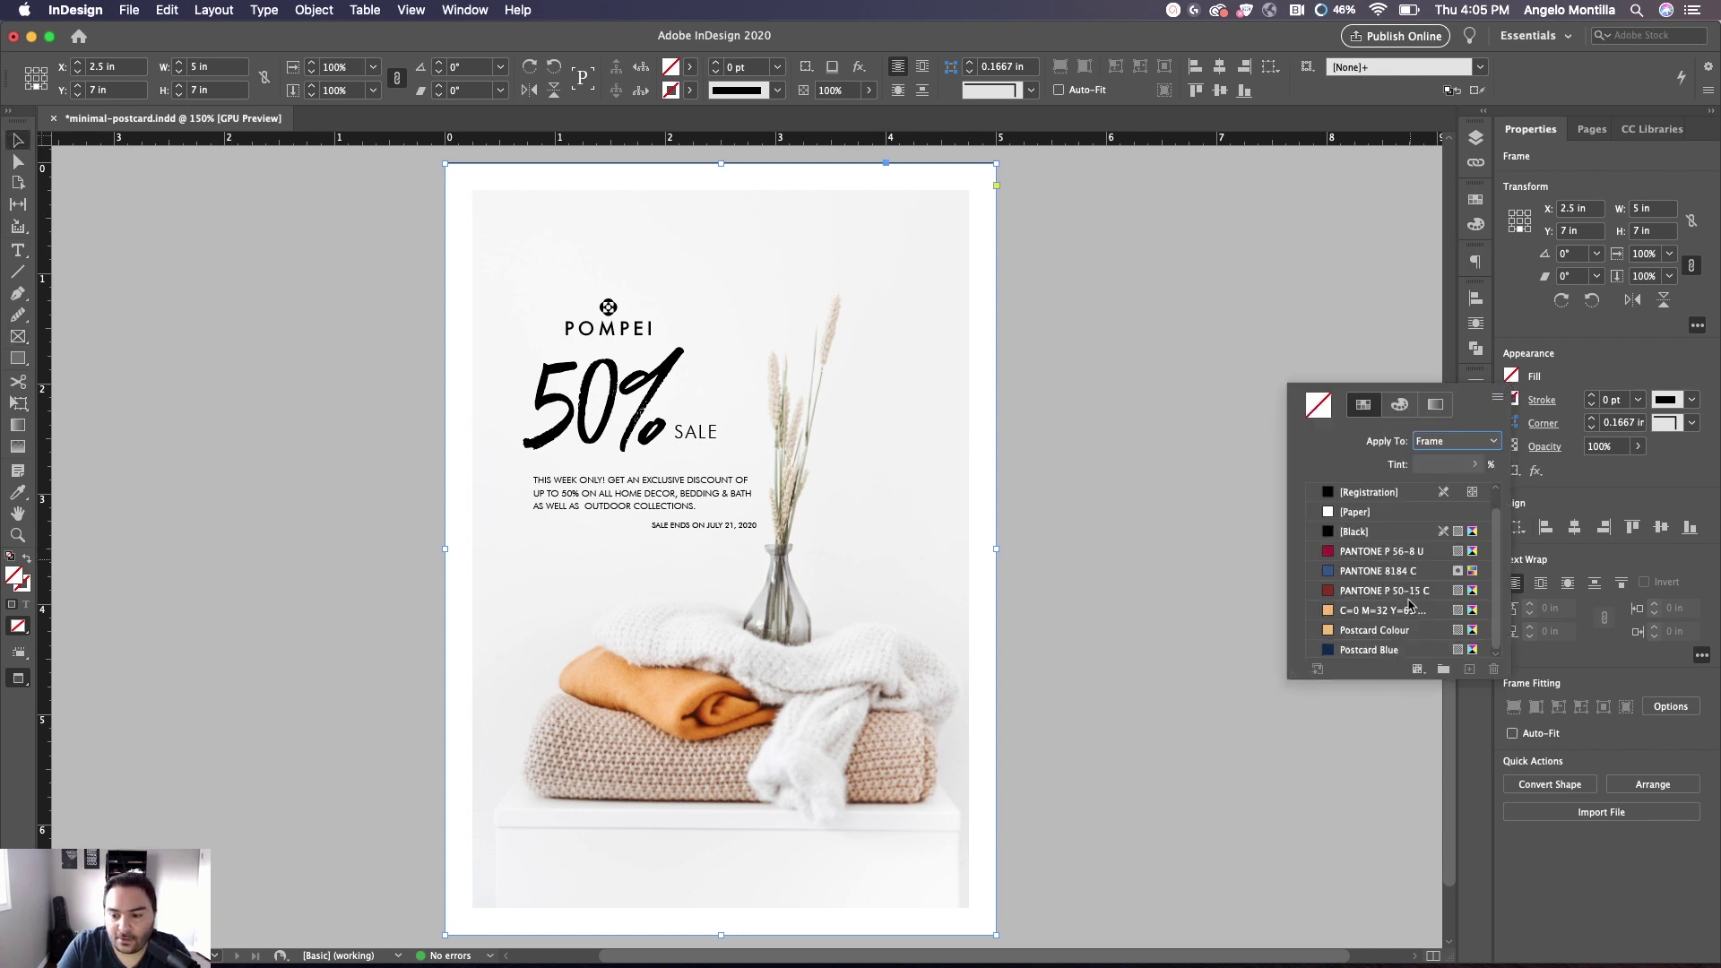
left_click(1371, 651)
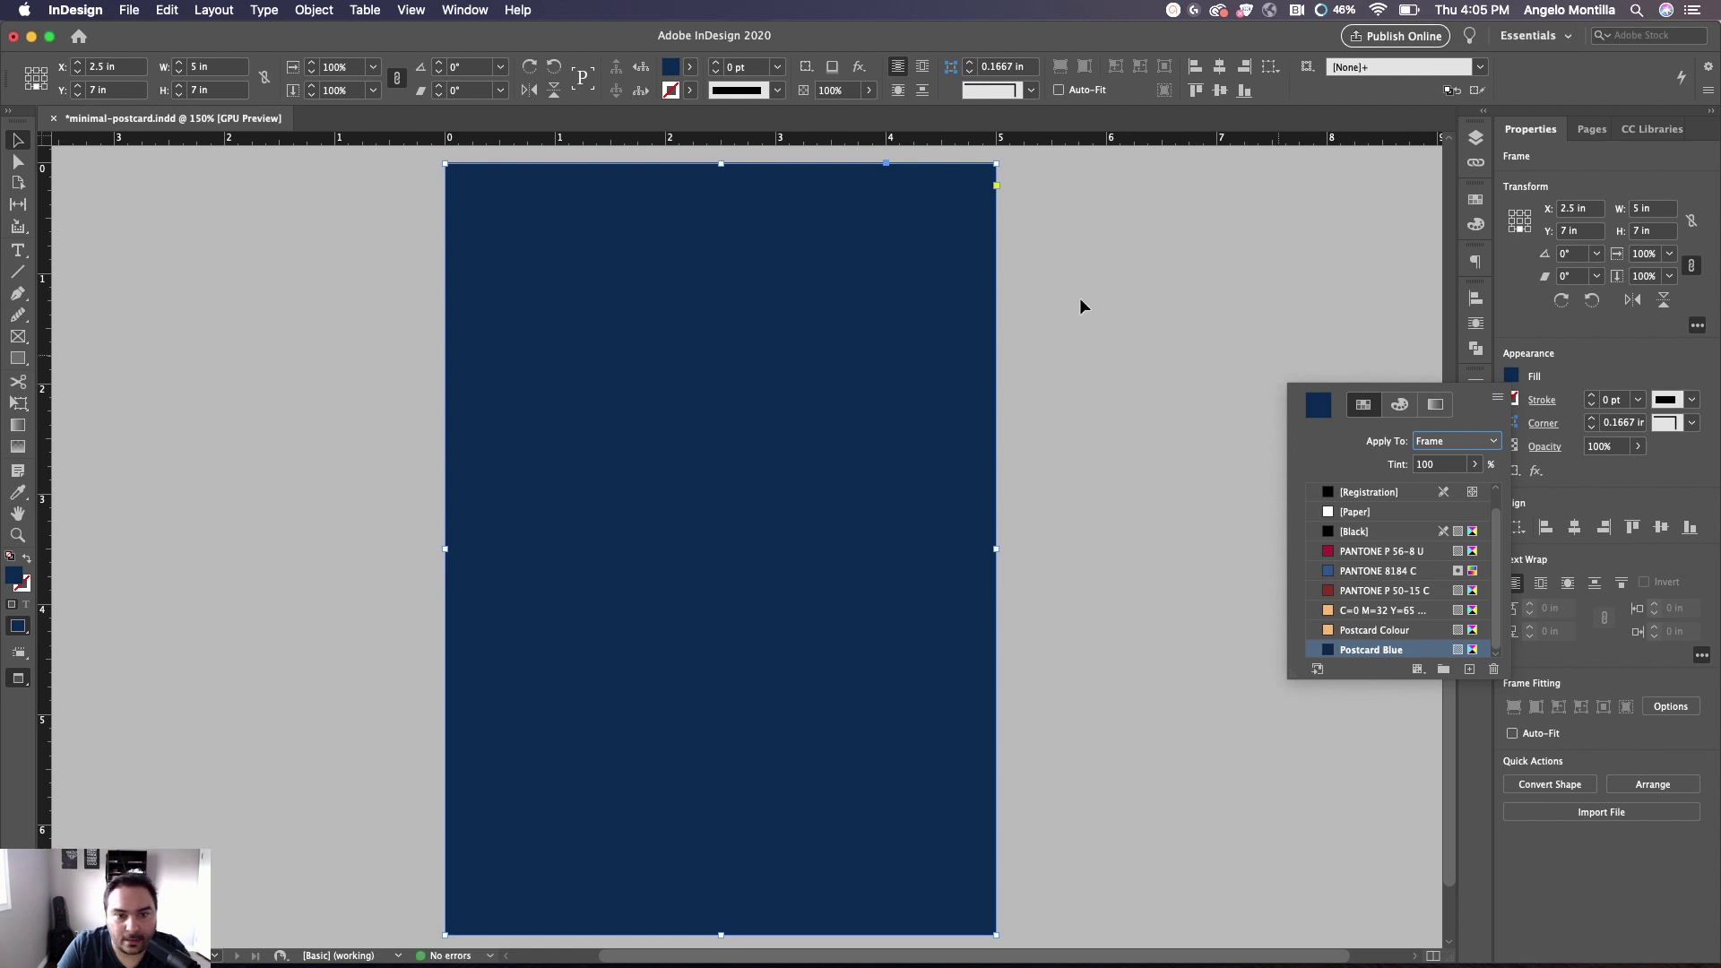
left_click(20, 142)
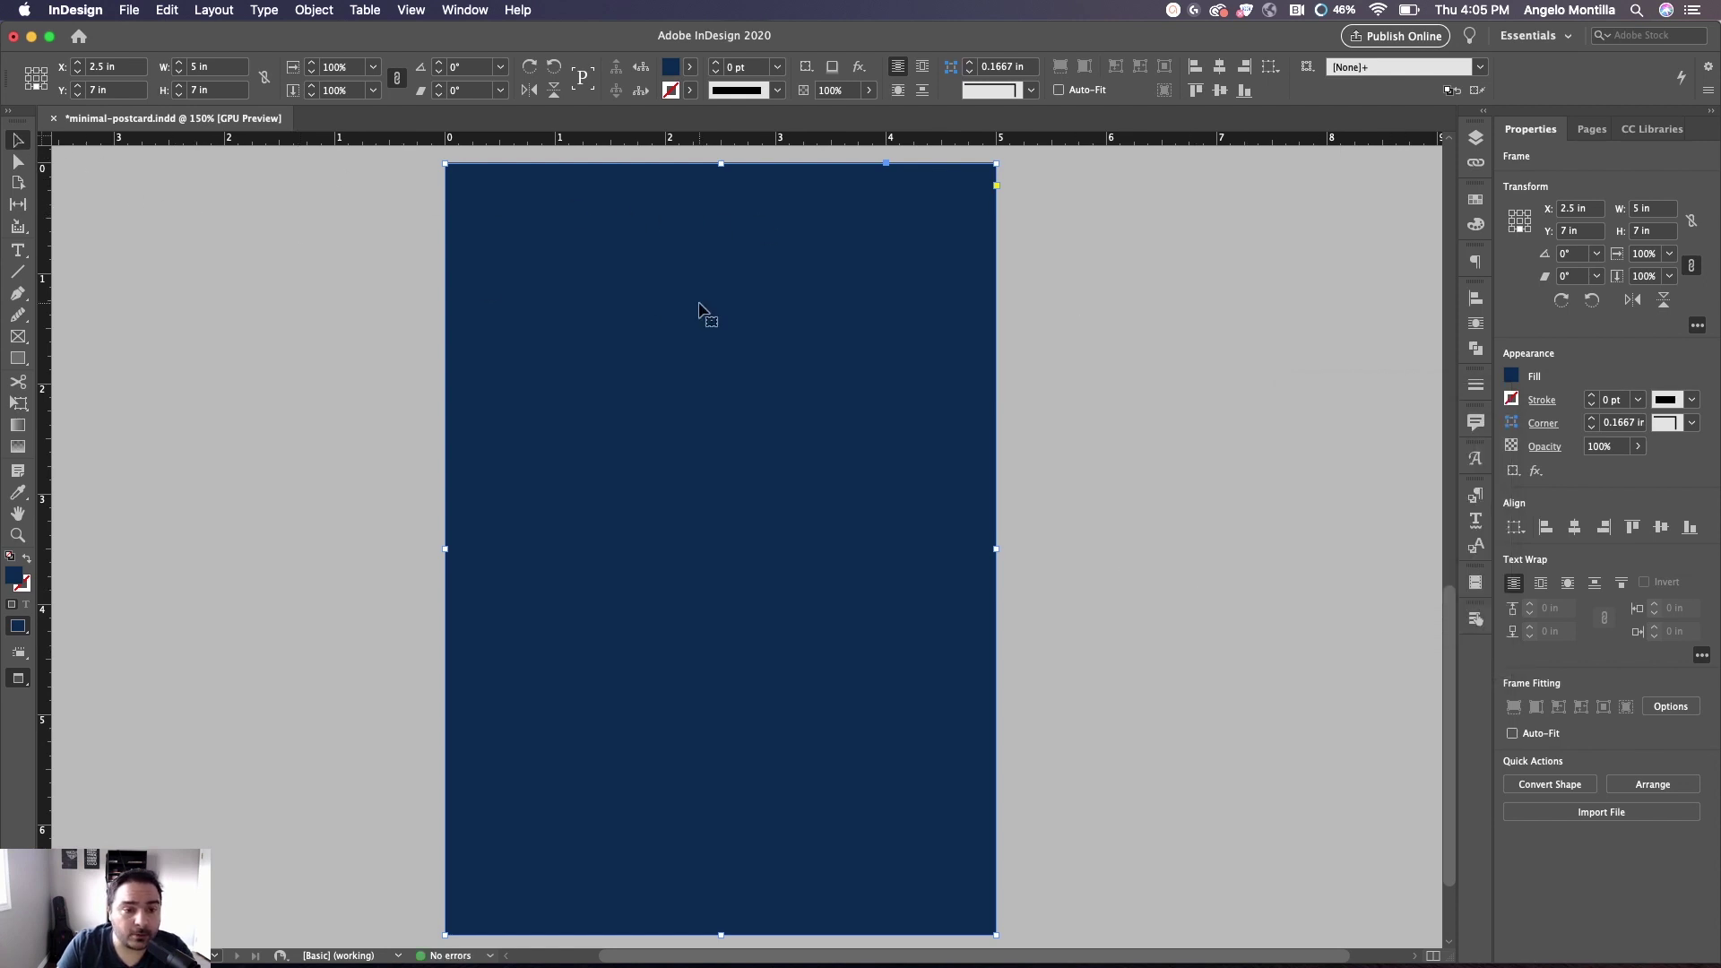
Send the blue frame behind all page content twice, undoing the change each time
right_click(647, 285)
mouse_move(727, 457)
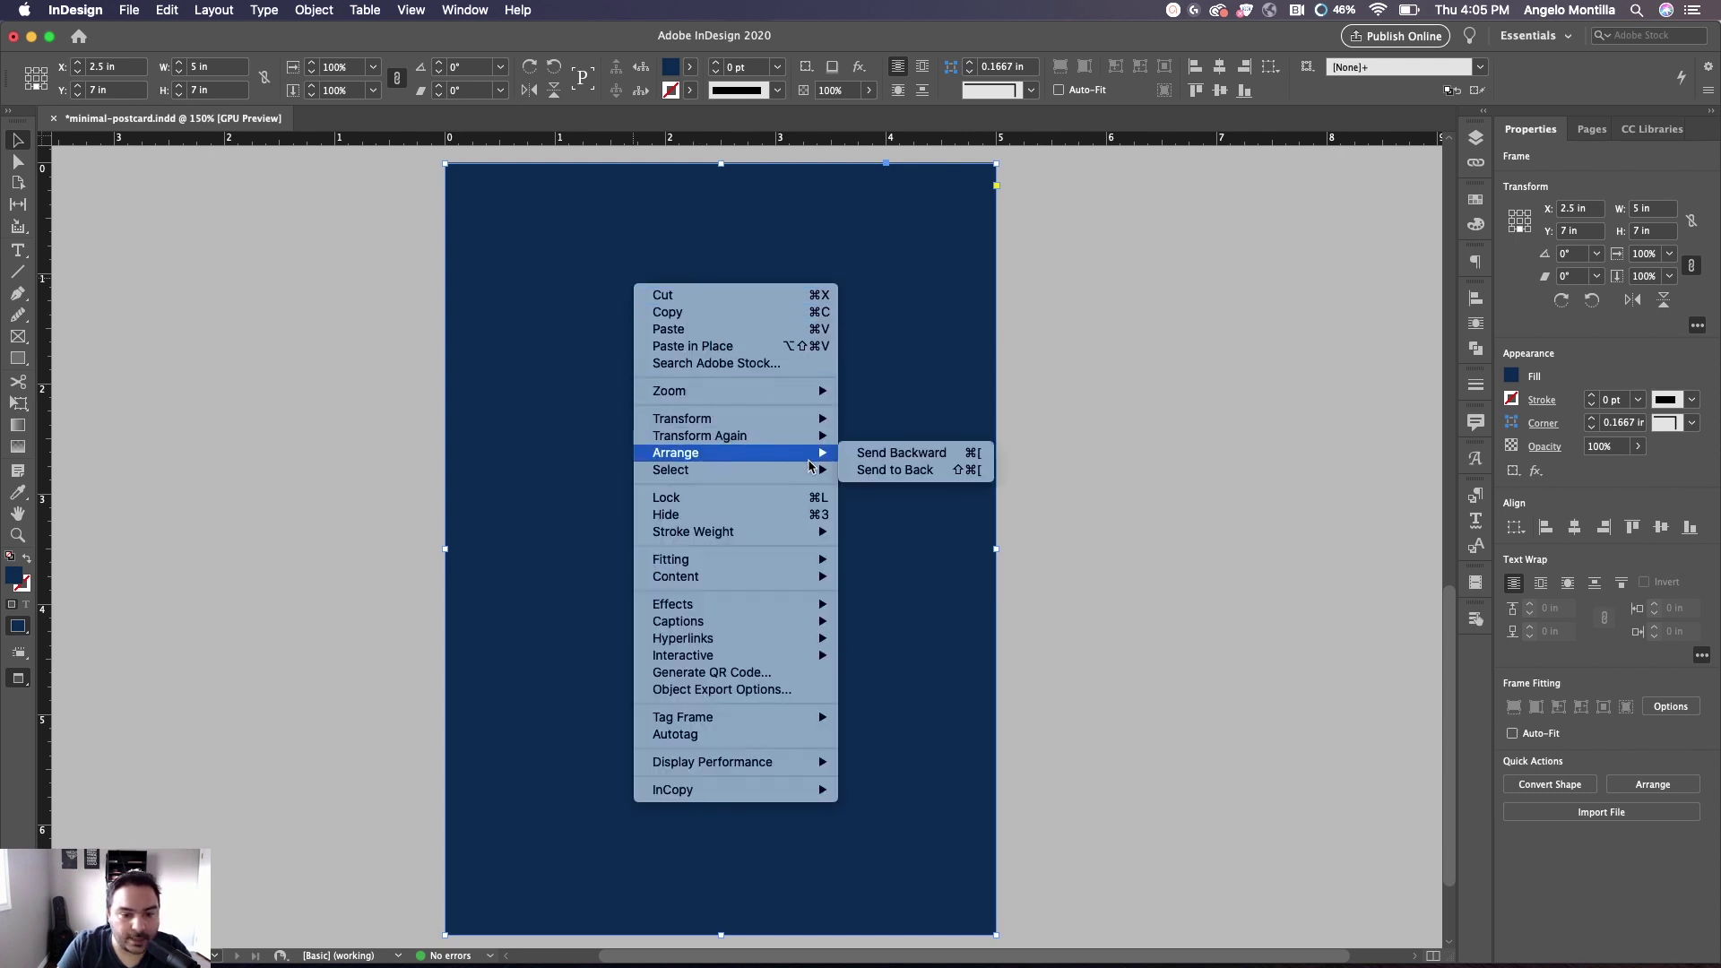
left_click(911, 470)
key("super+z")
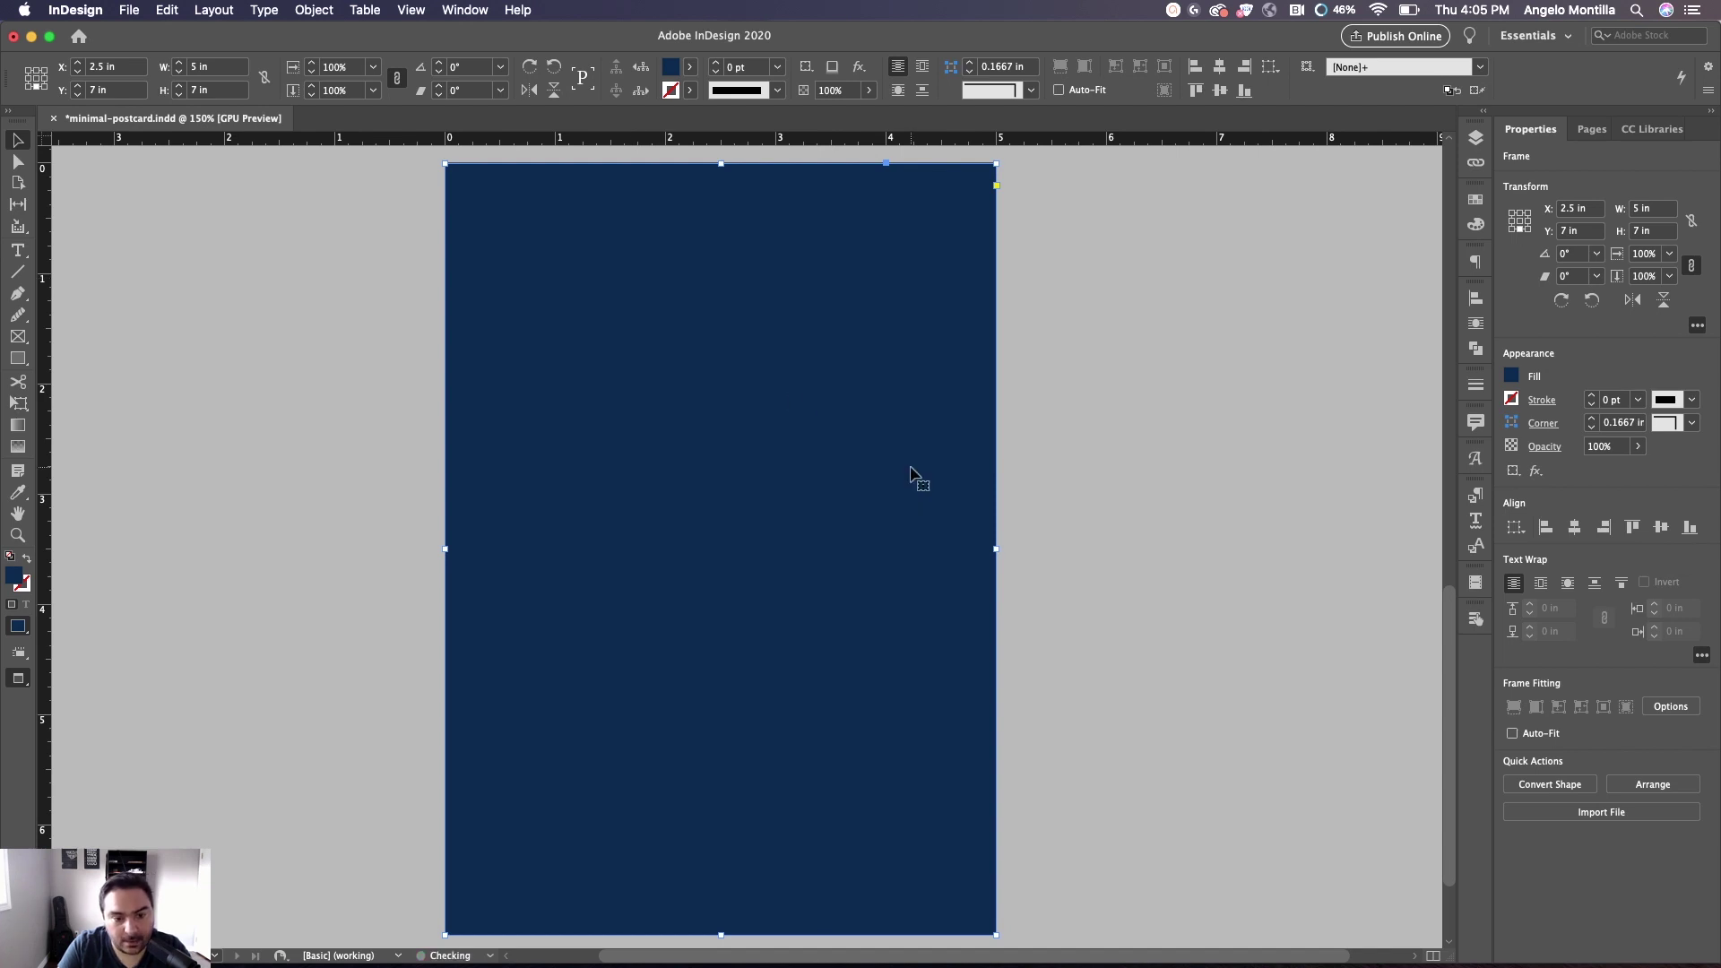
left_click(314, 10)
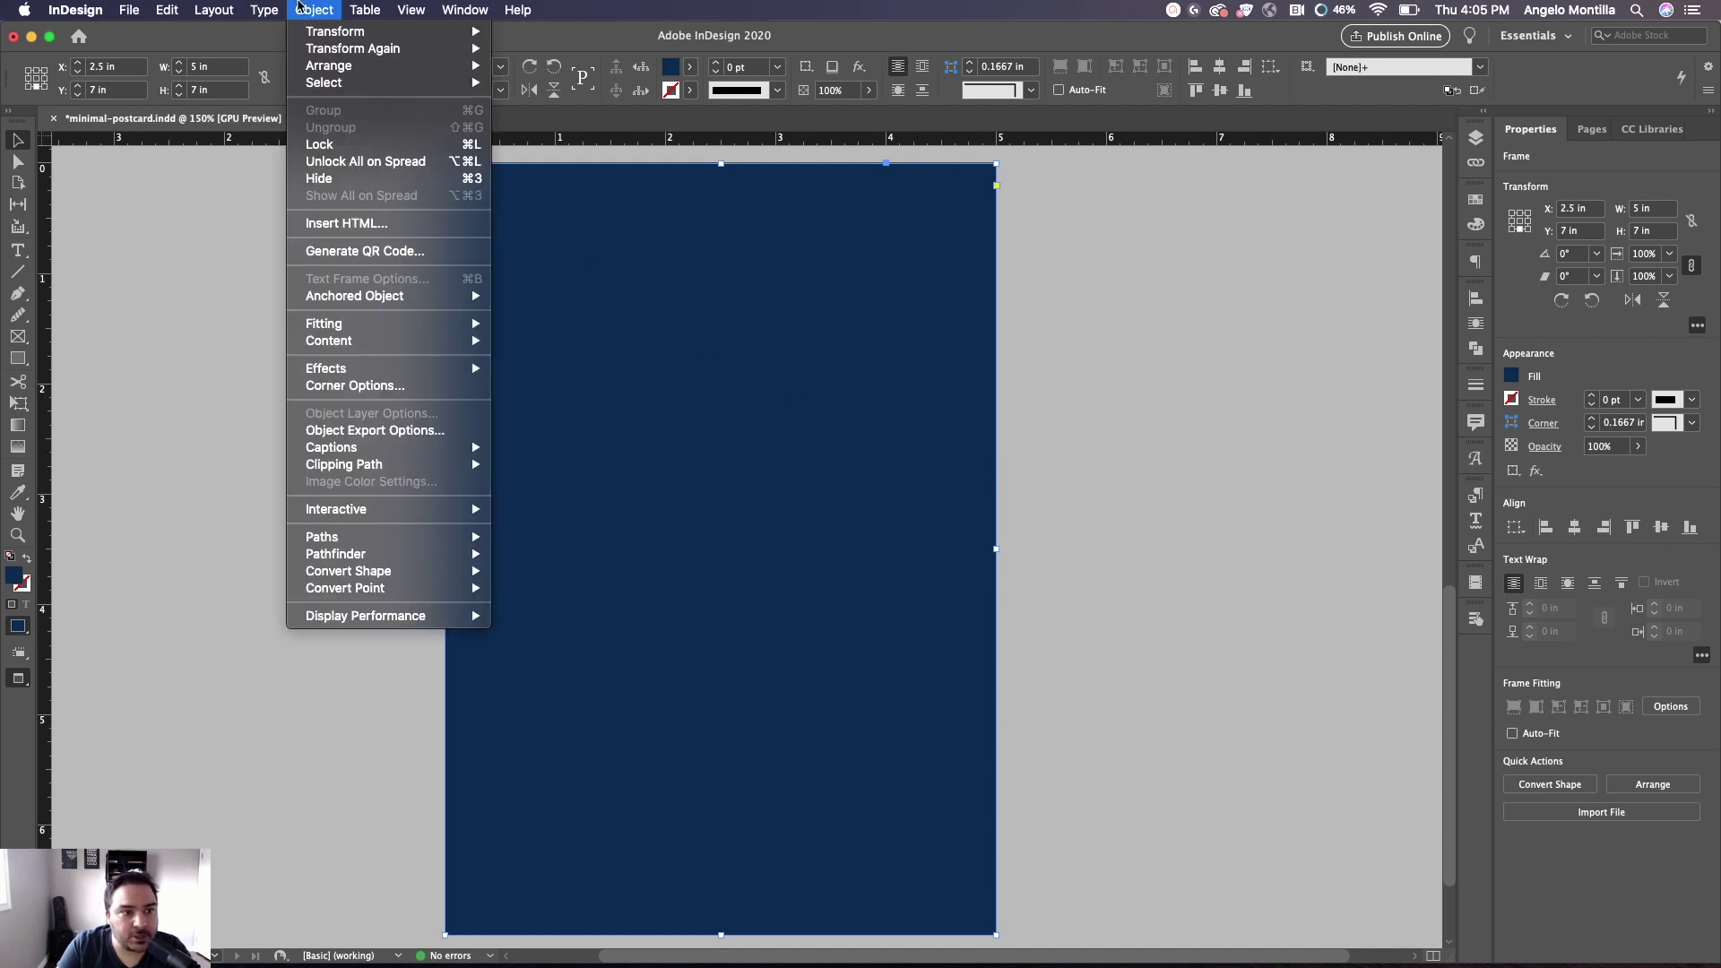
mouse_move(364, 65)
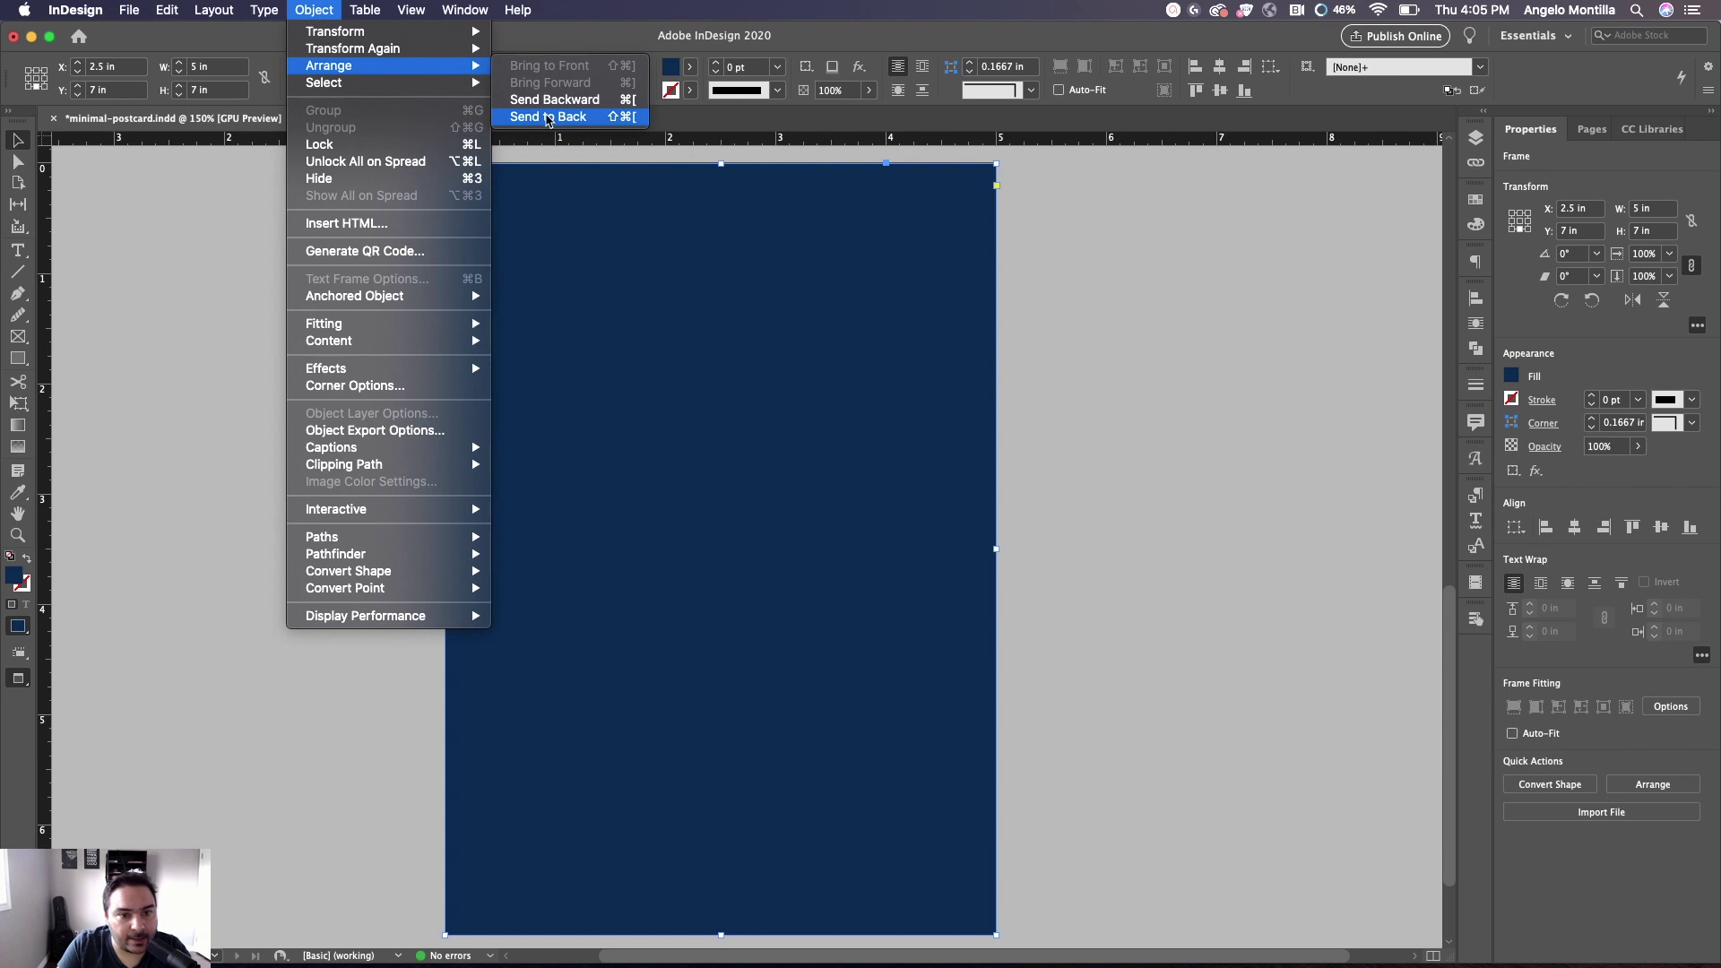
left_click(549, 117)
key("super+z")
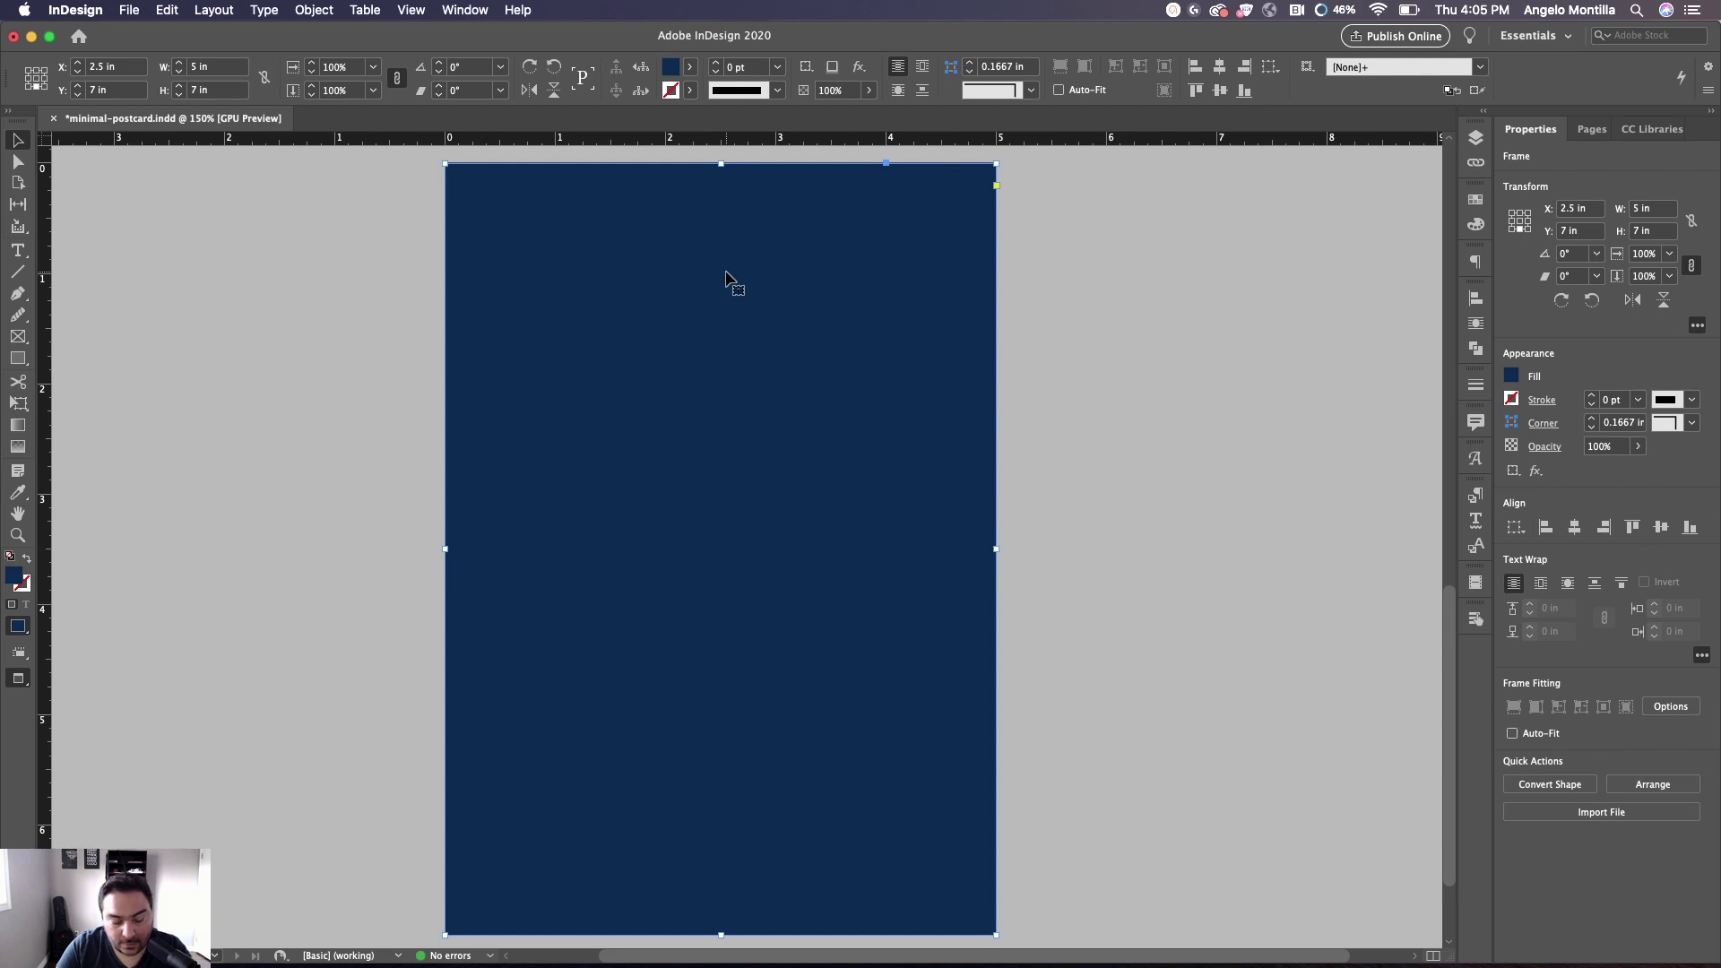
Send the blue frame to the back and bring it forward again one level at a time until it is on top
key("super+shift+bracketleft")
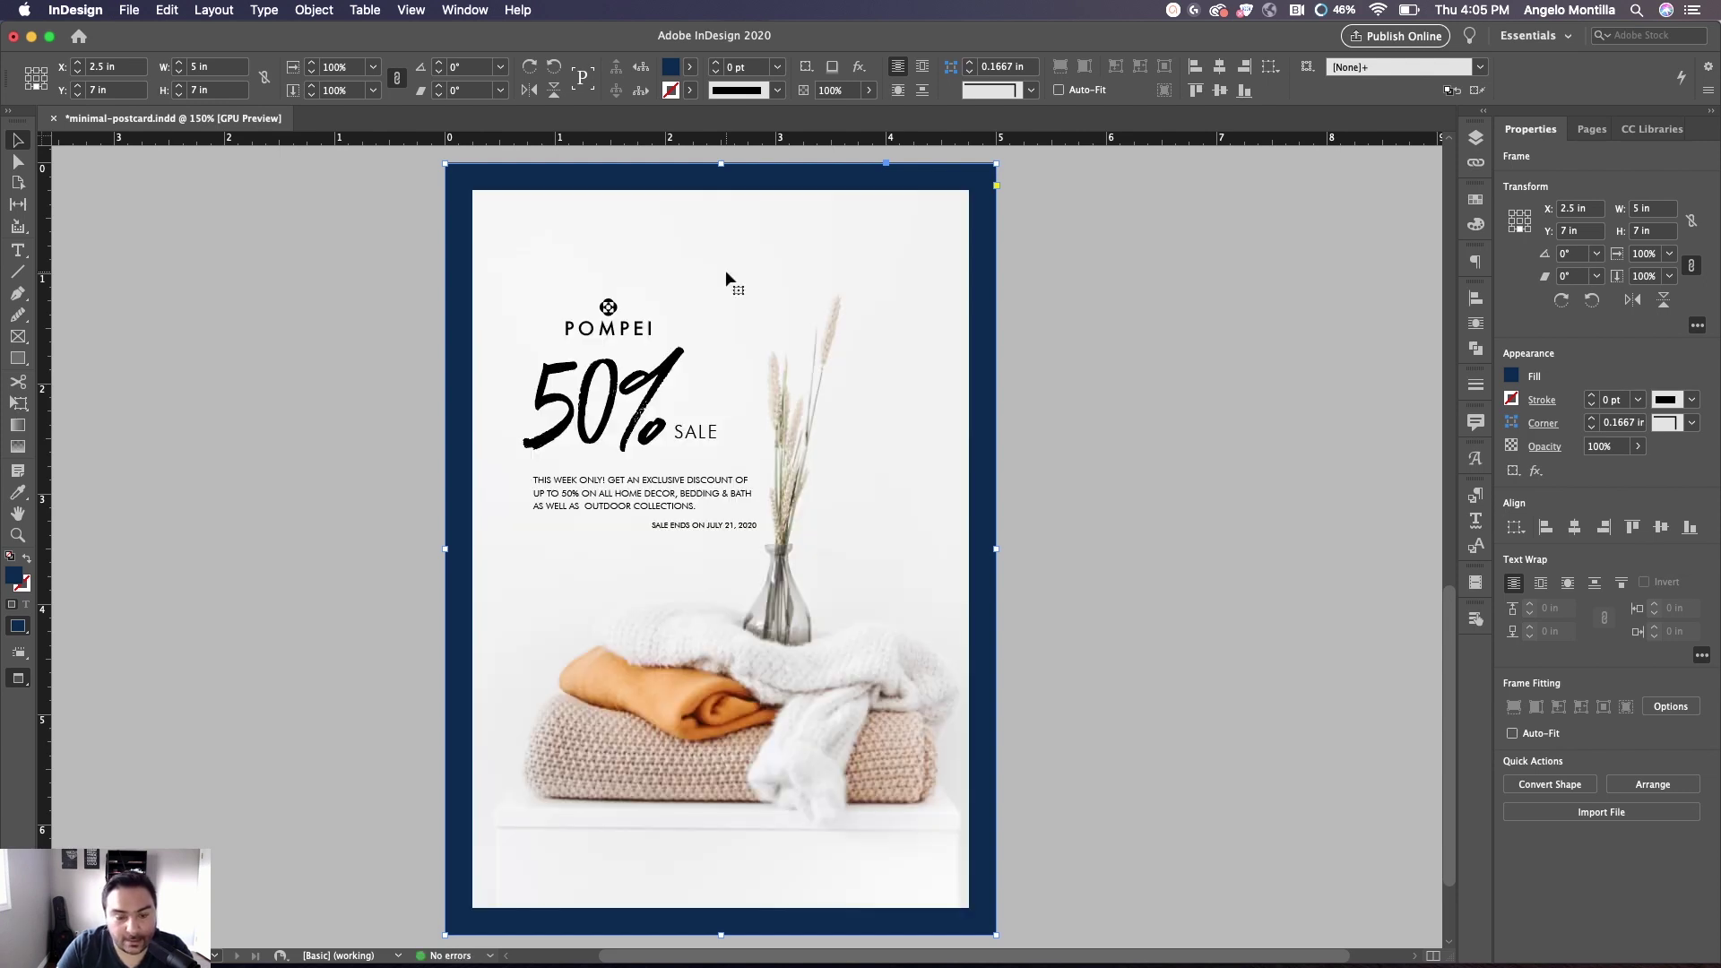
key("super+z")
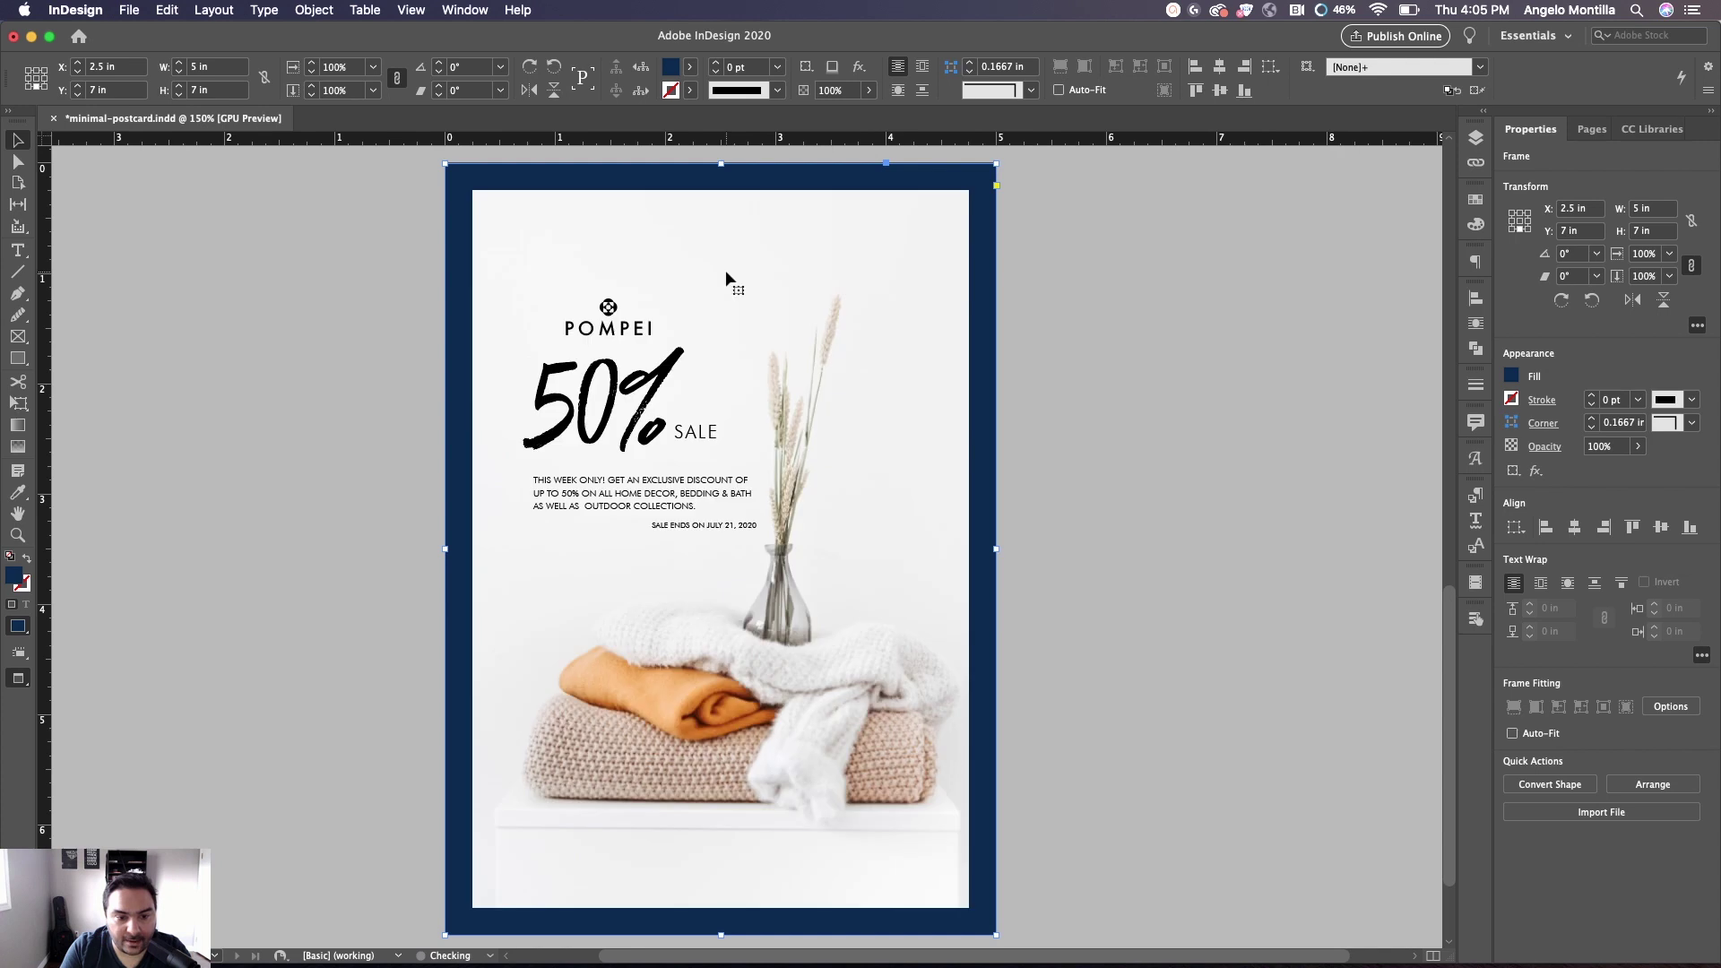
key("super+]")
key("super+]")
key("super+]")
key("super+]")
key("super+]")
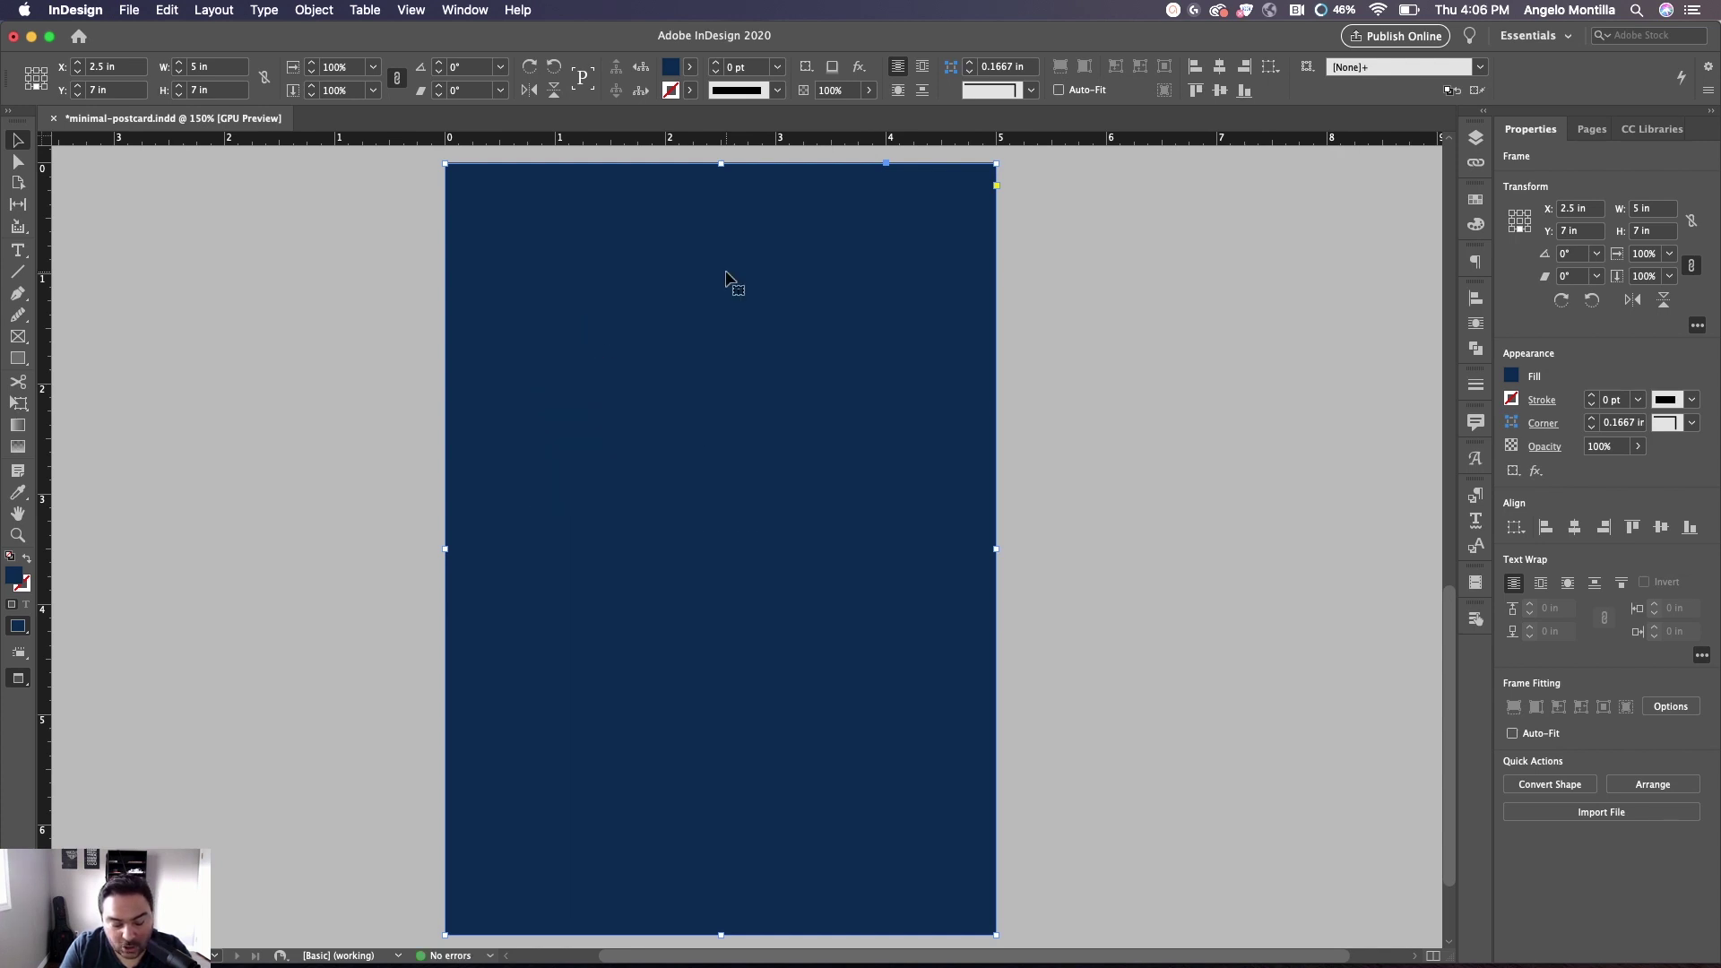
Alternate the blue frame between the back and the front of the stack, ending with it at the back as a border
key("super+shift+[")
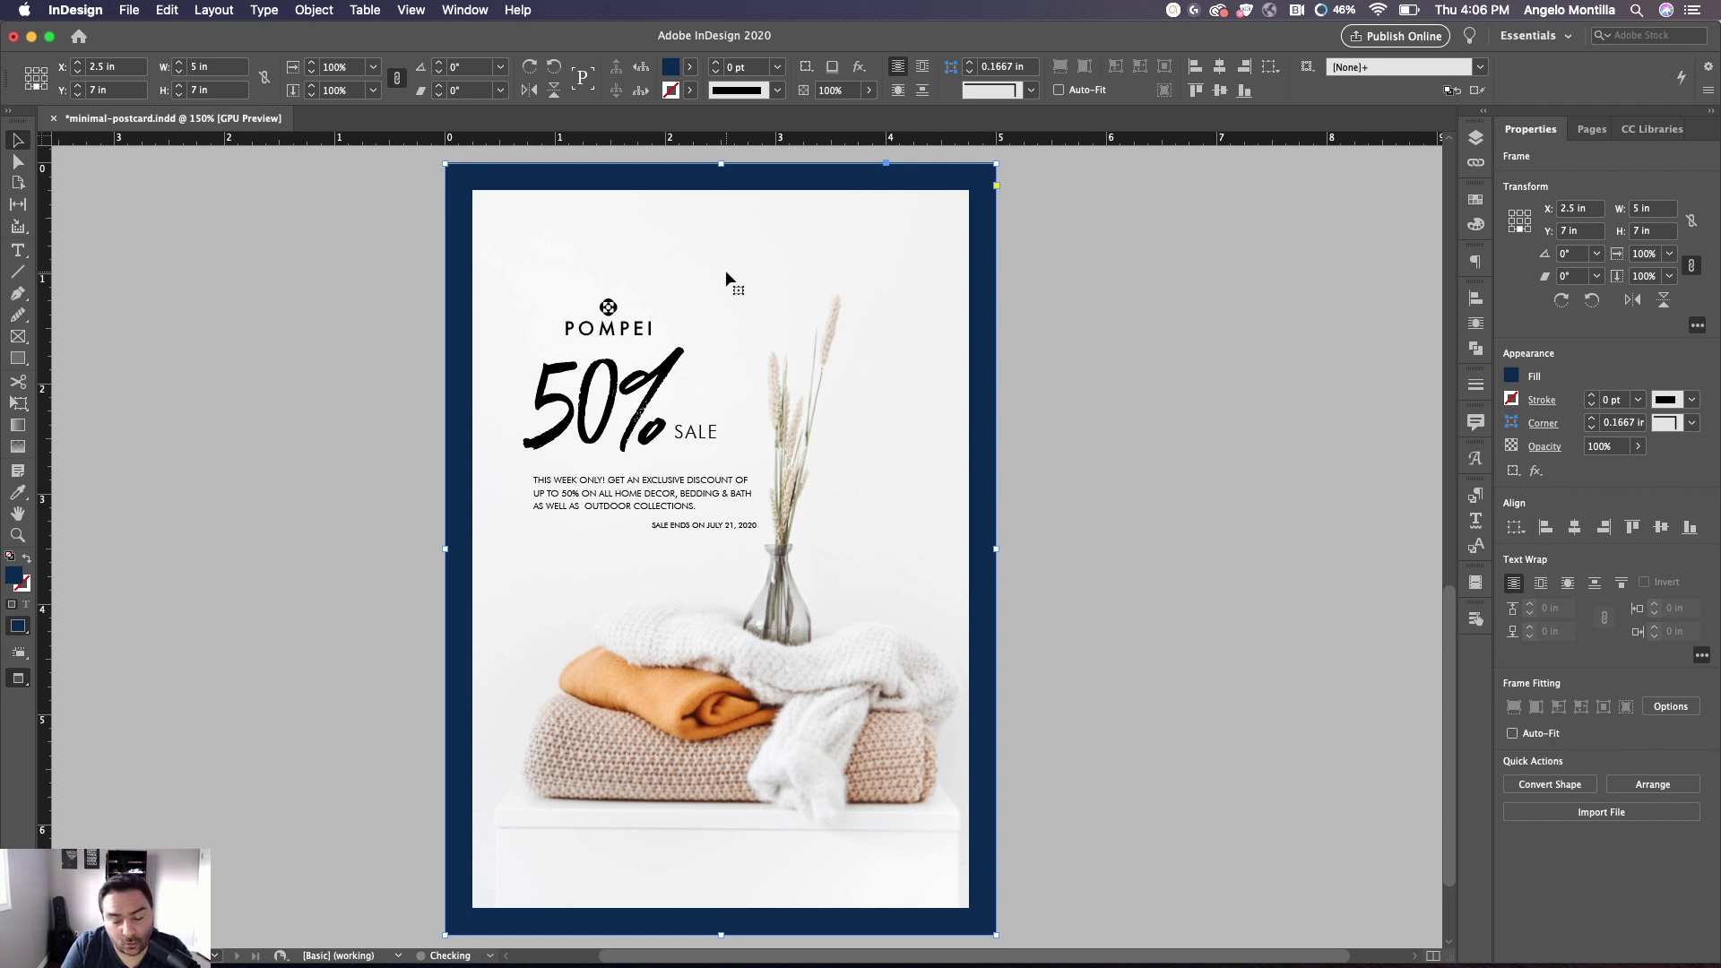
key("super+shift+]")
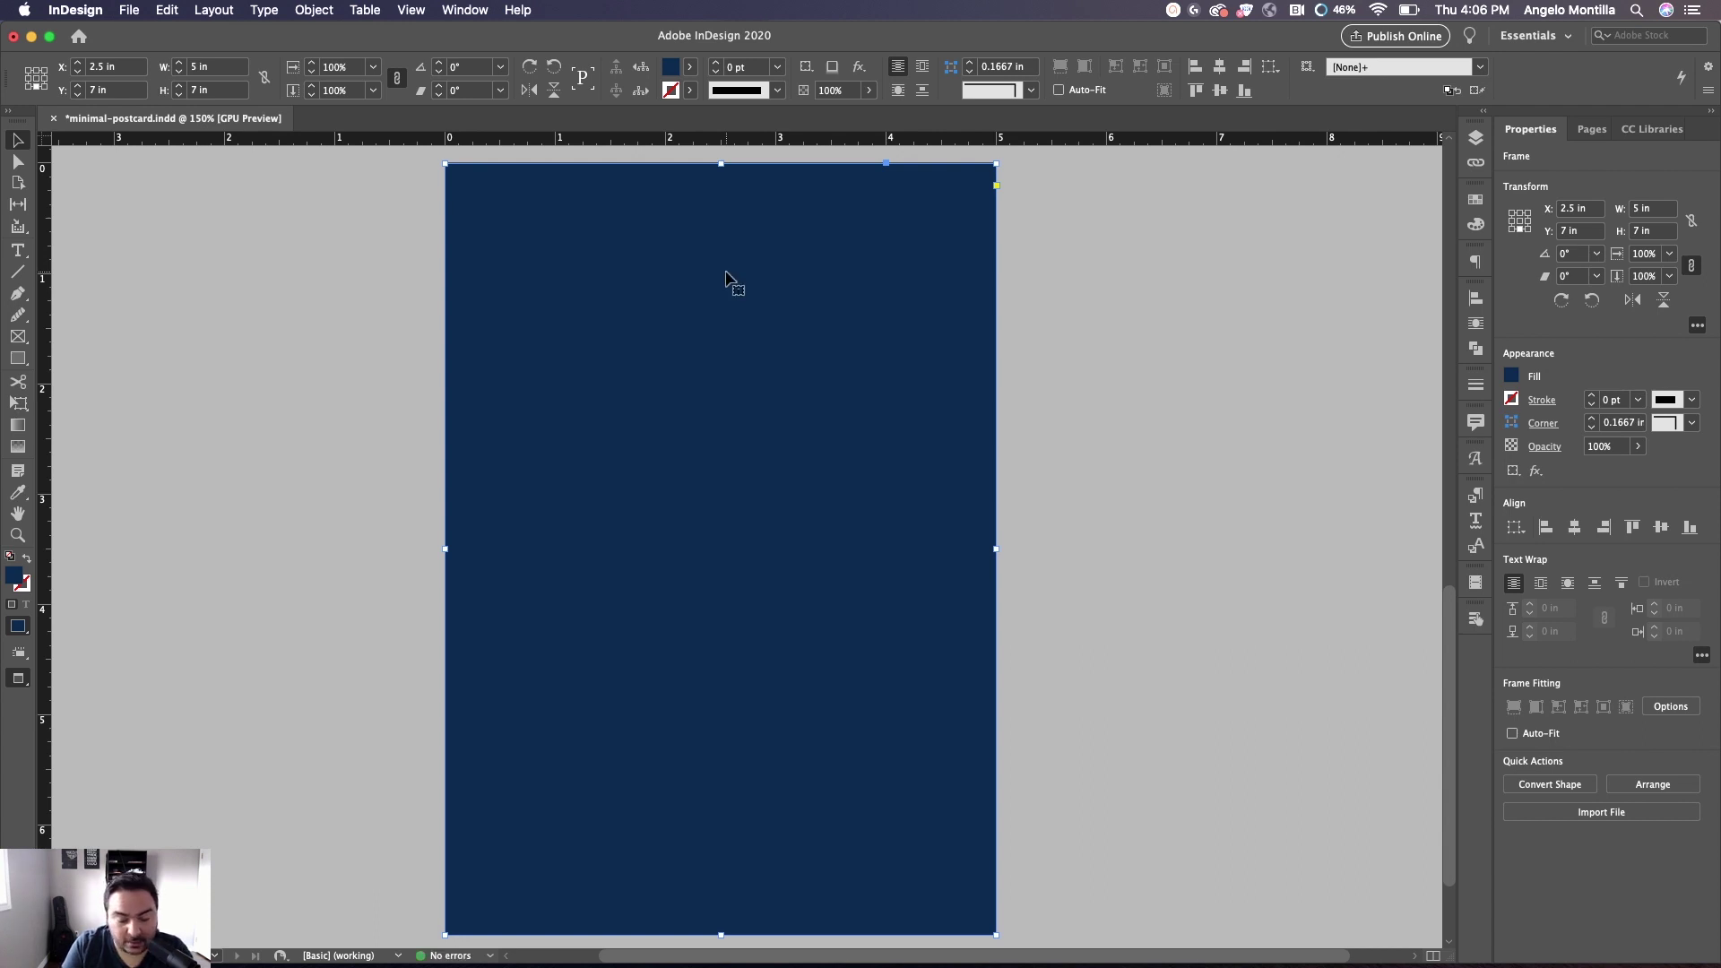
key("super+shift+[")
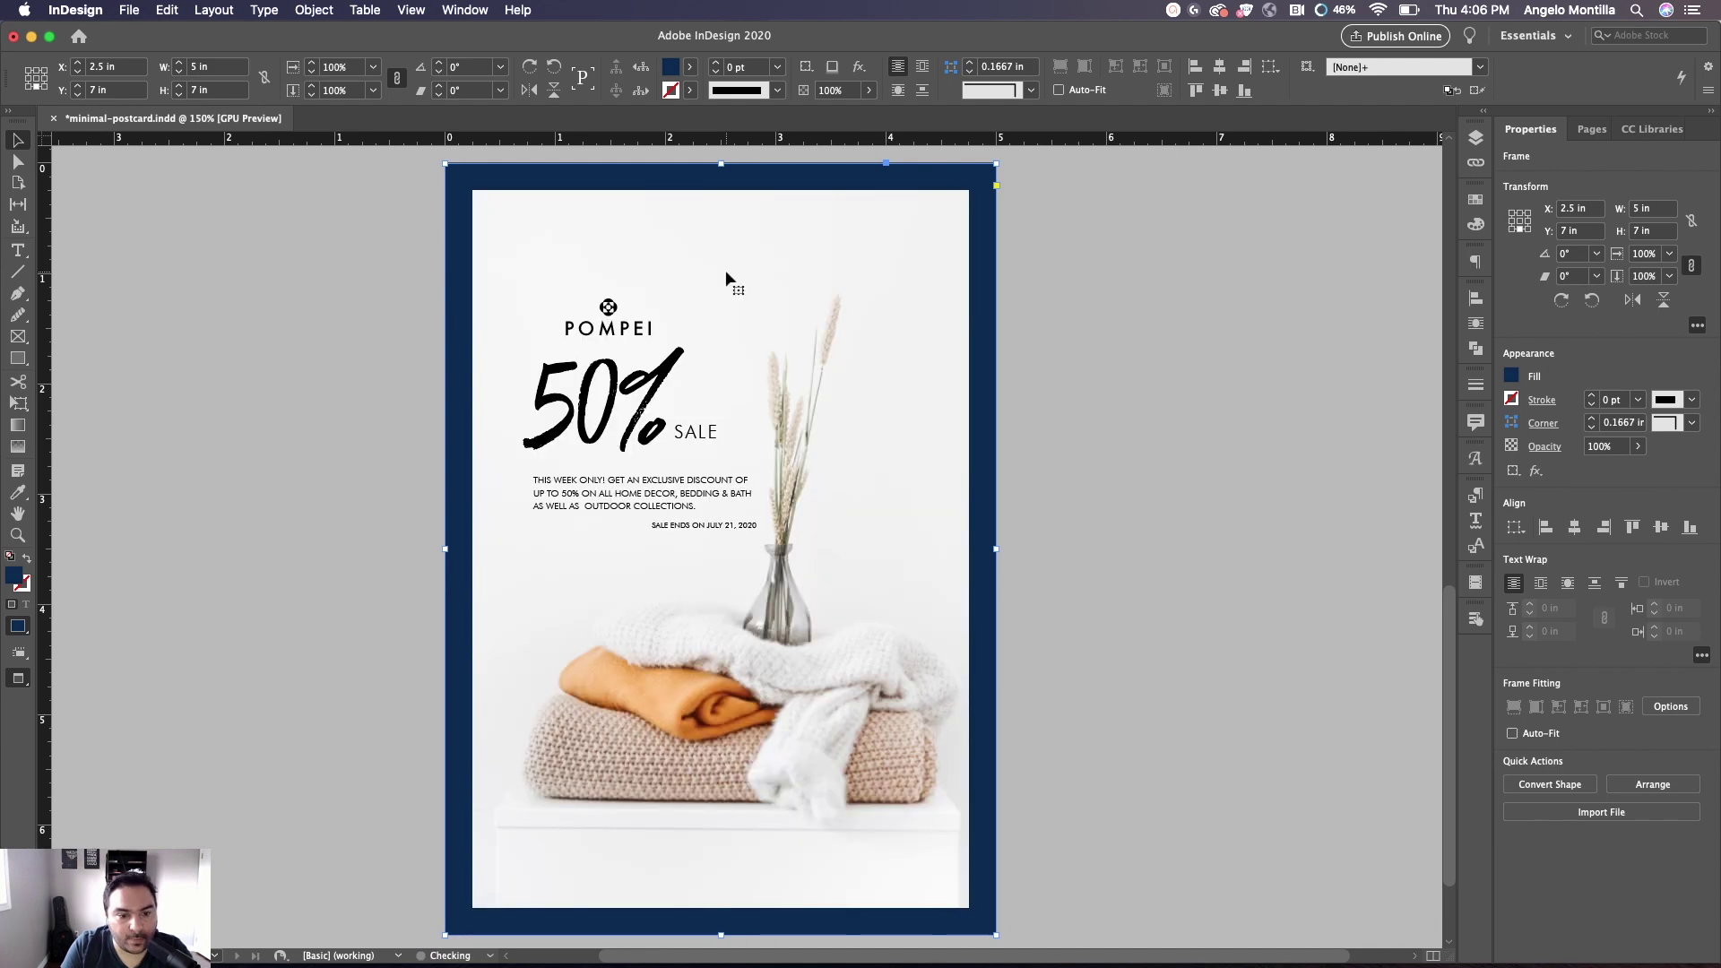
key("super+shift+]")
key("super+shift+[")
key("super+shift+]")
key("super+shift+[")
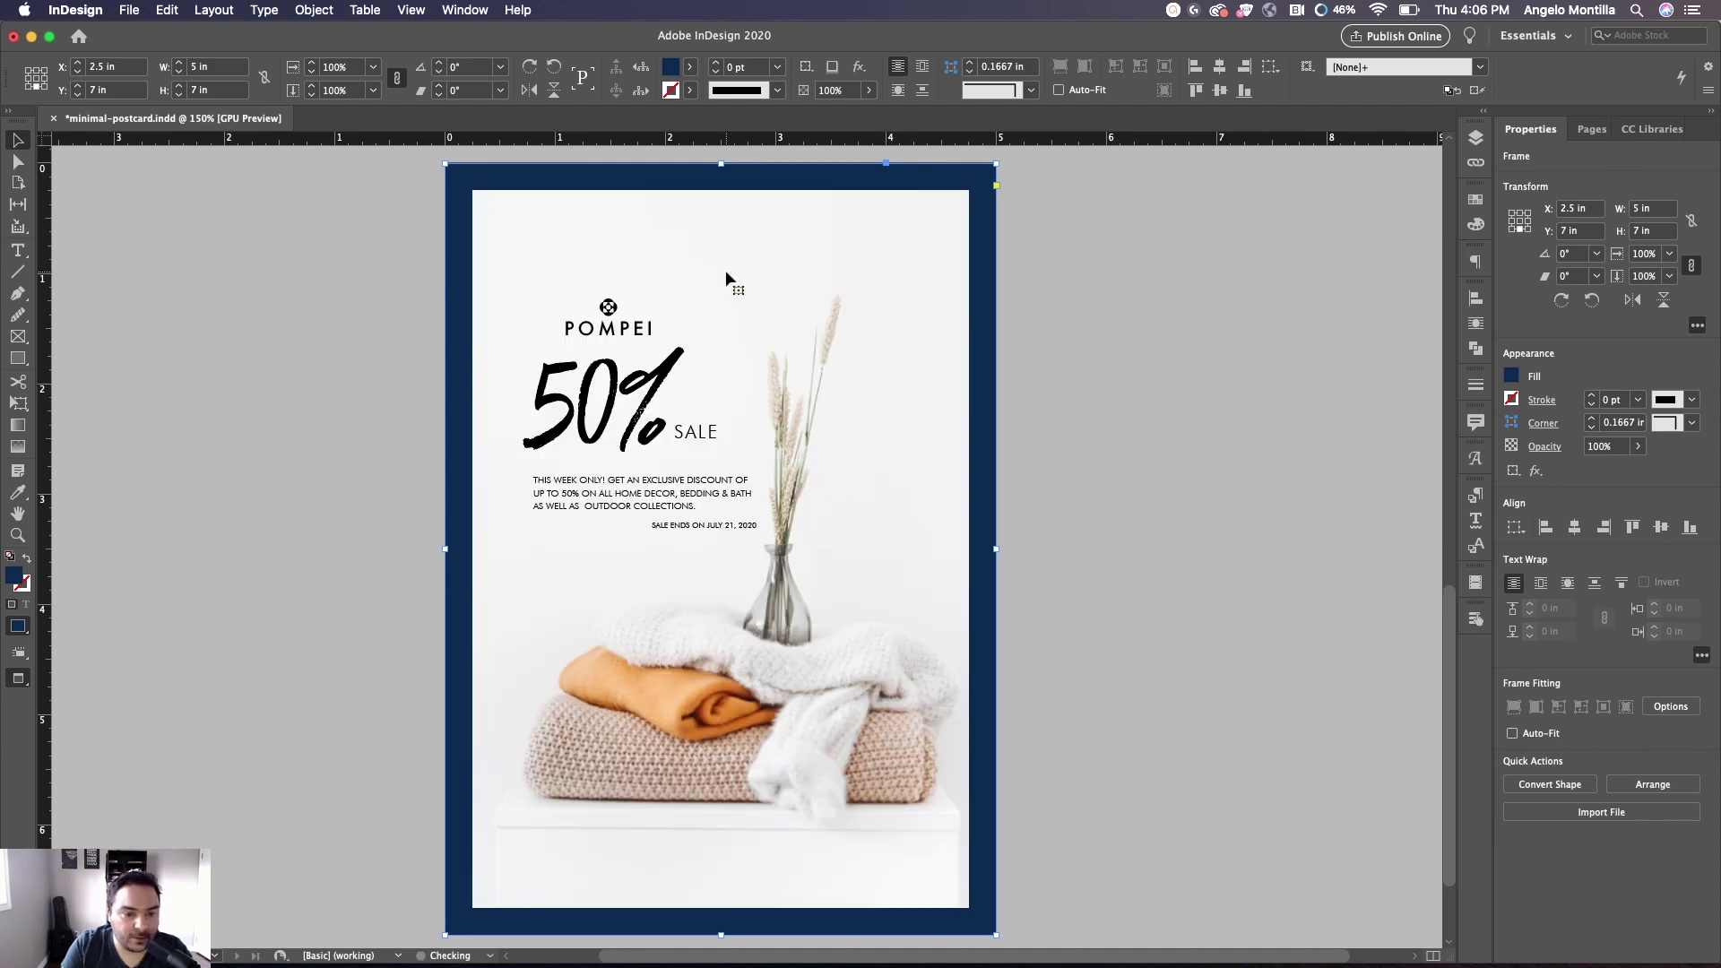
Select the whole "50%" text and colour it with the Postcard Blue swatch
left_click(622, 398)
double_click(622, 398)
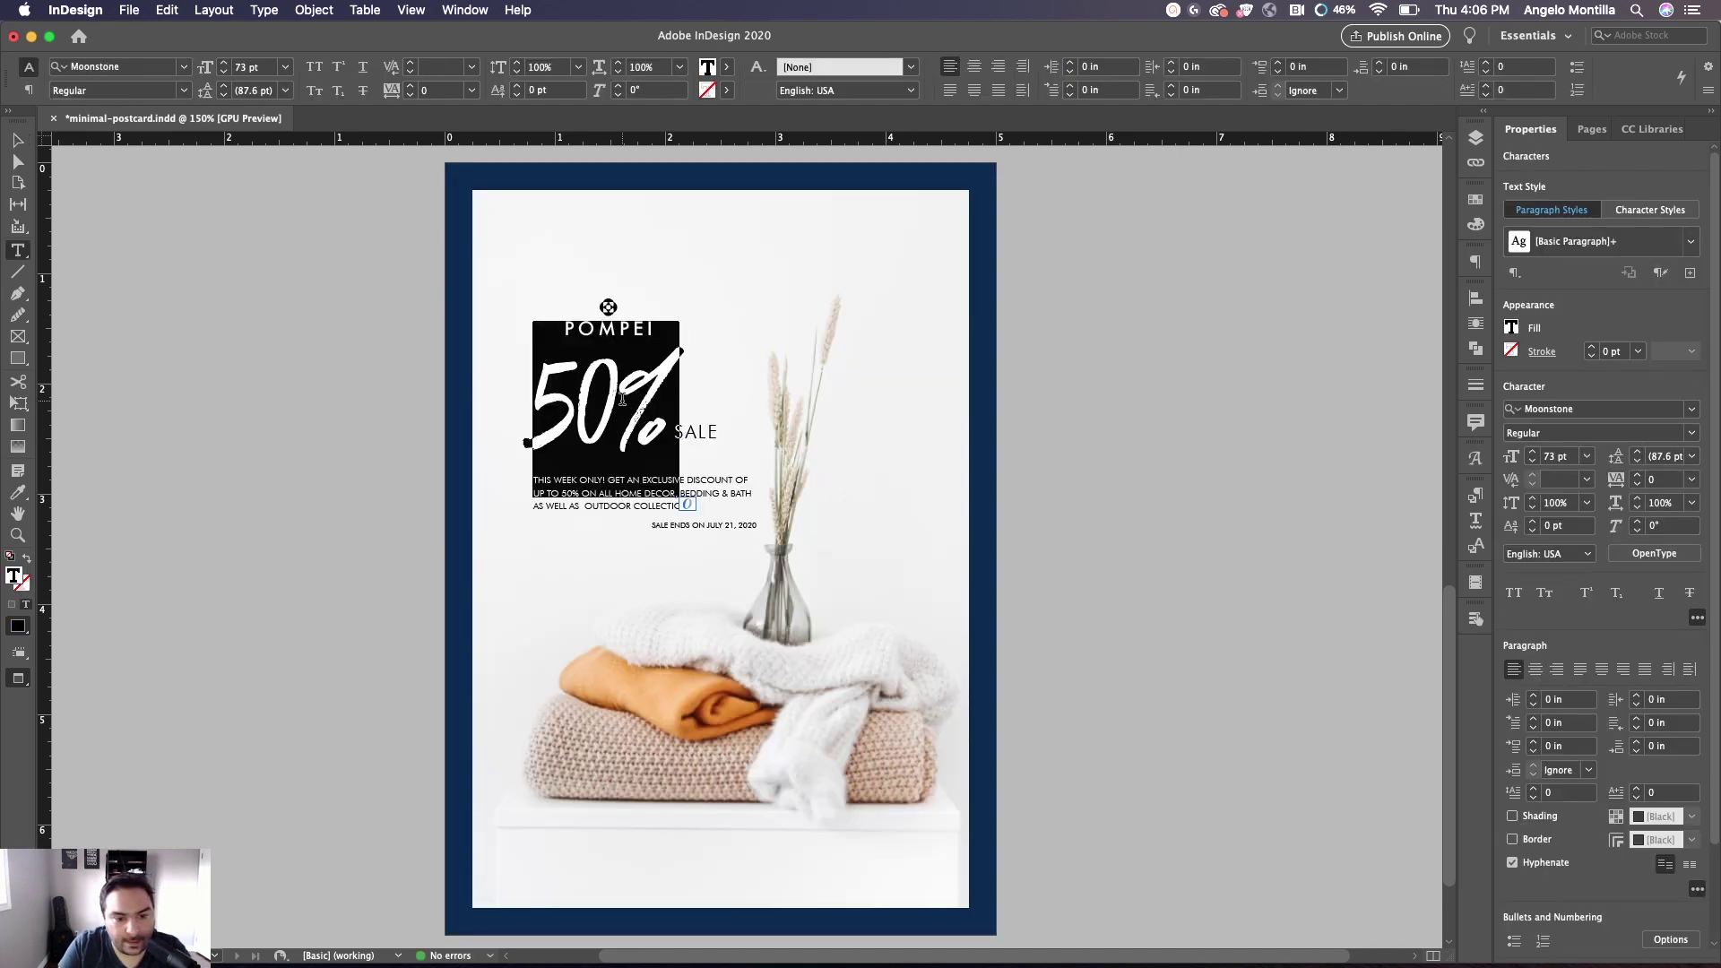
left_click(1510, 328)
scroll(1409, 547, "down", 1)
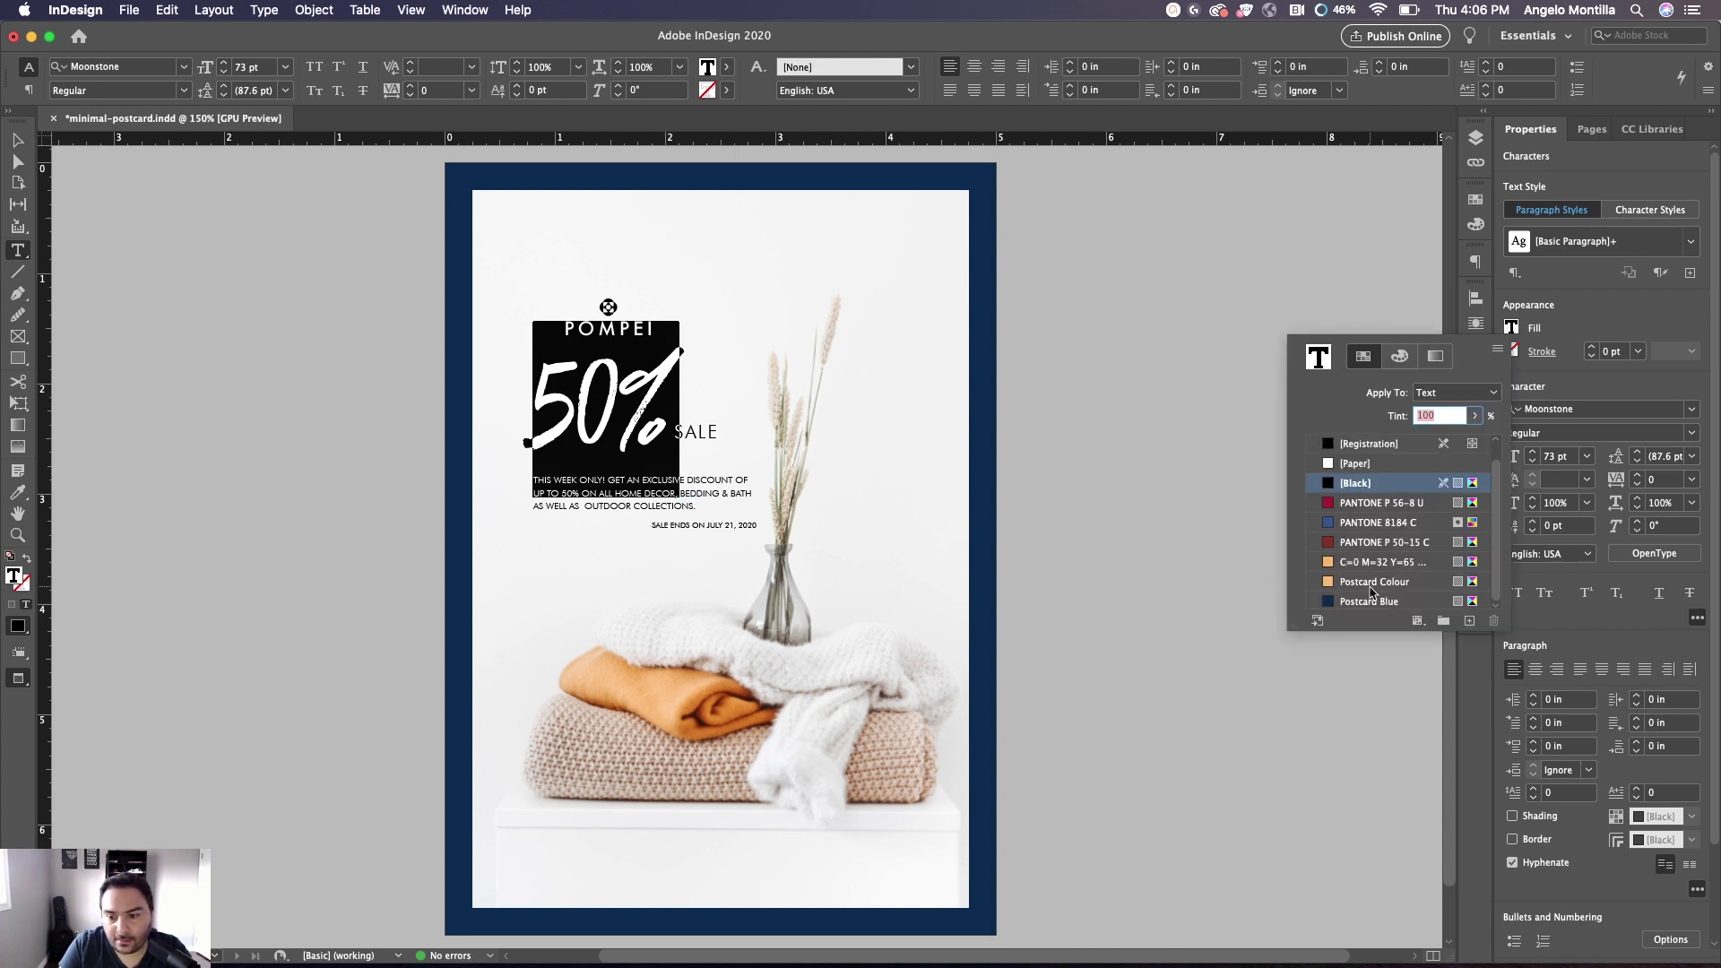
left_click(1366, 601)
Colour the word "SALE" with the Postcard Blue swatch and place the text cursor in the discount description paragraph
left_click(689, 431)
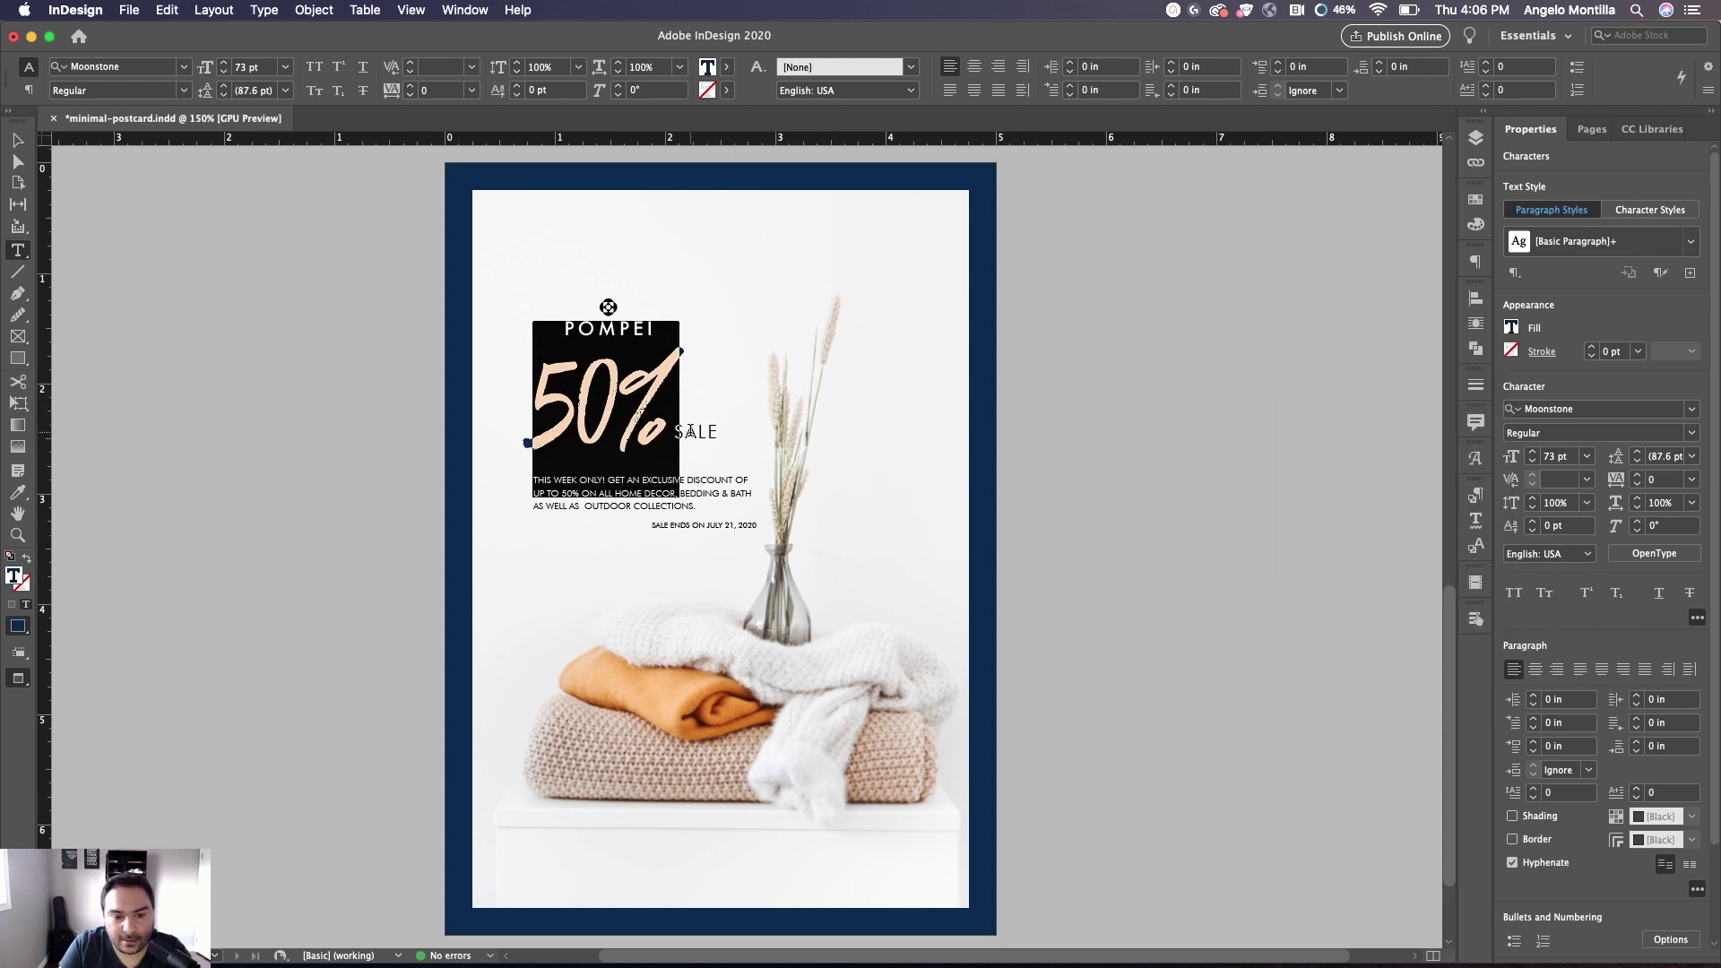
double_click(695, 432)
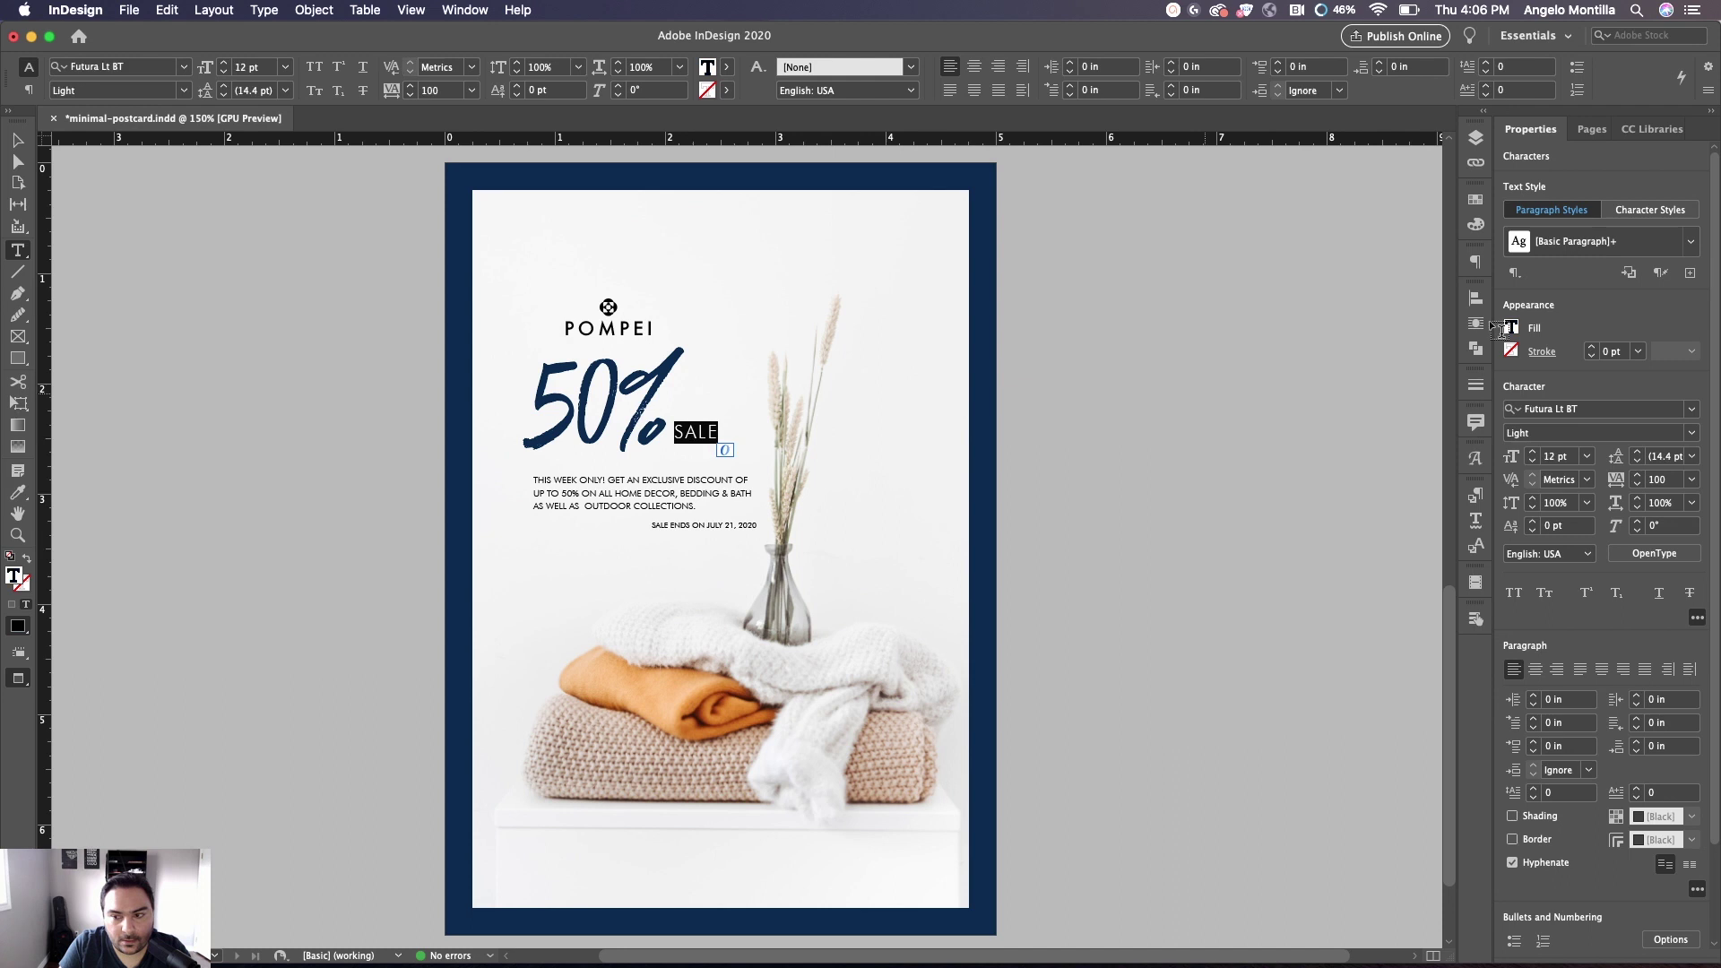
left_click(1481, 202)
left_click(1319, 426)
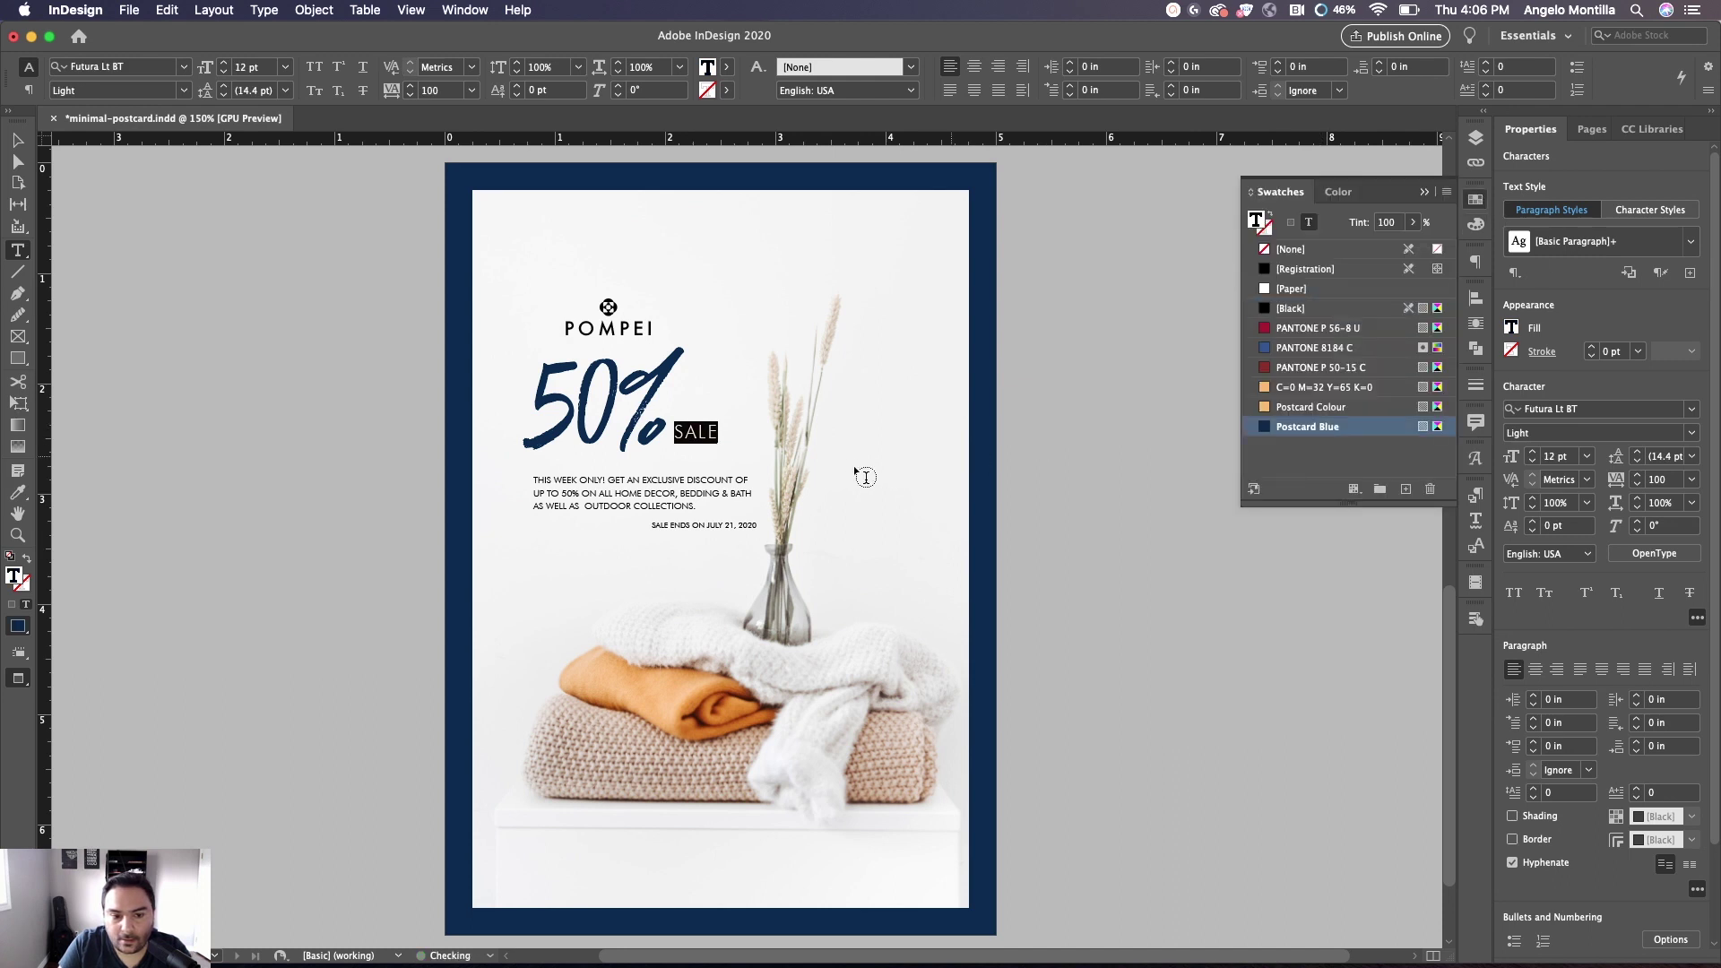
left_click(695, 483)
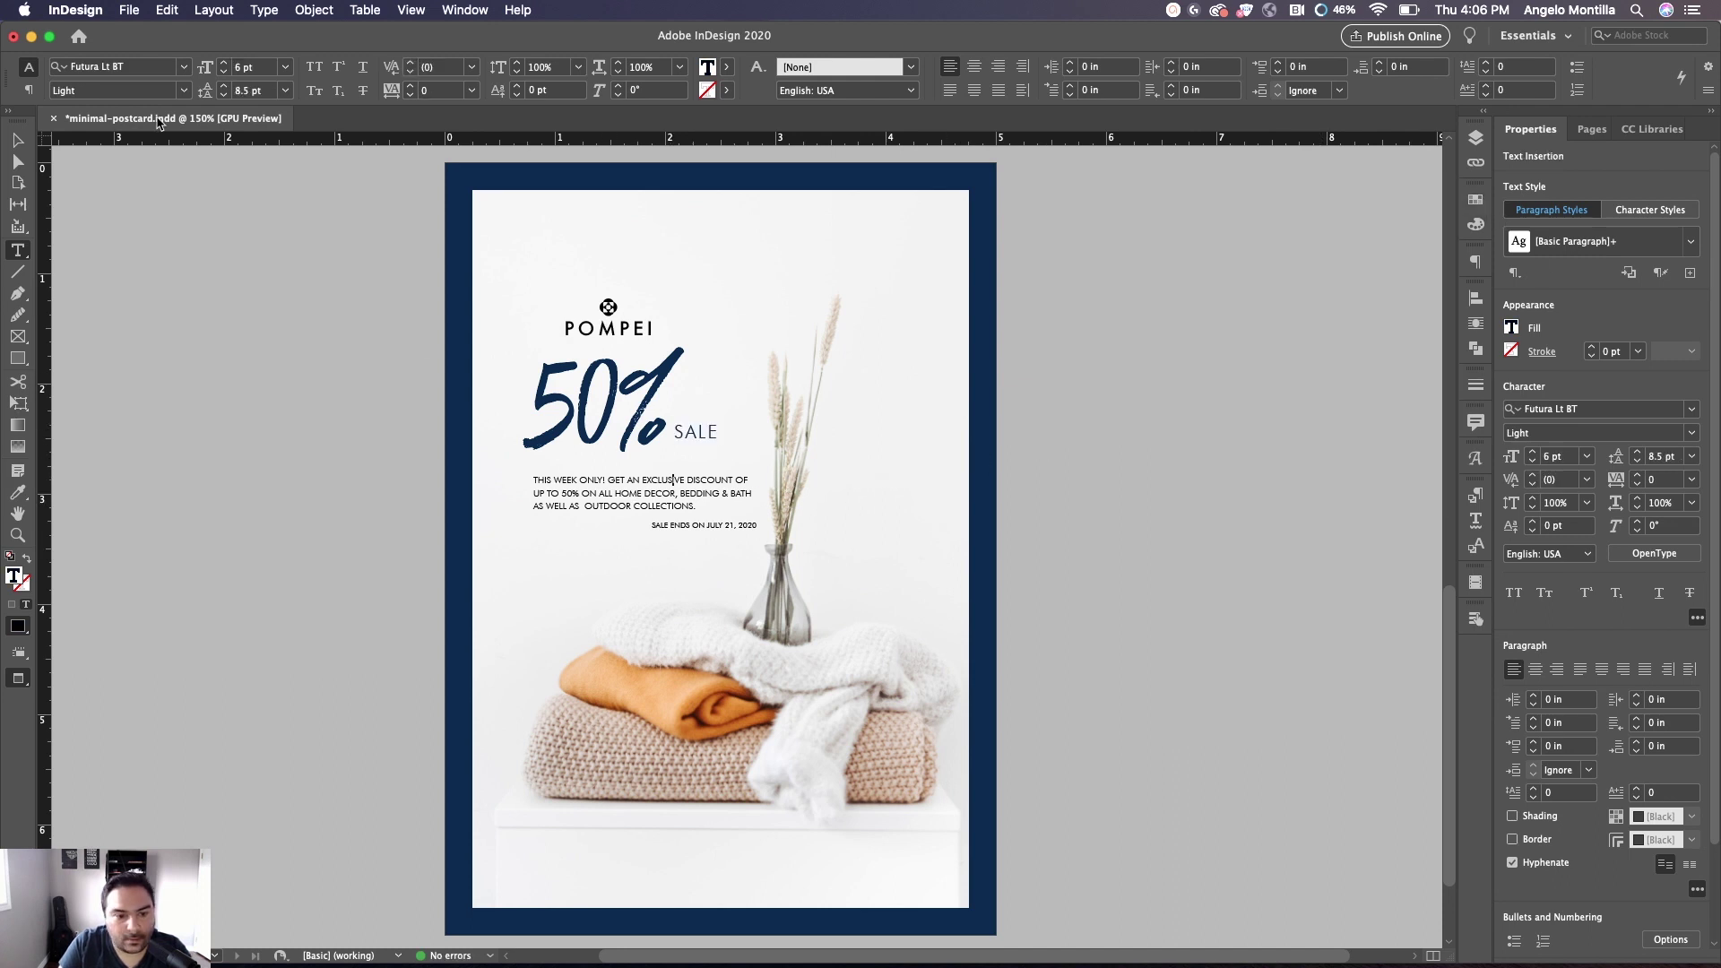
Select the blue frame together with the 50%, SALE, description and sale-date text frames on page 2 and copy them
left_click(17, 140)
left_click(1190, 547)
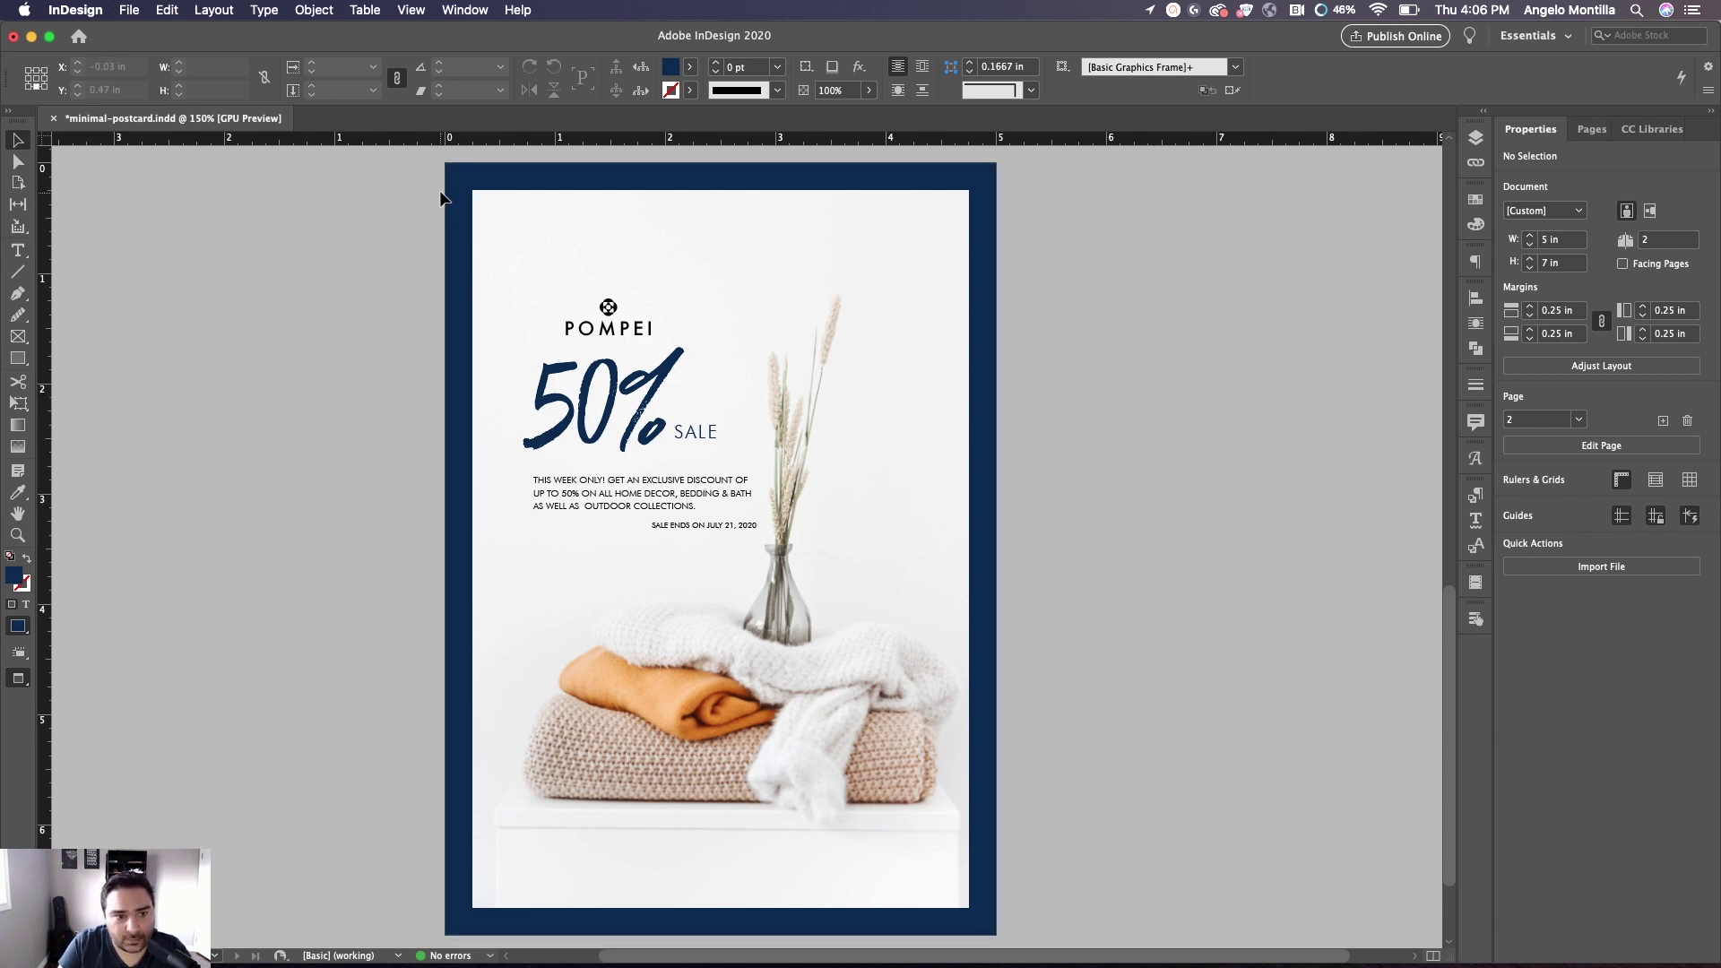
left_click(457, 249)
left_click_drag(407, 230, 699, 274)
left_click(591, 403, "shift")
left_click(699, 435, "shift")
left_click(717, 497, "shift")
left_click(716, 533, "shift")
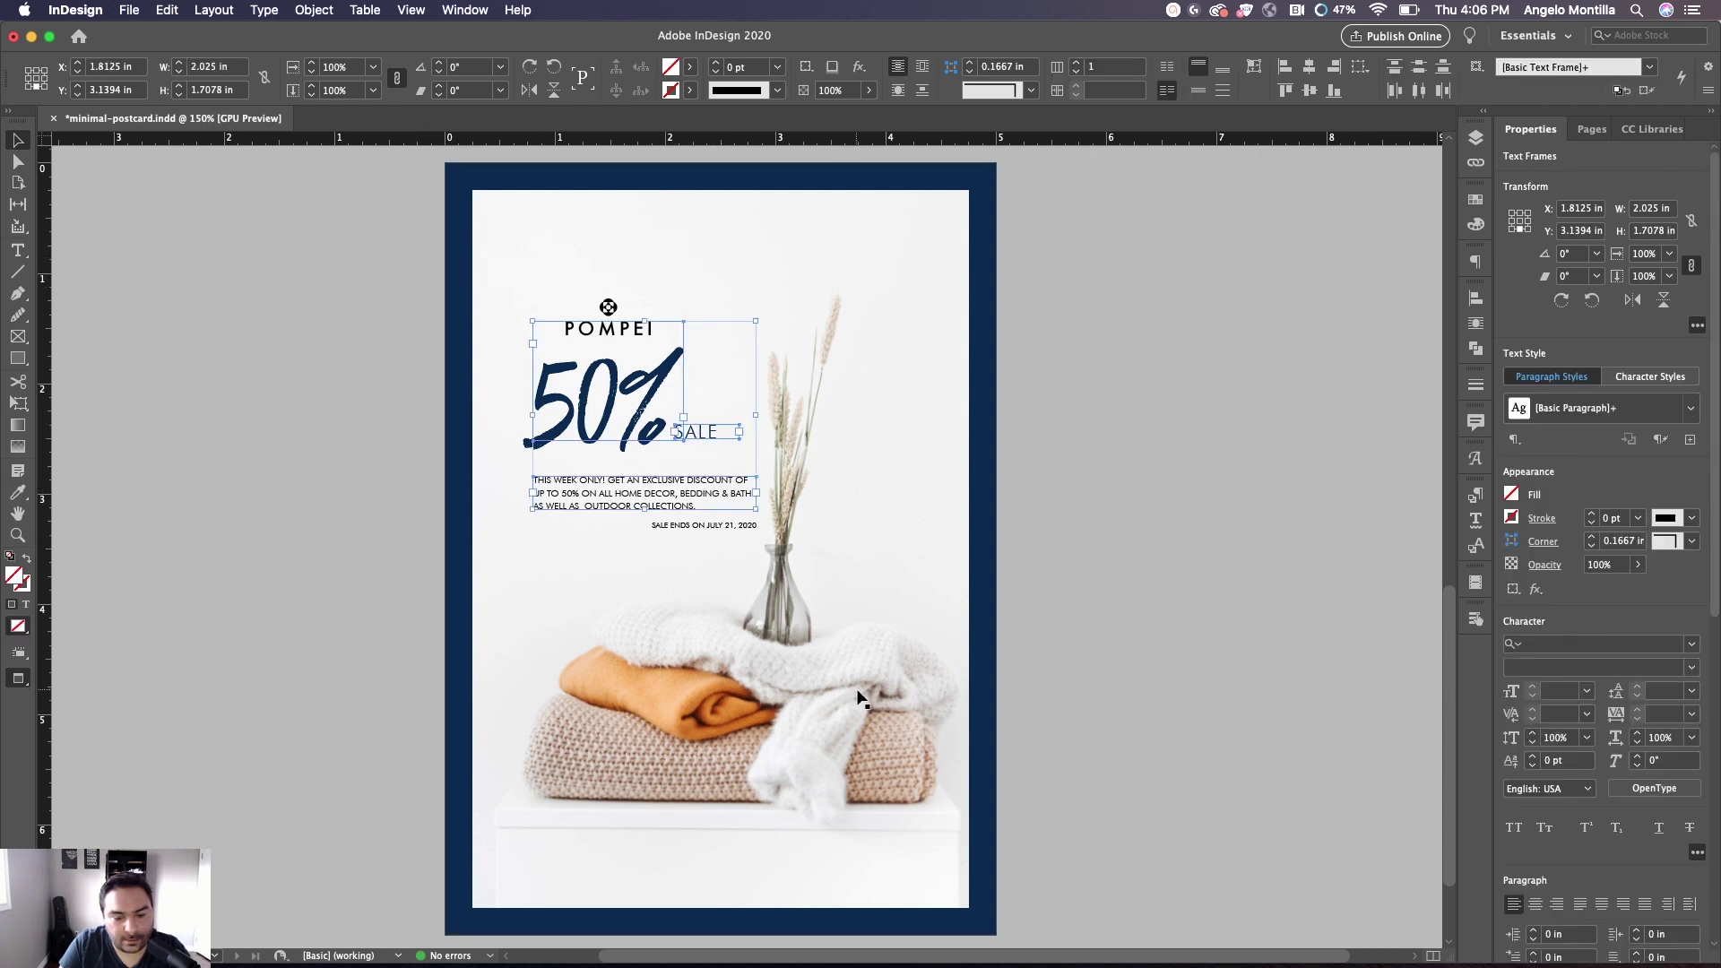
left_click(726, 527)
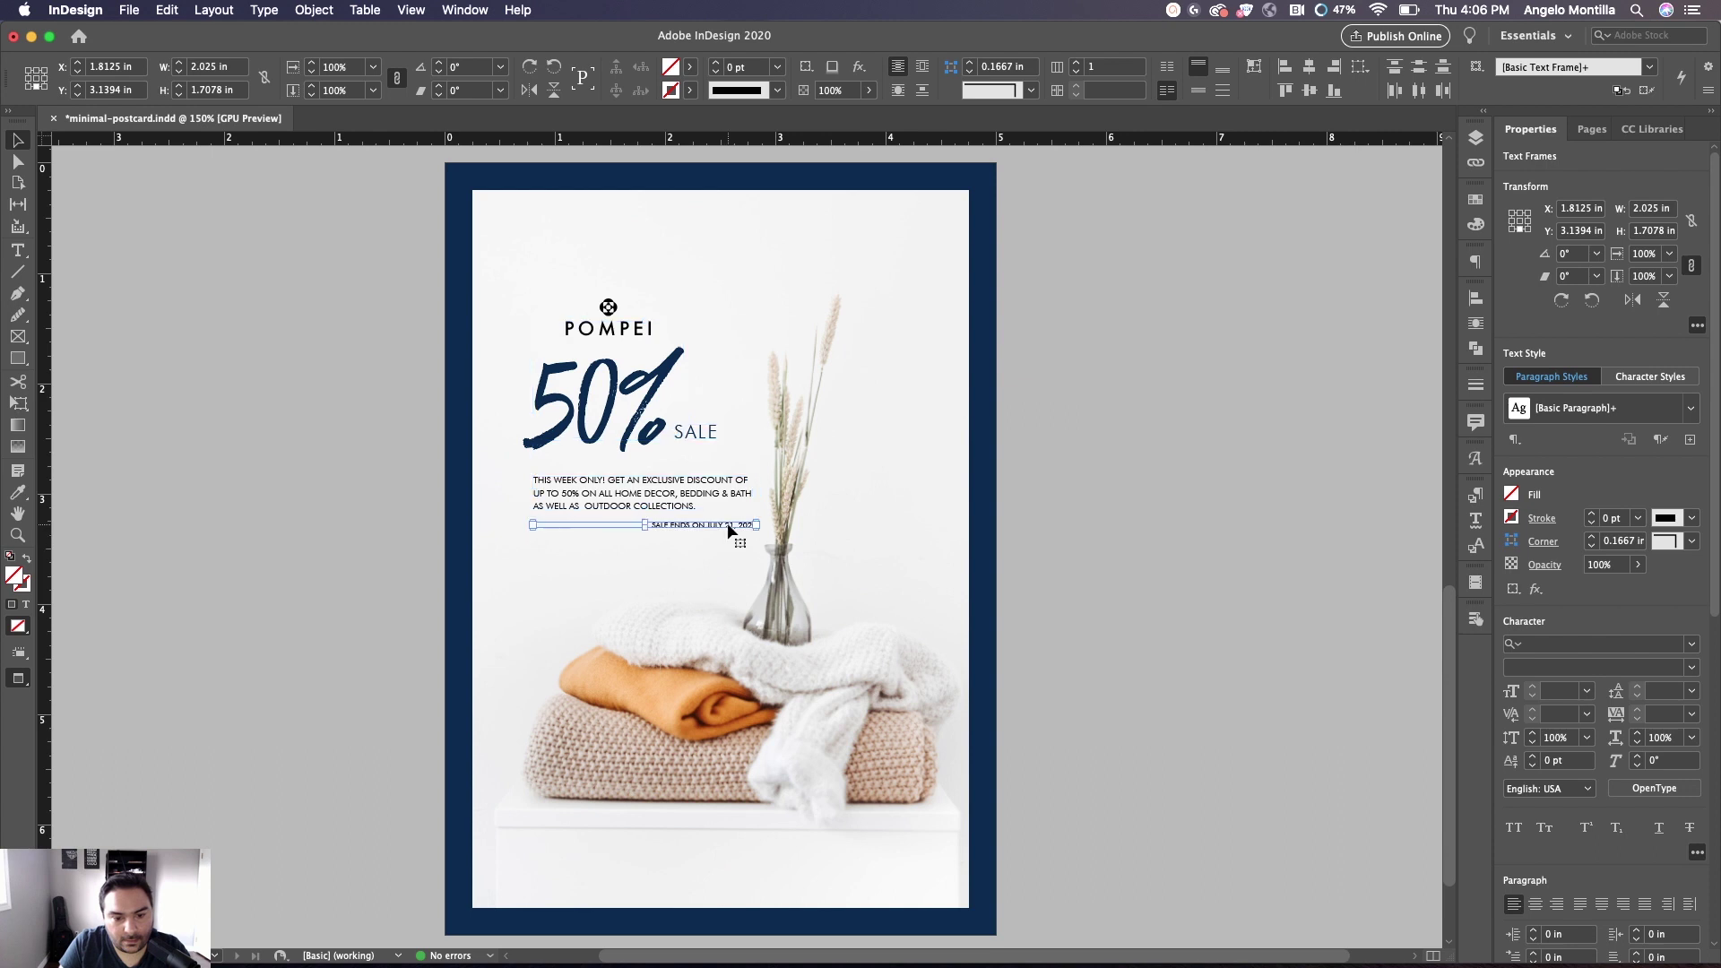
left_click_drag(409, 382, 1083, 878)
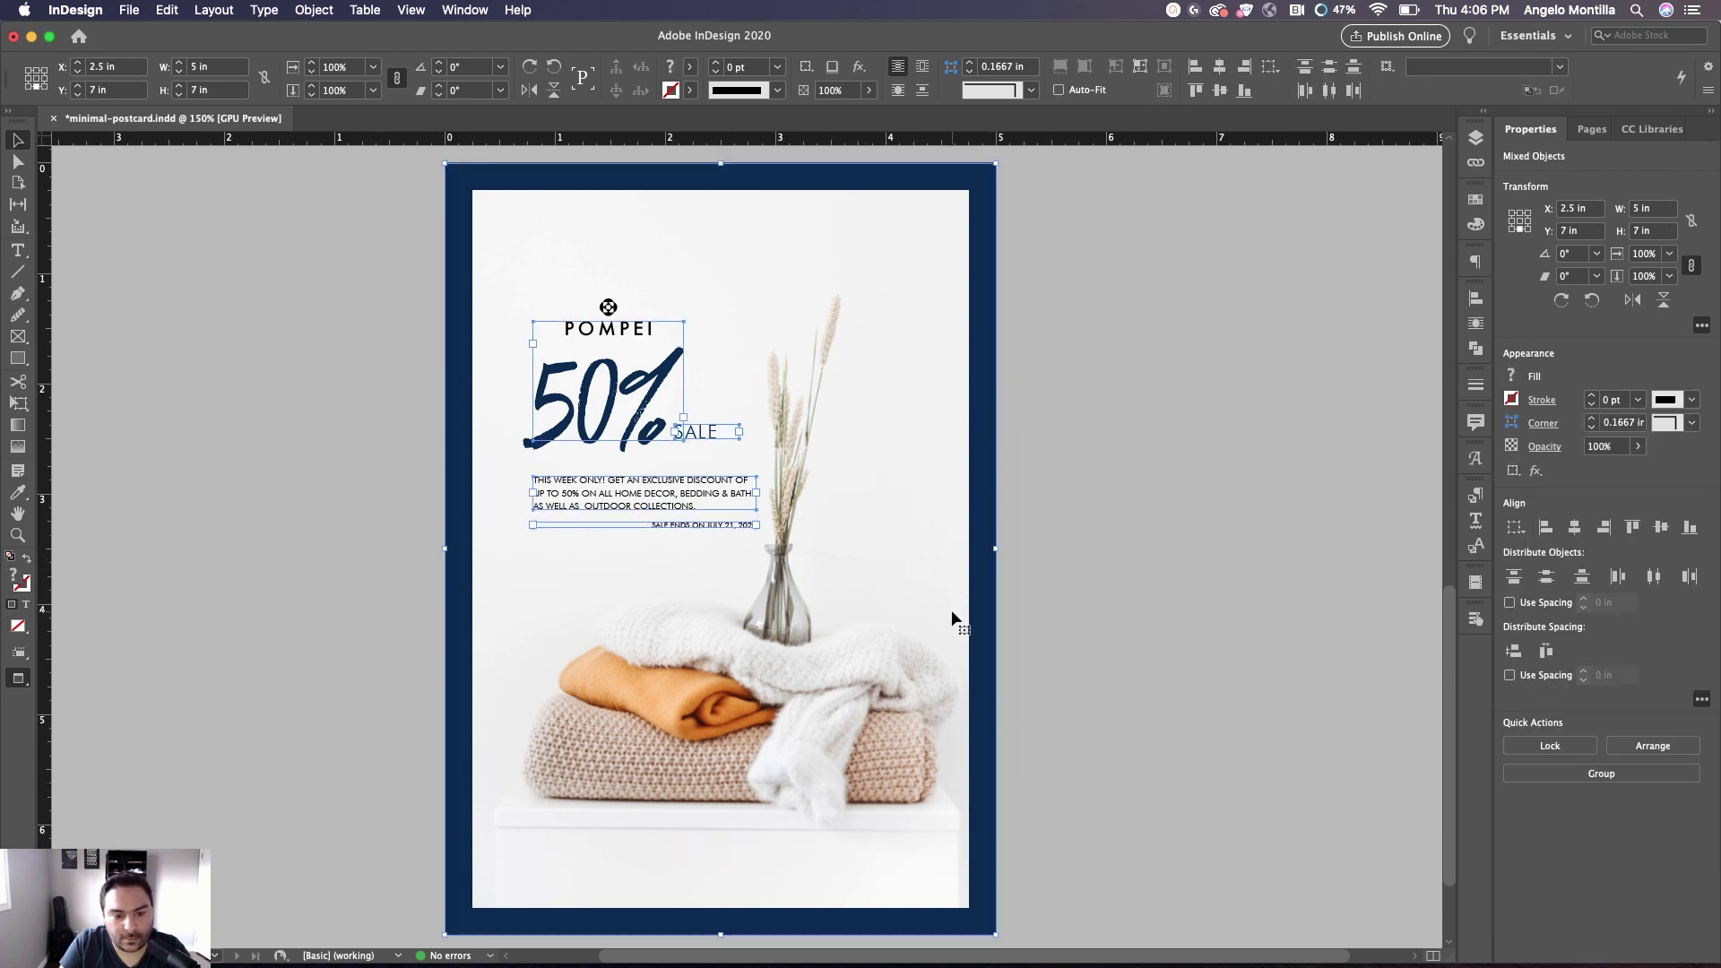
scroll(983, 632, "down", 3)
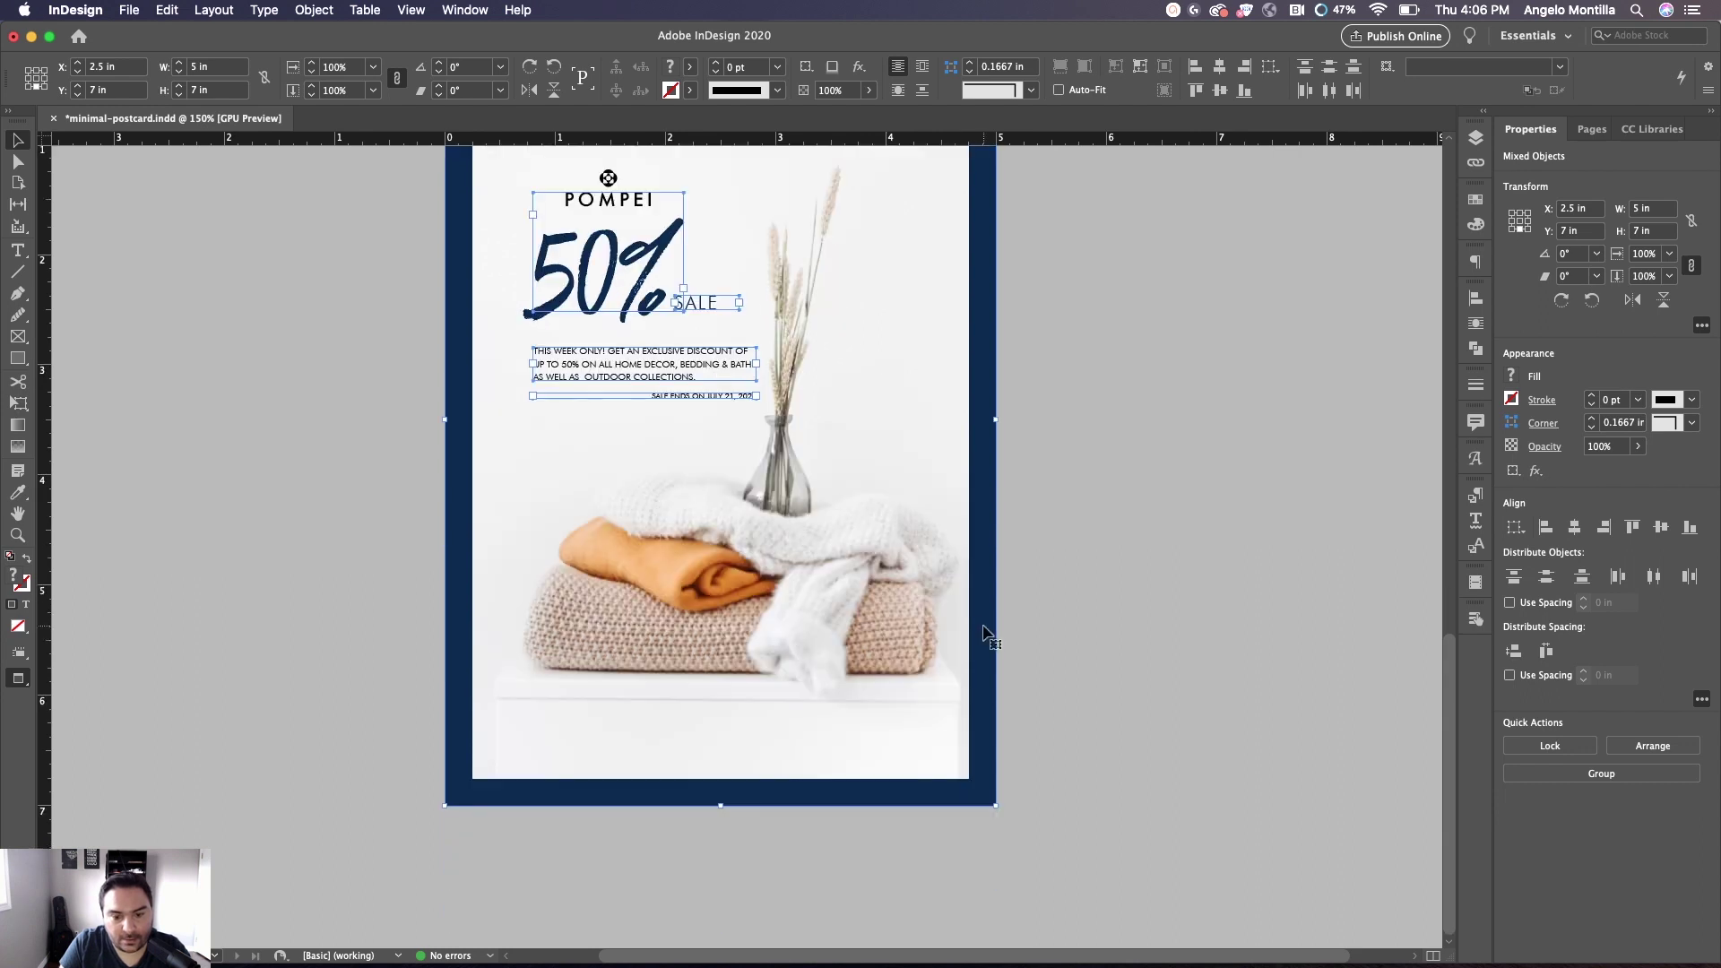
Add a page 3, paste the copied objects onto it and move them so the blue frame aligns with the page edges
left_click(1592, 130)
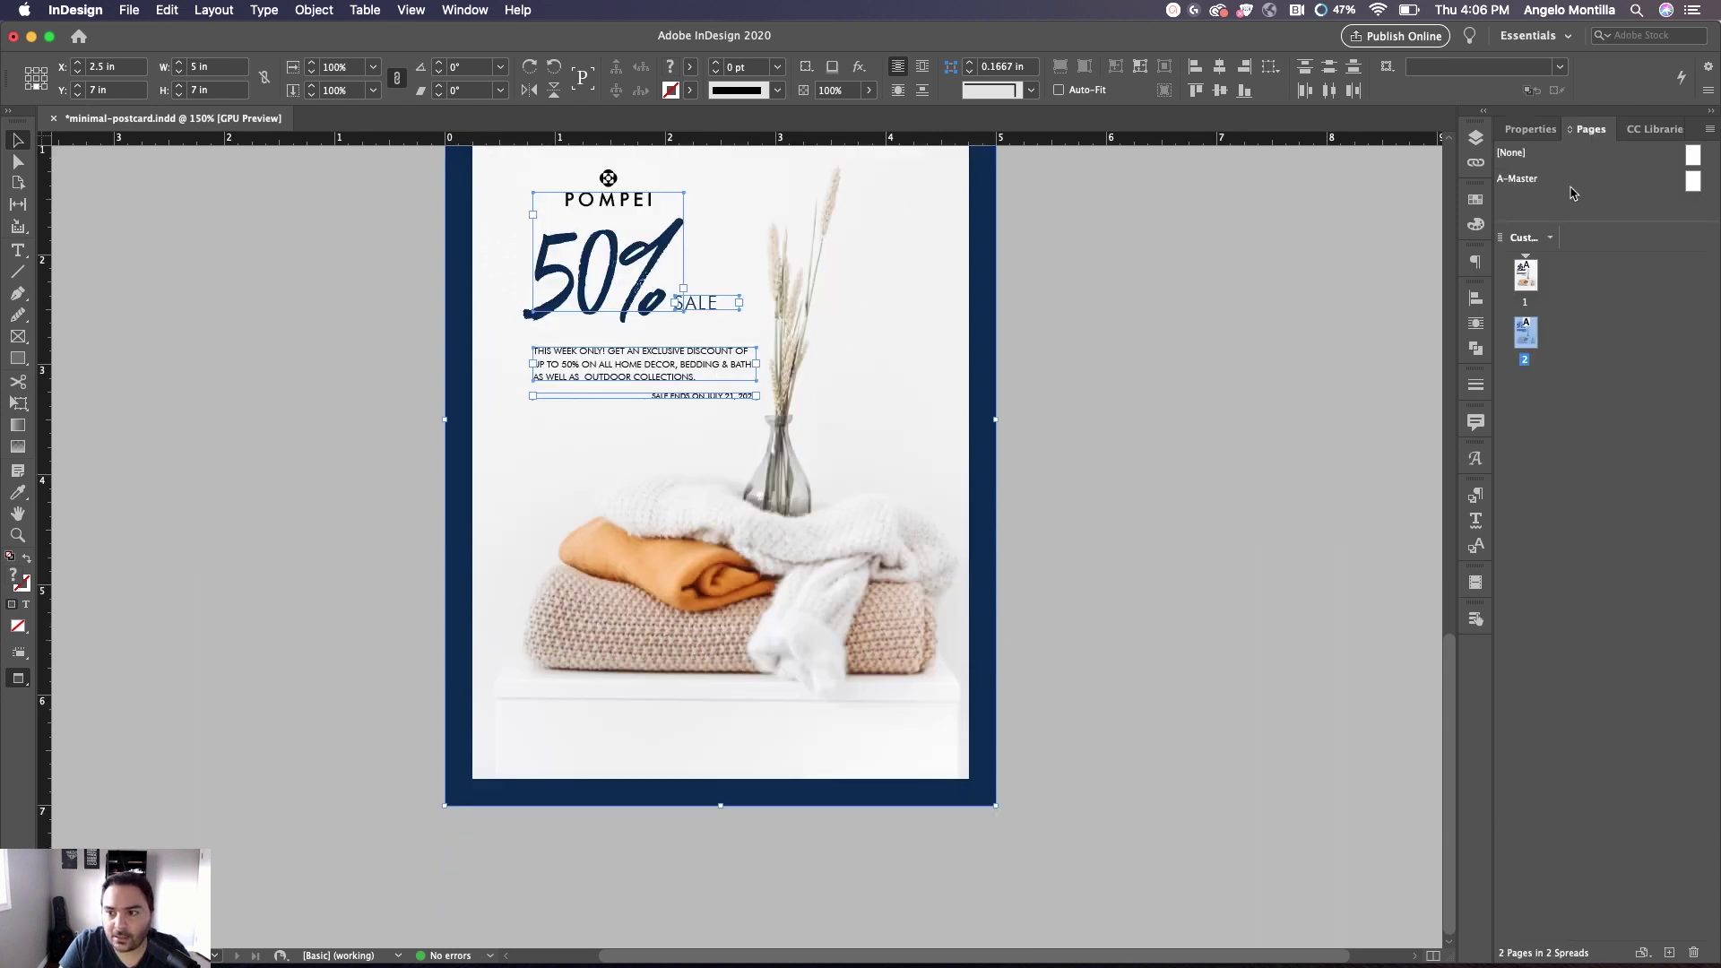
left_click(1668, 953)
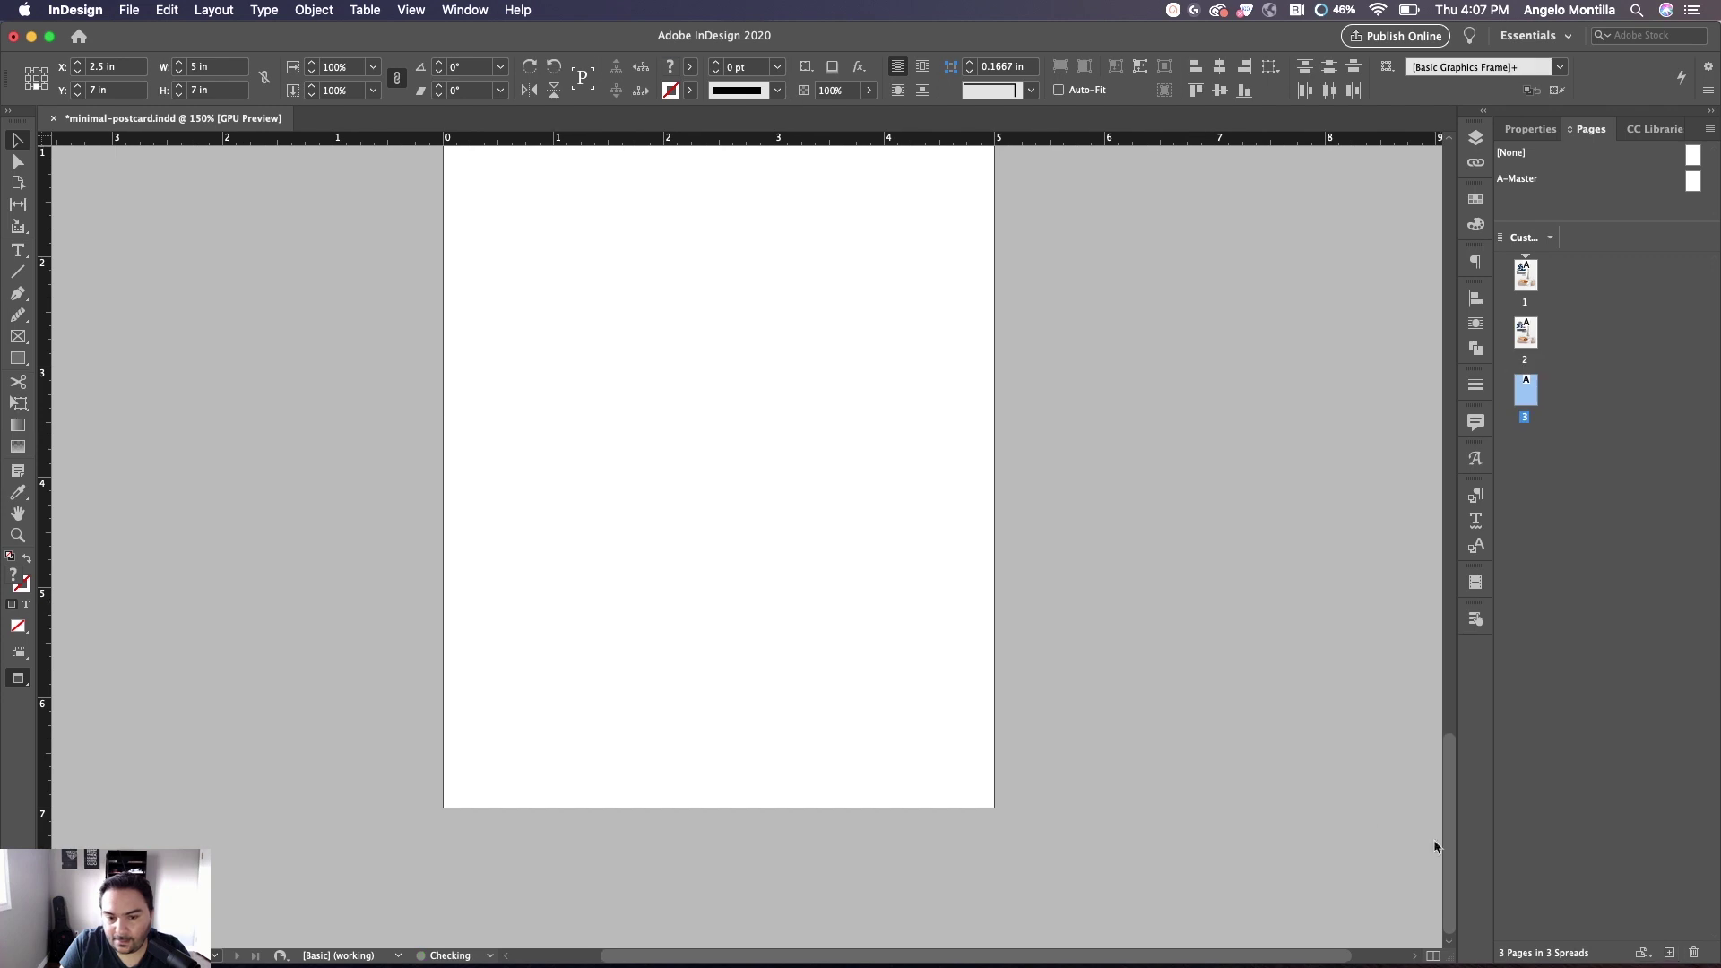
key("super+v")
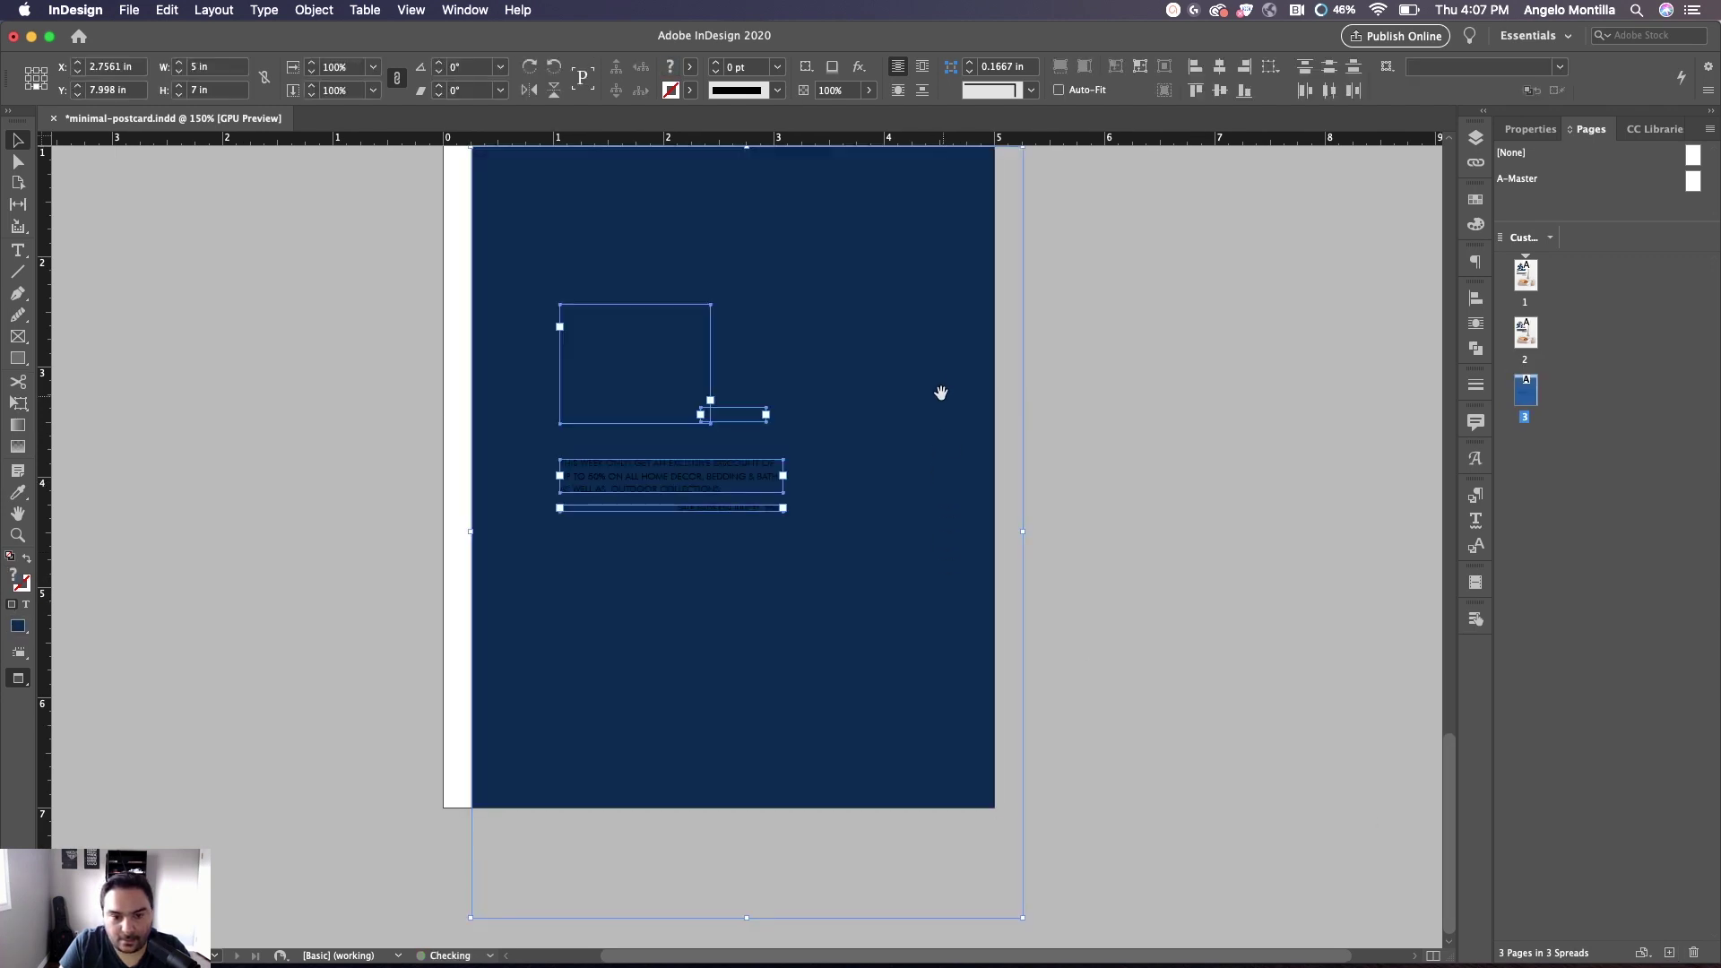
left_click_drag(941, 394, 974, 592)
left_click_drag(929, 474, 907, 358)
left_click(1114, 447)
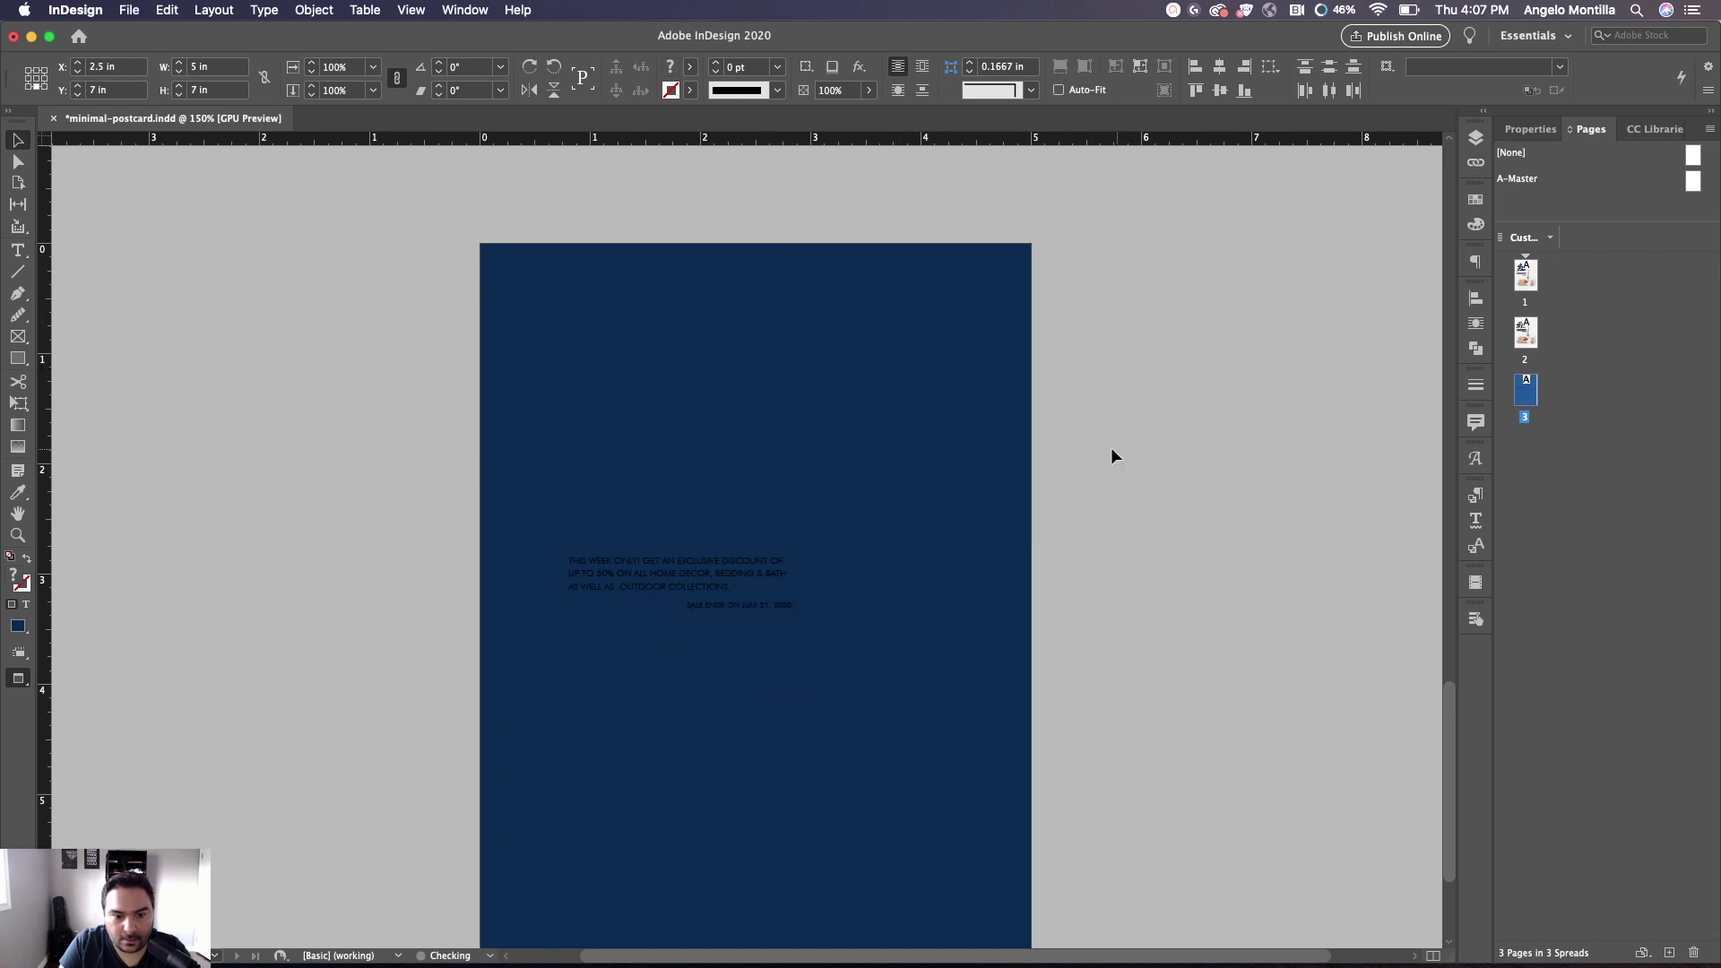
left_click(664, 478)
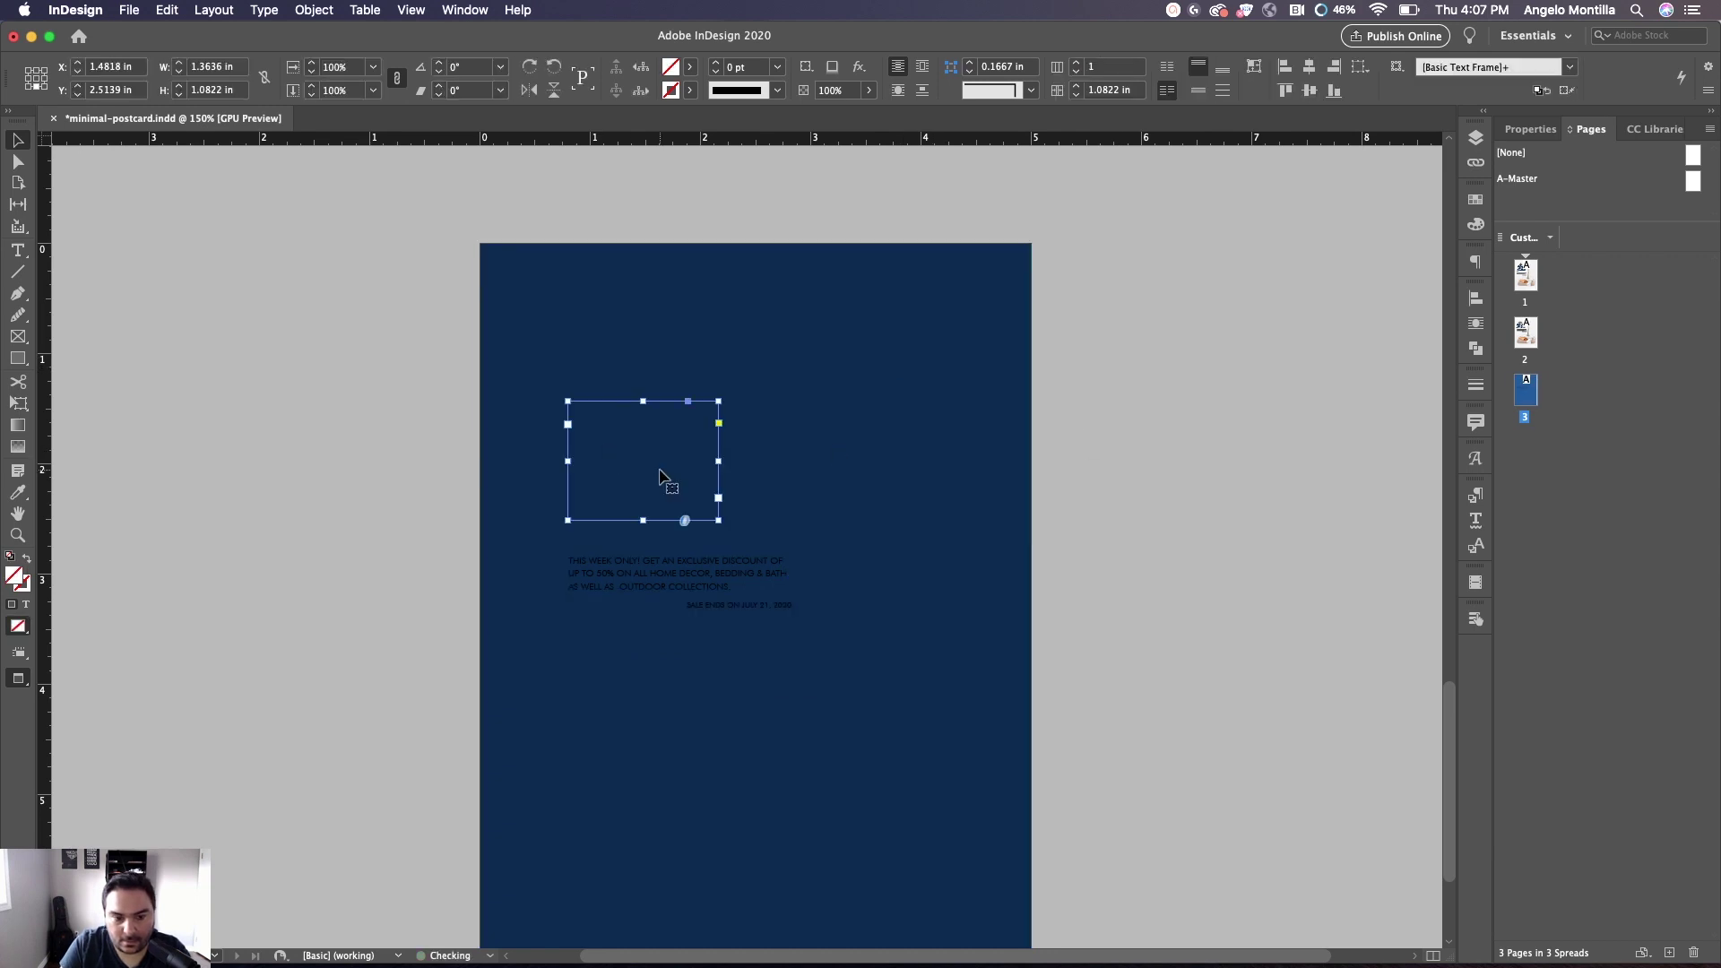
left_click(1225, 572)
left_click(686, 483)
left_click(1097, 484)
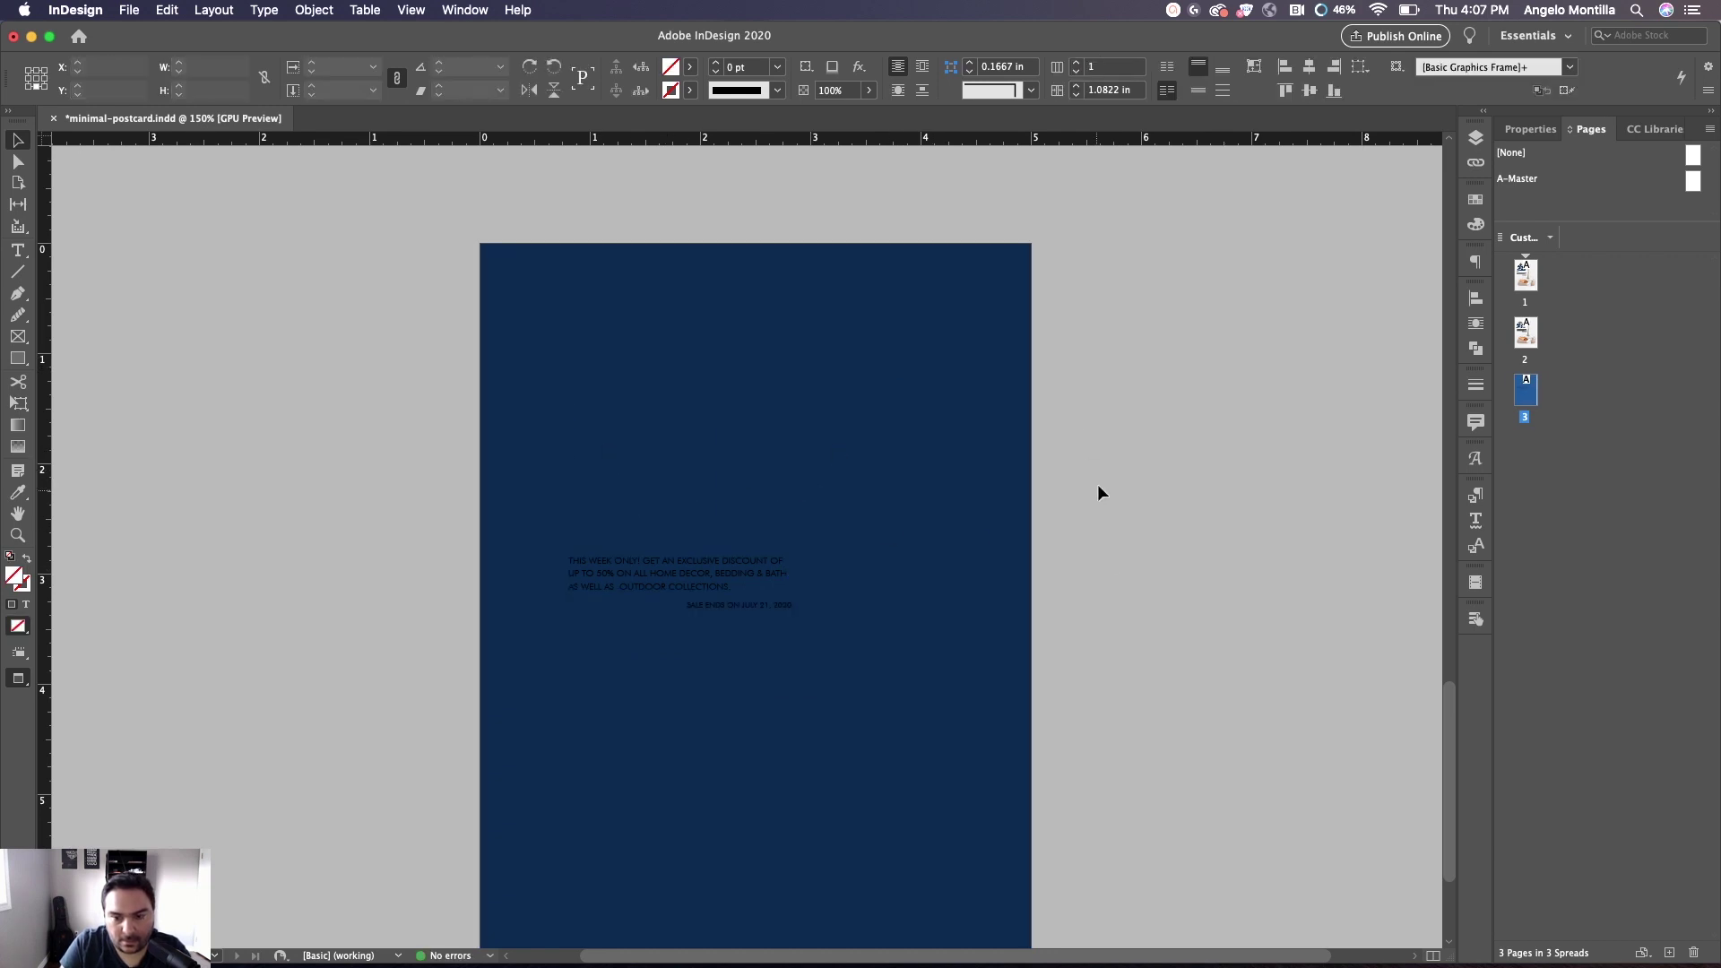
Group the POMPEI icon and wordmark into one logo on page 2
scroll(1117, 657, "up", 10)
left_click_drag(998, 554, 999, 563)
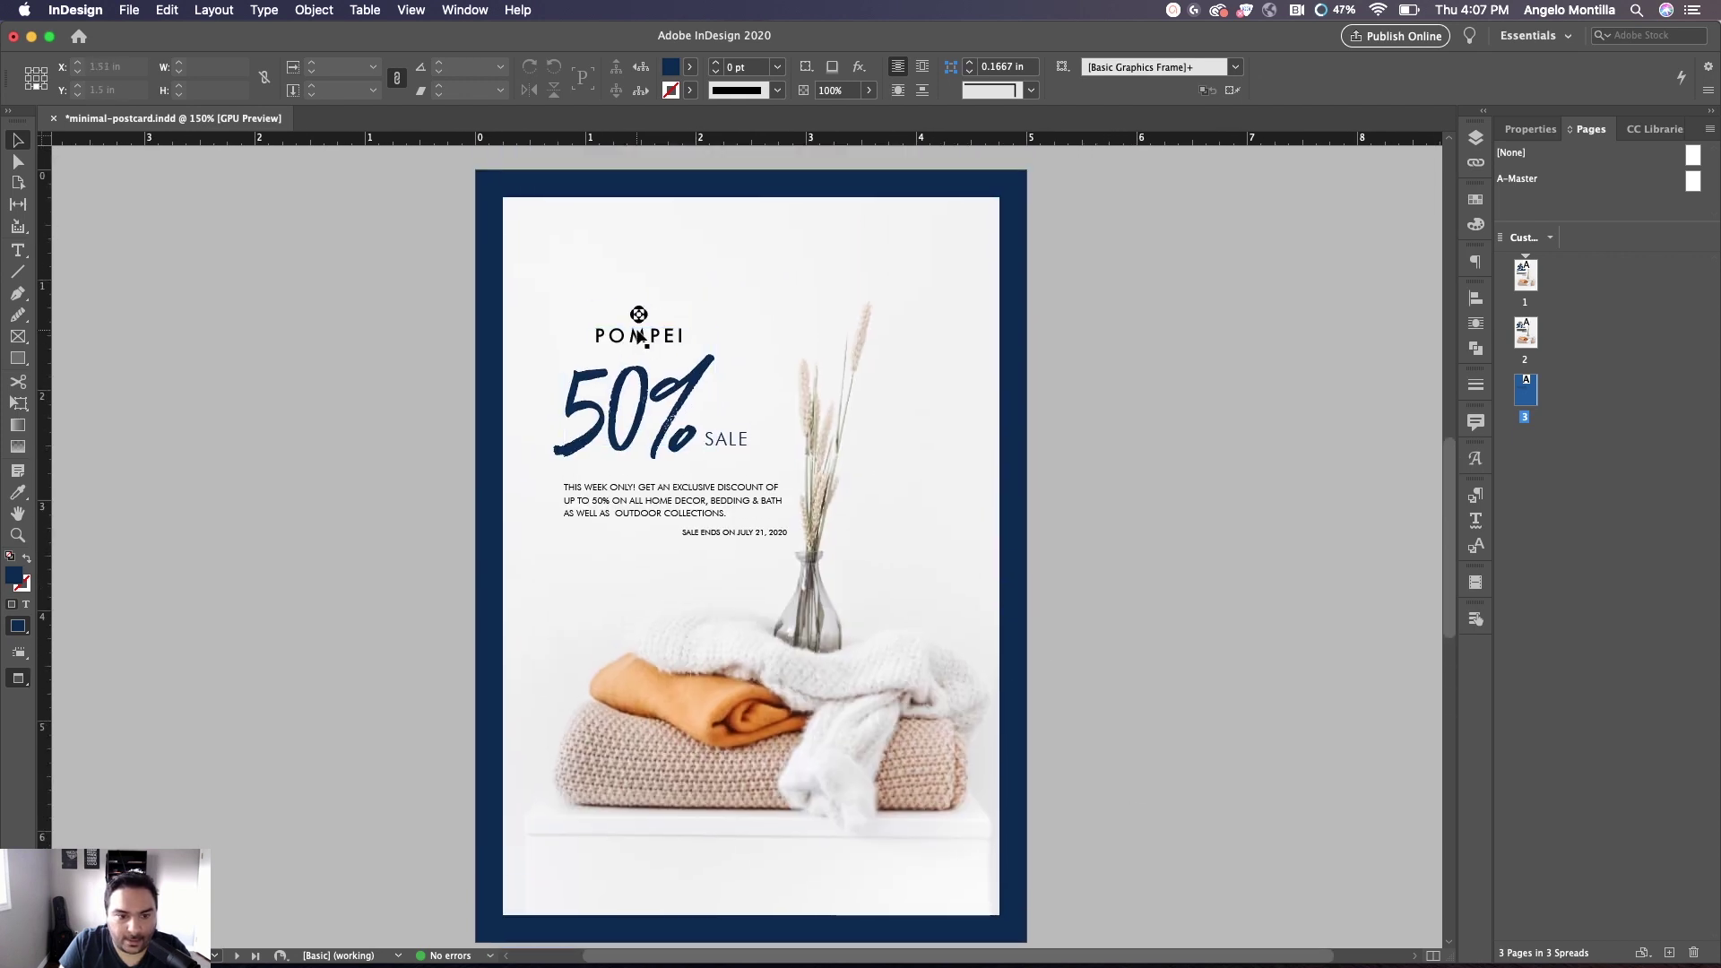
left_click(644, 337)
left_click(640, 316)
left_click(640, 340, "shift")
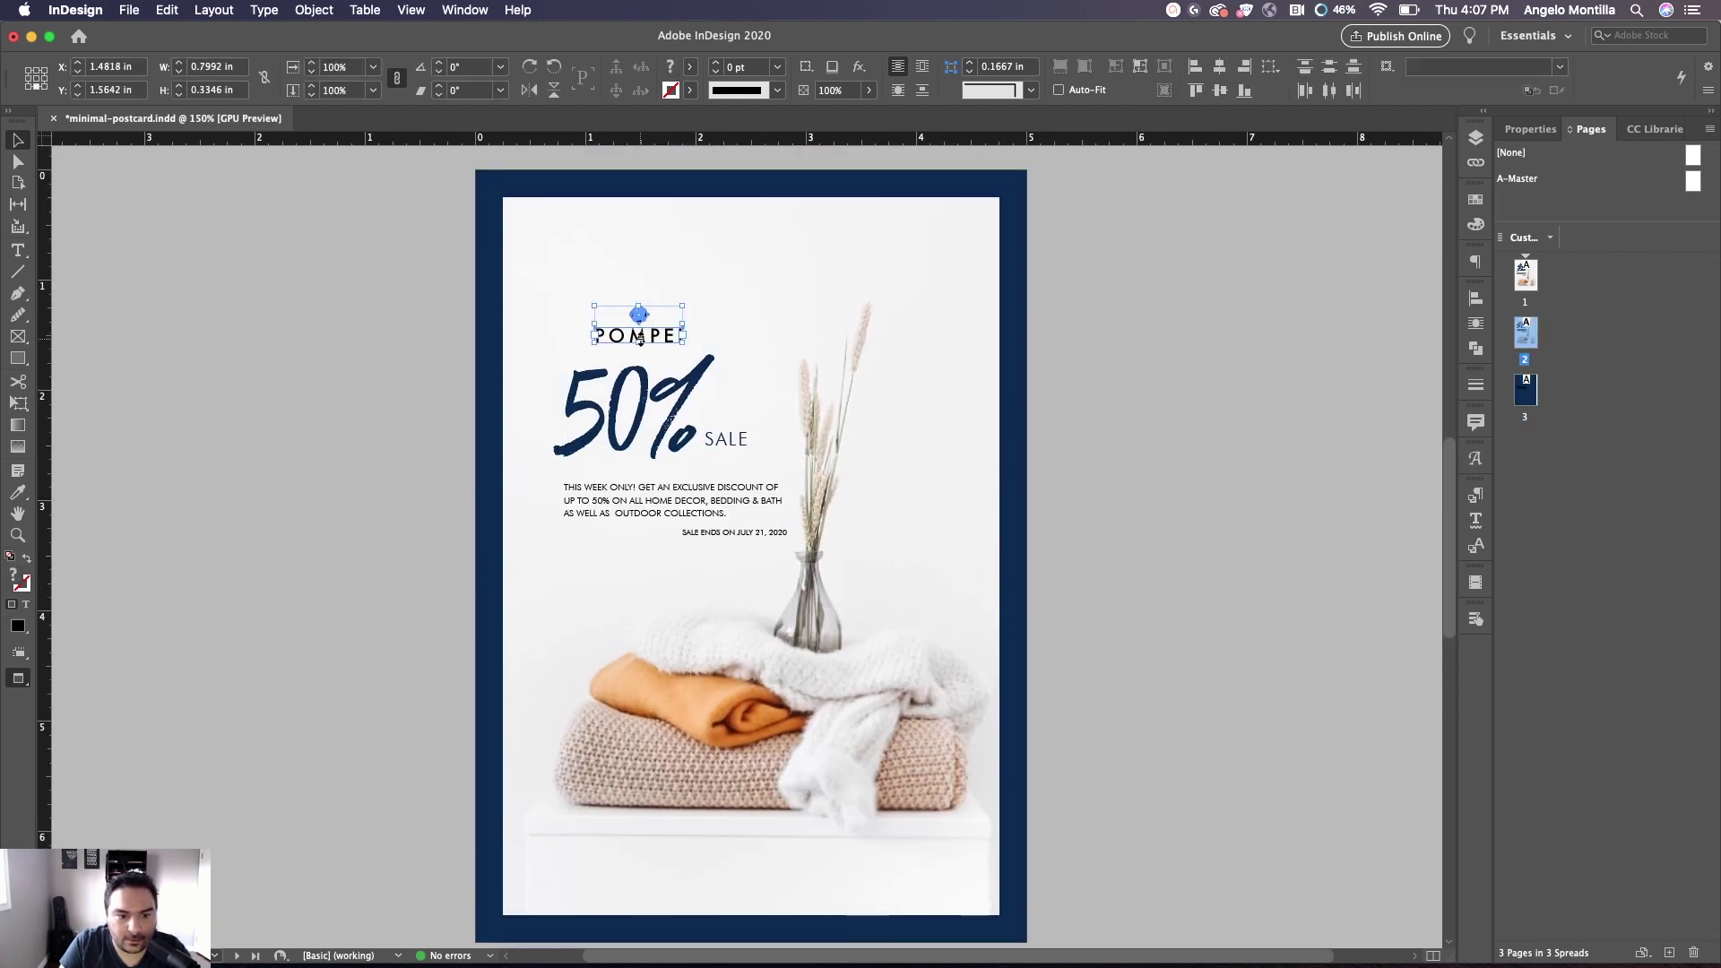
key("super+g")
Unlock the main_image.jpg object on page 2
left_click(862, 358)
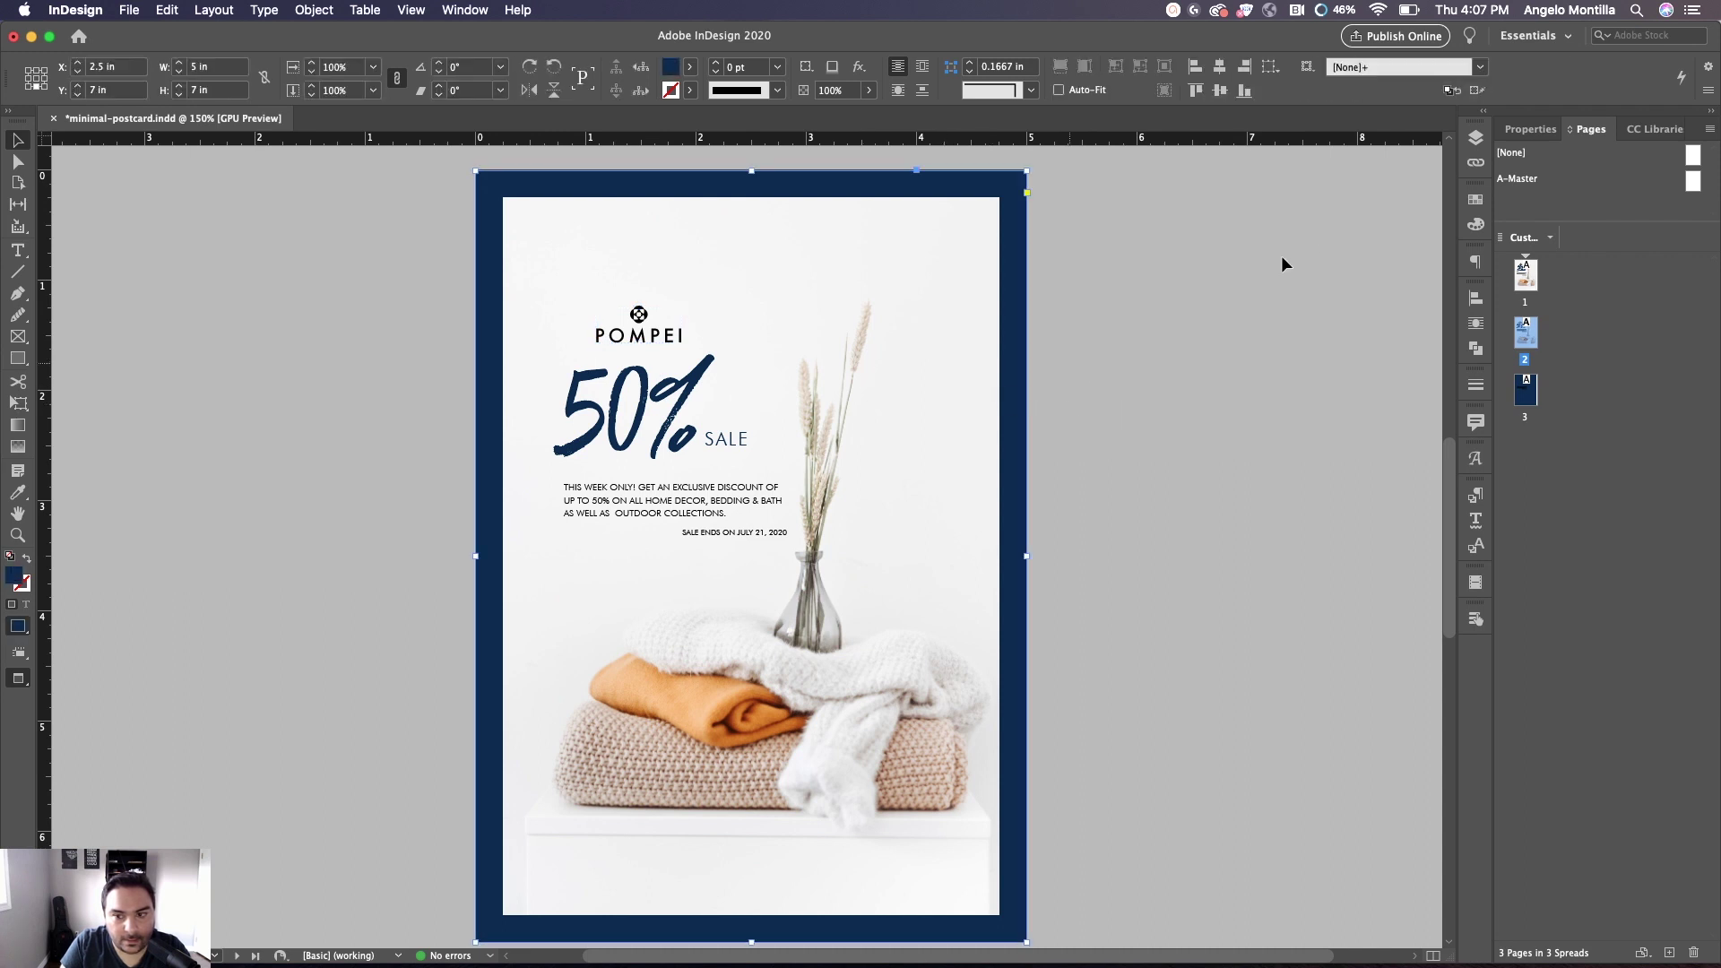
left_click(1473, 142)
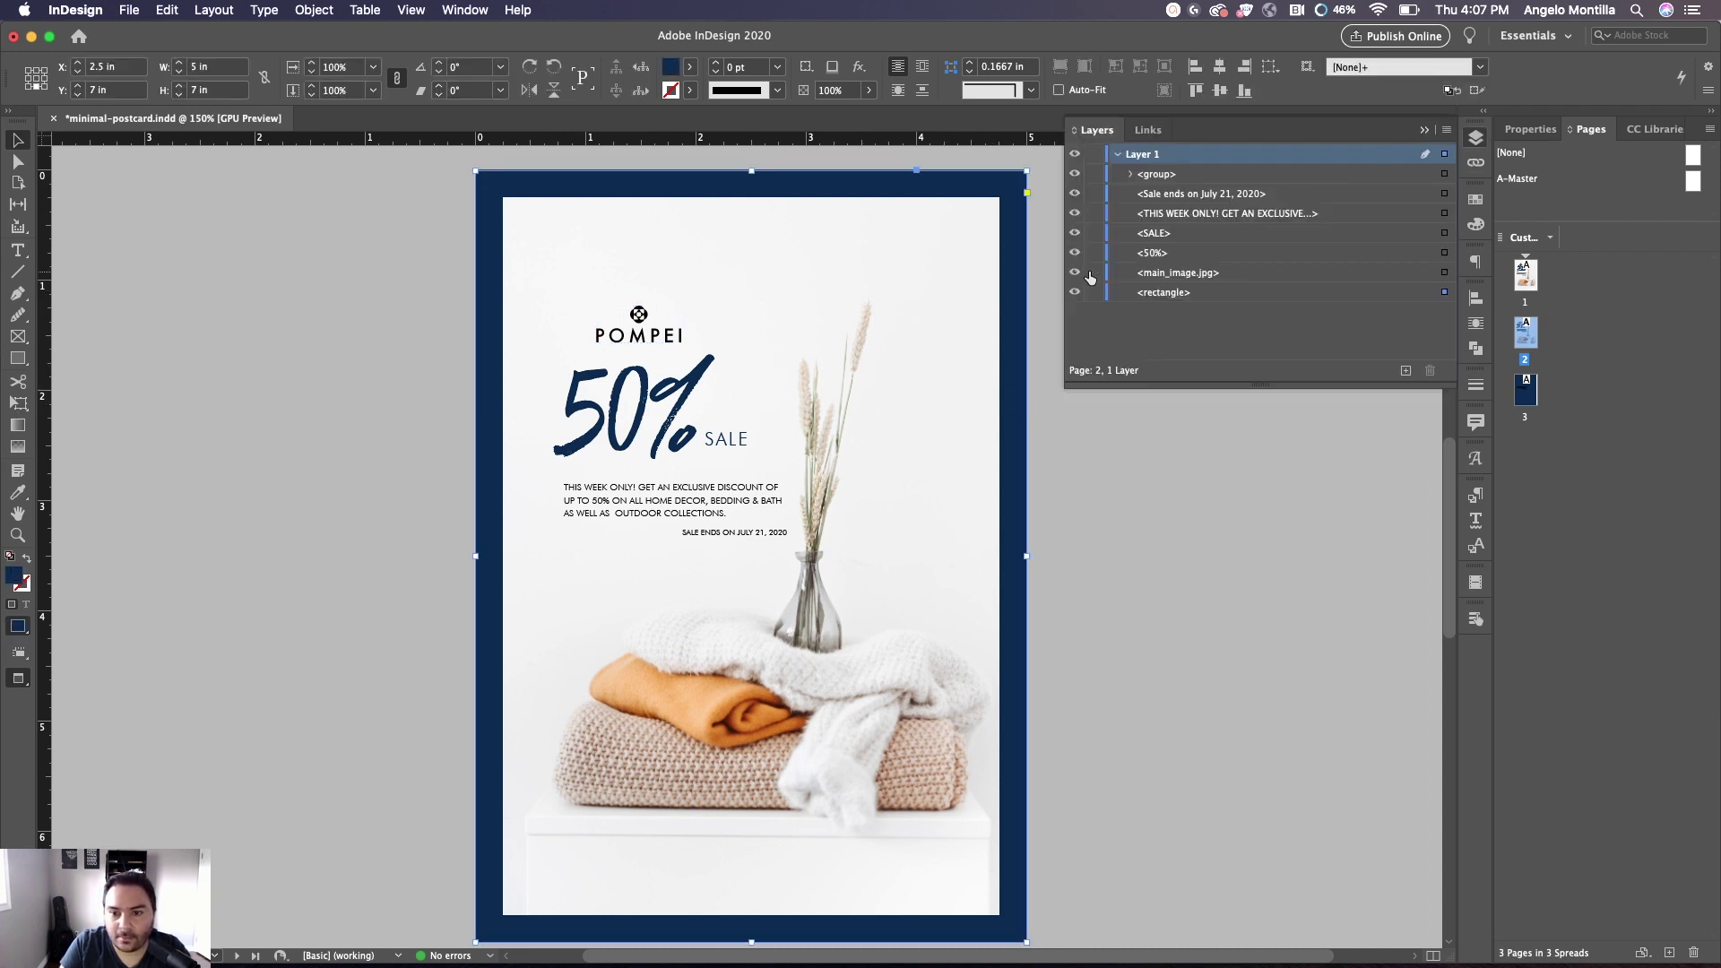
left_click(954, 399)
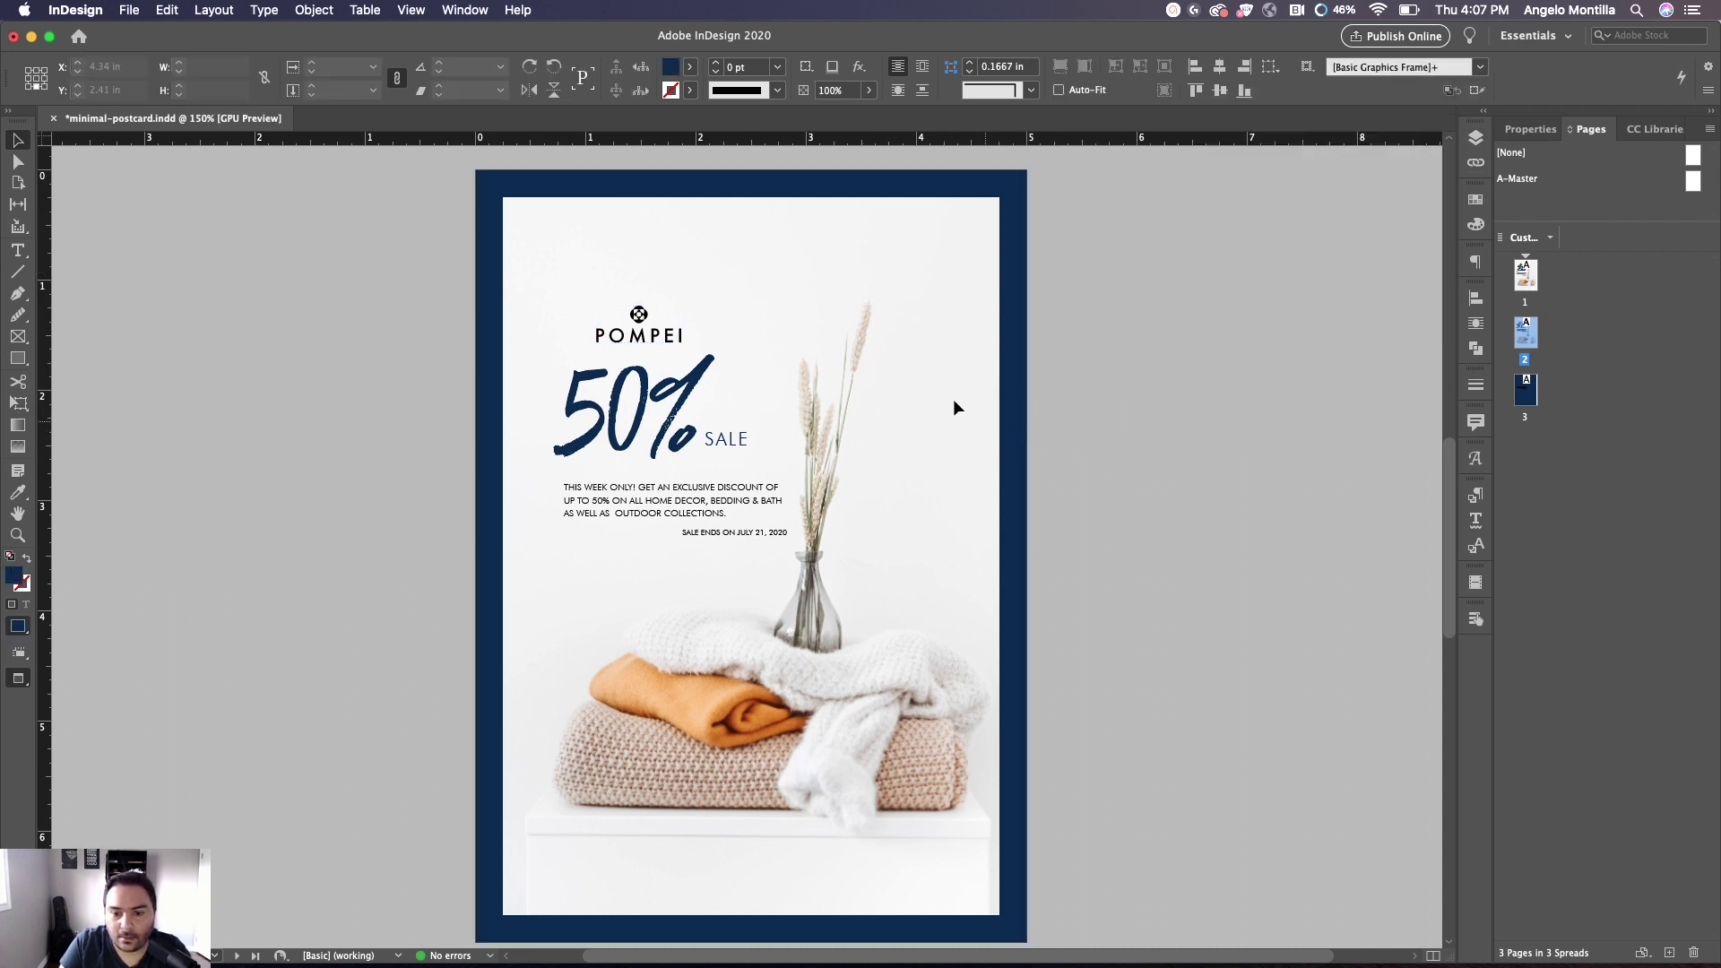
Select the main image together with the POMPEI logo group, copy both and go to page 3
left_click(643, 321, "shift")
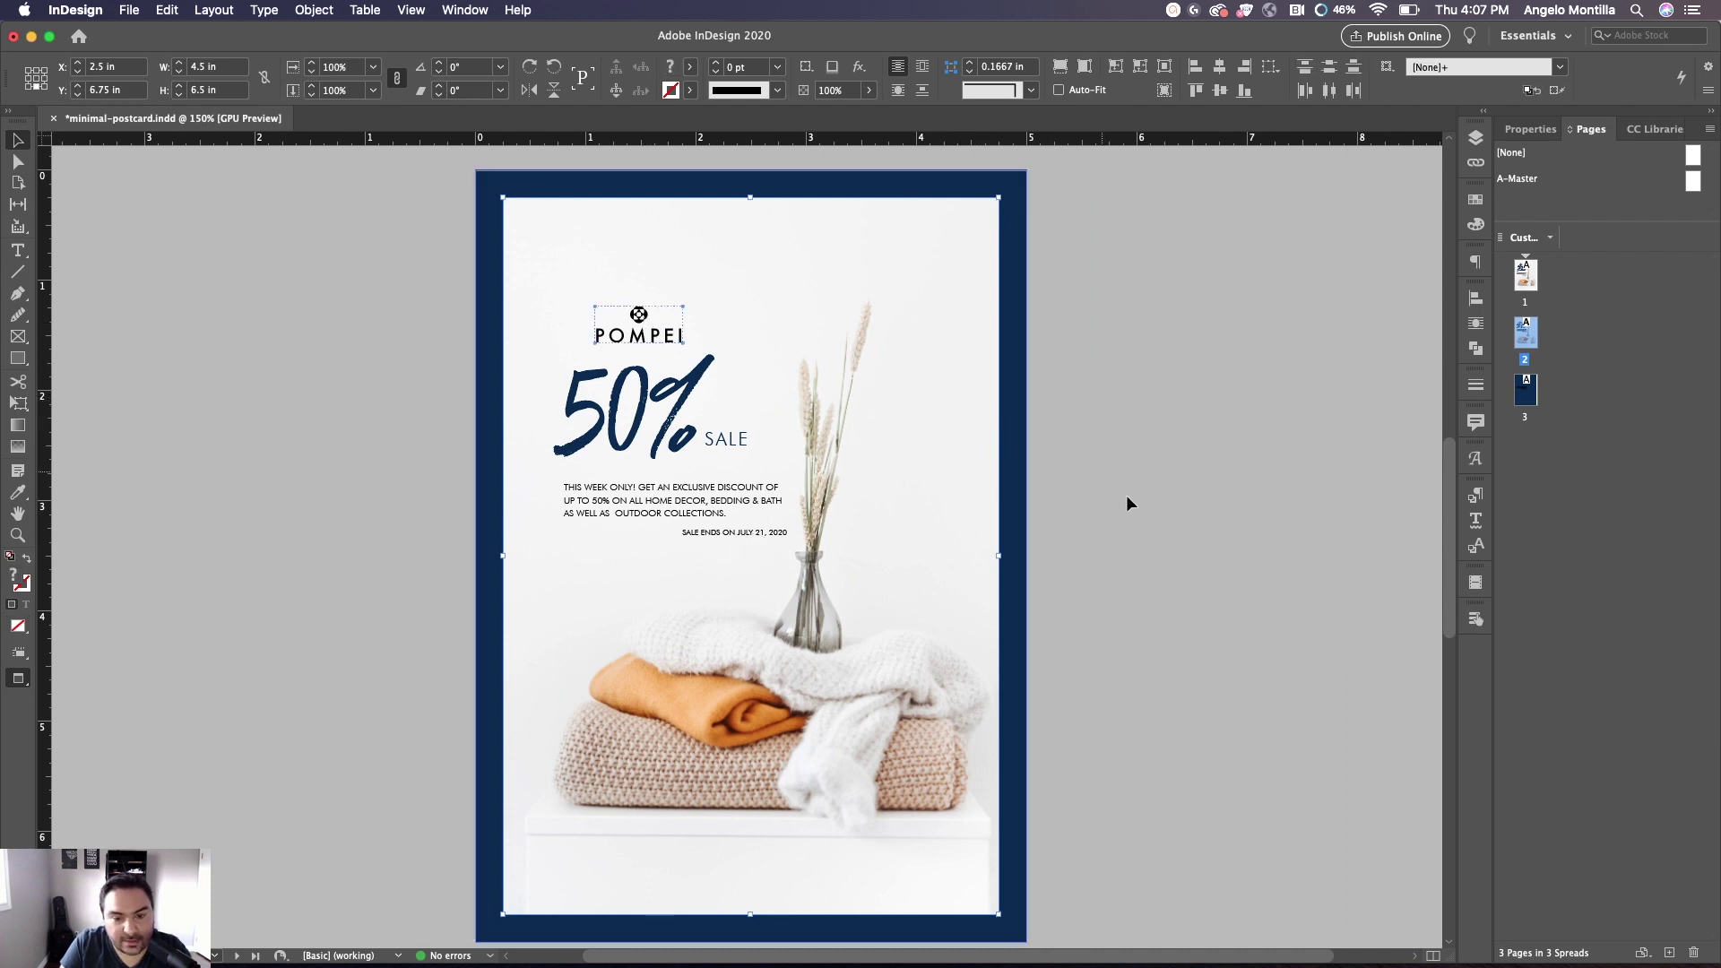
left_click(1176, 733)
left_click_drag(1176, 733, 1126, 192)
scroll(1099, 198, "down", 5)
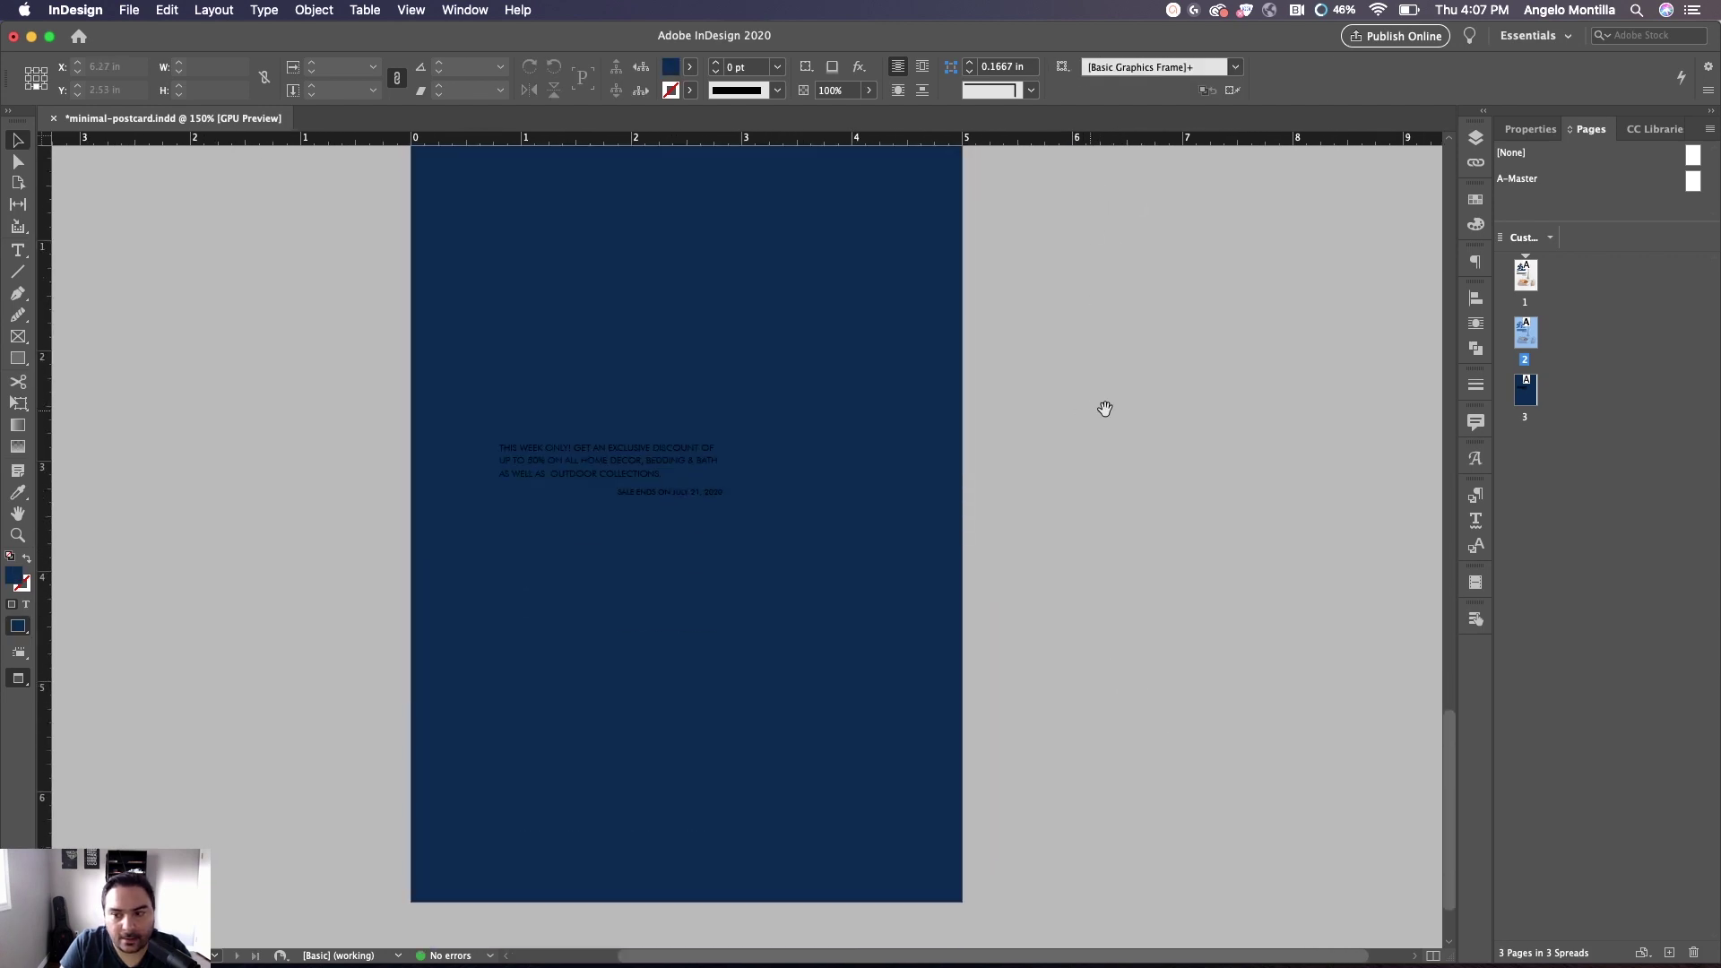
scroll(1100, 412, "up", 1)
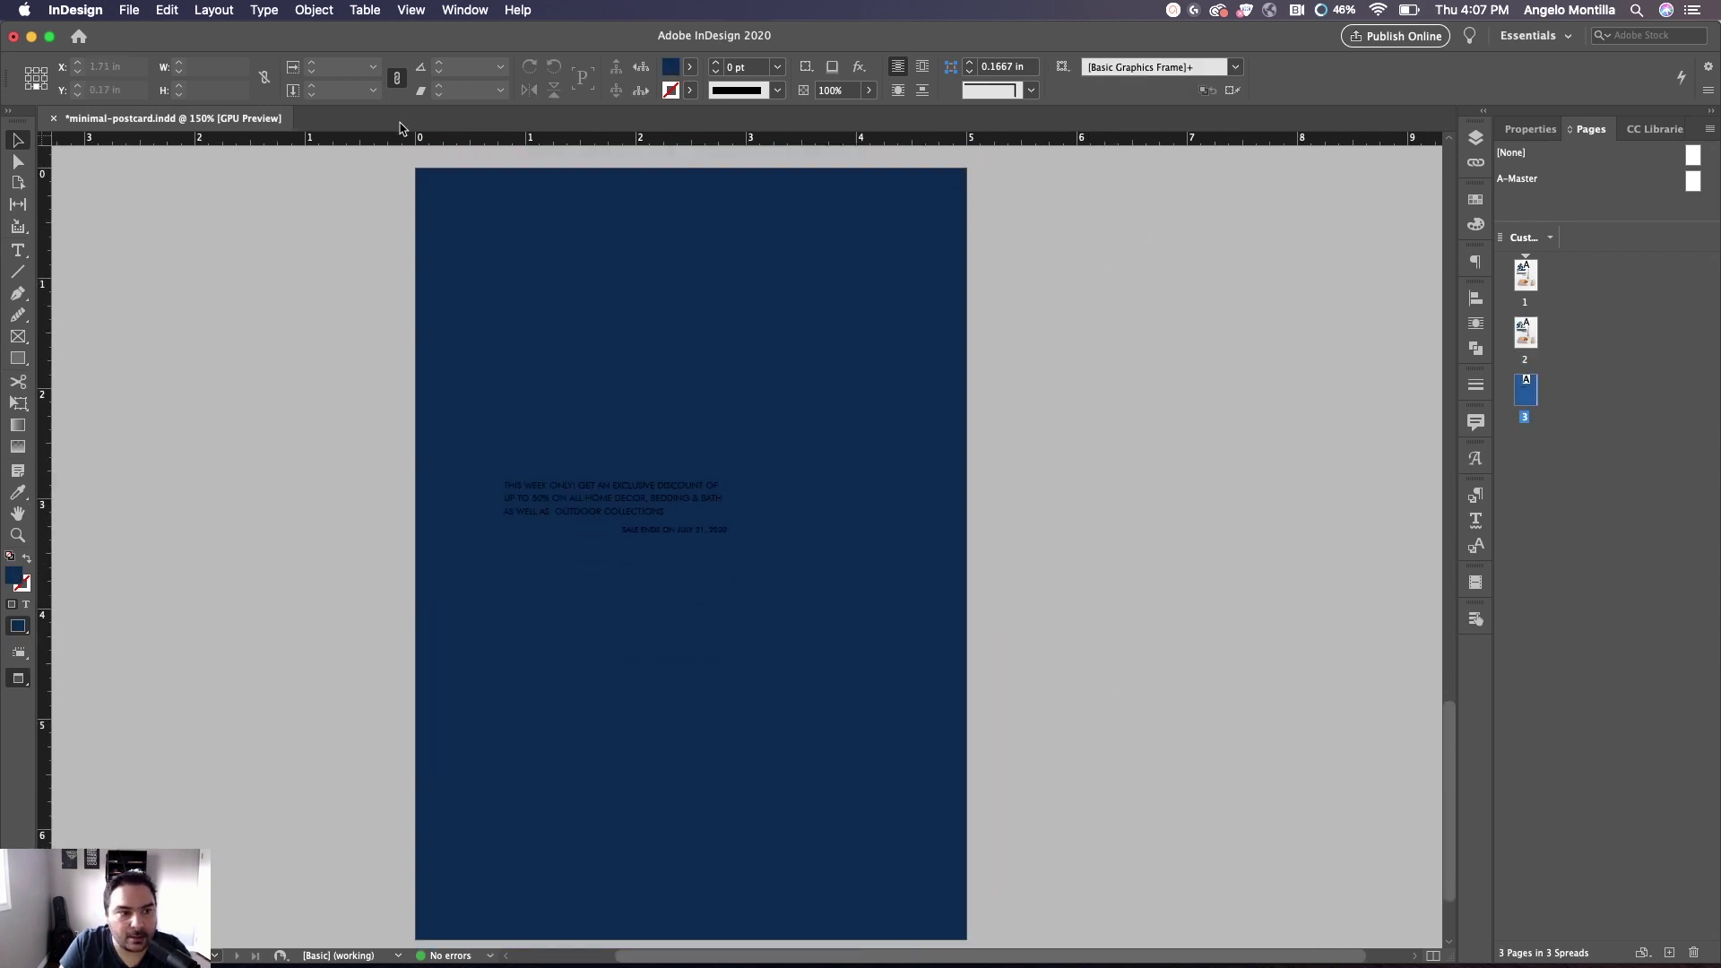
Paste the image and logo in place on page 3 and send the image backward behind the 50%, description and sale-date text
left_click(162, 11)
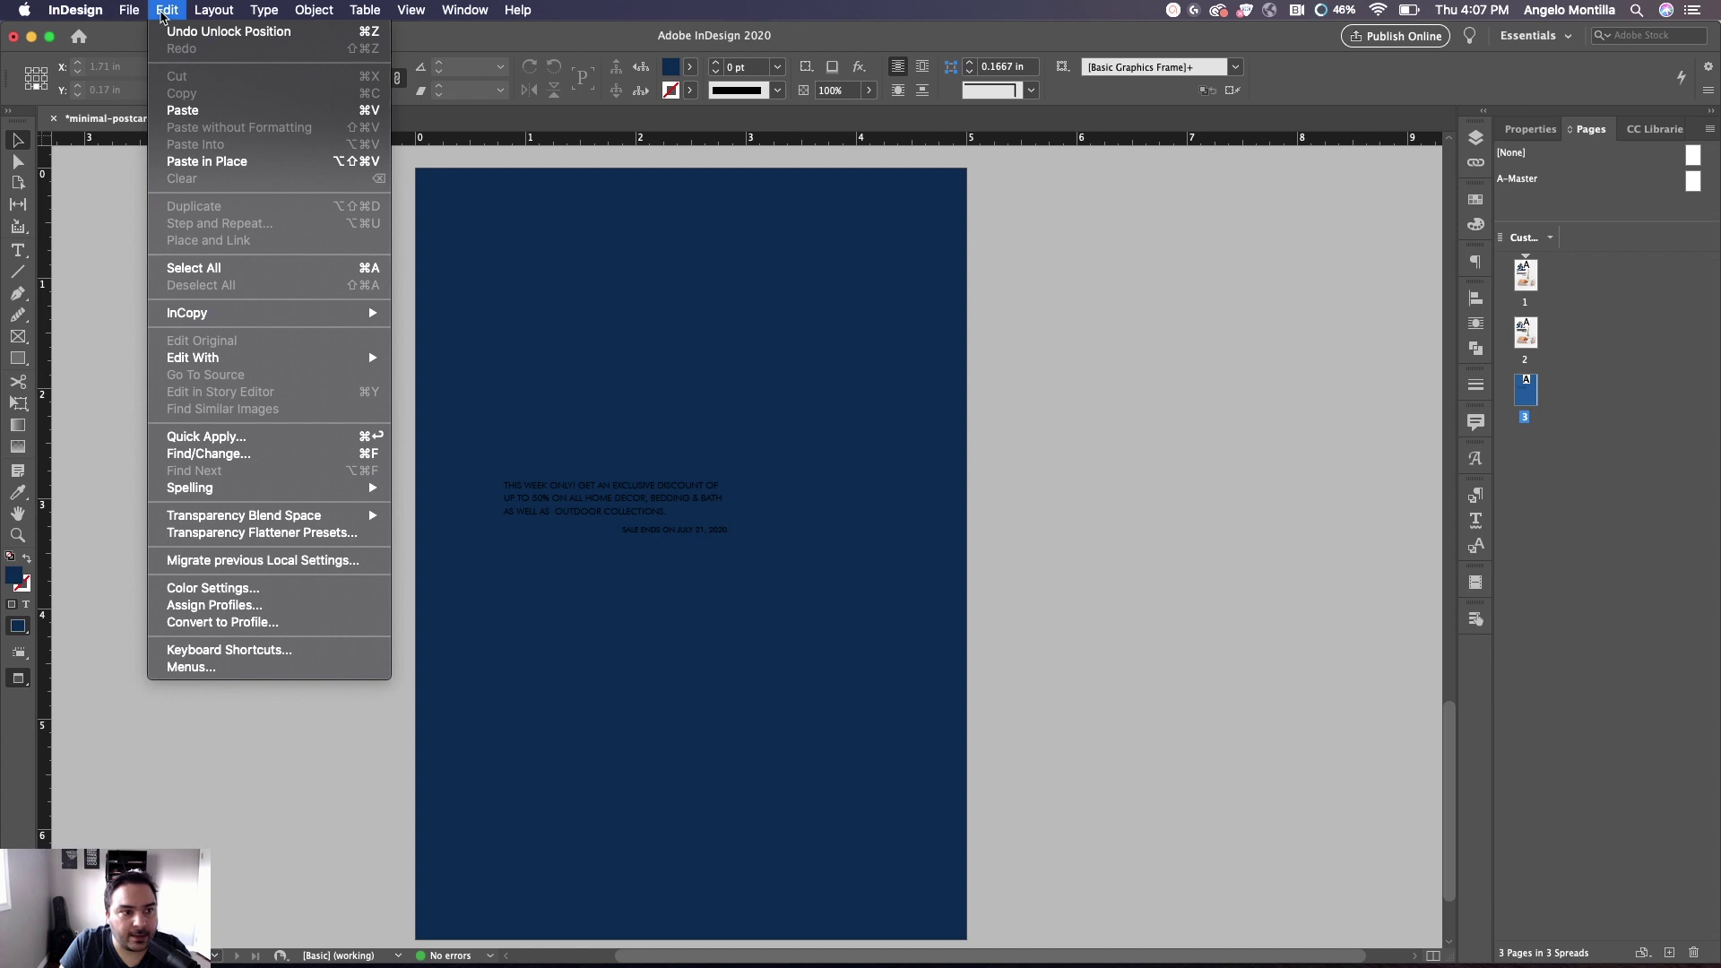
left_click(250, 165)
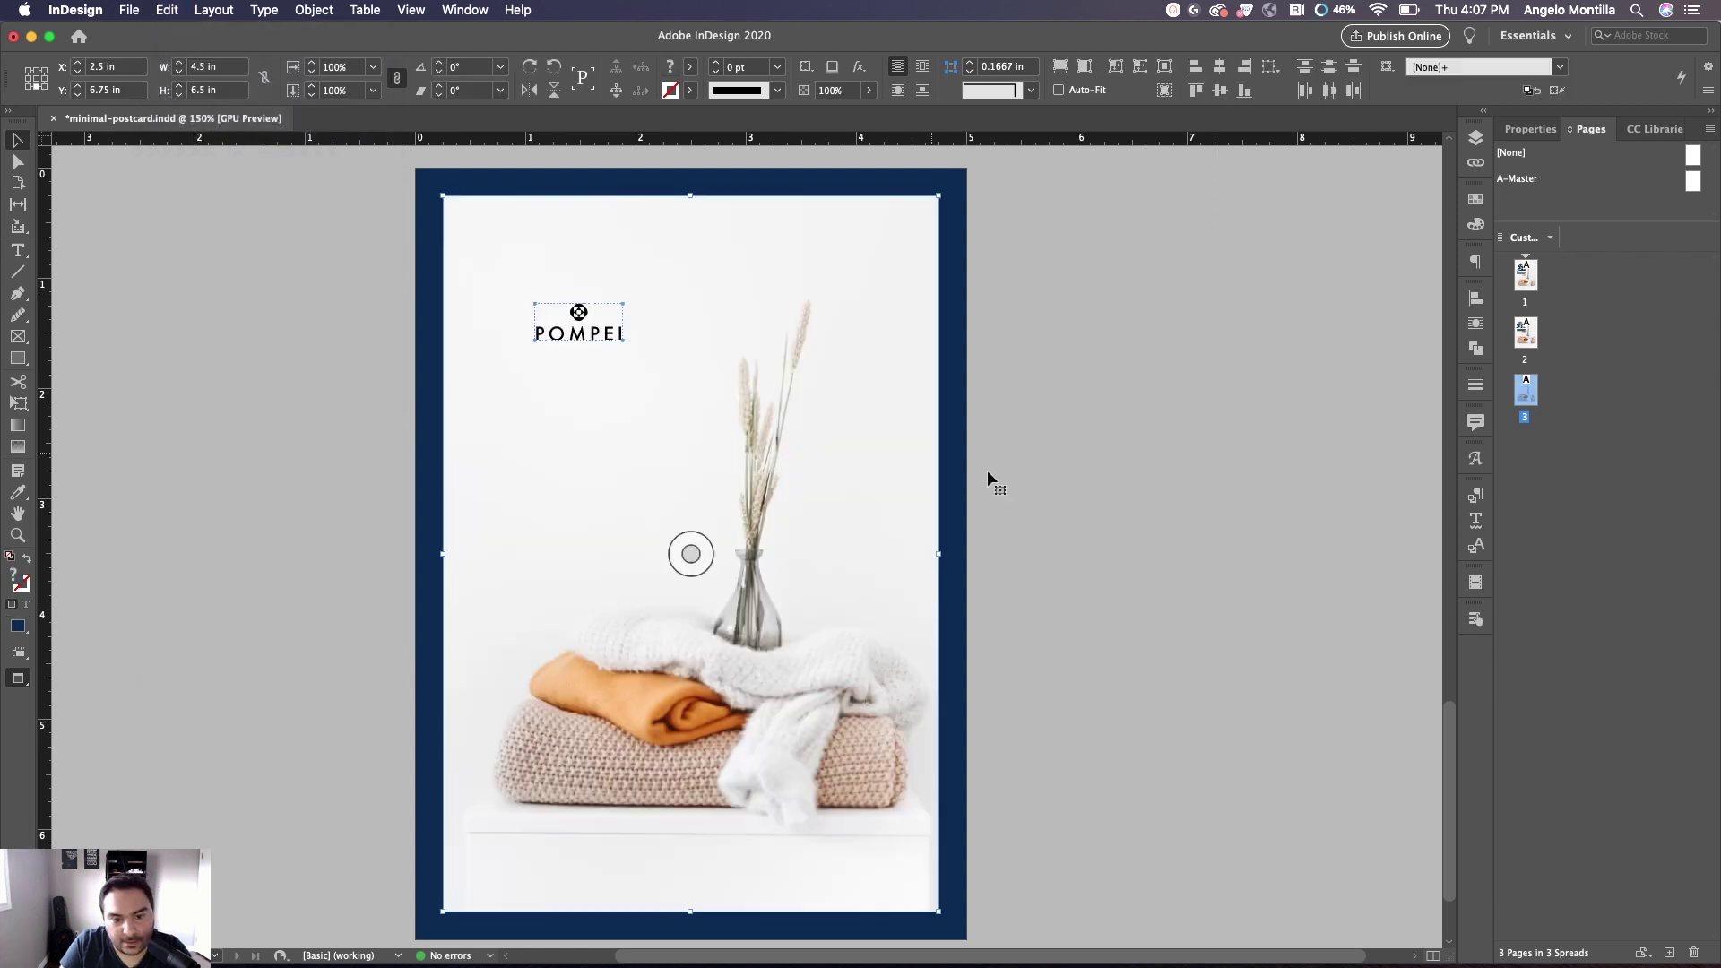
left_click(1064, 498)
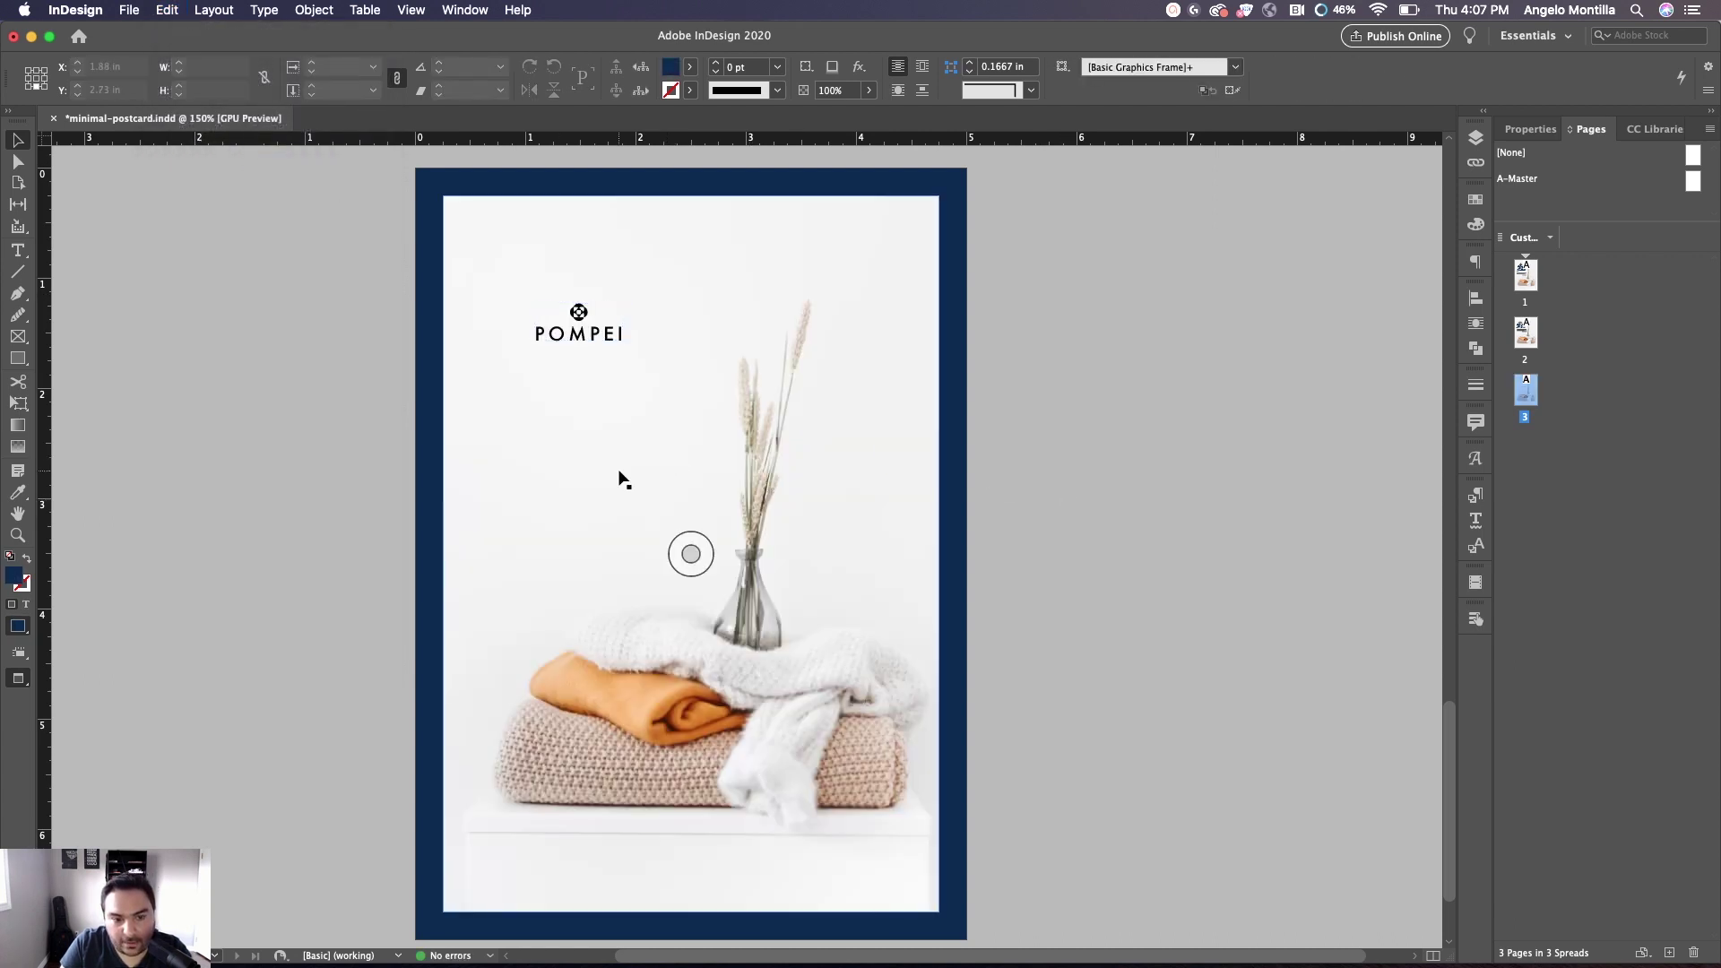
key("super+alt+shift+v")
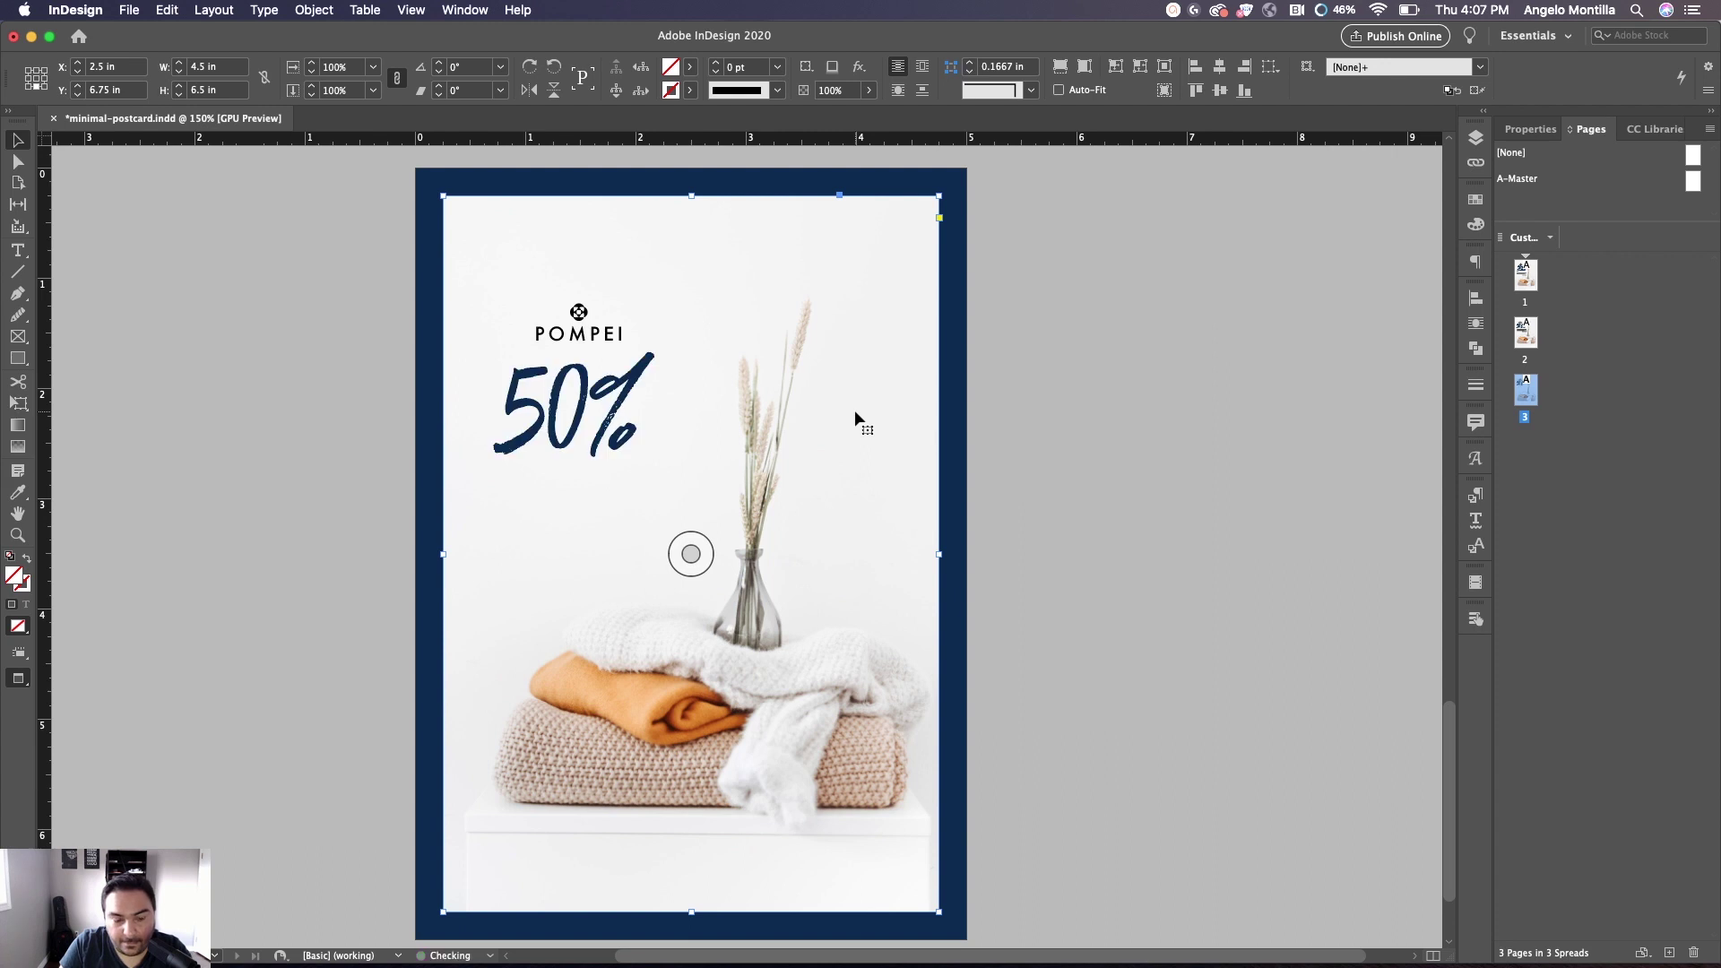
left_click(1009, 407)
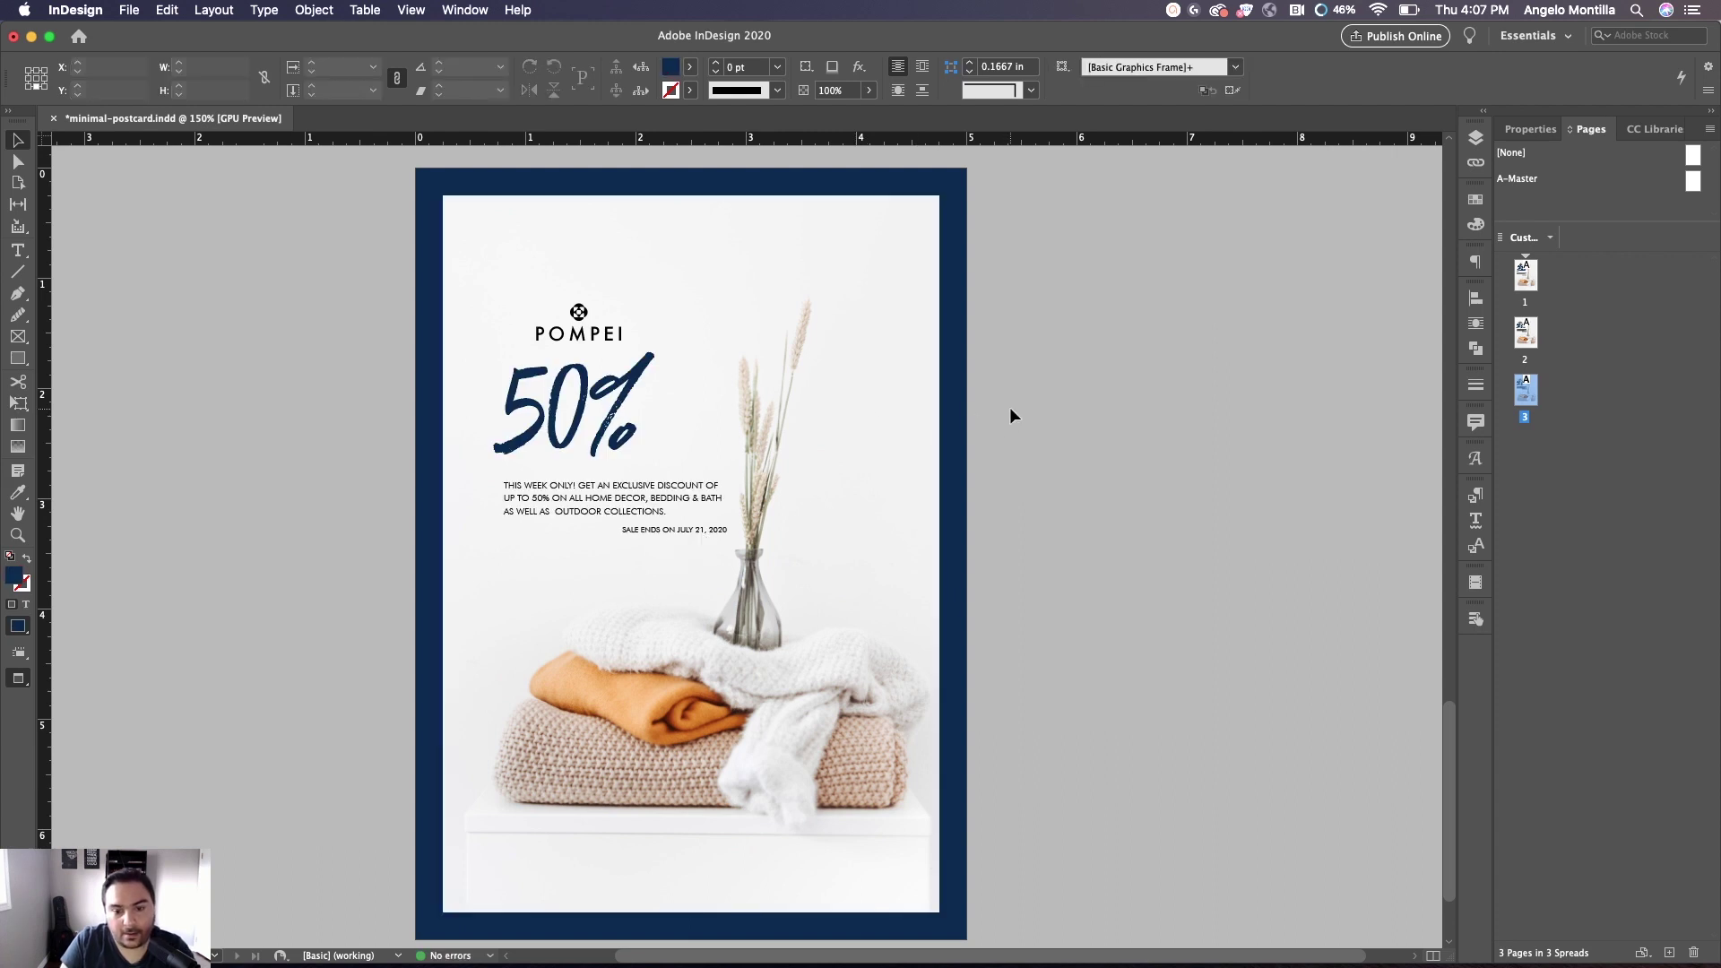
Undo the image's stacking changes and the pasting of the image and logo on page 3
key("super+z")
key("super+z")
key("super+z")
key("super+z")
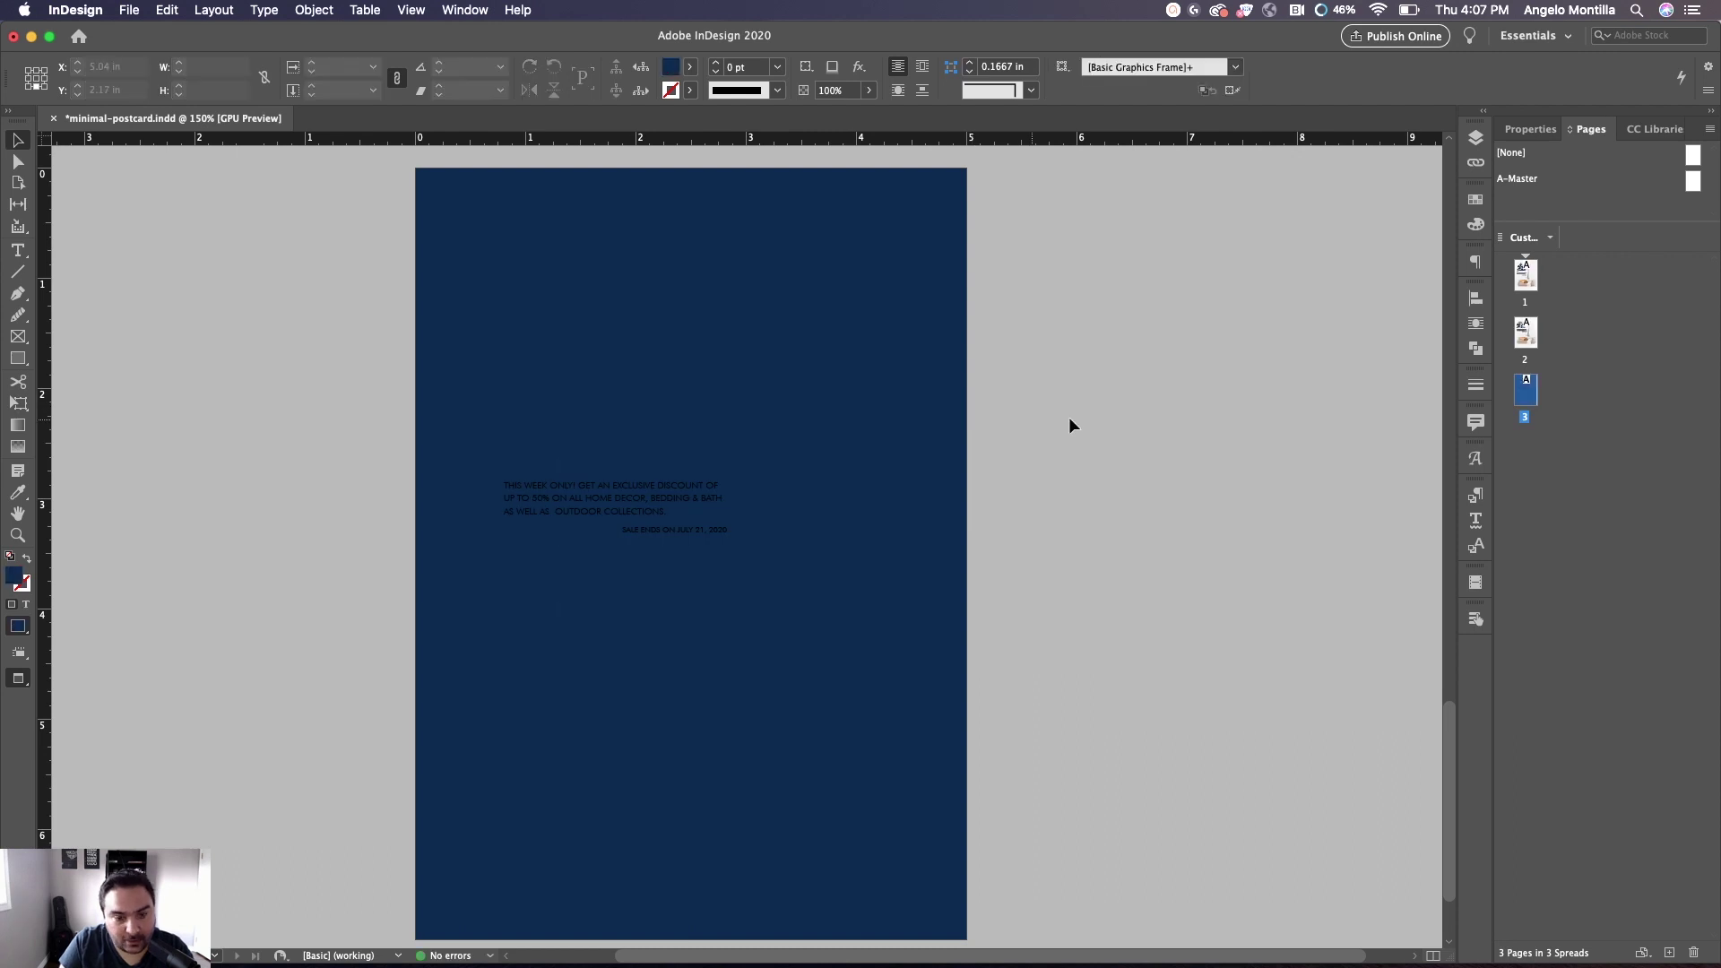
scroll(1072, 427, "up", 2)
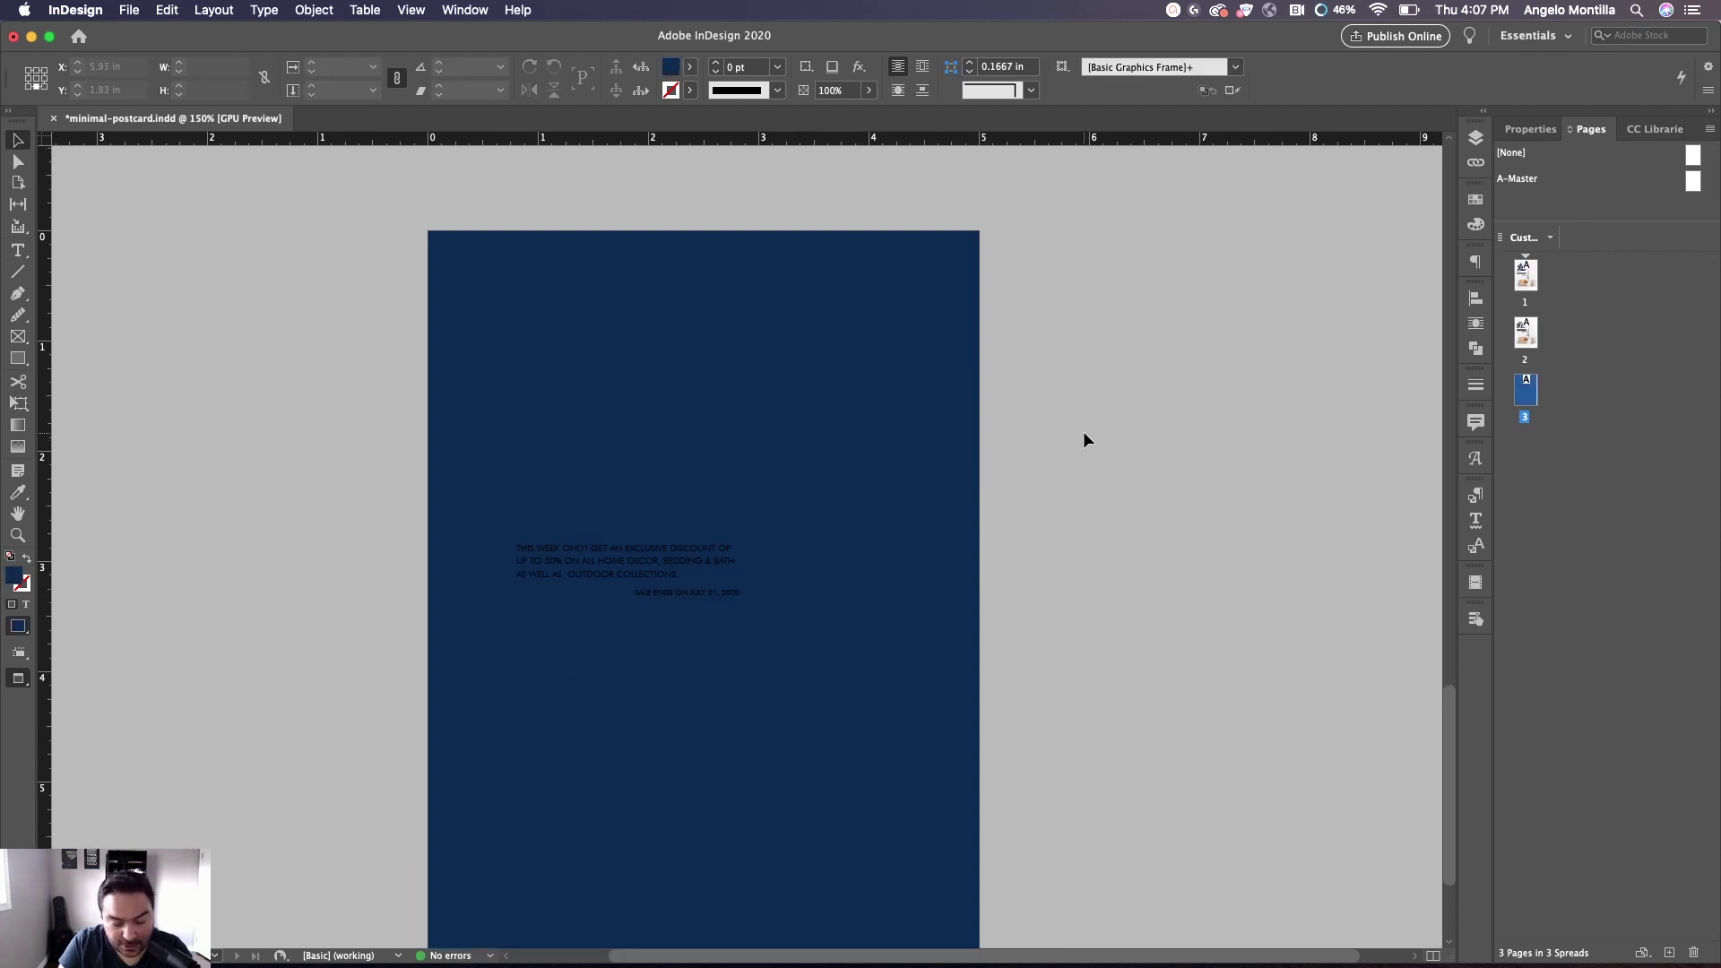
Paste the copied image and POMPEI logo in place on page 3 and deselect them
key("super+shift+z")
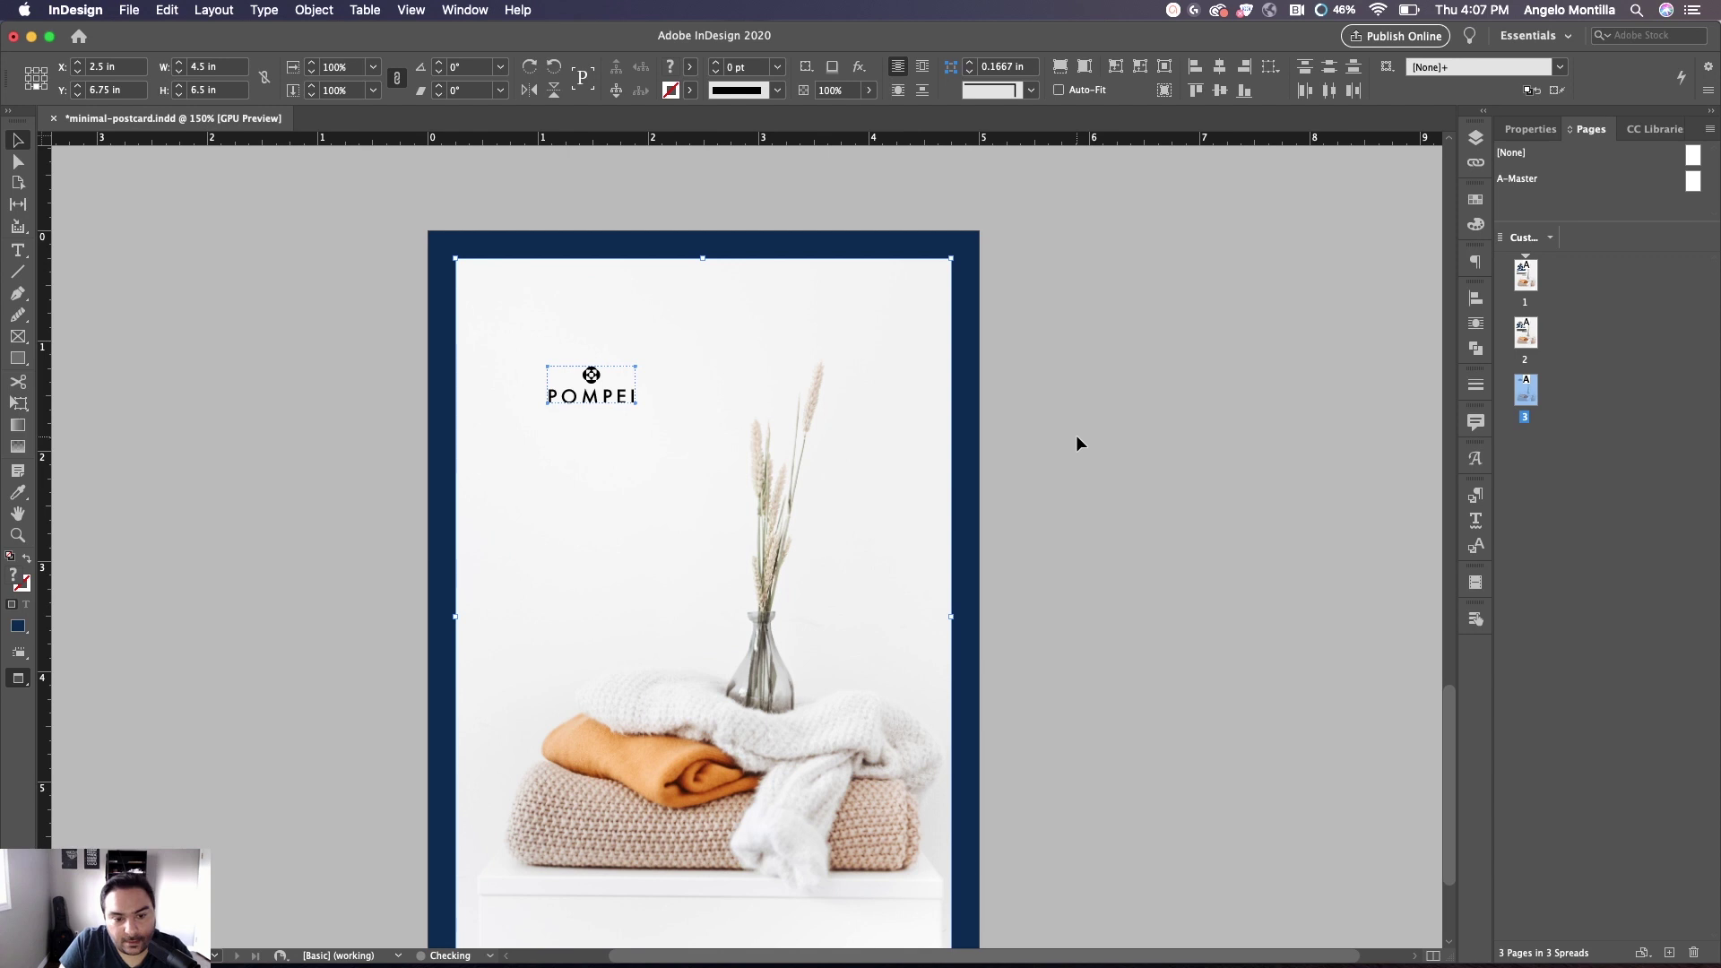
scroll(1075, 443, "down", 4)
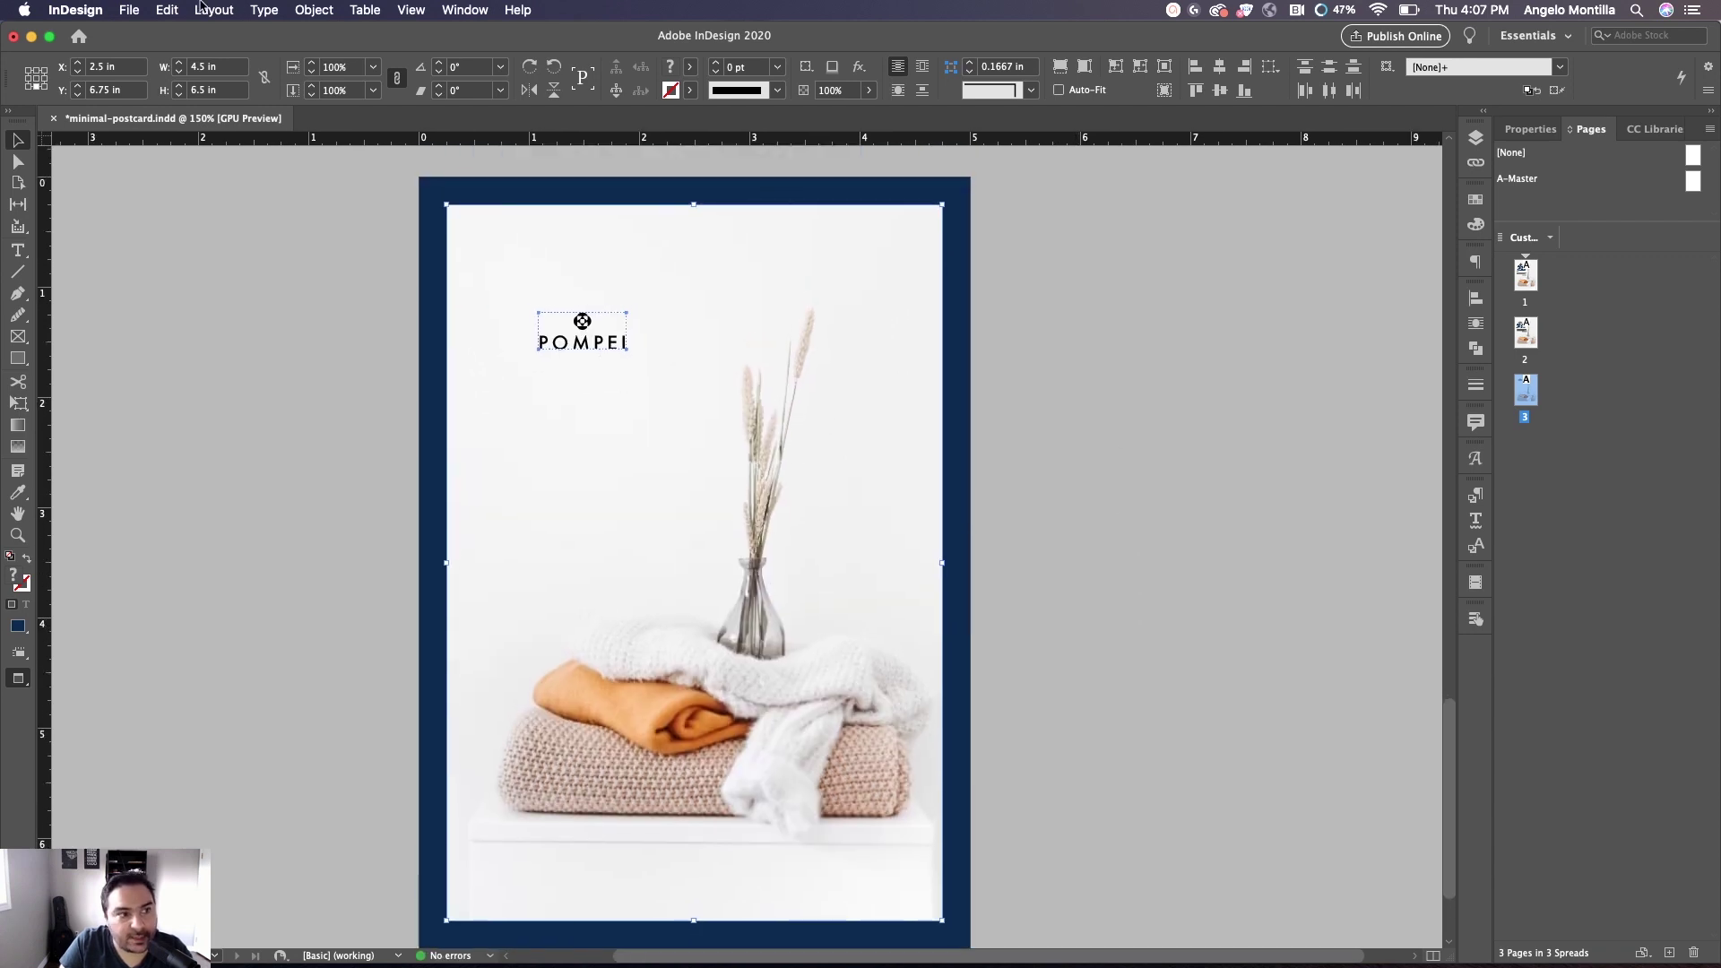
left_click(166, 9)
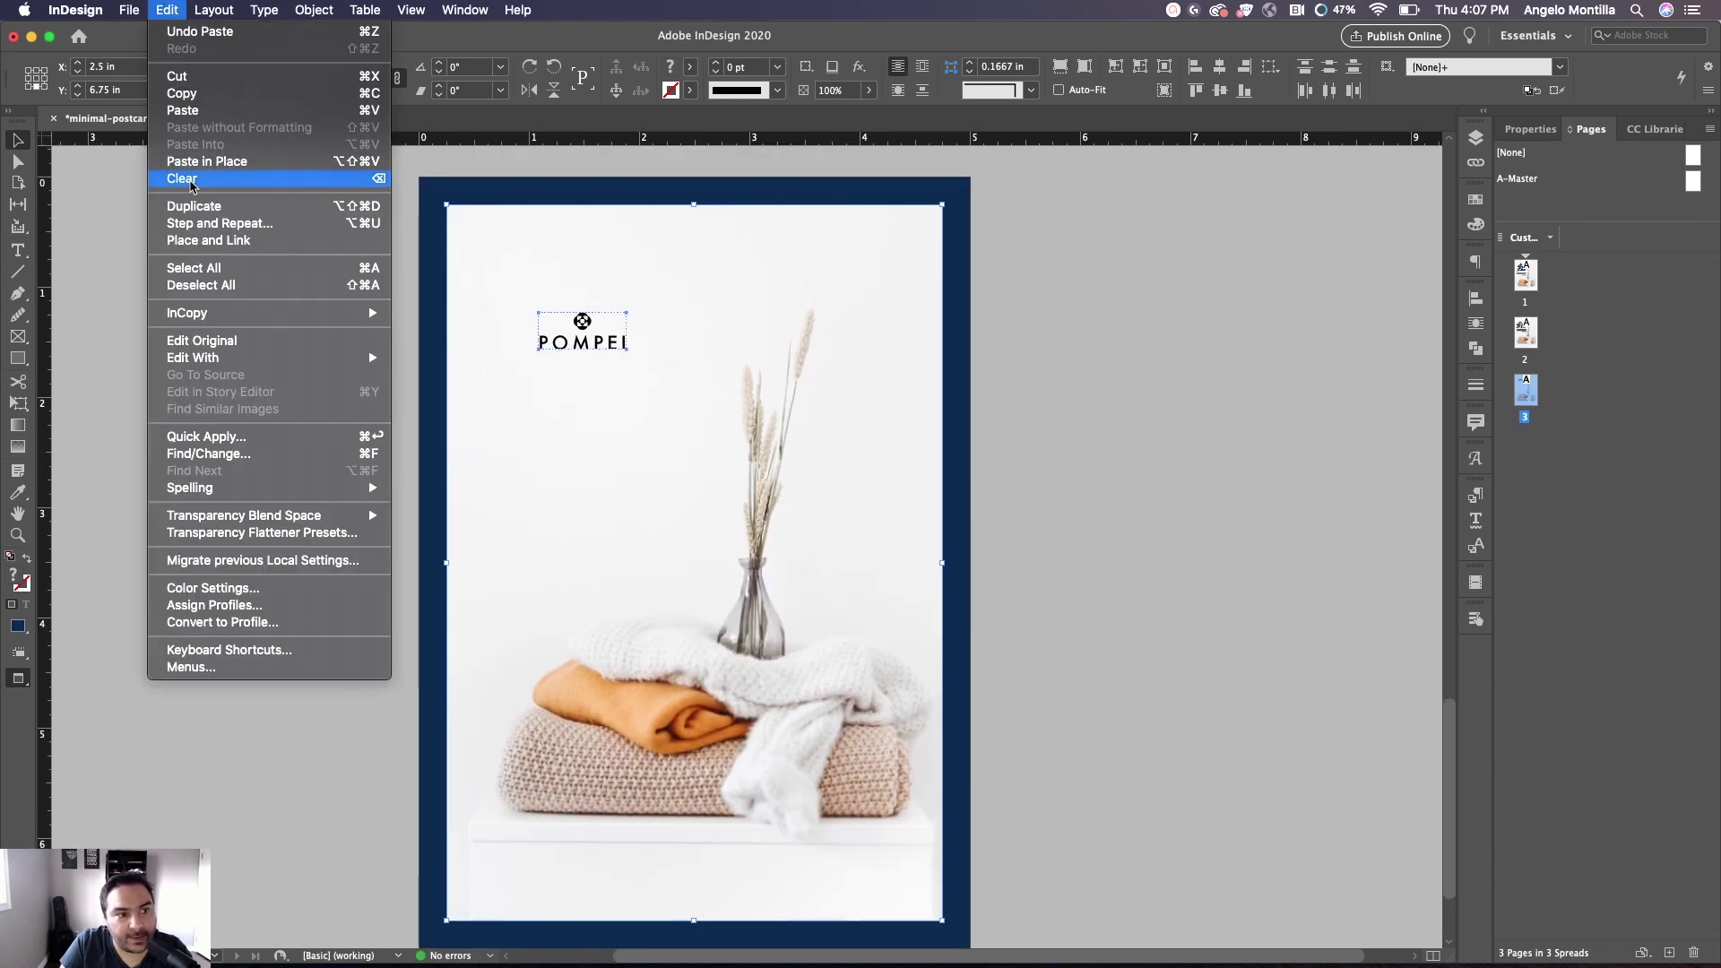
left_click(167, 8)
left_click(1052, 368)
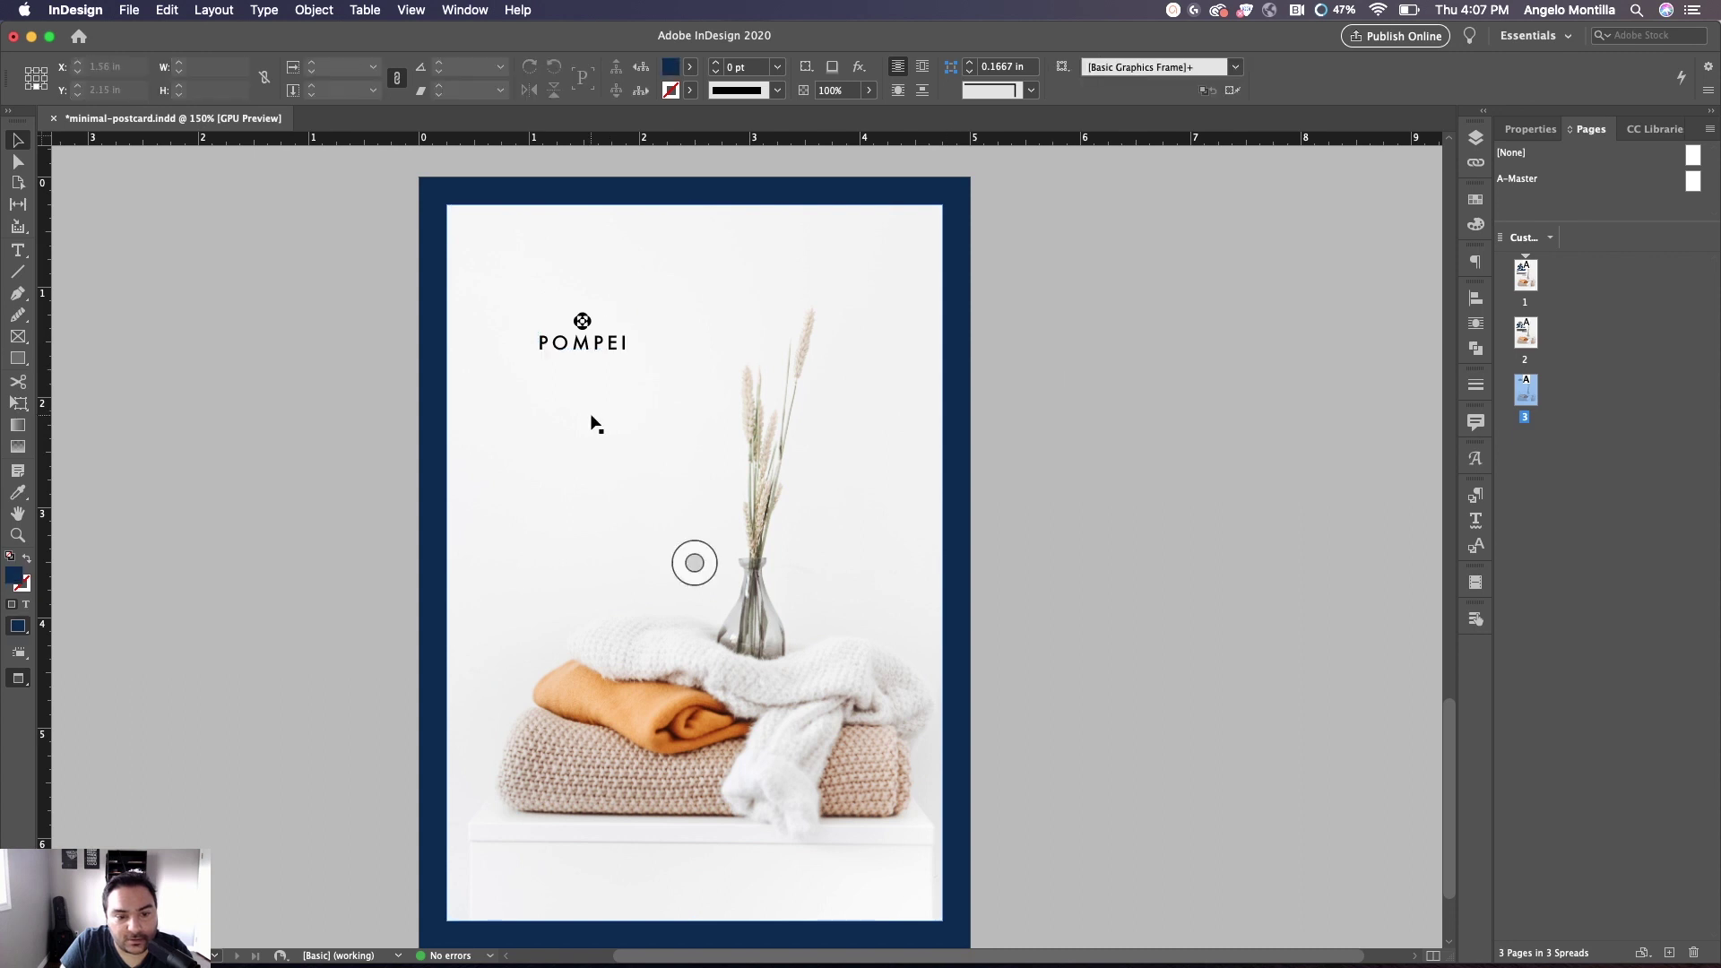
Send the main image on page 3 backward behind the 50%, description and sale-date text, keeping it above the blue frame
left_click(863, 329)
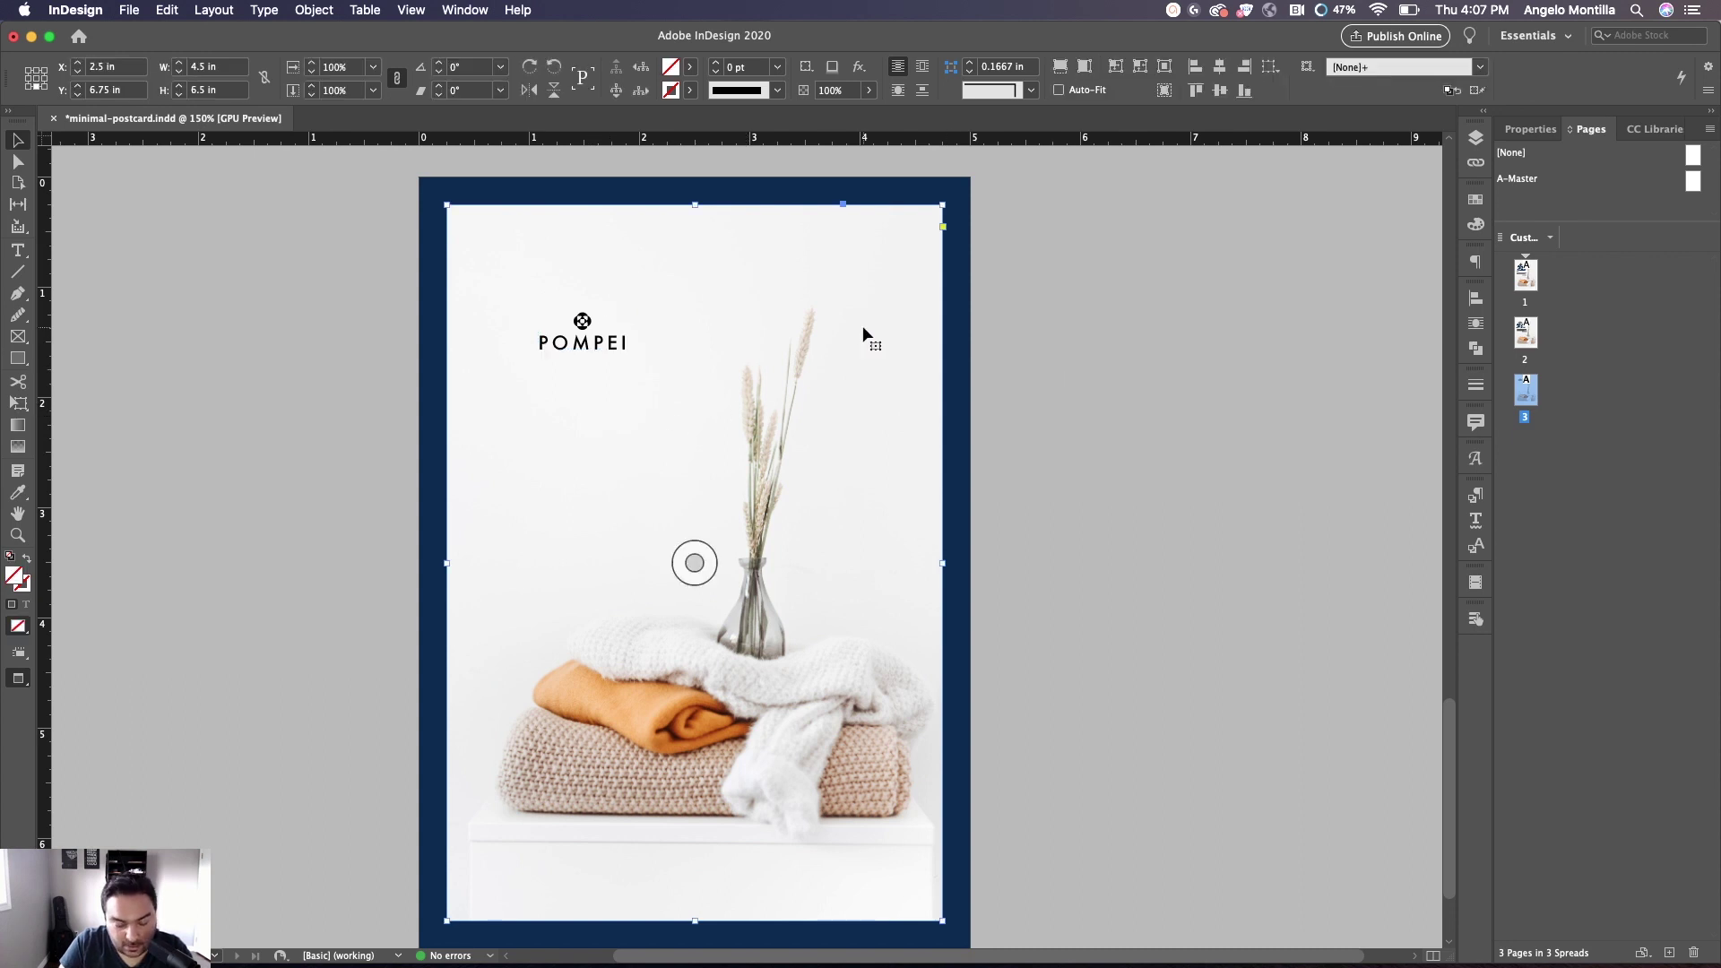
key("super+alt+shift+v")
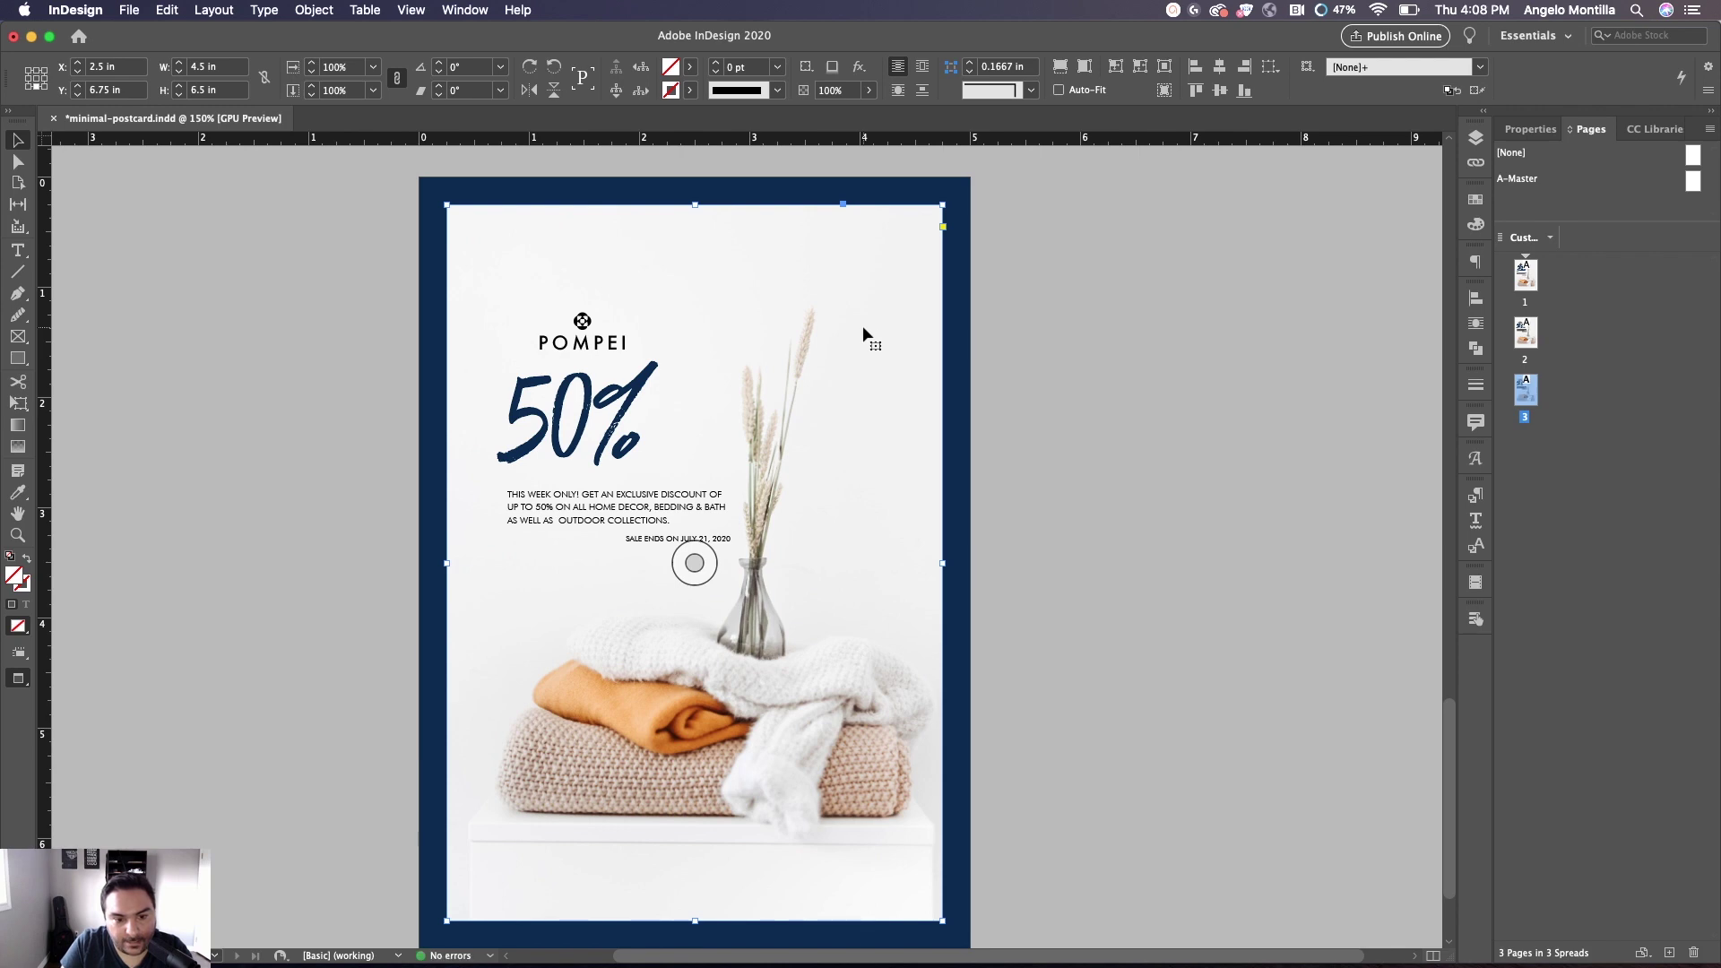
left_click(993, 336)
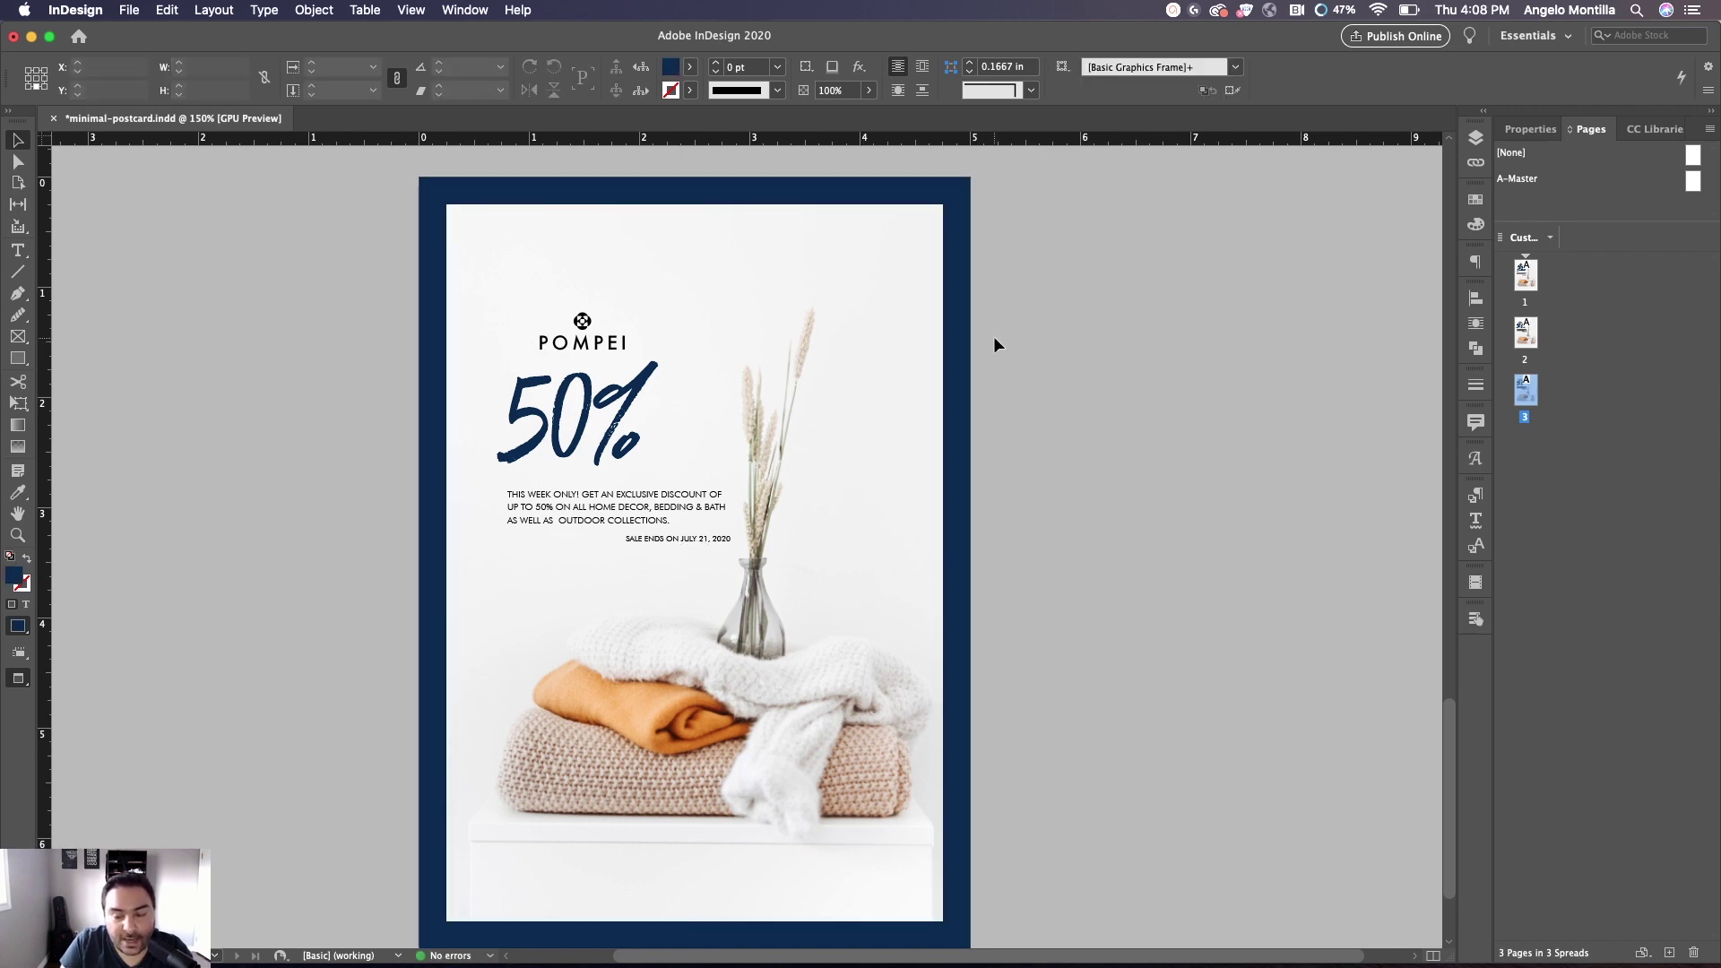
scroll(1068, 305, "up", 10)
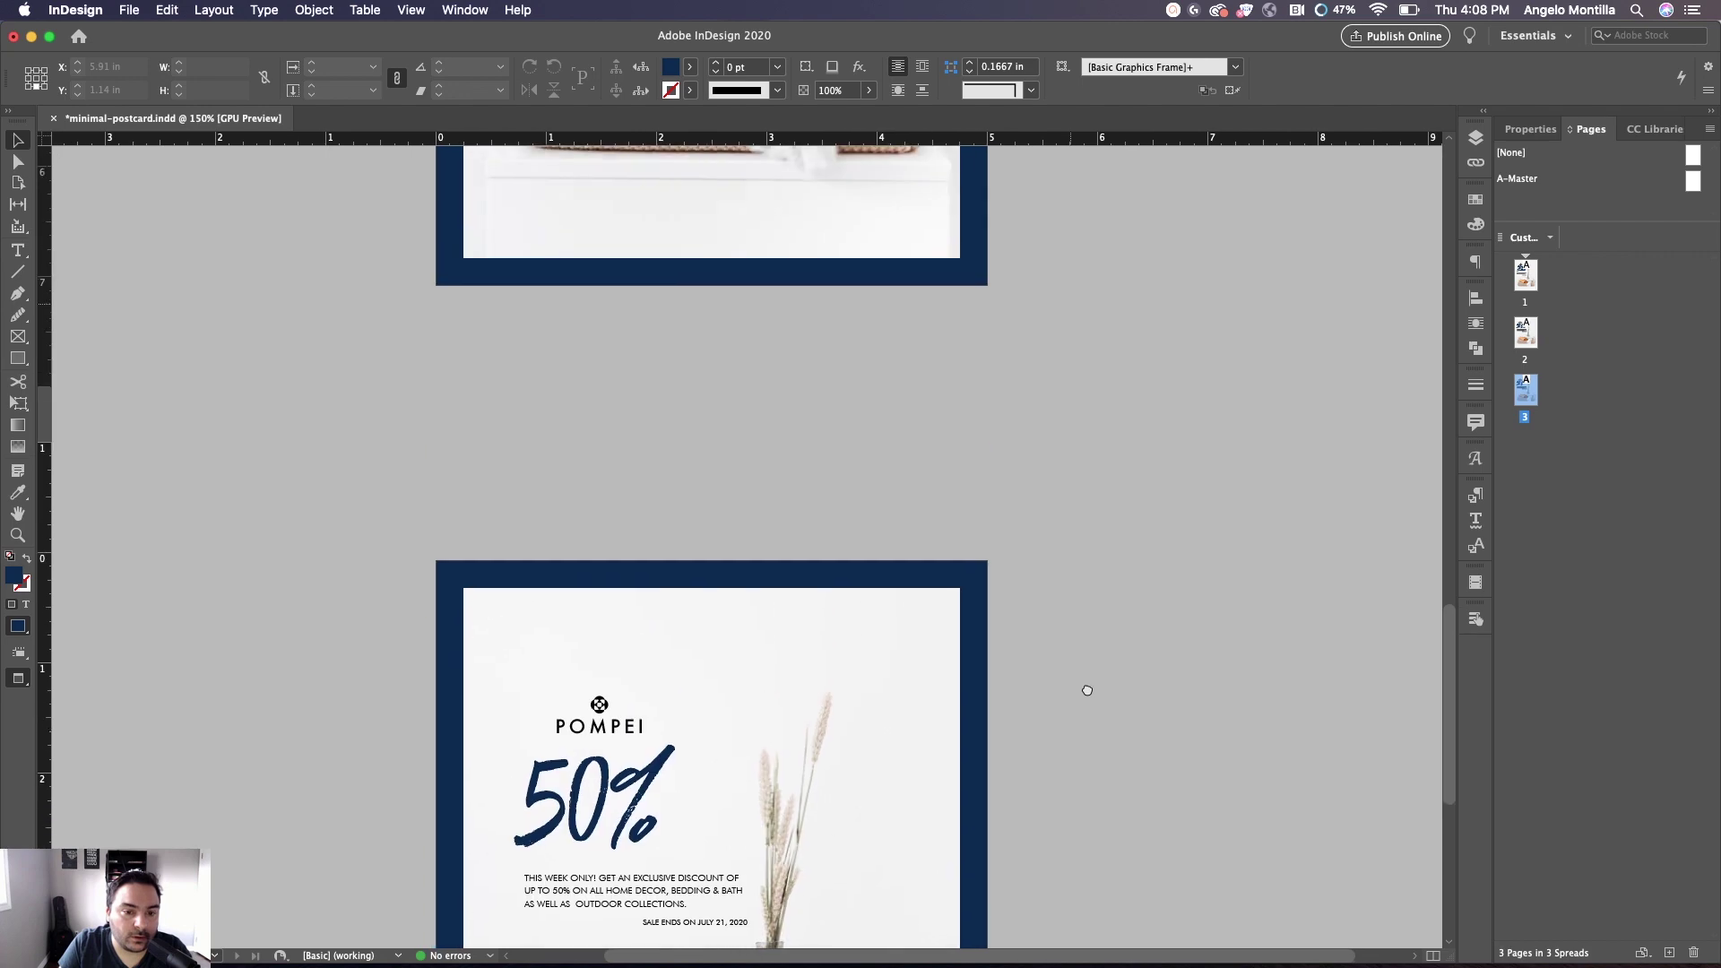
scroll(1153, 740, "up", 3)
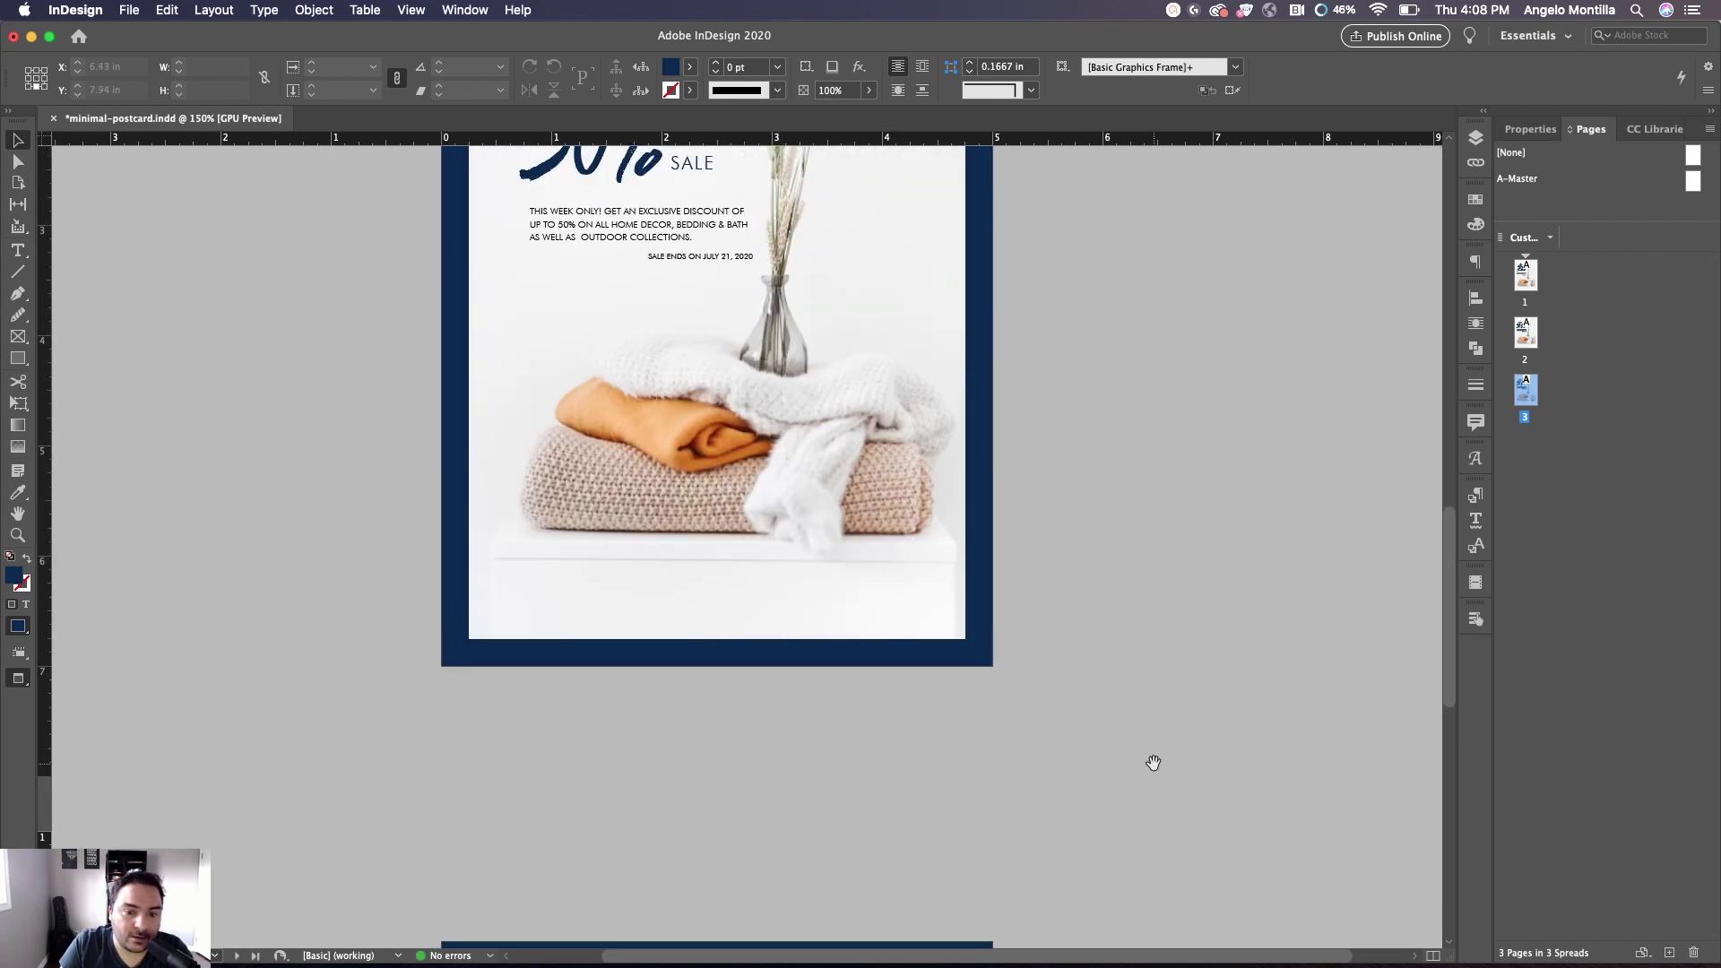
Delete the POMPEI logo above the 50% text on page 3
scroll(1153, 762, "up", 4)
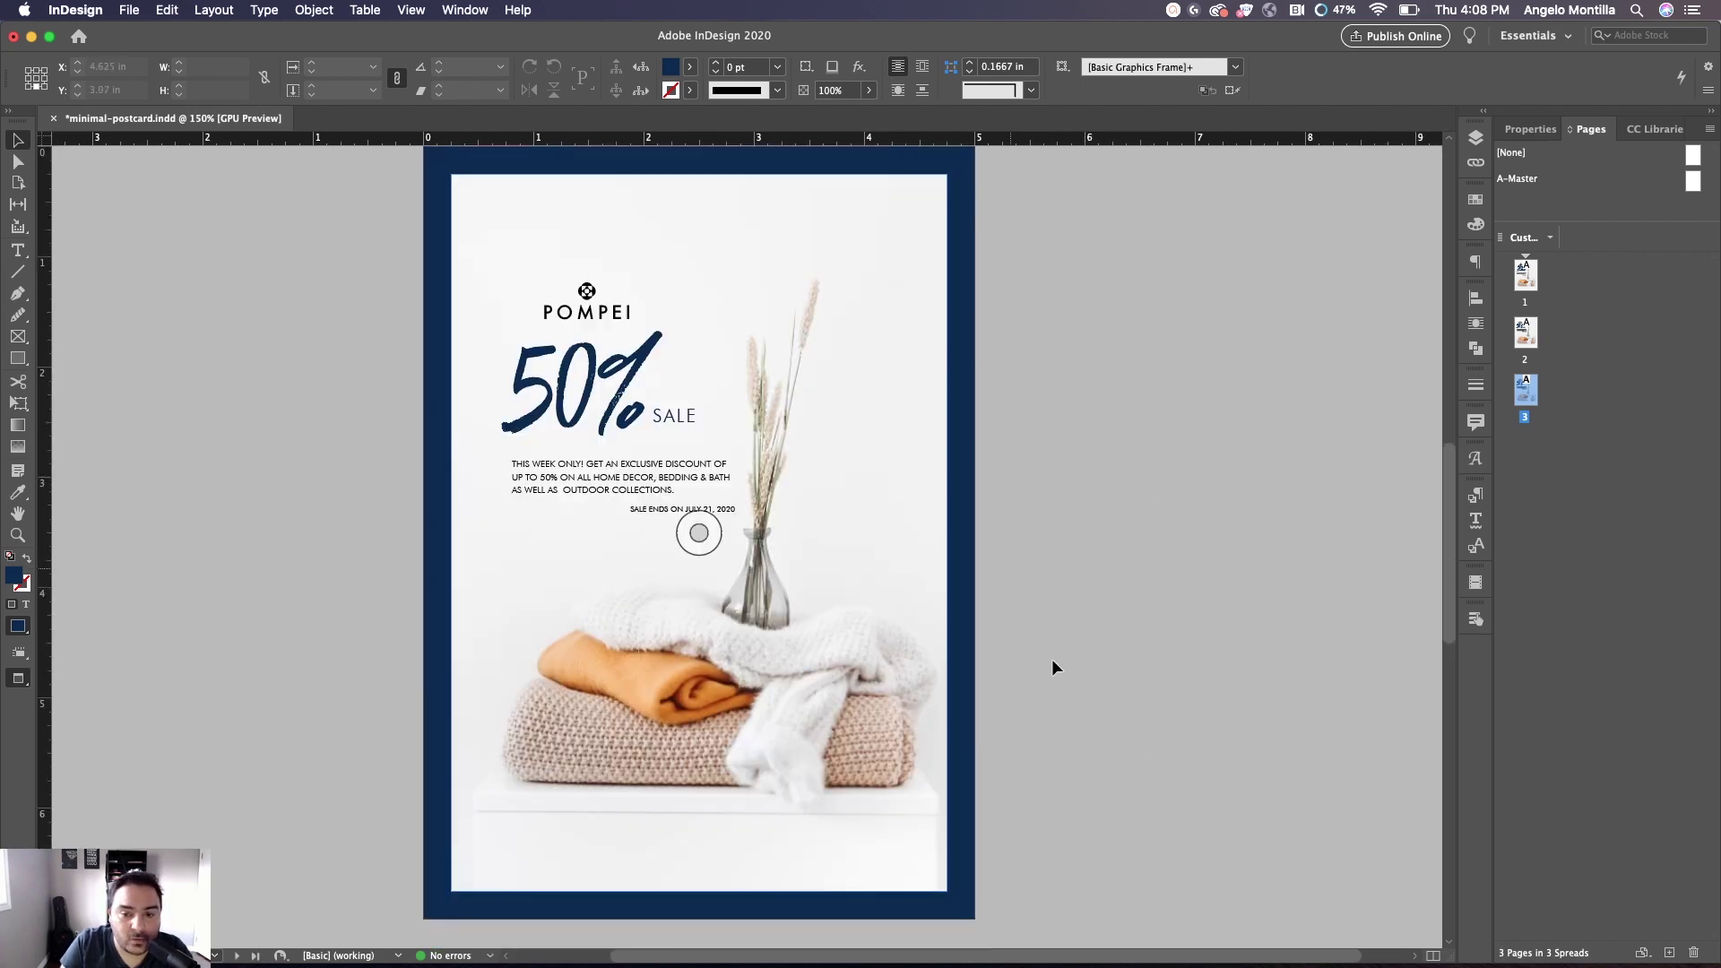
scroll(1066, 484, "up", 10)
scroll(1084, 323, "down", 6)
scroll(1092, 619, "up", 5)
scroll(1111, 824, "down", 8)
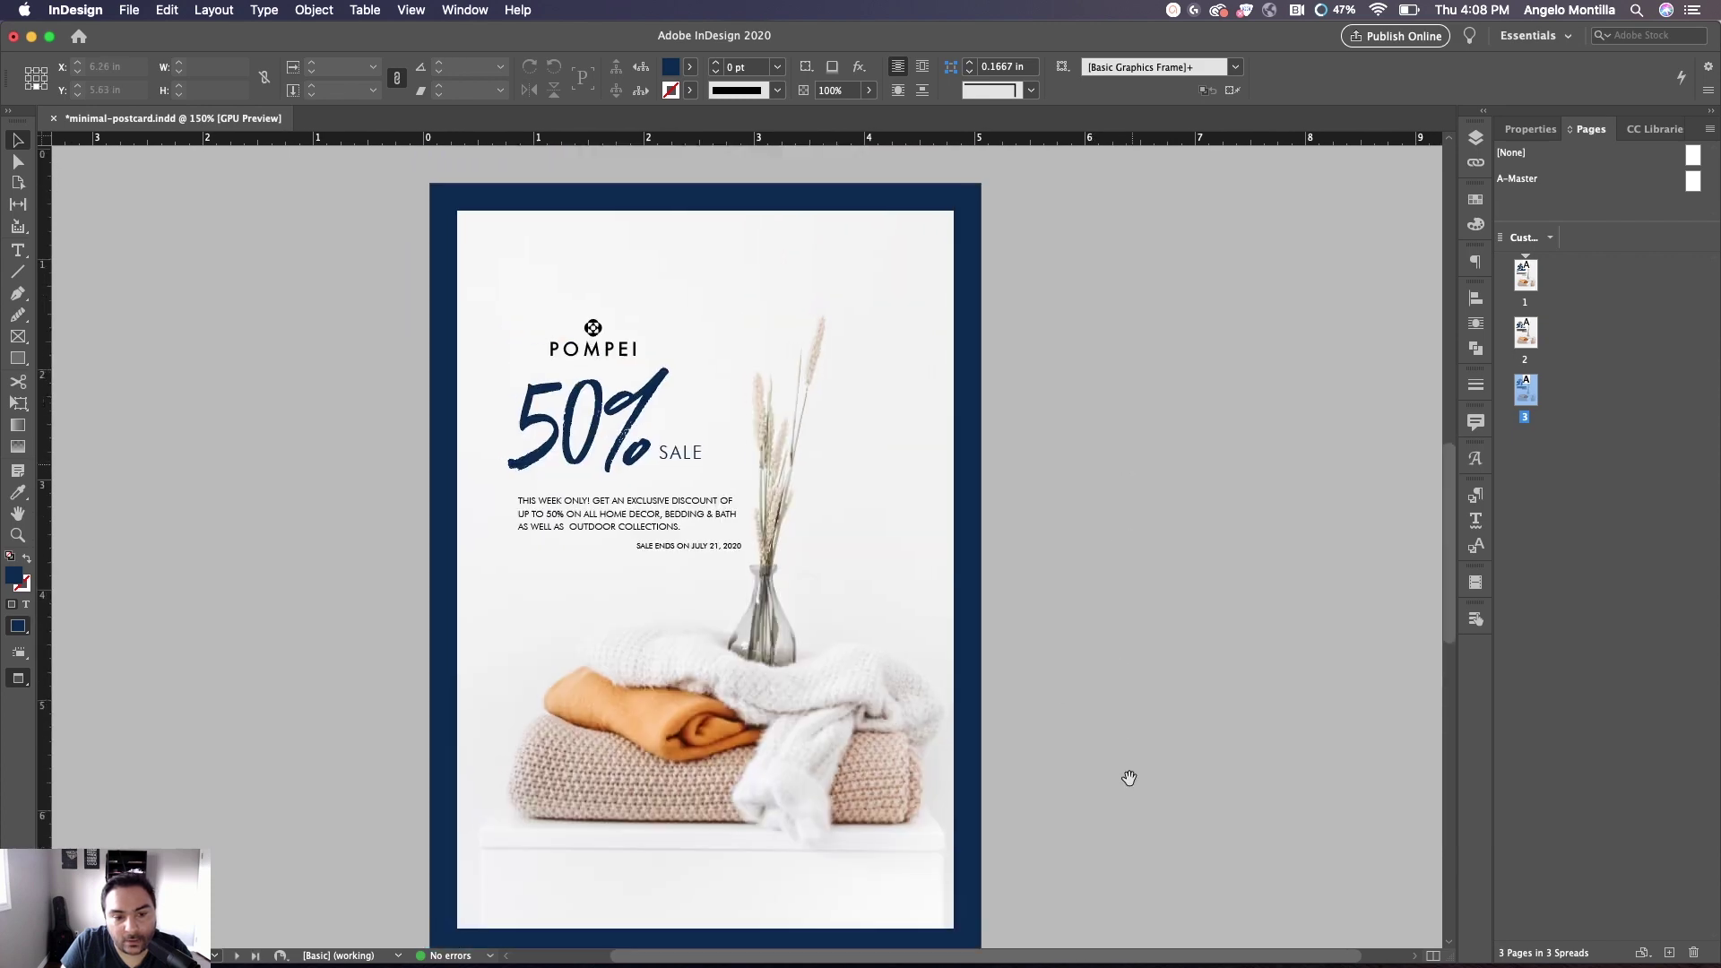
scroll(932, 748, "down", 15)
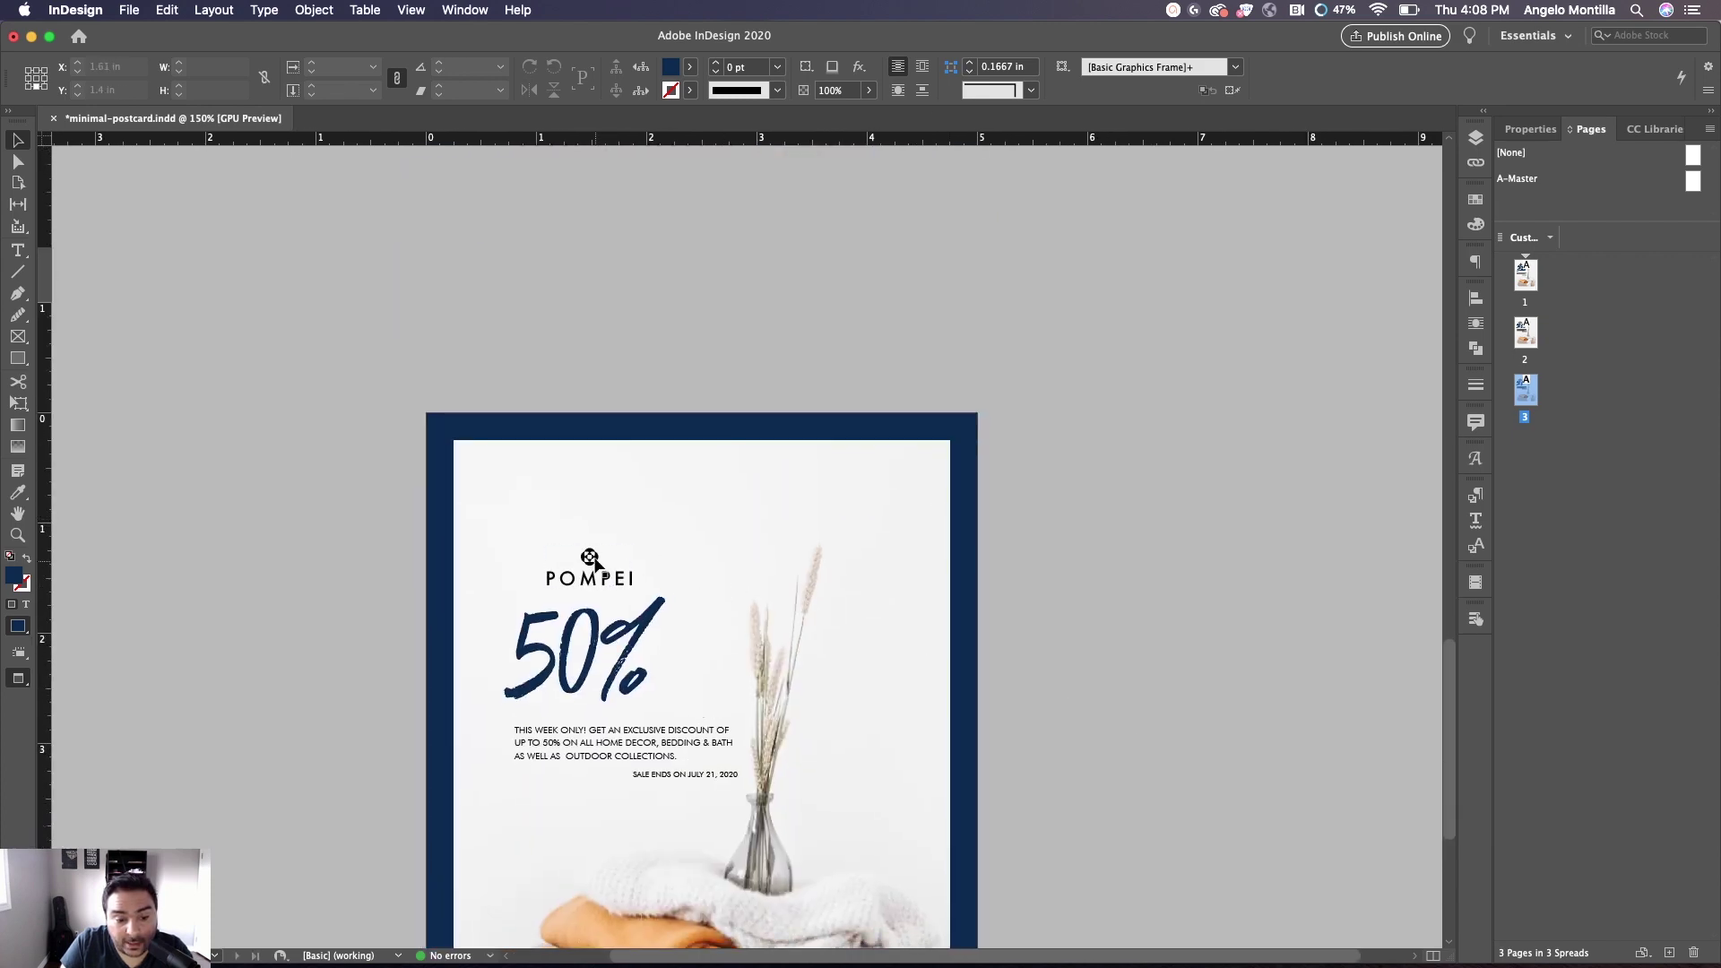
left_click(595, 563)
key("Delete")
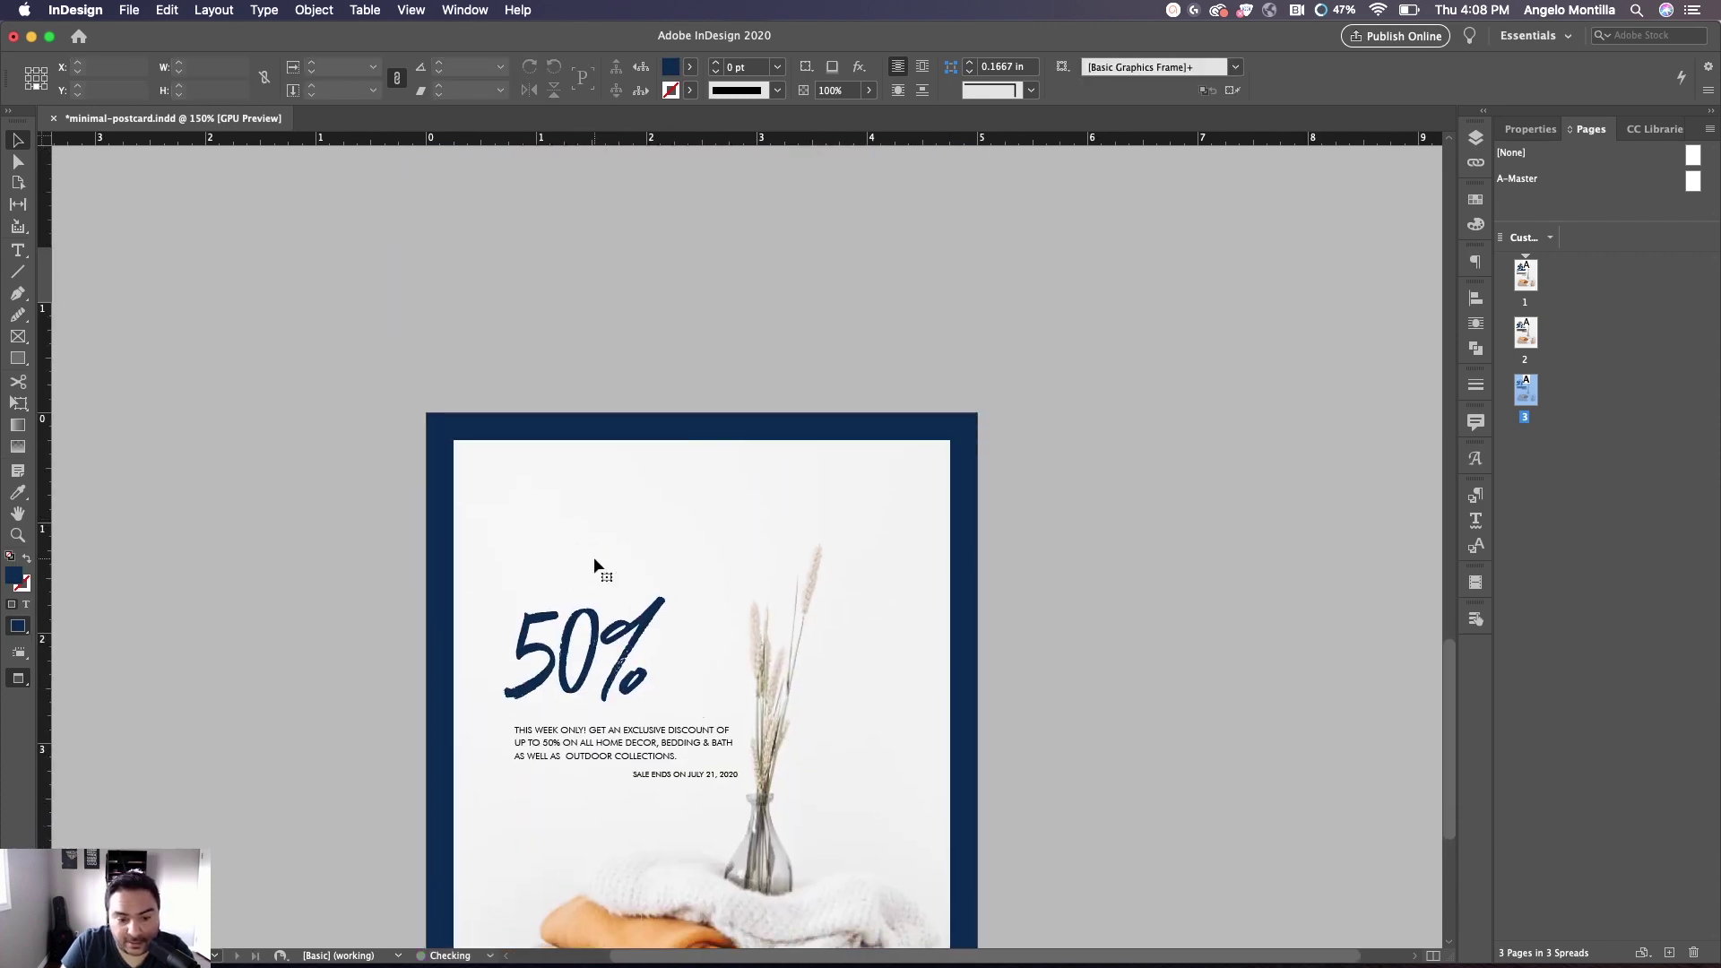
Copy the POMPEI logo from page 2 and paste it in place on page 3
left_click_drag(852, 328, 887, 690)
left_click(582, 244)
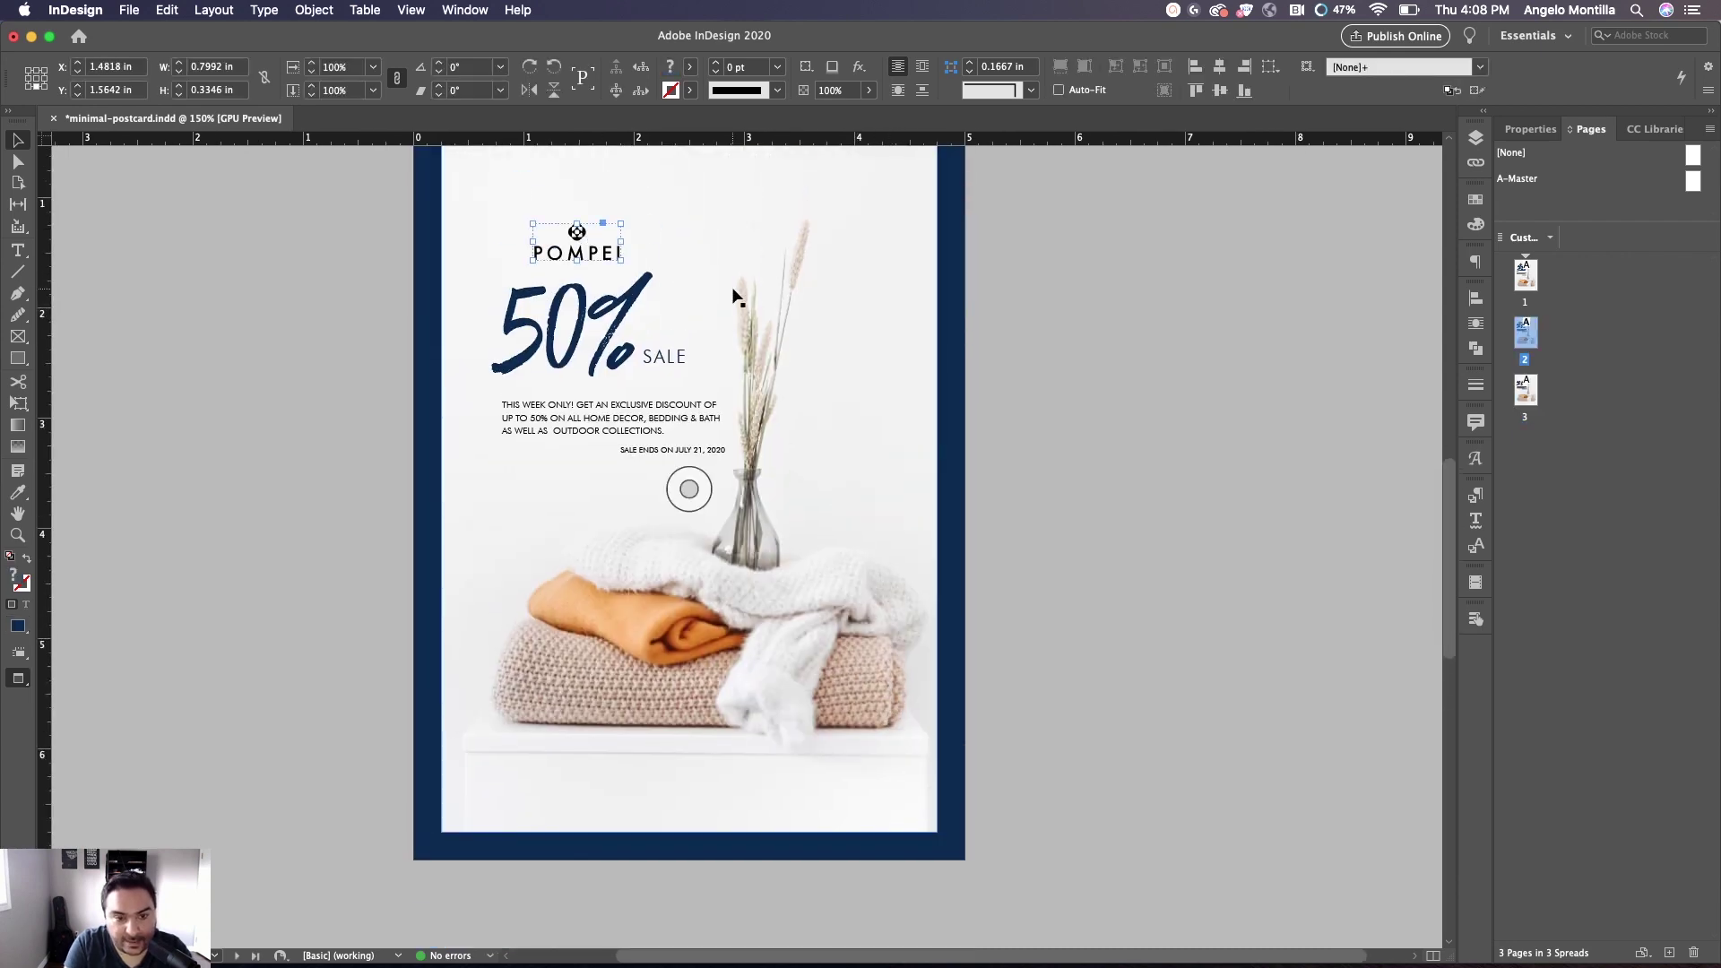
scroll(1102, 421, "down", 10)
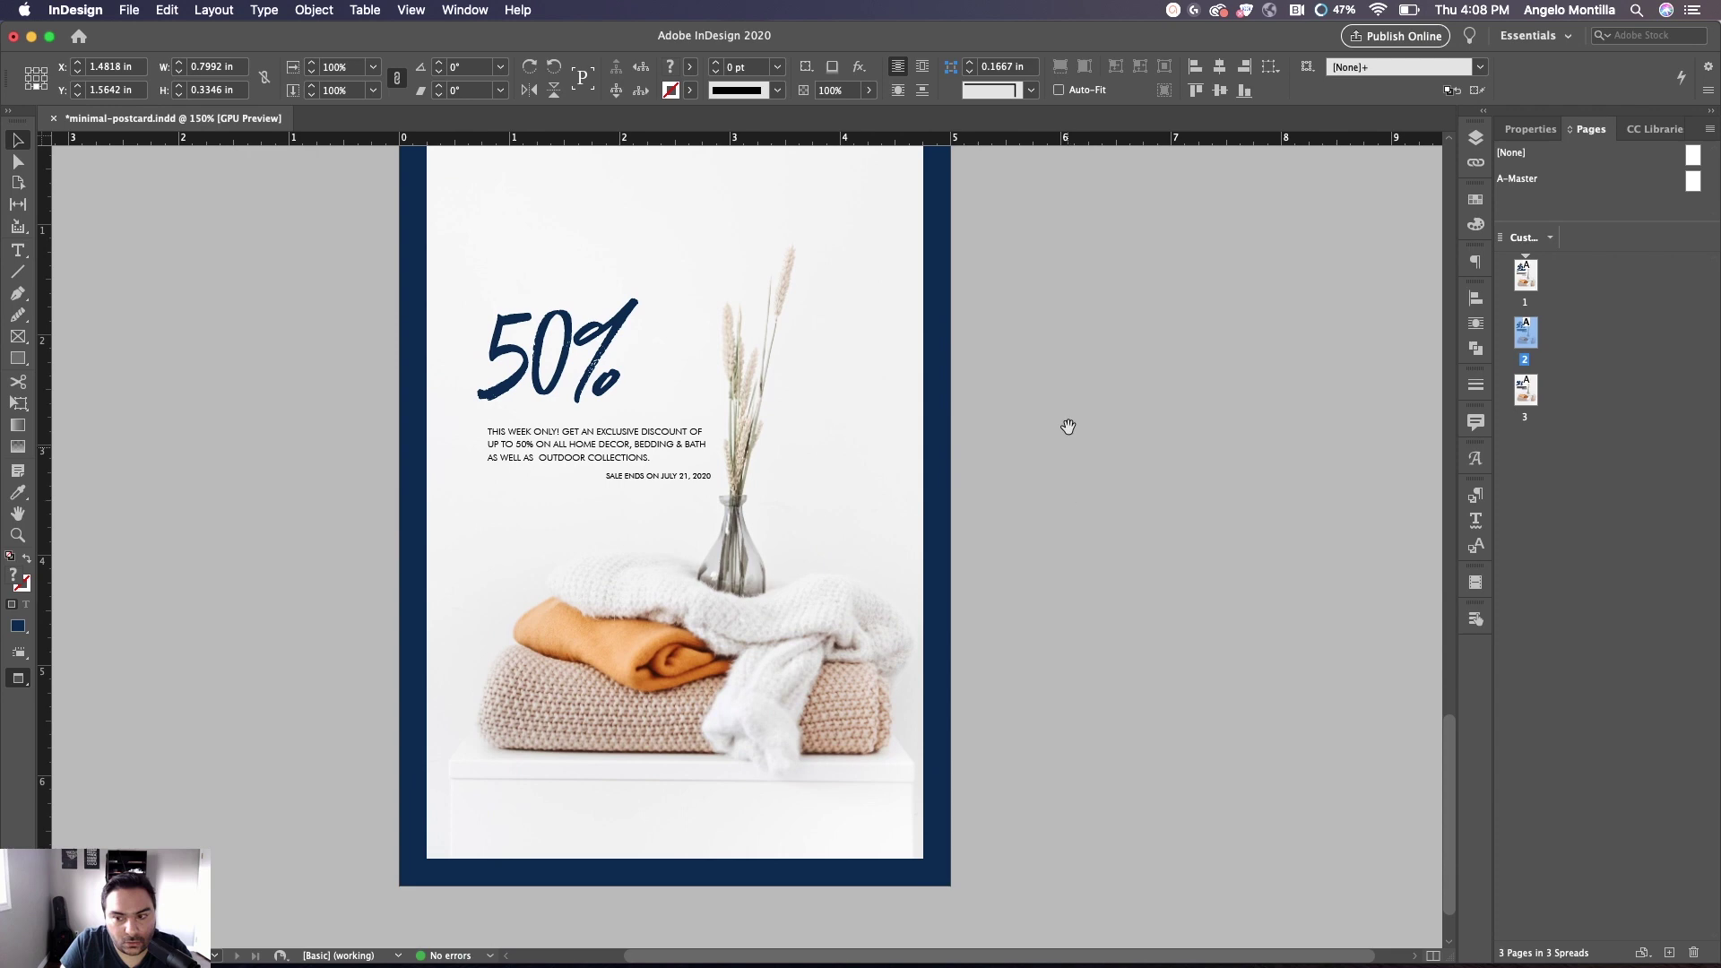
scroll(1068, 426, "up", 2)
left_click(1051, 497)
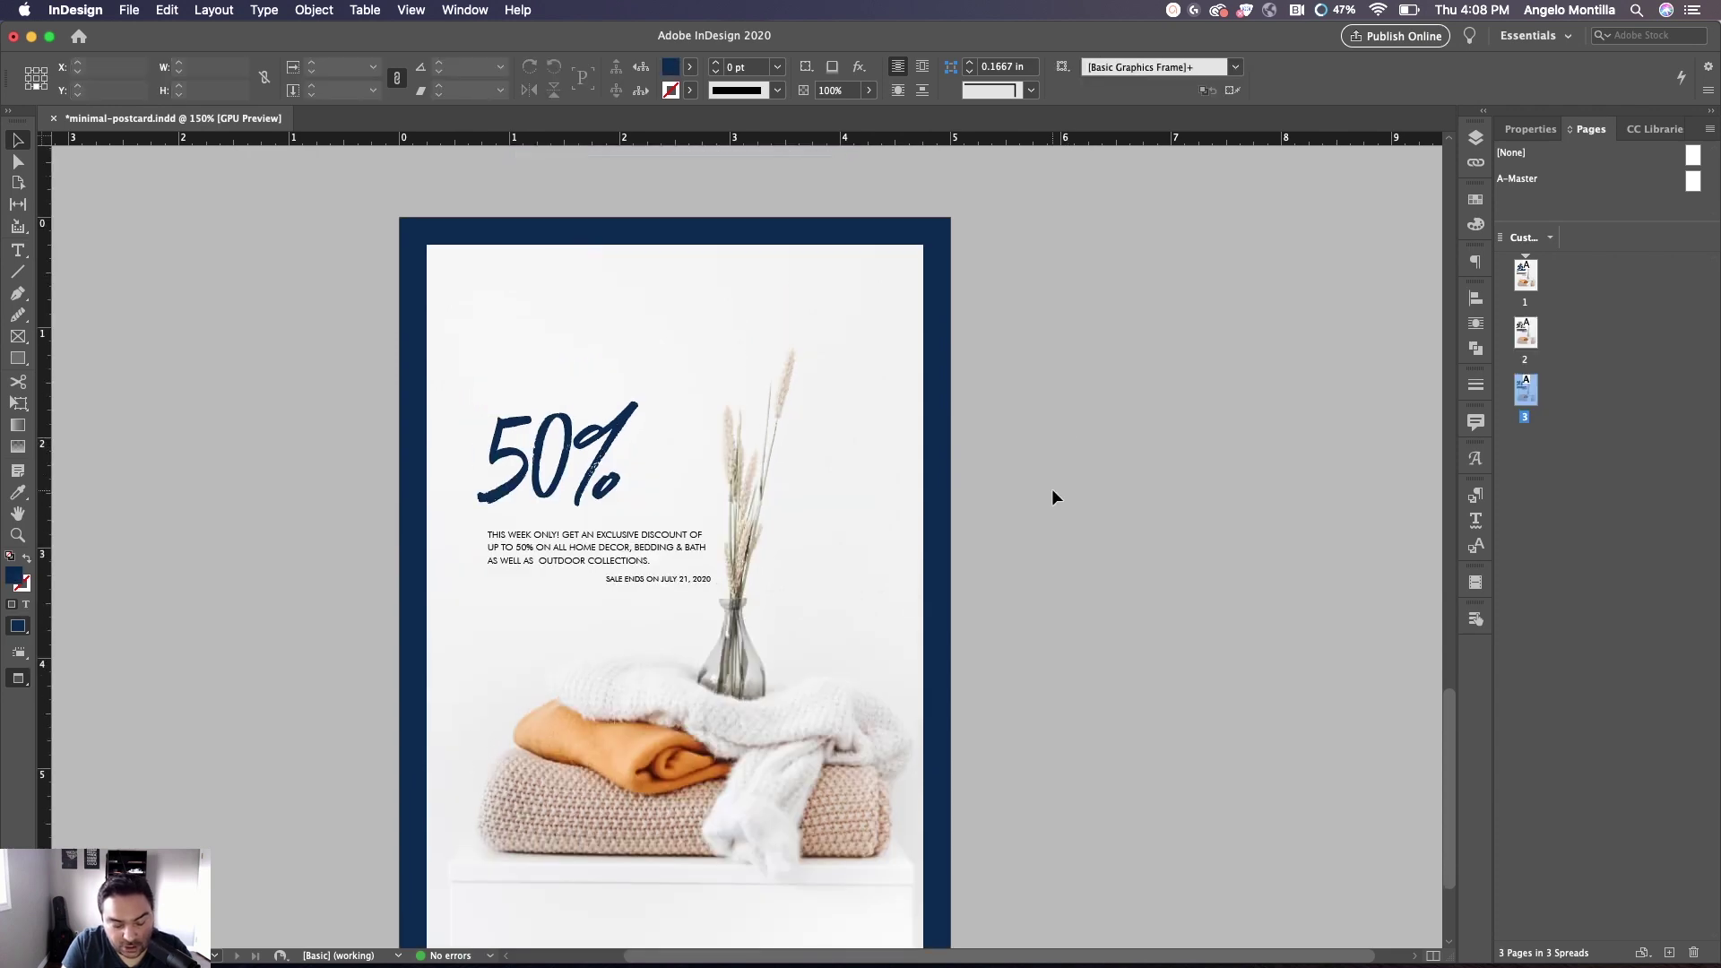
key("super+alt+shift+v")
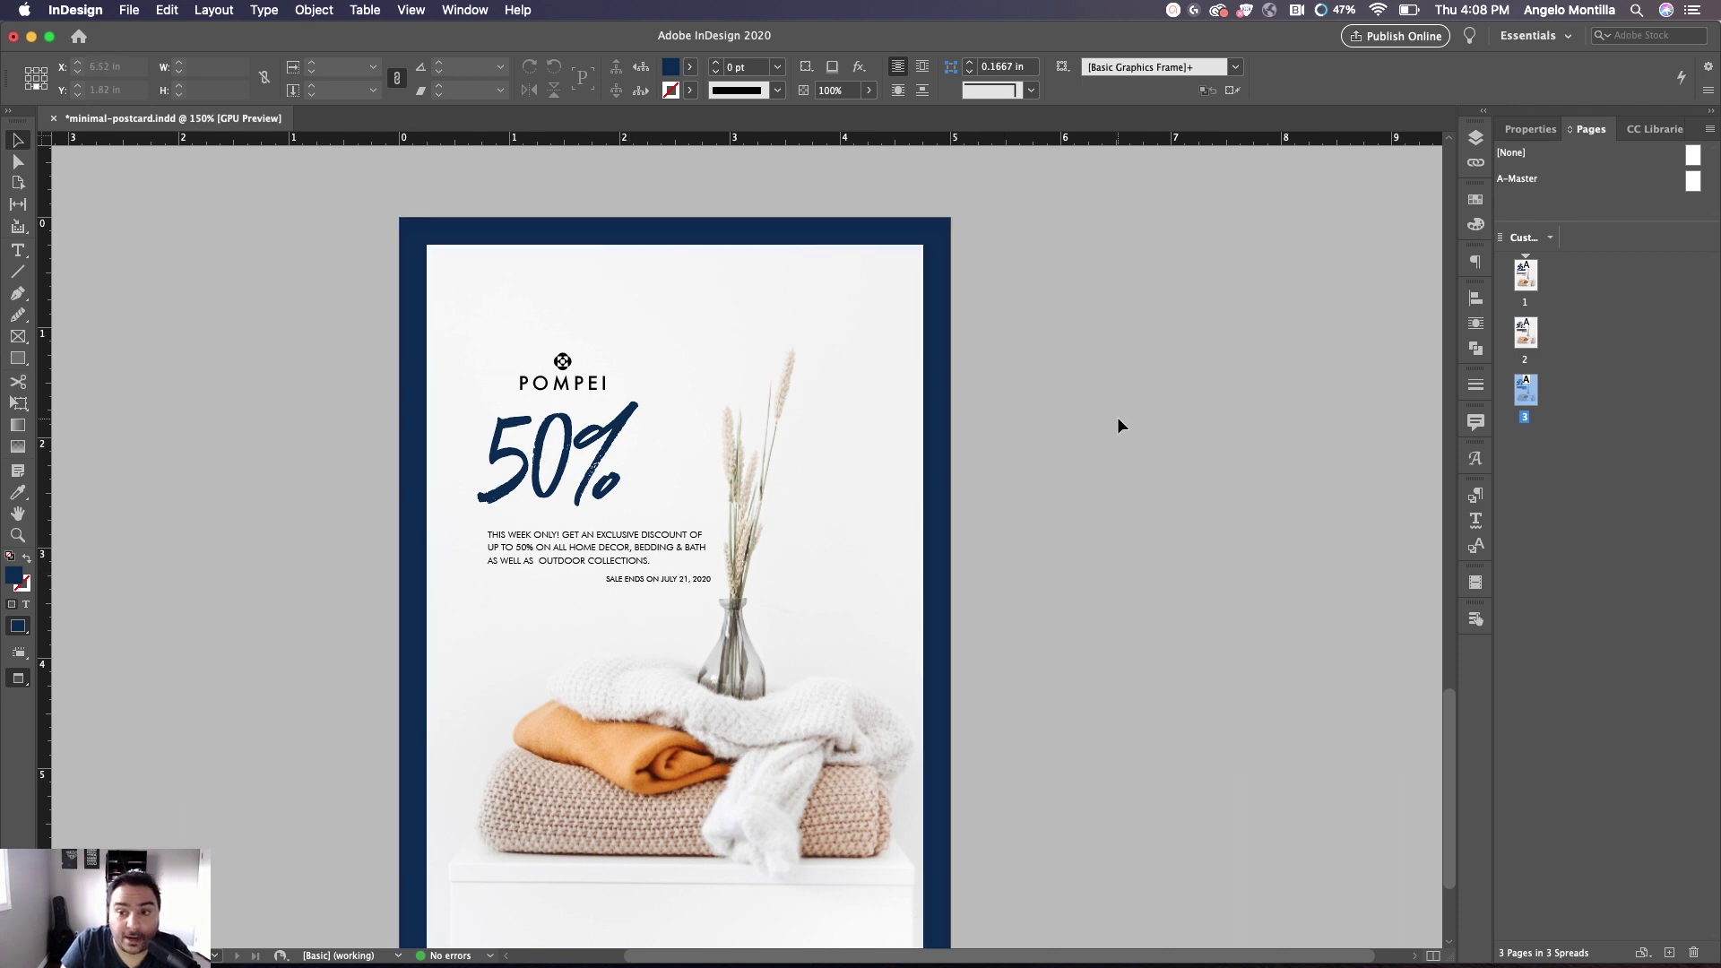
scroll(1019, 332, "up", 8)
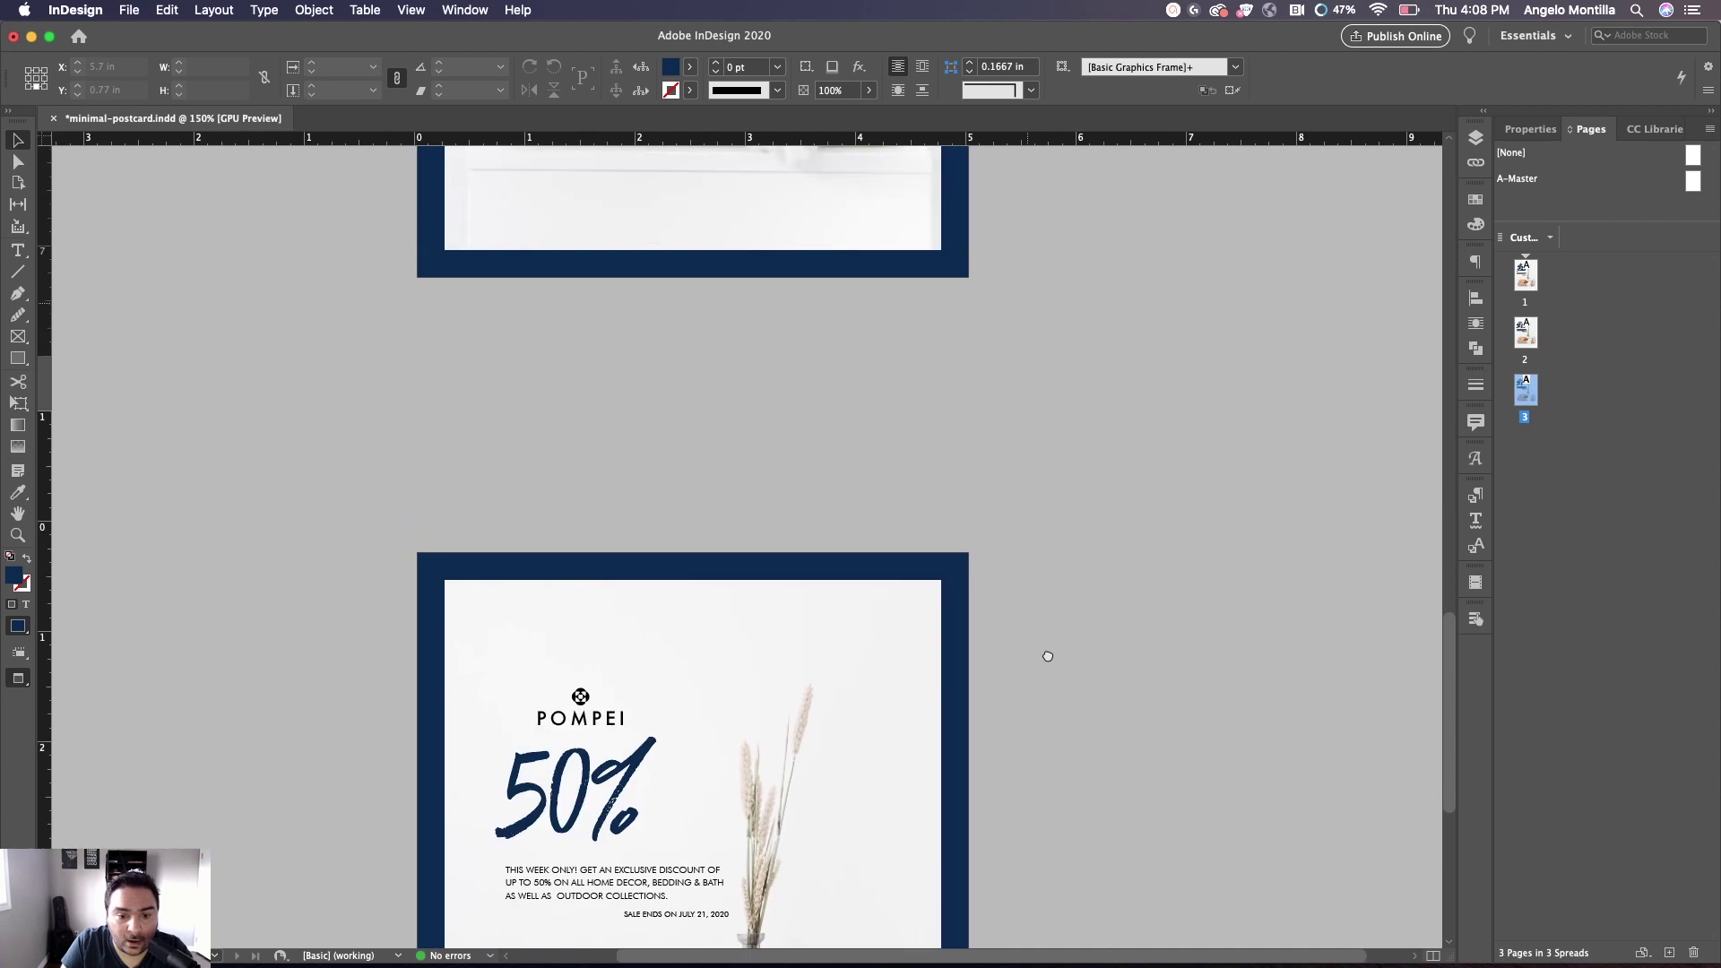
scroll(1107, 520, "up", 5)
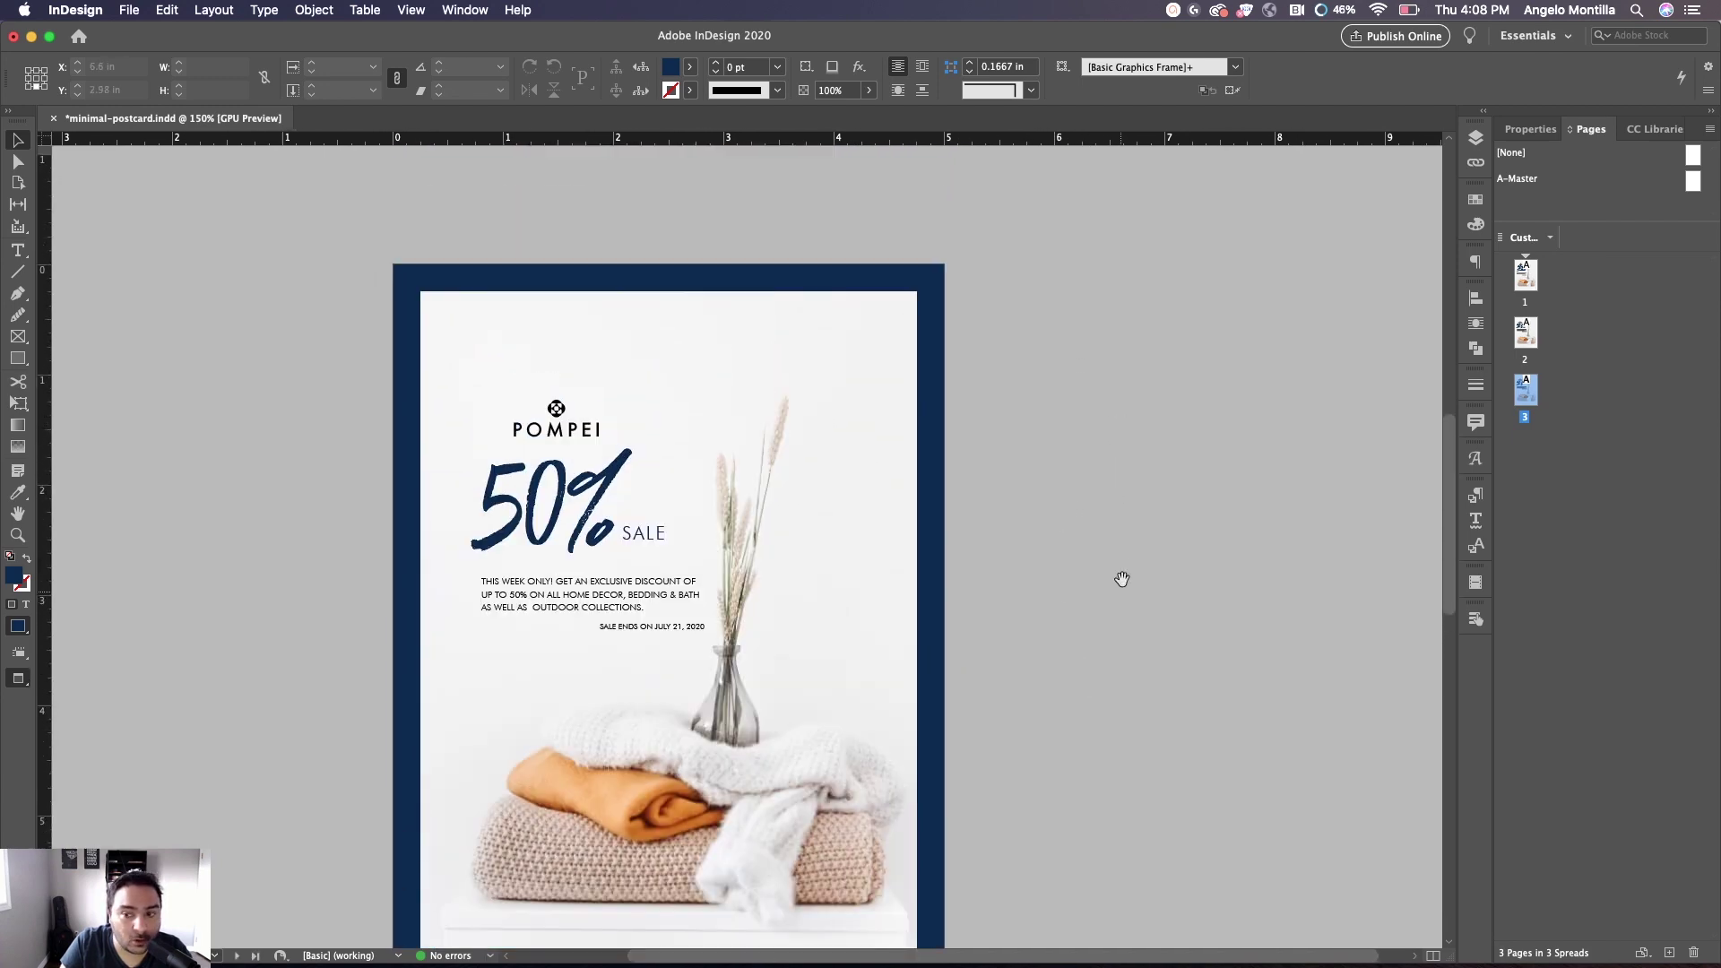
scroll(1115, 538, "down", 1)
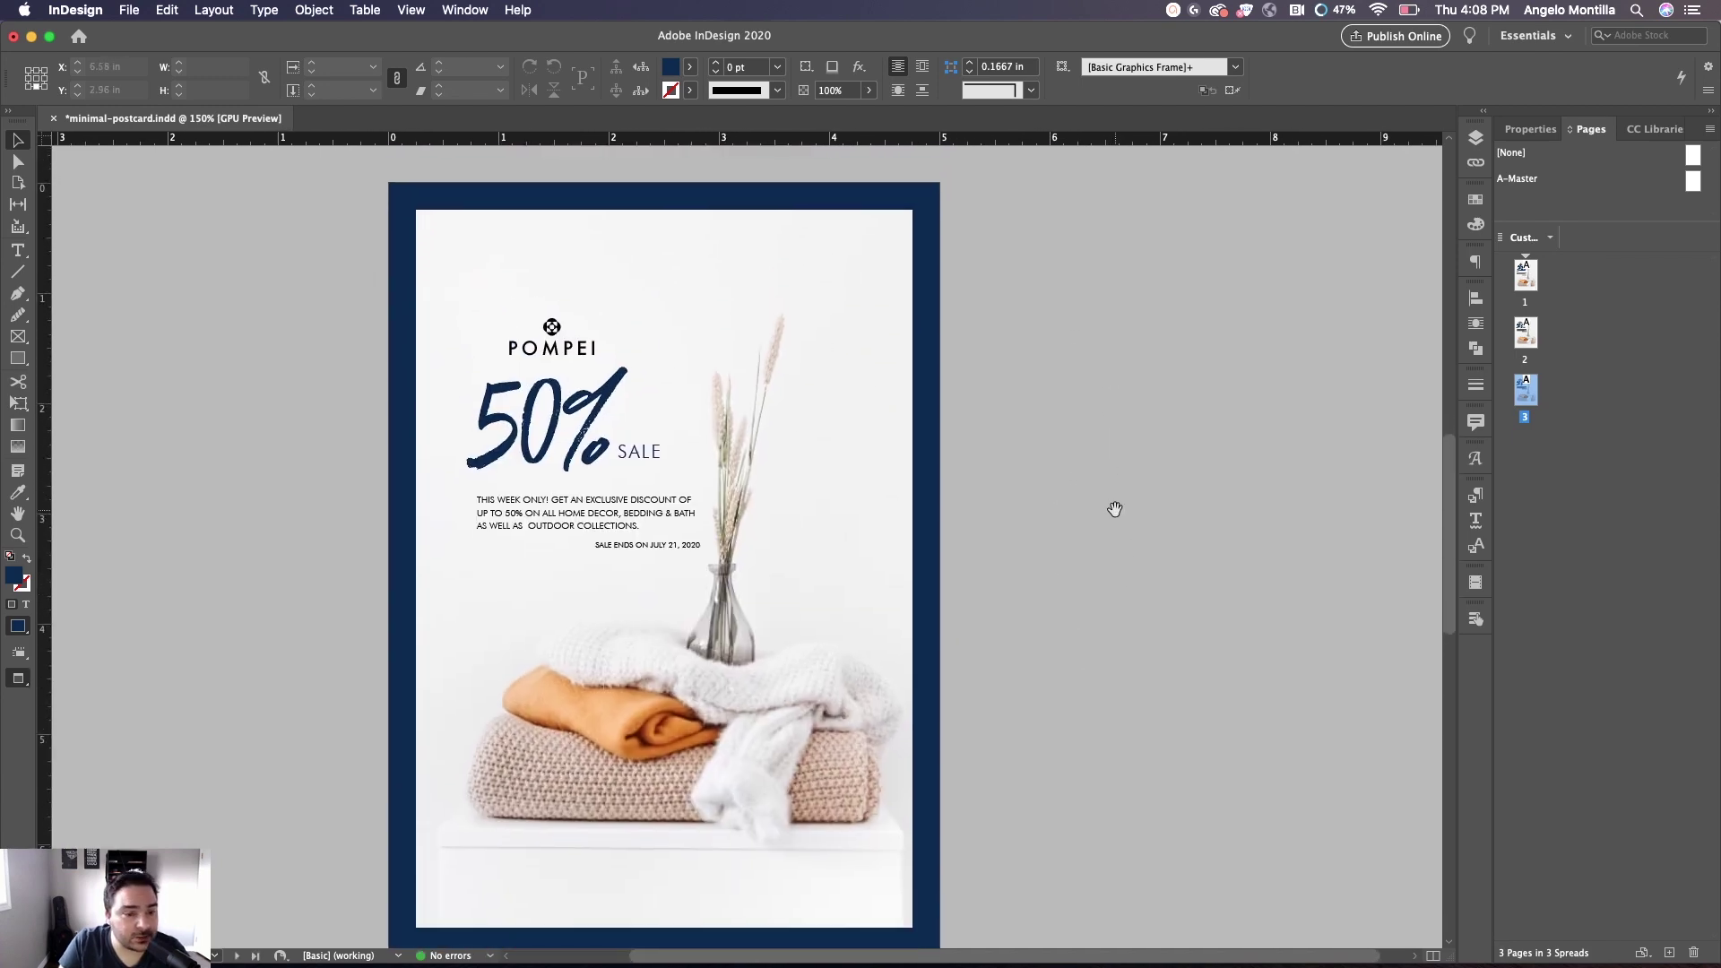